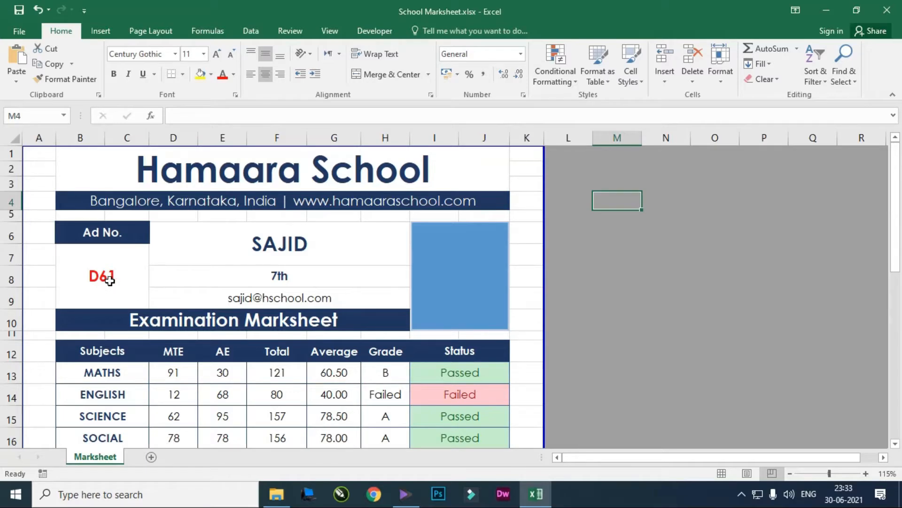
- Replace the value in the Ad No. cell with another student's admission number
{"action": "left_click", "coordinate": [103, 282]}
{"action": "double_click", "coordinate": [103, 282]}
{"action": "double_click", "coordinate": [105, 282]}
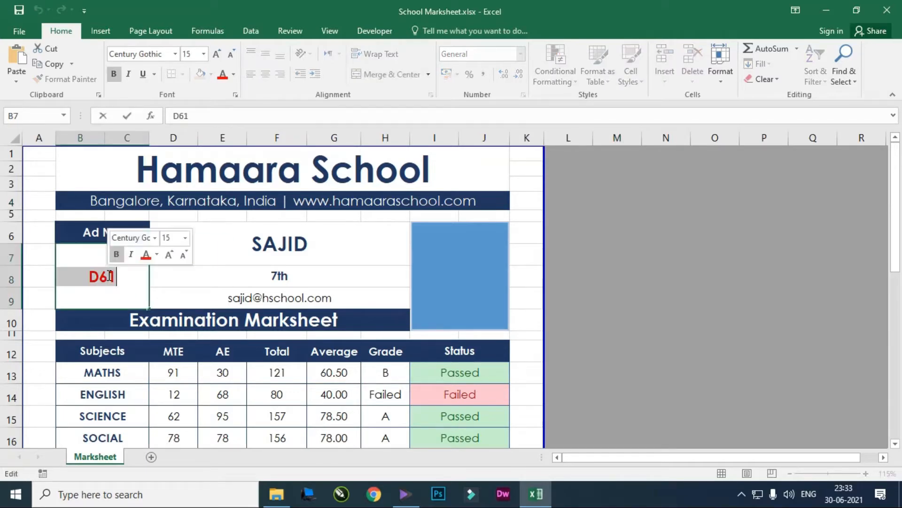
{"action": "type", "text": "D"}
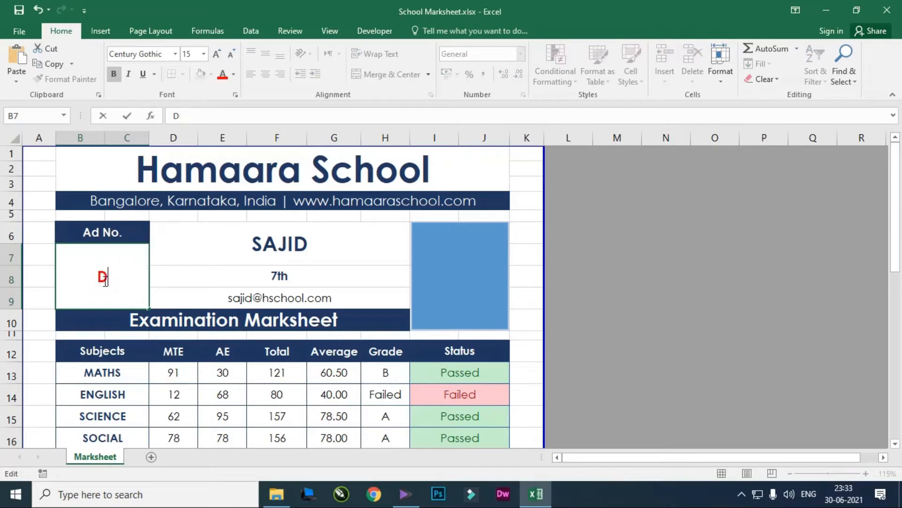
{"action": "type", "text": "51"}
{"action": "key", "text": "Return"}
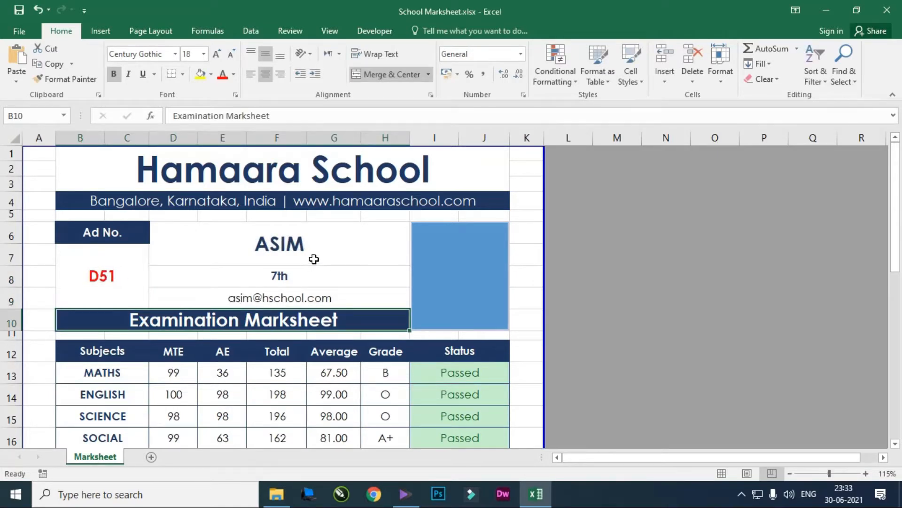
- Inspect the lookup formulas behind the student's name, class and e-mail cells in the marksheet header
{"action": "left_click", "coordinate": [326, 243]}
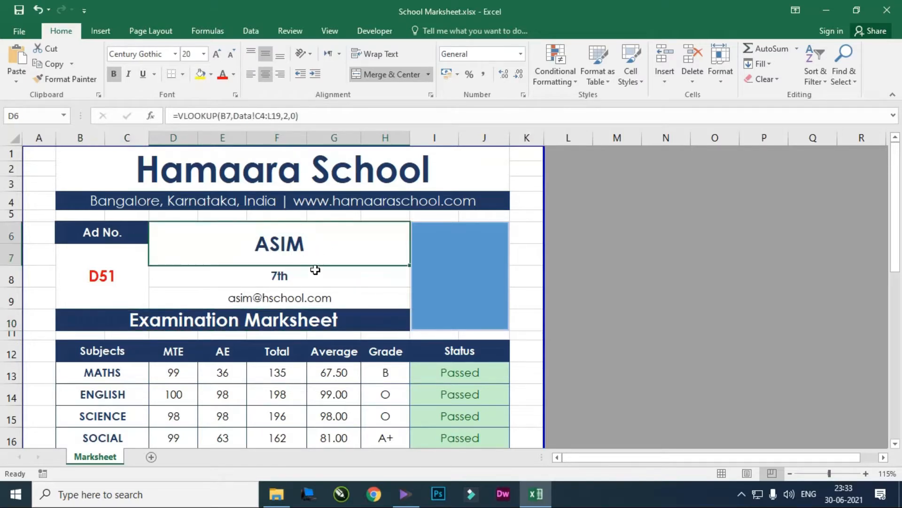
{"action": "left_click", "coordinate": [311, 277]}
{"action": "scroll", "coordinate": [311, 277], "scroll_direction": "down", "scroll_amount": 1}
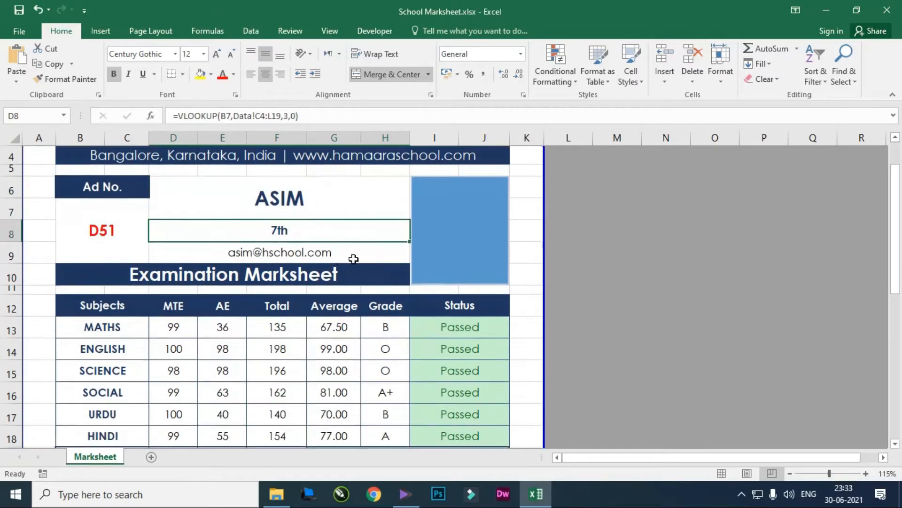
{"action": "left_click", "coordinate": [349, 261]}
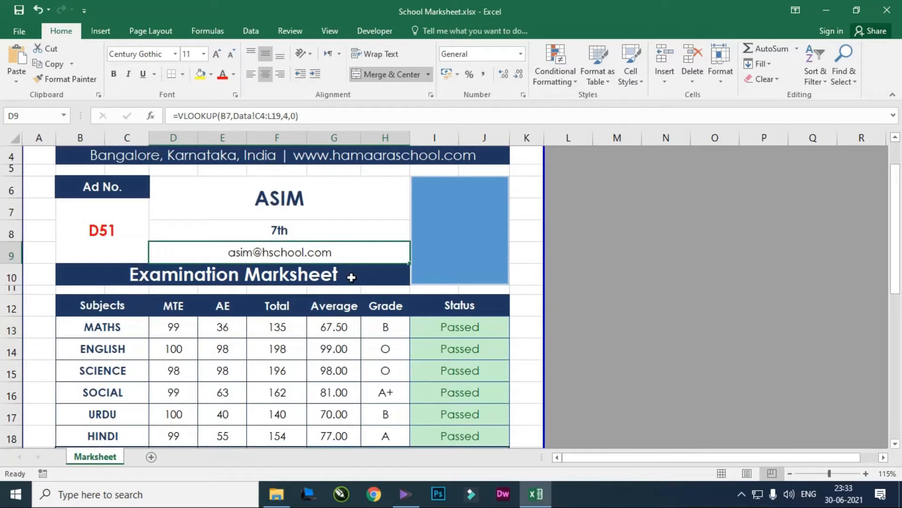
{"action": "scroll", "coordinate": [379, 237], "scroll_direction": "up", "scroll_amount": 1}
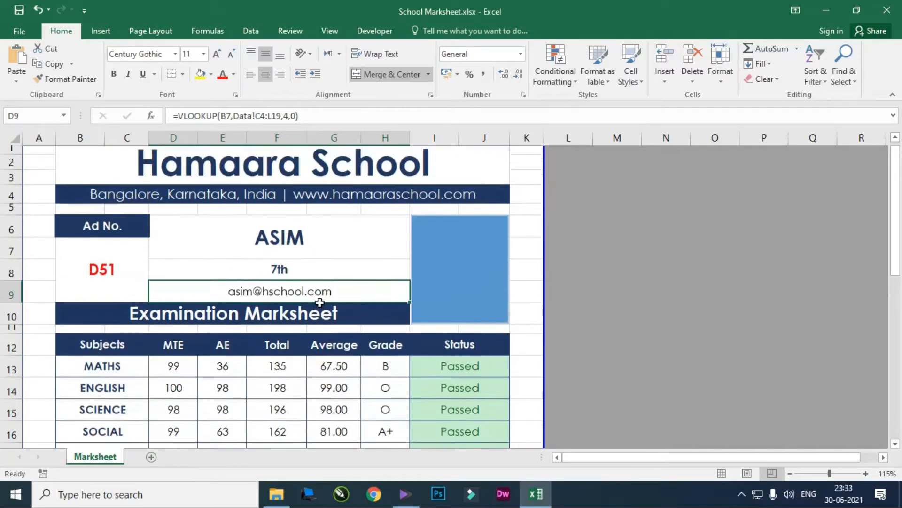
{"action": "left_click", "coordinate": [538, 202]}
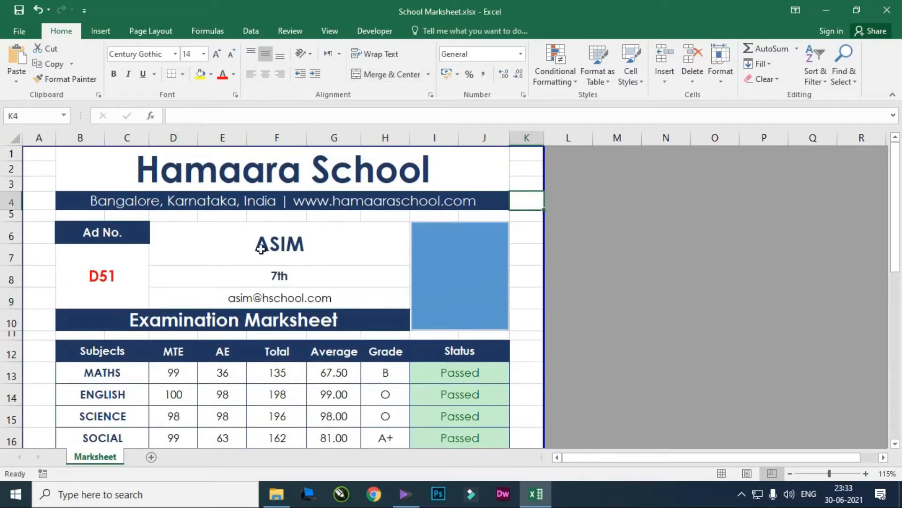
{"action": "left_click", "coordinate": [240, 323]}
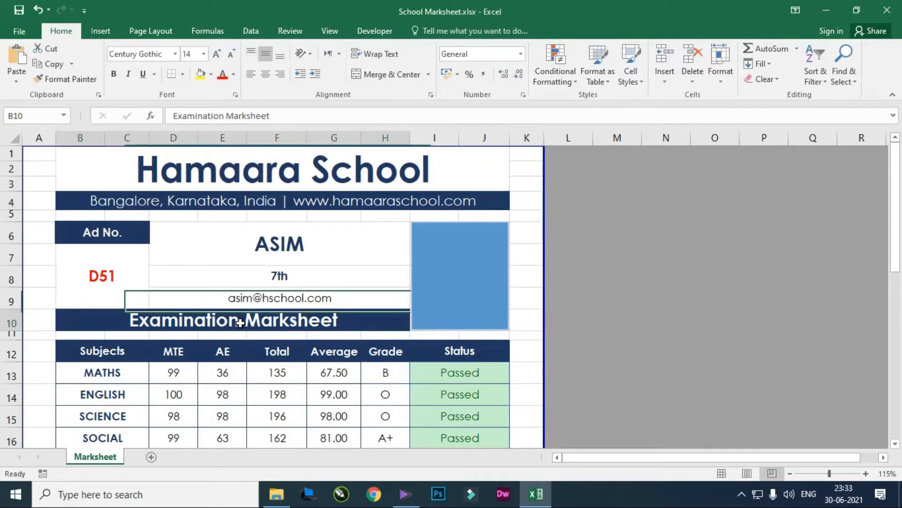
- Review the subject list and the MTE and AE mark columns of the examination table
{"action": "scroll", "coordinate": [297, 332], "scroll_direction": "down", "scroll_amount": 2}
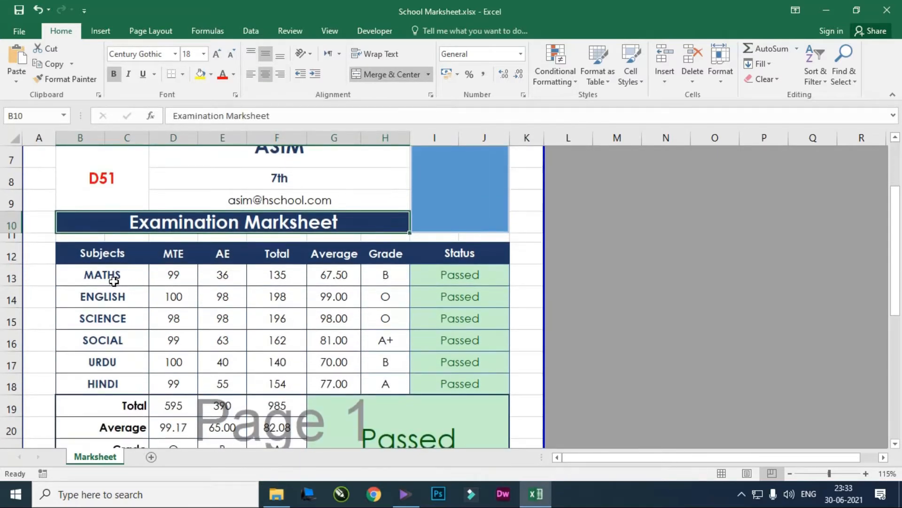
{"action": "left_click", "coordinate": [113, 279]}
{"action": "left_click_drag", "start_coordinate": [113, 294], "coordinate": [110, 378]}
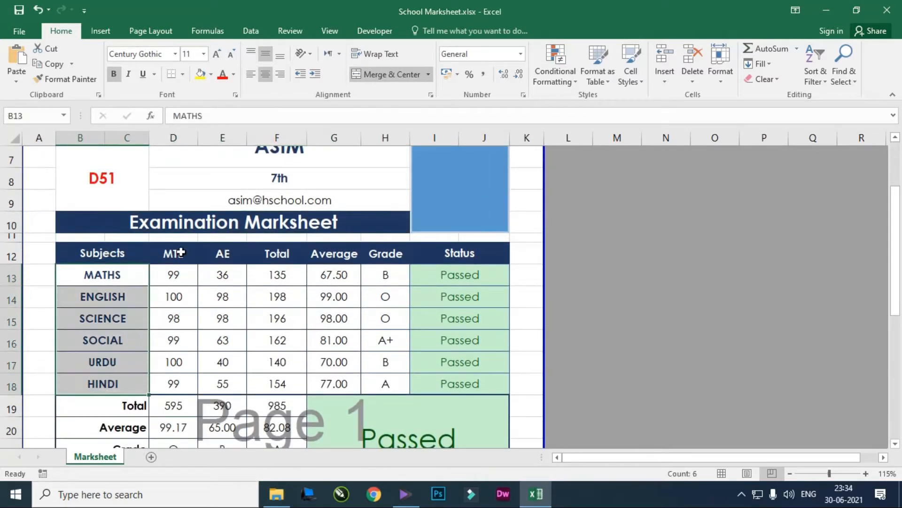
{"action": "left_click_drag", "start_coordinate": [181, 253], "coordinate": [173, 383]}
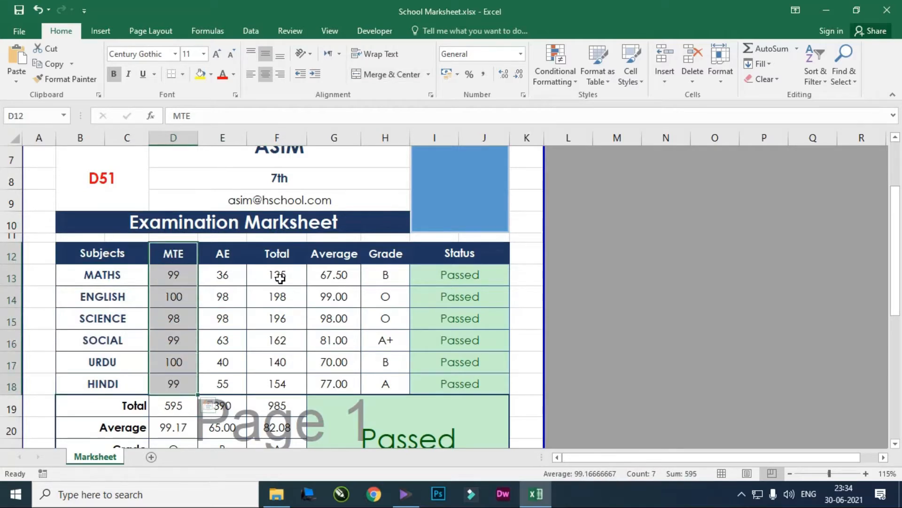
{"action": "left_click_drag", "start_coordinate": [228, 256], "coordinate": [227, 386]}
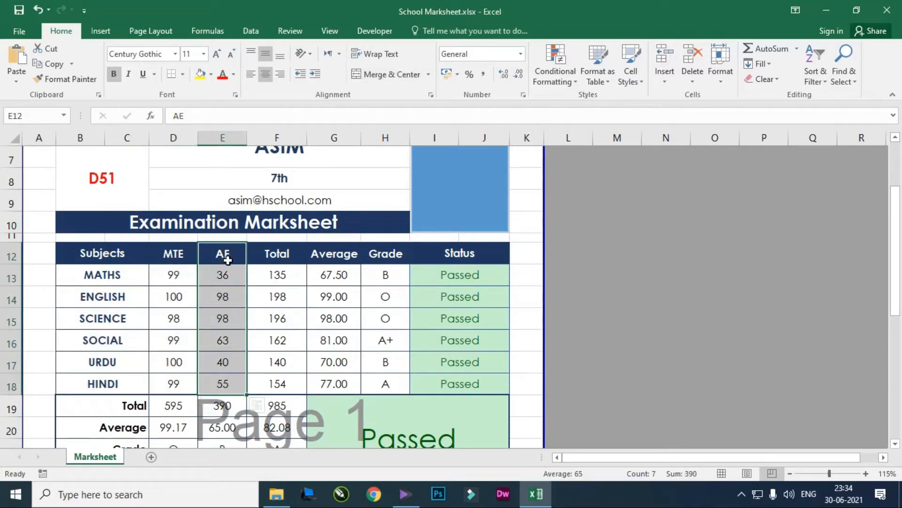
{"action": "left_click", "coordinate": [276, 255]}
- Inspect the MATHS row's marks and its Total, Average, Grade and Status formulas
{"action": "left_click_drag", "start_coordinate": [170, 278], "coordinate": [226, 278]}
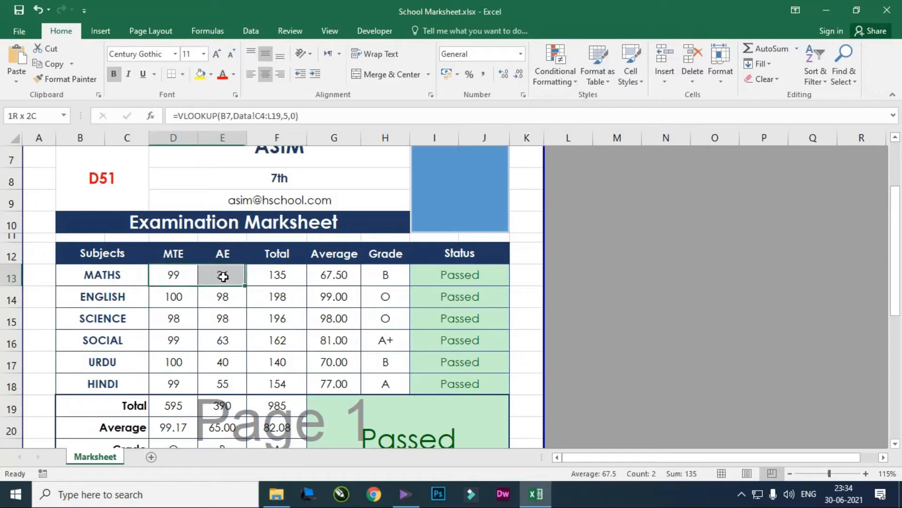
{"action": "left_click", "coordinate": [287, 280]}
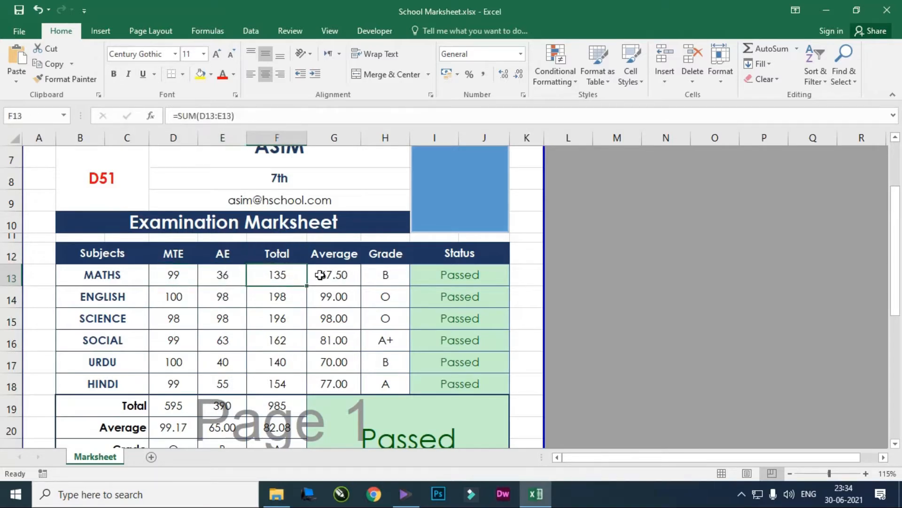
{"action": "left_click", "coordinate": [340, 276]}
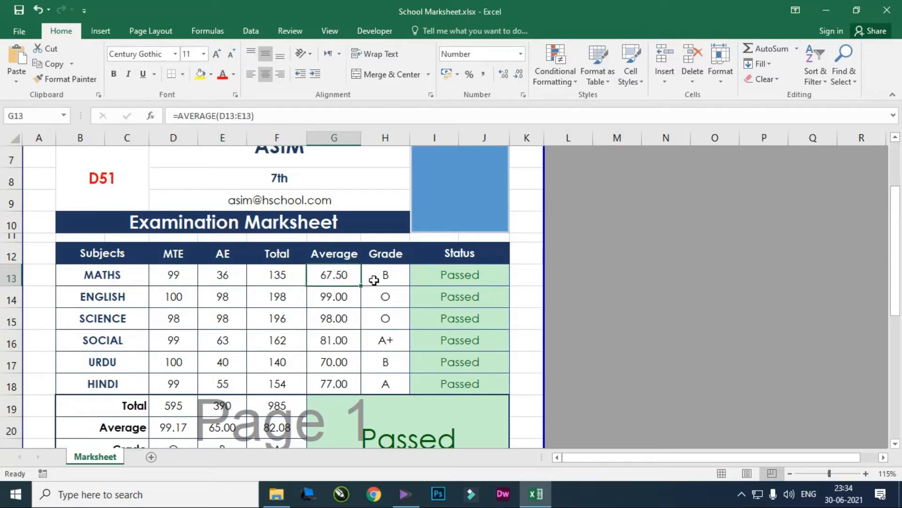
{"action": "left_click_drag", "start_coordinate": [162, 277], "coordinate": [233, 276]}
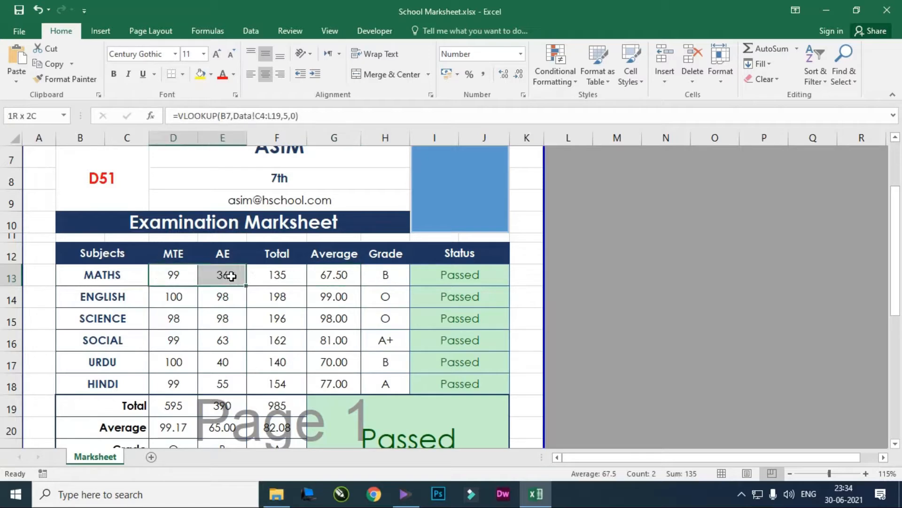
{"action": "left_click", "coordinate": [292, 277]}
{"action": "left_click", "coordinate": [388, 276]}
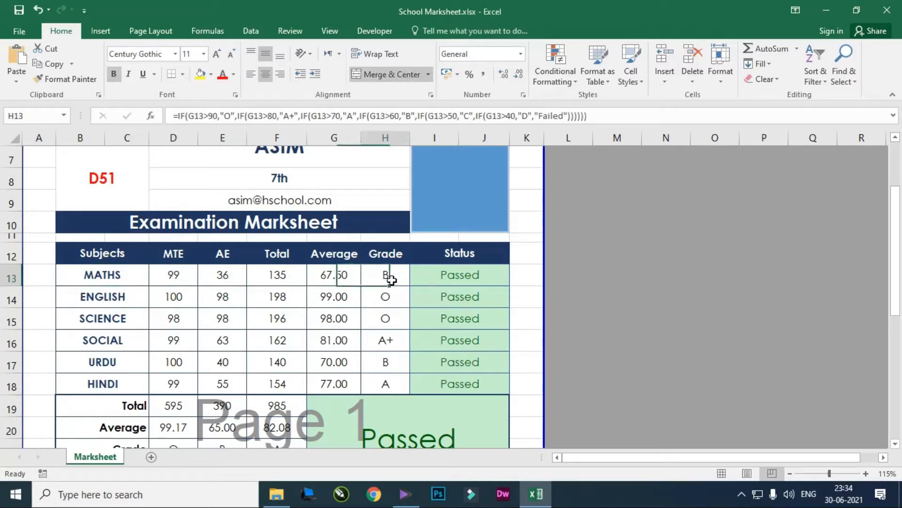
{"action": "left_click", "coordinate": [467, 282]}
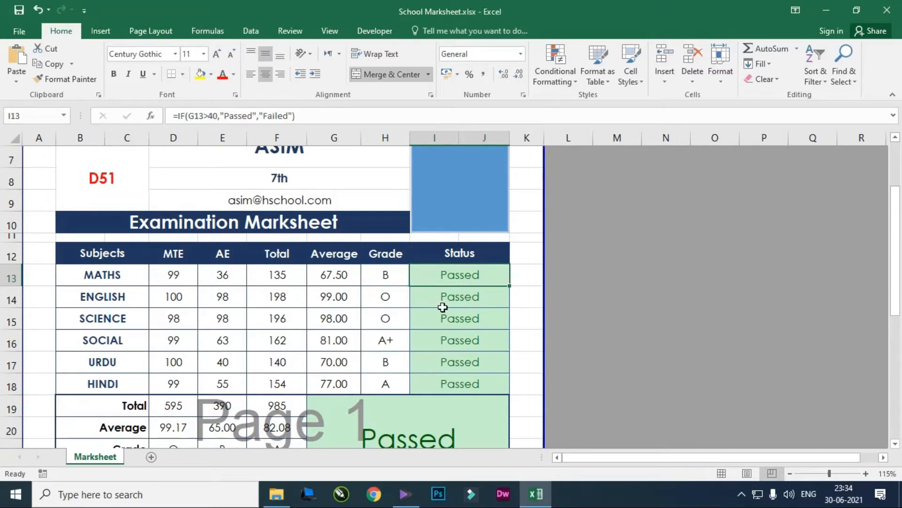
- Examine the Total, Average, Grade and Rank summary rows below the subjects for the MTE, AE and Total columns
{"action": "scroll", "coordinate": [282, 325], "scroll_direction": "down", "scroll_amount": 2}
{"action": "scroll", "coordinate": [141, 257], "scroll_direction": "up", "scroll_amount": 1}
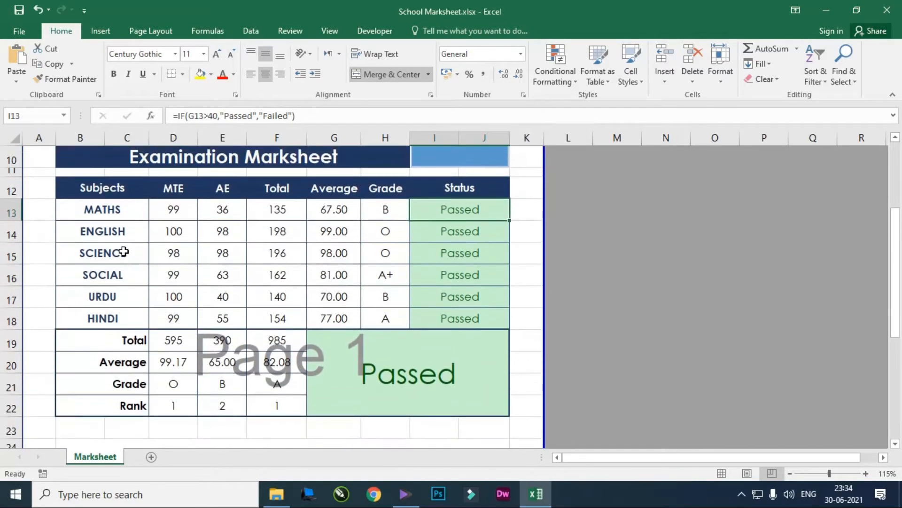
{"action": "left_click", "coordinate": [118, 230]}
{"action": "left_click_drag", "start_coordinate": [116, 267], "coordinate": [109, 324]}
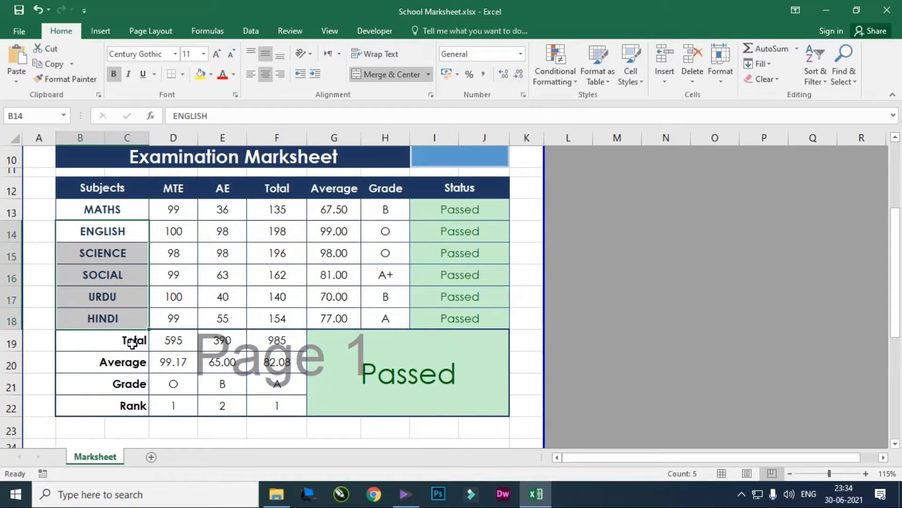
{"action": "left_click", "coordinate": [112, 347]}
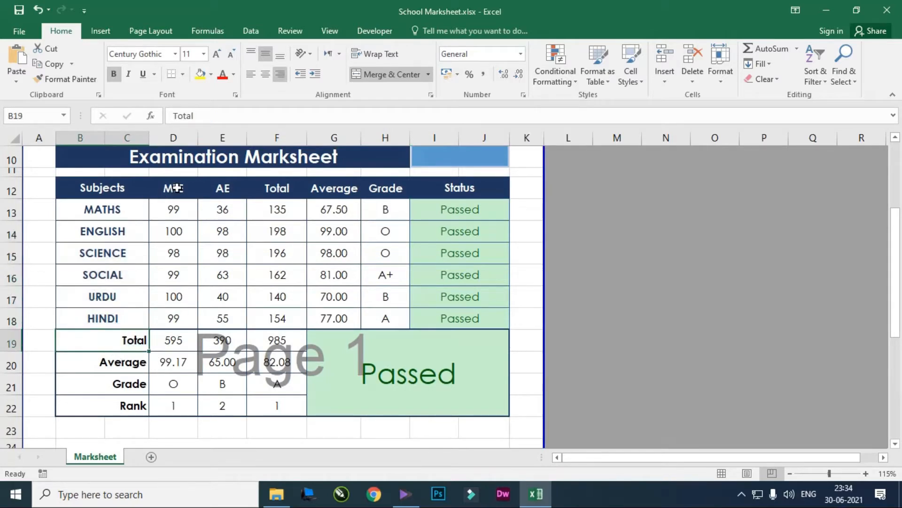
{"action": "left_click", "coordinate": [175, 339]}
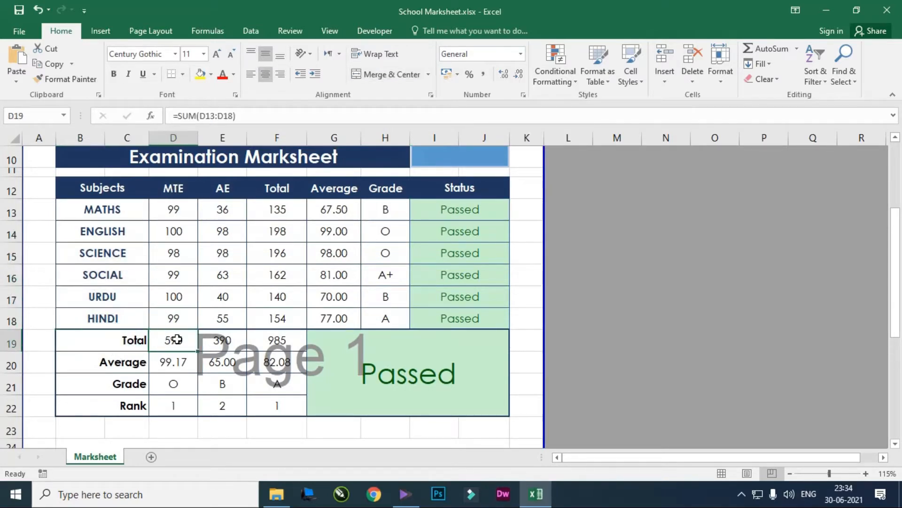
{"action": "left_click", "coordinate": [219, 341]}
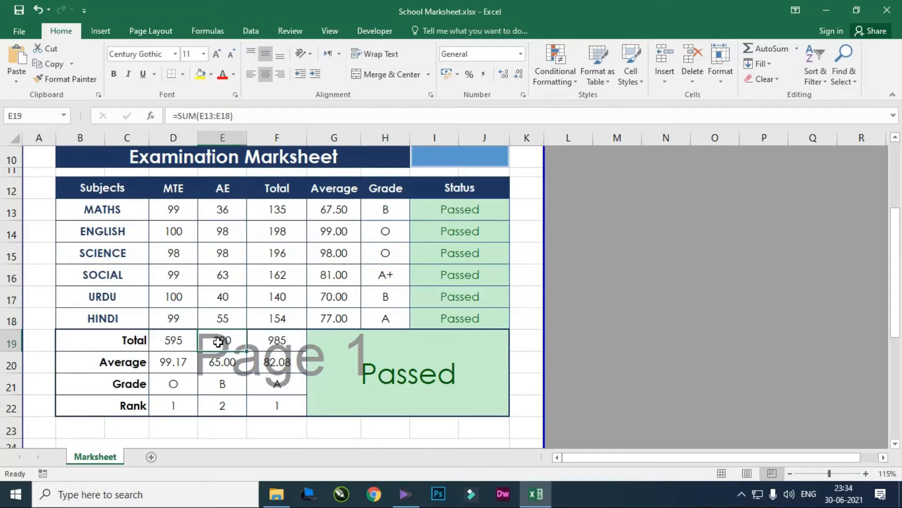
{"action": "left_click", "coordinate": [257, 337]}
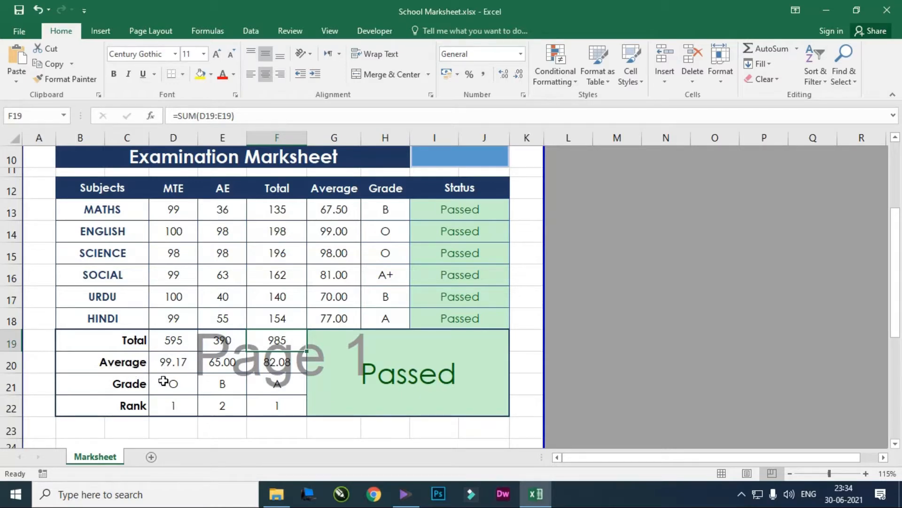
{"action": "left_click", "coordinate": [225, 366]}
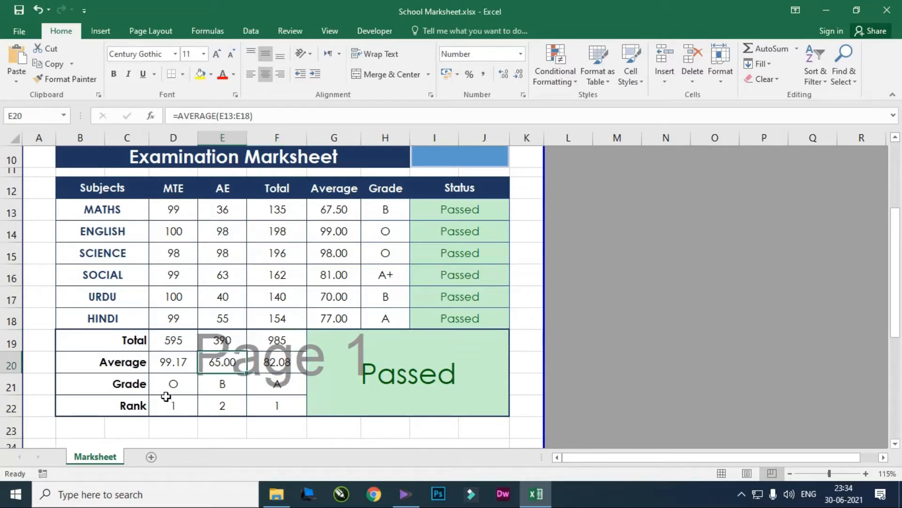
{"action": "left_click", "coordinate": [174, 385]}
{"action": "left_click", "coordinate": [180, 406]}
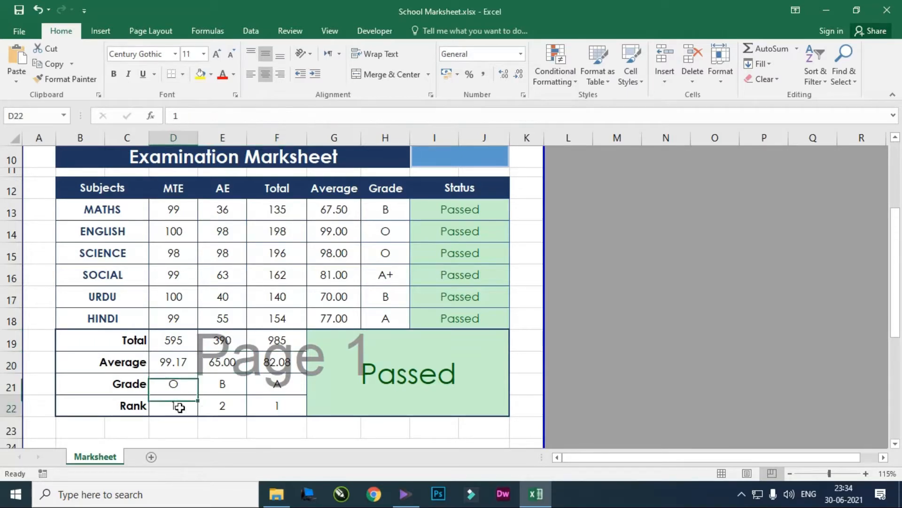
{"action": "left_click", "coordinate": [210, 408]}
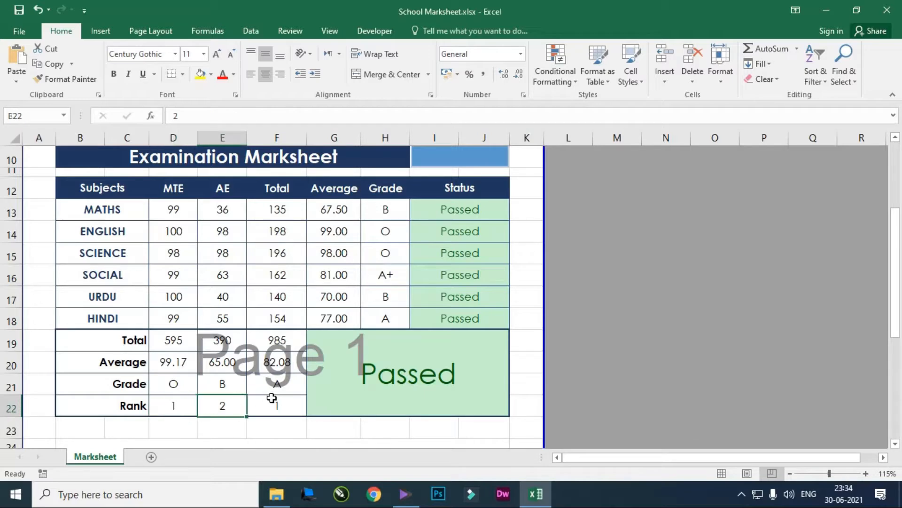
{"action": "left_click", "coordinate": [276, 404]}
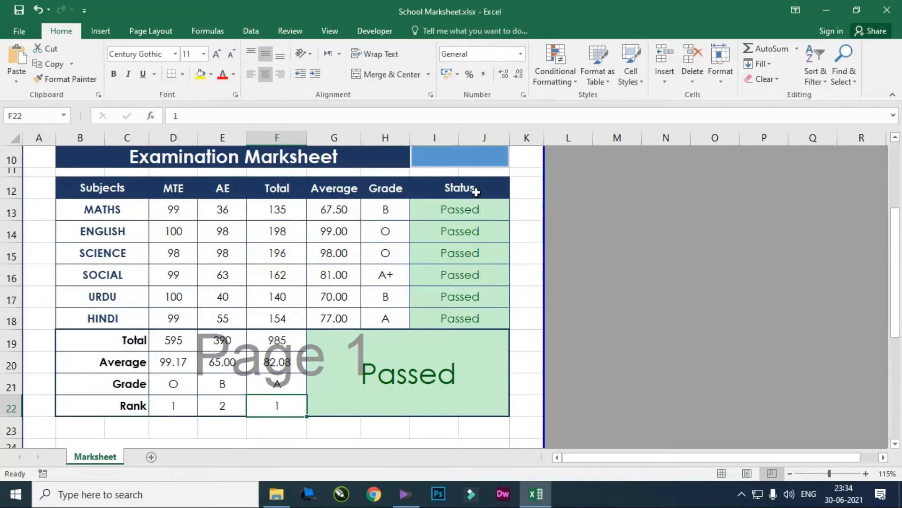
- Check the Status formula of each subject and the overall result formula in the large merged cell
{"action": "left_click", "coordinate": [472, 209]}
{"action": "left_click", "coordinate": [470, 232]}
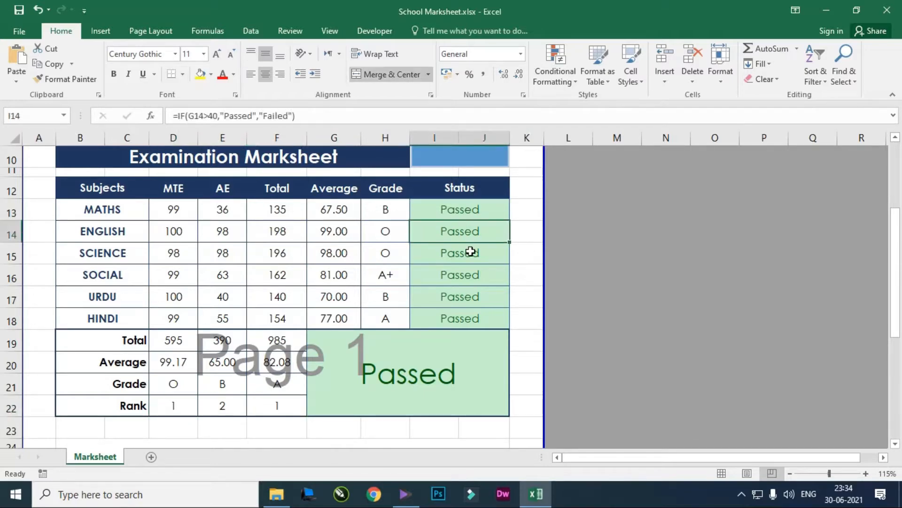
{"action": "left_click", "coordinate": [470, 256]}
{"action": "left_click", "coordinate": [471, 276]}
{"action": "left_click", "coordinate": [470, 297]}
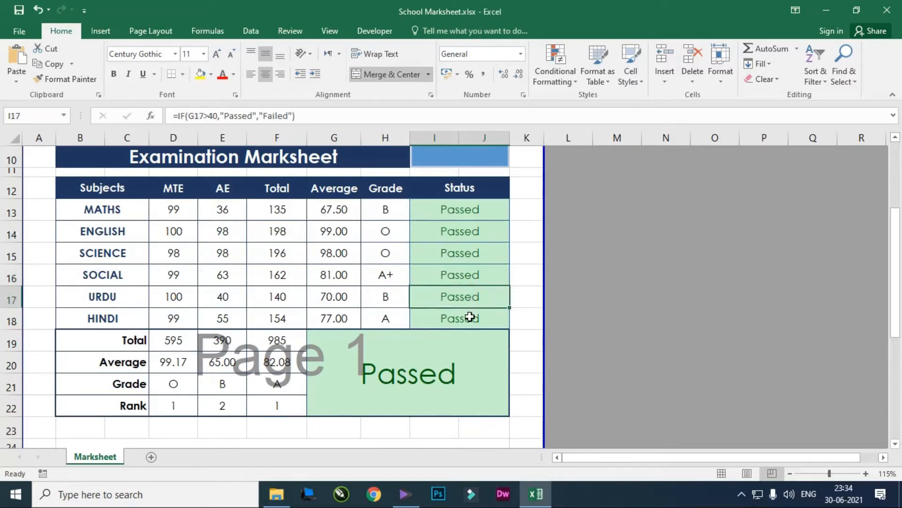
{"action": "left_click", "coordinate": [469, 318]}
{"action": "left_click", "coordinate": [427, 368]}
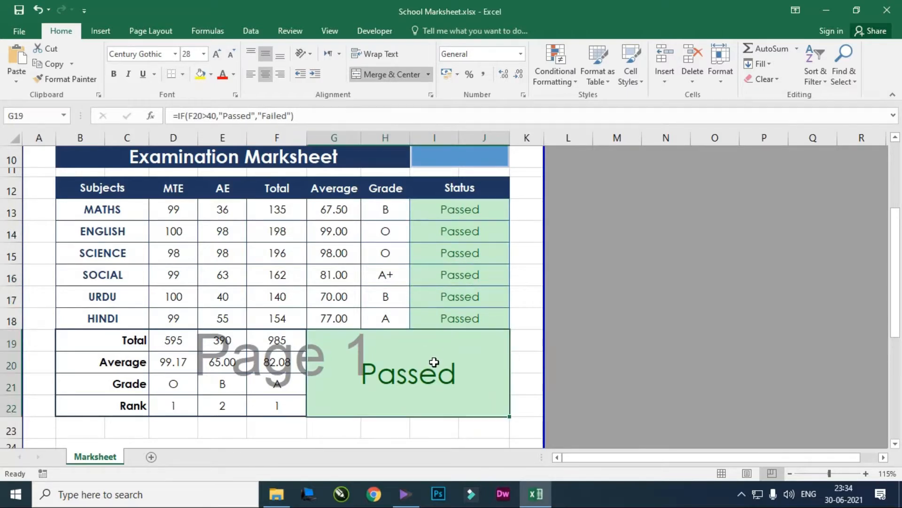
- Look over the Results in Graph section with its two charts and the note at the sheet's end
{"action": "scroll", "coordinate": [428, 368], "scroll_direction": "down", "scroll_amount": 4}
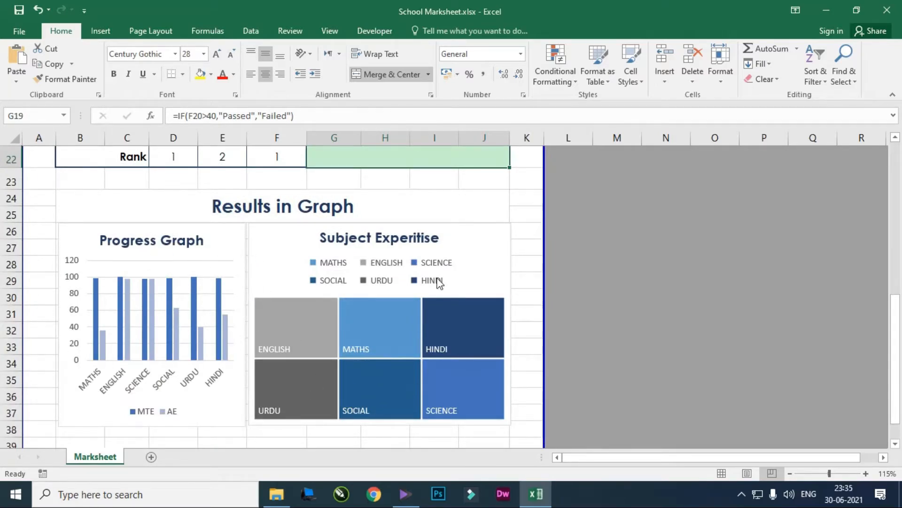
{"action": "scroll", "coordinate": [346, 329], "scroll_direction": "down", "scroll_amount": 2}
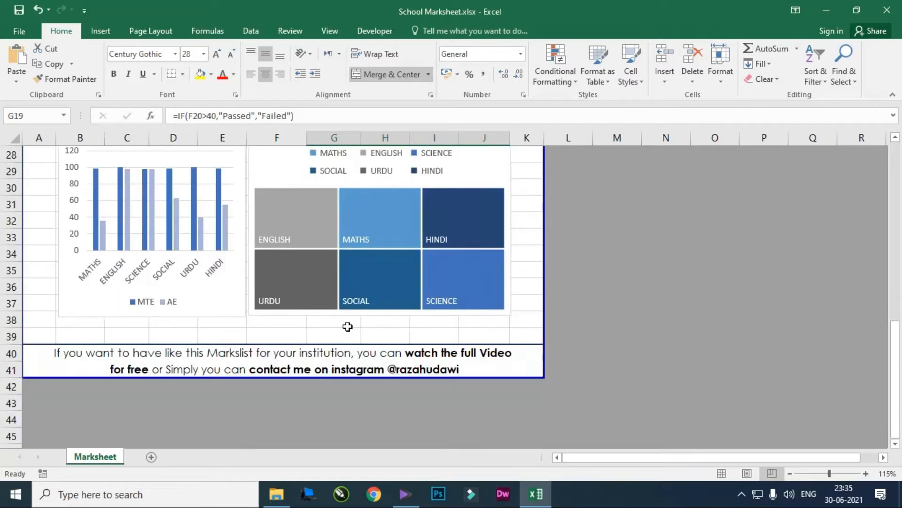
{"action": "scroll", "coordinate": [336, 319], "scroll_direction": "up", "scroll_amount": 3}
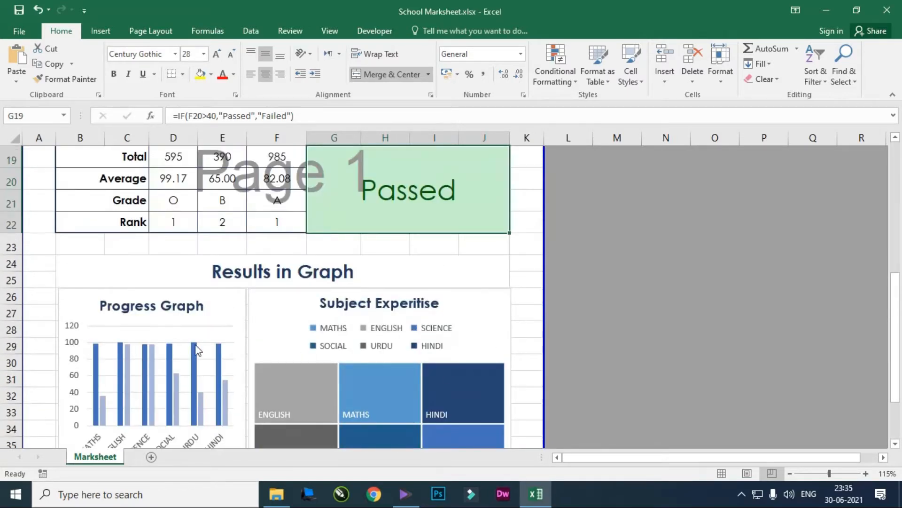
- Examine the MTE and AE bars in the Progress Graph and the note below the charts
{"action": "scroll", "coordinate": [117, 388], "scroll_direction": "down", "scroll_amount": 1}
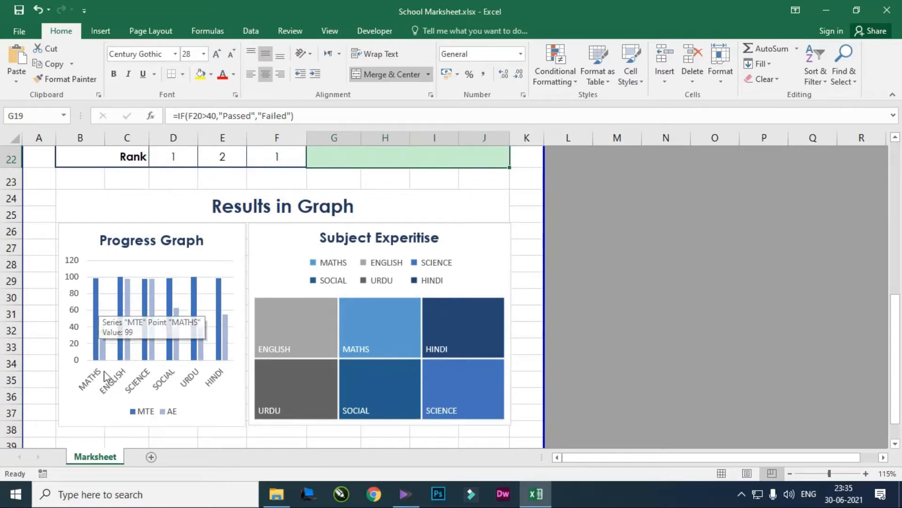
{"action": "mouse_move", "coordinate": [105, 350]}
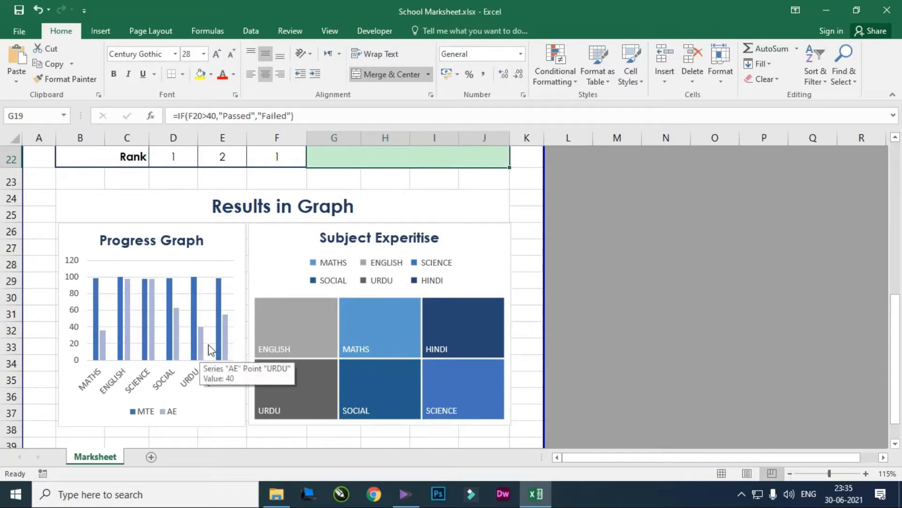
{"action": "scroll", "coordinate": [229, 334], "scroll_direction": "down", "scroll_amount": 2}
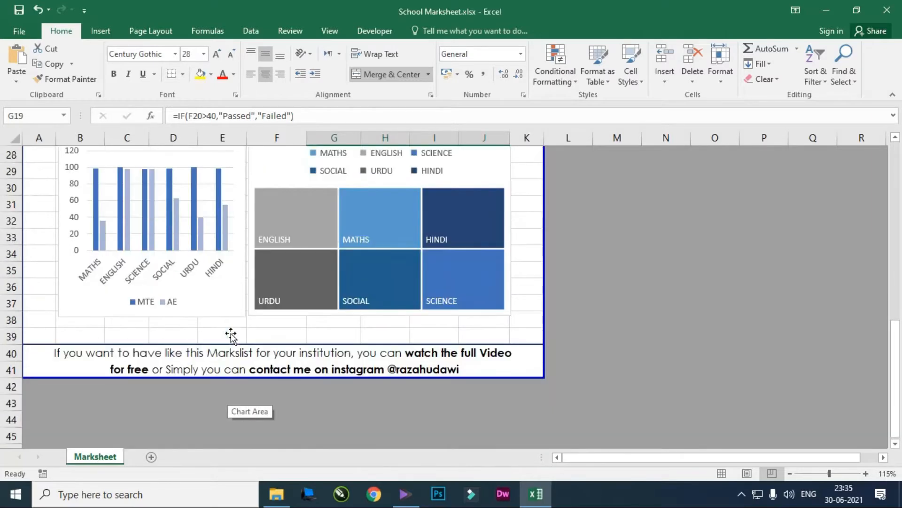
{"action": "left_click", "coordinate": [100, 361]}
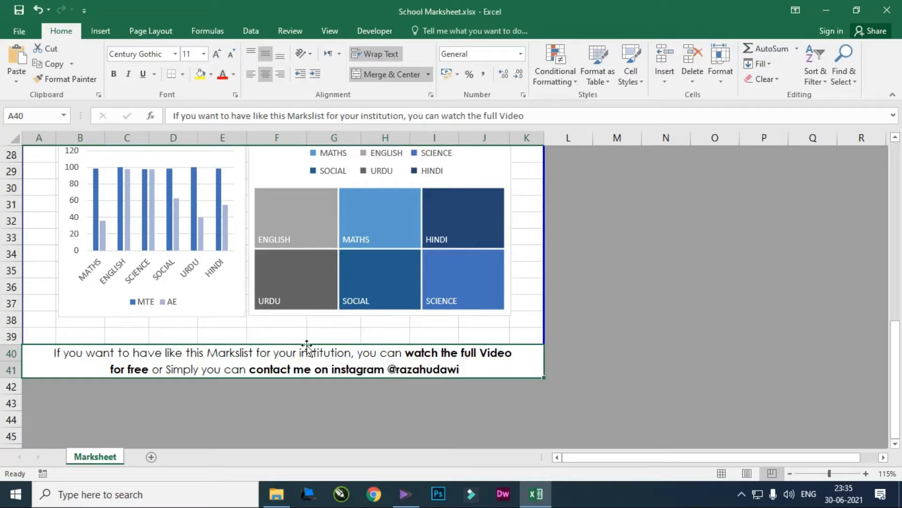
- Look over the whole marksheet from the school header to the Results in Graph section and closing note
{"action": "scroll", "coordinate": [446, 340], "scroll_direction": "up", "scroll_amount": 6}
{"action": "scroll", "coordinate": [399, 320], "scroll_direction": "up", "scroll_amount": 2}
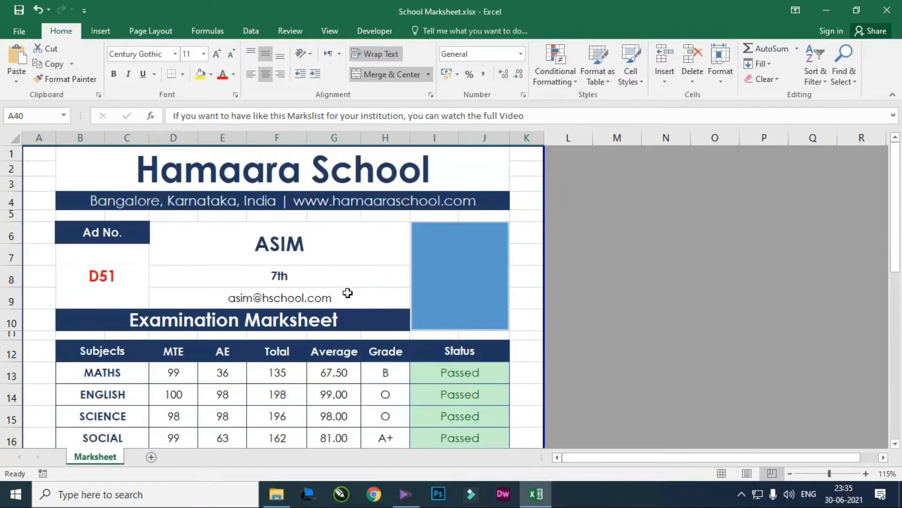
{"action": "scroll", "coordinate": [347, 292], "scroll_direction": "down", "scroll_amount": 7}
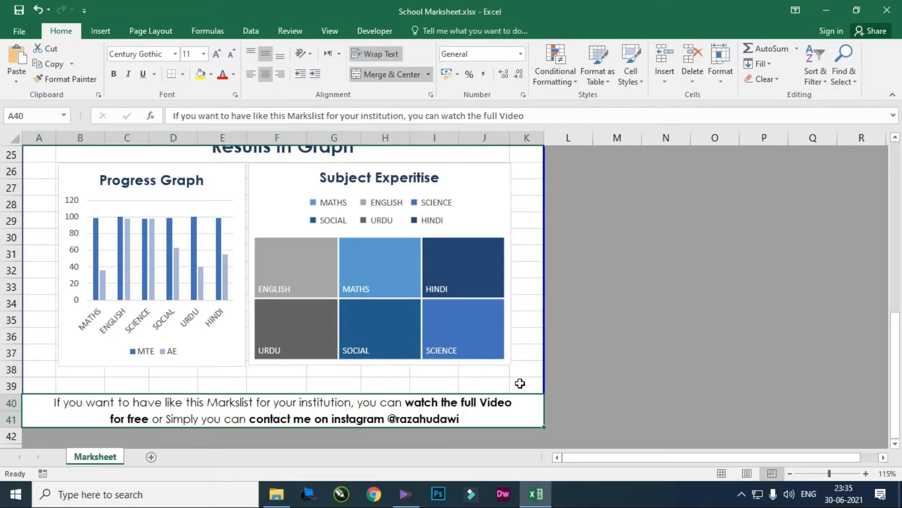
{"action": "scroll", "coordinate": [301, 329], "scroll_direction": "up", "scroll_amount": 1}
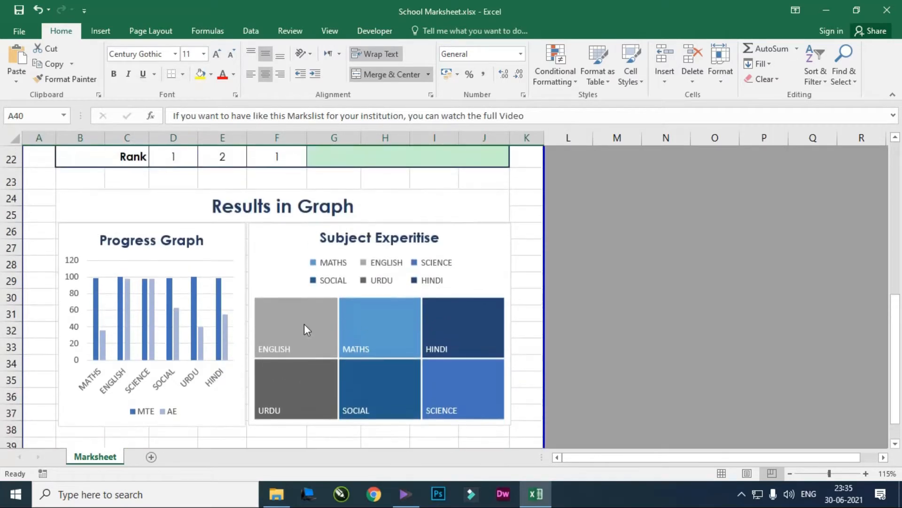
{"action": "left_click", "coordinate": [457, 210]}
{"action": "scroll", "coordinate": [452, 253], "scroll_direction": "down", "scroll_amount": 3}
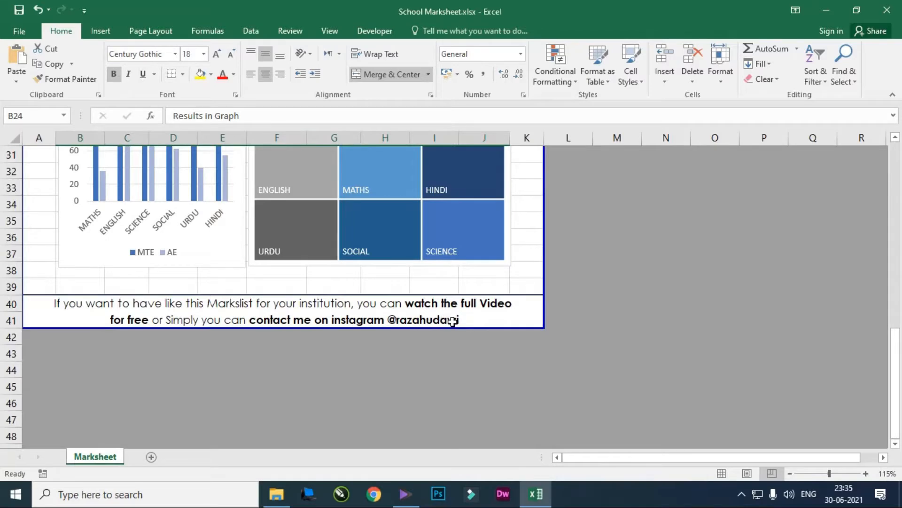
{"action": "scroll", "coordinate": [452, 321], "scroll_direction": "up", "scroll_amount": 10}
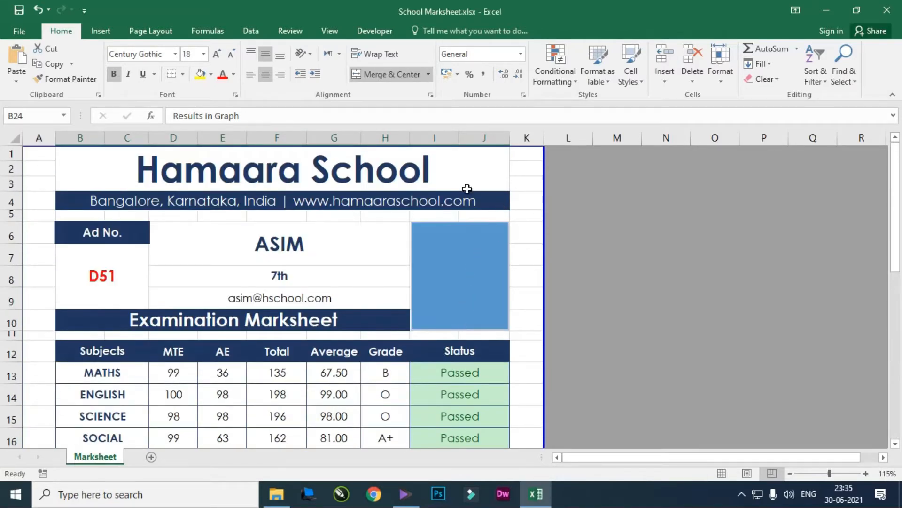
{"action": "left_click", "coordinate": [394, 171]}
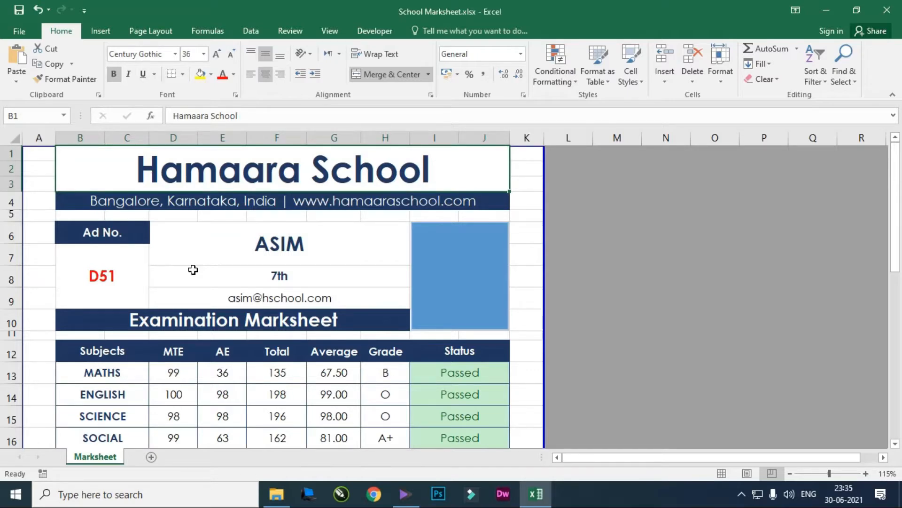
{"action": "left_click", "coordinate": [526, 199]}
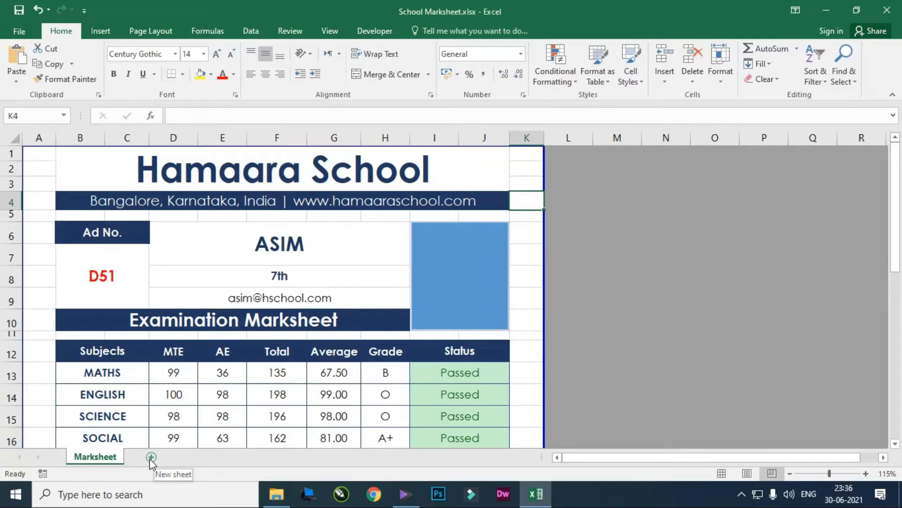
{"action": "right_click", "coordinate": [110, 460]}
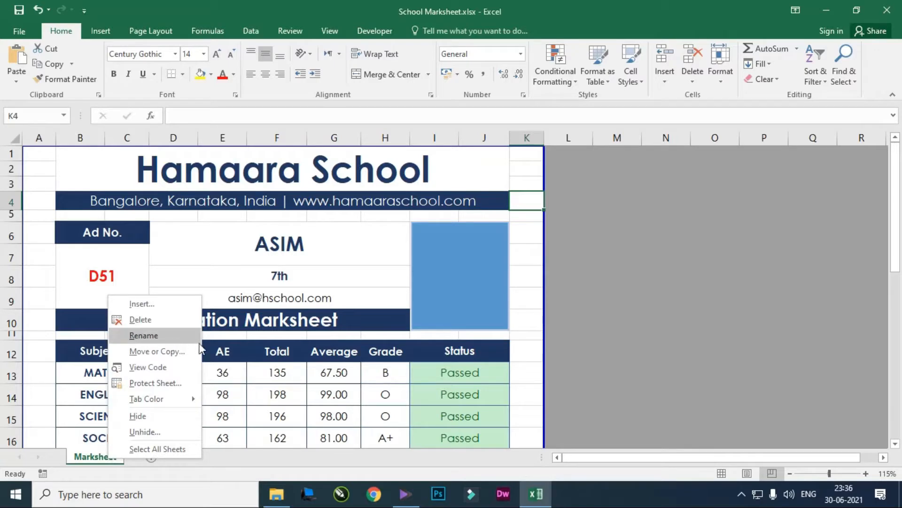
{"action": "left_click", "coordinate": [336, 376]}
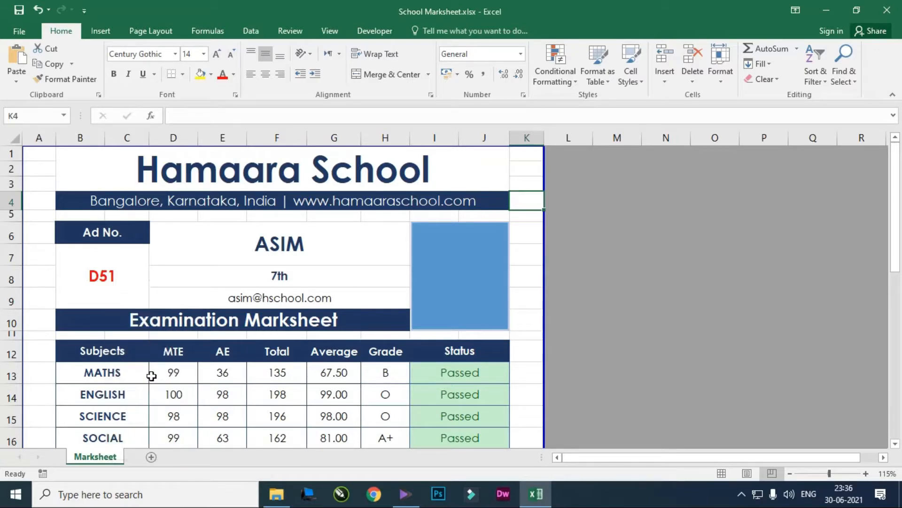
- Inspect the VLOOKUP formulas behind the MTE and AE marks for MATHS
{"action": "left_click", "coordinate": [179, 374]}
{"action": "left_click", "coordinate": [216, 373]}
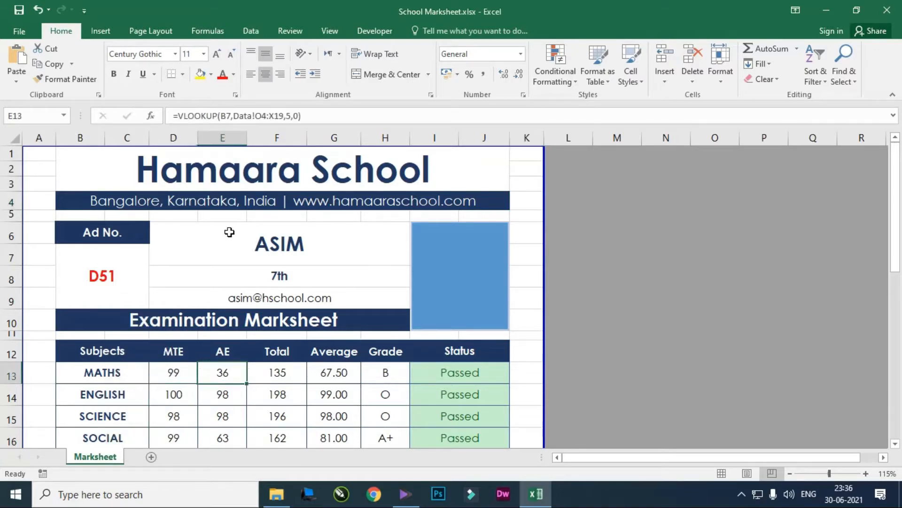
{"action": "left_click", "coordinate": [311, 115]}
{"action": "key", "text": "shift+Home"}
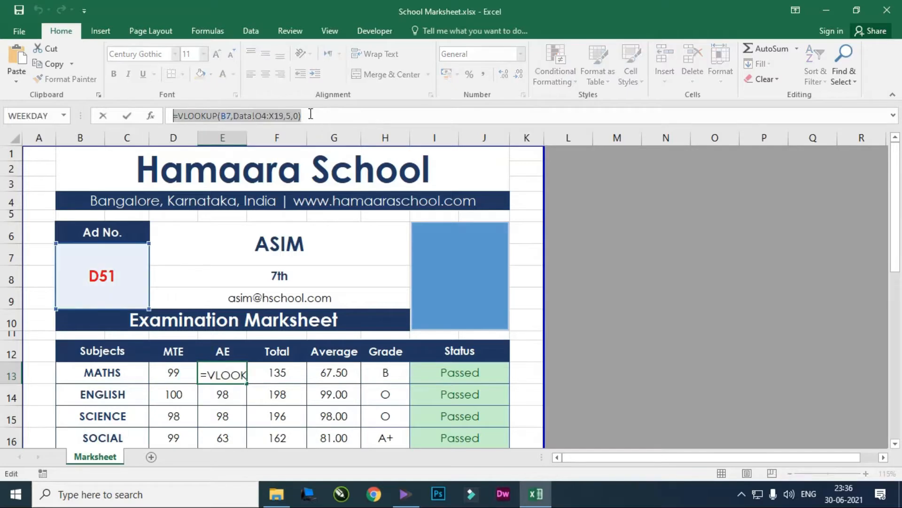
{"action": "left_click", "coordinate": [349, 121]}
{"action": "left_click", "coordinate": [597, 248]}
- Check the lookup formulas of the student's name, class and e-mail cells
{"action": "left_click", "coordinate": [319, 245]}
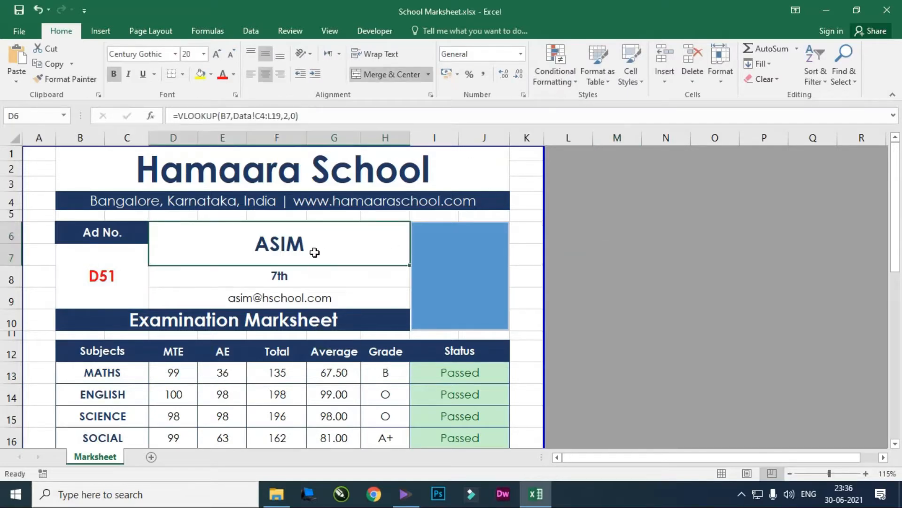
{"action": "left_click", "coordinate": [309, 279]}
{"action": "left_click", "coordinate": [315, 299]}
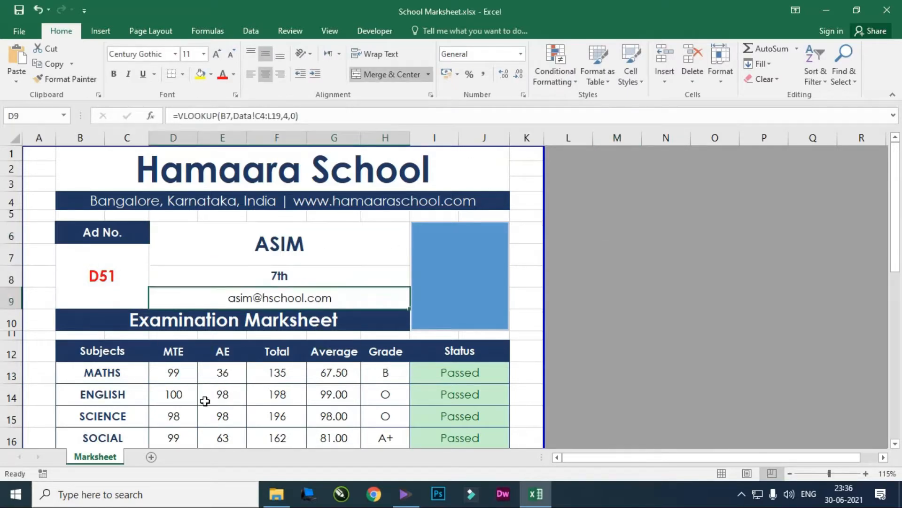
- Review the formulas for marks, Total, Average, Grade and Status in the subject rows
{"action": "left_click", "coordinate": [179, 371]}
{"action": "left_click", "coordinate": [213, 374]}
{"action": "left_click", "coordinate": [299, 384]}
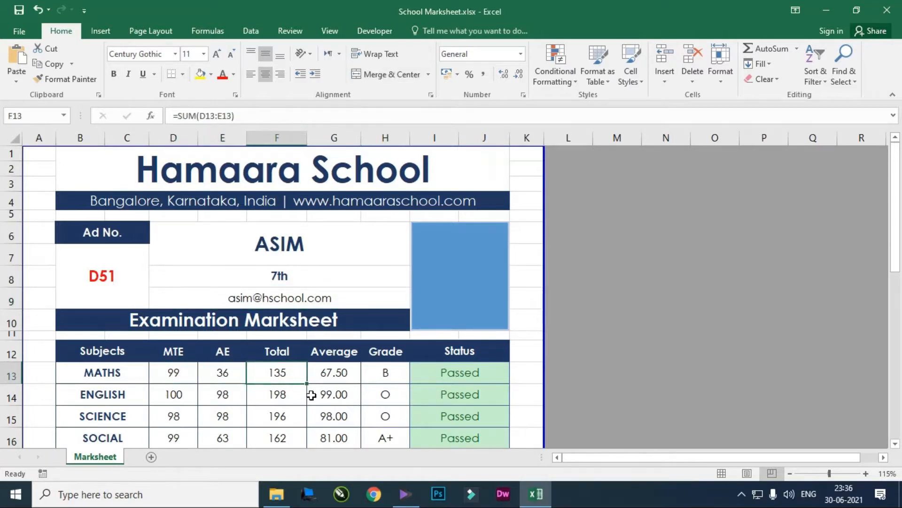
{"action": "scroll", "coordinate": [311, 396], "scroll_direction": "down", "scroll_amount": 2}
{"action": "left_click", "coordinate": [348, 346]}
{"action": "left_click", "coordinate": [392, 313]}
{"action": "left_click", "coordinate": [397, 274]}
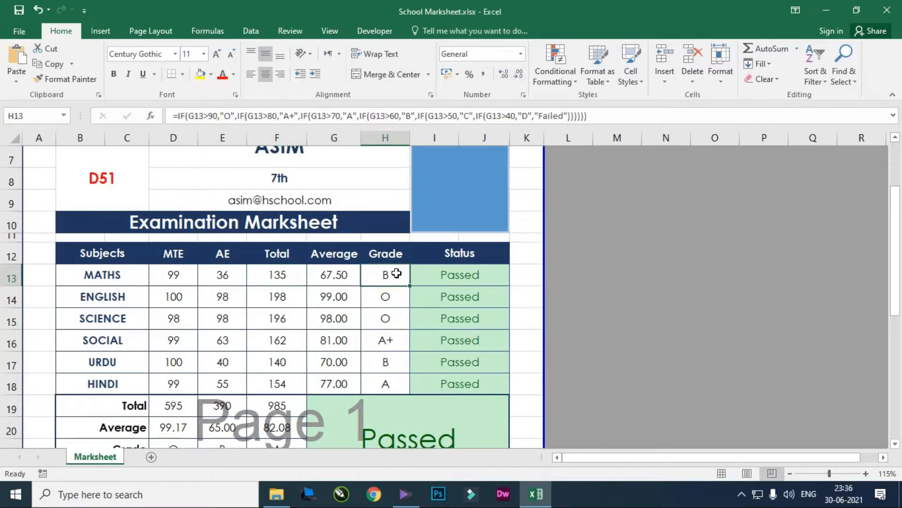
{"action": "left_click", "coordinate": [469, 276]}
{"action": "left_click", "coordinate": [471, 318]}
{"action": "scroll", "coordinate": [241, 336], "scroll_direction": "down", "scroll_amount": 2}
- Inspect the Grade and Average formulas in the summary rows and the overall result formula beside them
{"action": "left_click", "coordinate": [217, 328]}
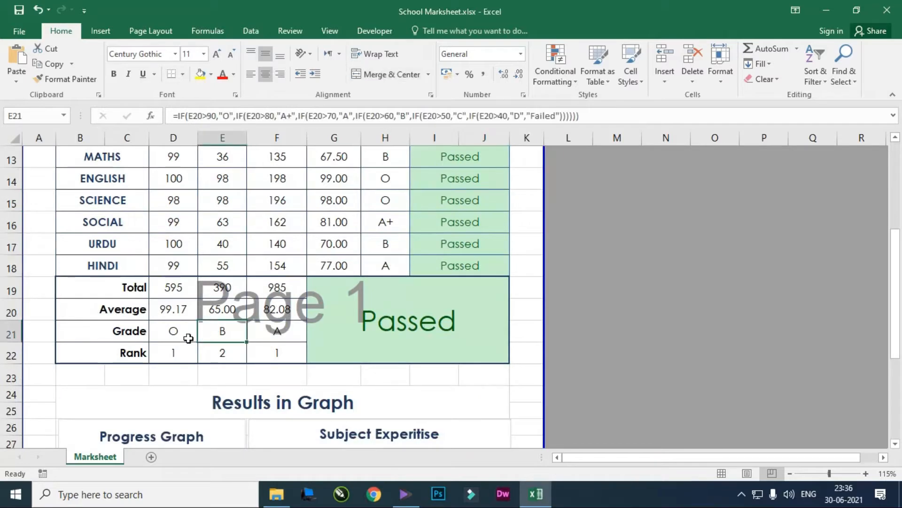
{"action": "left_click", "coordinate": [187, 335]}
{"action": "left_click", "coordinate": [176, 308]}
{"action": "left_click", "coordinate": [277, 309]}
{"action": "left_click", "coordinate": [358, 316]}
- View the Progress Graph and Subject Experitise charts, and return to the marksheet's header
{"action": "scroll", "coordinate": [315, 345], "scroll_direction": "down", "scroll_amount": 2}
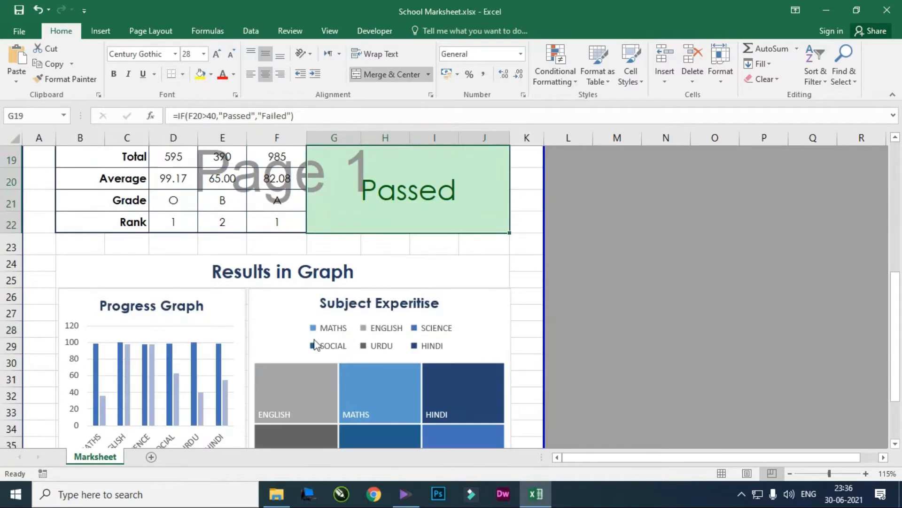
{"action": "left_click", "coordinate": [188, 341]}
{"action": "left_click", "coordinate": [477, 299]}
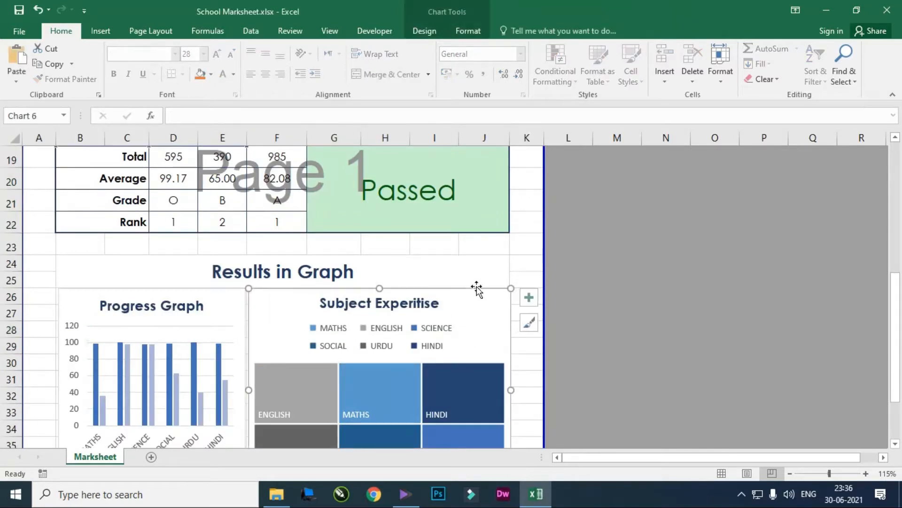
{"action": "left_click", "coordinate": [524, 264]}
{"action": "scroll", "coordinate": [403, 311], "scroll_direction": "up", "scroll_amount": 6}
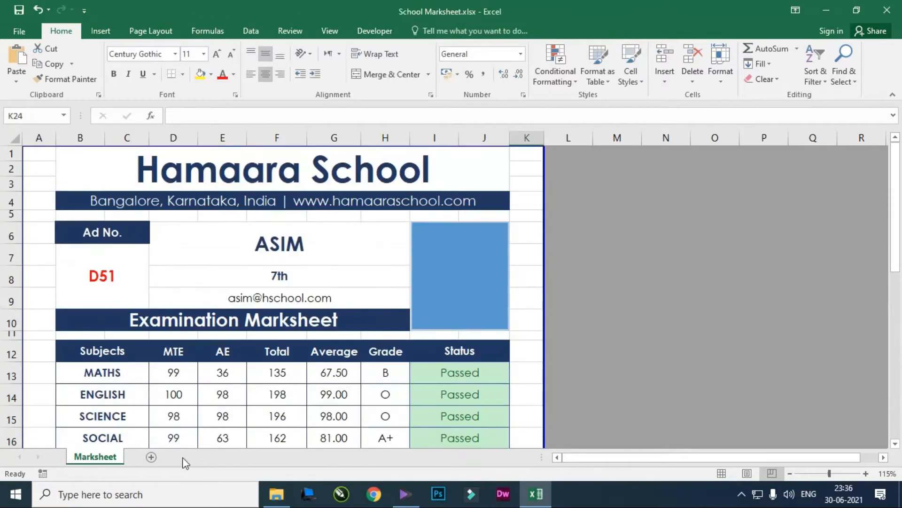
- Create a copy of the Marksheet sheet at the end of the School Marksheet.xlsx workbook
{"action": "right_click", "coordinate": [102, 458]}
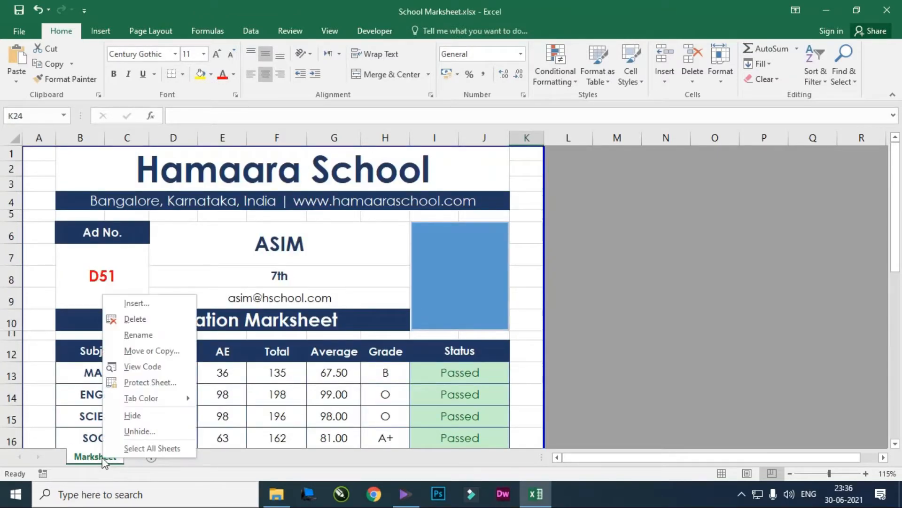
{"action": "left_click", "coordinate": [165, 353]}
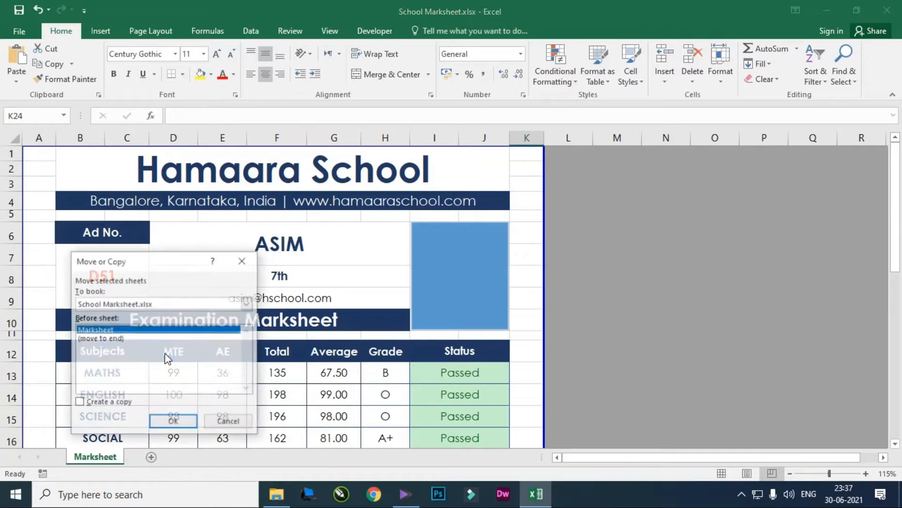
{"action": "left_click", "coordinate": [127, 340]}
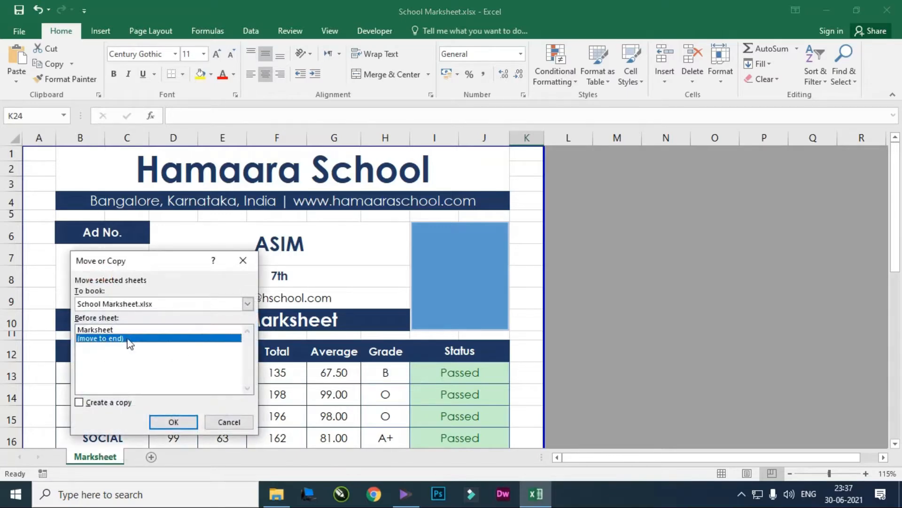
{"action": "left_click", "coordinate": [108, 402]}
{"action": "left_click", "coordinate": [173, 421]}
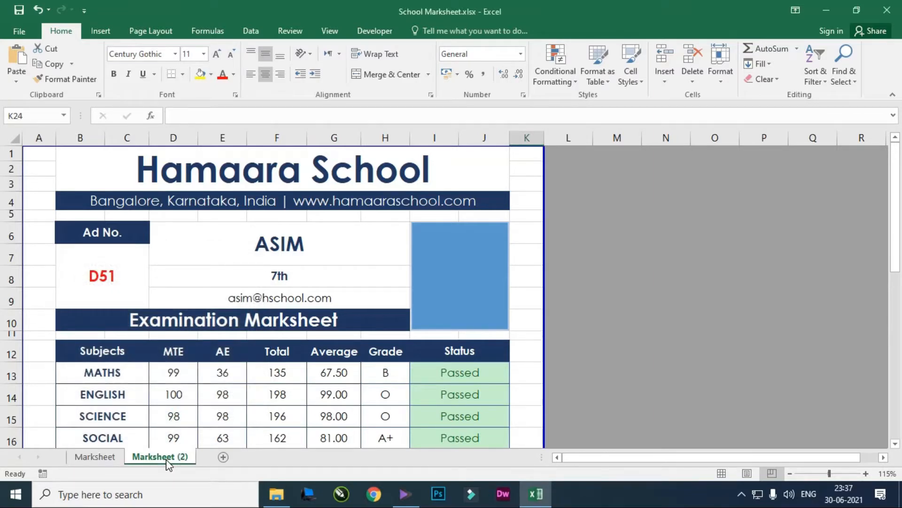
- Clear the student's name, class and e-mail formulas from the copied sheet and check the emptied cells
{"action": "scroll", "coordinate": [211, 352], "scroll_direction": "down", "scroll_amount": 1}
{"action": "scroll", "coordinate": [221, 350], "scroll_direction": "up", "scroll_amount": 1}
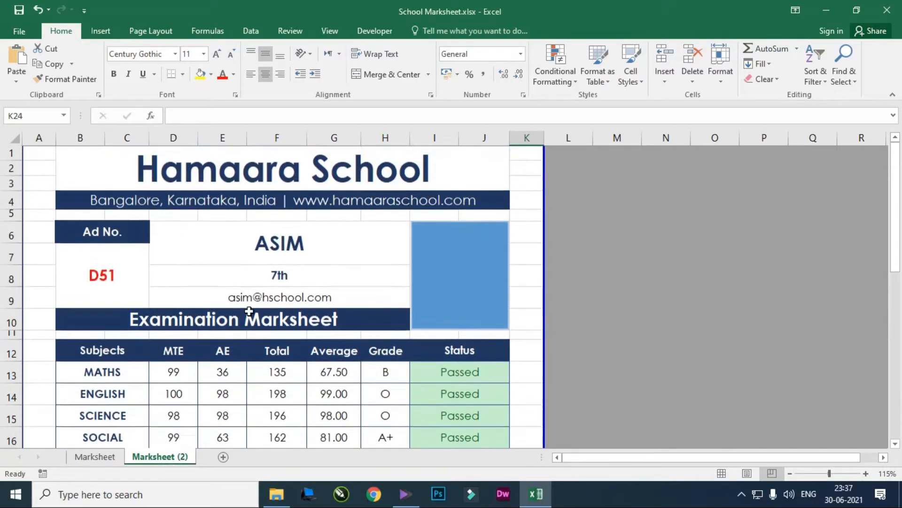
{"action": "left_click_drag", "start_coordinate": [327, 239], "coordinate": [324, 297]}
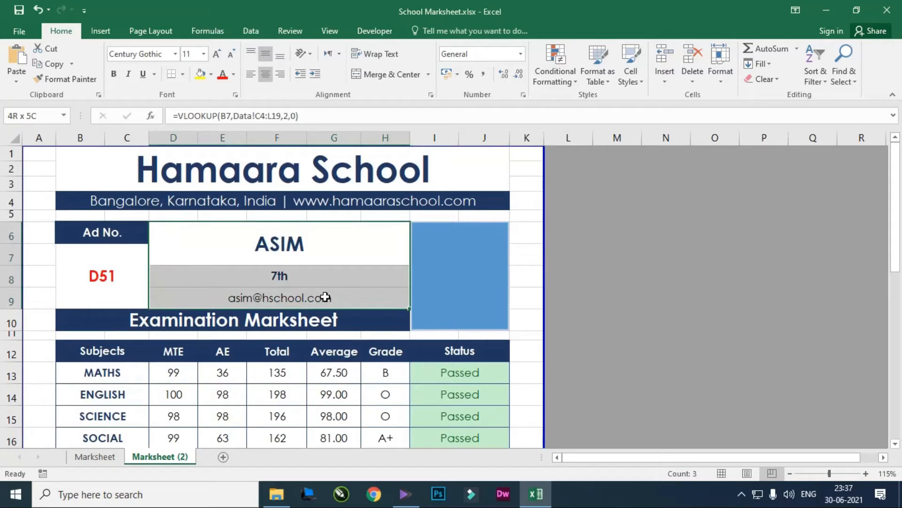
{"action": "key", "text": "Delete"}
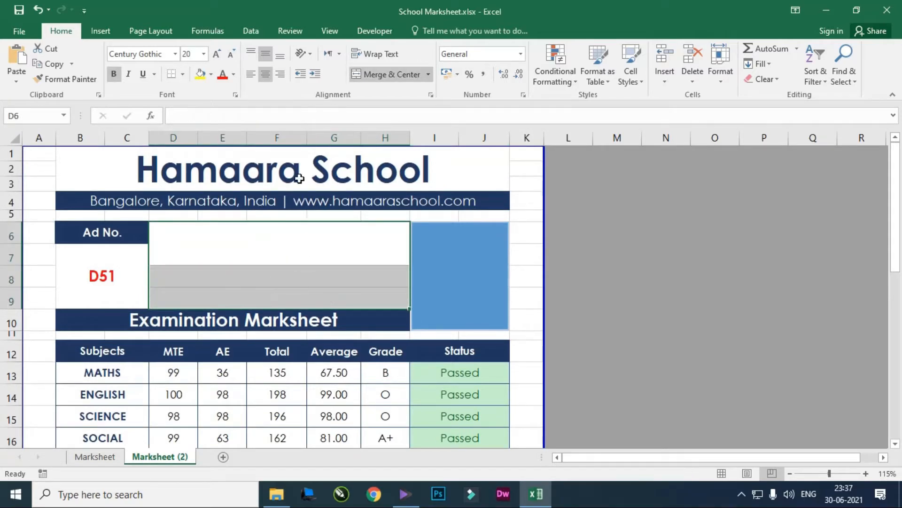
{"action": "left_click", "coordinate": [231, 246]}
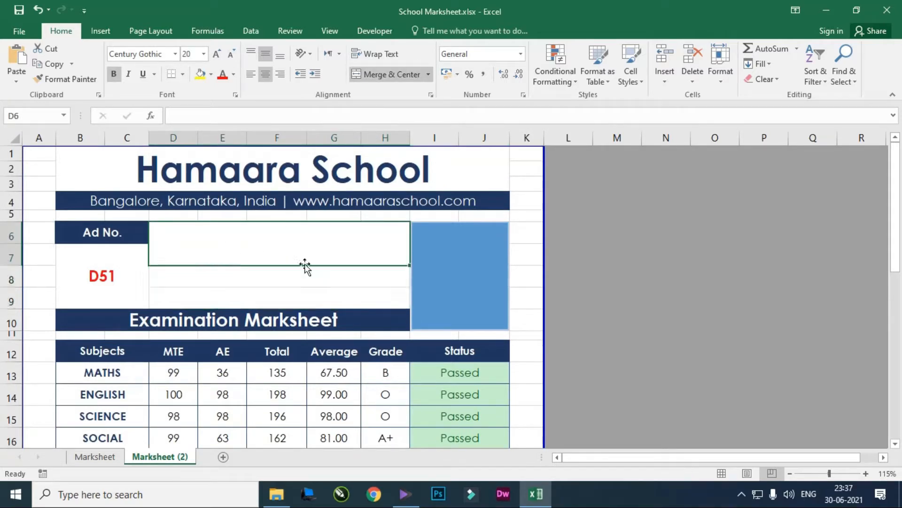
{"action": "left_click", "coordinate": [248, 113]}
{"action": "left_click", "coordinate": [266, 279]}
{"action": "left_click", "coordinate": [258, 296]}
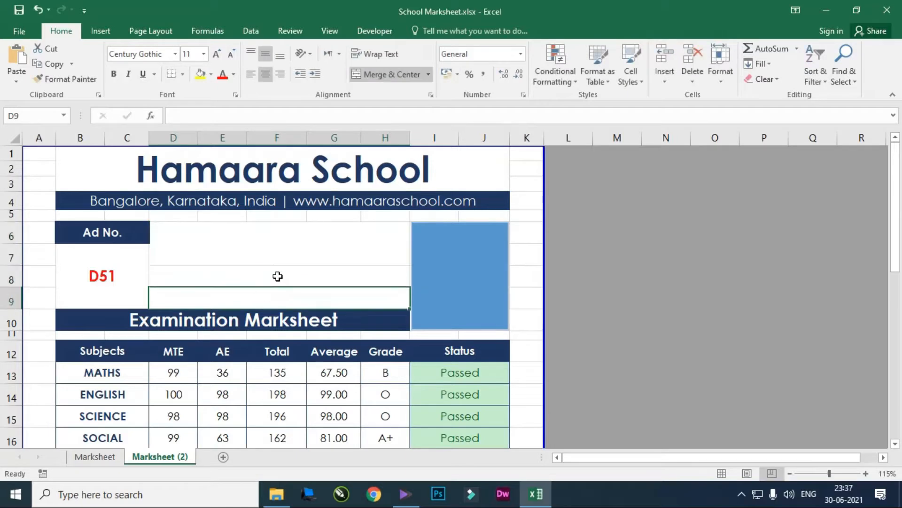
- Clear the MTE, AE, Total, Average, Grade and Status formulas for all six subjects, MATHS through HINDI
{"action": "scroll", "coordinate": [278, 277], "scroll_direction": "down", "scroll_amount": 1}
{"action": "left_click", "coordinate": [174, 329]}
{"action": "scroll", "coordinate": [221, 334], "scroll_direction": "down", "scroll_amount": 2}
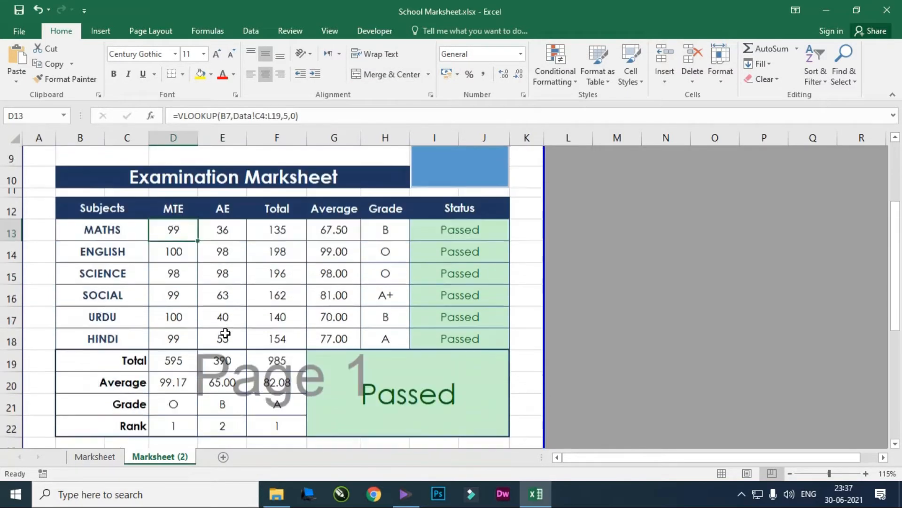
{"action": "left_click", "coordinate": [465, 318], "text": "shift"}
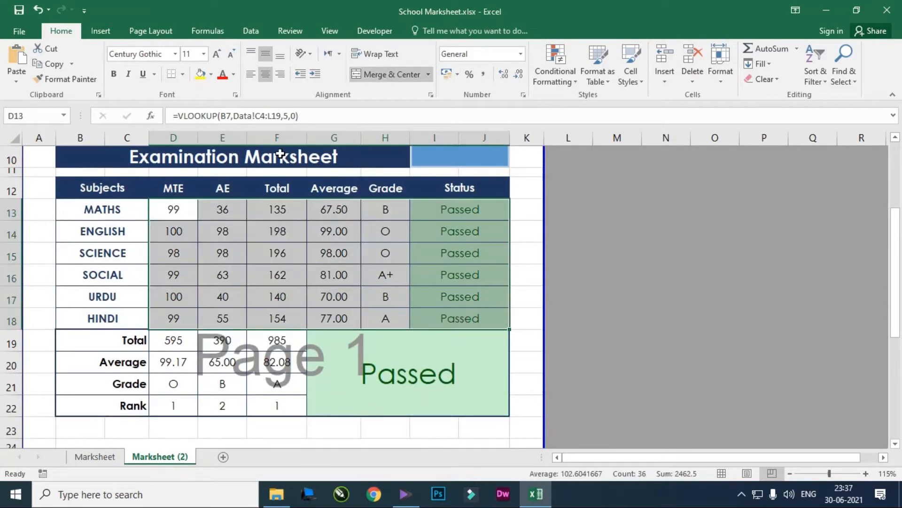
{"action": "left_click", "coordinate": [335, 114]}
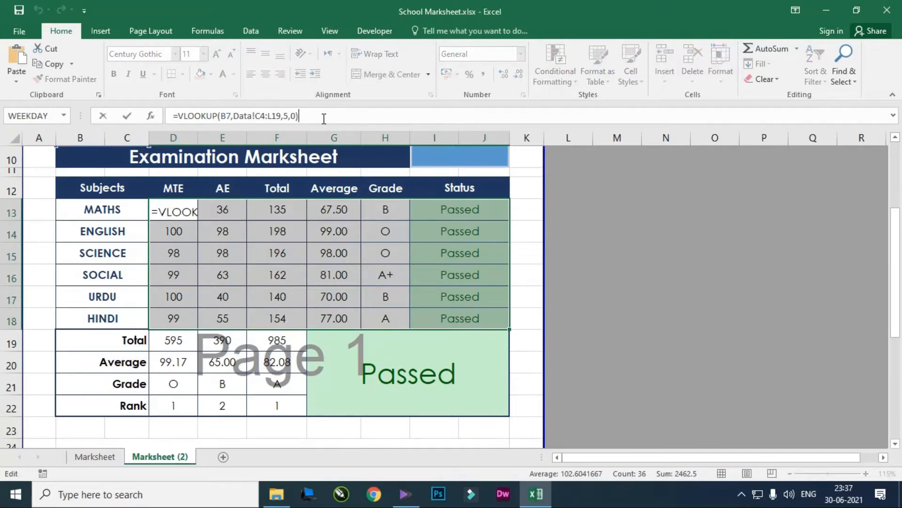
{"action": "left_click", "coordinate": [601, 250]}
{"action": "left_click_drag", "start_coordinate": [180, 210], "coordinate": [466, 310]}
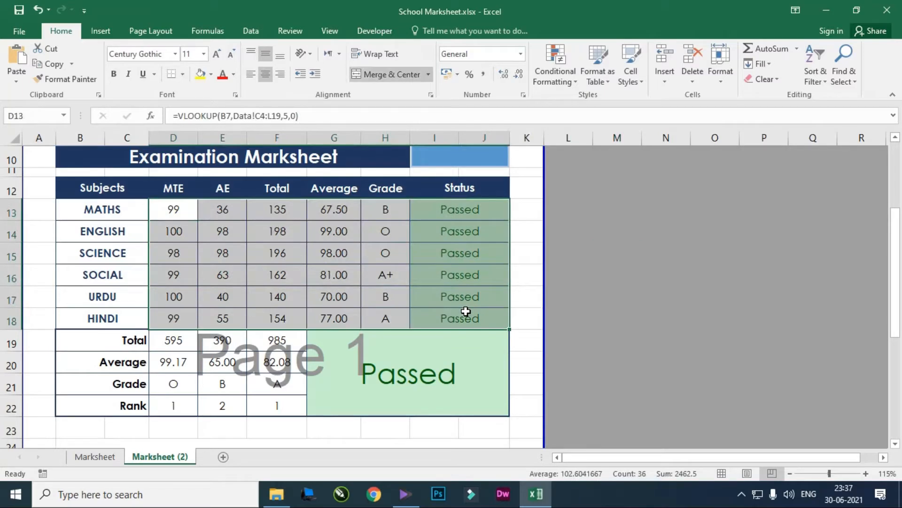
{"action": "key", "text": "Delete"}
- Clear the formulas in the Total, Average, Grade and Rank summary rows and in the merged overall result cell beside them
{"action": "left_click_drag", "start_coordinate": [163, 343], "coordinate": [278, 404]}
{"action": "key", "text": "Delete"}
{"action": "left_click", "coordinate": [405, 358]}
{"action": "key", "text": "Delete"}
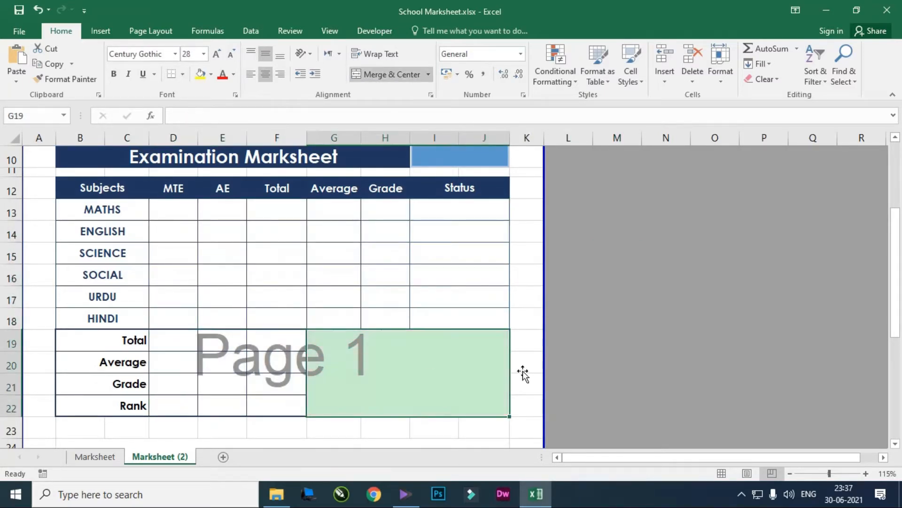
- Check the emptied marksheet from its header down to the Progress Graph and Subject Experitise charts
{"action": "left_click", "coordinate": [532, 301]}
{"action": "scroll", "coordinate": [406, 311], "scroll_direction": "up", "scroll_amount": 3}
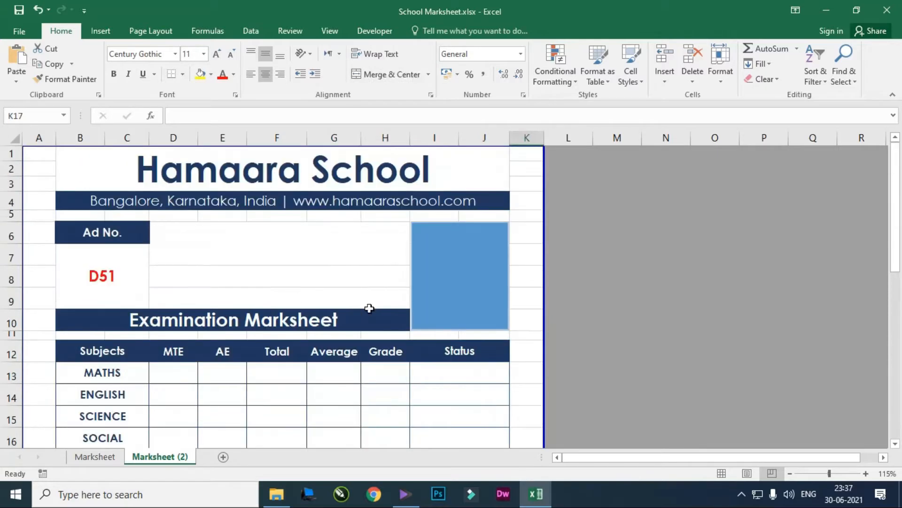
{"action": "scroll", "coordinate": [409, 315], "scroll_direction": "down", "scroll_amount": 3}
{"action": "left_click", "coordinate": [282, 347]}
{"action": "scroll", "coordinate": [308, 347], "scroll_direction": "down", "scroll_amount": 3}
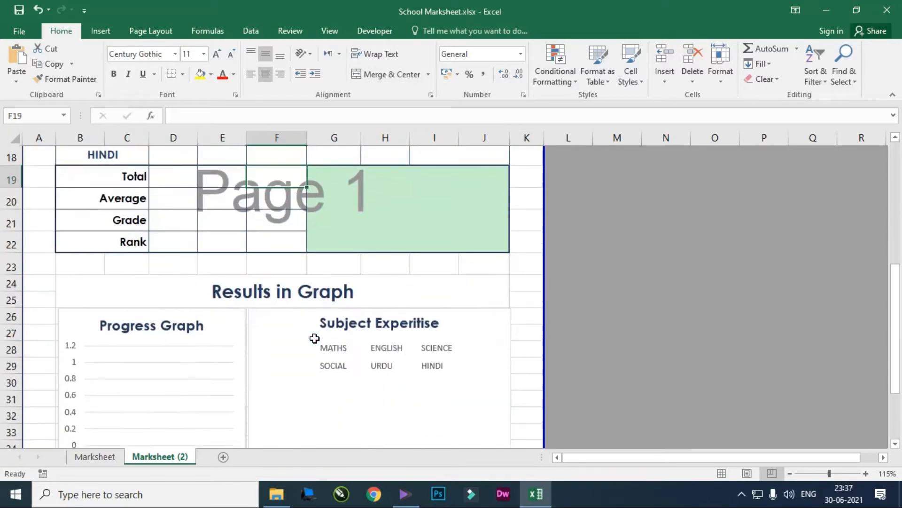
{"action": "scroll", "coordinate": [346, 346], "scroll_direction": "down", "scroll_amount": 1}
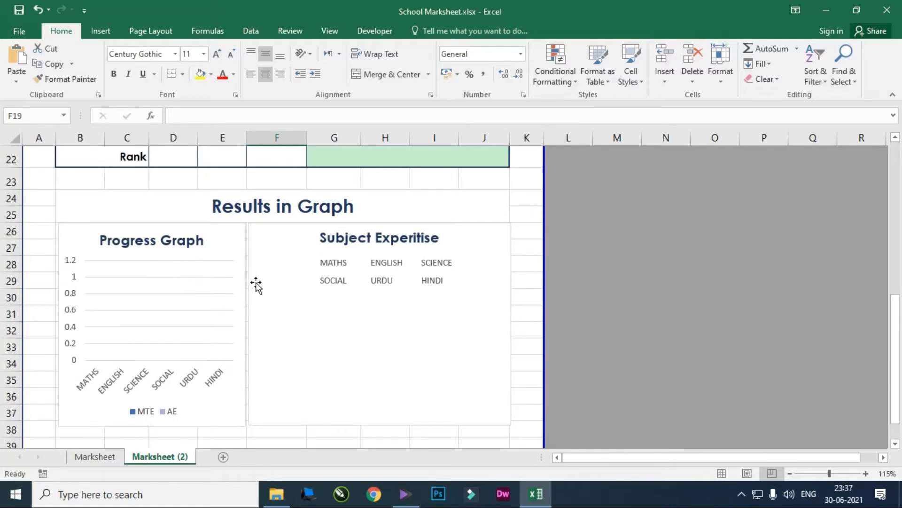
{"action": "left_click", "coordinate": [343, 292]}
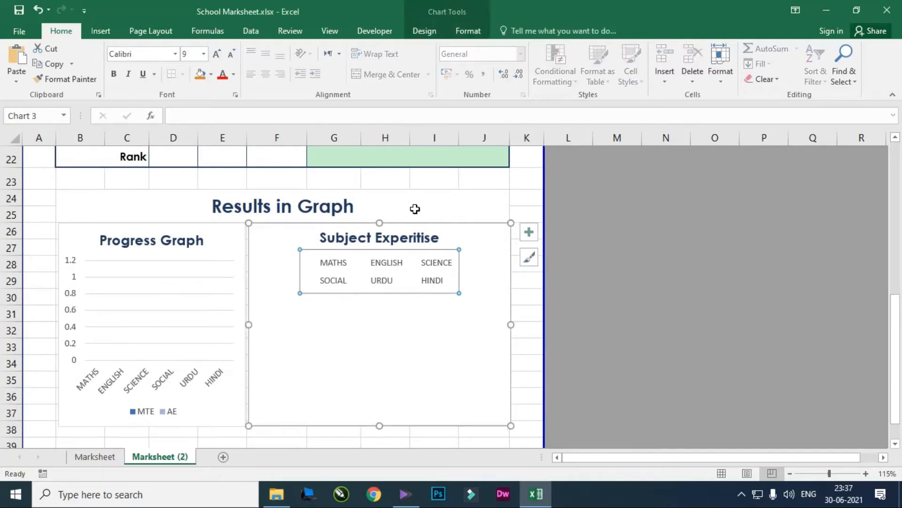
{"action": "left_click", "coordinate": [518, 195]}
{"action": "scroll", "coordinate": [329, 282], "scroll_direction": "up", "scroll_amount": 7}
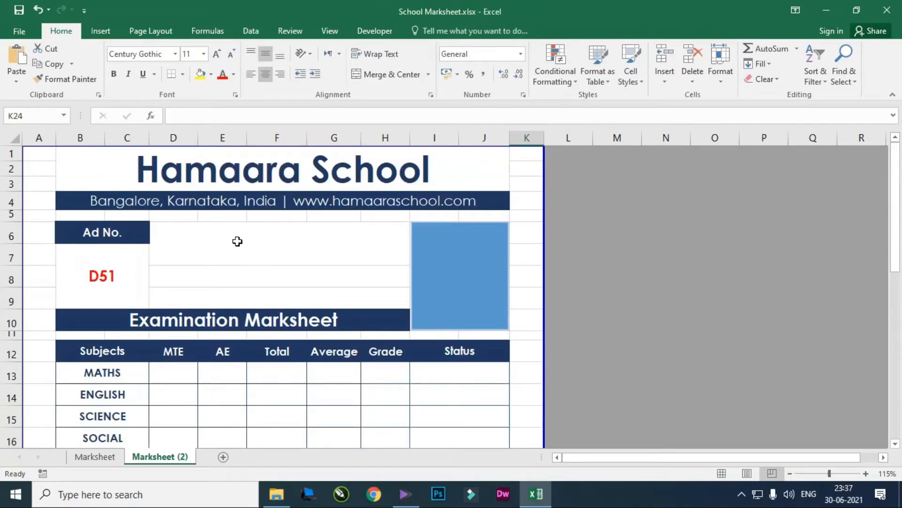
- Enter the placeholders name, class and email in the three student detail cells beside Ad No
{"action": "left_click", "coordinate": [295, 249]}
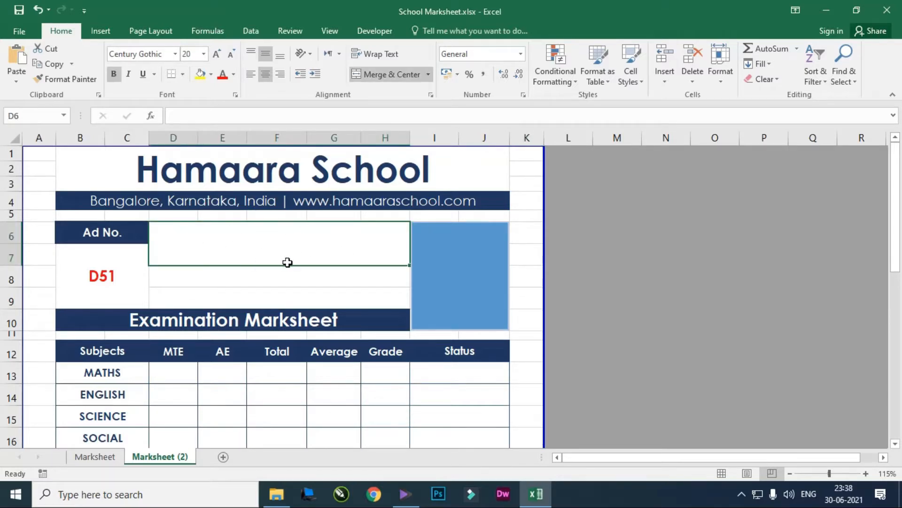
{"action": "type", "text": "name"}
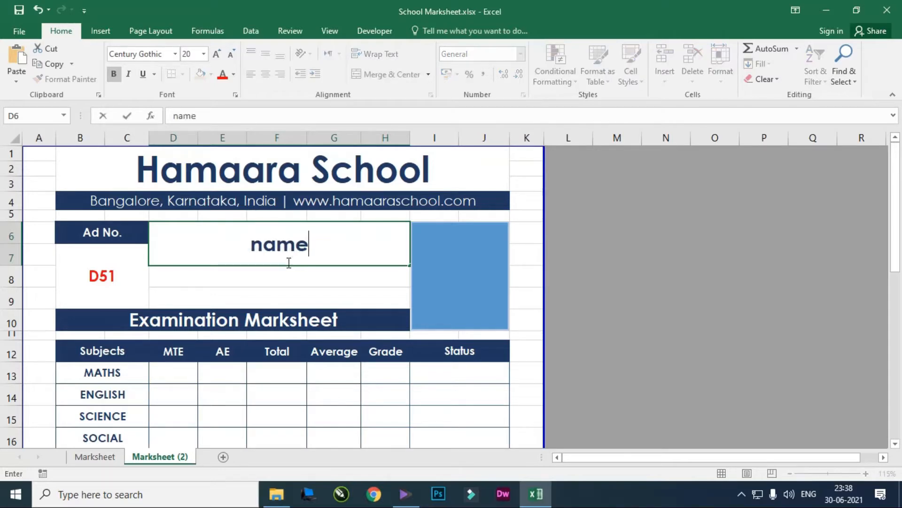
{"action": "key", "text": "Return"}
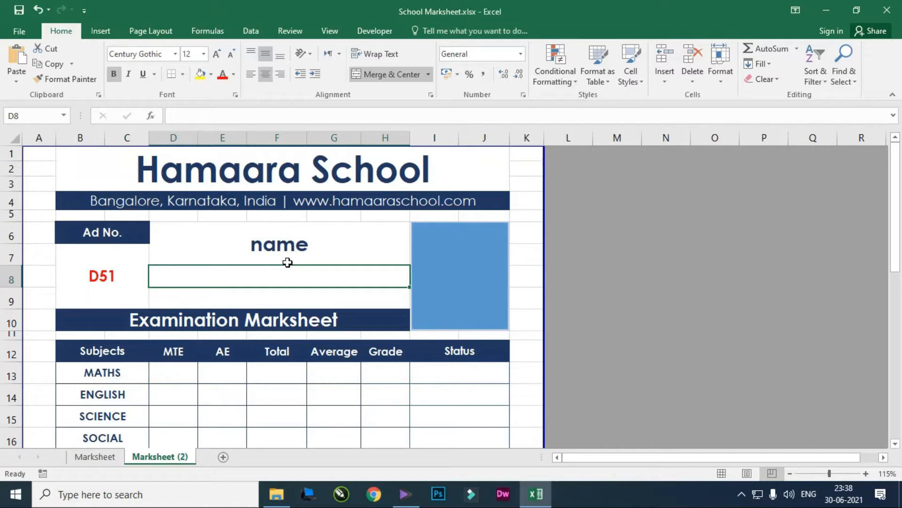
{"action": "type", "text": "class"}
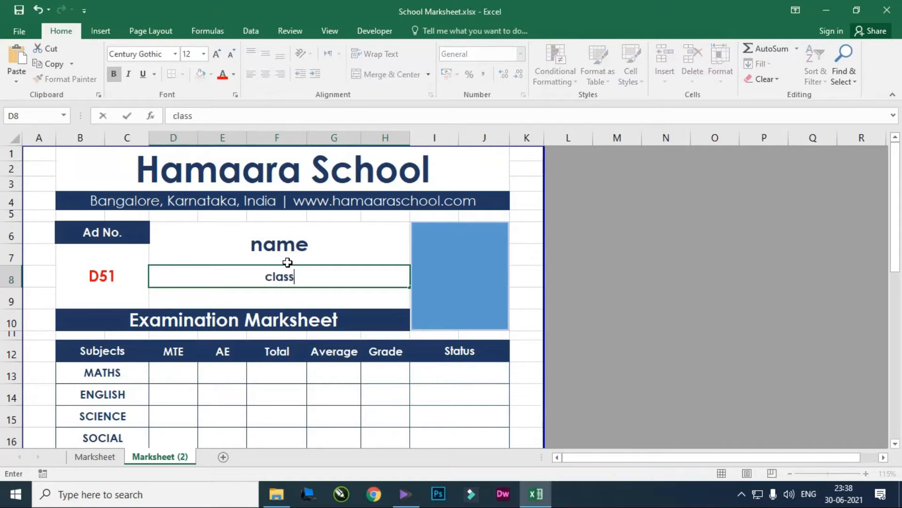
{"action": "key", "text": "Return"}
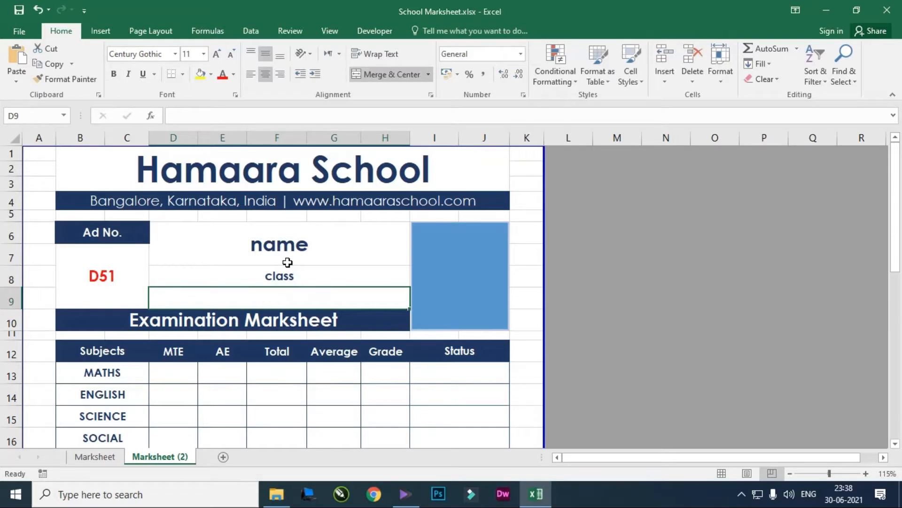
{"action": "type", "text": "gmail"}
{"action": "key", "text": "Return"}
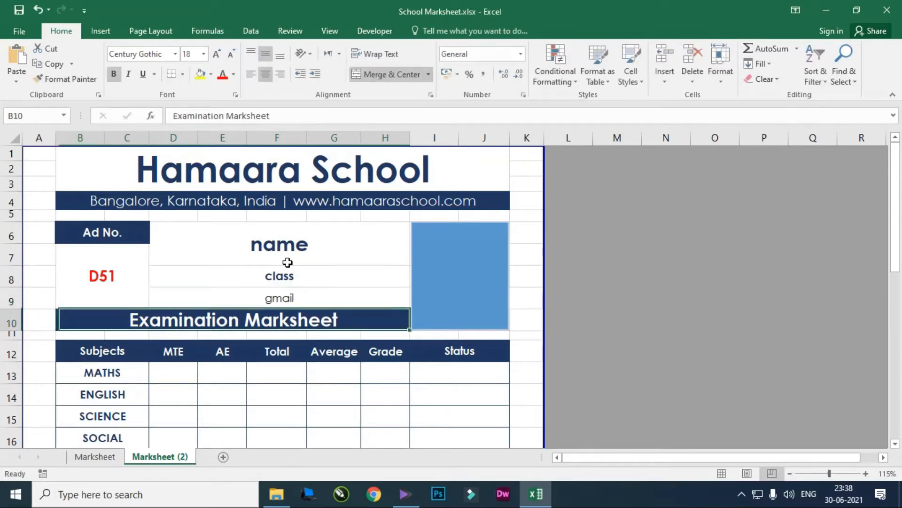
{"action": "left_click", "coordinate": [310, 300]}
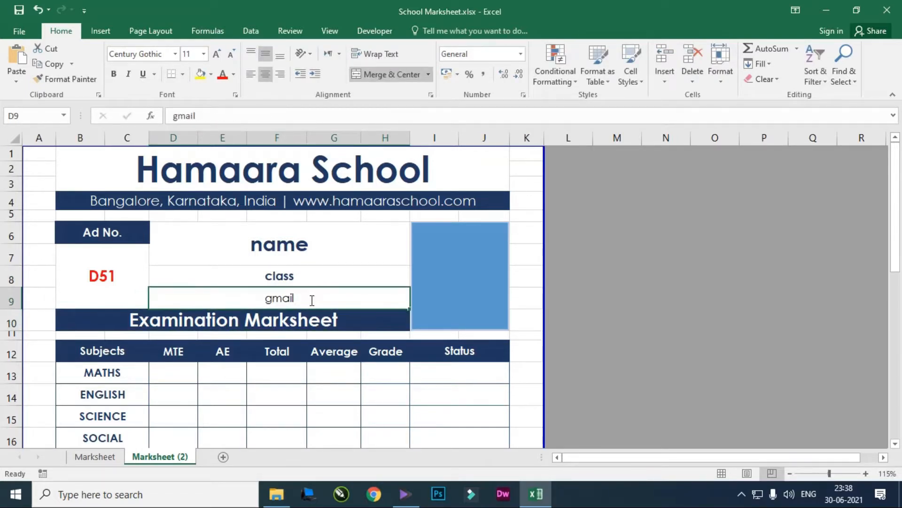
{"action": "type", "text": "email"}
{"action": "key", "text": "Return"}
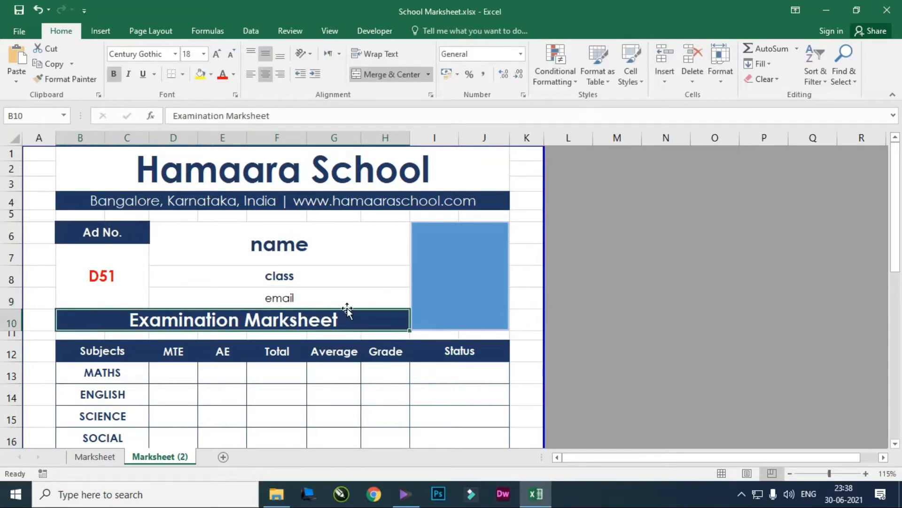
- Examine the emptied MTE, AE, Total, Average, Grade and Status columns of the subjects table
{"action": "scroll", "coordinate": [347, 310], "scroll_direction": "down", "scroll_amount": 2}
{"action": "left_click_drag", "start_coordinate": [183, 277], "coordinate": [182, 394]}
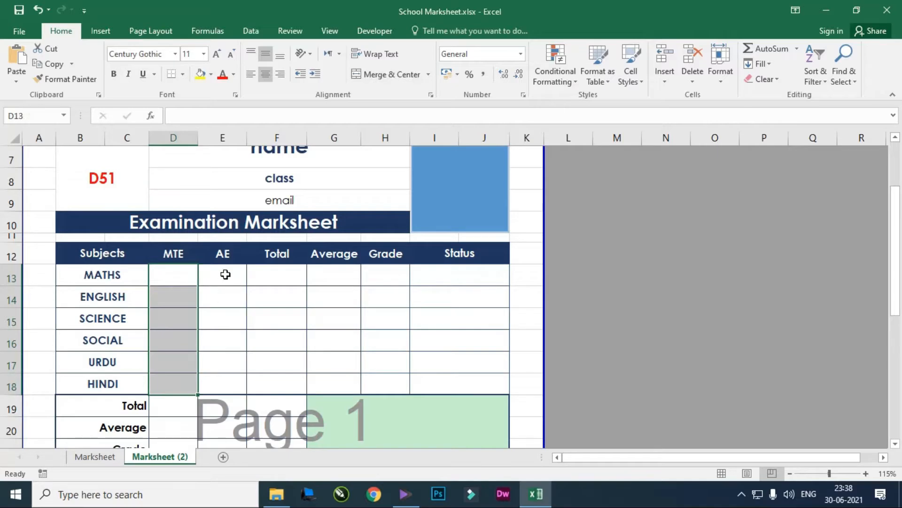
{"action": "left_click_drag", "start_coordinate": [226, 274], "coordinate": [221, 378]}
{"action": "left_click", "coordinate": [287, 270]}
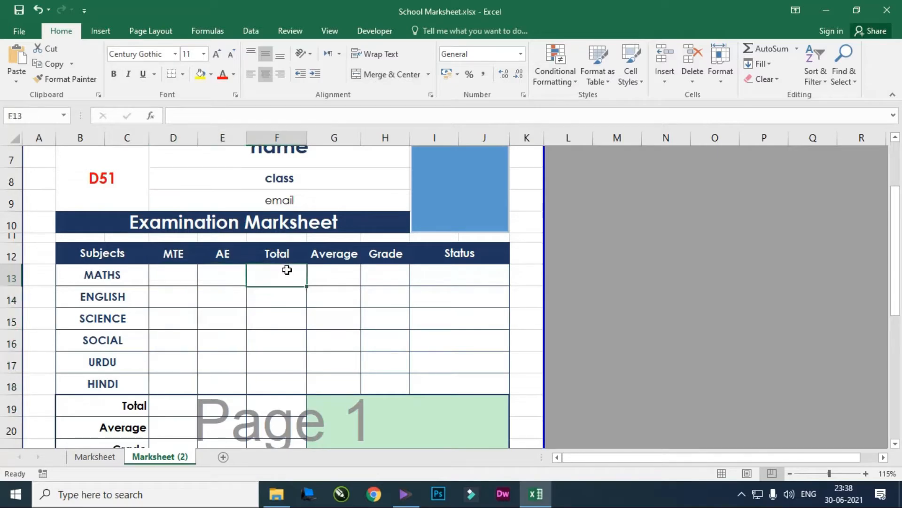
{"action": "left_click_drag", "start_coordinate": [287, 269], "coordinate": [290, 395]}
{"action": "left_click", "coordinate": [158, 280]}
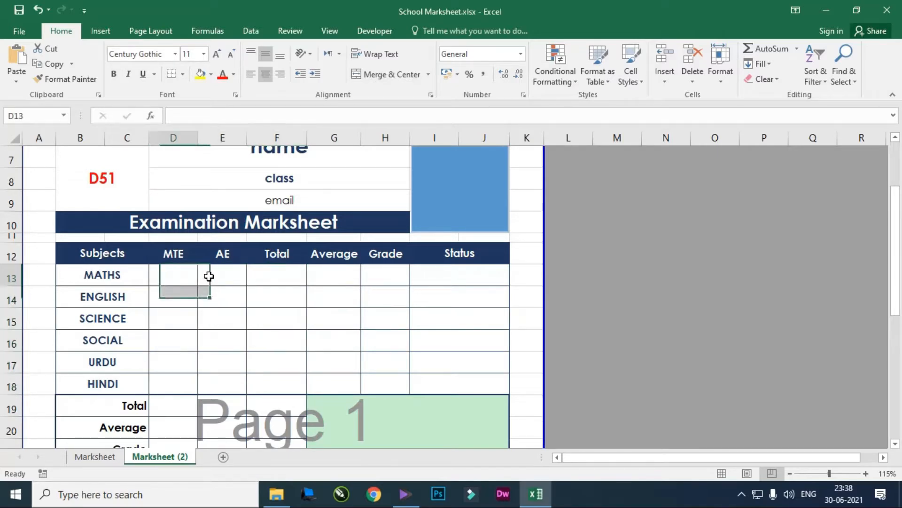
{"action": "left_click_drag", "start_coordinate": [209, 276], "coordinate": [221, 275]}
{"action": "left_click", "coordinate": [325, 271]}
{"action": "left_click", "coordinate": [399, 272]}
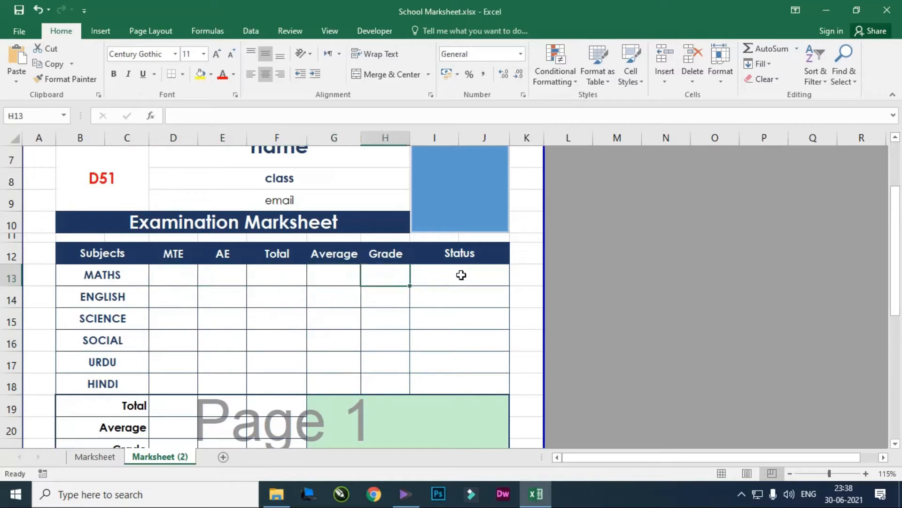
{"action": "left_click", "coordinate": [461, 275]}
- Look over the emptied summary rows and inspect the Ad No. value cell
{"action": "scroll", "coordinate": [427, 289], "scroll_direction": "down", "scroll_amount": 2}
{"action": "scroll", "coordinate": [477, 249], "scroll_direction": "up", "scroll_amount": 3}
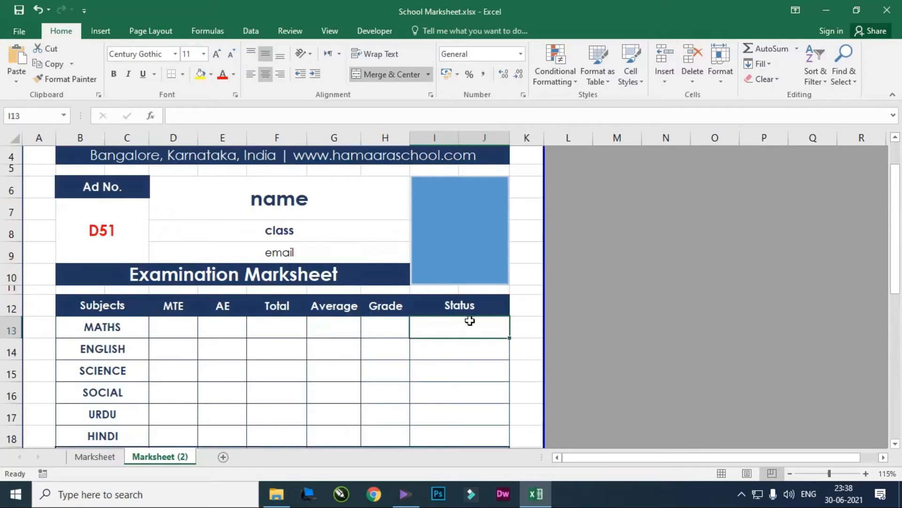
{"action": "scroll", "coordinate": [418, 312], "scroll_direction": "down", "scroll_amount": 3}
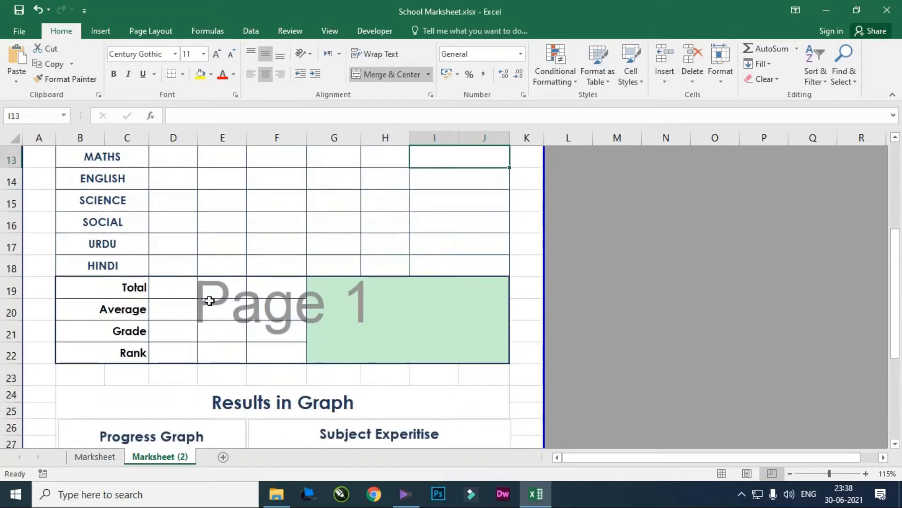
{"action": "scroll", "coordinate": [293, 280], "scroll_direction": "up", "scroll_amount": 4}
{"action": "scroll", "coordinate": [377, 343], "scroll_direction": "down", "scroll_amount": 4}
{"action": "scroll", "coordinate": [191, 310], "scroll_direction": "up", "scroll_amount": 4}
{"action": "left_click", "coordinate": [115, 264]}
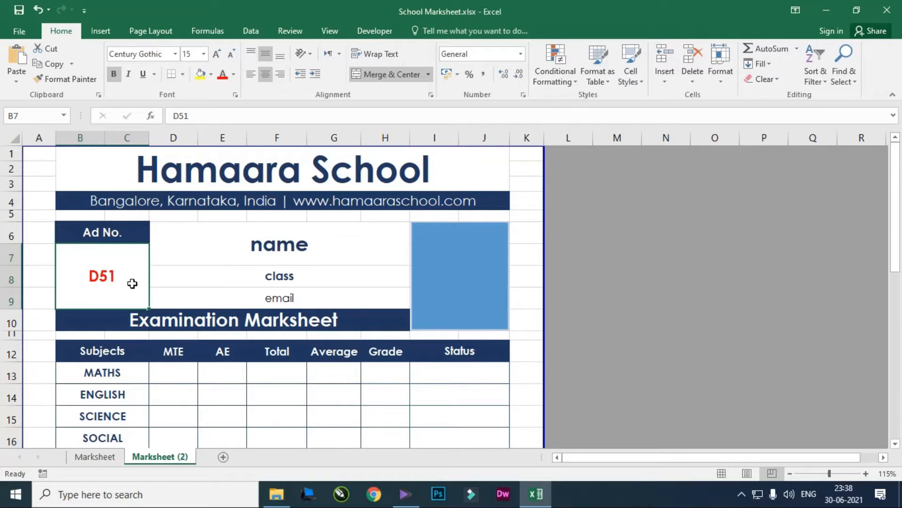
- Delete the Progress Graph and Subject Experitise charts under the Results in Graph heading
{"action": "scroll", "coordinate": [132, 284], "scroll_direction": "down", "scroll_amount": 6}
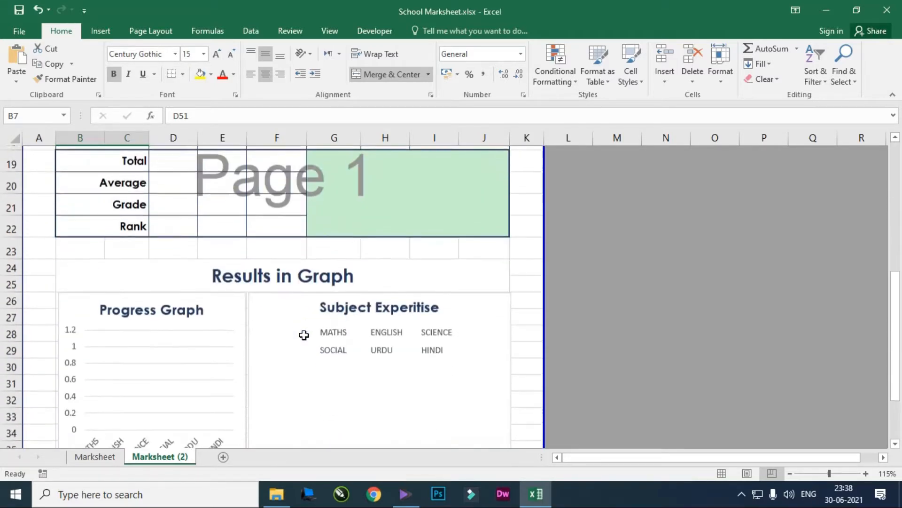
{"action": "left_click", "coordinate": [223, 304]}
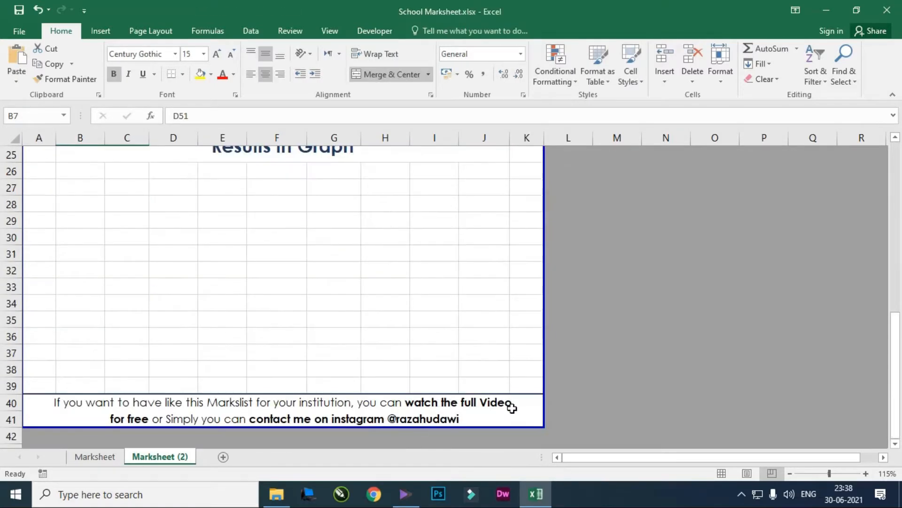
- Examine the footer note in rows 40 and 41, the school address line, the MATHS grade cell and the name placeholder
{"action": "left_click", "coordinate": [417, 413]}
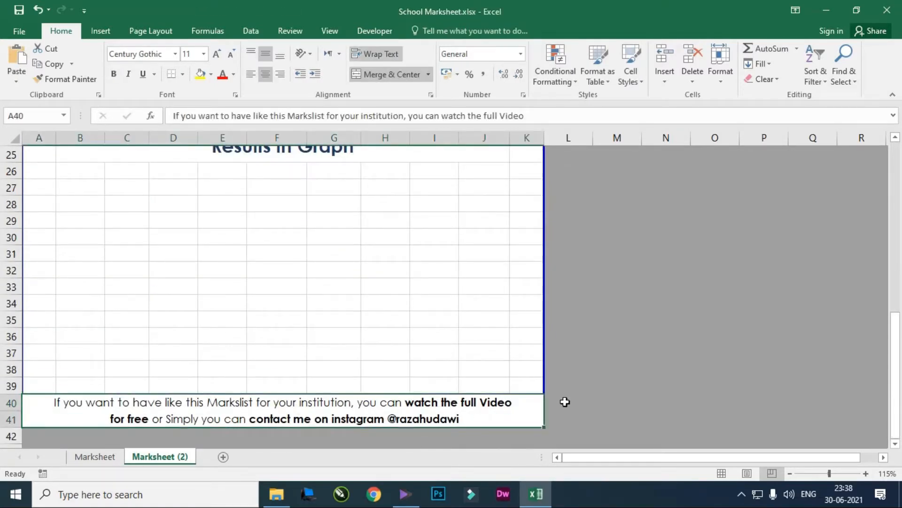
{"action": "scroll", "coordinate": [437, 412], "scroll_direction": "up", "scroll_amount": 1}
{"action": "scroll", "coordinate": [418, 396], "scroll_direction": "down", "scroll_amount": 2}
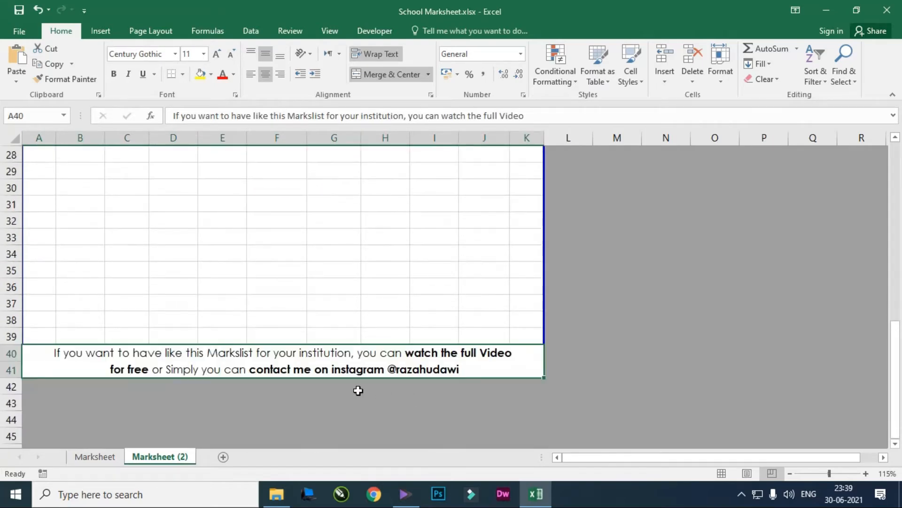
{"action": "scroll", "coordinate": [358, 389], "scroll_direction": "up", "scroll_amount": 4}
{"action": "scroll", "coordinate": [392, 356], "scroll_direction": "up", "scroll_amount": 5}
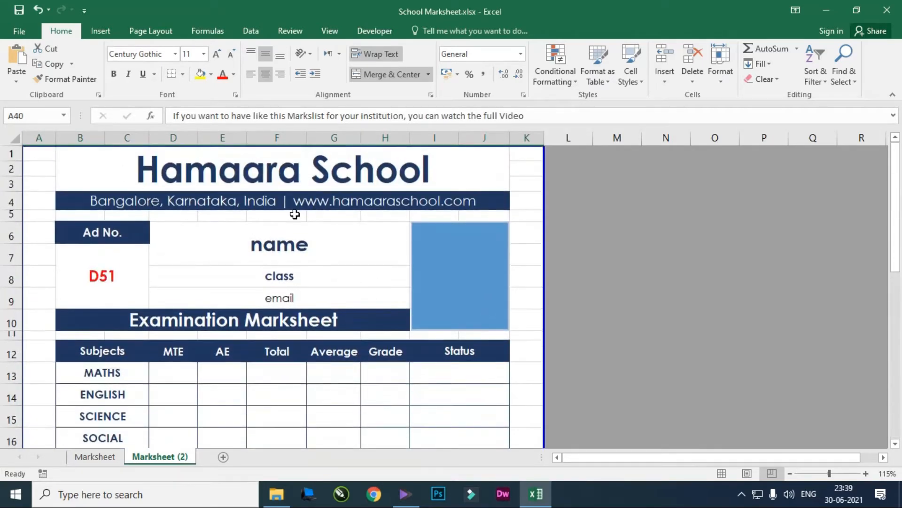
{"action": "left_click", "coordinate": [205, 197]}
{"action": "scroll", "coordinate": [282, 228], "scroll_direction": "down", "scroll_amount": 11}
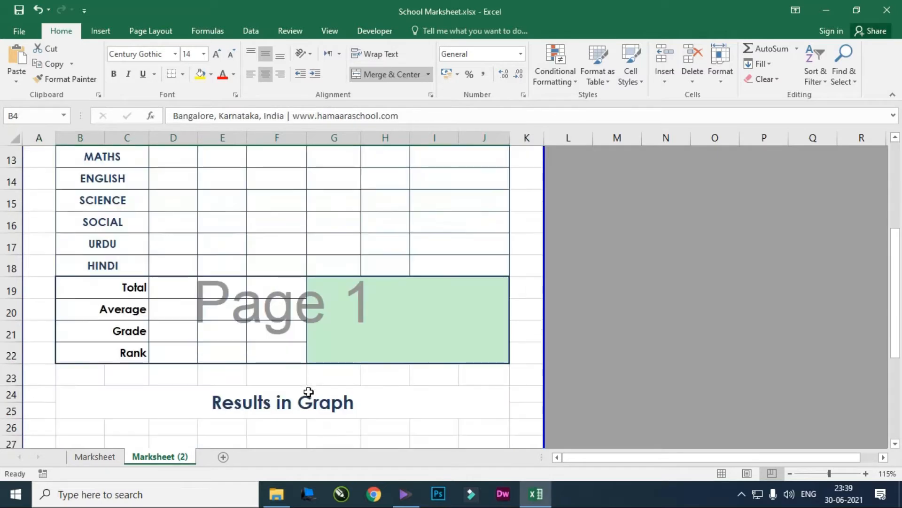
{"action": "left_click", "coordinate": [406, 278]}
{"action": "scroll", "coordinate": [402, 342], "scroll_direction": "up", "scroll_amount": 9}
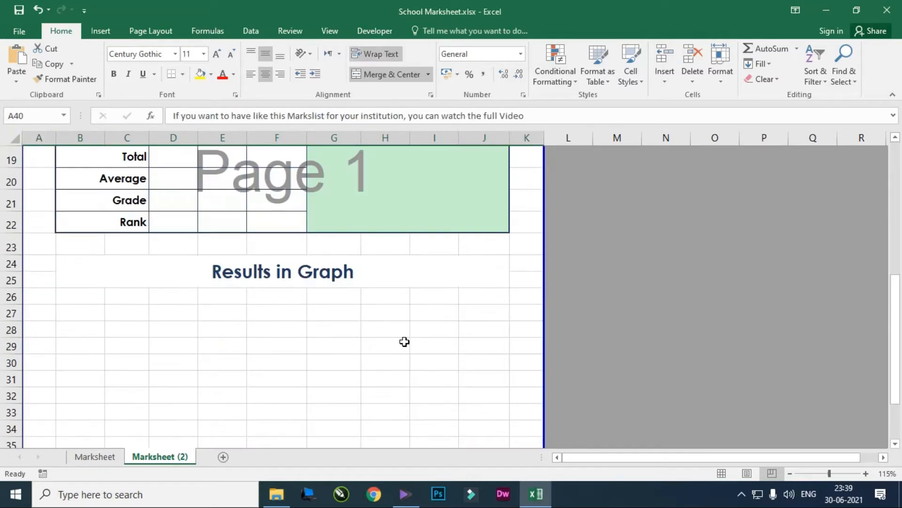
{"action": "scroll", "coordinate": [428, 361], "scroll_direction": "up", "scroll_amount": 2}
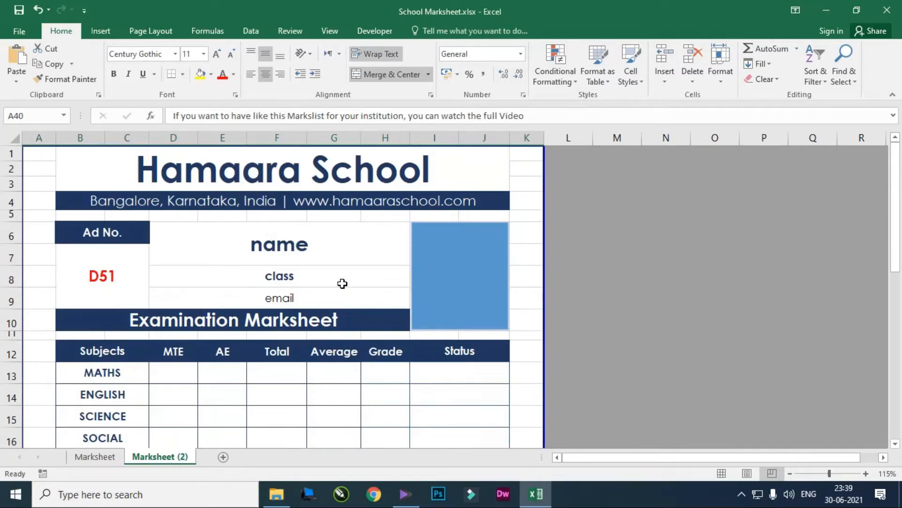
{"action": "left_click", "coordinate": [391, 376]}
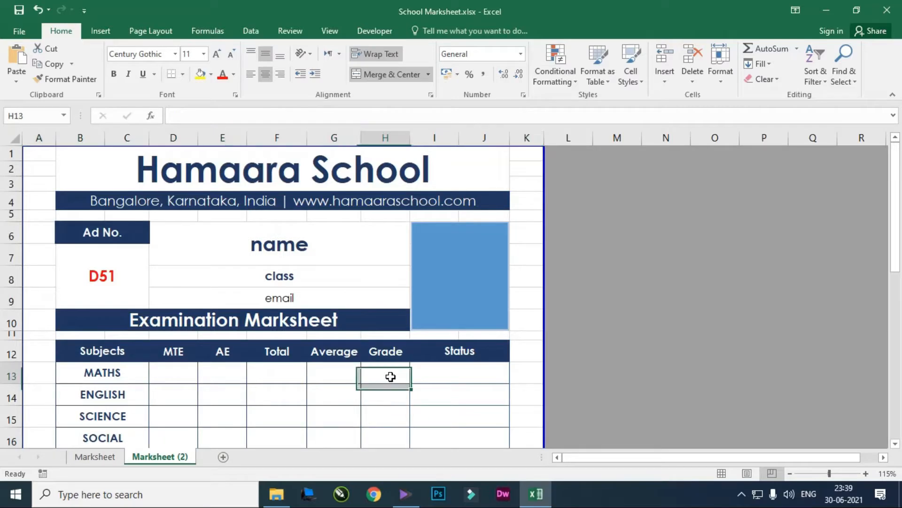
{"action": "left_click", "coordinate": [346, 249]}
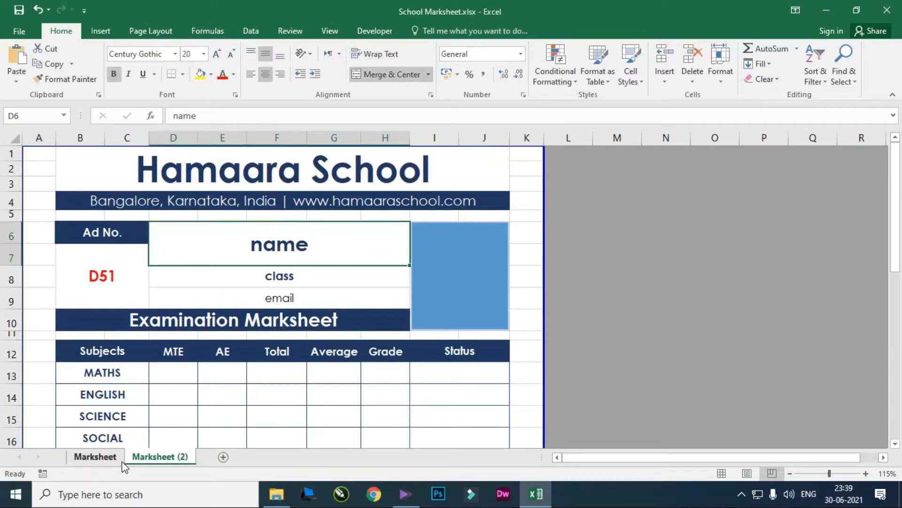
- Unhide the Data sheet in the workbook
{"action": "right_click", "coordinate": [161, 459]}
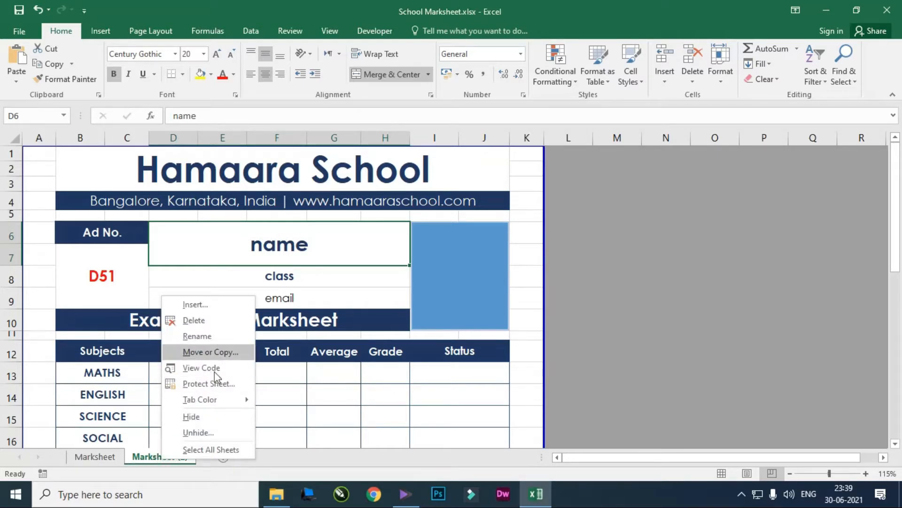
{"action": "left_click", "coordinate": [204, 433]}
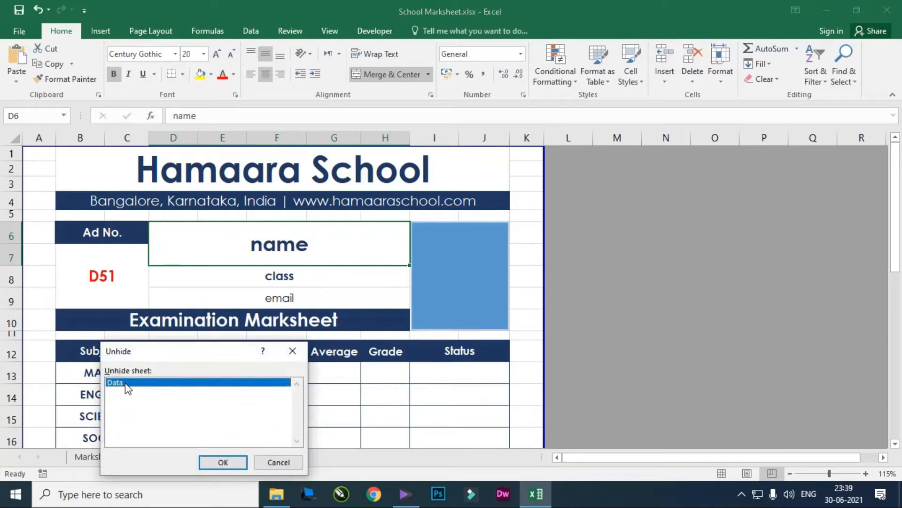
{"action": "left_click", "coordinate": [223, 462]}
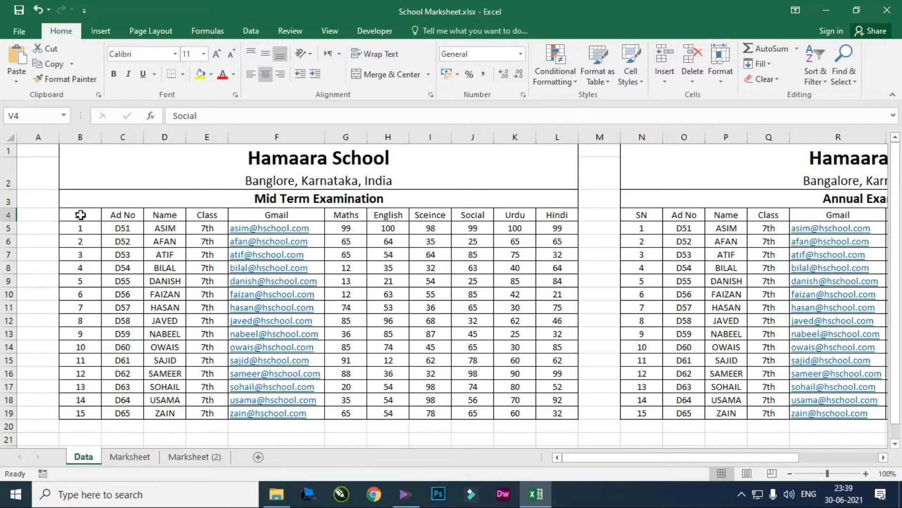
- Examine the SN, Ad No, Name, Class, Gmail and subject mark columns of the Mid Term Examination table
{"action": "left_click_drag", "start_coordinate": [80, 220], "coordinate": [80, 413]}
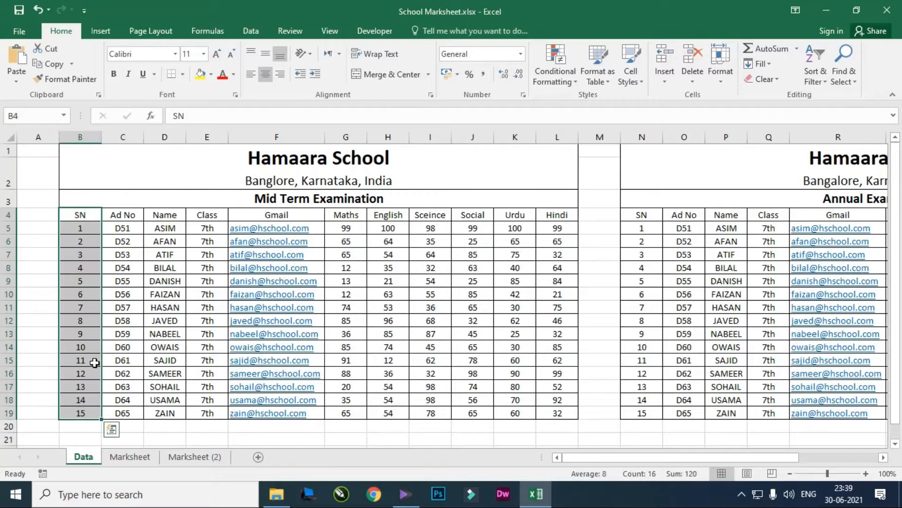
{"action": "left_click", "coordinate": [111, 230]}
{"action": "left_click_drag", "start_coordinate": [80, 228], "coordinate": [80, 414]}
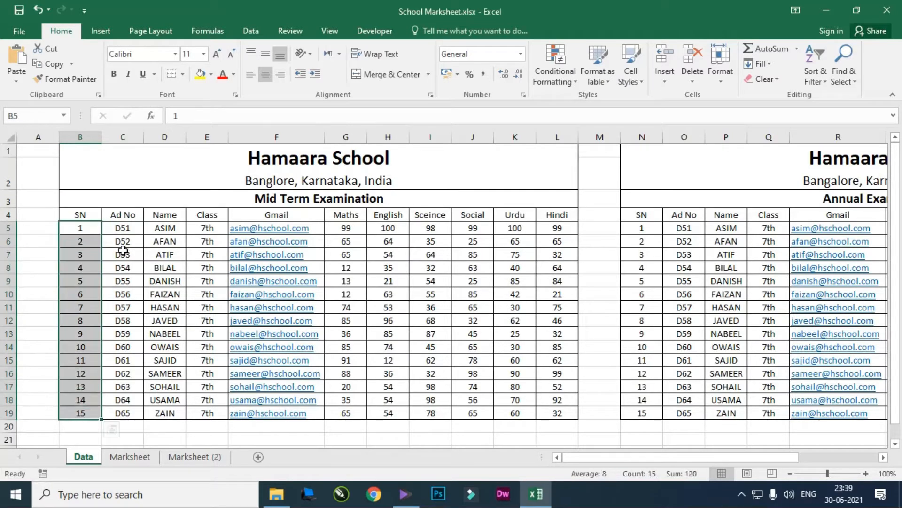
{"action": "left_click", "coordinate": [131, 231]}
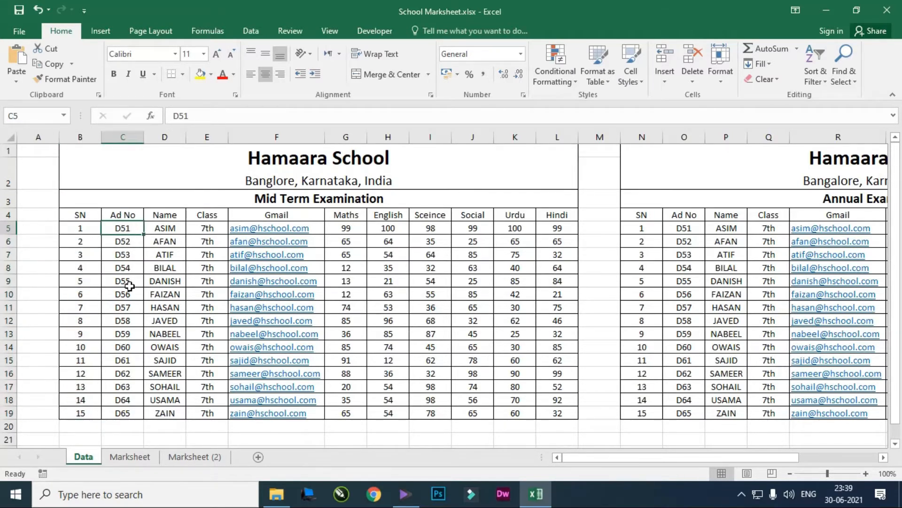
{"action": "left_click_drag", "start_coordinate": [130, 228], "coordinate": [123, 413]}
{"action": "left_click", "coordinate": [121, 228]}
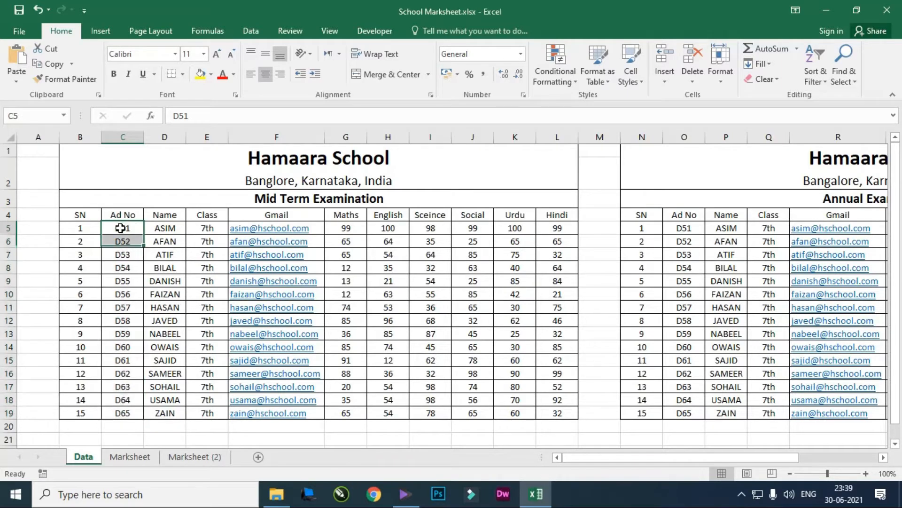
{"action": "left_click", "coordinate": [181, 227]}
{"action": "mouse_move", "coordinate": [127, 245]}
{"action": "left_mouse_down"}
{"action": "mouse_move", "coordinate": [143, 246]}
{"action": "mouse_move", "coordinate": [122, 246]}
{"action": "left_mouse_up"}
{"action": "left_click", "coordinate": [169, 242]}
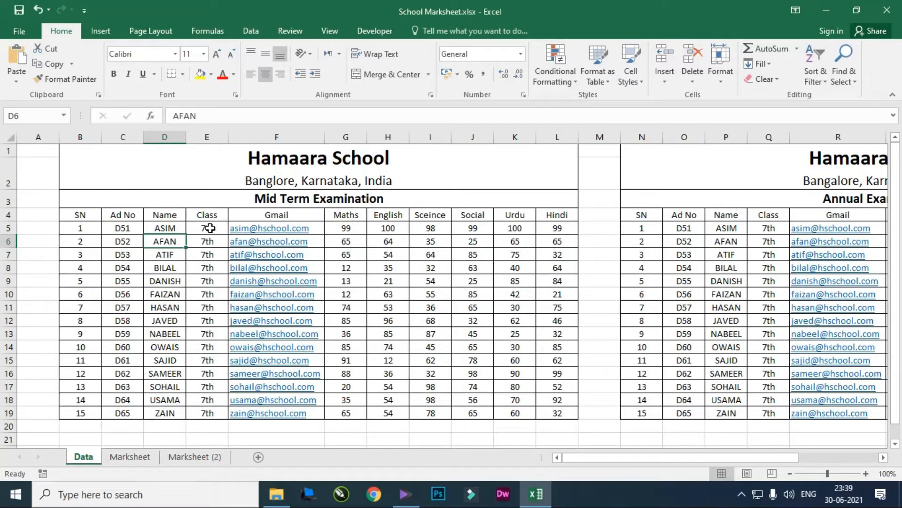
{"action": "left_click_drag", "start_coordinate": [210, 228], "coordinate": [211, 412]}
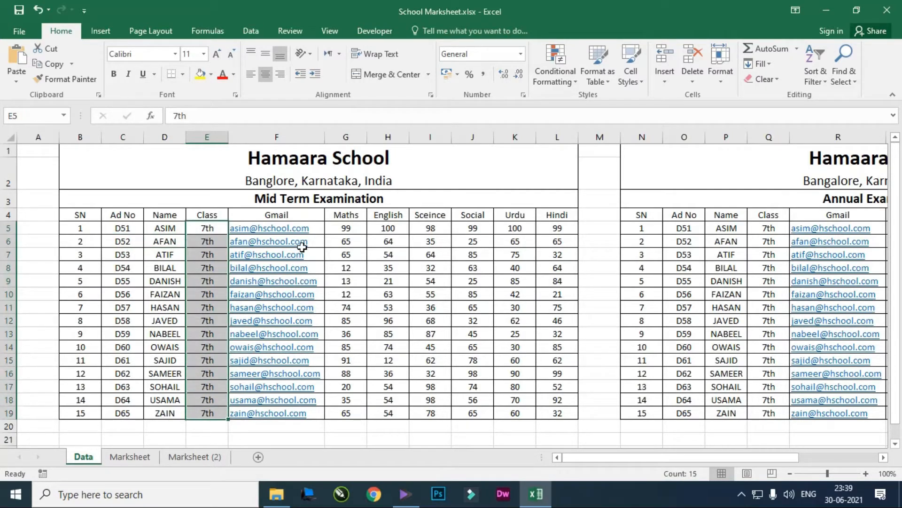
{"action": "left_click_drag", "start_coordinate": [320, 225], "coordinate": [319, 413]}
{"action": "left_click_drag", "start_coordinate": [349, 228], "coordinate": [560, 228]}
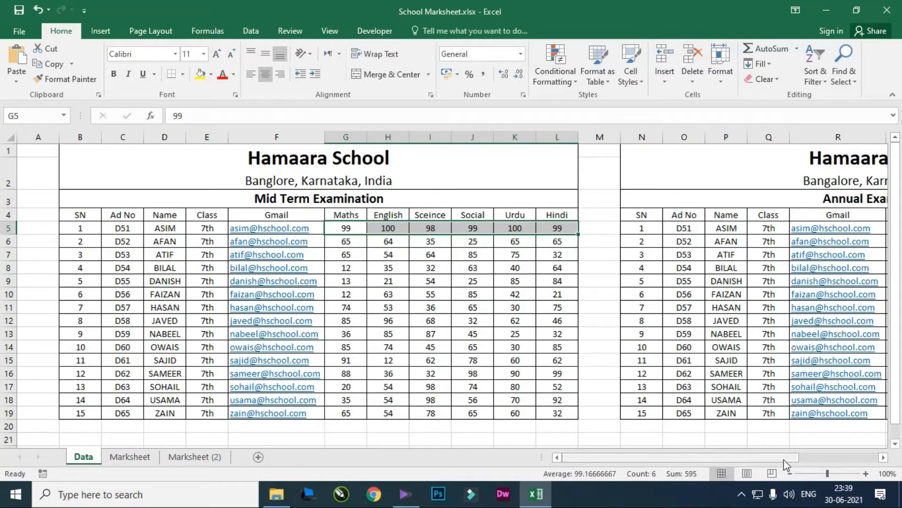
- Examine the Annual Examination table and compare its layout with the Mid Term Examination table
{"action": "left_click_drag", "start_coordinate": [779, 460], "coordinate": [865, 458]}
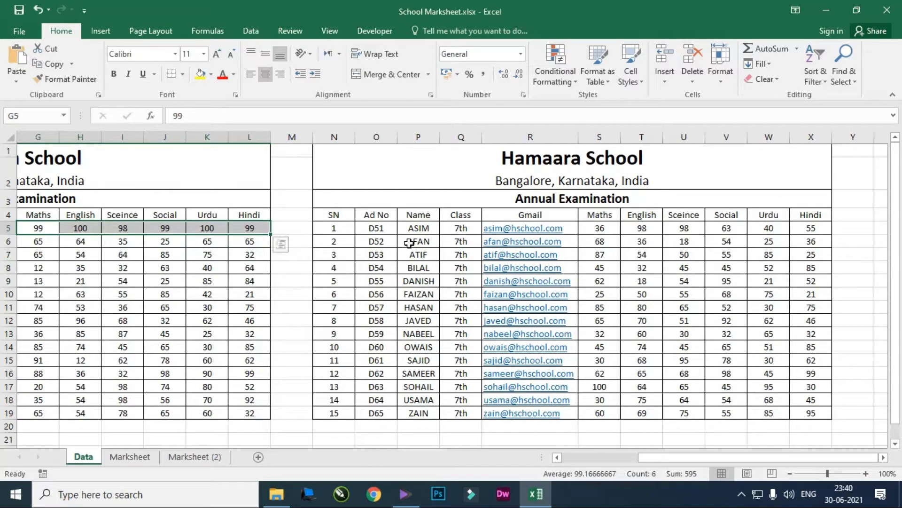
{"action": "left_click_drag", "start_coordinate": [376, 227], "coordinate": [376, 400]}
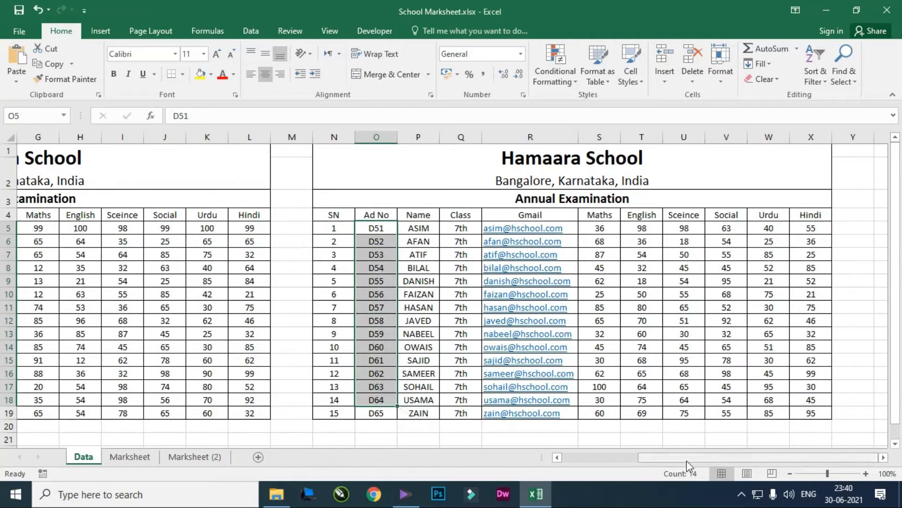
{"action": "left_click_drag", "start_coordinate": [690, 458], "coordinate": [620, 453]}
{"action": "left_click_drag", "start_coordinate": [155, 171], "coordinate": [447, 413]}
{"action": "left_click_drag", "start_coordinate": [463, 282], "coordinate": [449, 251]}
{"action": "left_click", "coordinate": [346, 185]}
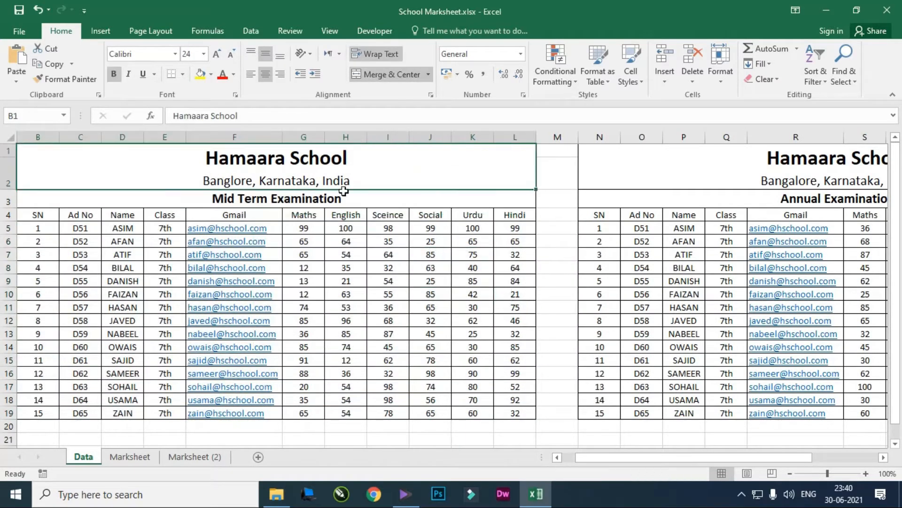
{"action": "left_click", "coordinate": [254, 201]}
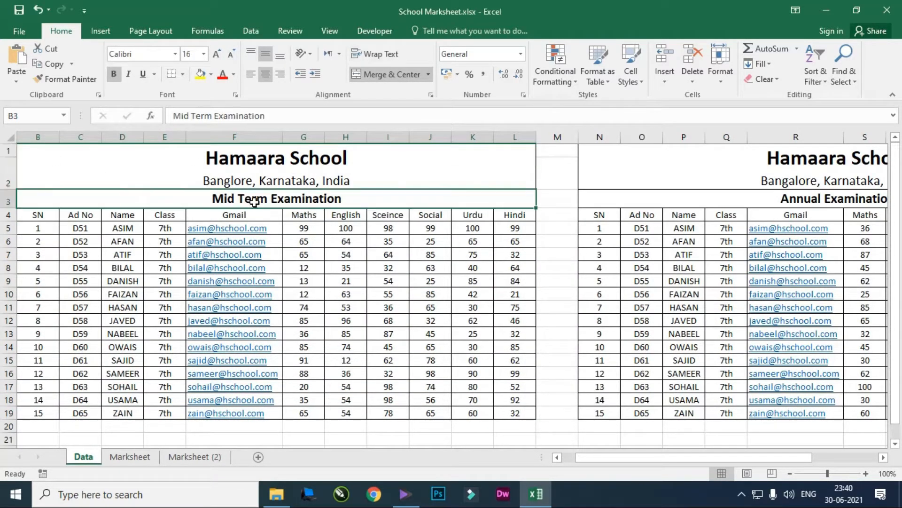
{"action": "left_click_drag", "start_coordinate": [757, 459], "coordinate": [820, 456]}
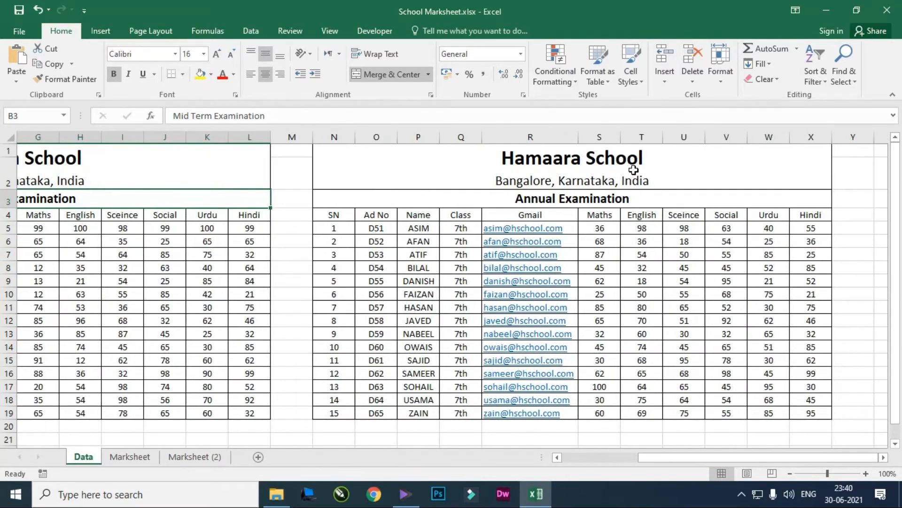
{"action": "left_click_drag", "start_coordinate": [635, 170], "coordinate": [667, 398]}
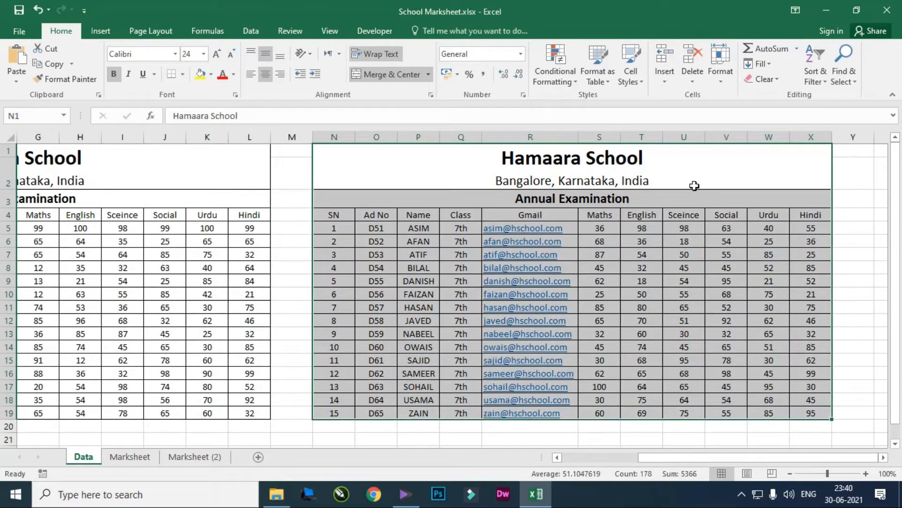
{"action": "left_click", "coordinate": [854, 213]}
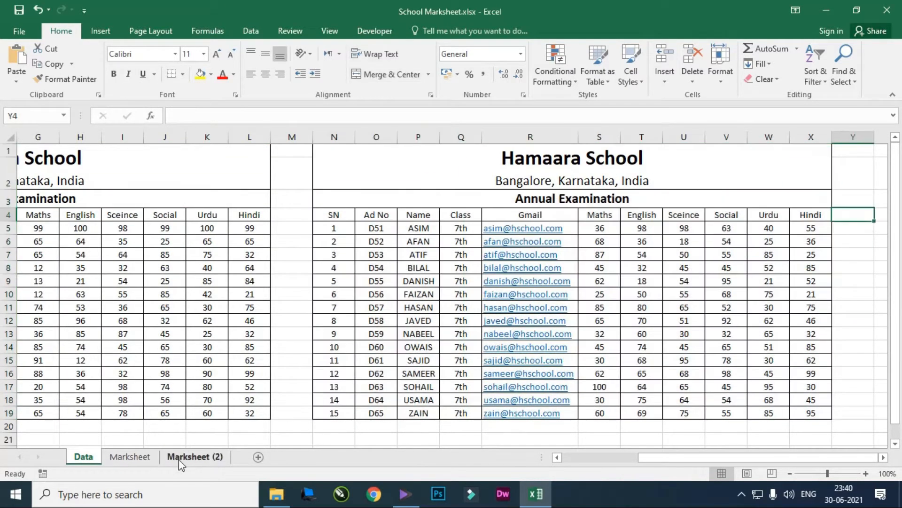
- Compare the Ad No. cell, student details and empty marks columns of Marksheet (2) with the tables on the Data sheet
{"action": "left_click", "coordinate": [187, 457]}
{"action": "scroll", "coordinate": [175, 332], "scroll_direction": "down", "scroll_amount": 1}
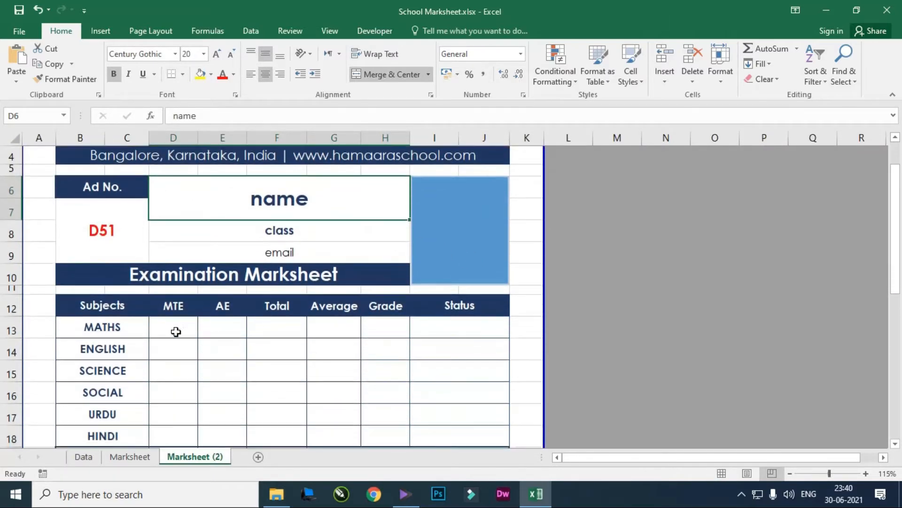
{"action": "left_click", "coordinate": [217, 331]}
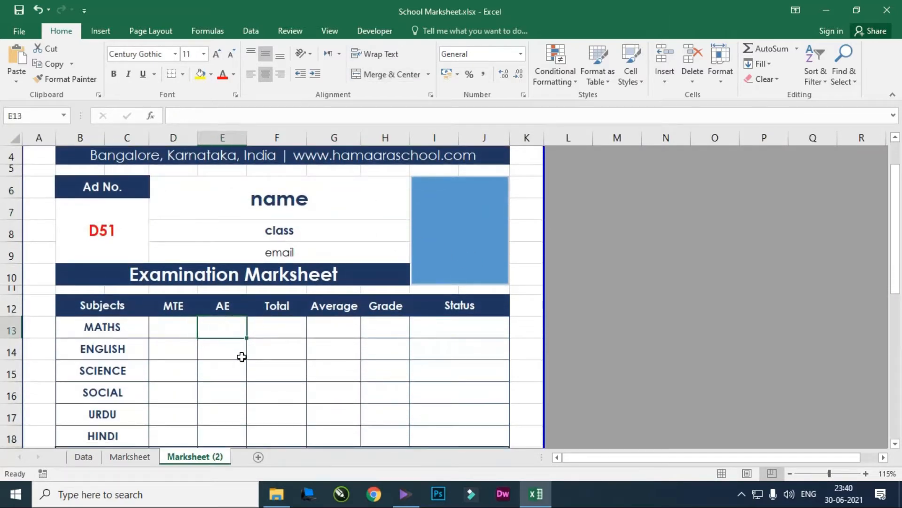
{"action": "left_click", "coordinate": [89, 461]}
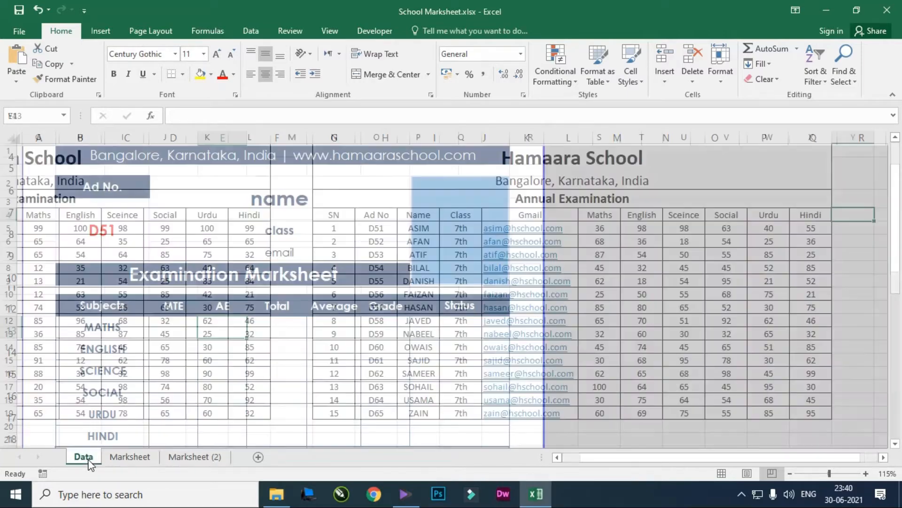
{"action": "left_click_drag", "start_coordinate": [685, 459], "coordinate": [609, 458]}
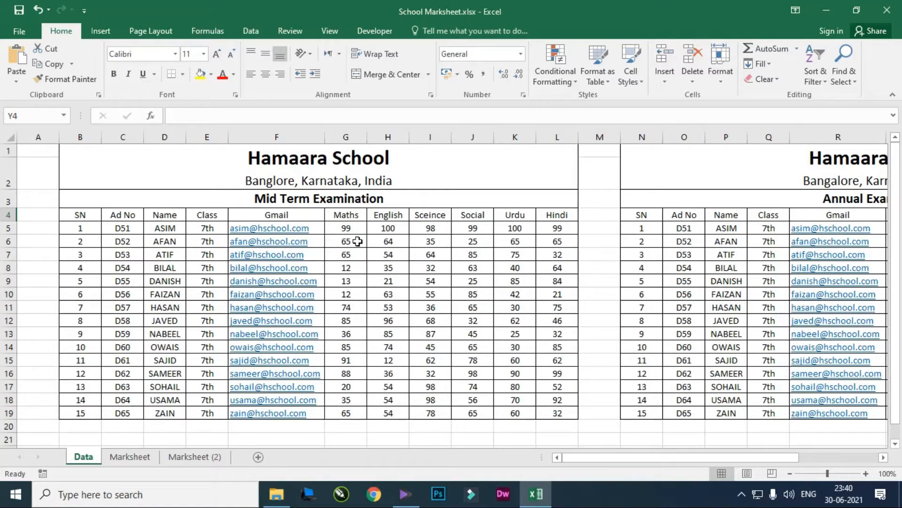
{"action": "left_click", "coordinate": [199, 460]}
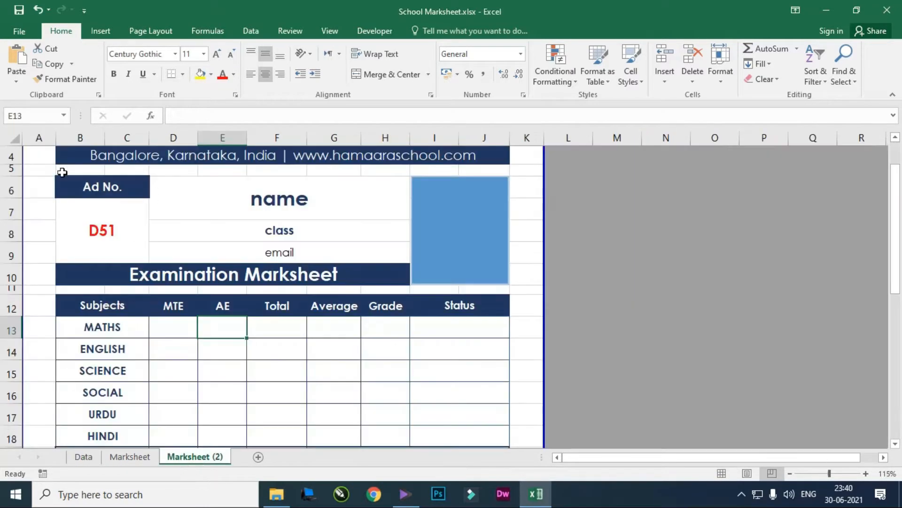
{"action": "left_click", "coordinate": [117, 228]}
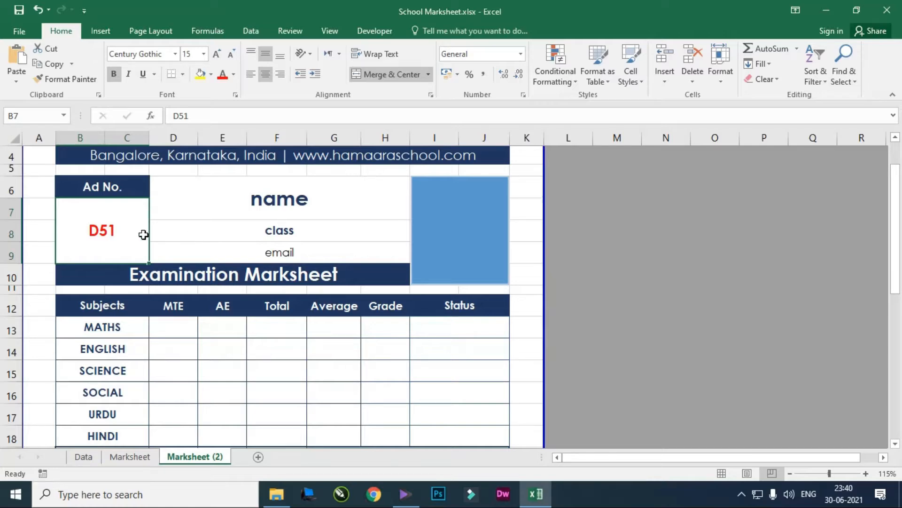
{"action": "left_click_drag", "start_coordinate": [308, 197], "coordinate": [327, 336]}
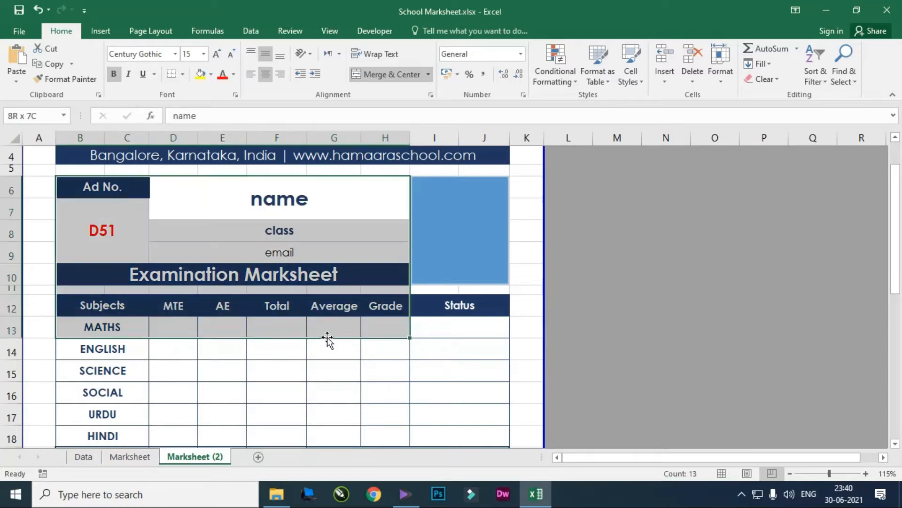
{"action": "left_click", "coordinate": [294, 401]}
{"action": "left_click", "coordinate": [103, 233]}
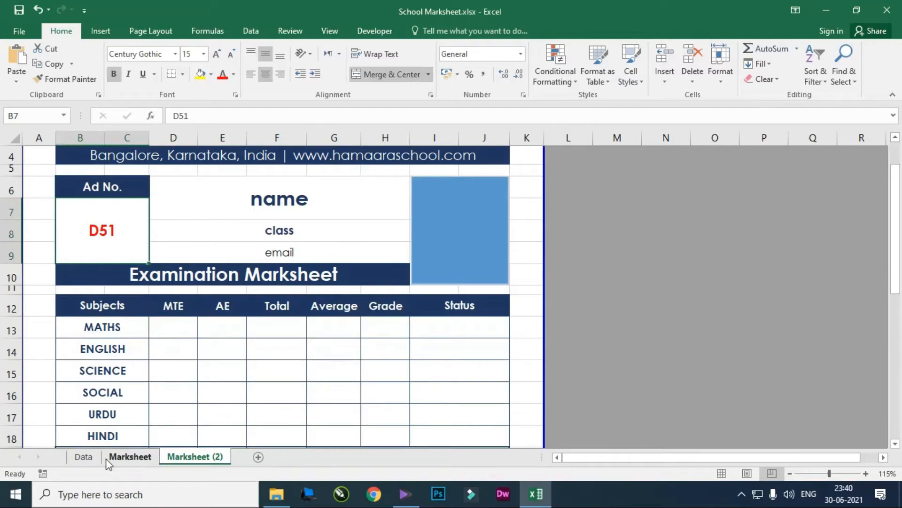
- Hide the original Marksheet sheet, keeping Data and Marksheet (2) in view
{"action": "left_click", "coordinate": [85, 460]}
{"action": "left_click", "coordinate": [134, 459]}
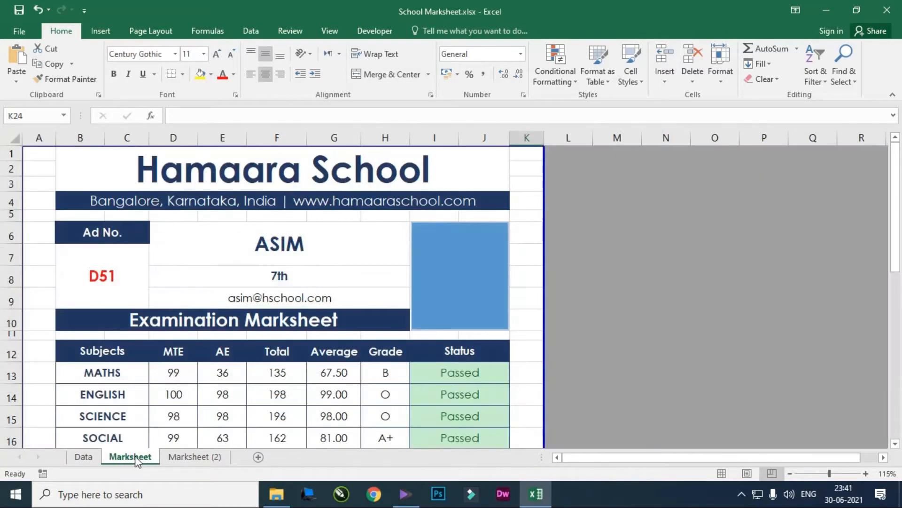
{"action": "scroll", "coordinate": [241, 332], "scroll_direction": "down", "scroll_amount": 6}
{"action": "scroll", "coordinate": [241, 333], "scroll_direction": "up", "scroll_amount": 5}
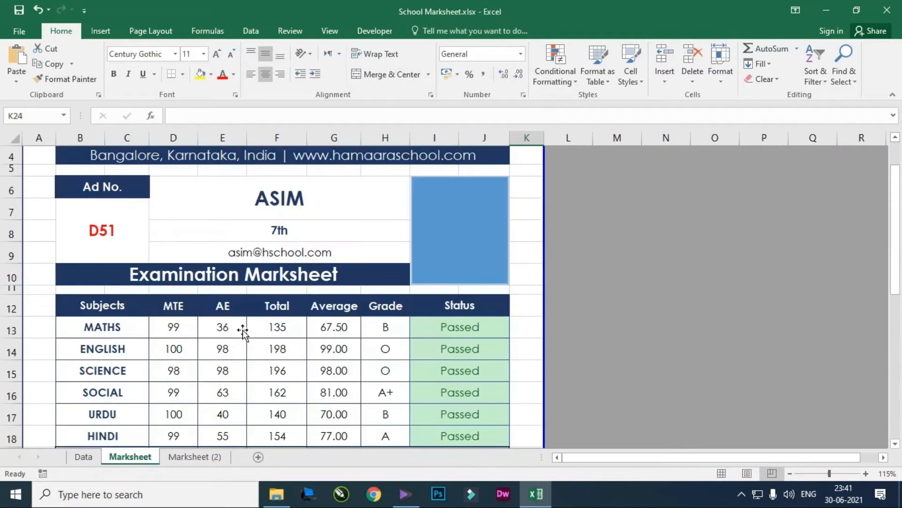
{"action": "right_click", "coordinate": [132, 458]}
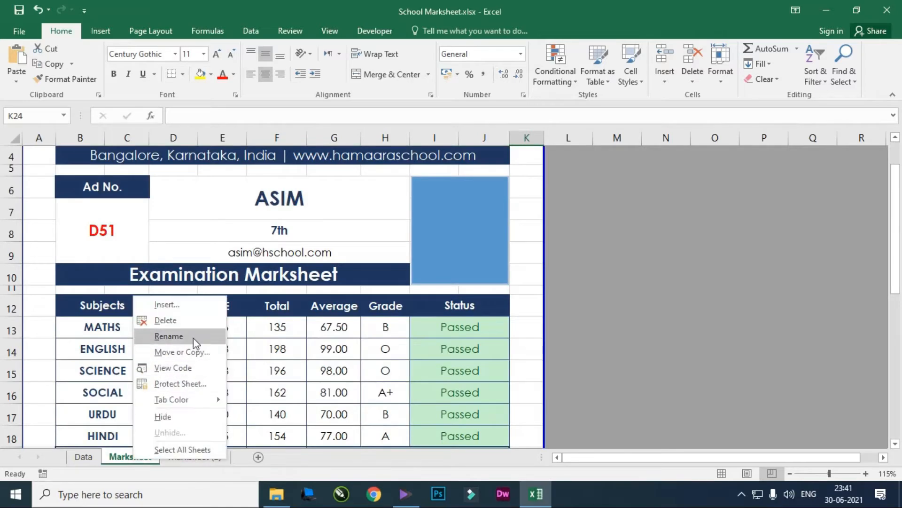
{"action": "left_click", "coordinate": [196, 417]}
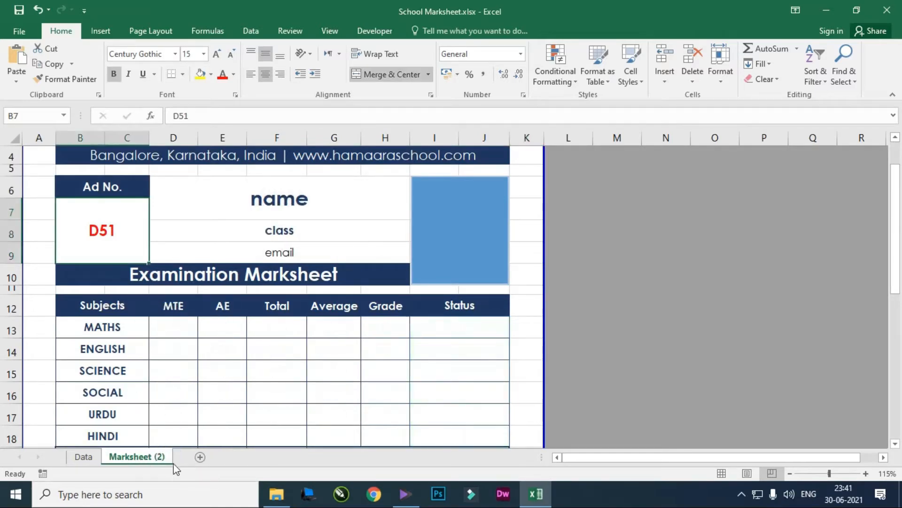
{"action": "left_click", "coordinate": [617, 276]}
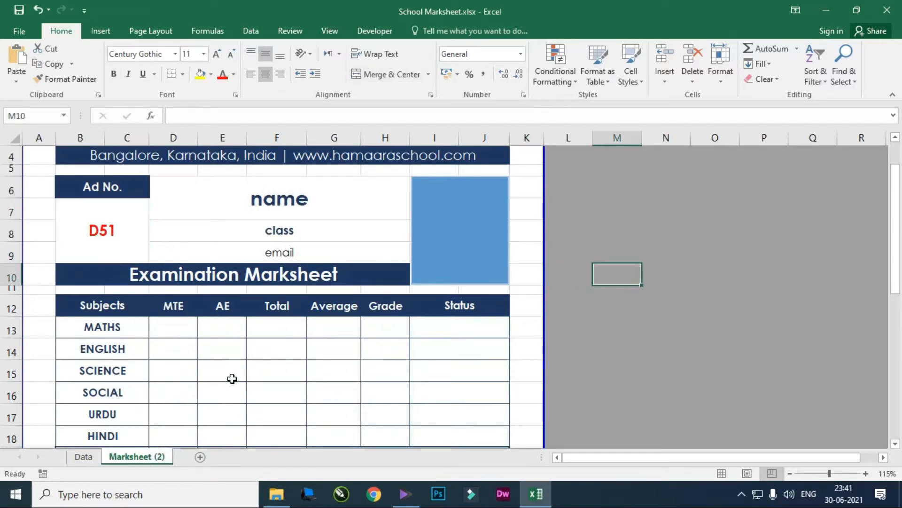
- Replace the Ad No. value in Marksheet (2) with the admission number listed at SN 14 on the Data sheet
{"action": "left_click", "coordinate": [81, 456]}
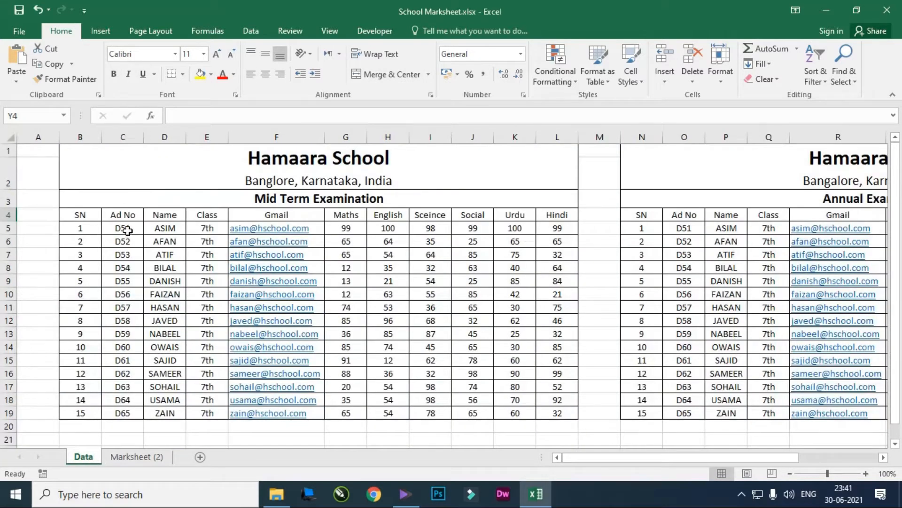
{"action": "left_click_drag", "start_coordinate": [127, 231], "coordinate": [126, 414]}
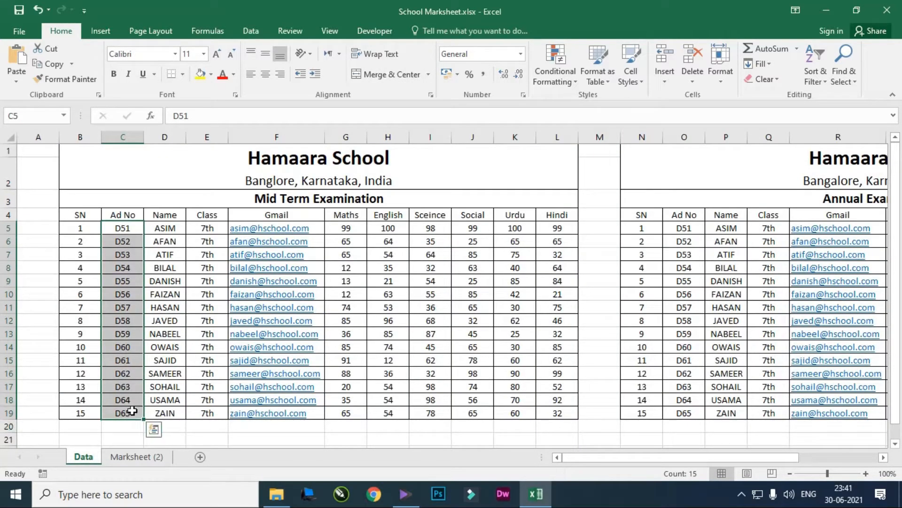
{"action": "left_click", "coordinate": [135, 457]}
{"action": "left_click", "coordinate": [114, 229]}
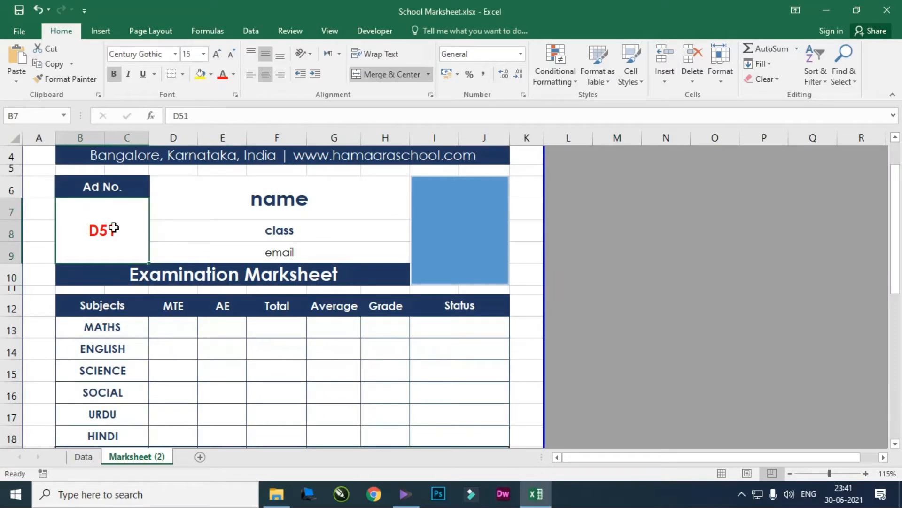
{"action": "key", "text": "Delete"}
{"action": "type", "text": "D"}
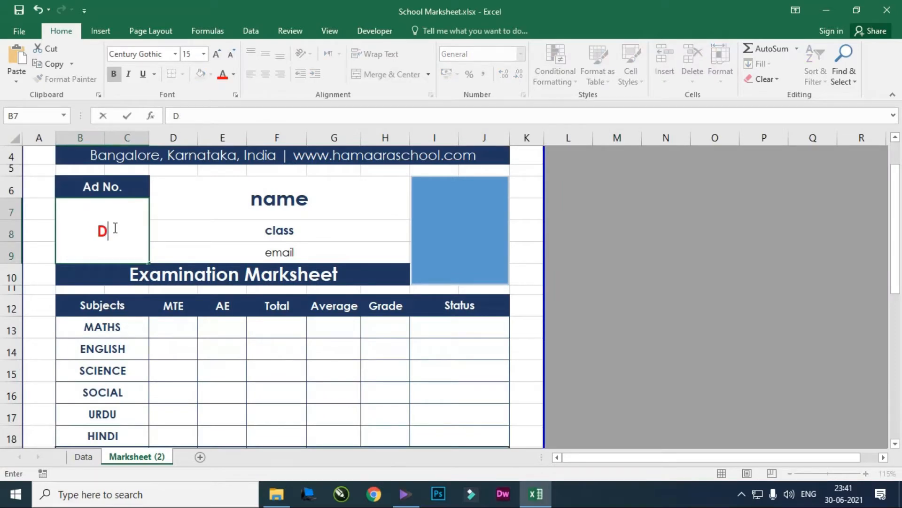
{"action": "type", "text": "64"}
{"action": "key", "text": "Return"}
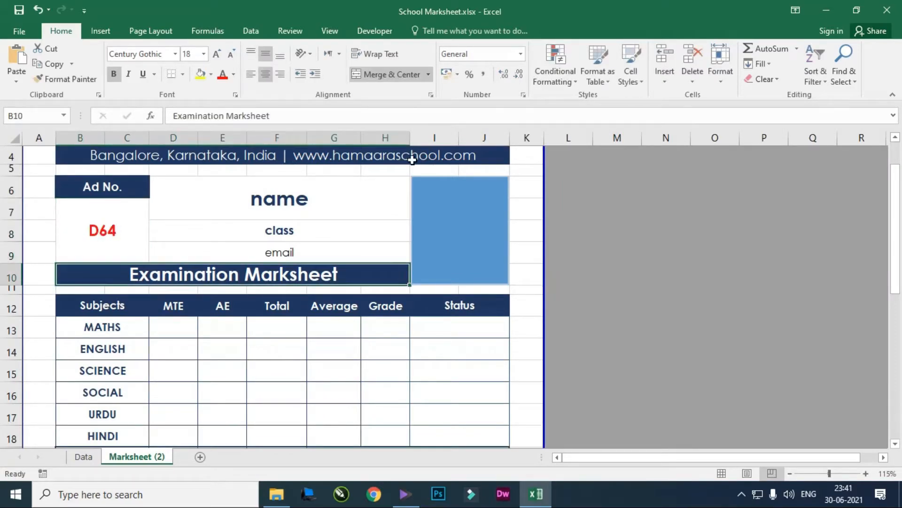
- Replace the Ad No. value in Marksheet (2) with the admission number listed at SN 1 on the Data sheet
{"action": "left_click_drag", "start_coordinate": [300, 190], "coordinate": [305, 259]}
{"action": "left_click_drag", "start_coordinate": [182, 328], "coordinate": [182, 413]}
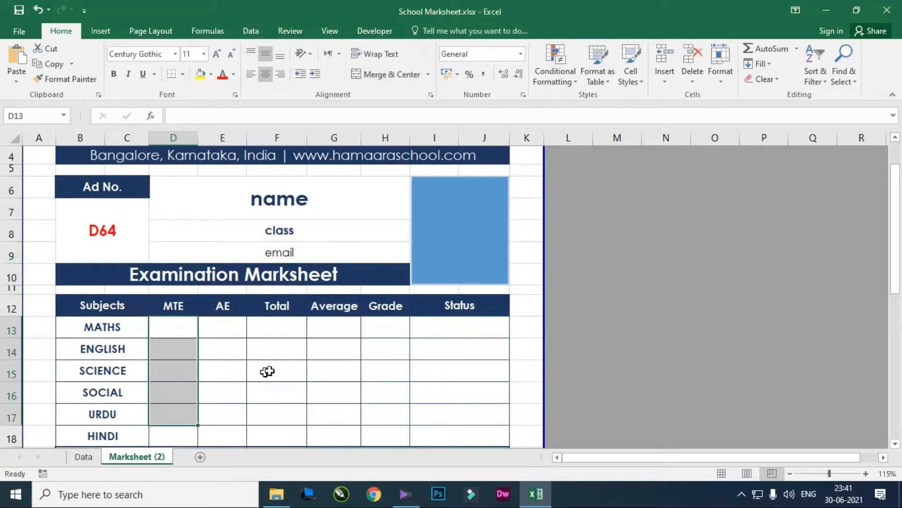
{"action": "left_click", "coordinate": [268, 371]}
{"action": "left_click", "coordinate": [105, 227]}
{"action": "type", "text": "D"}
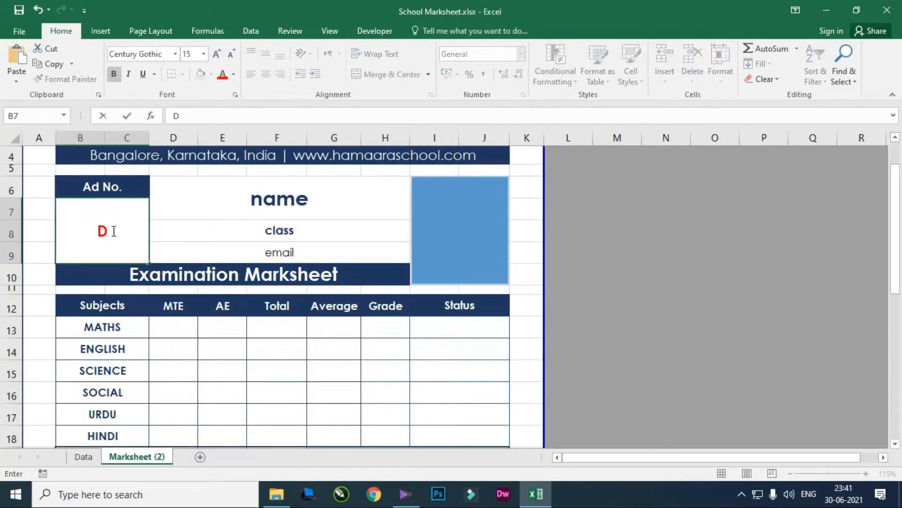
{"action": "type", "text": "51"}
{"action": "key", "text": "Return"}
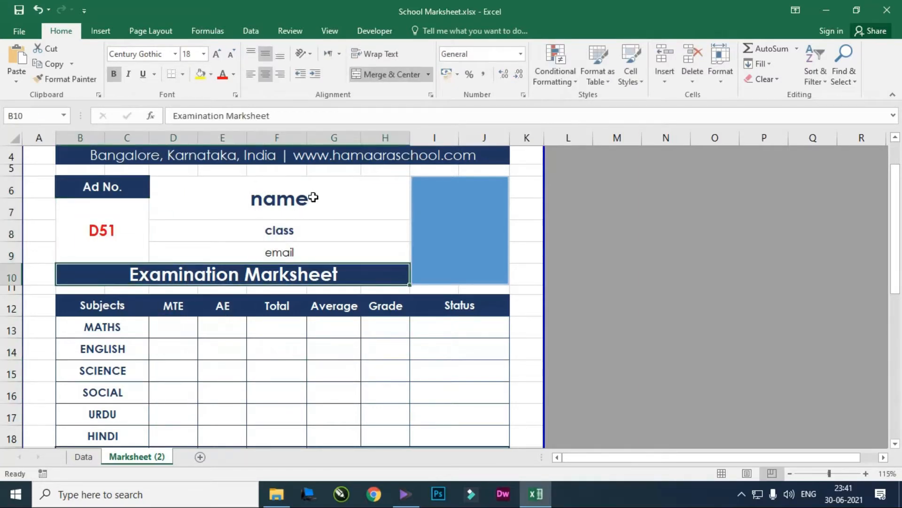
{"action": "left_click_drag", "start_coordinate": [313, 197], "coordinate": [312, 244]}
{"action": "left_click", "coordinate": [282, 368]}
{"action": "scroll", "coordinate": [292, 371], "scroll_direction": "down", "scroll_amount": 3}
{"action": "scroll", "coordinate": [258, 357], "scroll_direction": "up", "scroll_amount": 4}
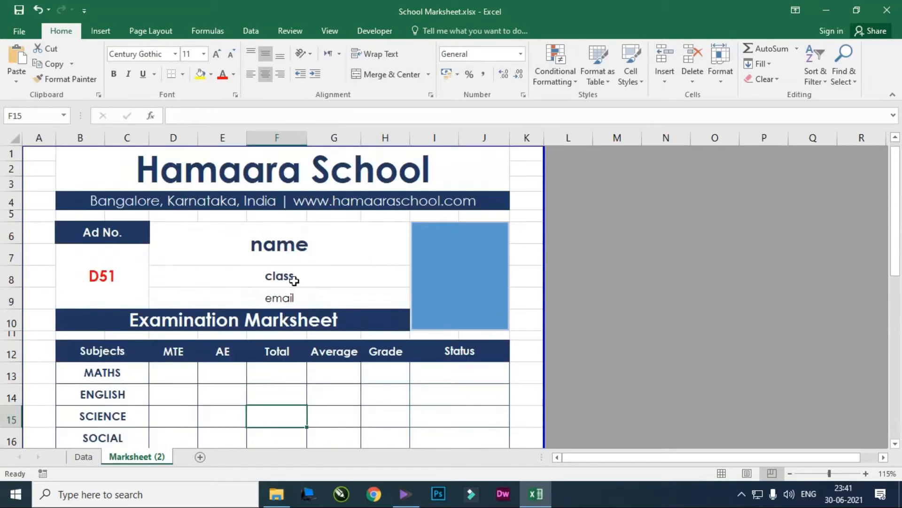
- Clear the name placeholder in D6 and start a VLOOKUP formula there with Ad No. cell B7 as the lookup value
{"action": "left_click", "coordinate": [318, 243]}
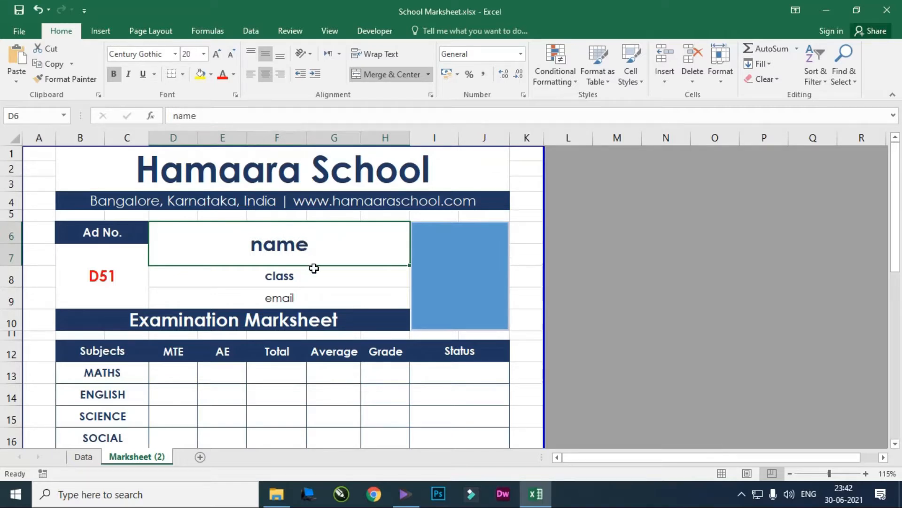
{"action": "key", "text": "BackSpace"}
{"action": "left_click", "coordinate": [341, 282]}
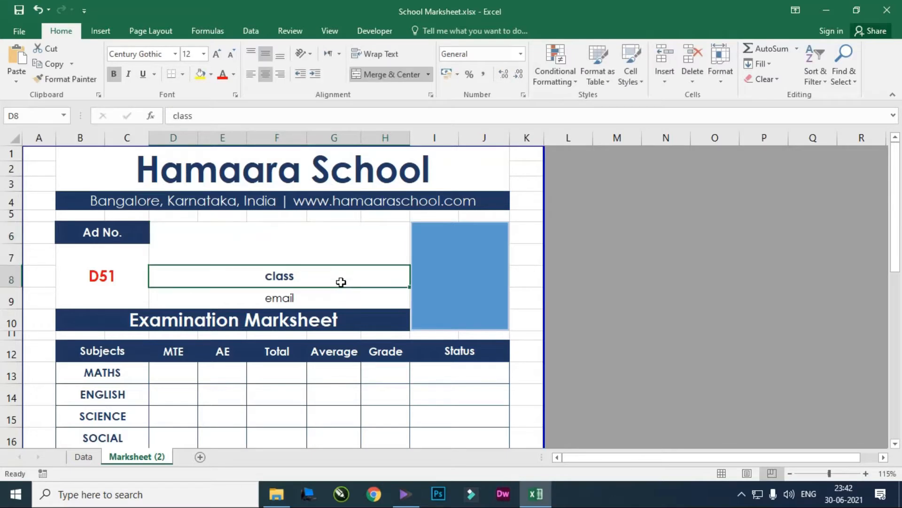
{"action": "left_click", "coordinate": [321, 242]}
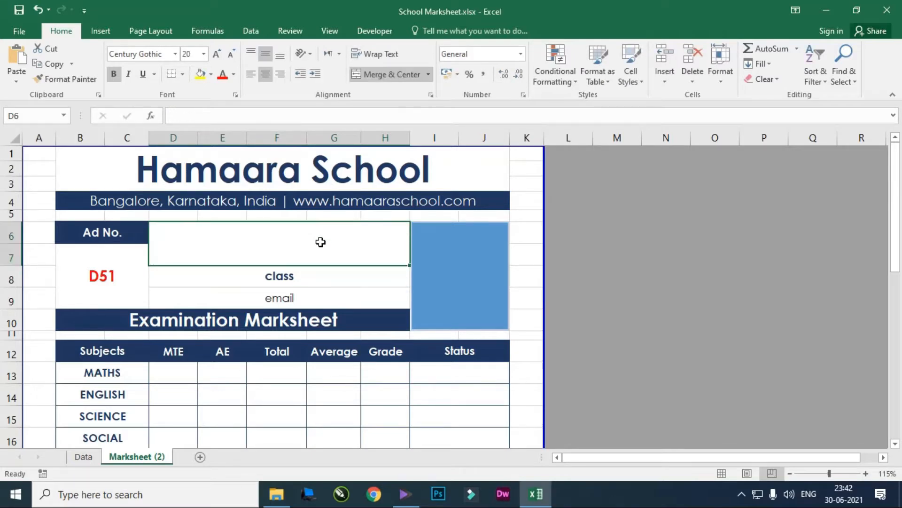
{"action": "type", "text": "="}
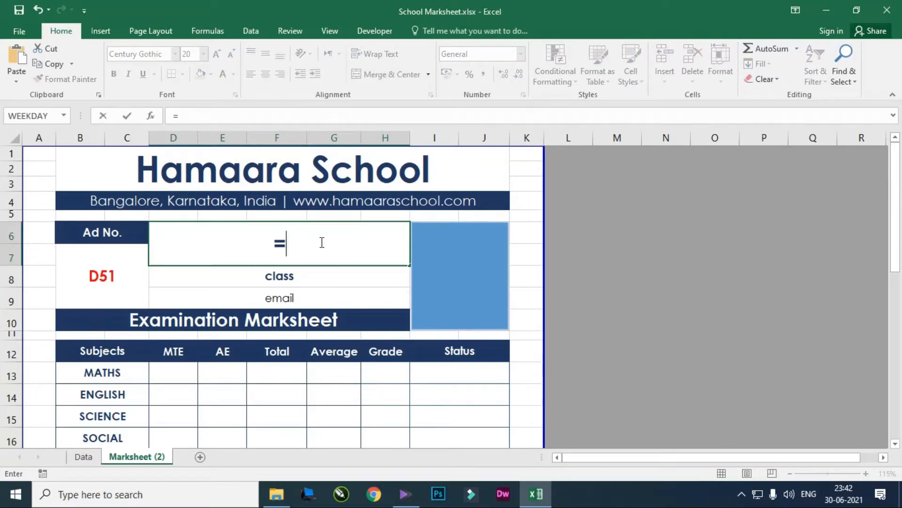
{"action": "type", "text": "vlo"}
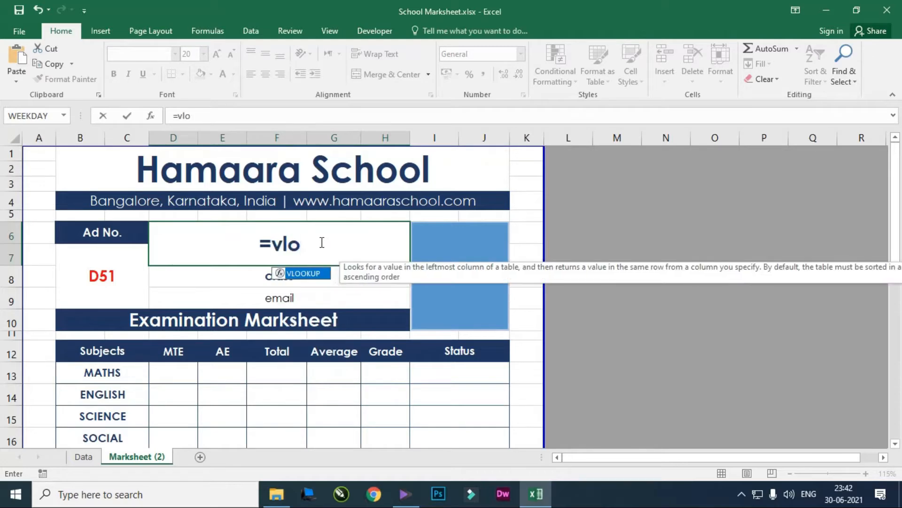
{"action": "key", "text": "Tab"}
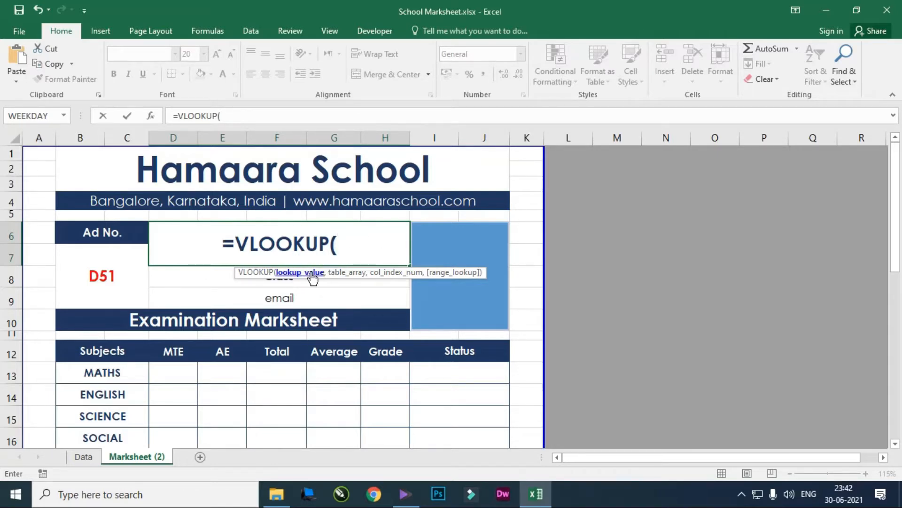
{"action": "left_click", "coordinate": [101, 274]}
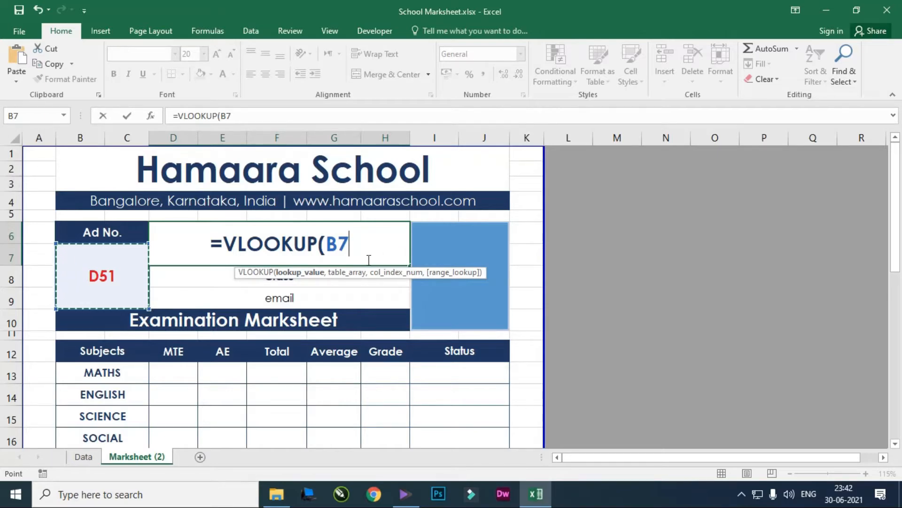
{"action": "type", "text": ","}
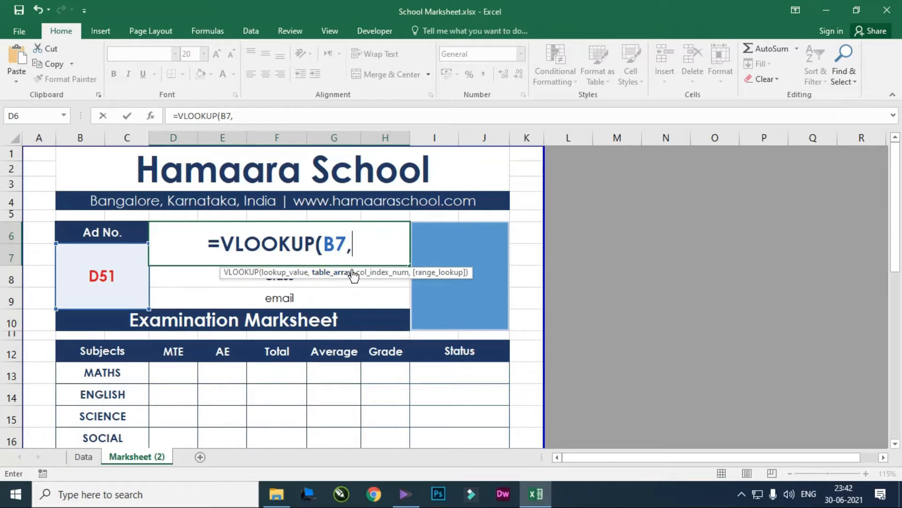
- Complete the name VLOOKUP with the Mid Term table range Data!C4:L19, column index 2 and exact match 0
{"action": "left_click", "coordinate": [83, 456]}
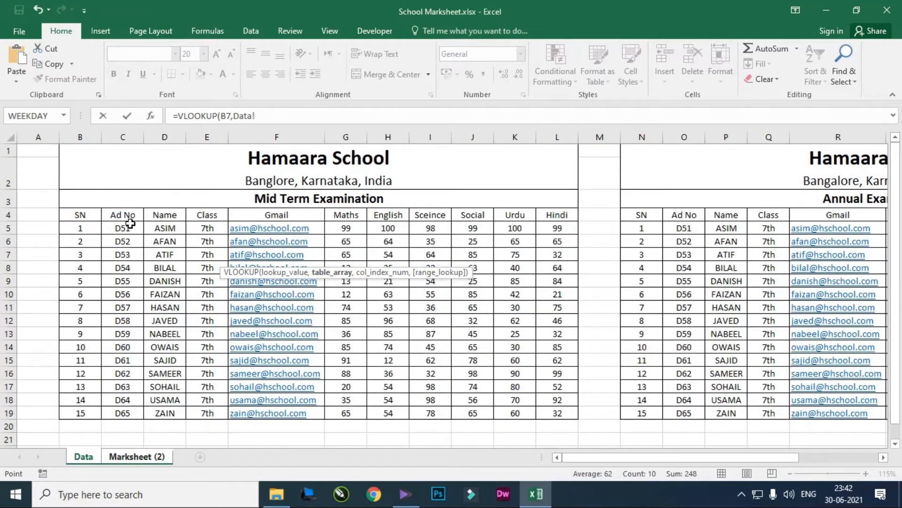
{"action": "left_click_drag", "start_coordinate": [117, 215], "coordinate": [569, 416]}
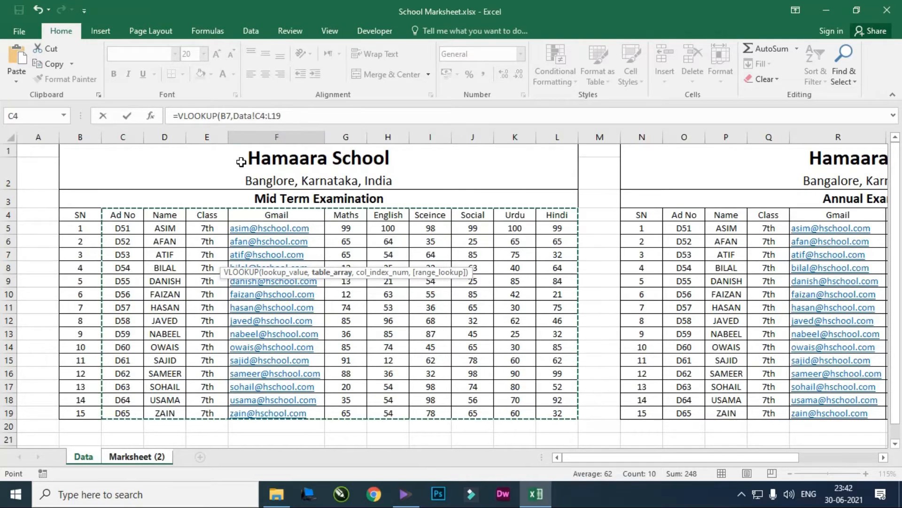
{"action": "left_click", "coordinate": [312, 116]}
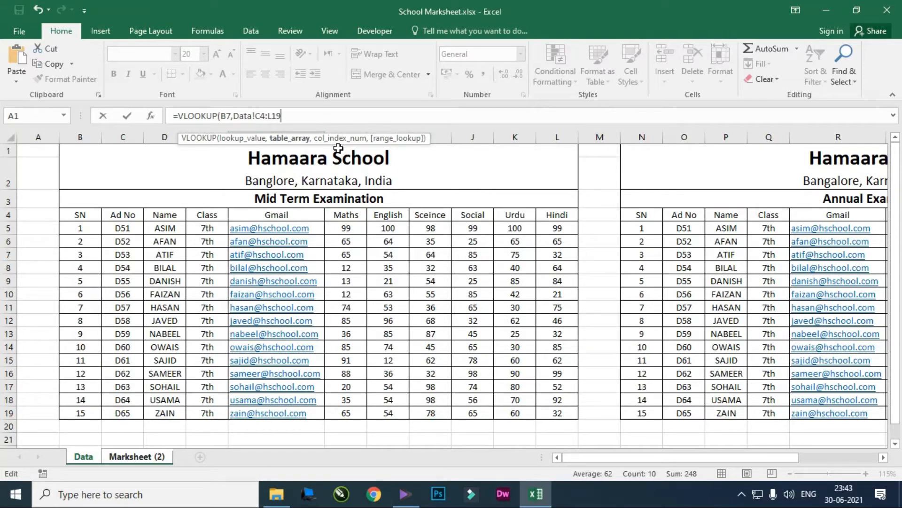
{"action": "type", "text": ","}
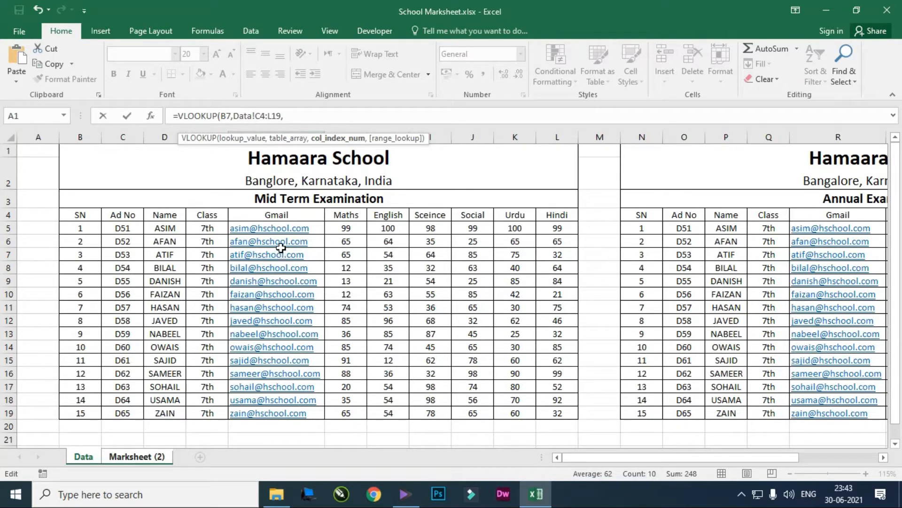
{"action": "type", "text": ","}
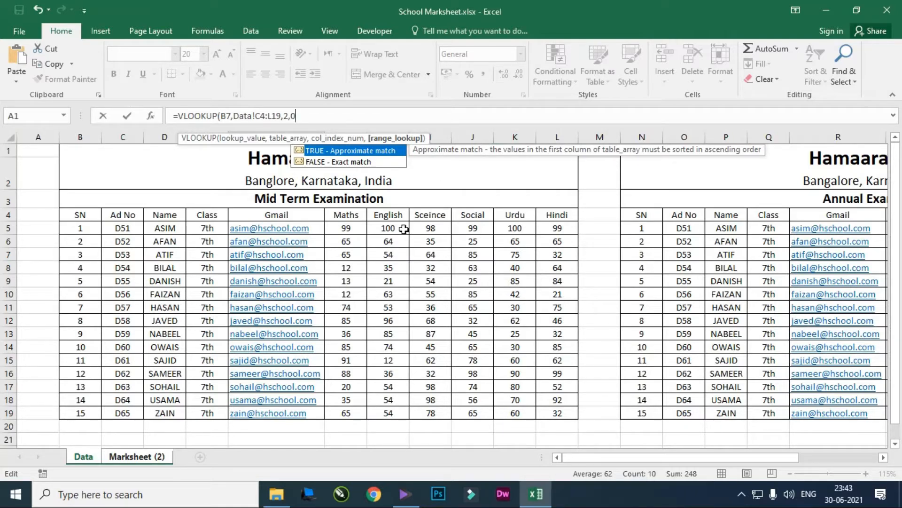
{"action": "type", "text": "0)"}
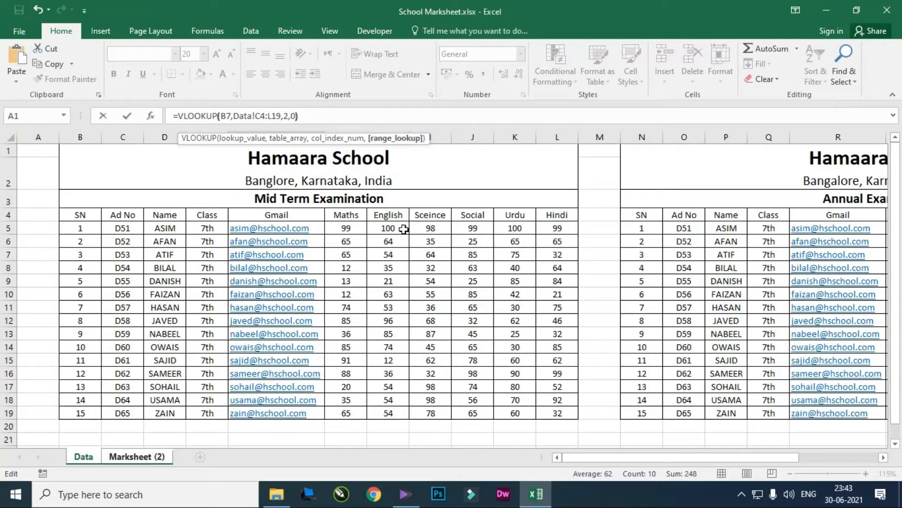
{"action": "key", "text": "Return"}
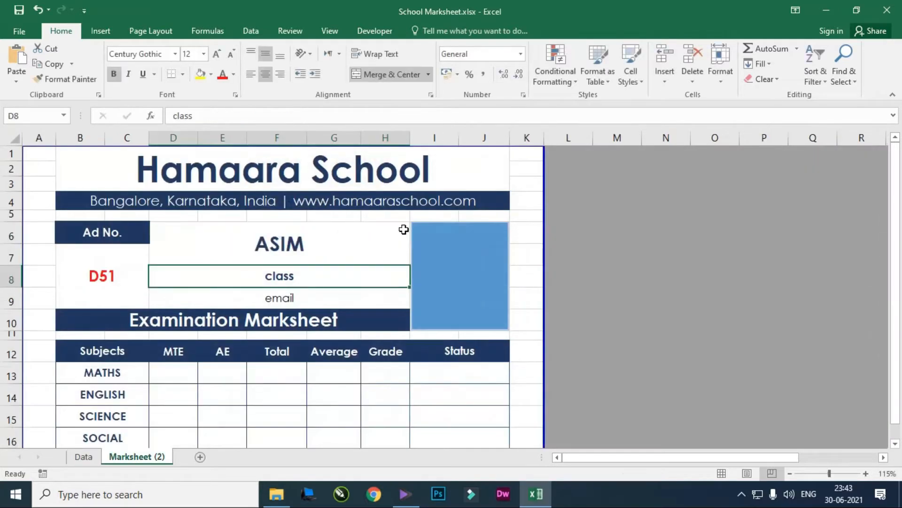
- Change the Ad No. in B7 to the admission number listed at SN 15 to test the name lookup
{"action": "left_click", "coordinate": [343, 245]}
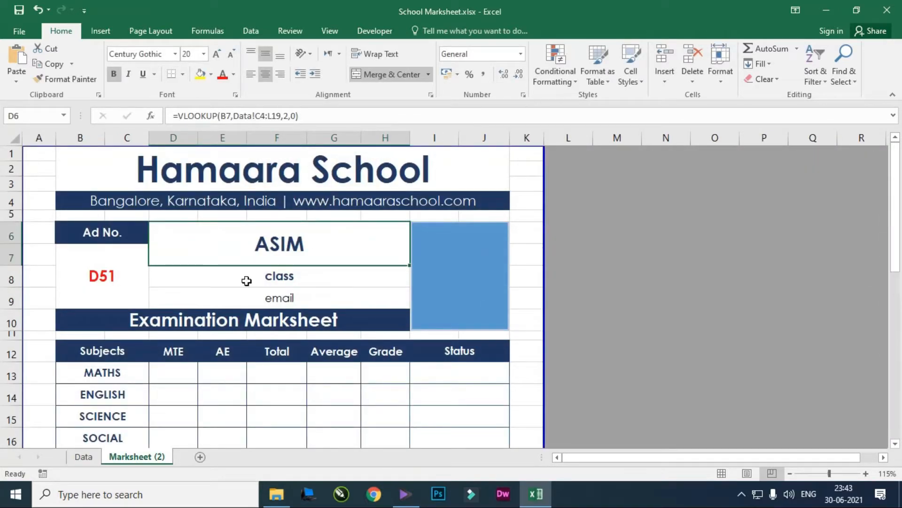
{"action": "left_click", "coordinate": [104, 277]}
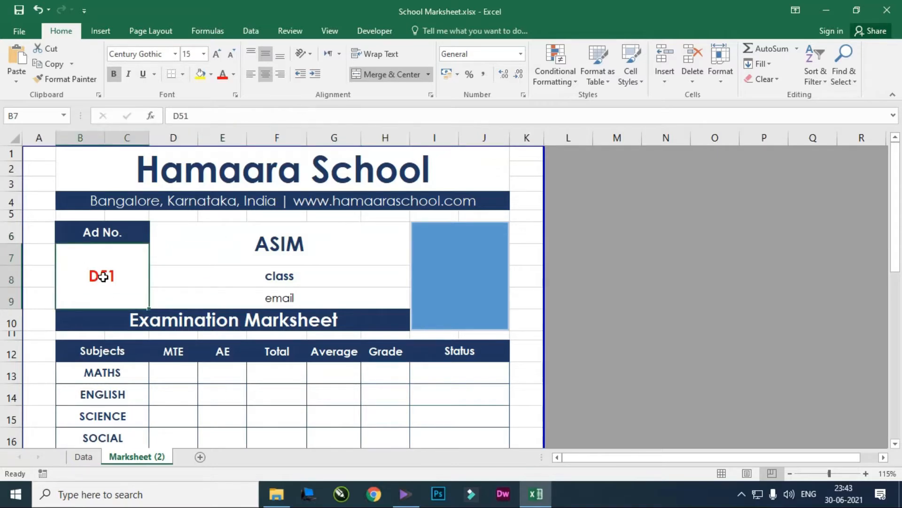
{"action": "type", "text": "D65"}
{"action": "key", "text": "Return"}
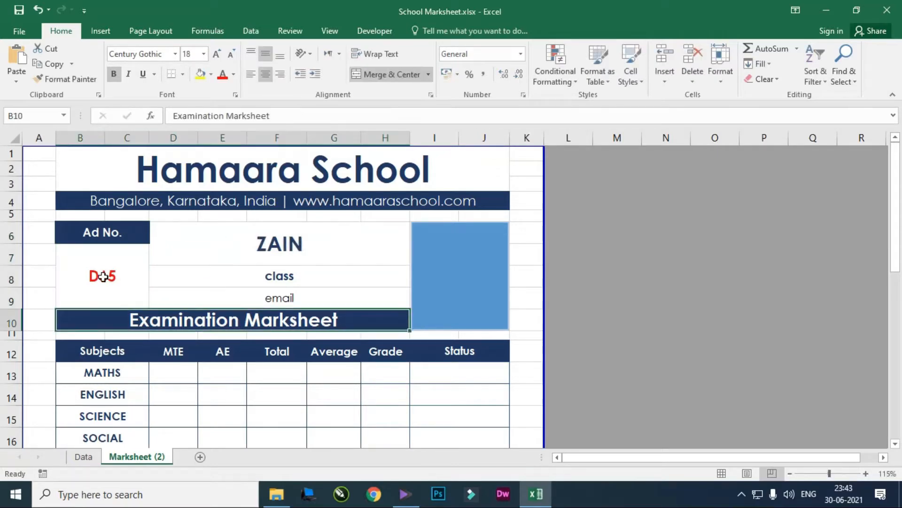
- Compare the looked-up name in D6 with the SN 15 row of the Mid Term Examination table on the Data sheet
{"action": "left_click", "coordinate": [310, 231]}
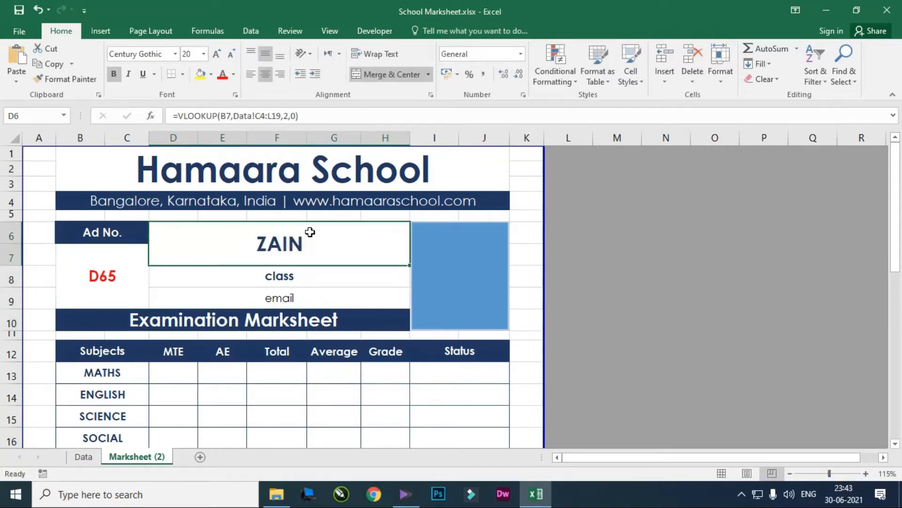
{"action": "left_click", "coordinate": [83, 456]}
{"action": "left_click", "coordinate": [120, 412]}
{"action": "left_click", "coordinate": [170, 413]}
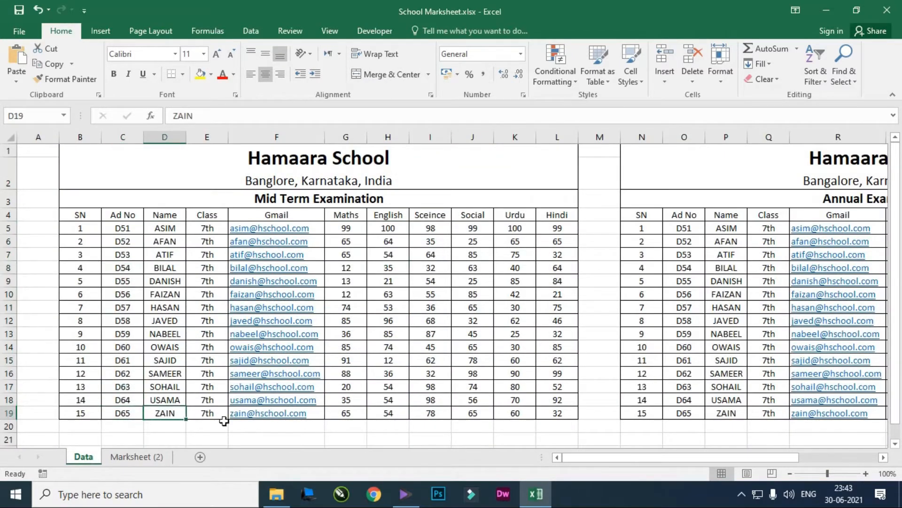
{"action": "left_click", "coordinate": [141, 457]}
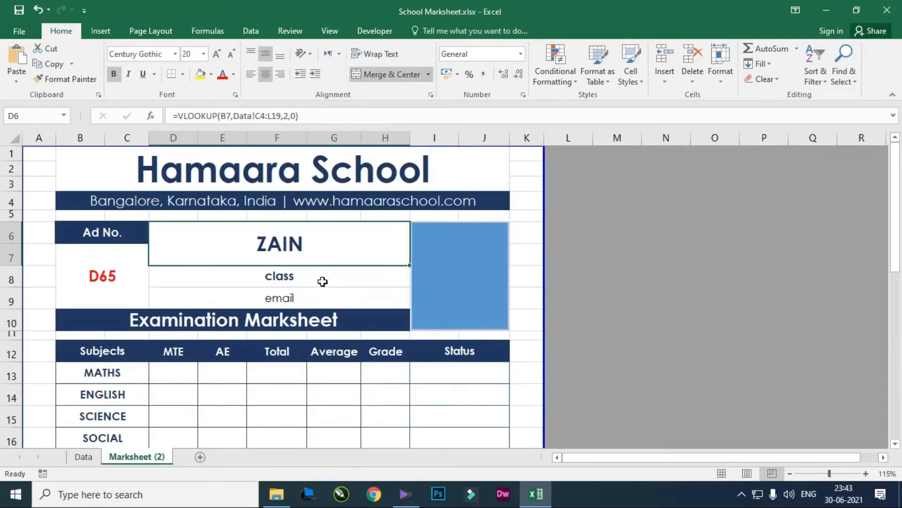
- Copy the text of the VLOOKUP formula from name cell D6, leaving that cell's formula intact
{"action": "left_click", "coordinate": [322, 281]}
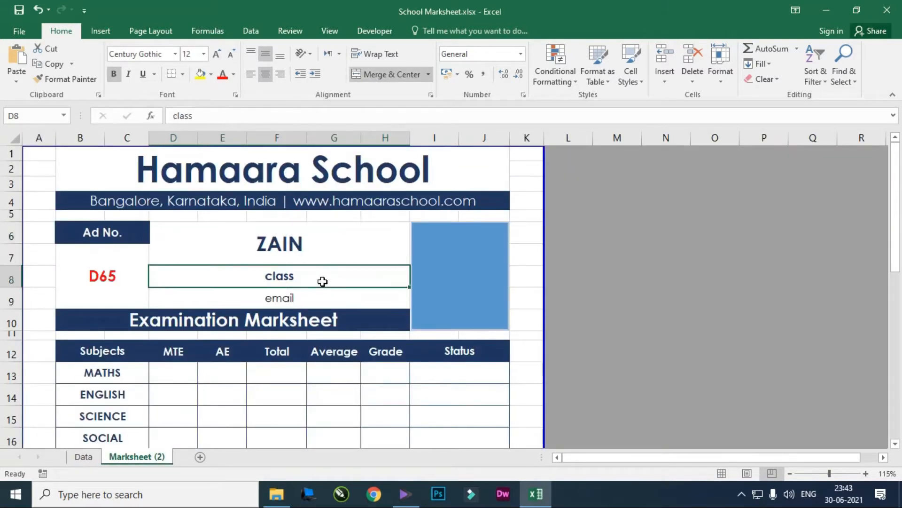
{"action": "left_click", "coordinate": [321, 245]}
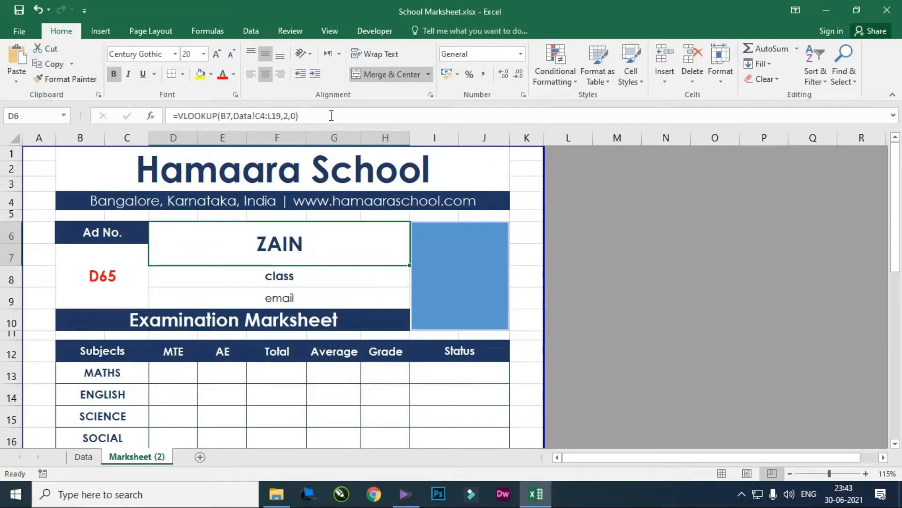
{"action": "left_click_drag", "start_coordinate": [332, 115], "coordinate": [174, 119]}
{"action": "key", "text": "ctrl+c"}
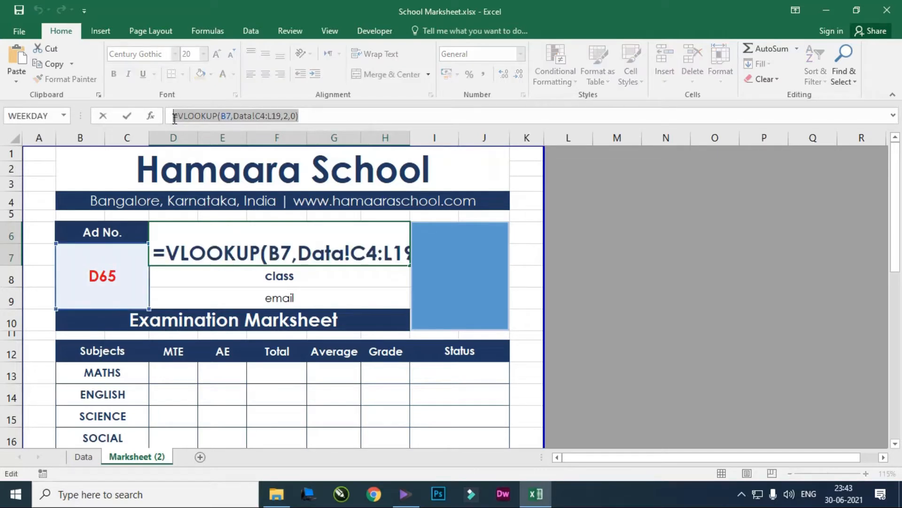
{"action": "left_click", "coordinate": [334, 118]}
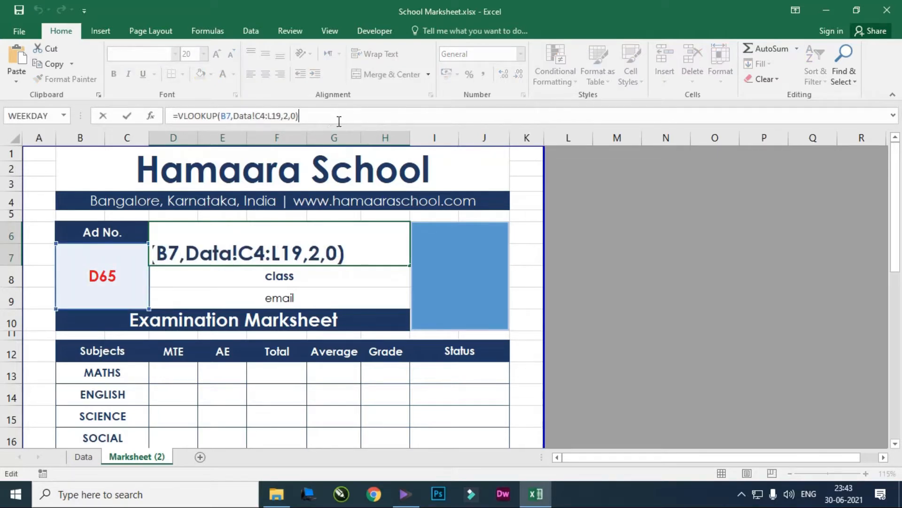
{"action": "left_click", "coordinate": [596, 229]}
- Replace the class placeholder in D8 with the copied VLOOKUP formula, setting its column index to 3
{"action": "left_click", "coordinate": [329, 278]}
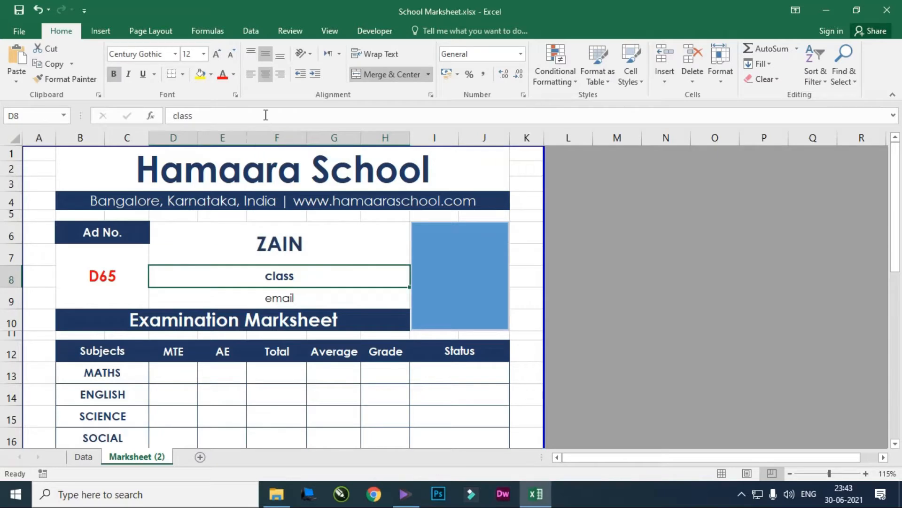
{"action": "left_click_drag", "start_coordinate": [266, 115], "coordinate": [160, 119]}
{"action": "key", "text": "ctrl+v"}
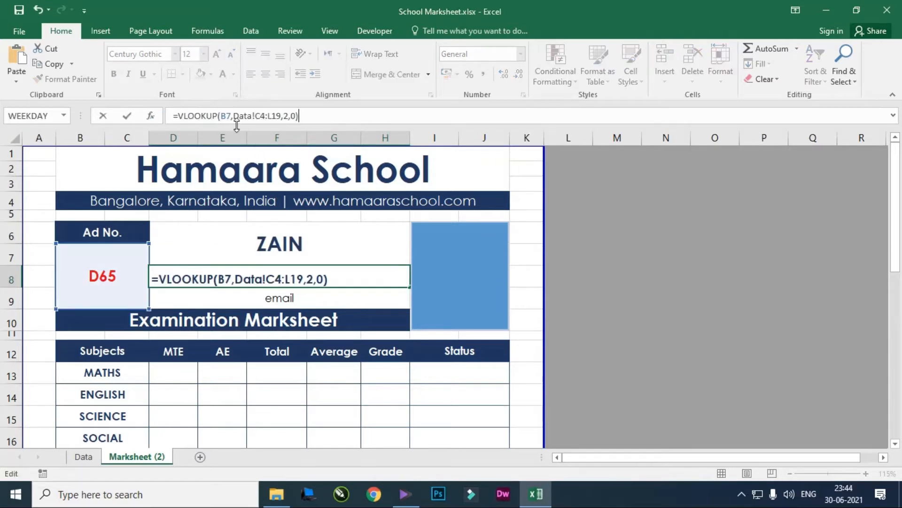
{"action": "left_click", "coordinate": [288, 116]}
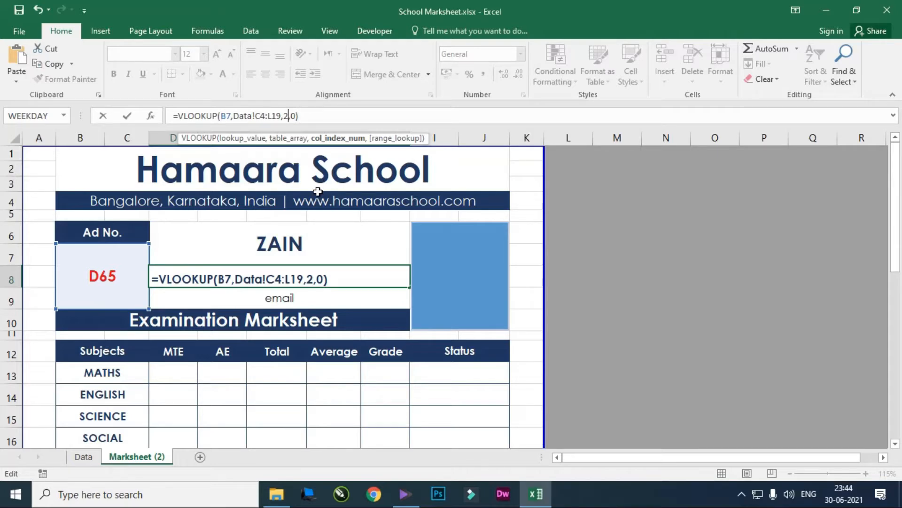
{"action": "type", "text": "3"}
{"action": "key", "text": "BackSpace"}
{"action": "key", "text": "BackSpace"}
{"action": "type", "text": "3"}
{"action": "key", "text": "ctrl+Return"}
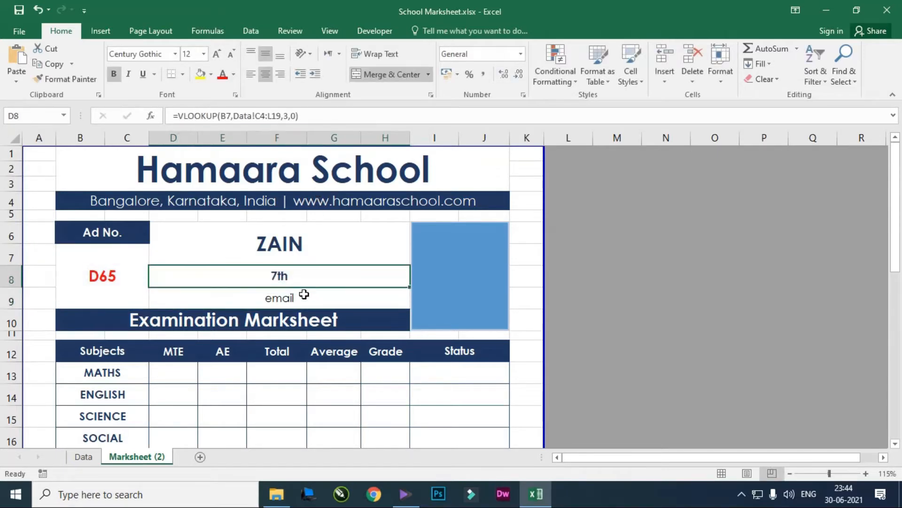
- Replace the email placeholder in D9 with the copied VLOOKUP formula, setting its column index to 4
{"action": "left_click", "coordinate": [301, 294]}
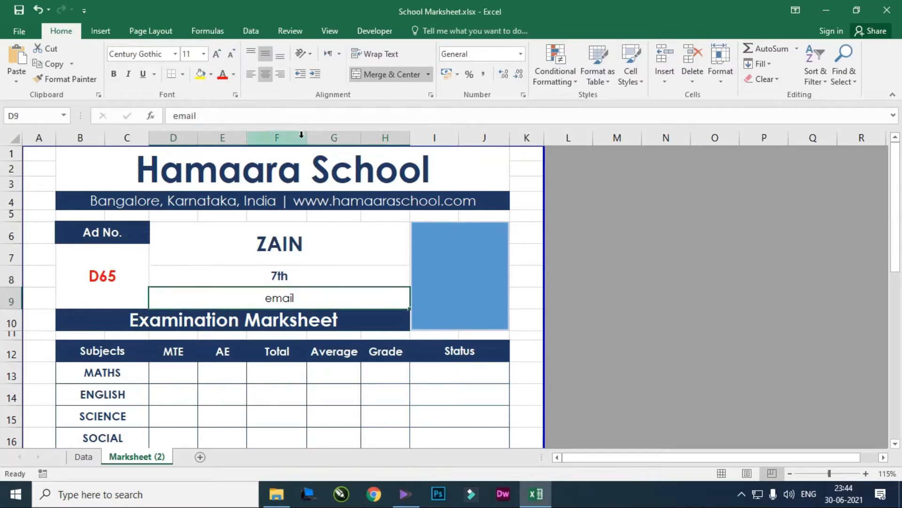
{"action": "key", "text": "F2"}
{"action": "key", "text": "shift+Home"}
{"action": "key", "text": "ctrl+v"}
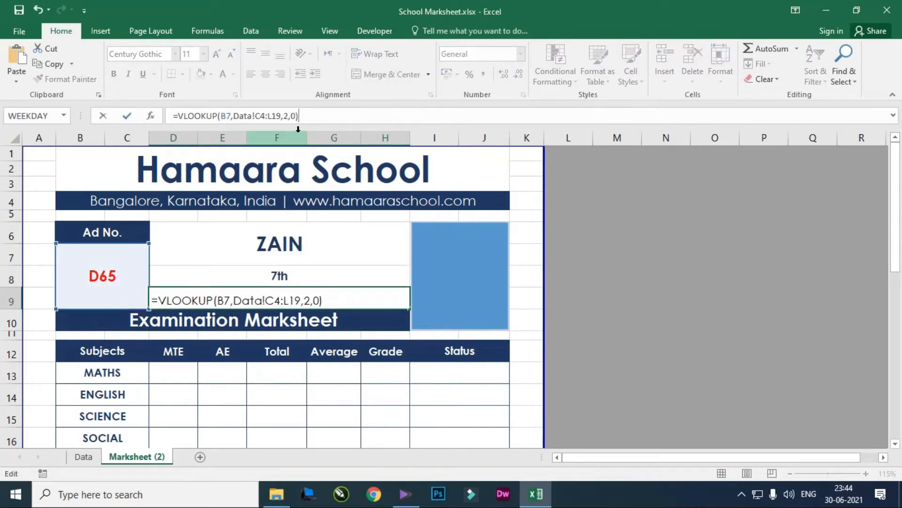
{"action": "left_click", "coordinate": [287, 116]}
{"action": "key", "text": "BackSpace"}
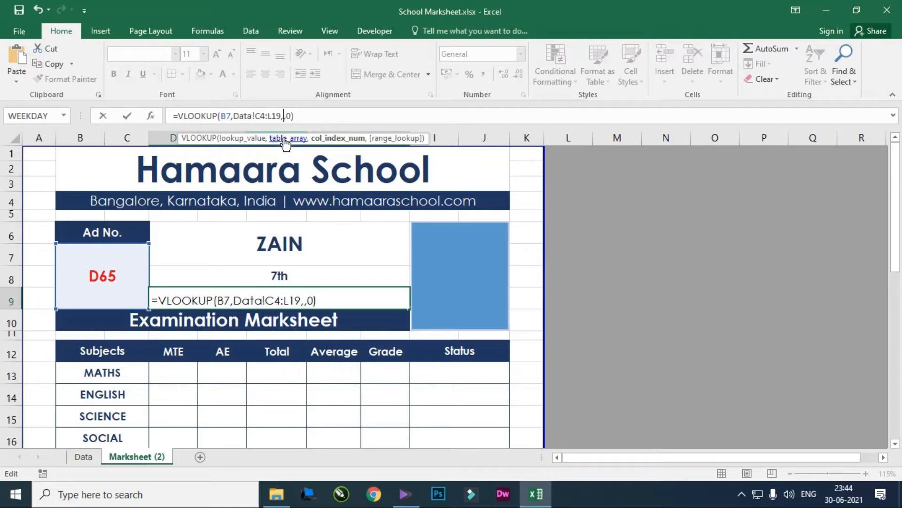
{"action": "type", "text": "4"}
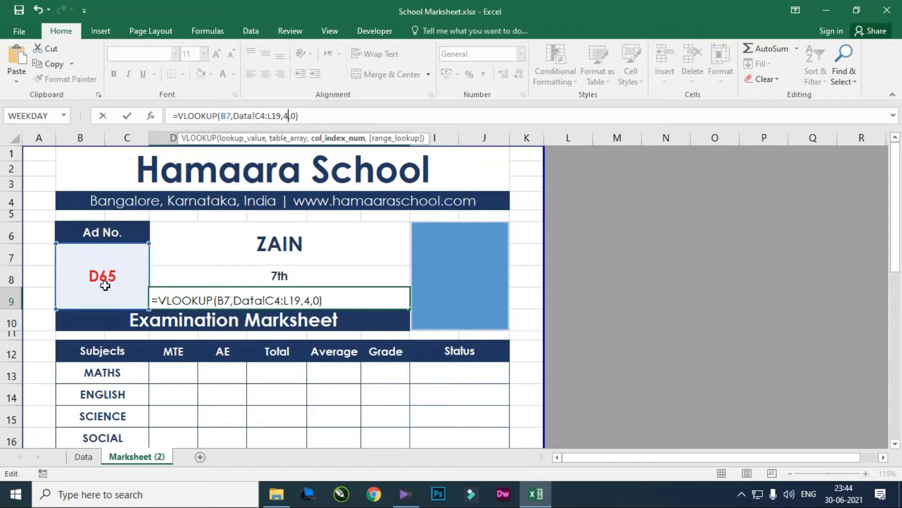
{"action": "left_click", "coordinate": [328, 116]}
{"action": "key", "text": "Return"}
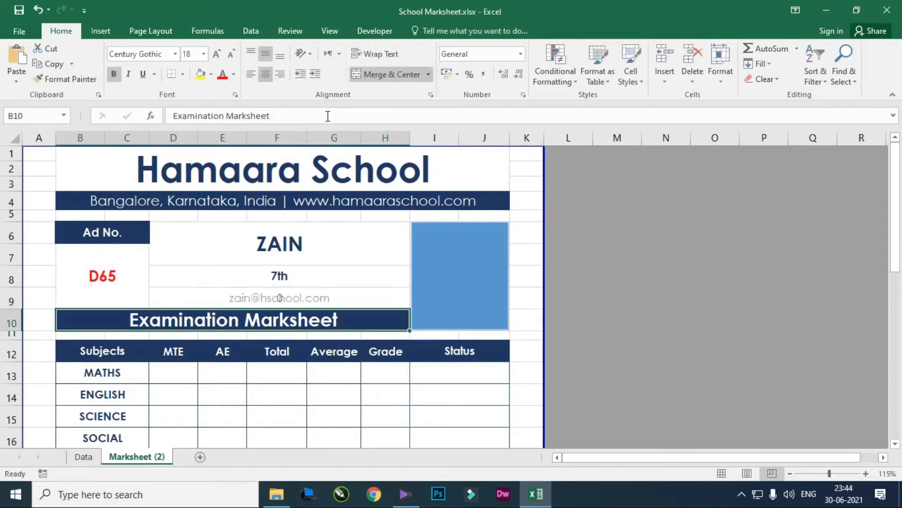
- Compare the looked-up email in D9 with the SN 15 row of the Mid Term Examination table on the Data sheet
{"action": "left_click", "coordinate": [350, 295]}
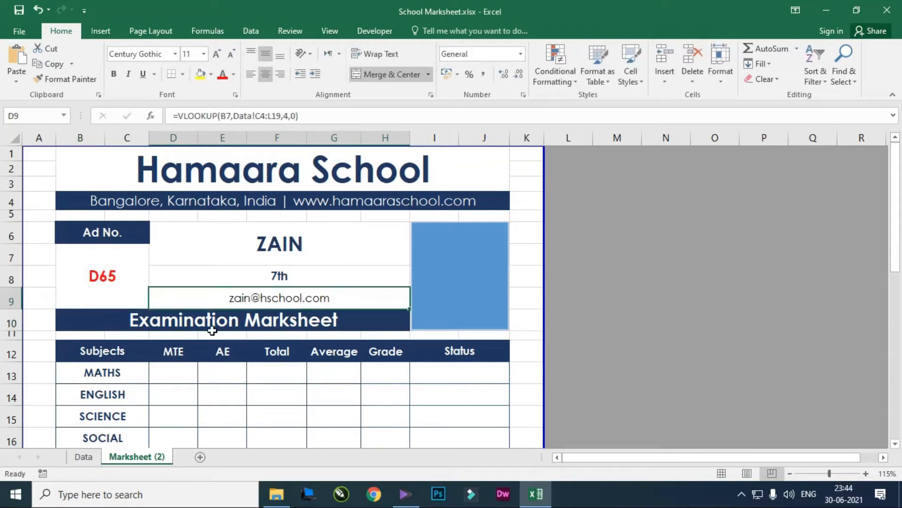
{"action": "left_click", "coordinate": [85, 456]}
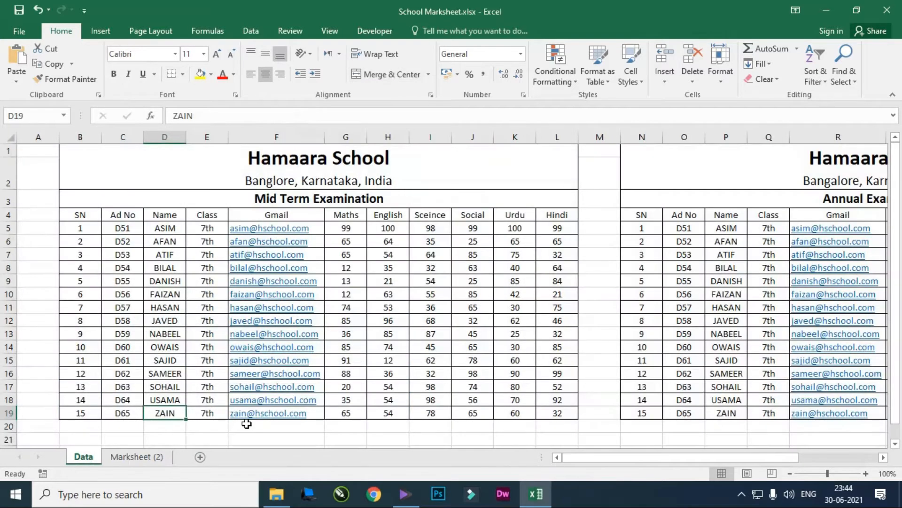
{"action": "scroll", "coordinate": [320, 395], "scroll_direction": "down", "scroll_amount": 1}
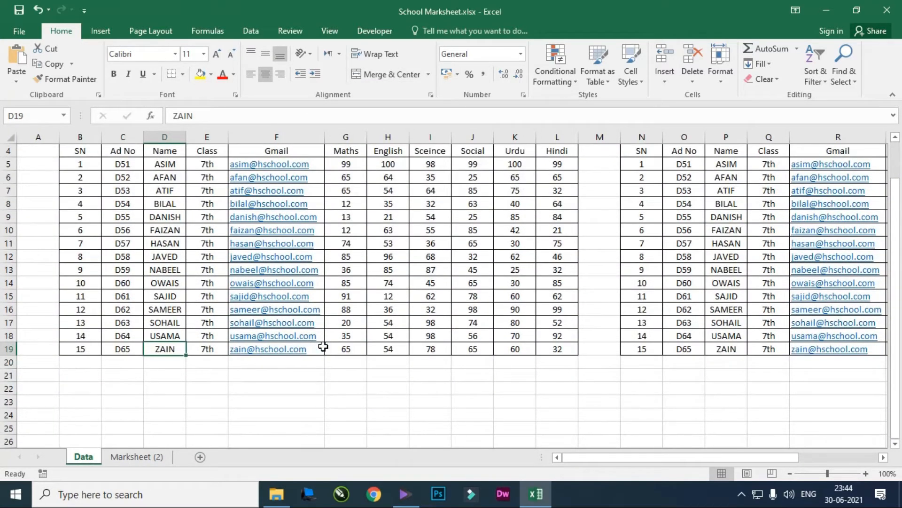
{"action": "left_click", "coordinate": [150, 460]}
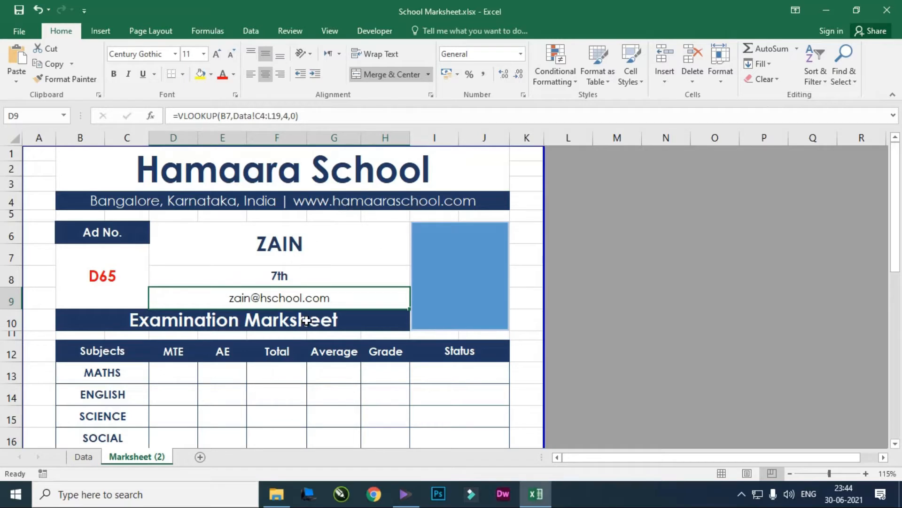
- Examine the marksheet's Ad No., name, class and email cells and the blue rectangle beside them
{"action": "scroll", "coordinate": [306, 321], "scroll_direction": "down", "scroll_amount": 2}
{"action": "scroll", "coordinate": [254, 291], "scroll_direction": "up", "scroll_amount": 2}
{"action": "scroll", "coordinate": [282, 273], "scroll_direction": "down", "scroll_amount": 1}
{"action": "scroll", "coordinate": [141, 268], "scroll_direction": "up", "scroll_amount": 1}
{"action": "left_click", "coordinate": [107, 275]}
{"action": "left_click", "coordinate": [336, 240]}
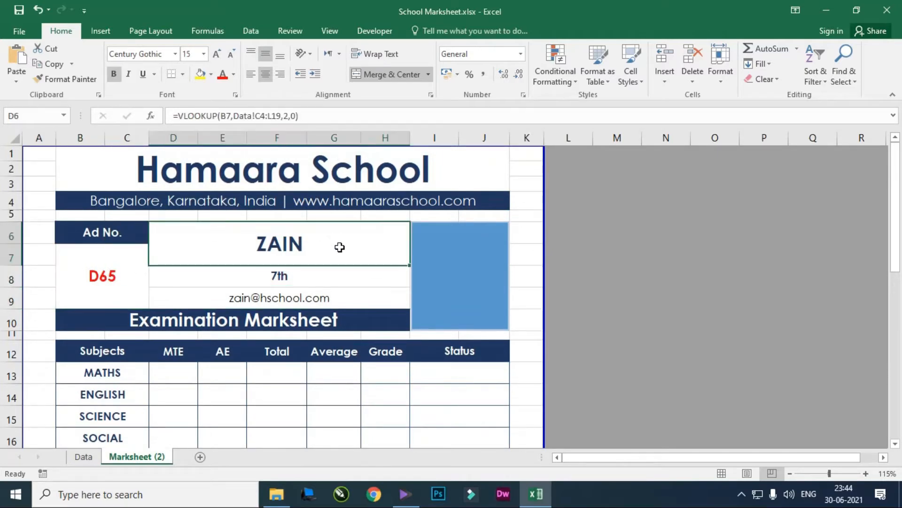
{"action": "left_click_drag", "start_coordinate": [340, 247], "coordinate": [360, 300]}
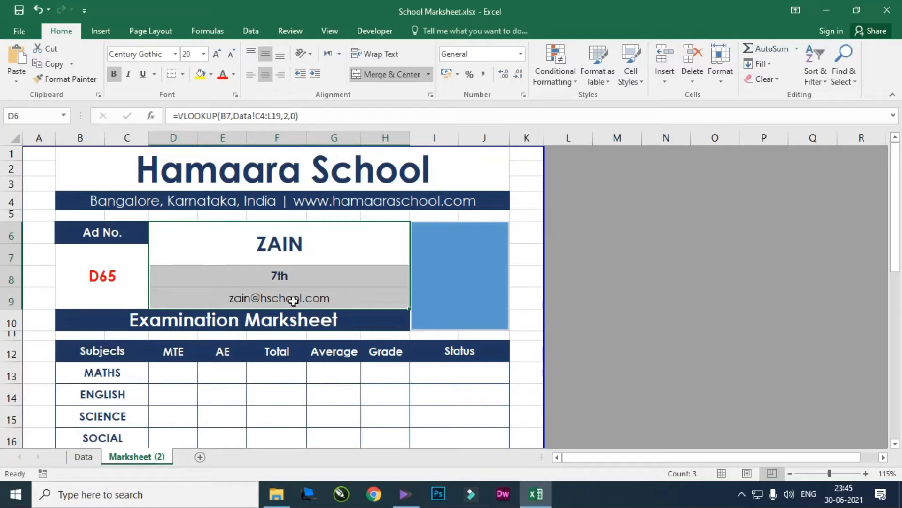
{"action": "left_click", "coordinate": [371, 301]}
{"action": "left_click", "coordinate": [470, 252]}
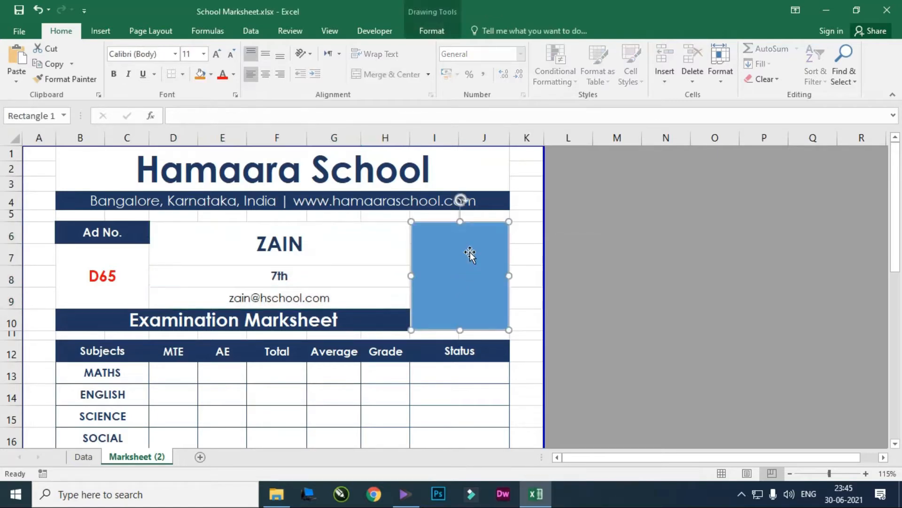
{"action": "left_click", "coordinate": [531, 236]}
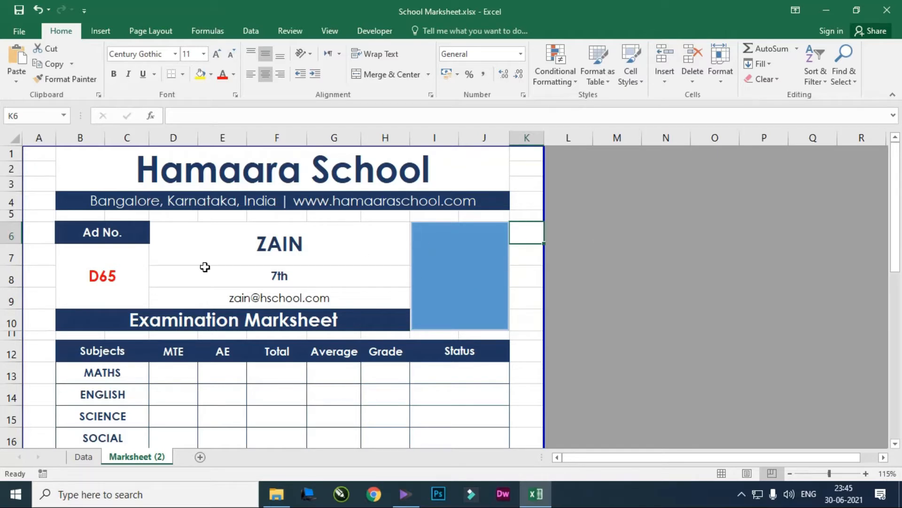
{"action": "left_click", "coordinate": [279, 297]}
{"action": "left_click", "coordinate": [179, 116]}
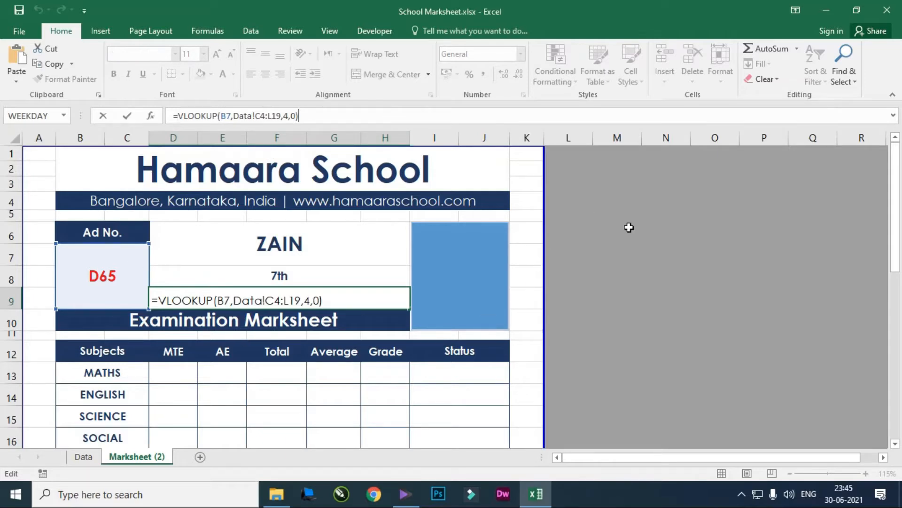
{"action": "left_click", "coordinate": [664, 233]}
- Set the Ad No. in B7 to the unlisted value 25 and inspect the lookup cells D6, D8 and D9
{"action": "left_click", "coordinate": [77, 273]}
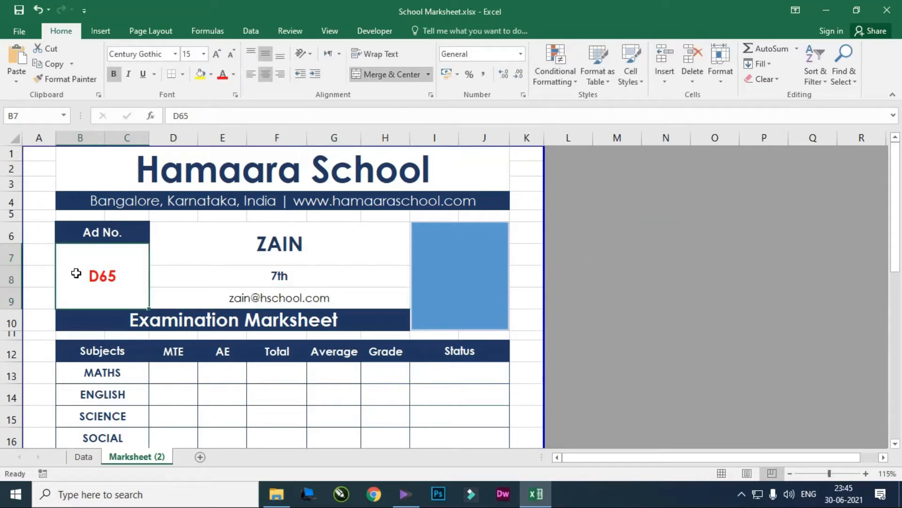
{"action": "type", "text": "25"}
{"action": "key", "text": "Return"}
{"action": "left_click", "coordinate": [322, 252]}
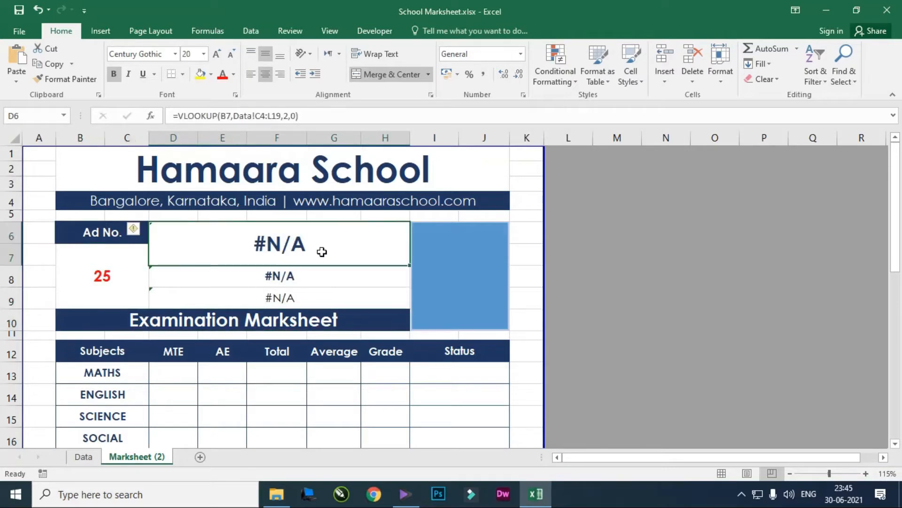
{"action": "left_click", "coordinate": [331, 278]}
{"action": "left_click", "coordinate": [321, 296]}
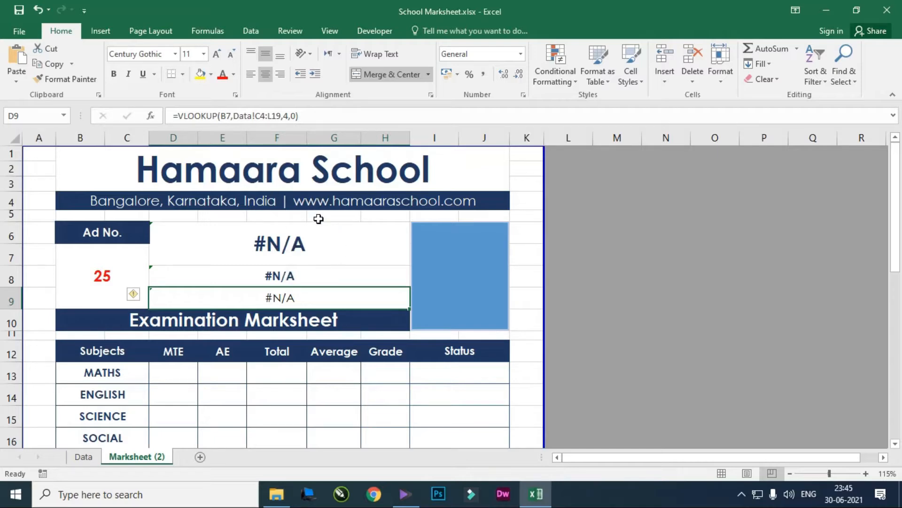
- Wrap the VLOOKUP in name cell D6 in IFERROR with "Data Not Found" as the value if error
{"action": "left_click", "coordinate": [332, 241]}
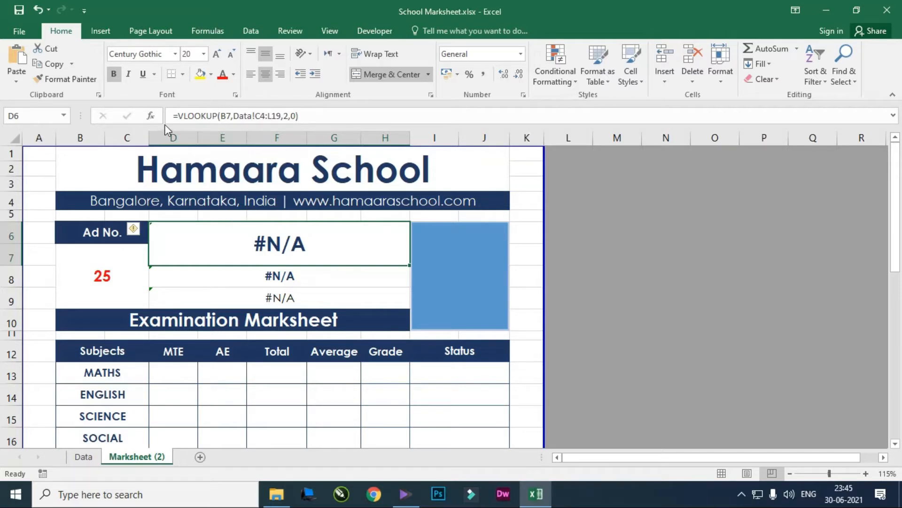
{"action": "left_click", "coordinate": [179, 116]}
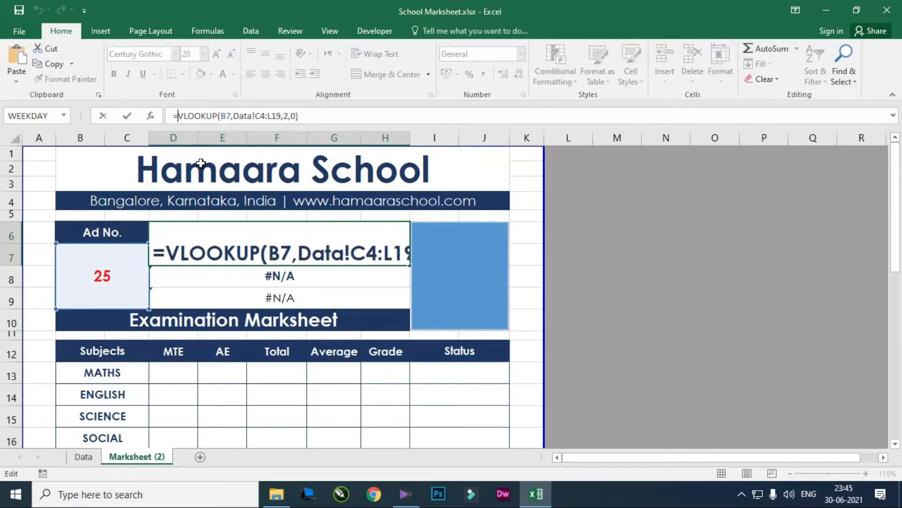
{"action": "type", "text": "if"}
{"action": "type", "text": "er"}
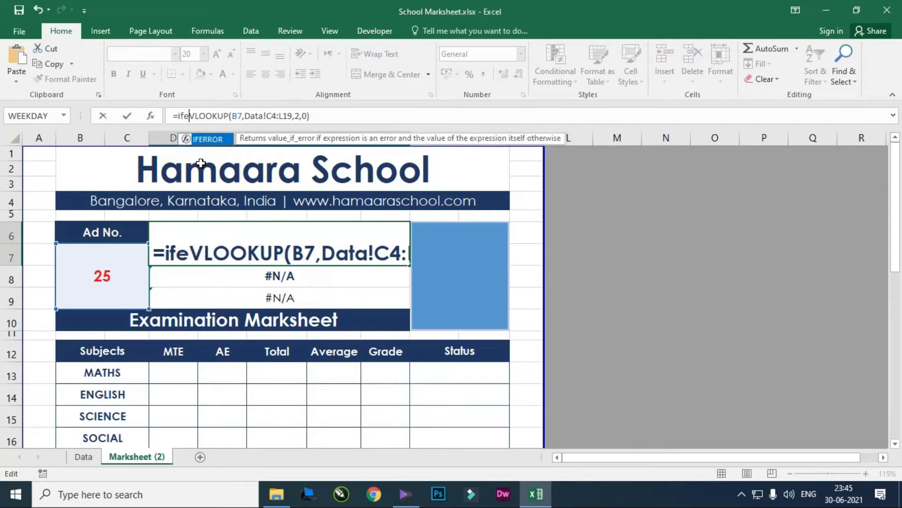
{"action": "key", "text": "Tab"}
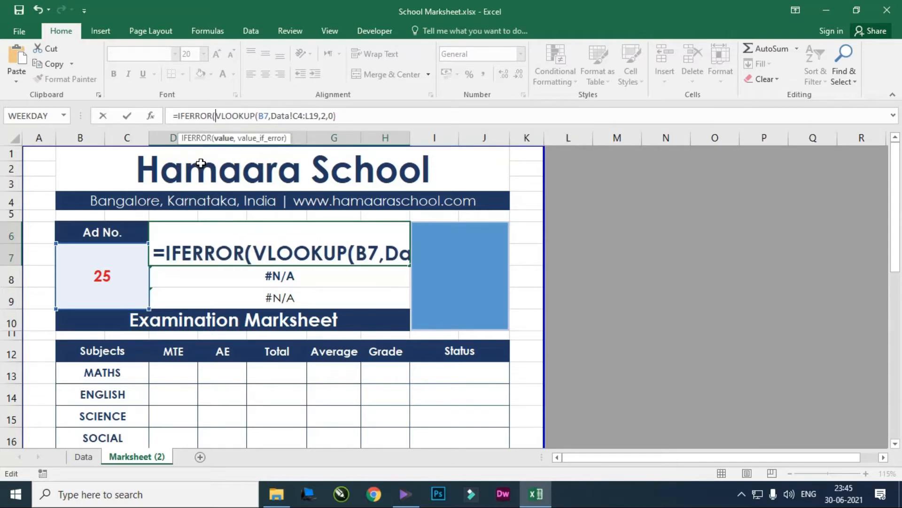
{"action": "left_click", "coordinate": [342, 115]}
{"action": "type", "text": ","}
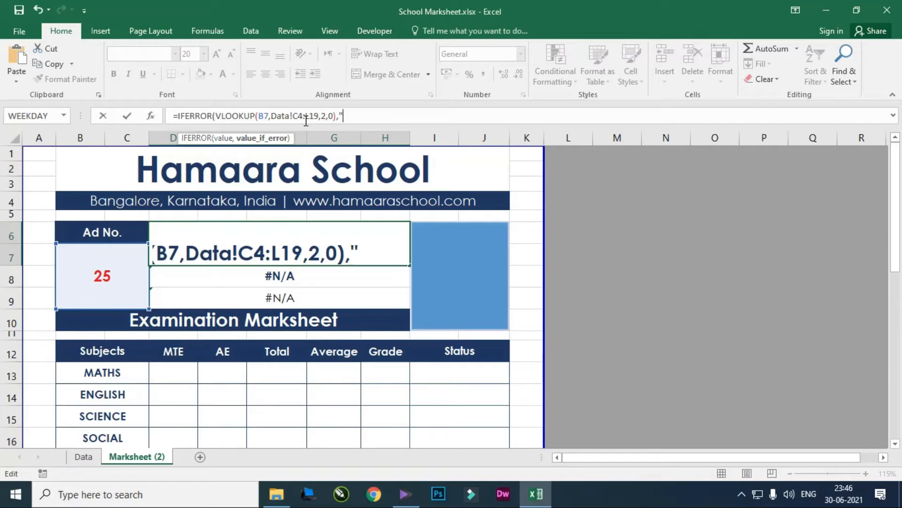
{"action": "type", "text": "Data Not Found"}
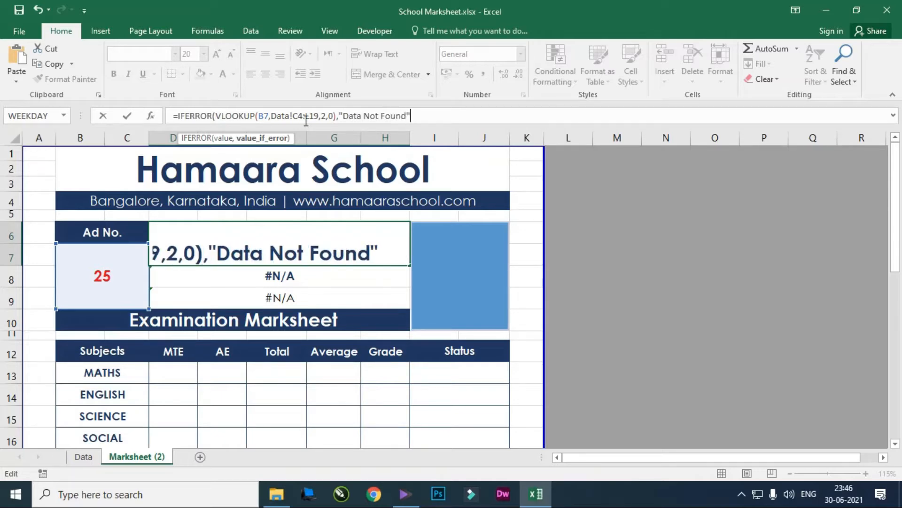
{"action": "type", "text": "\")"}
{"action": "key", "text": "Return"}
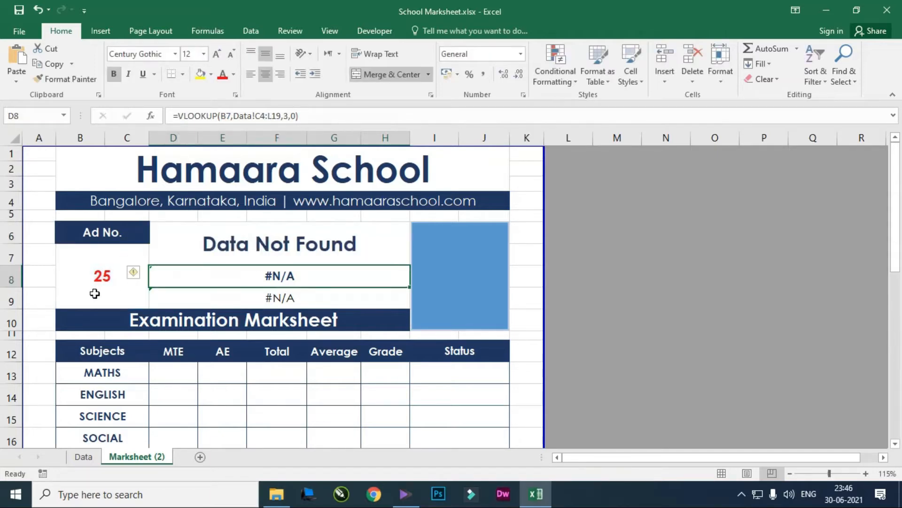
- Change the IFERROR fallback in name cell D6 to an empty text string
{"action": "left_click", "coordinate": [103, 278]}
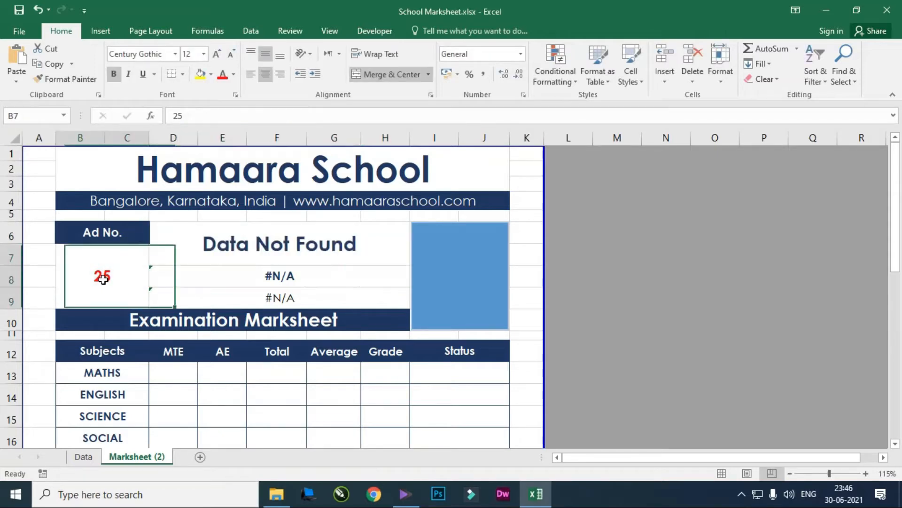
{"action": "left_click", "coordinate": [321, 243]}
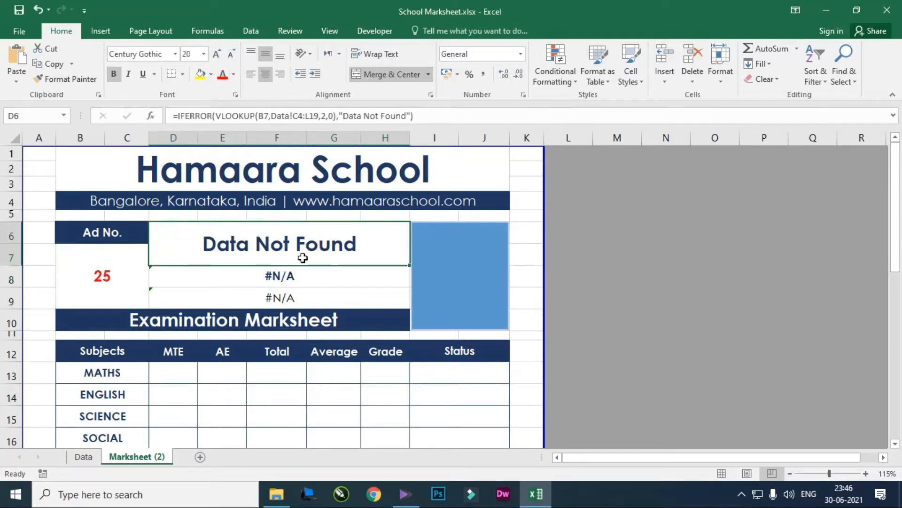
{"action": "left_click", "coordinate": [407, 116]}
{"action": "left_click_drag", "start_coordinate": [407, 116], "coordinate": [349, 117]}
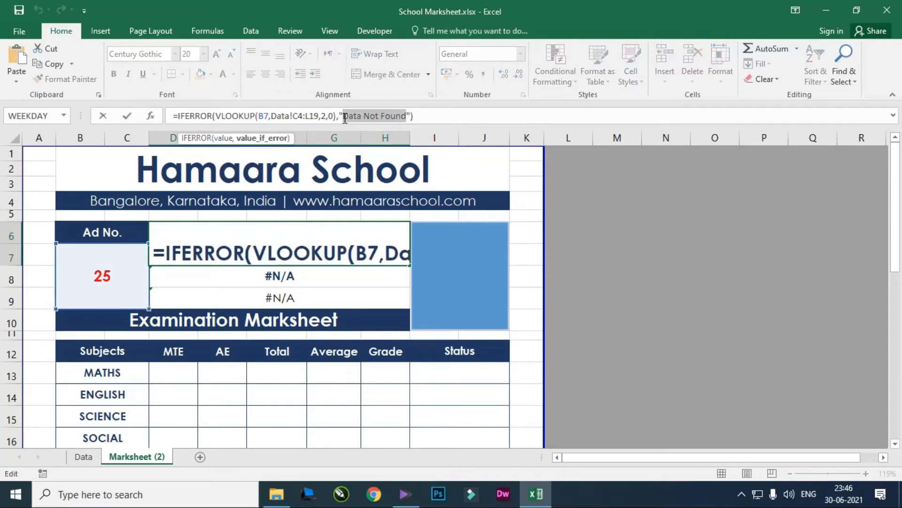
{"action": "key", "text": "Delete"}
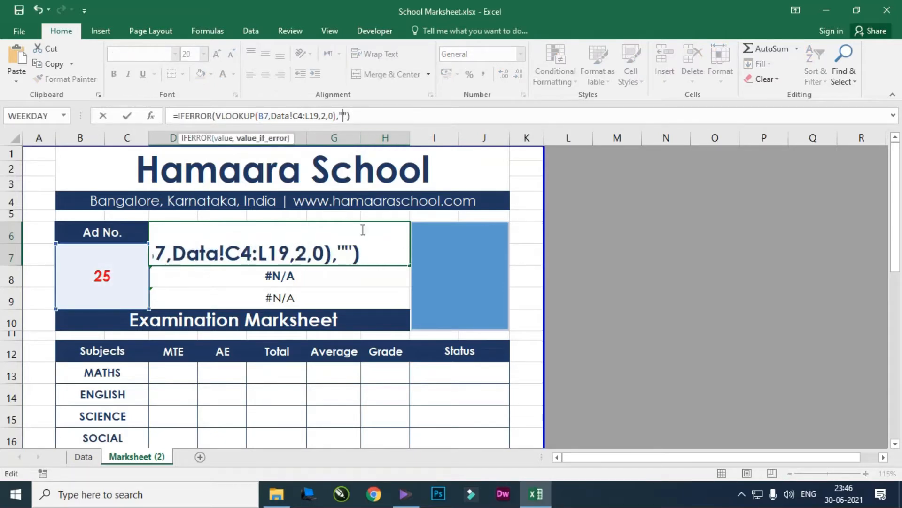
{"action": "key", "text": "Return"}
{"action": "left_click", "coordinate": [323, 234]}
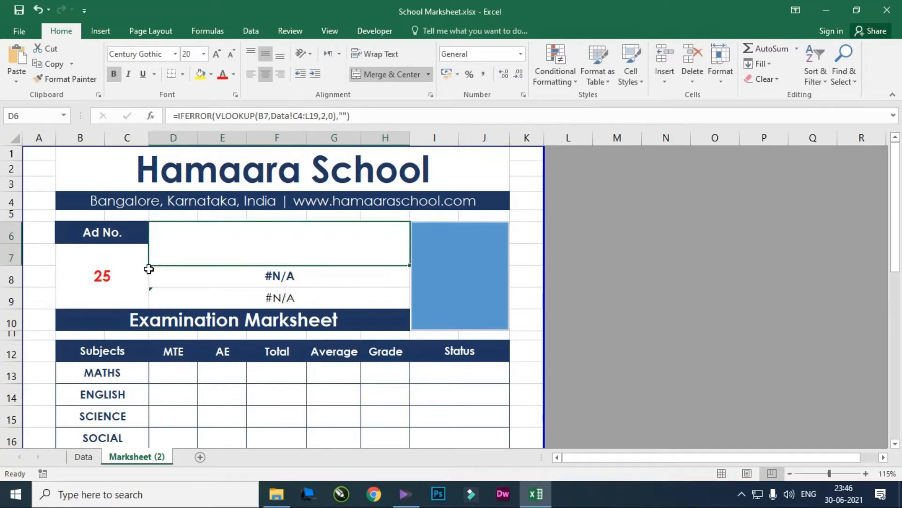
- Set the IFERROR fallback text in name cell D6 to "Data Not Found"
{"action": "left_click", "coordinate": [344, 115]}
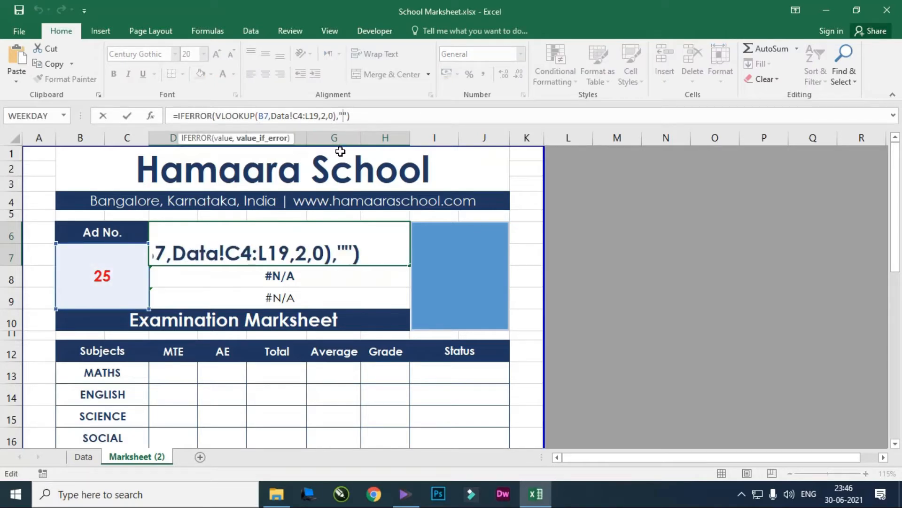
{"action": "type", "text": "Data"}
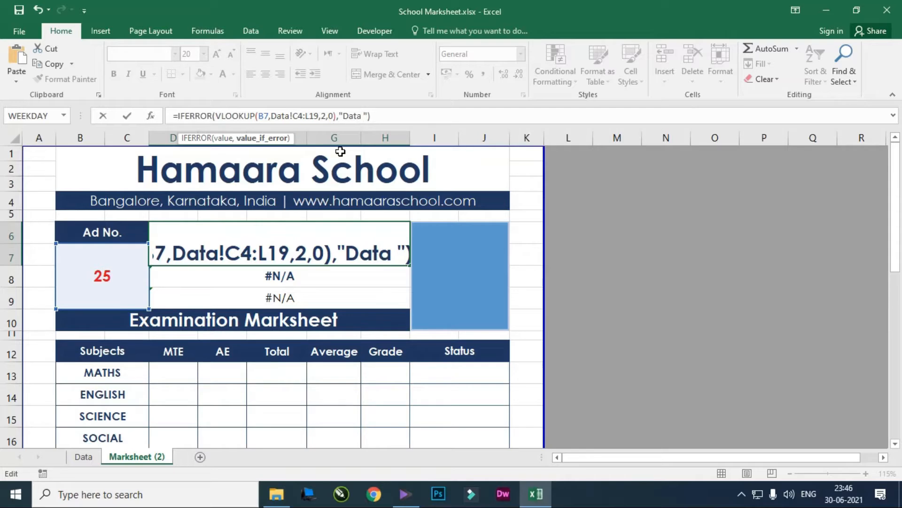
{"action": "type", "text": " Not Fou"}
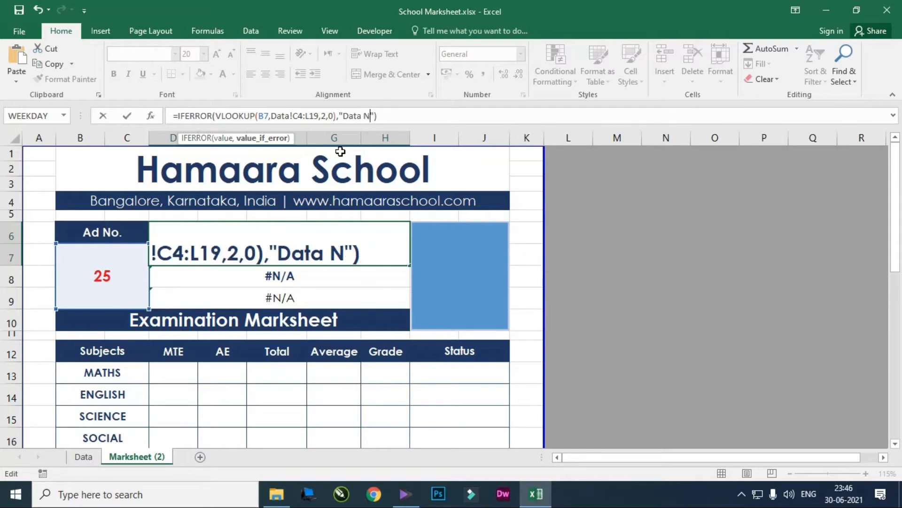
{"action": "type", "text": "nd"}
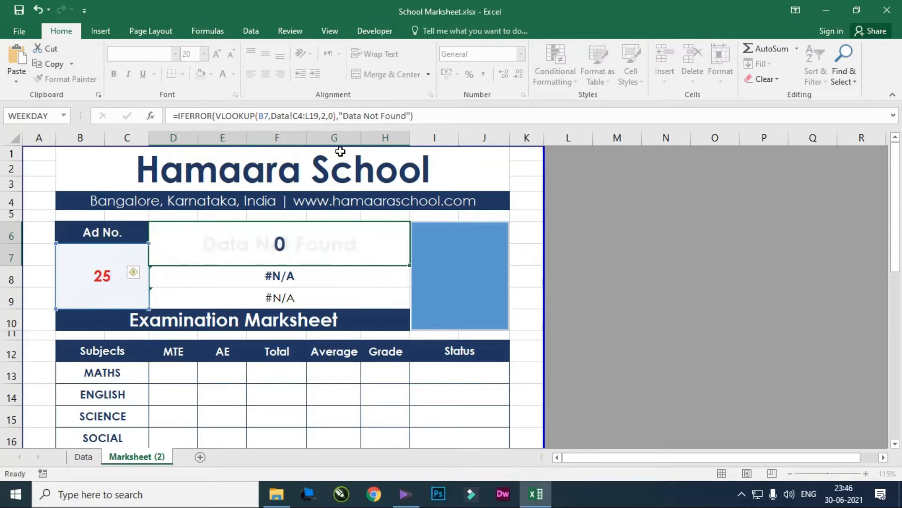
{"action": "key", "text": "Return"}
{"action": "left_click", "coordinate": [343, 244]}
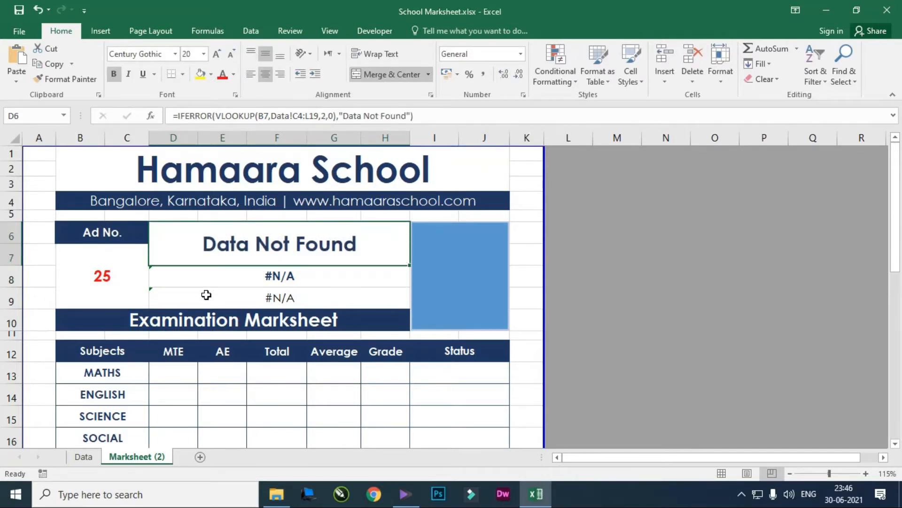
- Wrap the VLOOKUP in class cell D8 in IFERROR with "Data Not Found" as the value if error
{"action": "left_click", "coordinate": [281, 277]}
{"action": "left_click", "coordinate": [177, 116]}
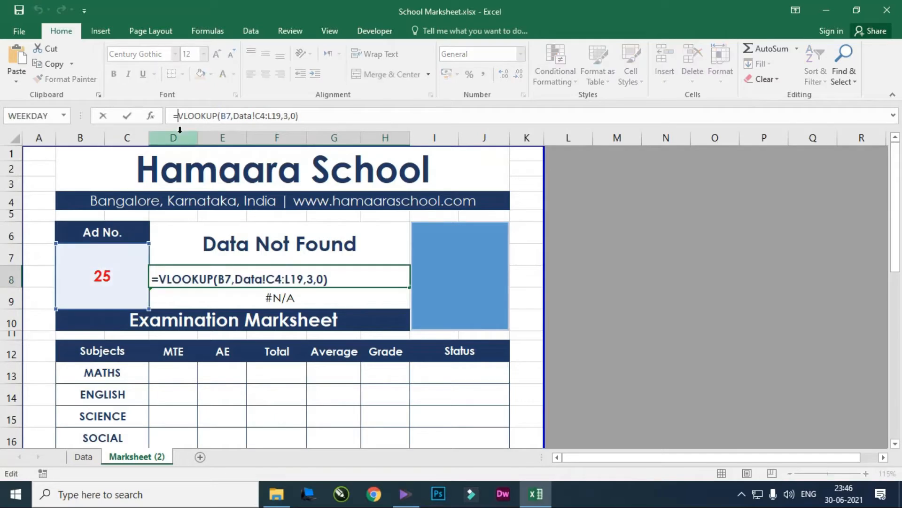
{"action": "type", "text": "ife"}
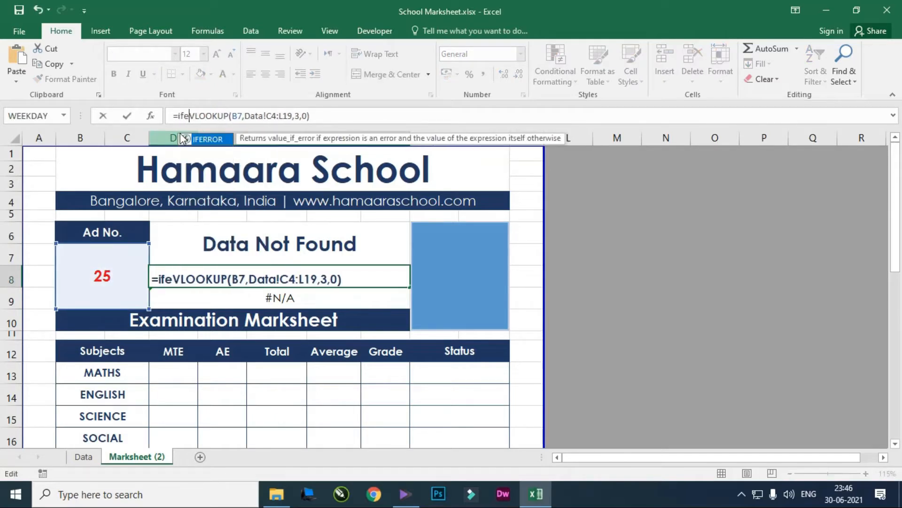
{"action": "key", "text": "Tab"}
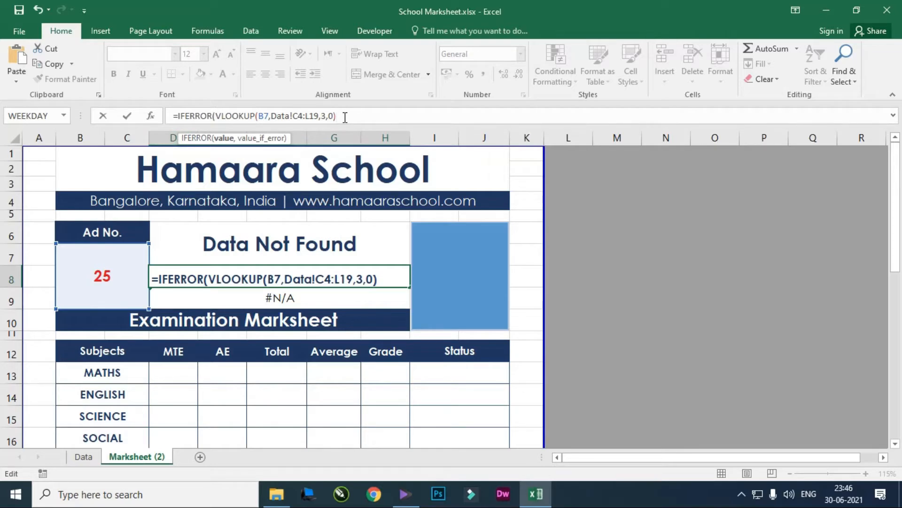
{"action": "type", "text": ",\"Data Not "}
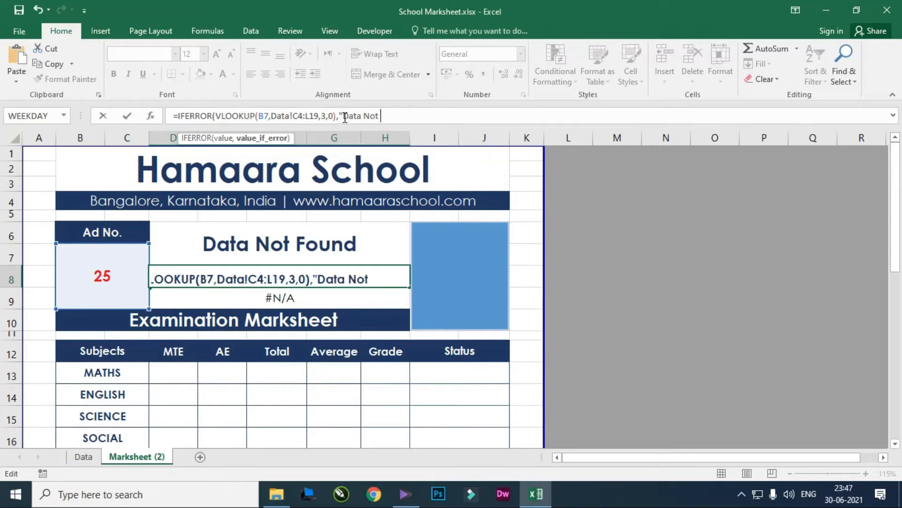
{"action": "type", "text": "Found\""}
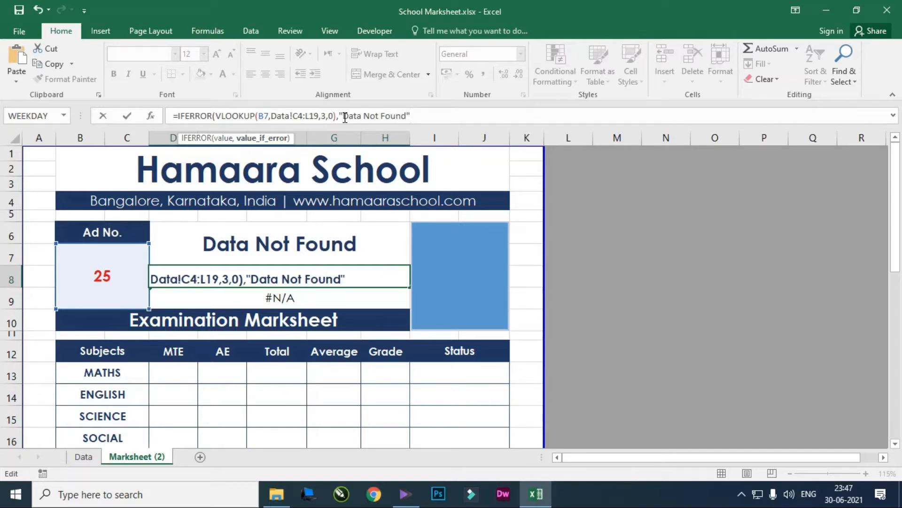
{"action": "type", "text": ")"}
{"action": "key", "text": "Return"}
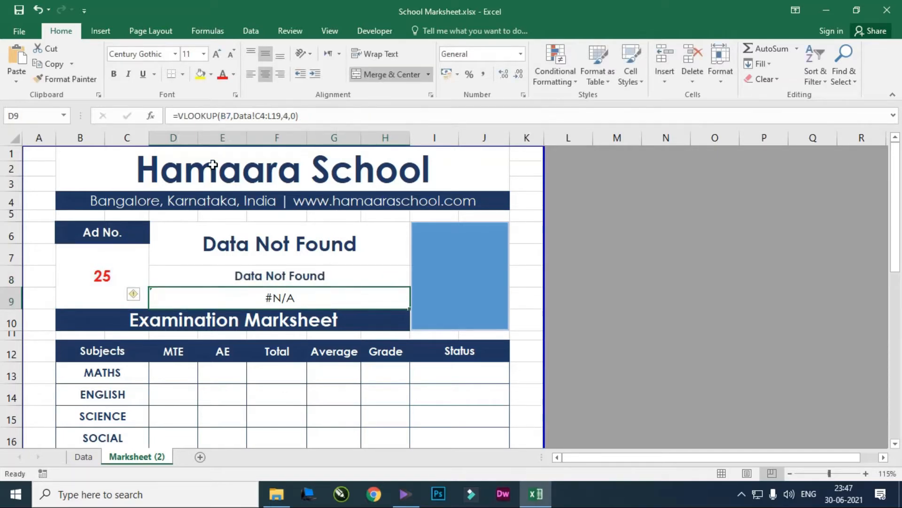
- Wrap the VLOOKUP in e-mail cell D9 in IFERROR with "Data Not Found" as the value if error
{"action": "left_click", "coordinate": [179, 116]}
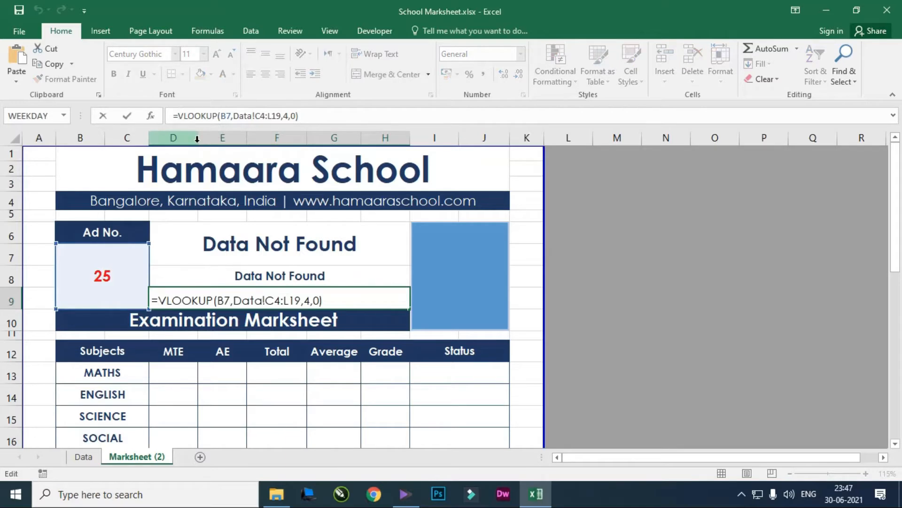
{"action": "type", "text": "if"}
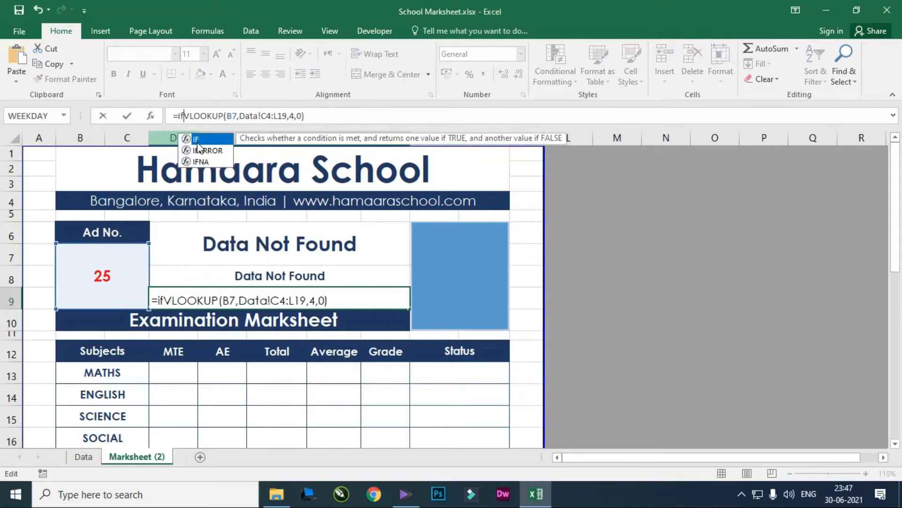
{"action": "double_click", "coordinate": [199, 150]}
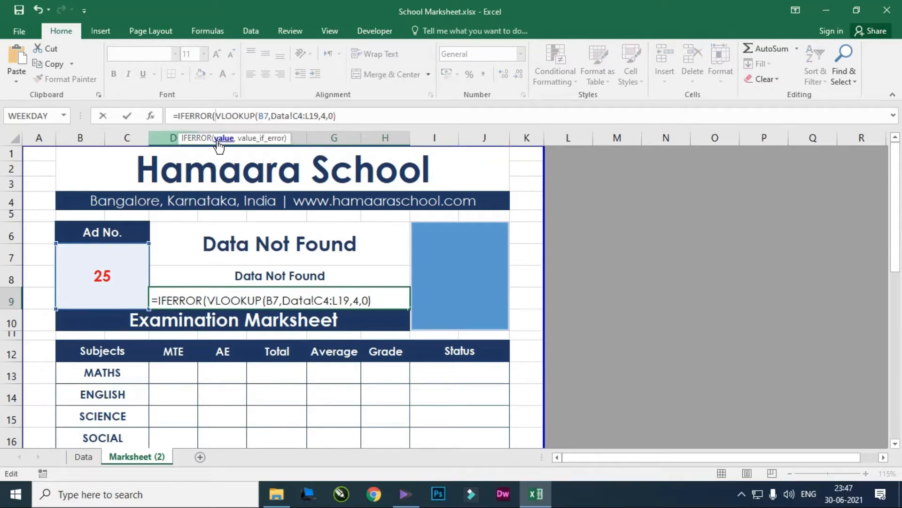
{"action": "left_click", "coordinate": [344, 118]}
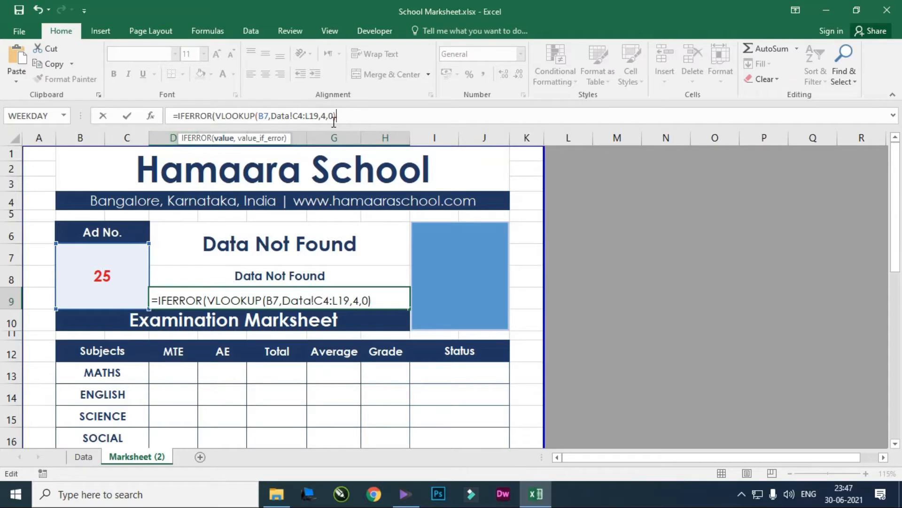
{"action": "type", "text": ",\"Data"}
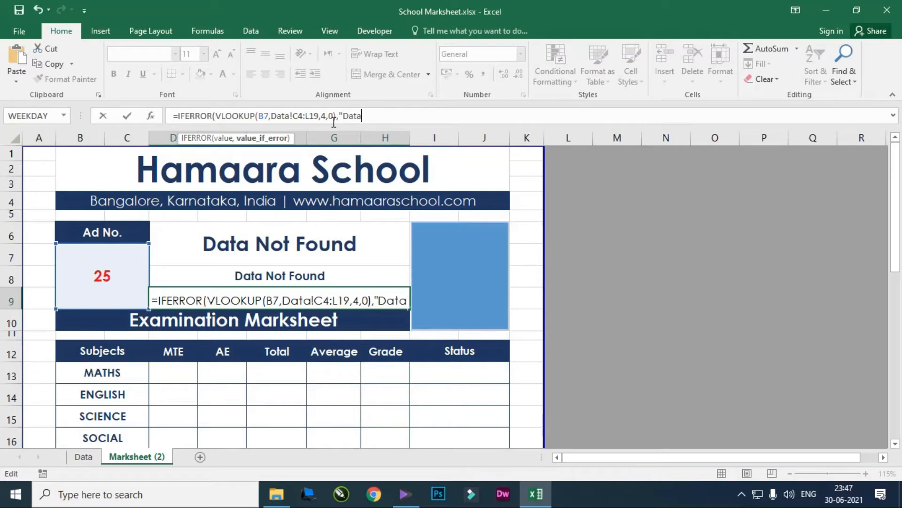
{"action": "type", "text": "Not Found"}
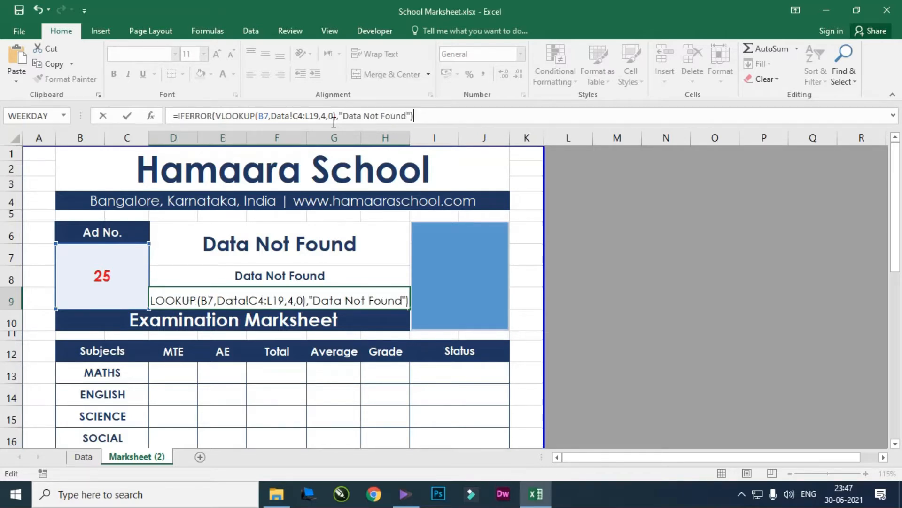
{"action": "key", "text": "Return"}
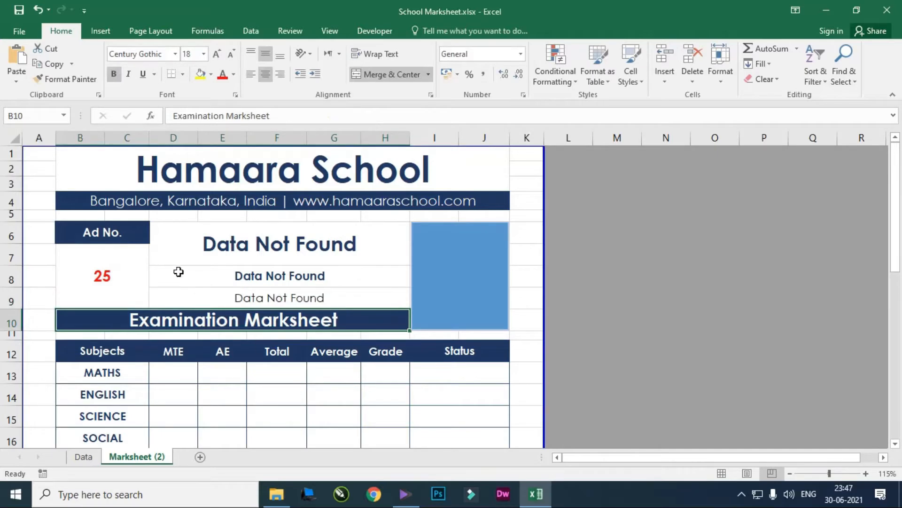
- Set the Ad No. in B7 to D51 to test the three IFERROR lookups
{"action": "left_click", "coordinate": [101, 276]}
{"action": "key", "text": "BackSpace"}
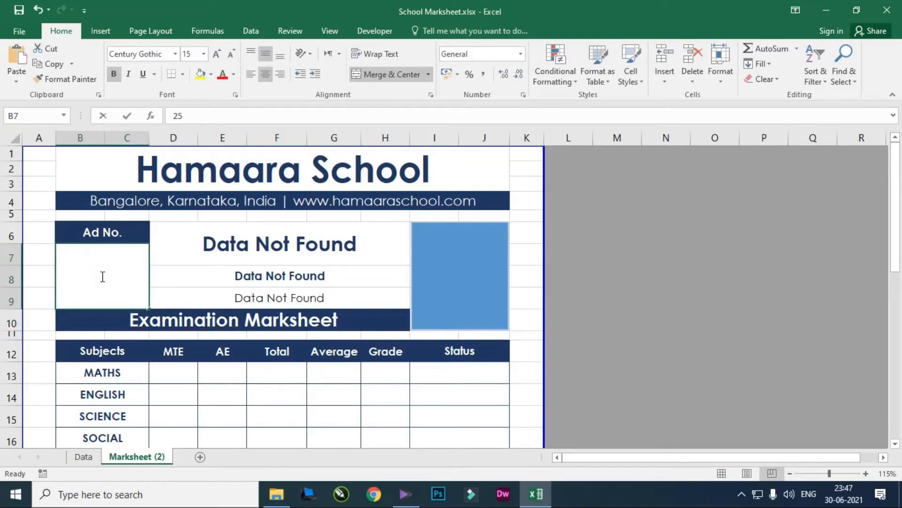
{"action": "type", "text": "D51"}
{"action": "key", "text": "Return"}
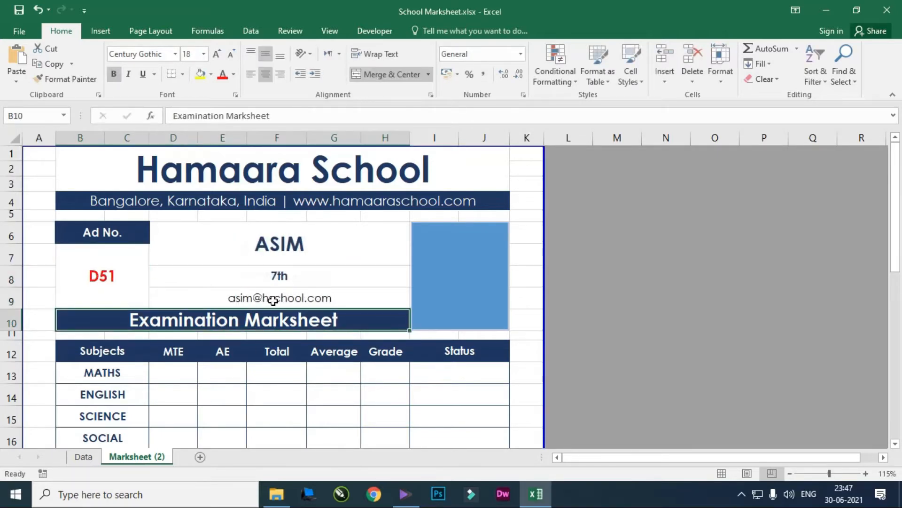
- Set the Ad No. in B7 to 51 and compare it with the admission number in C5 of the Data sheet
{"action": "left_click", "coordinate": [95, 269]}
{"action": "type", "text": "51"}
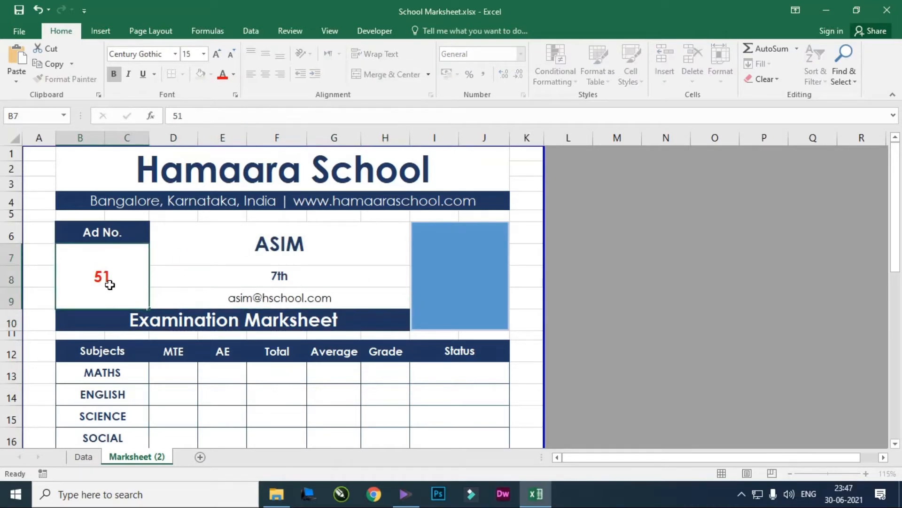
{"action": "key", "text": "Return"}
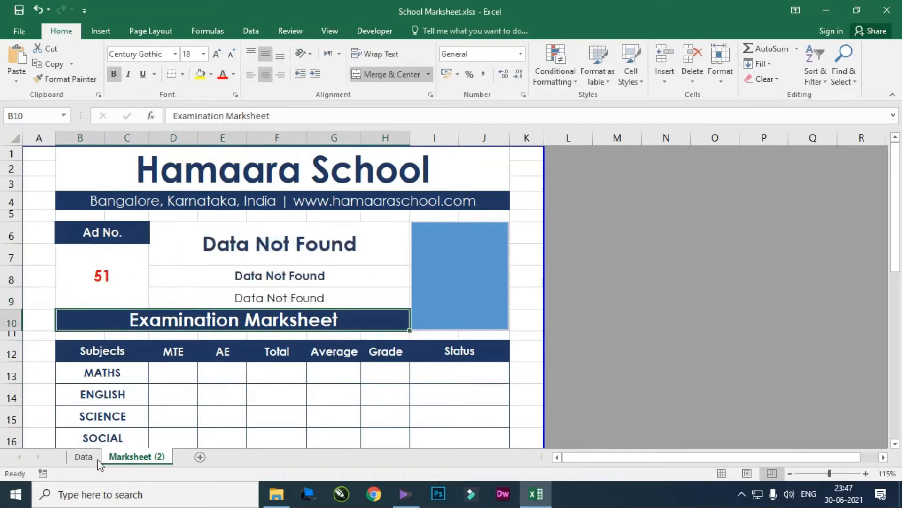
{"action": "left_click", "coordinate": [84, 457]}
{"action": "left_click", "coordinate": [120, 230]}
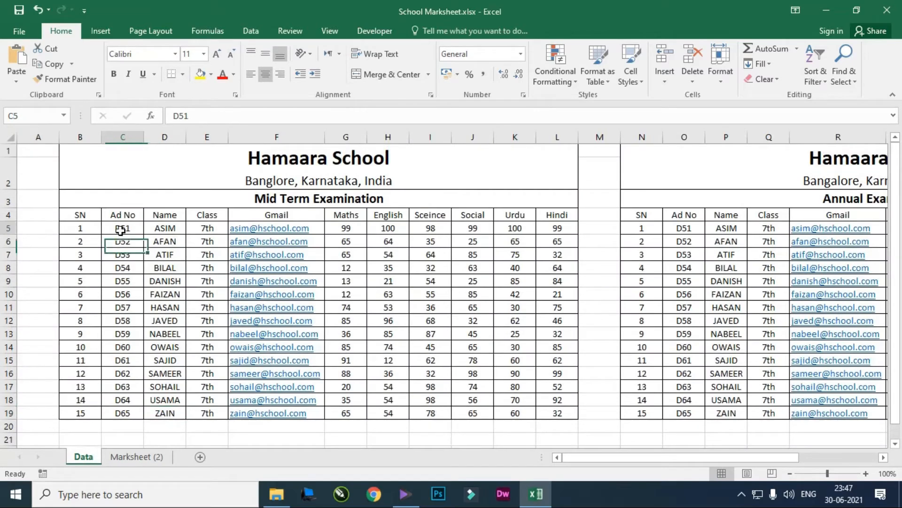
{"action": "left_click", "coordinate": [136, 457]}
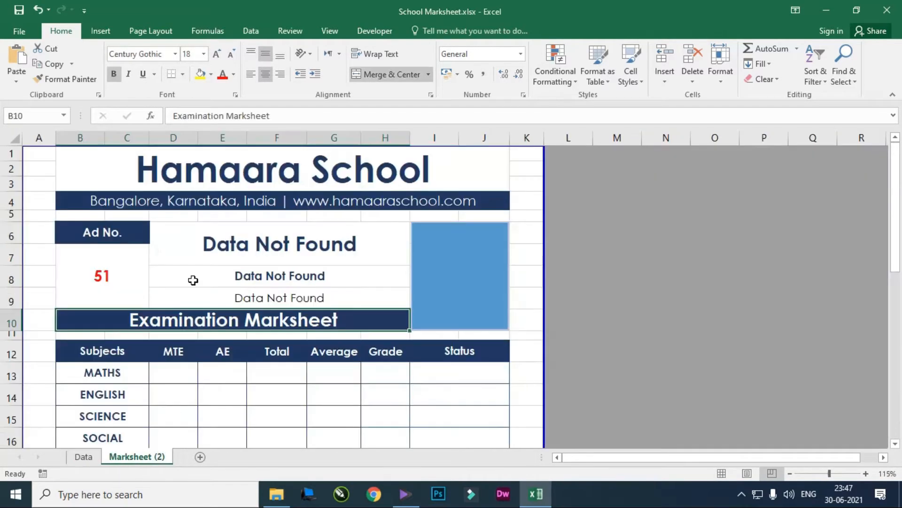
{"action": "left_click", "coordinate": [264, 243]}
{"action": "scroll", "coordinate": [263, 243], "scroll_direction": "down", "scroll_amount": 1}
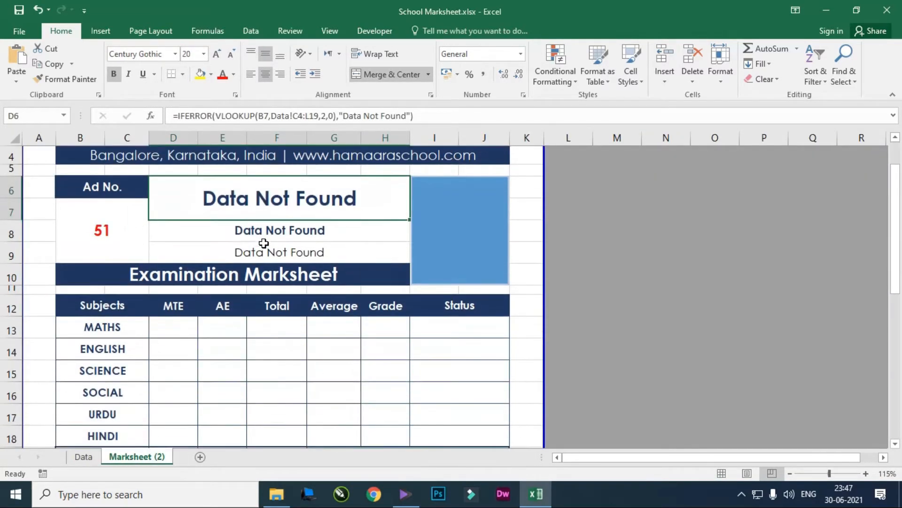
{"action": "scroll", "coordinate": [260, 265], "scroll_direction": "down", "scroll_amount": 1}
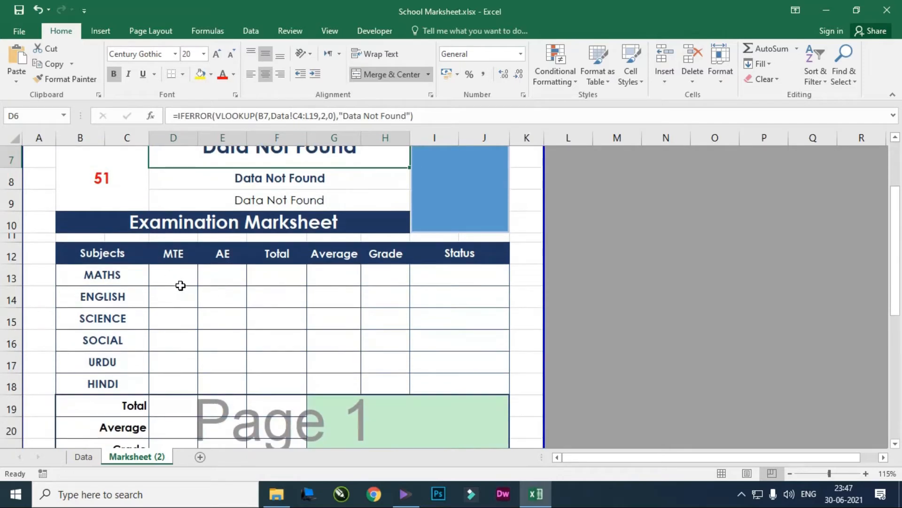
- Set the Ad No. in B7 back to the listed value D51
{"action": "scroll", "coordinate": [179, 286], "scroll_direction": "up", "scroll_amount": 1}
{"action": "left_click", "coordinate": [104, 228]}
{"action": "type", "text": "D"}
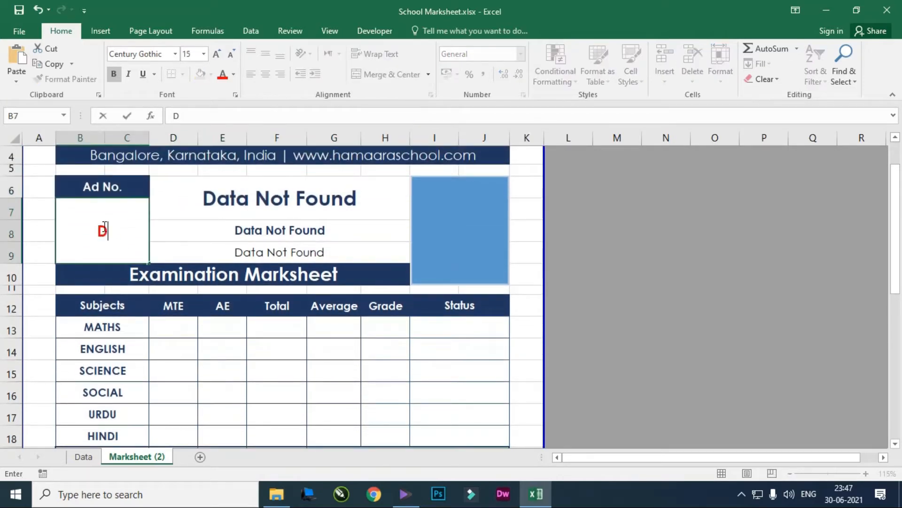
{"action": "type", "text": "51"}
{"action": "key", "text": "Return"}
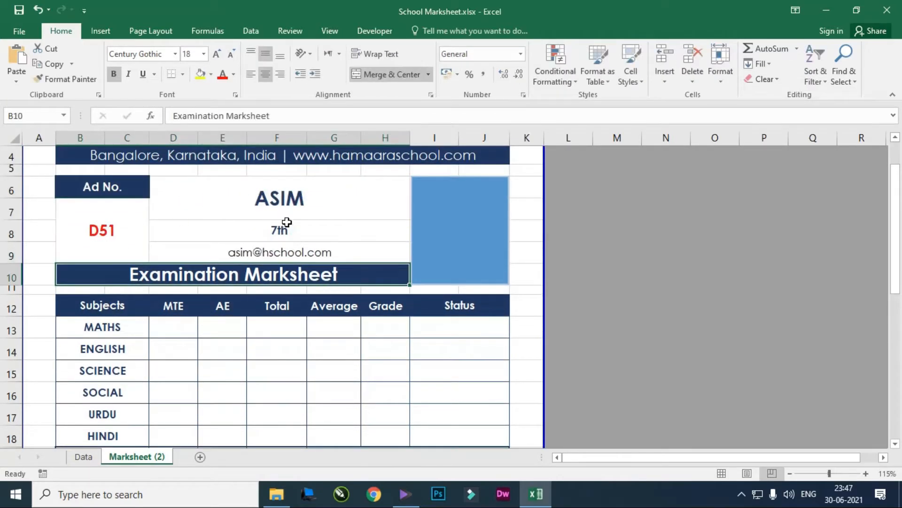
- Copy the IFERROR VLOOKUP formula text from e-mail cell D9 into the Maths MTE cell D13
{"action": "left_click", "coordinate": [179, 329]}
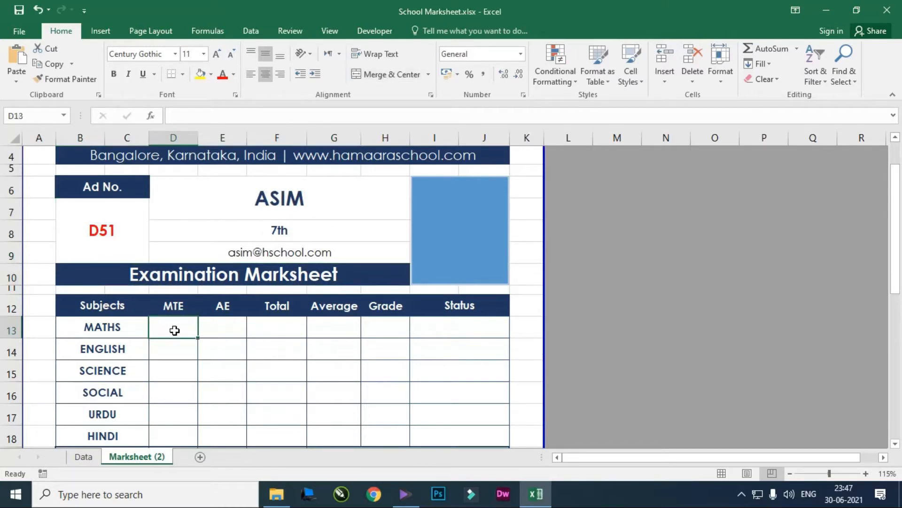
{"action": "scroll", "coordinate": [180, 329], "scroll_direction": "down", "scroll_amount": 1}
{"action": "scroll", "coordinate": [317, 304], "scroll_direction": "up", "scroll_amount": 2}
{"action": "left_click", "coordinate": [349, 295]}
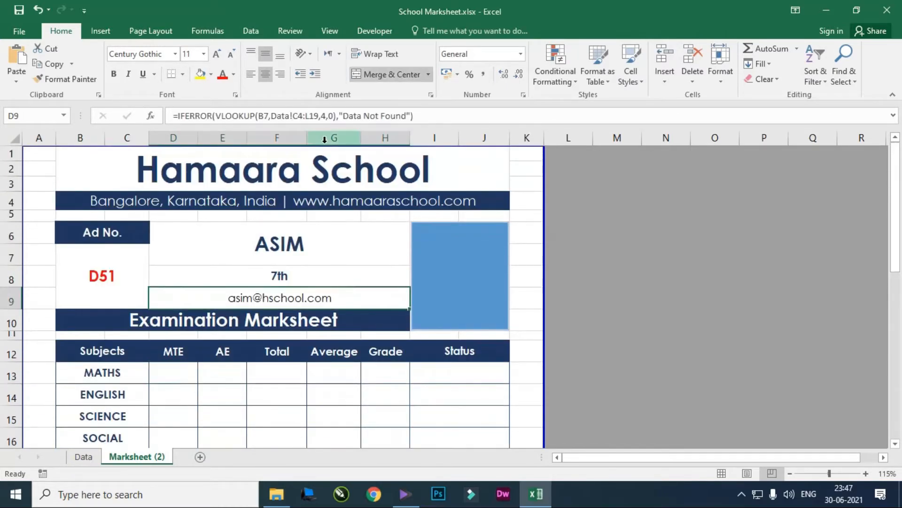
{"action": "left_click_drag", "start_coordinate": [451, 116], "coordinate": [163, 115]}
{"action": "key", "text": "ctrl+c"}
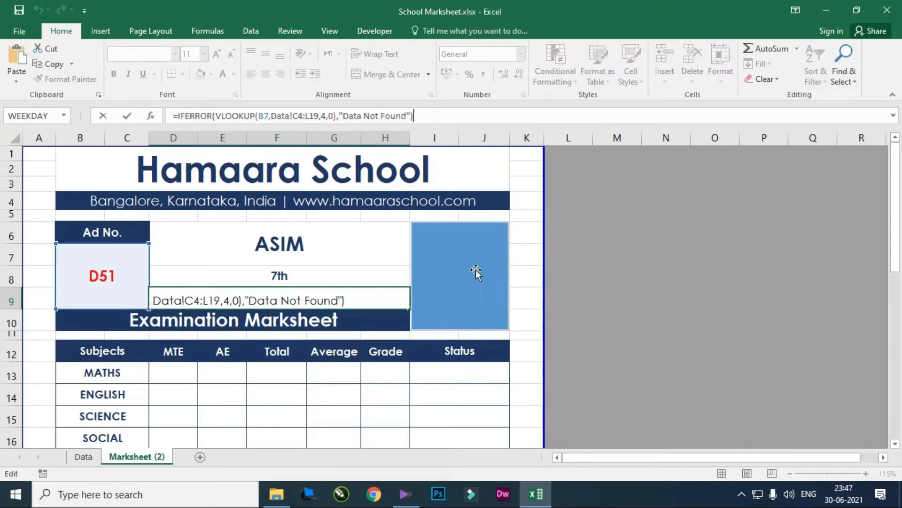
{"action": "left_click", "coordinate": [178, 375]}
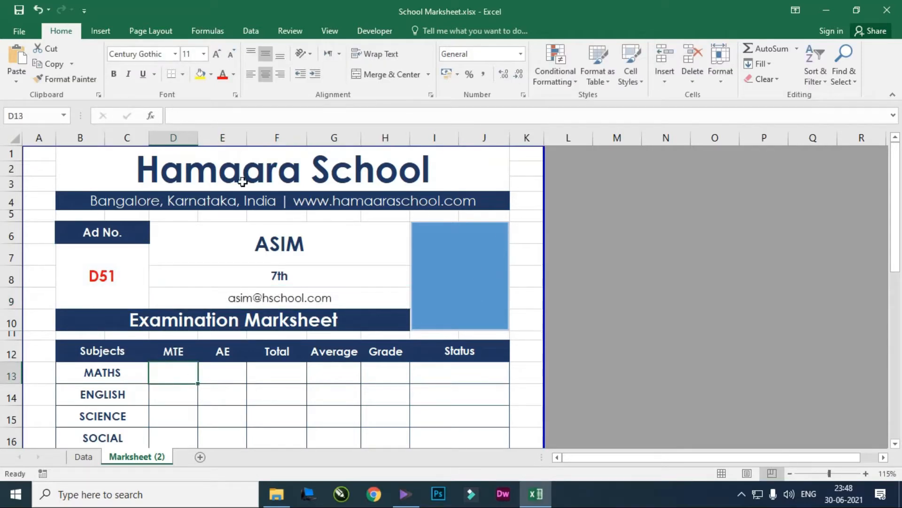
{"action": "left_click", "coordinate": [253, 118]}
{"action": "key", "text": "ctrl+v"}
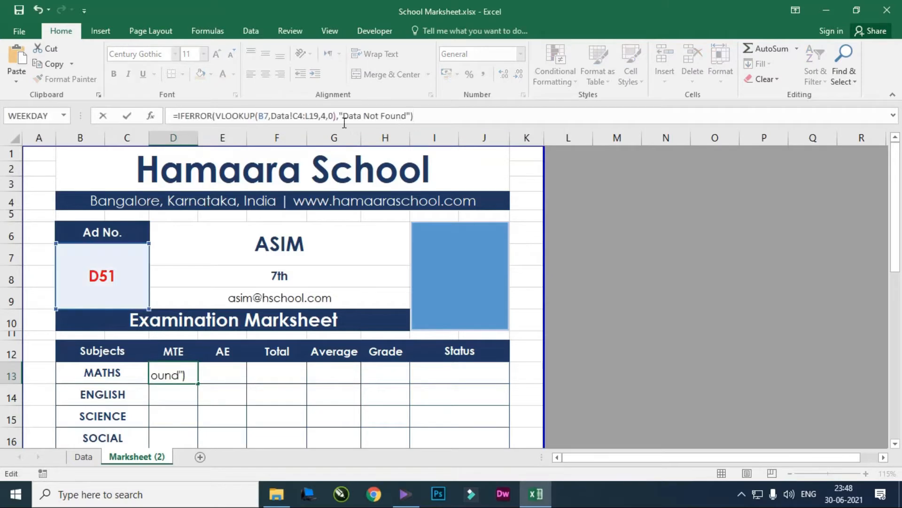
- Set the VLOOKUP column index in the Maths MTE formula in D13 to 5
{"action": "left_click", "coordinate": [328, 116]}
{"action": "key", "text": "BackSpace"}
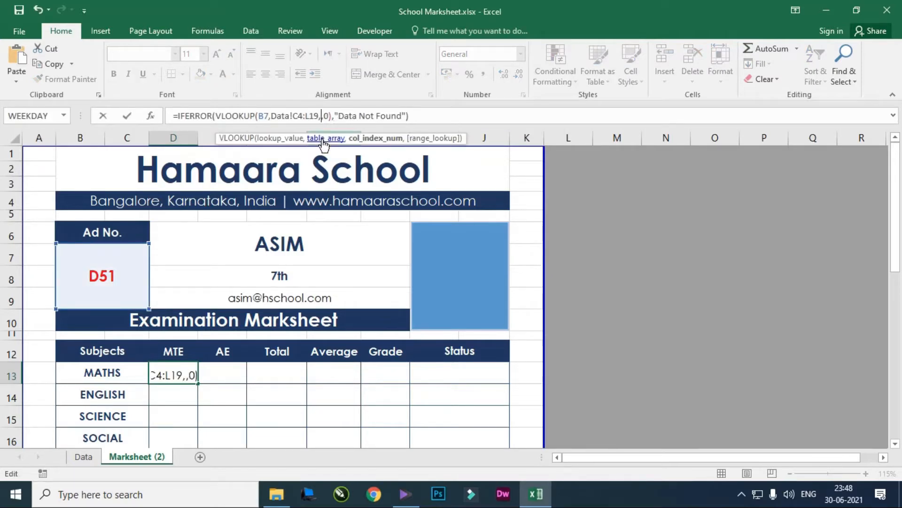
{"action": "type", "text": "5"}
{"action": "key", "text": "Return"}
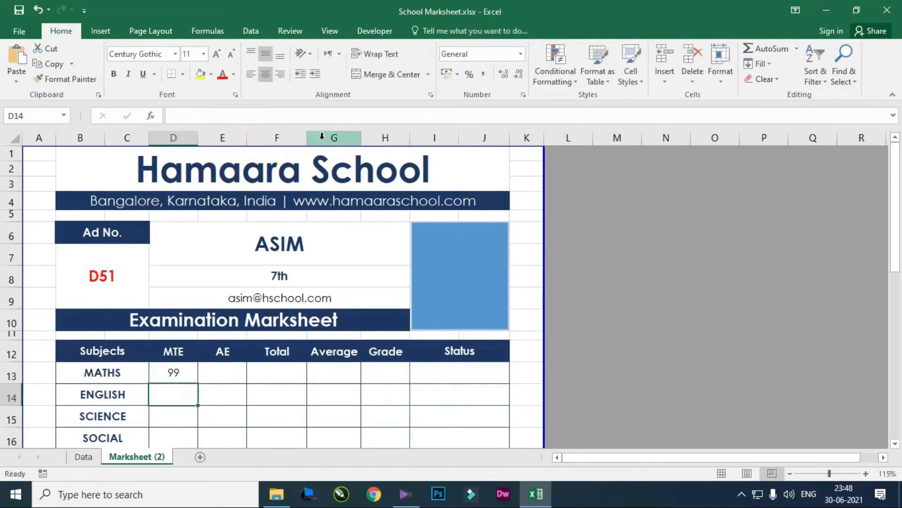
- Review the mid-term lookup range C4:L19 and its subject marks on the Data sheet, and inspect the formula in marksheet cell D13
{"action": "left_click", "coordinate": [82, 456]}
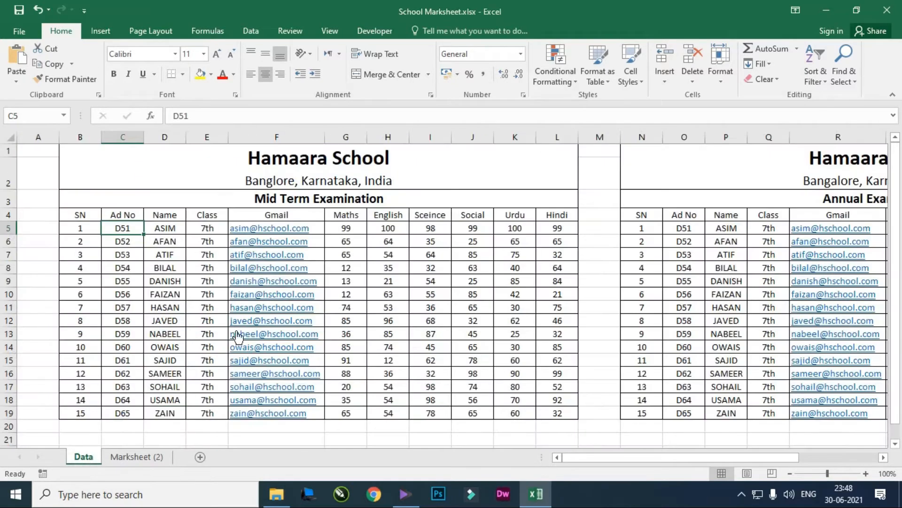
{"action": "left_click_drag", "start_coordinate": [122, 215], "coordinate": [572, 410]}
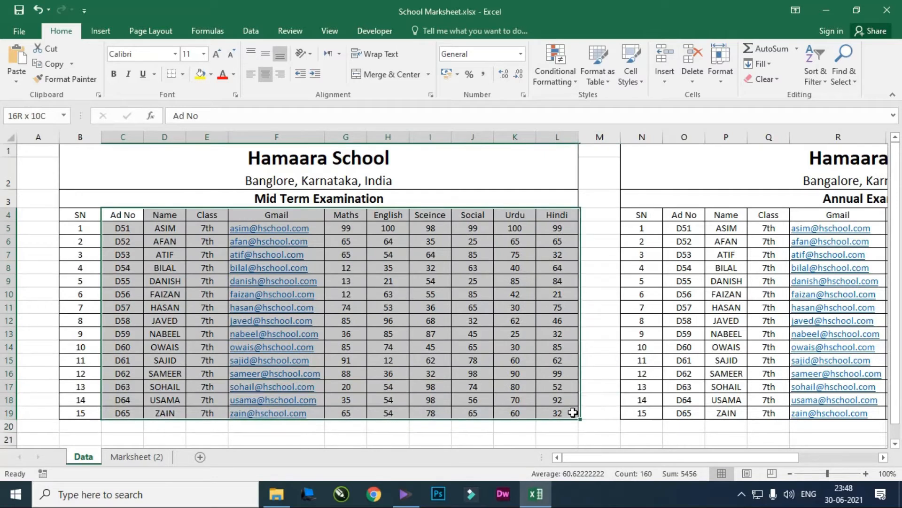
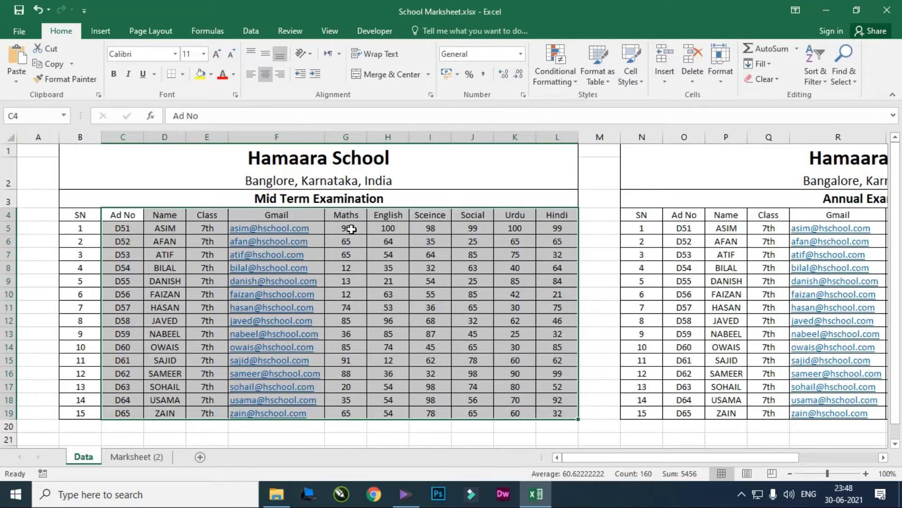
{"action": "left_click_drag", "start_coordinate": [351, 231], "coordinate": [565, 227]}
{"action": "left_click", "coordinate": [149, 458]}
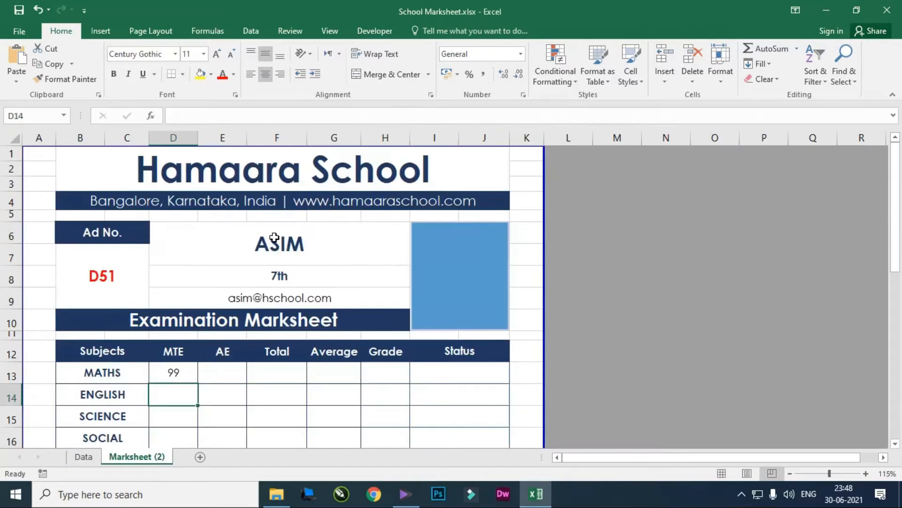
{"action": "scroll", "coordinate": [185, 362], "scroll_direction": "down", "scroll_amount": 1}
{"action": "left_click", "coordinate": [176, 325]}
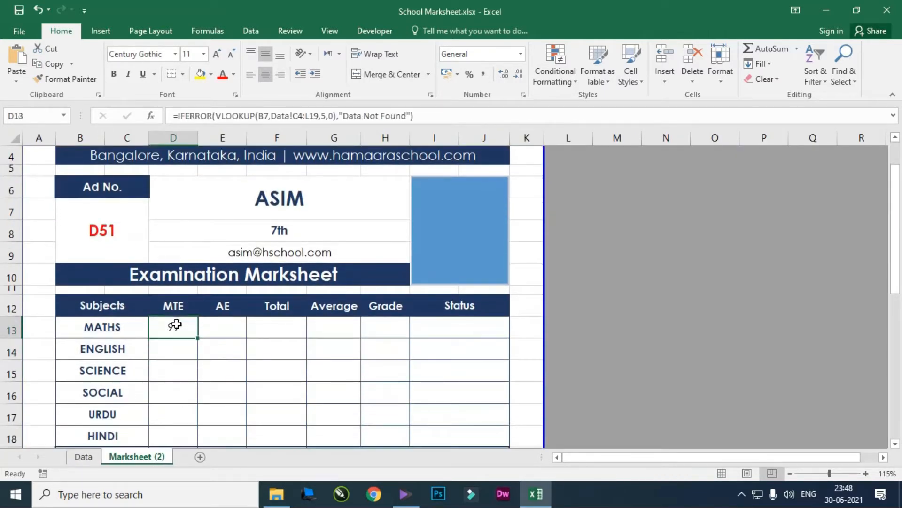
- Copy the IFERROR VLOOKUP formula text from the Maths MTE cell D13 into the English MTE cell D14
{"action": "left_click_drag", "start_coordinate": [466, 116], "coordinate": [162, 119]}
{"action": "key", "text": "ctrl+c"}
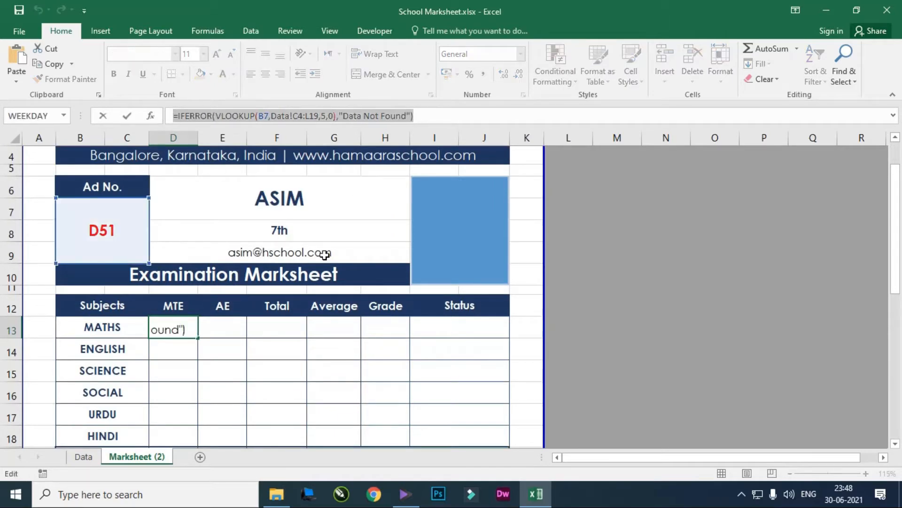
{"action": "left_click", "coordinate": [432, 118]}
{"action": "left_click", "coordinate": [182, 352]}
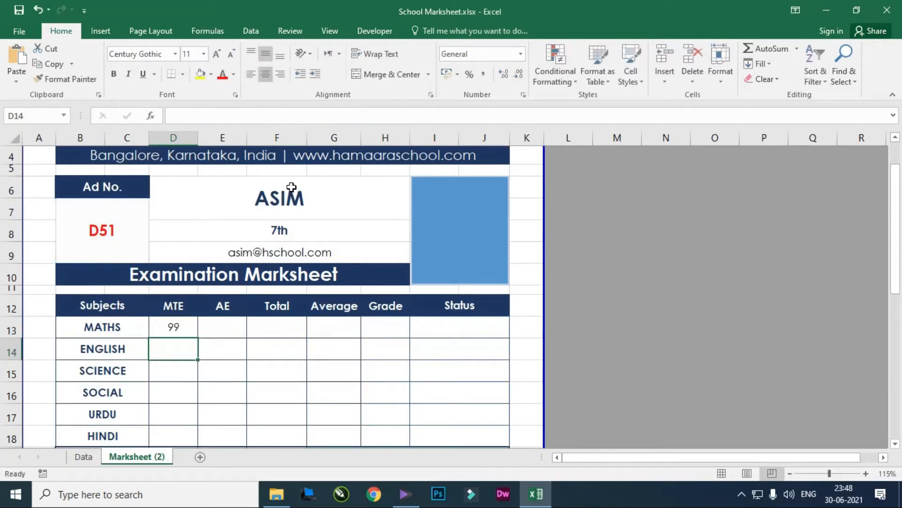
{"action": "left_click", "coordinate": [312, 118]}
{"action": "key", "text": "ctrl+v"}
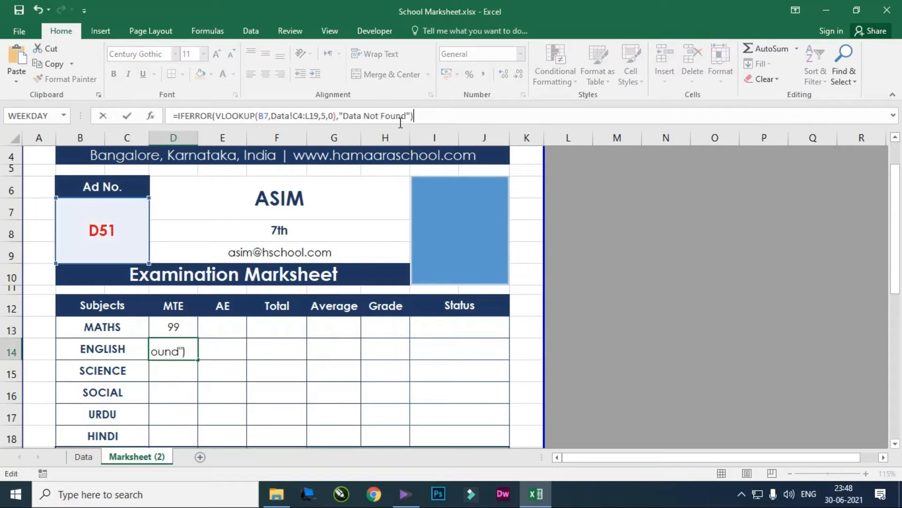
- Set the VLOOKUP column index in the English MTE formula in D14 to 6
{"action": "left_click", "coordinate": [327, 116]}
{"action": "key", "text": "BackSpace"}
{"action": "type", "text": "6"}
{"action": "key", "text": "Return"}
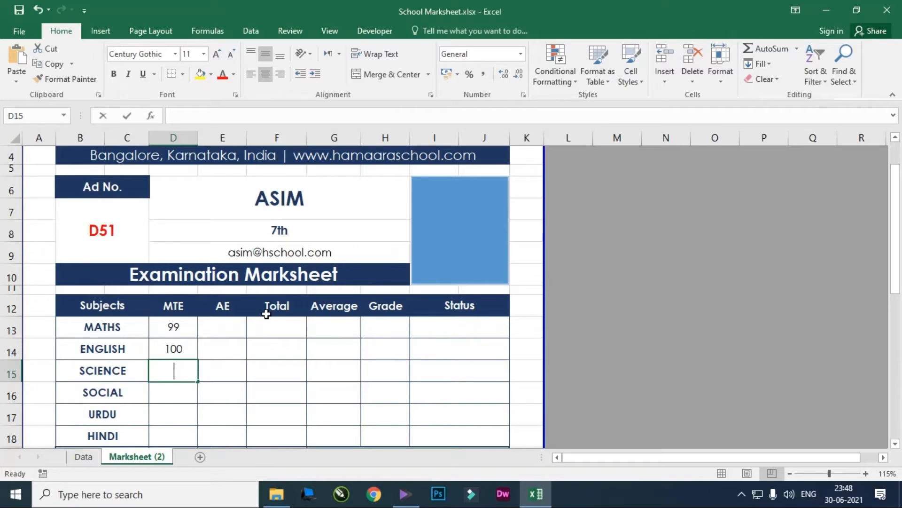
- Begin an IFERROR formula in the Science MTE cell D15
{"action": "type", "text": "=IFERROR("}
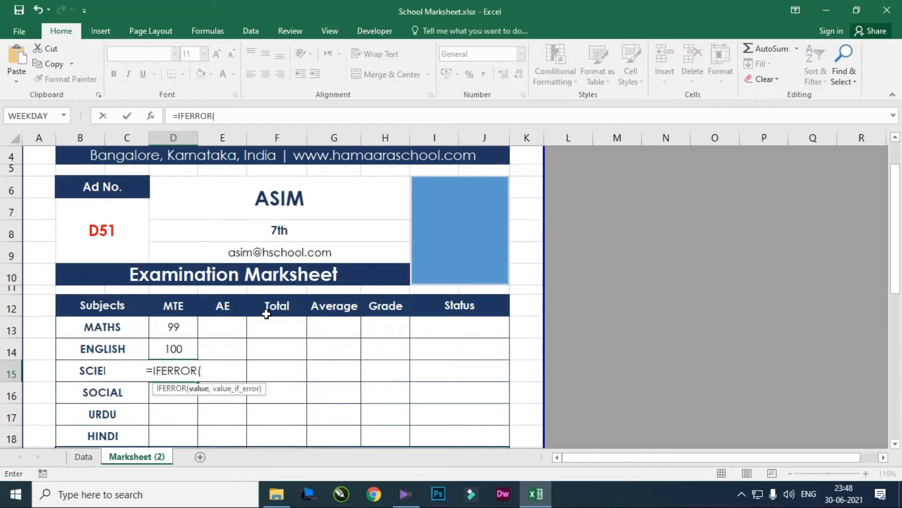
{"action": "left_click", "coordinate": [107, 235]}
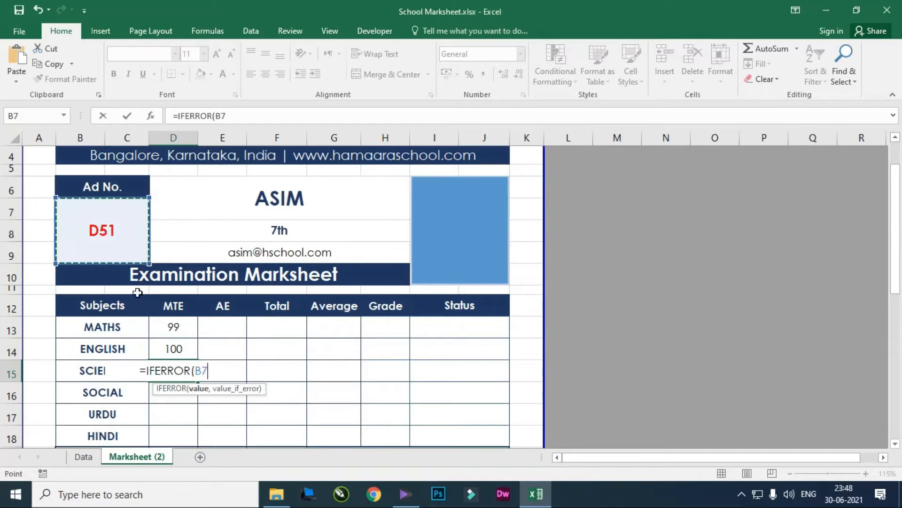
{"action": "type", "text": ","}
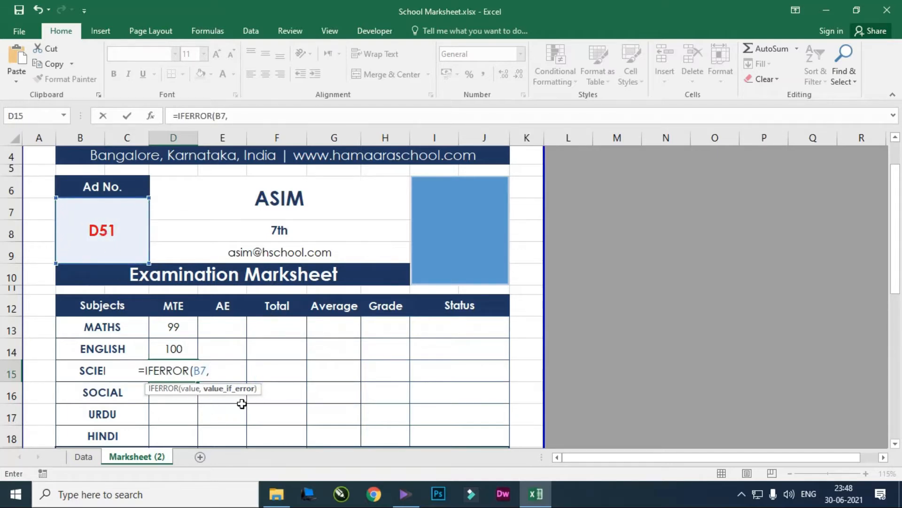
{"action": "key", "text": "BackSpace"}
{"action": "key", "text": "BackSpace"}
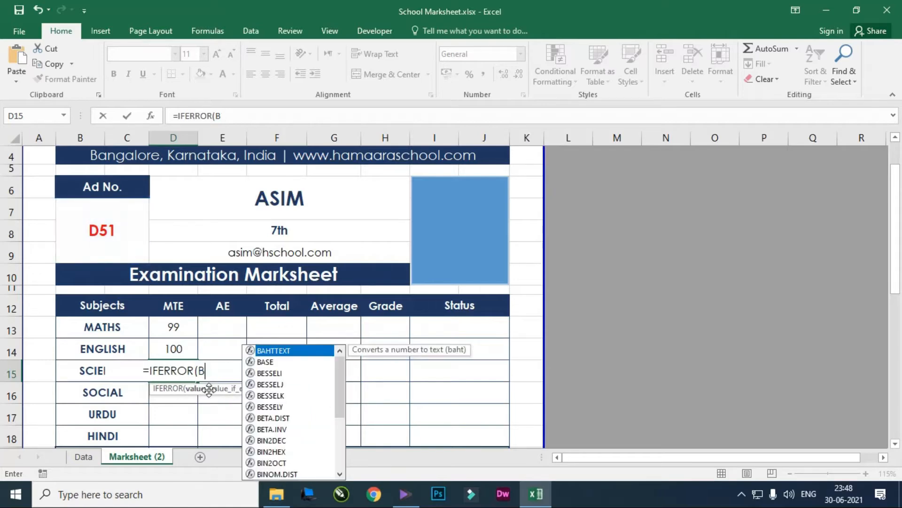
{"action": "key", "text": "BackSpace"}
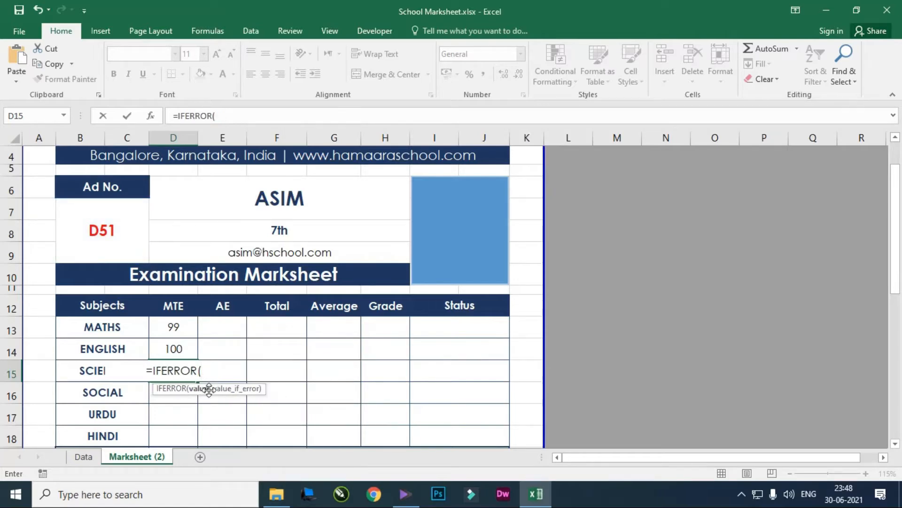
- Nest a VLOOKUP in the Science MTE formula with lookup value B7 and the Data sheet range C4:L19 as table array
{"action": "type", "text": "vl"}
{"action": "double_click", "coordinate": [211, 399]}
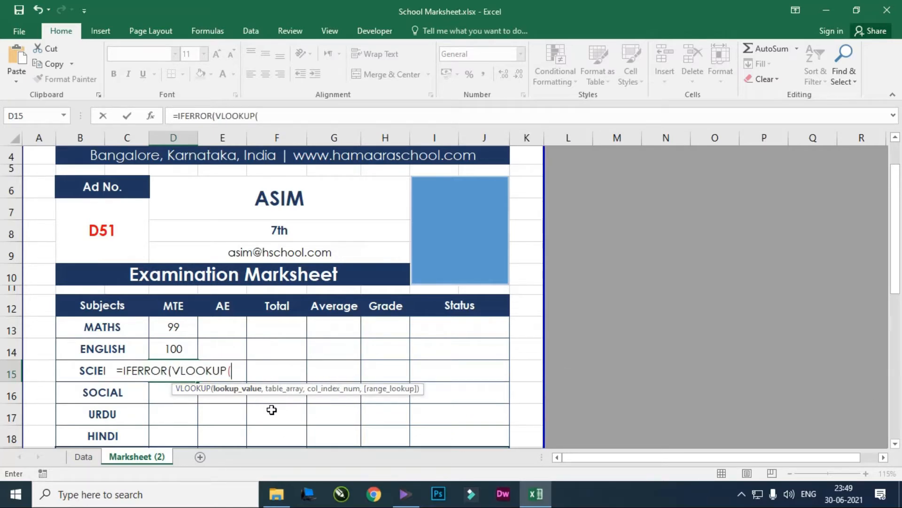
{"action": "left_click", "coordinate": [118, 226]}
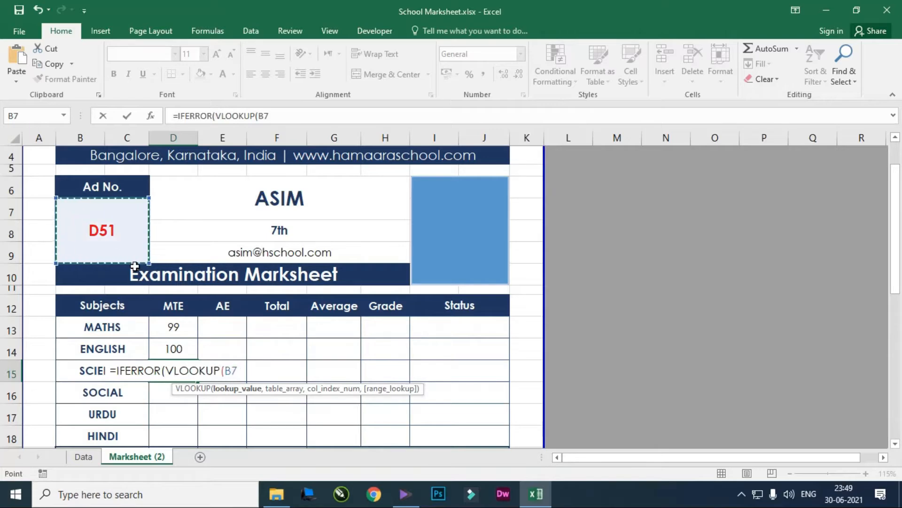
{"action": "type", "text": ","}
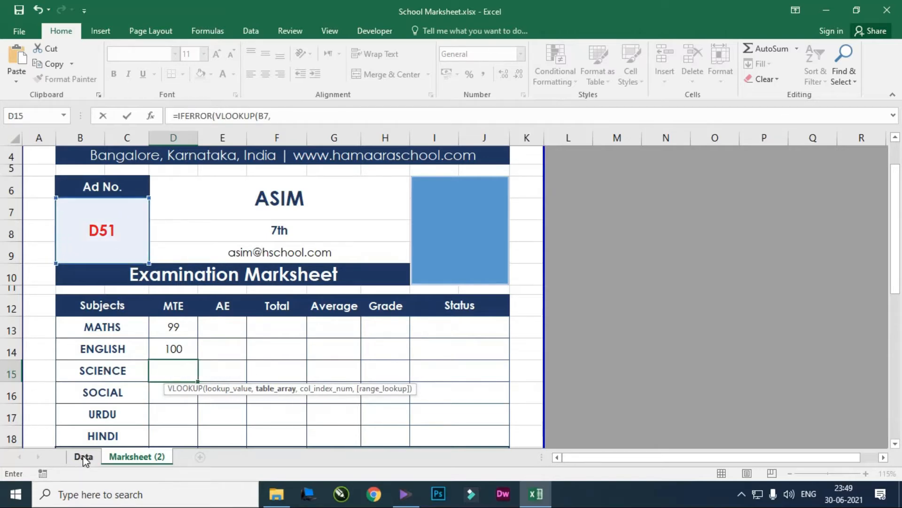
{"action": "left_click", "coordinate": [83, 455]}
{"action": "left_click_drag", "start_coordinate": [118, 219], "coordinate": [566, 415]}
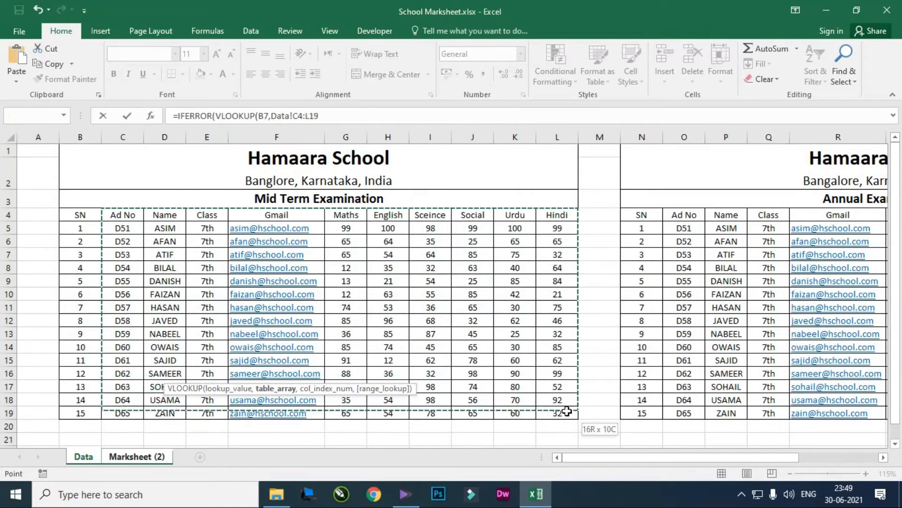
{"action": "left_click", "coordinate": [352, 119]}
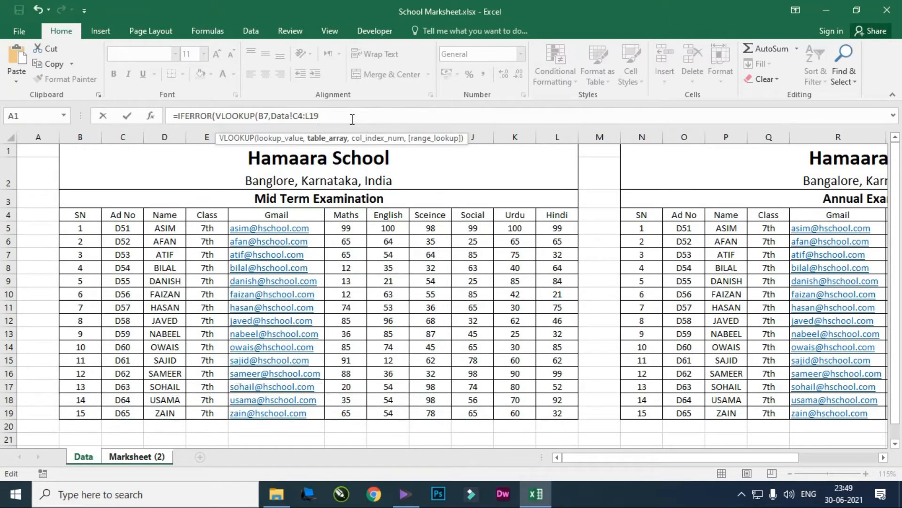
- Complete the Science MTE formula with column index 7, range lookup 0 and the error text "Data Not Found"
{"action": "type", "text": ","}
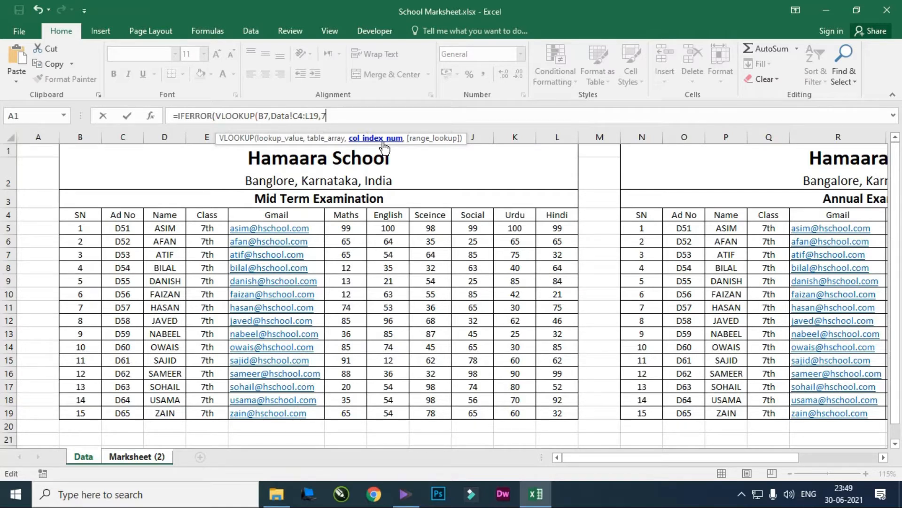
{"action": "type", "text": "7,"}
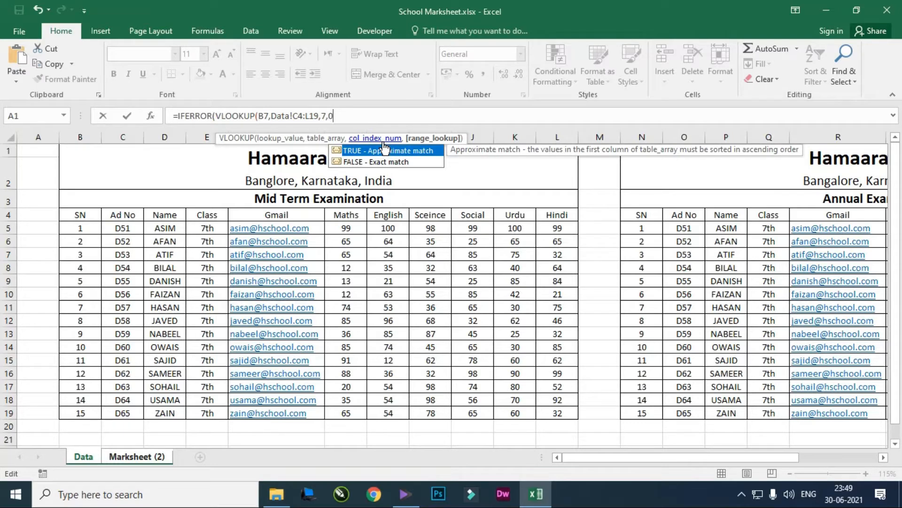
{"action": "type", "text": "0)"}
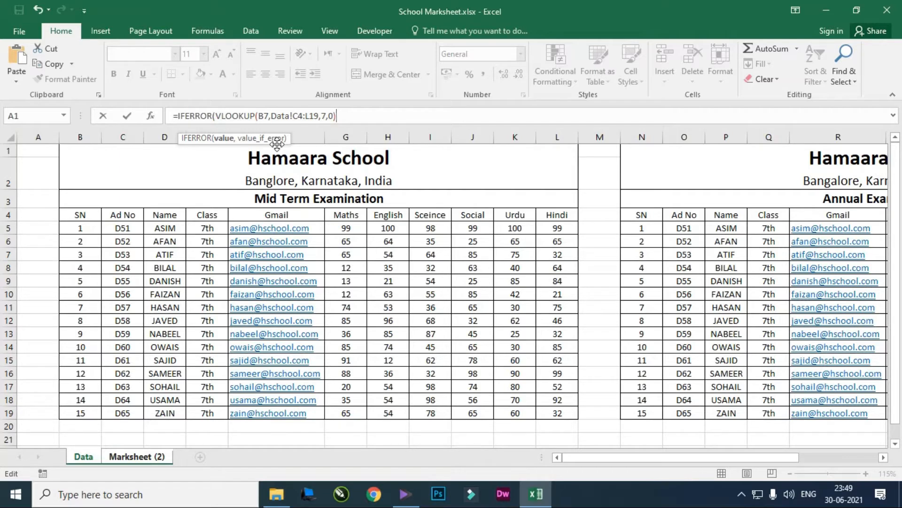
{"action": "type", "text": ",\"Data Not Found\")"}
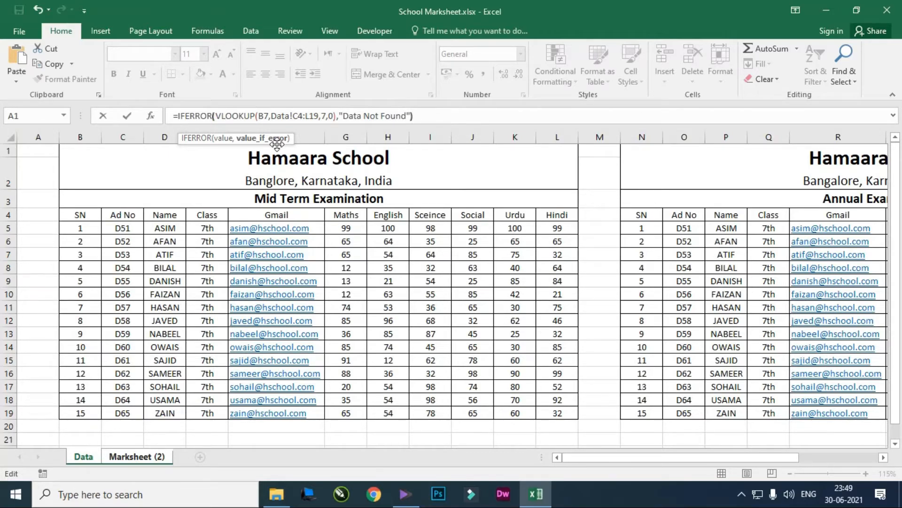
{"action": "key", "text": "Return"}
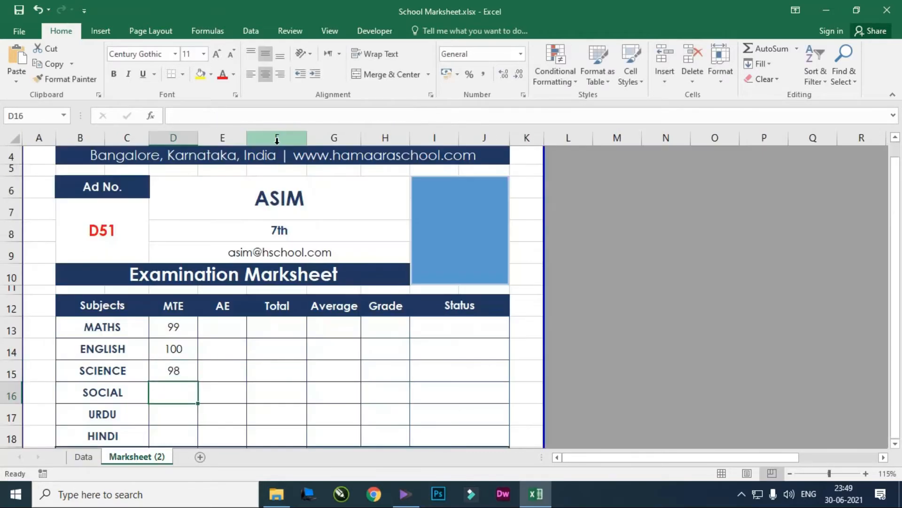
- Compare the Science MTE formula in D15 with D51's Maths, English and Science mid-term marks on the Data sheet
{"action": "left_click", "coordinate": [183, 369]}
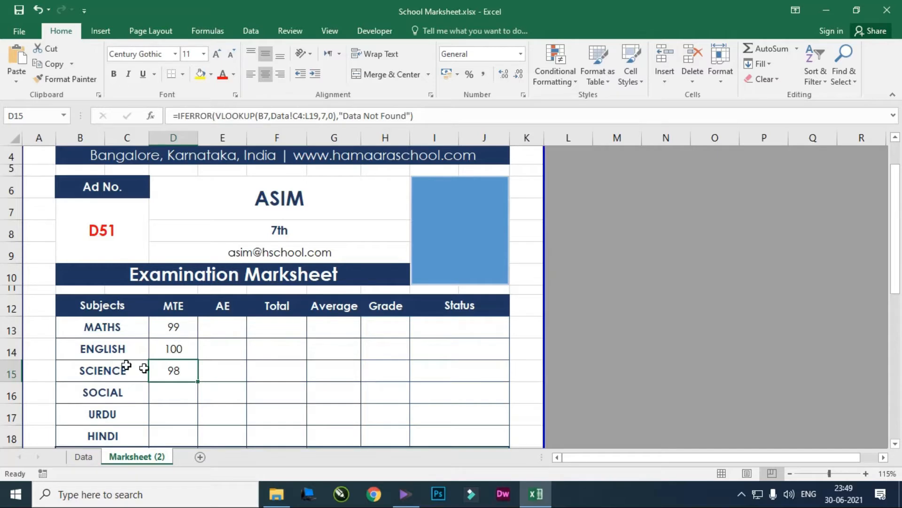
{"action": "left_click", "coordinate": [83, 457]}
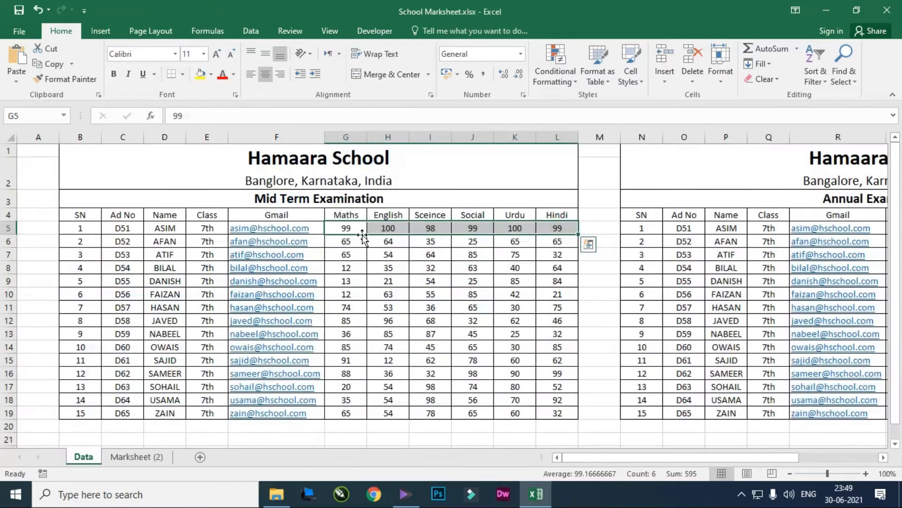
{"action": "left_click", "coordinate": [352, 230]}
{"action": "left_click", "coordinate": [383, 232]}
{"action": "left_click", "coordinate": [420, 232]}
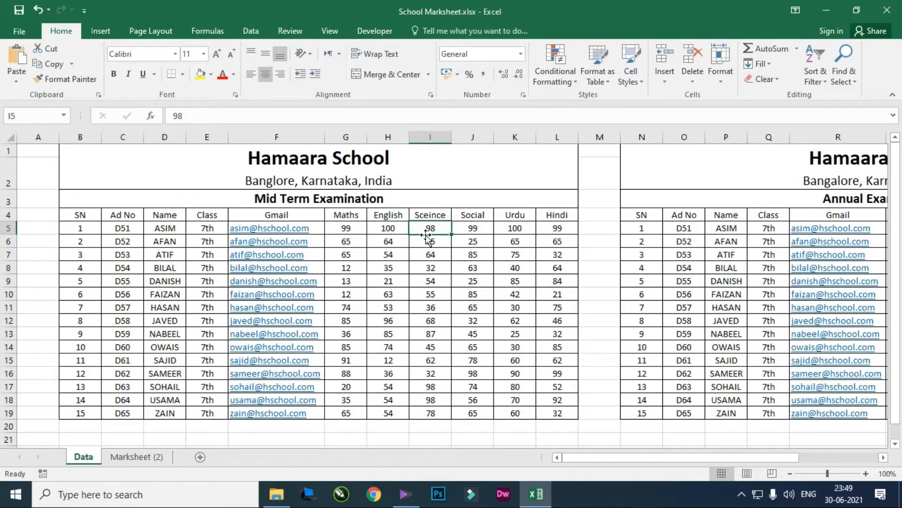
{"action": "left_click", "coordinate": [136, 457]}
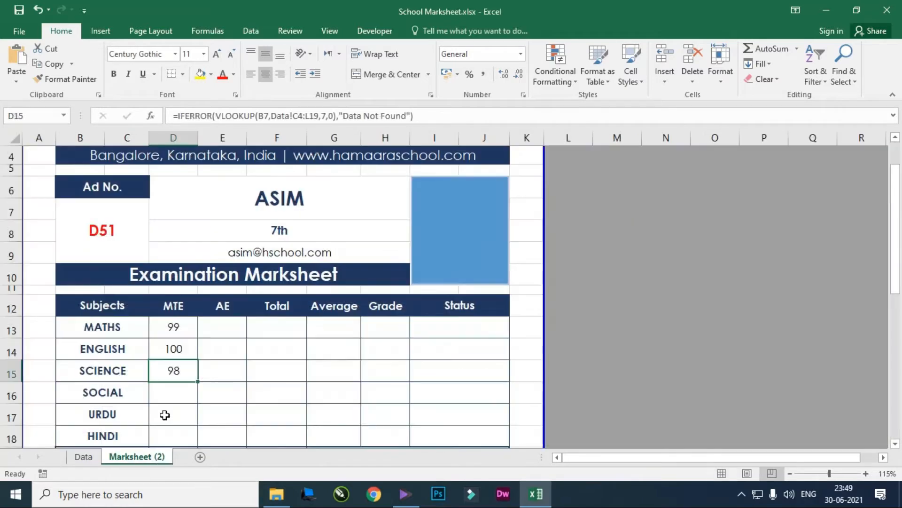
- Copy the formula text from the Science MTE cell D15 into the Social MTE cell D16
{"action": "left_click", "coordinate": [173, 389]}
{"action": "left_click", "coordinate": [177, 371]}
{"action": "left_click_drag", "start_coordinate": [438, 116], "coordinate": [172, 116]}
{"action": "key", "text": "ctrl+c"}
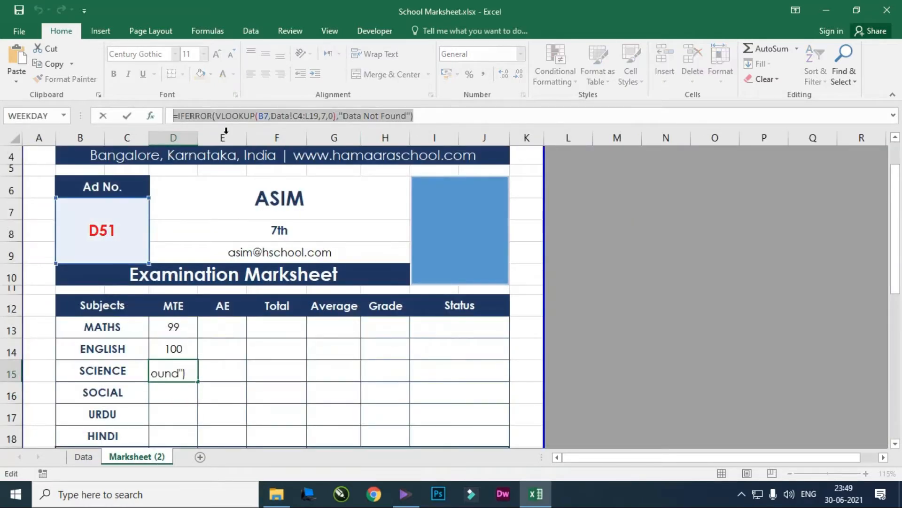
{"action": "key", "text": "End"}
{"action": "left_click", "coordinate": [186, 387]}
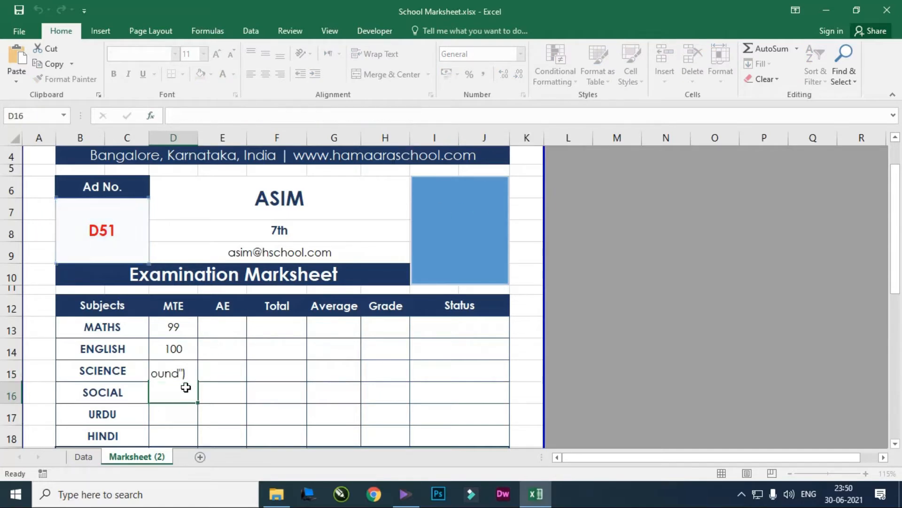
{"action": "left_click", "coordinate": [397, 116]}
{"action": "key", "text": "ctrl+v"}
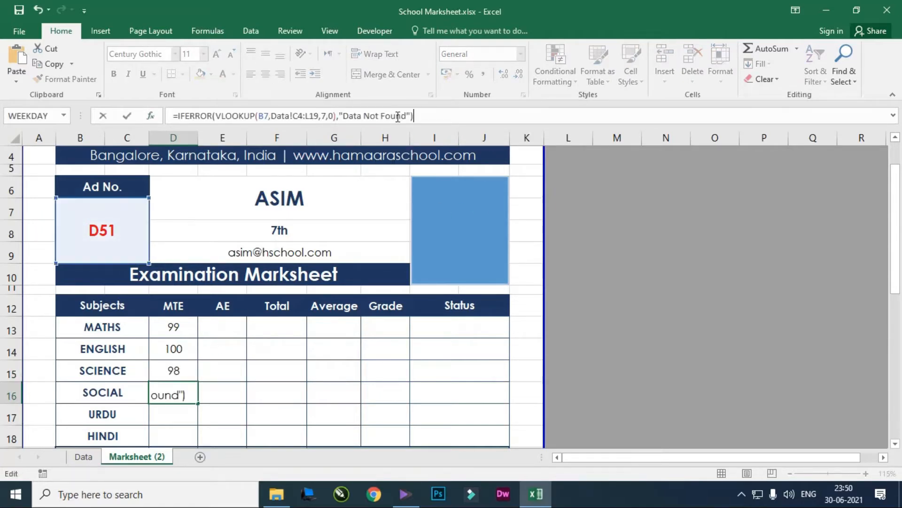
- Set the VLOOKUP column index in the Social MTE formula in D16 to 8
{"action": "left_click", "coordinate": [328, 116]}
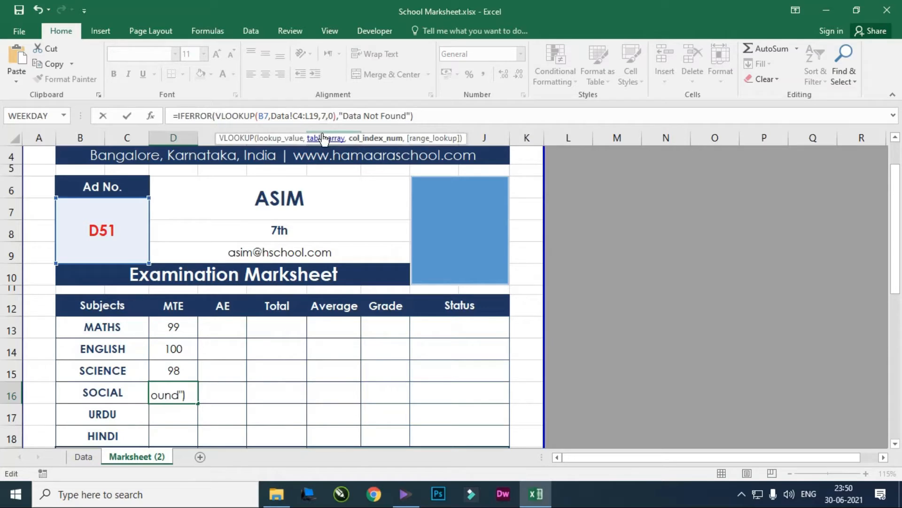
{"action": "key", "text": "BackSpace"}
{"action": "type", "text": "8"}
{"action": "key", "text": "Return"}
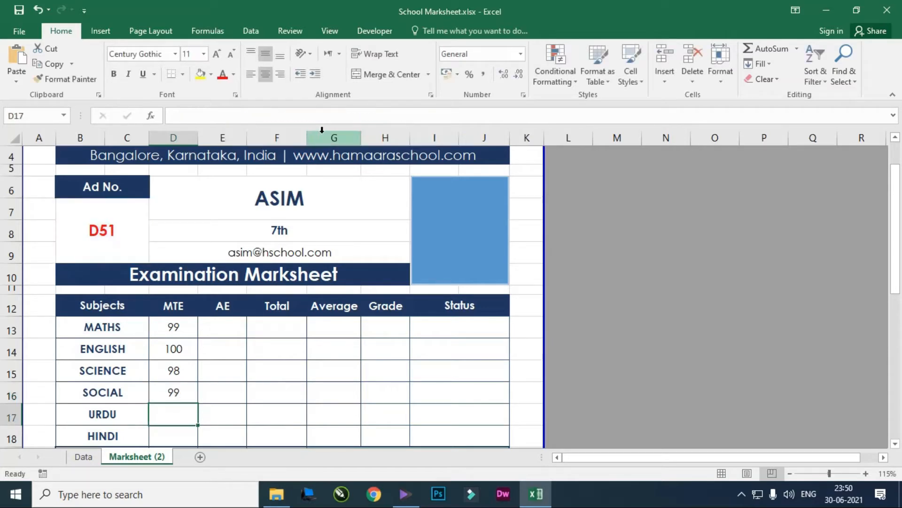
- Paste the copied IFERROR VLOOKUP formula into the Urdu MTE cell D17 and set its column index to 9
{"action": "scroll", "coordinate": [193, 357], "scroll_direction": "down", "scroll_amount": 2}
{"action": "scroll", "coordinate": [192, 357], "scroll_direction": "up", "scroll_amount": 1}
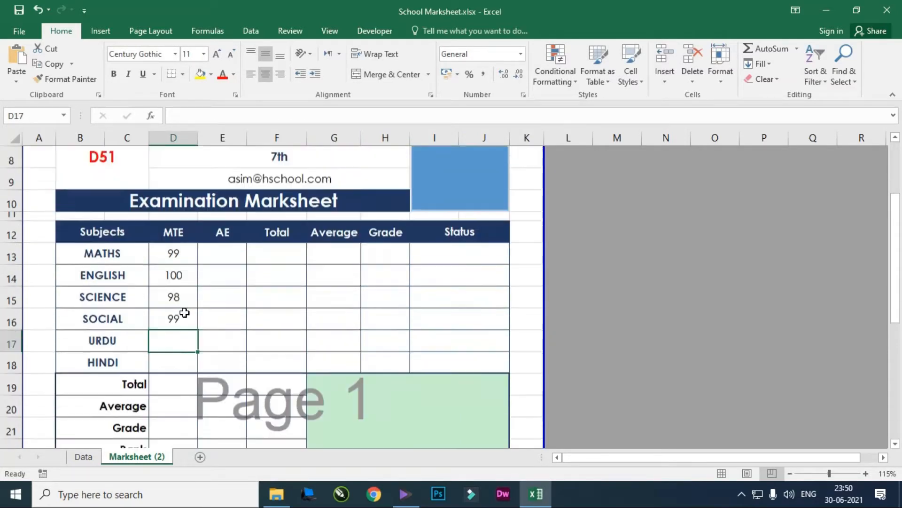
{"action": "left_click", "coordinate": [337, 114]}
{"action": "key", "text": "ctrl+v"}
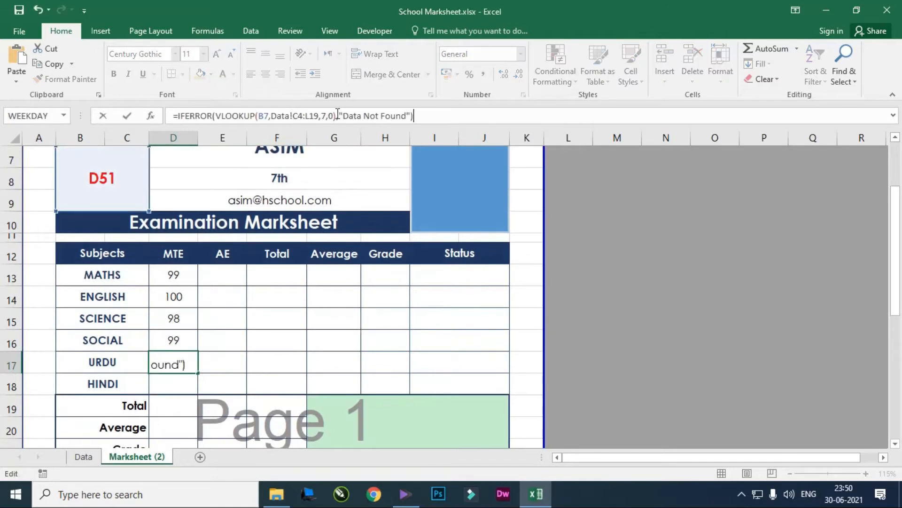
{"action": "left_click", "coordinate": [326, 116]}
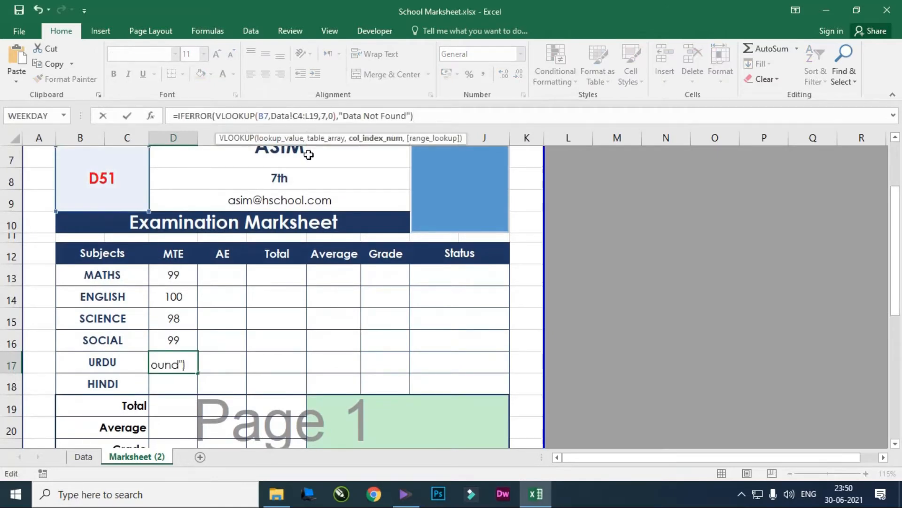
{"action": "key", "text": "BackSpace"}
{"action": "type", "text": "9"}
{"action": "key", "text": "Return"}
- Paste the copied IFERROR VLOOKUP formula into the Hindi MTE cell D18 and set its column index to 10
{"action": "left_click", "coordinate": [335, 117]}
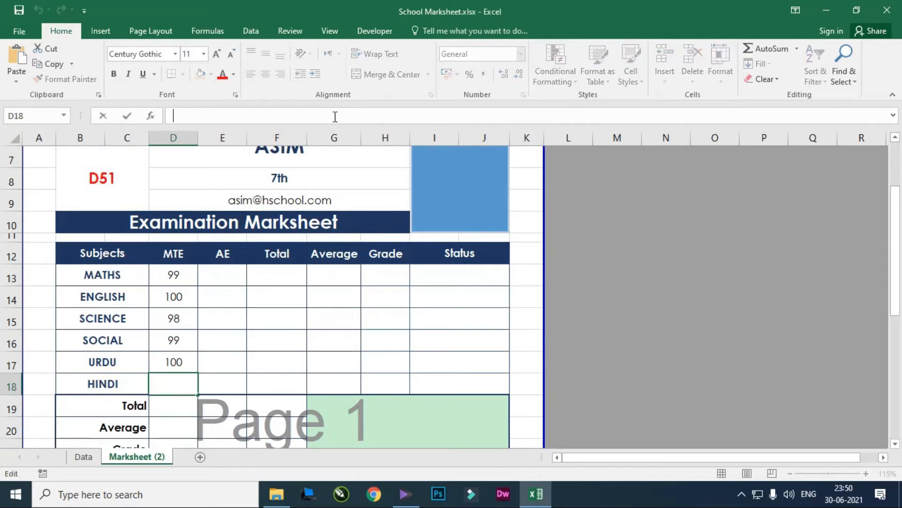
{"action": "key", "text": "ctrl+v"}
{"action": "left_click", "coordinate": [325, 116]}
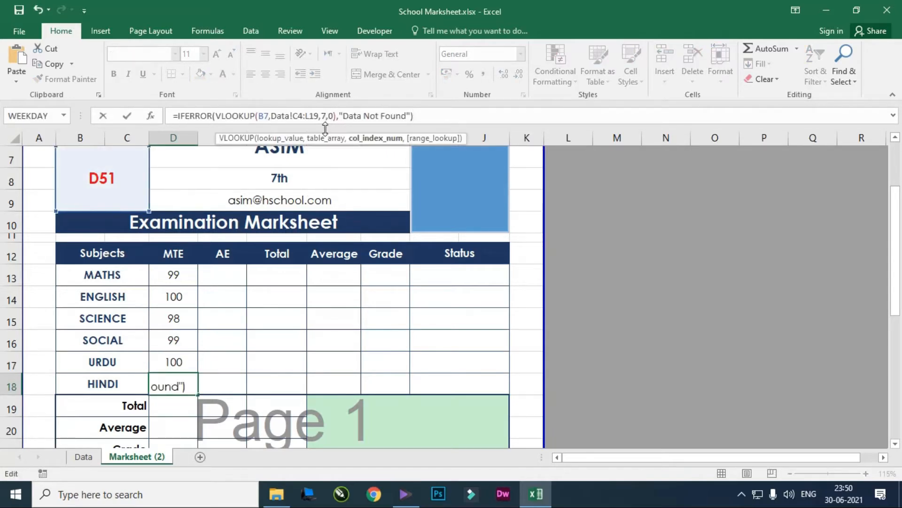
{"action": "key", "text": "BackSpace"}
{"action": "type", "text": "10"}
{"action": "key", "text": "Return"}
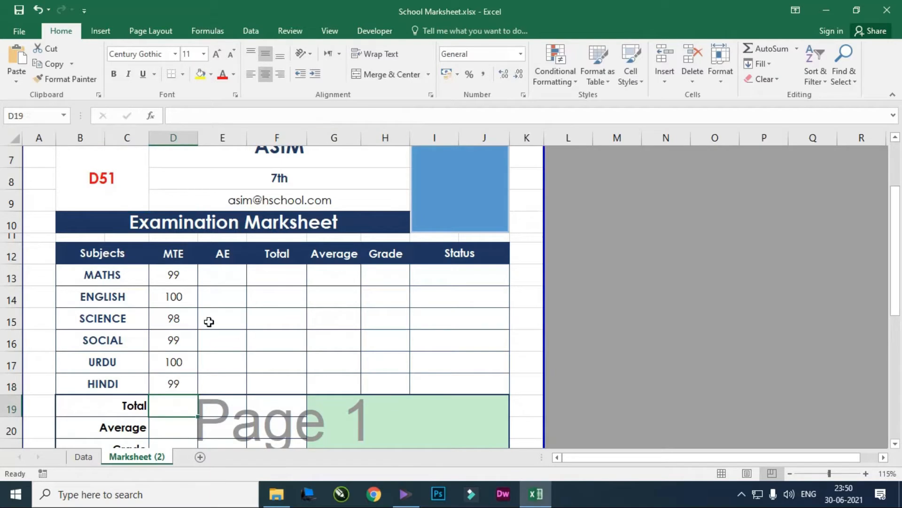
- Check the empty Maths AE cell E13 and inspect the formula in the Maths MTE cell D13
{"action": "left_click", "coordinate": [218, 278]}
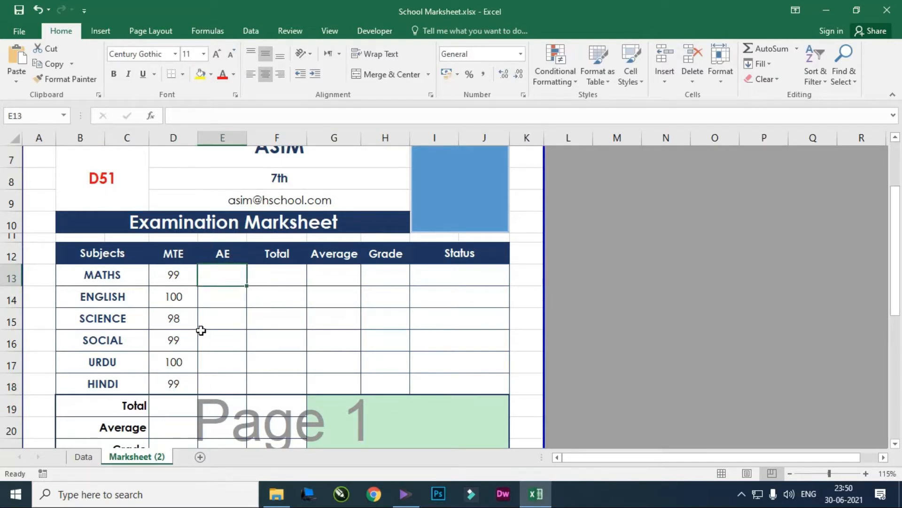
{"action": "scroll", "coordinate": [207, 326], "scroll_direction": "down", "scroll_amount": 1}
{"action": "scroll", "coordinate": [211, 286], "scroll_direction": "up", "scroll_amount": 1}
{"action": "scroll", "coordinate": [361, 186], "scroll_direction": "up", "scroll_amount": 2}
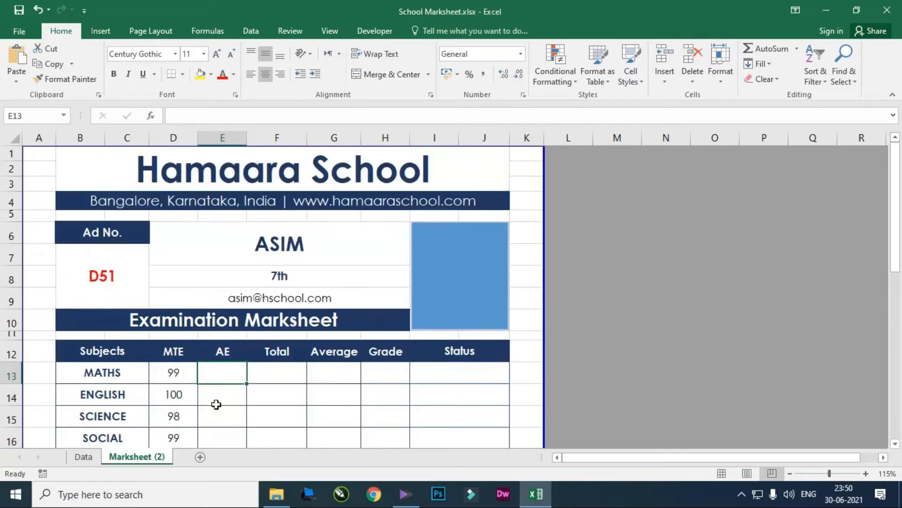
{"action": "left_click", "coordinate": [176, 372]}
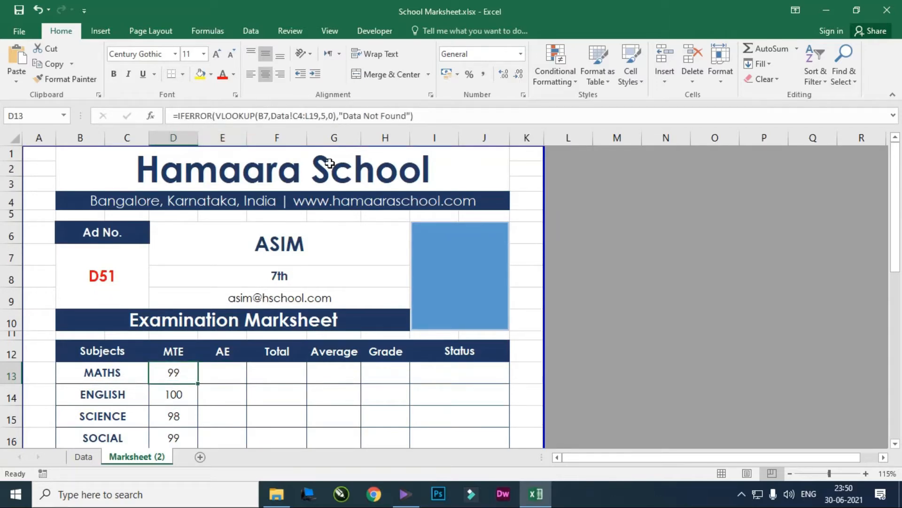
- Examine the Annual Examination table and its subject marks on the Data sheet, and return to the subject rows of the Marksheet (2) sheet
{"action": "left_click", "coordinate": [83, 456]}
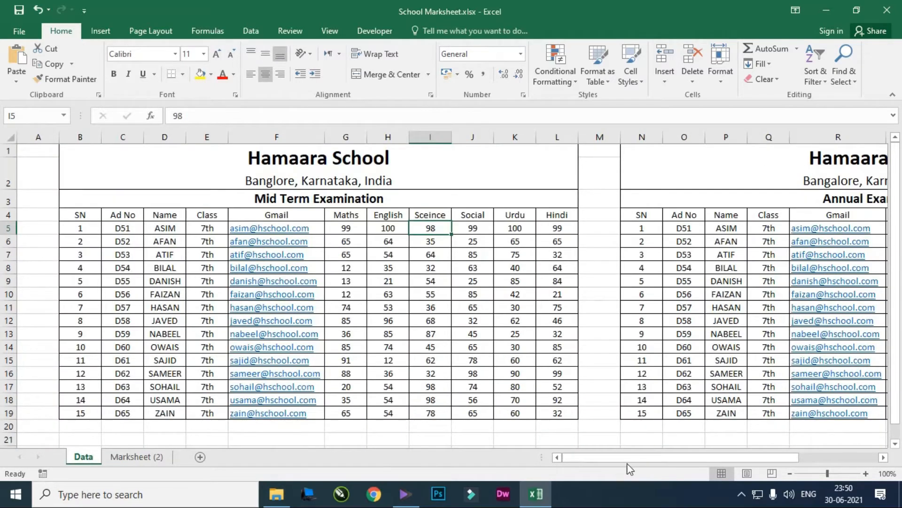
{"action": "left_click_drag", "start_coordinate": [629, 457], "coordinate": [728, 440]}
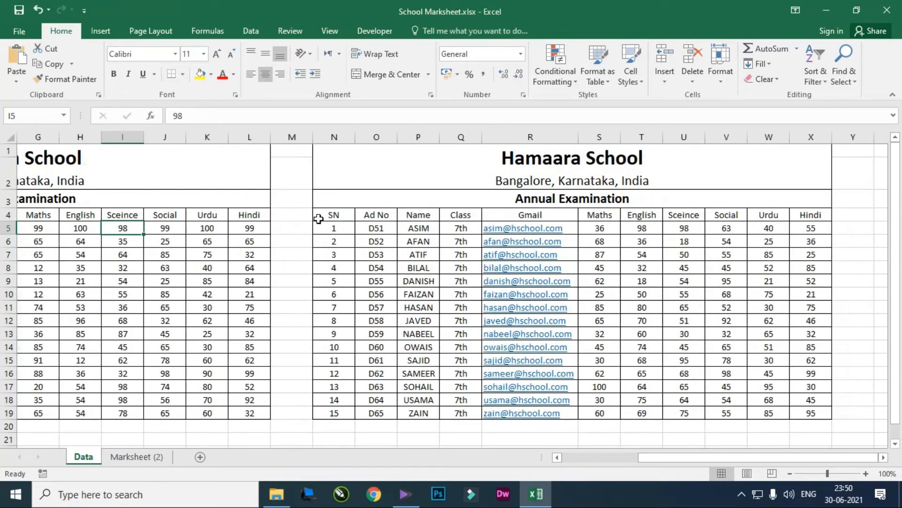
{"action": "left_click_drag", "start_coordinate": [376, 217], "coordinate": [817, 410]}
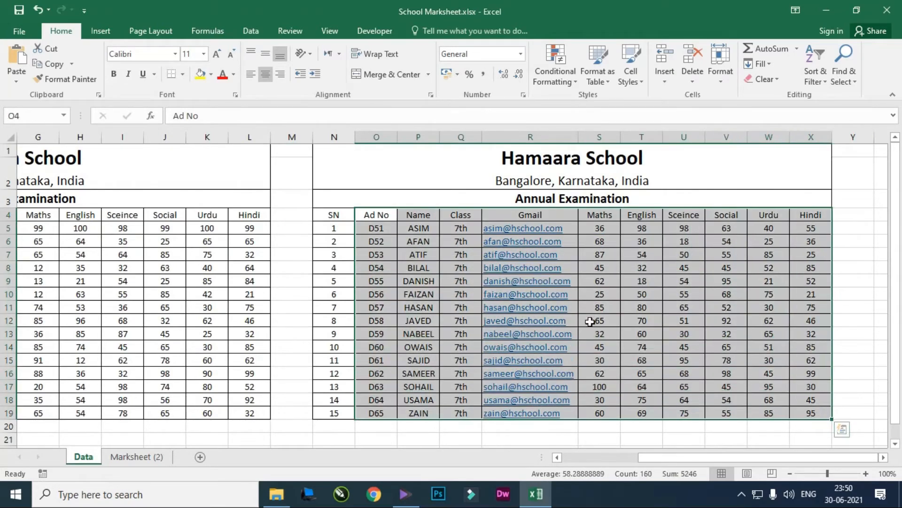
{"action": "left_click", "coordinate": [387, 229]}
{"action": "left_click_drag", "start_coordinate": [382, 218], "coordinate": [830, 413]}
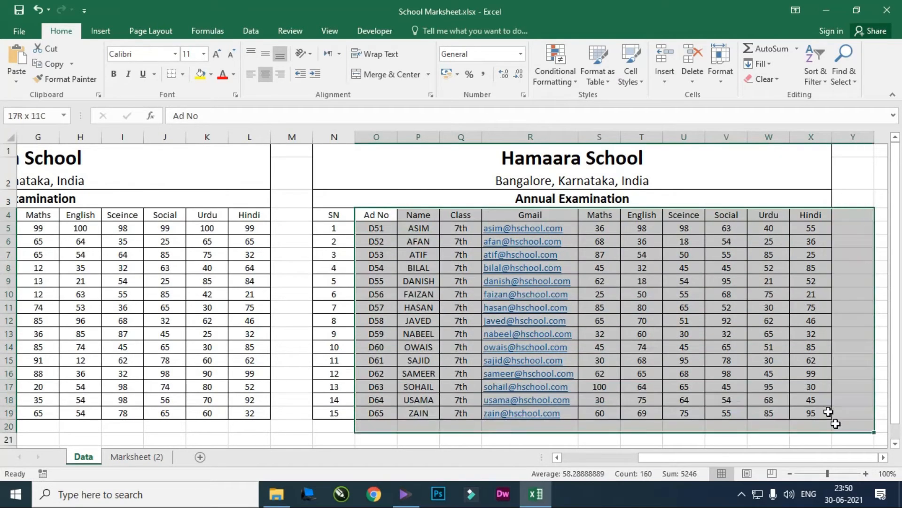
{"action": "left_click_drag", "start_coordinate": [600, 228], "coordinate": [825, 412]}
{"action": "left_click", "coordinate": [792, 307]}
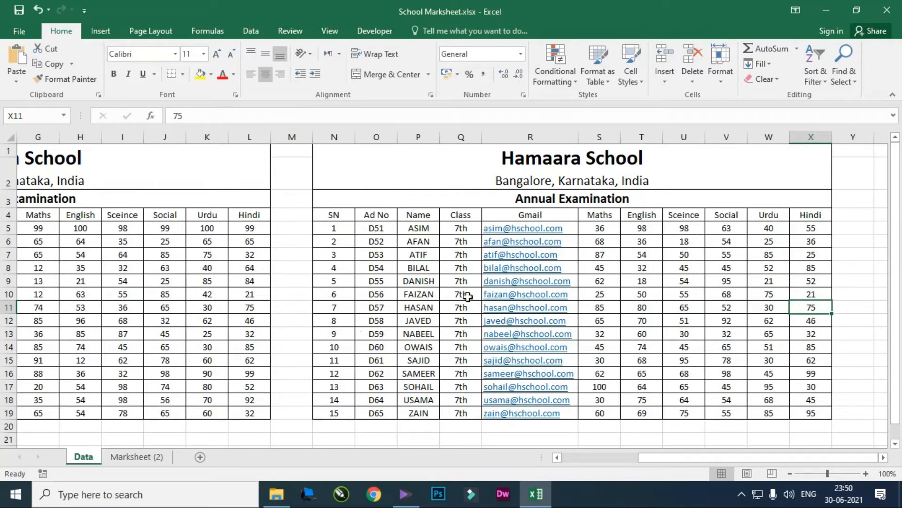
{"action": "left_click", "coordinate": [643, 229]}
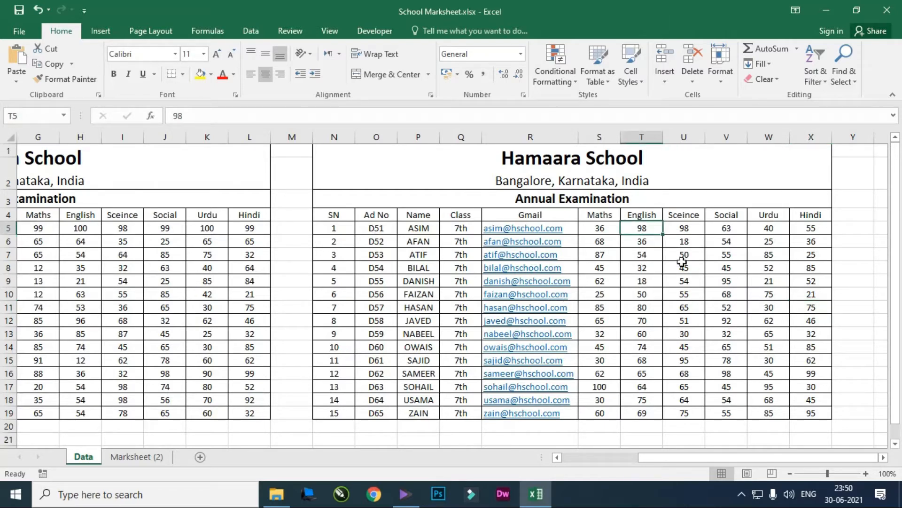
{"action": "left_click_drag", "start_coordinate": [682, 457], "coordinate": [593, 458]}
{"action": "left_click", "coordinate": [130, 457]}
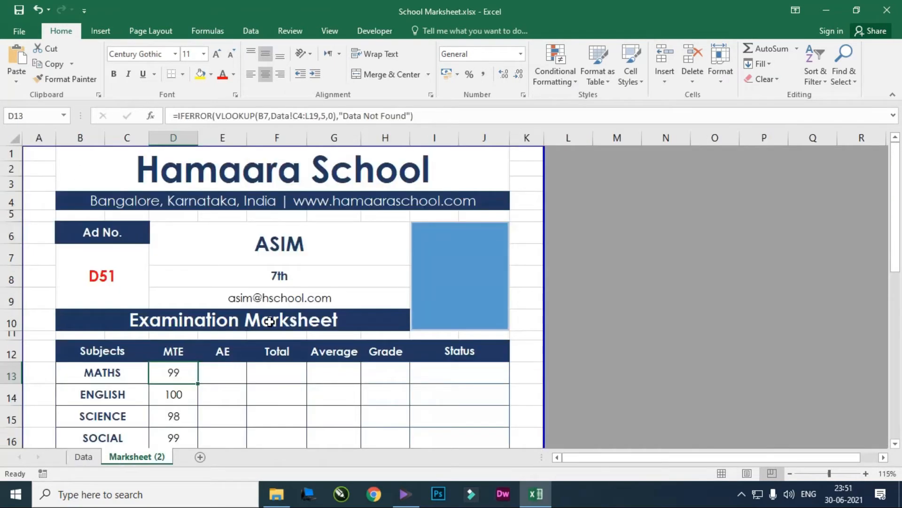
{"action": "scroll", "coordinate": [172, 291], "scroll_direction": "down", "scroll_amount": 2}
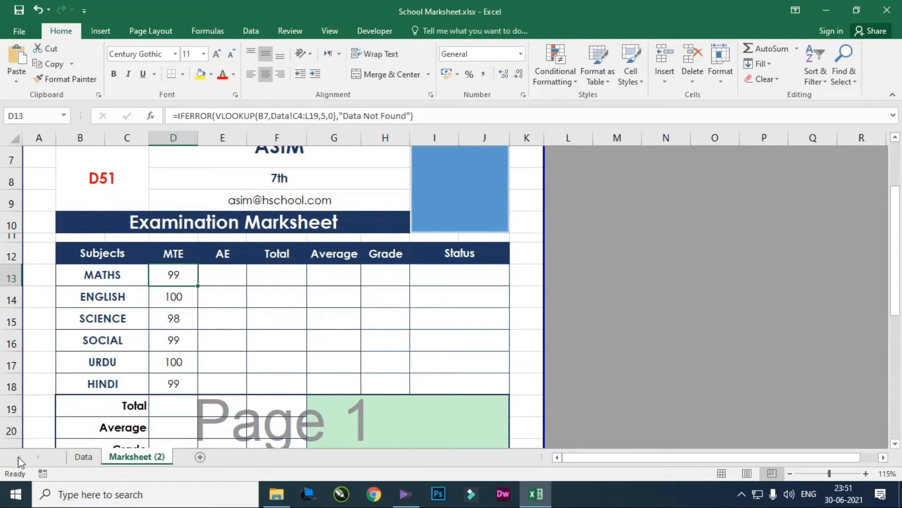
- Set the first student's mid-term Maths mark in G5 of the Data sheet to 55 and check it on the marksheet
{"action": "left_click", "coordinate": [84, 458]}
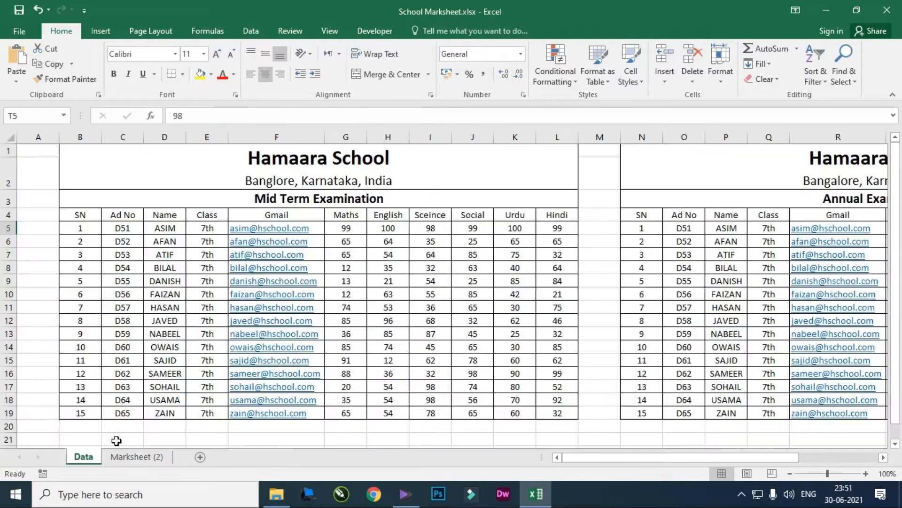
{"action": "left_click", "coordinate": [346, 230]}
{"action": "type", "text": "5"}
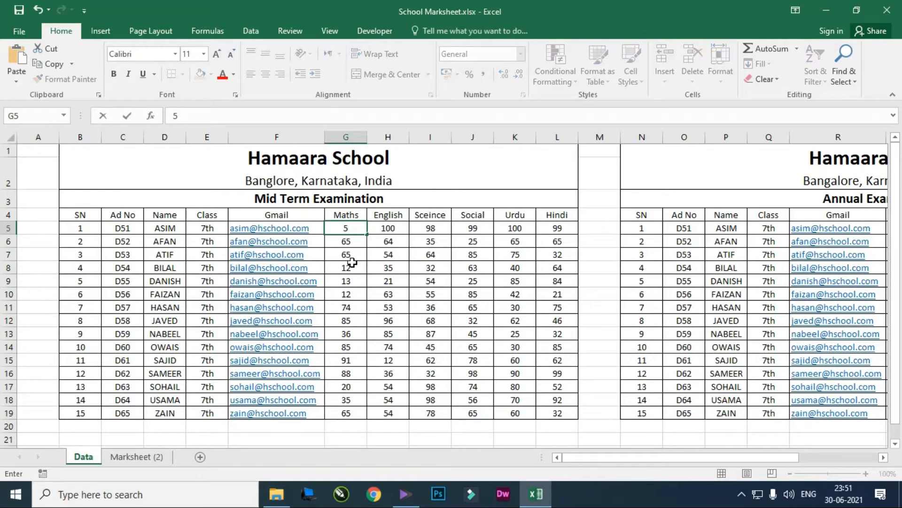
{"action": "type", "text": "5"}
{"action": "key", "text": "Return"}
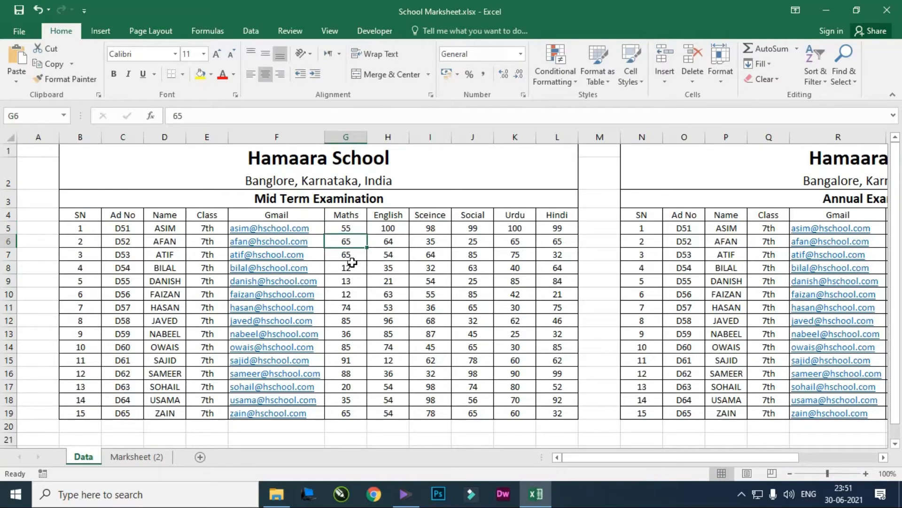
{"action": "left_click", "coordinate": [150, 455]}
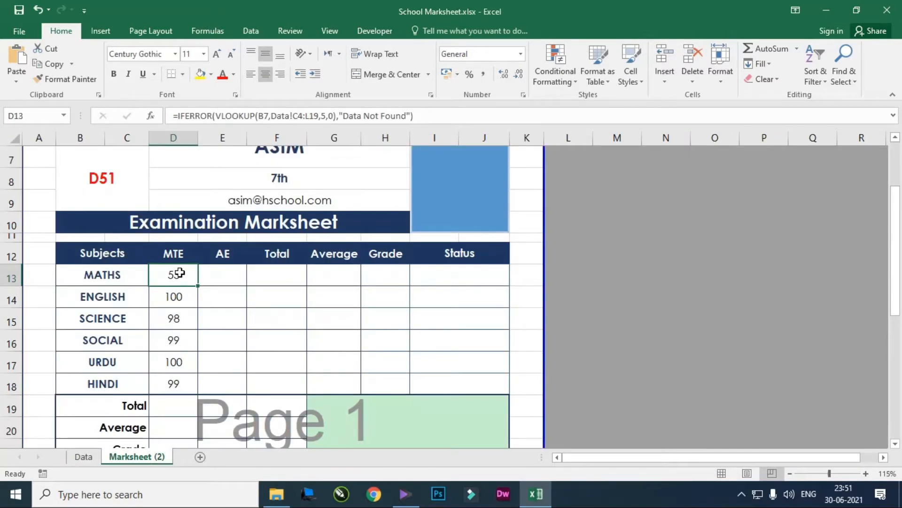
- Change the first student's mid-term Maths mark on the Data sheet to 1000 and check the marksheet's MTE column
{"action": "left_click", "coordinate": [89, 460]}
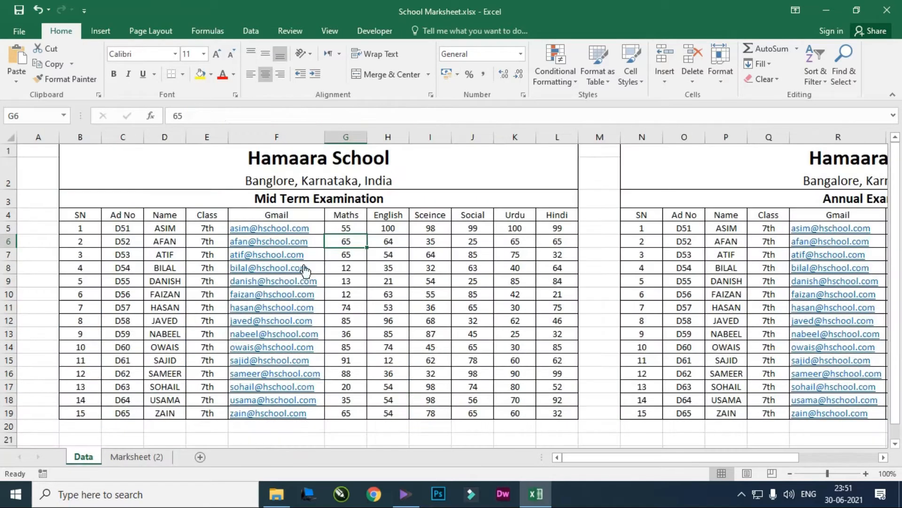
{"action": "left_click", "coordinate": [350, 233]}
{"action": "type", "text": "1000"}
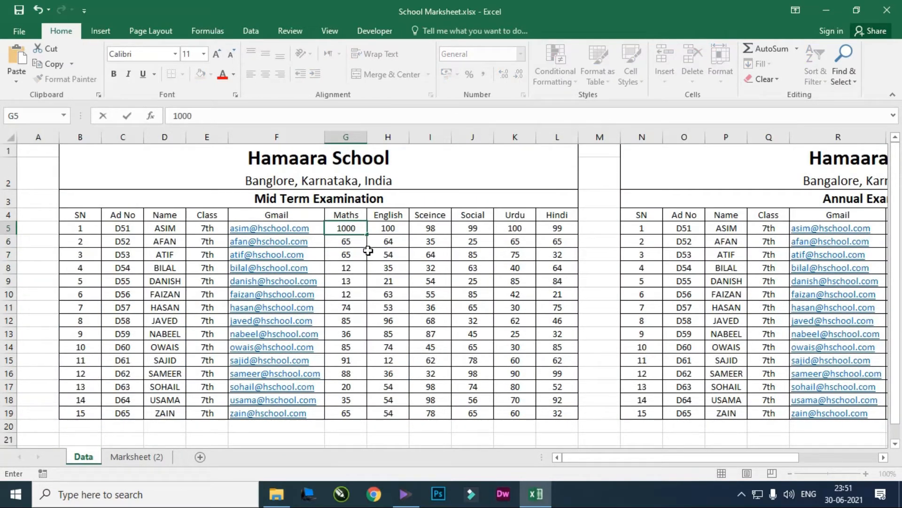
{"action": "key", "text": "Return"}
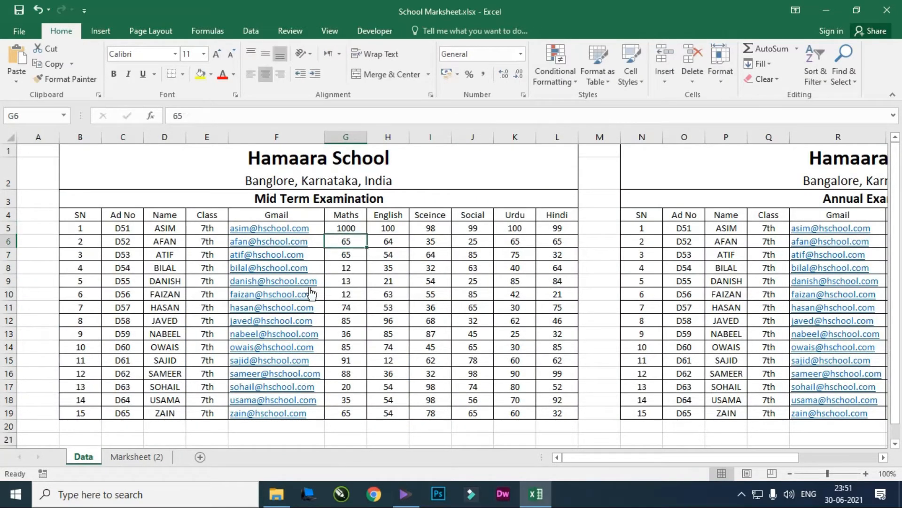
{"action": "left_click", "coordinate": [131, 456]}
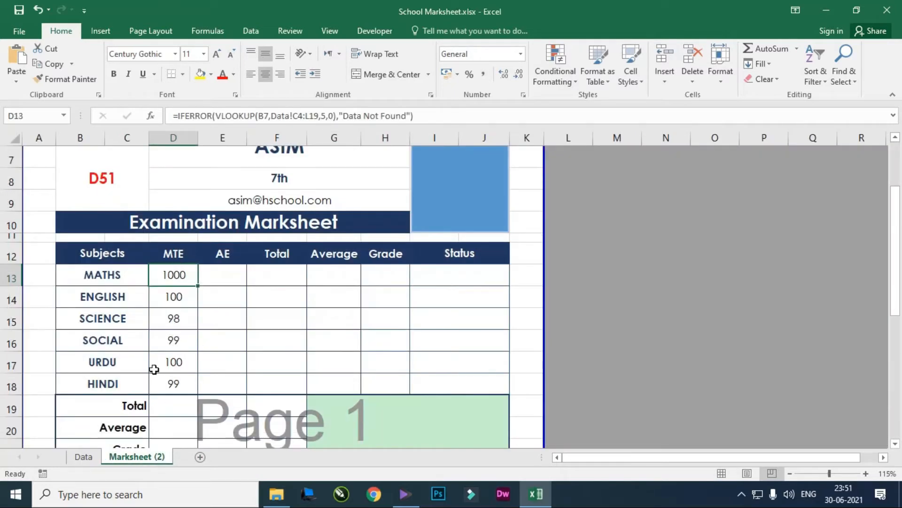
- Enter 86 as the first student's mid-term Maths mark in G5 of the Data sheet and return to the marksheet
{"action": "left_click", "coordinate": [84, 457]}
{"action": "left_click", "coordinate": [342, 230]}
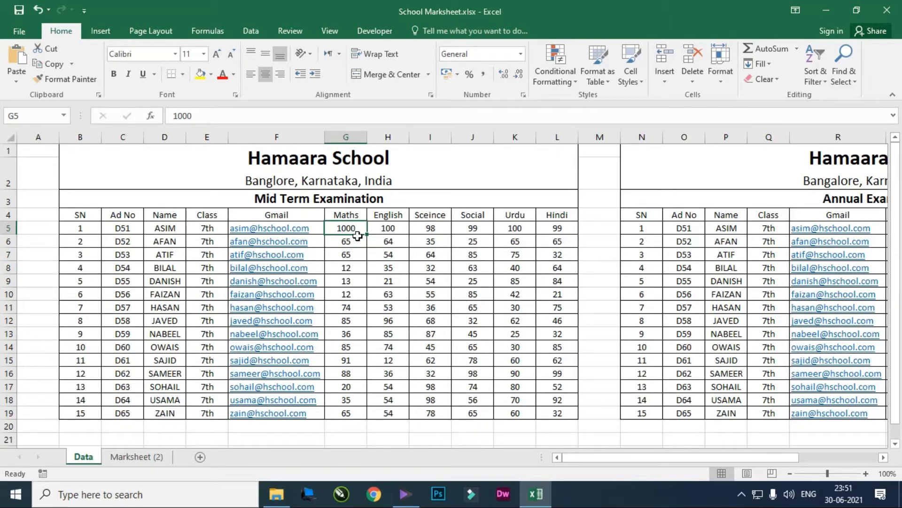
{"action": "type", "text": "86"}
{"action": "key", "text": "Return"}
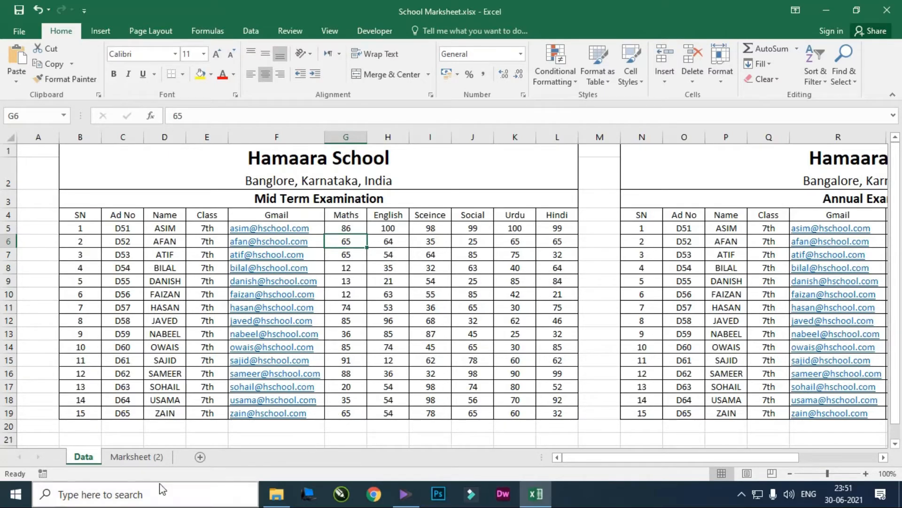
{"action": "left_click", "coordinate": [136, 456]}
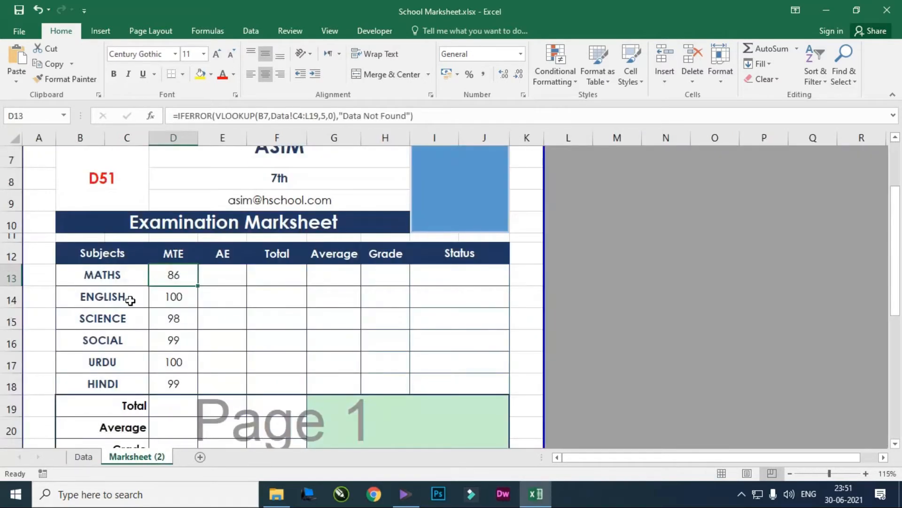
- Copy the text of the IFERROR/VLOOKUP formula from the Maths MTE cell D13 into the Maths AE cell E13
{"action": "left_click", "coordinate": [228, 280]}
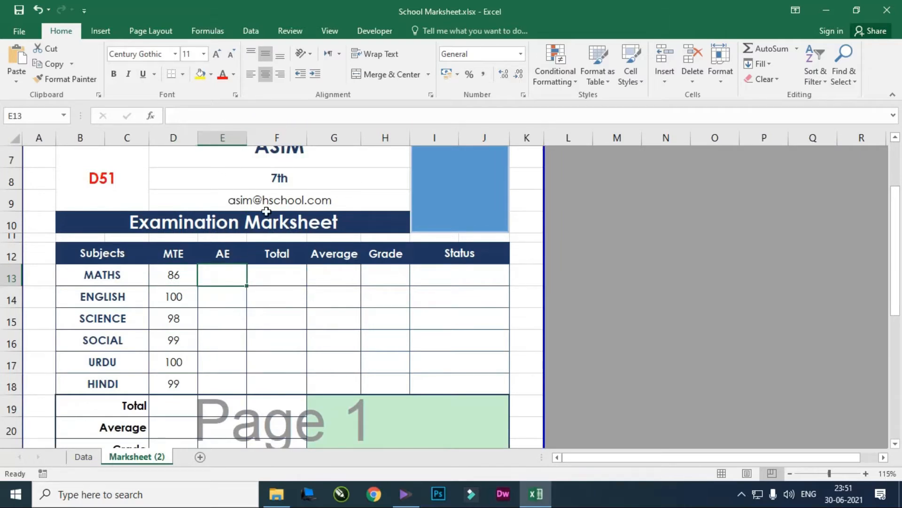
{"action": "scroll", "coordinate": [281, 283], "scroll_direction": "up", "scroll_amount": 2}
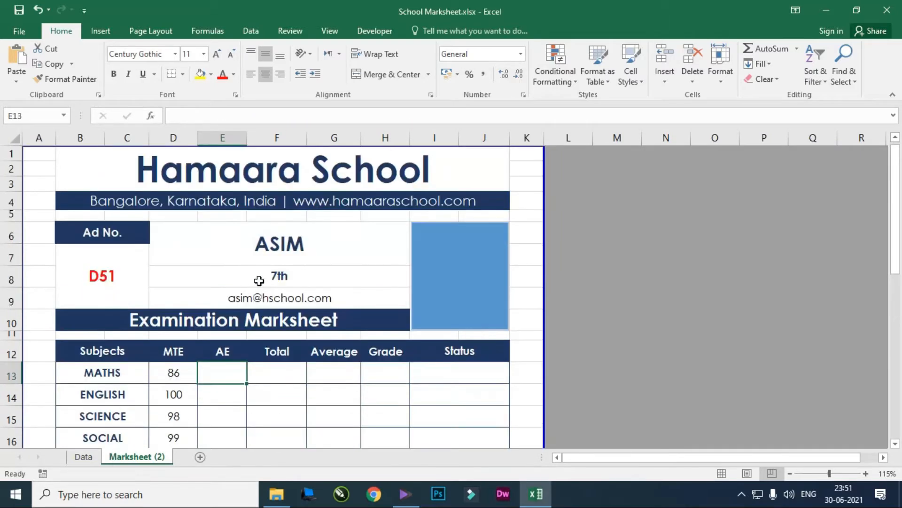
{"action": "left_click", "coordinate": [183, 376]}
{"action": "left_click_drag", "start_coordinate": [419, 116], "coordinate": [170, 109]}
{"action": "key", "text": "ctrl+c"}
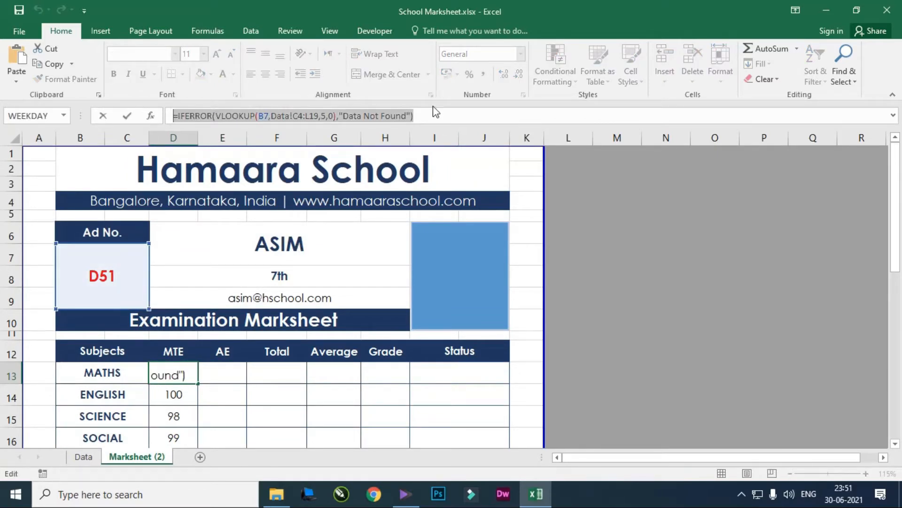
{"action": "left_click", "coordinate": [440, 117]}
{"action": "left_click", "coordinate": [232, 375]}
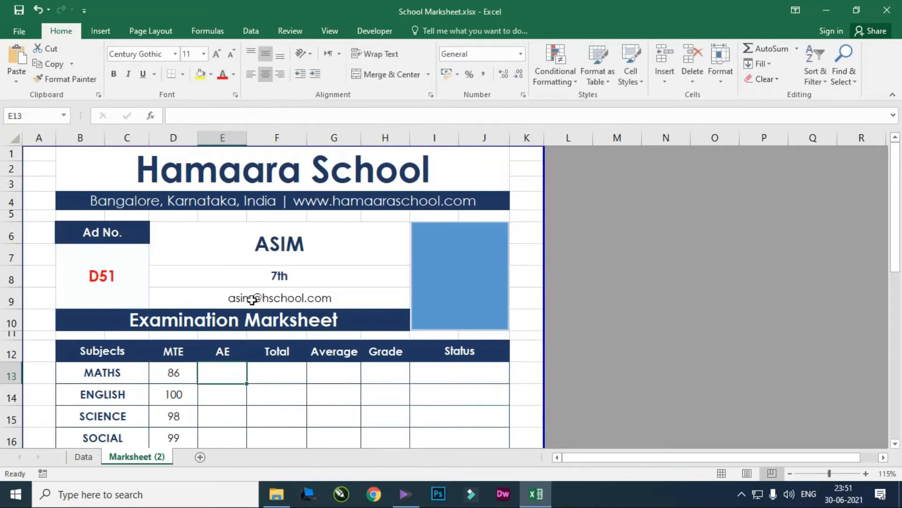
{"action": "left_click", "coordinate": [257, 117]}
{"action": "key", "text": "ctrl+v"}
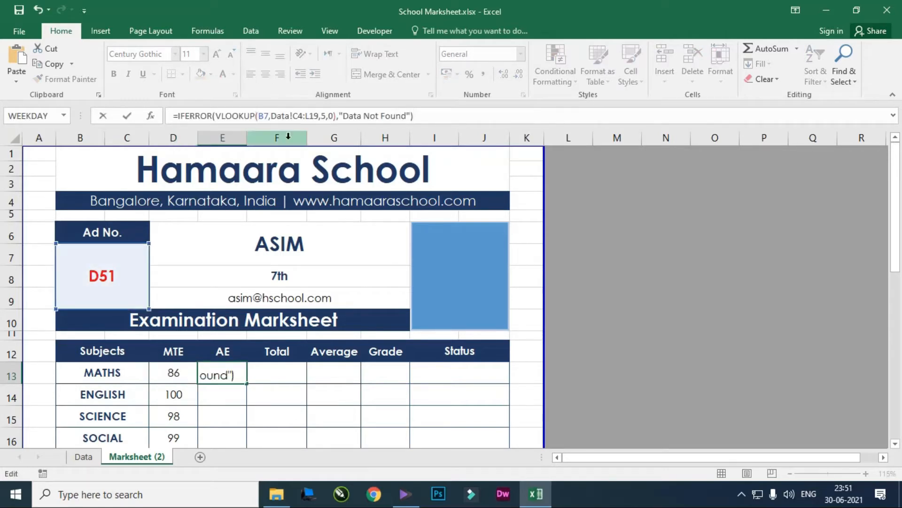
- Replace the VLOOKUP table array in E13 with the Annual Examination range Data!O4:X19, keeping column index 5, and commit the formula
{"action": "left_click", "coordinate": [266, 119]}
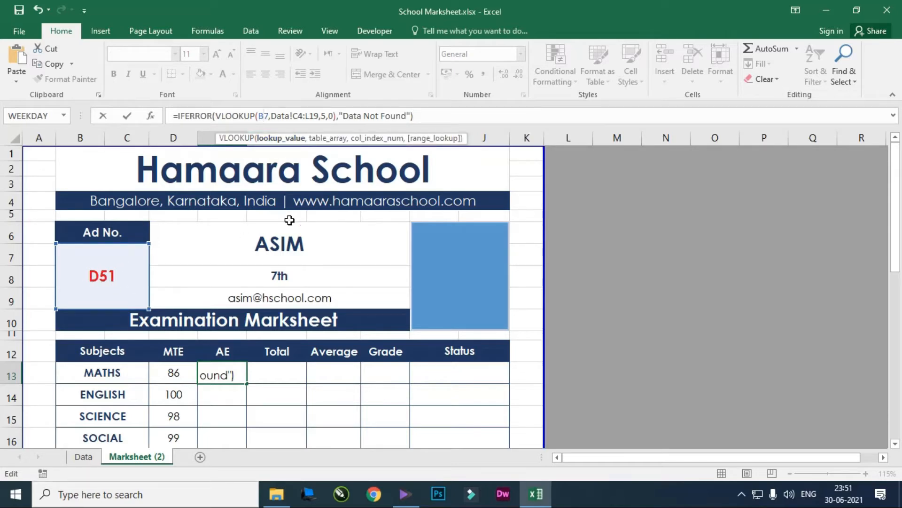
{"action": "left_click", "coordinate": [306, 115]}
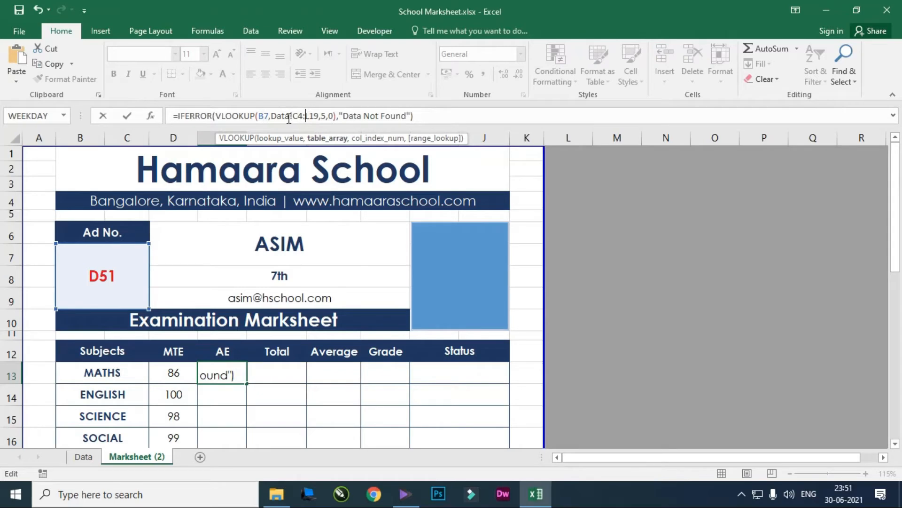
{"action": "left_click", "coordinate": [331, 138]}
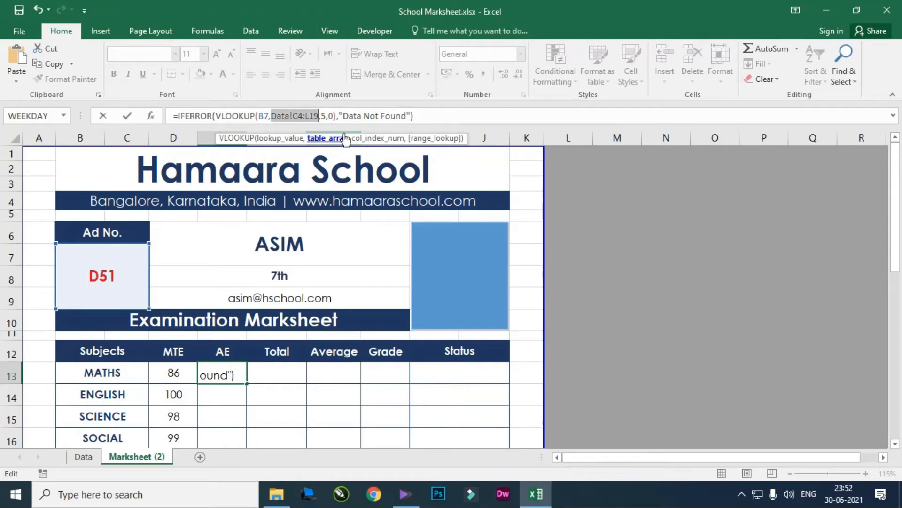
{"action": "left_click", "coordinate": [83, 457]}
{"action": "left_click_drag", "start_coordinate": [721, 459], "coordinate": [815, 452]}
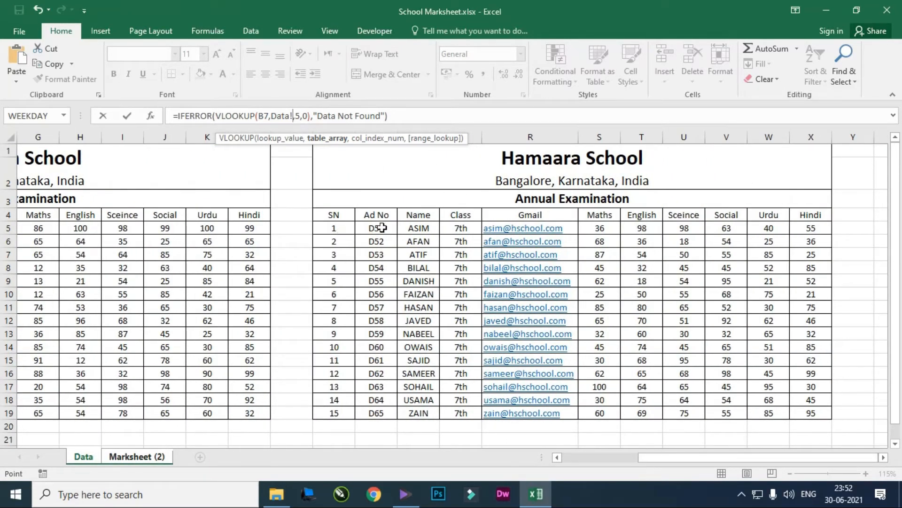
{"action": "left_click_drag", "start_coordinate": [378, 215], "coordinate": [799, 414]}
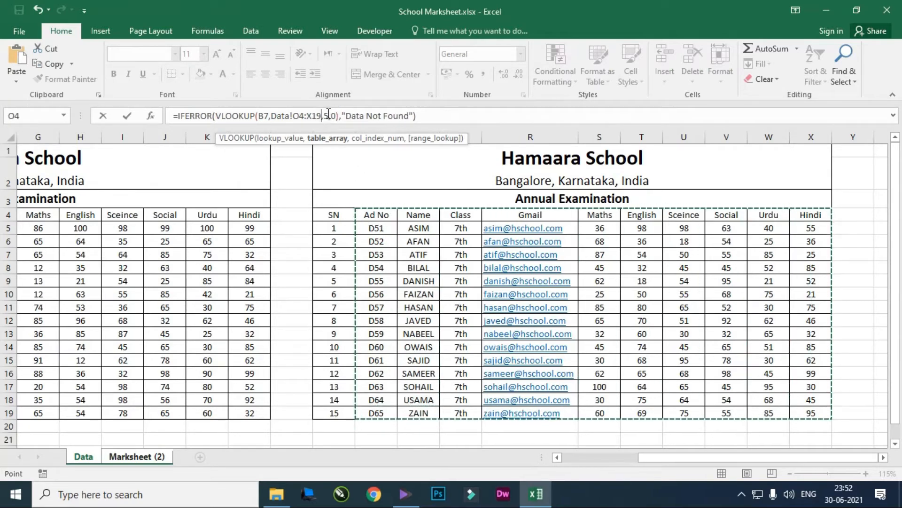
{"action": "left_click_drag", "start_coordinate": [323, 116], "coordinate": [336, 115]}
{"action": "left_click", "coordinate": [327, 116]}
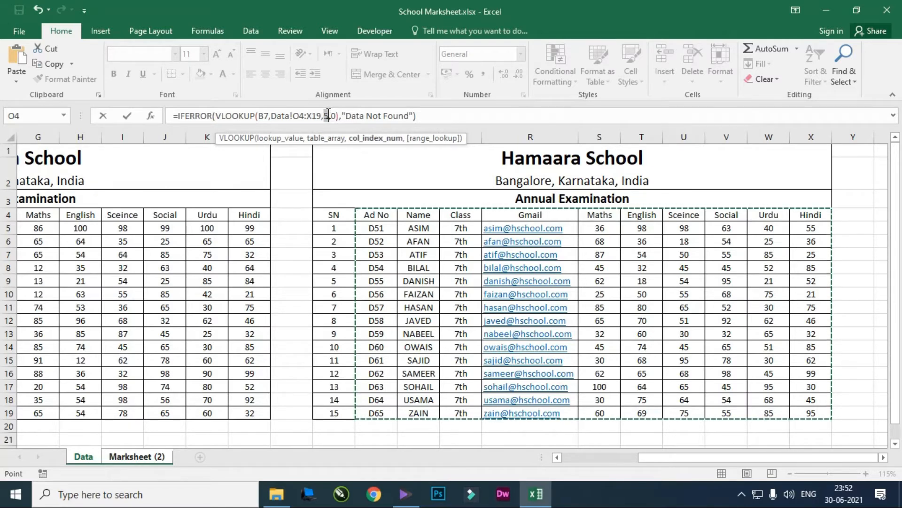
{"action": "left_click", "coordinate": [444, 116]}
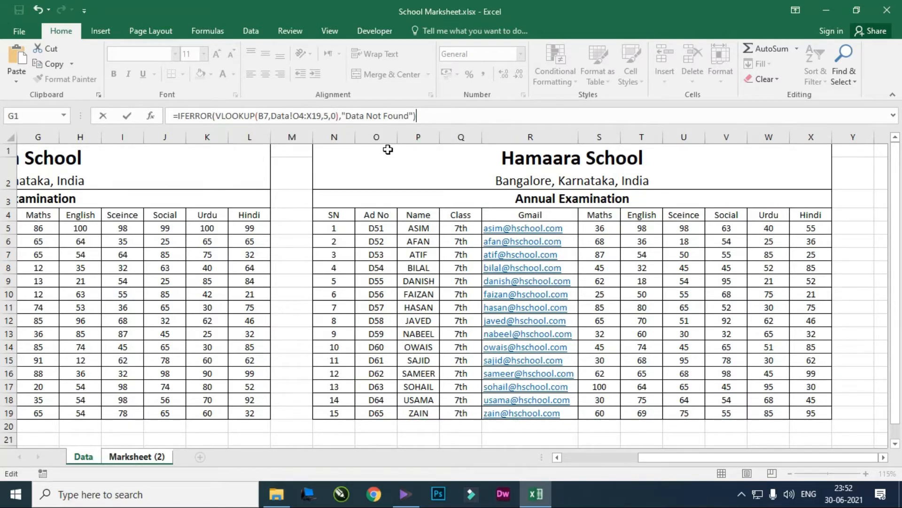
{"action": "key", "text": "Return"}
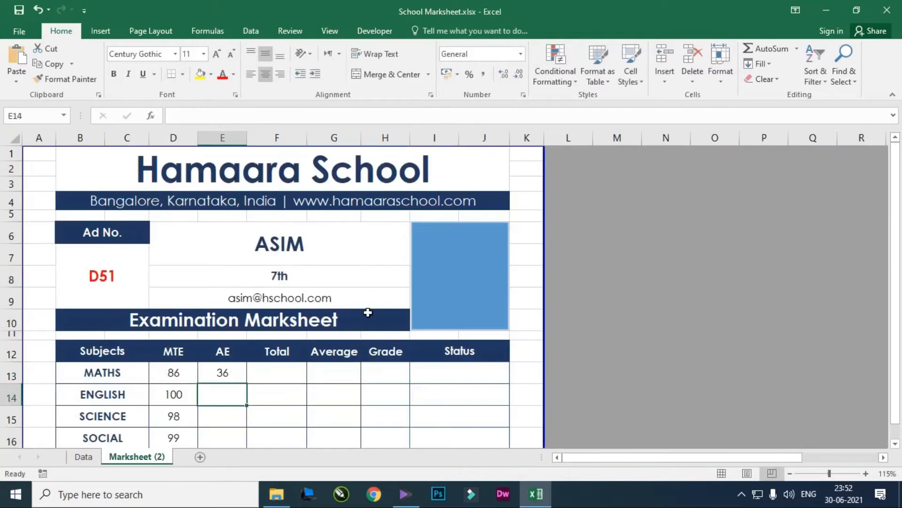
- Compare the AE Maths mark in E13 with the first student's annual Maths mark in S5 of the Data sheet
{"action": "left_click", "coordinate": [227, 376]}
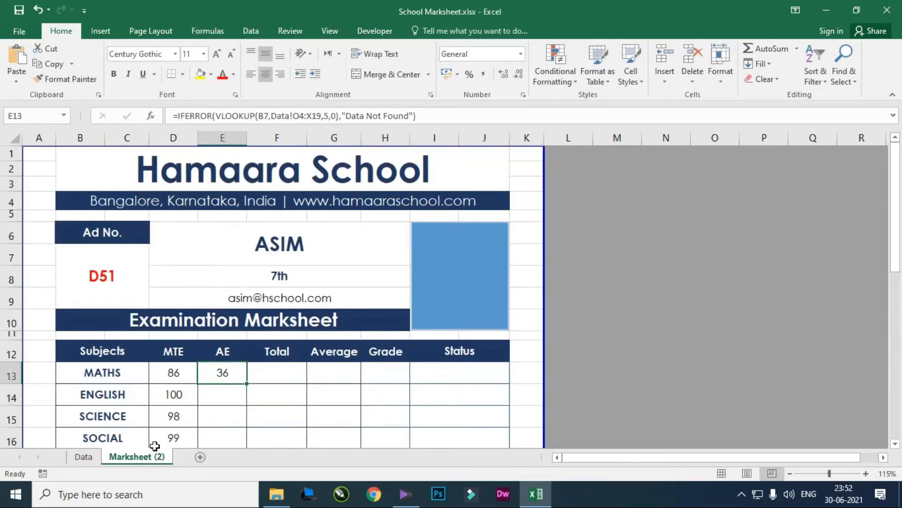
{"action": "left_click", "coordinate": [83, 456]}
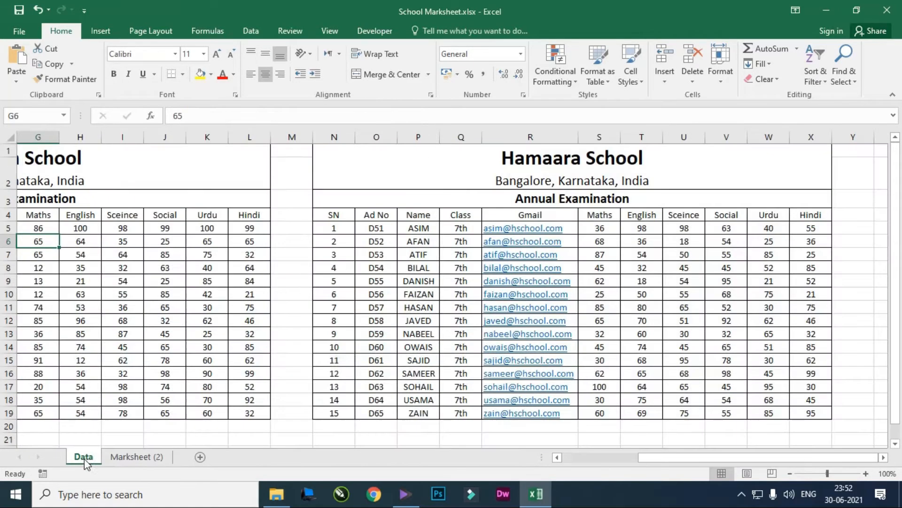
{"action": "left_click", "coordinate": [600, 227]}
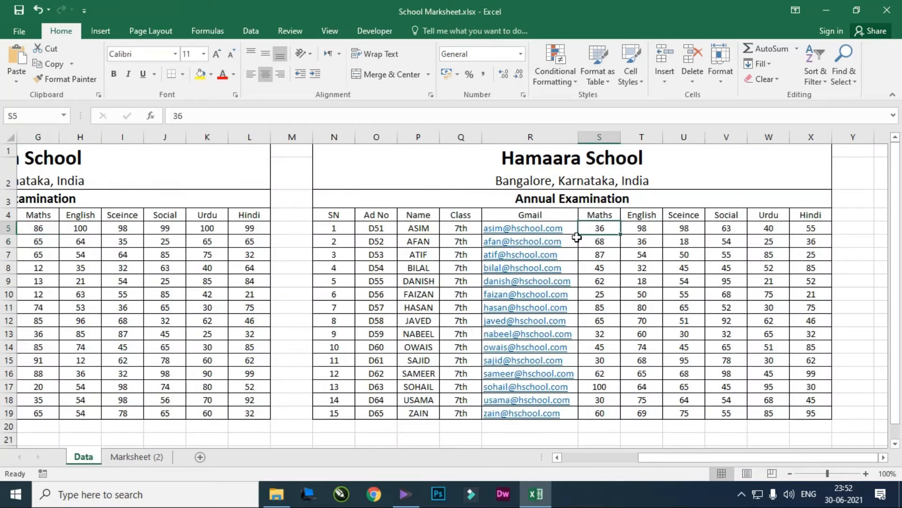
- Return to the marksheet and copy the text of the IFERROR/VLOOKUP formula in the Maths AE cell E13 for use in E14
{"action": "left_click", "coordinate": [136, 456]}
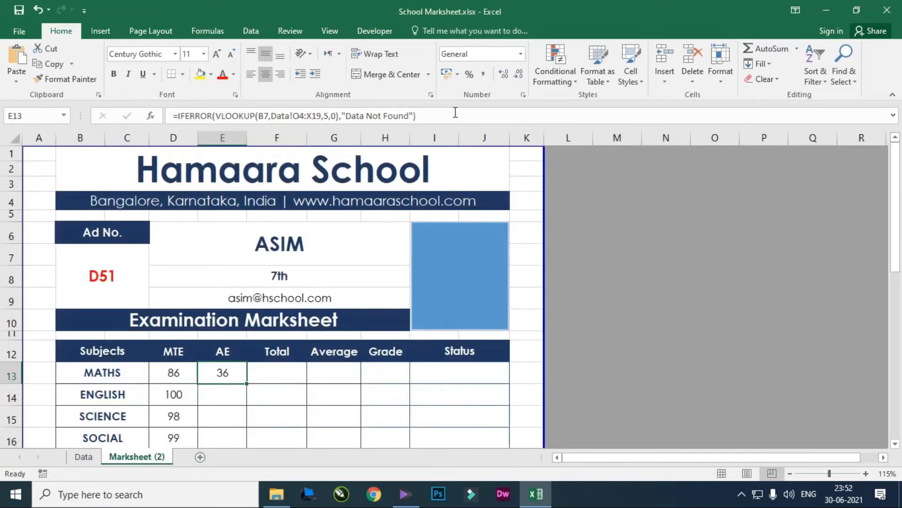
{"action": "mouse_move", "coordinate": [456, 113]}
{"action": "left_mouse_down"}
{"action": "mouse_move", "coordinate": [167, 112]}
{"action": "mouse_move", "coordinate": [445, 117]}
{"action": "left_mouse_up"}
{"action": "key", "text": "ctrl+c"}
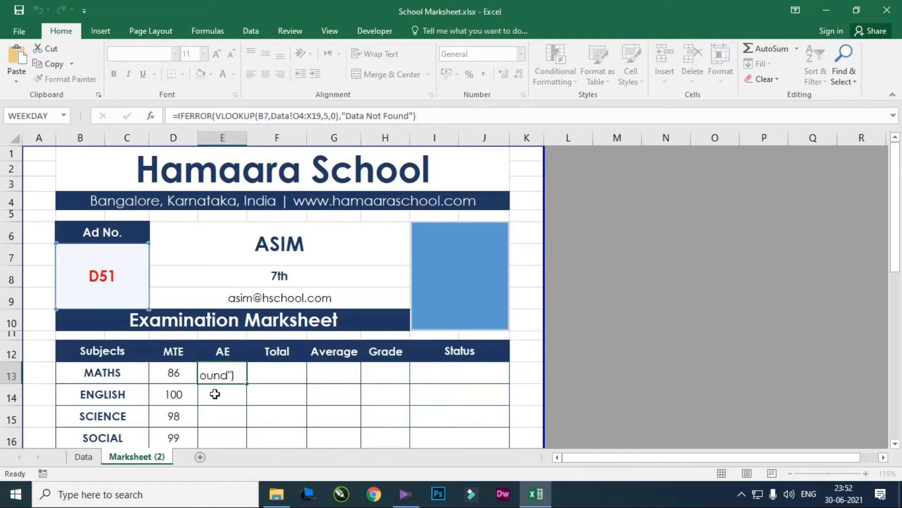
{"action": "left_click", "coordinate": [212, 393]}
{"action": "scroll", "coordinate": [303, 338], "scroll_direction": "down", "scroll_amount": 1}
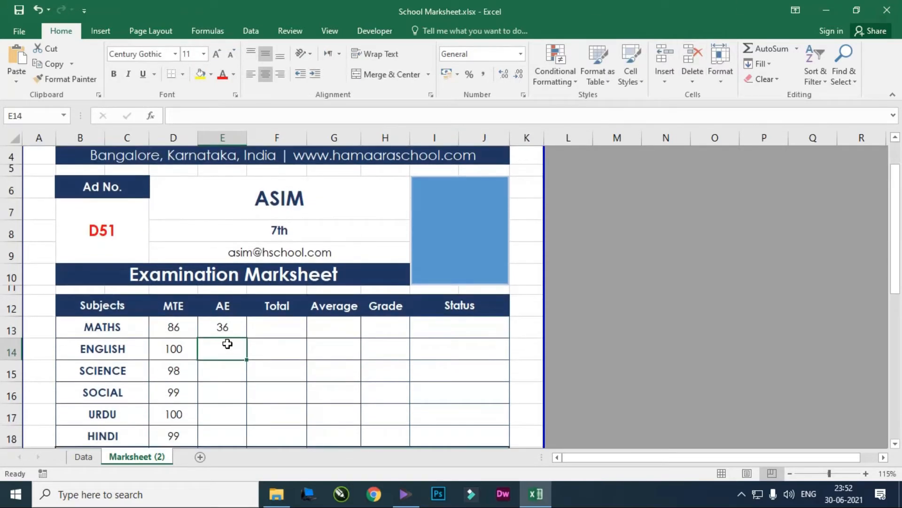
{"action": "left_click", "coordinate": [234, 324]}
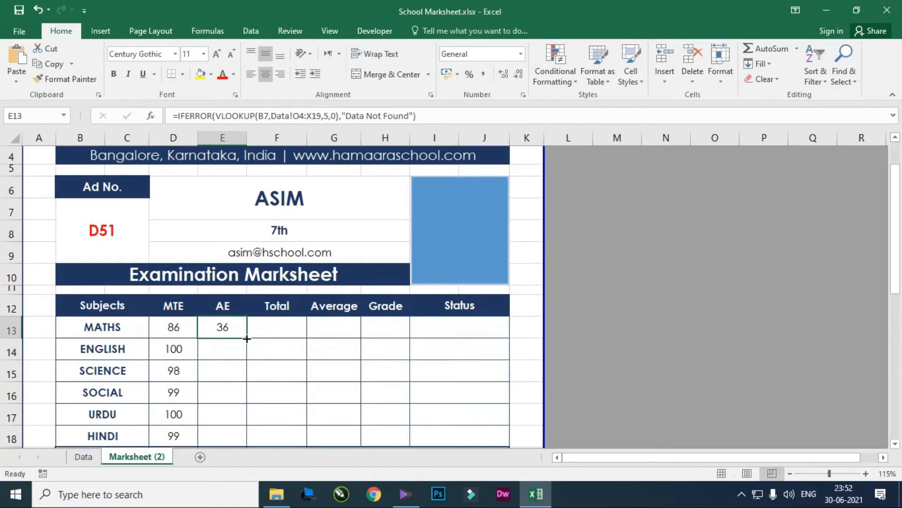
{"action": "left_click", "coordinate": [230, 354]}
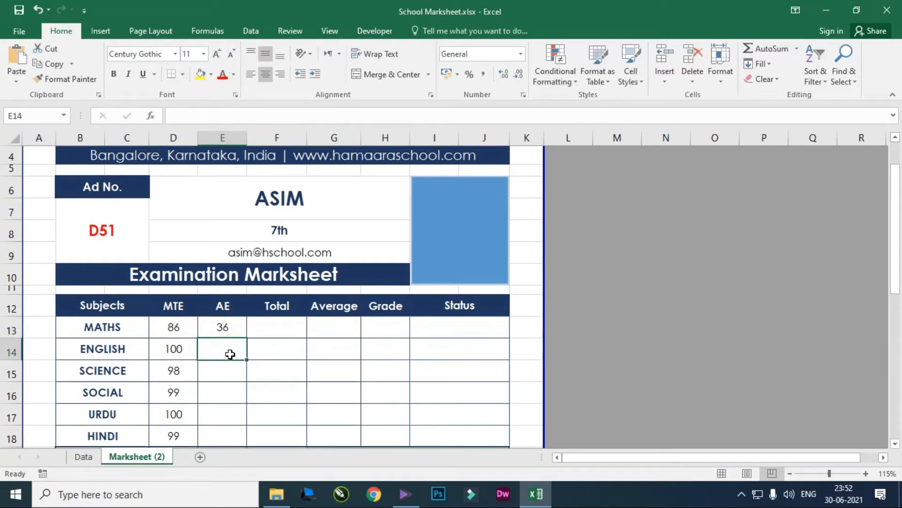
- Paste the copied lookup formula into the English AE cell E14 and set its column index to 6
{"action": "left_click", "coordinate": [329, 115]}
{"action": "key", "text": "ctrl+v"}
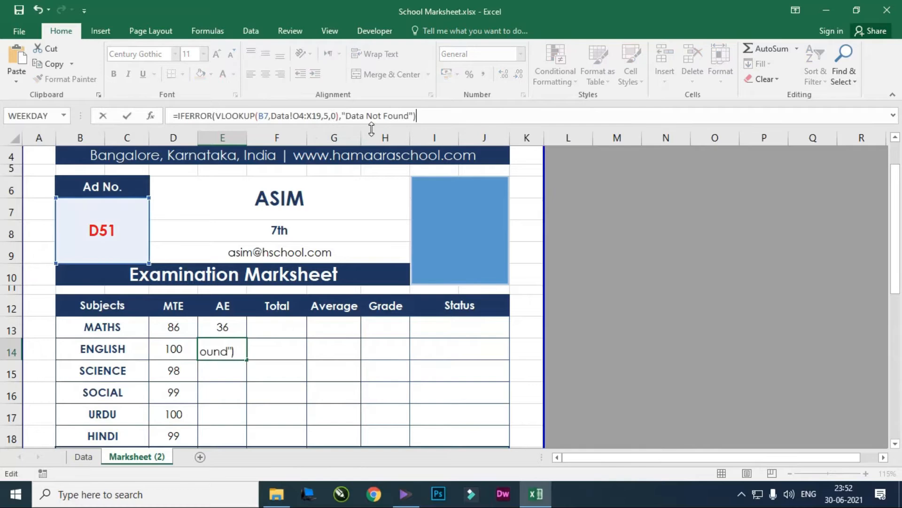
{"action": "left_click", "coordinate": [332, 117]}
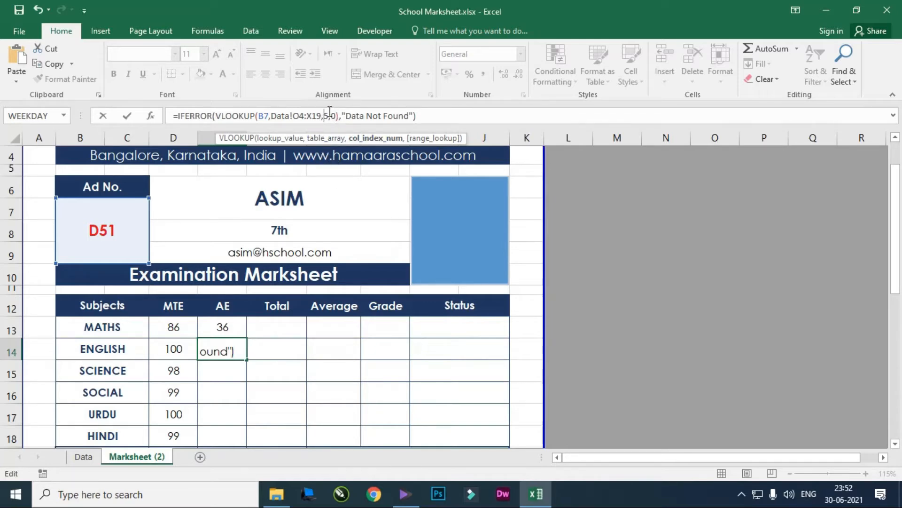
{"action": "key", "text": "BackSpace"}
{"action": "type", "text": "6"}
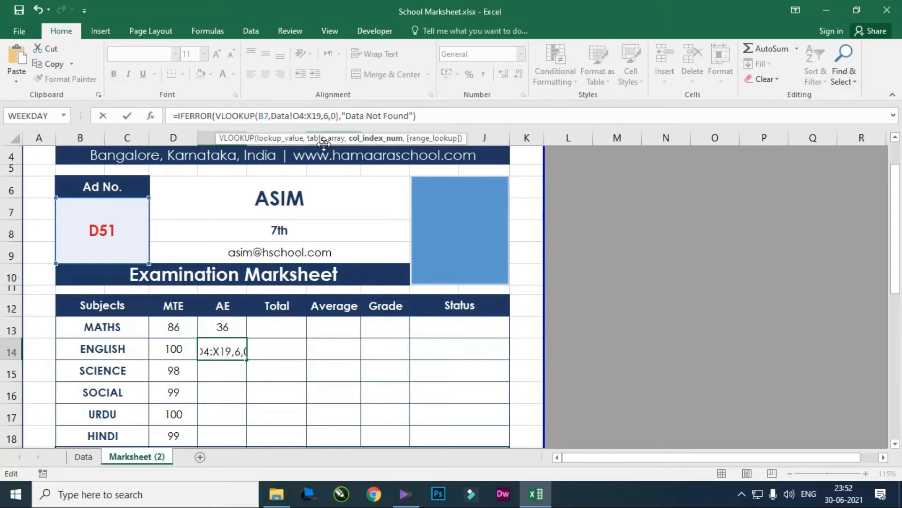
{"action": "key", "text": "Return"}
- Paste the copied lookup formula into the Science AE cell E15 and set its column index to 7
{"action": "left_click", "coordinate": [312, 119]}
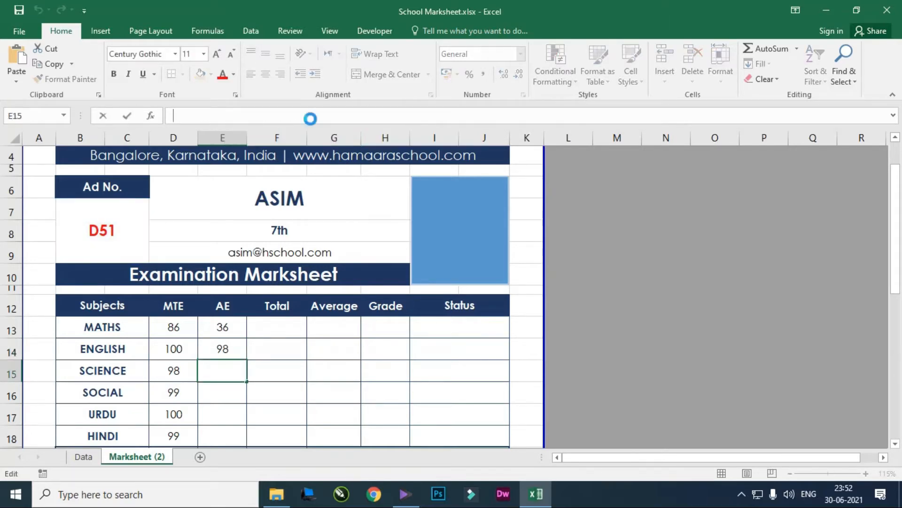
{"action": "key", "text": "ctrl+v"}
{"action": "left_click", "coordinate": [328, 115]}
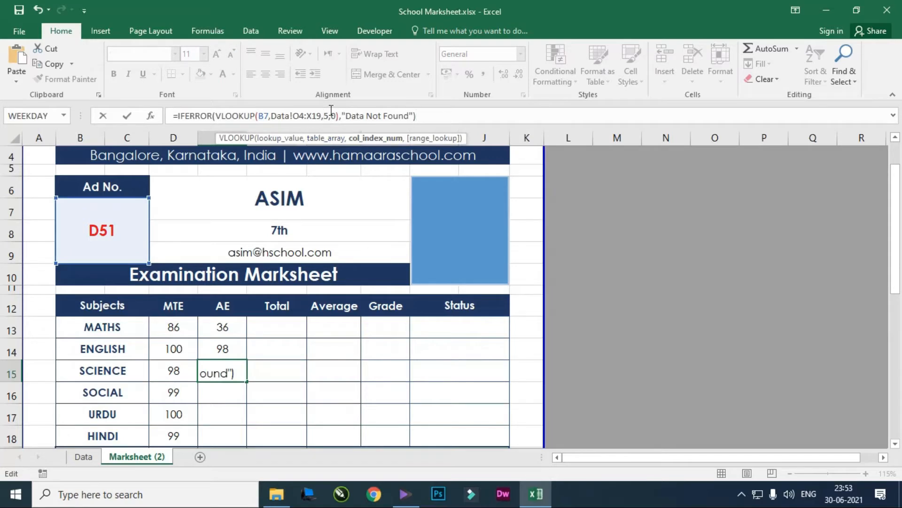
{"action": "key", "text": "BackSpace"}
{"action": "type", "text": "7"}
{"action": "key", "text": "Return"}
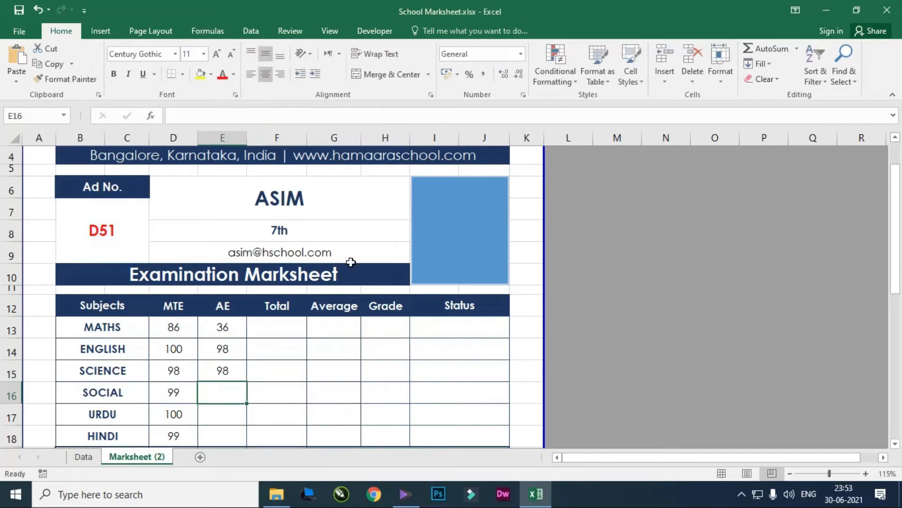
- Paste the copied lookup formula into the Social AE cell E16 and set its column index to 8
{"action": "left_click", "coordinate": [294, 119]}
{"action": "key", "text": "ctrl+v"}
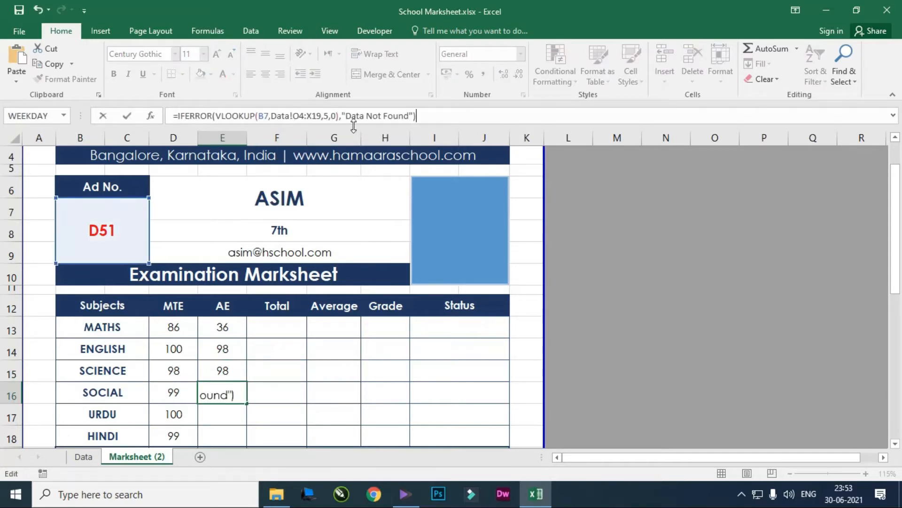
{"action": "left_click", "coordinate": [329, 118]}
{"action": "key", "text": "BackSpace"}
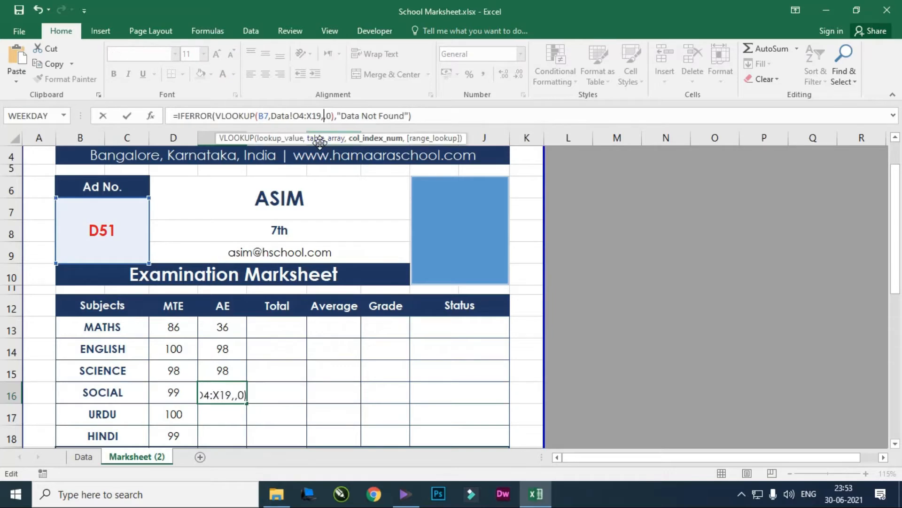
{"action": "type", "text": "8"}
{"action": "key", "text": "Return"}
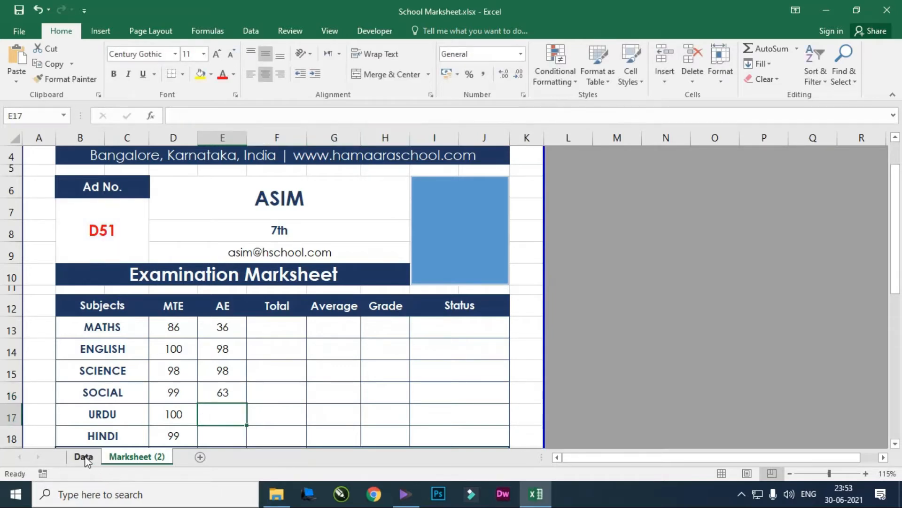
- Set the first student's annual Science mark in U5 of the Data sheet to 65 and return to the marksheet
{"action": "left_click", "coordinate": [83, 456]}
{"action": "left_click_drag", "start_coordinate": [647, 229], "coordinate": [684, 229]}
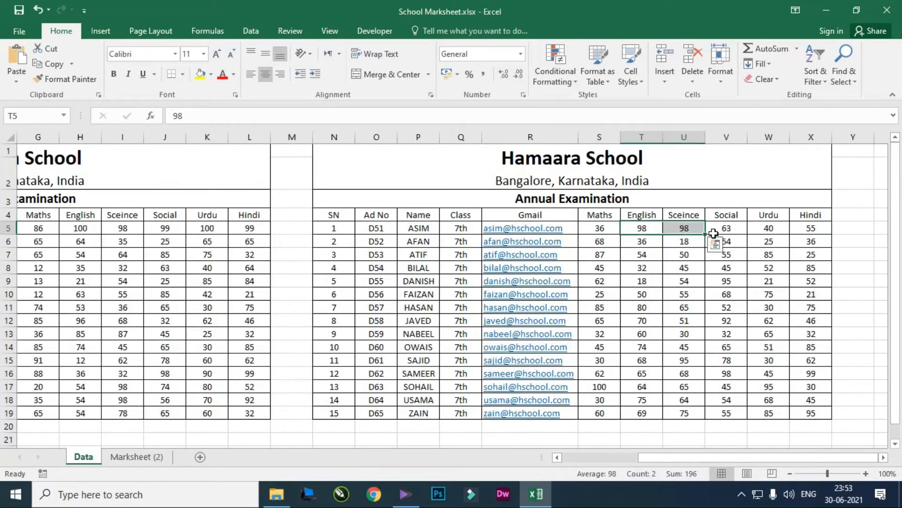
{"action": "left_click", "coordinate": [687, 229]}
{"action": "type", "text": "65"}
{"action": "key", "text": "Return"}
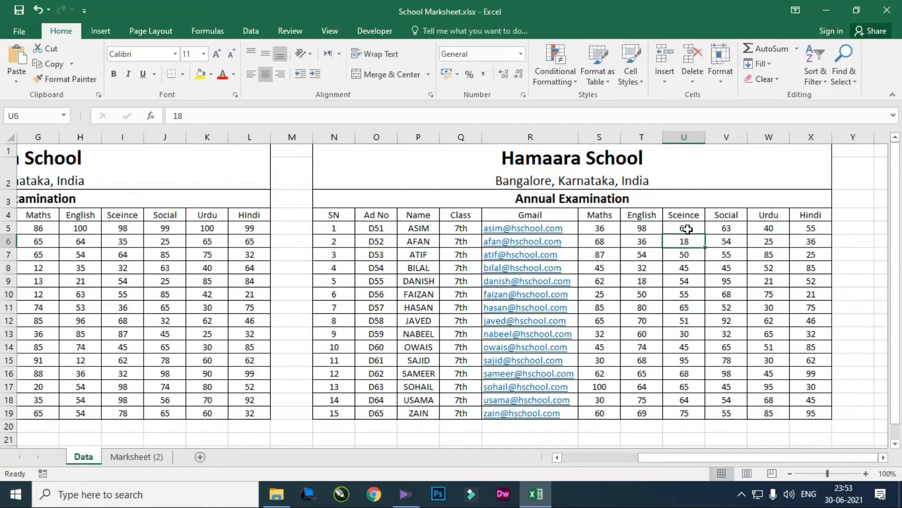
{"action": "left_click", "coordinate": [137, 457]}
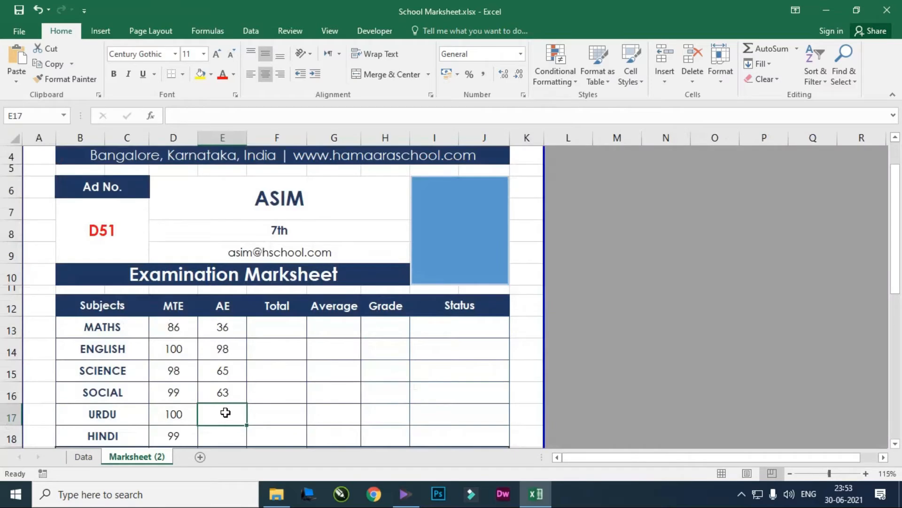
- Paste the copied lookup formula into the Urdu AE cell E17 and set its column index to 9
{"action": "left_click", "coordinate": [230, 395]}
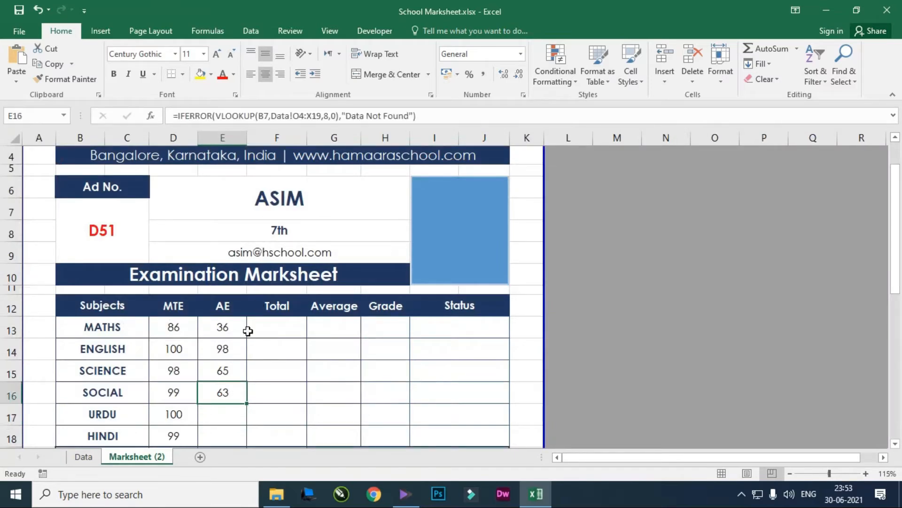
{"action": "left_click", "coordinate": [224, 411]}
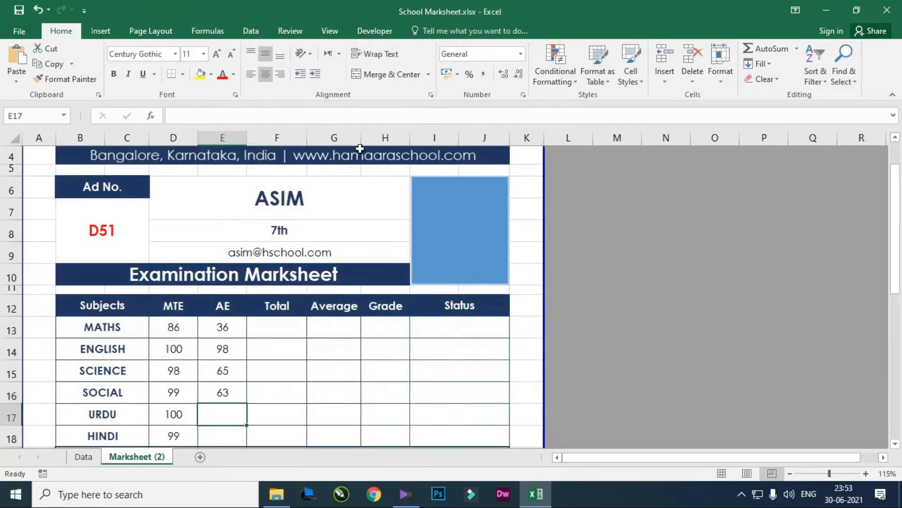
{"action": "left_click", "coordinate": [382, 116]}
{"action": "type", "text": "=IFERROR(VLOOKUP(B7,Data!O4:X19,5,0),\"Data Not Found\")"}
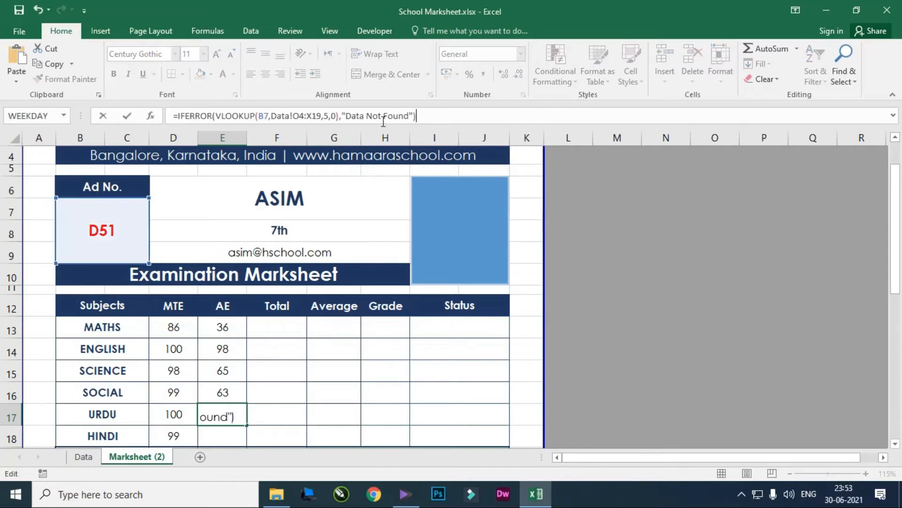
{"action": "left_click", "coordinate": [327, 114]}
{"action": "key", "text": "BackSpace"}
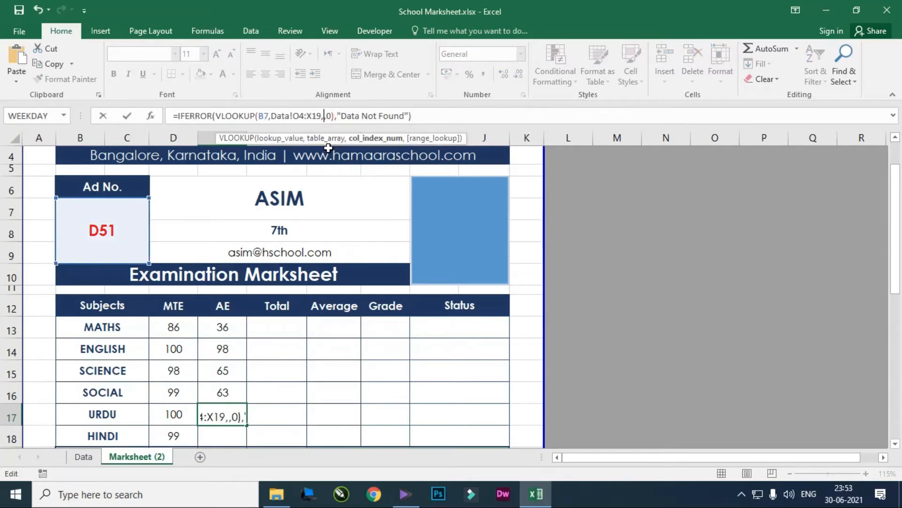
{"action": "type", "text": "9"}
{"action": "key", "text": "Return"}
- Paste the copied lookup formula into the Hindi AE cell E18 and set its column index to 10
{"action": "scroll", "coordinate": [306, 353], "scroll_direction": "down", "scroll_amount": 1}
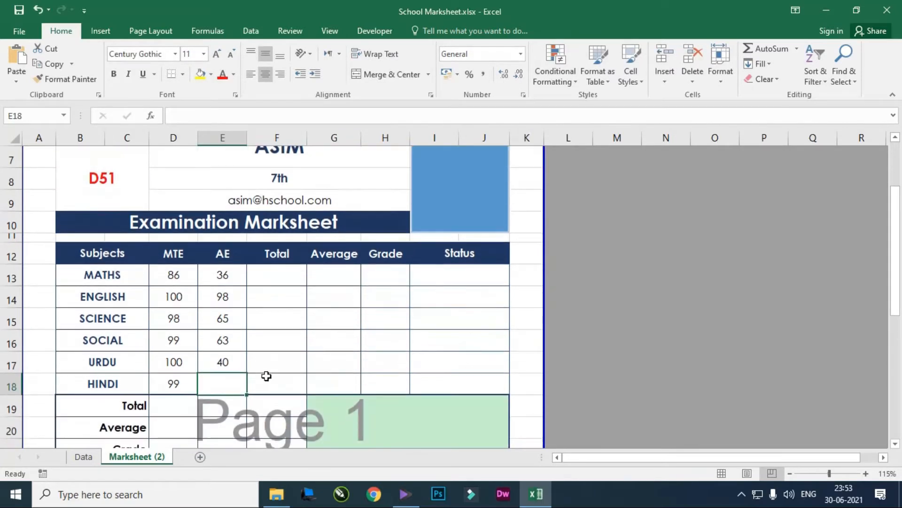
{"action": "left_click", "coordinate": [324, 114]}
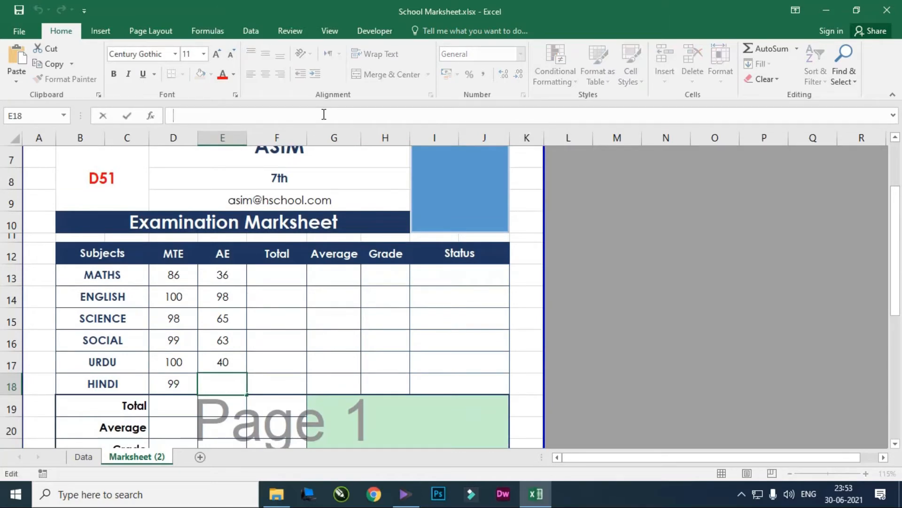
{"action": "type", "text": "=IFERROR(VLOOKUP(B7,Data!O4:X19,5,0),\"Data Not Found\")"}
{"action": "left_click", "coordinate": [329, 115]}
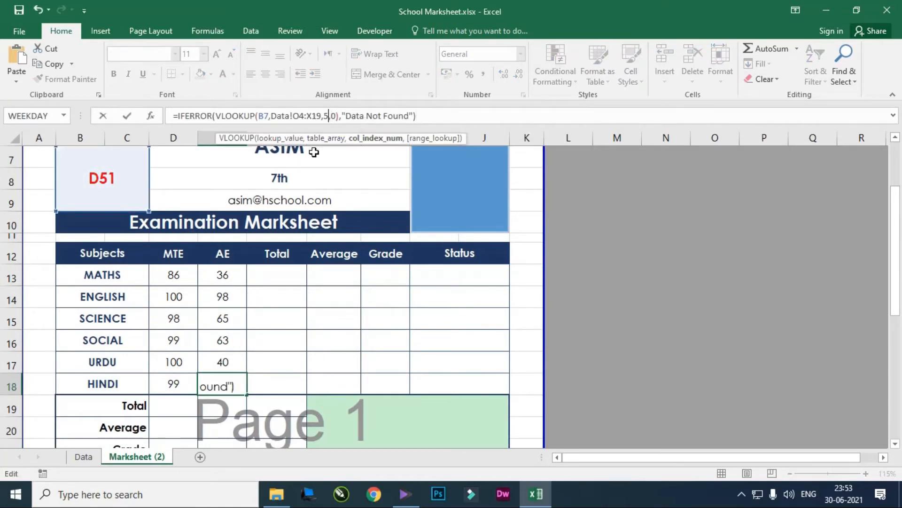
{"action": "key", "text": "BackSpace"}
{"action": "type", "text": "10"}
{"action": "key", "text": "Return"}
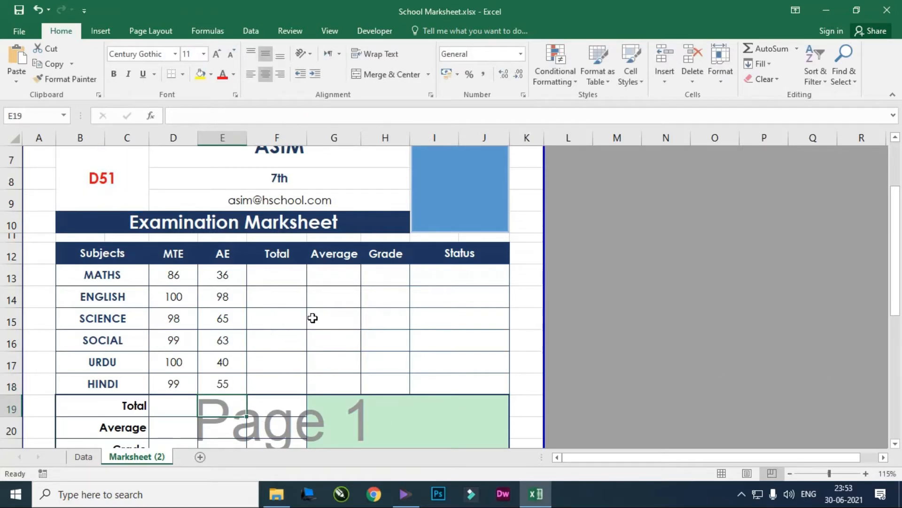
- Insert a new column at M in the Data sheet, between the mid-term and annual examination tables
{"action": "left_click", "coordinate": [83, 457]}
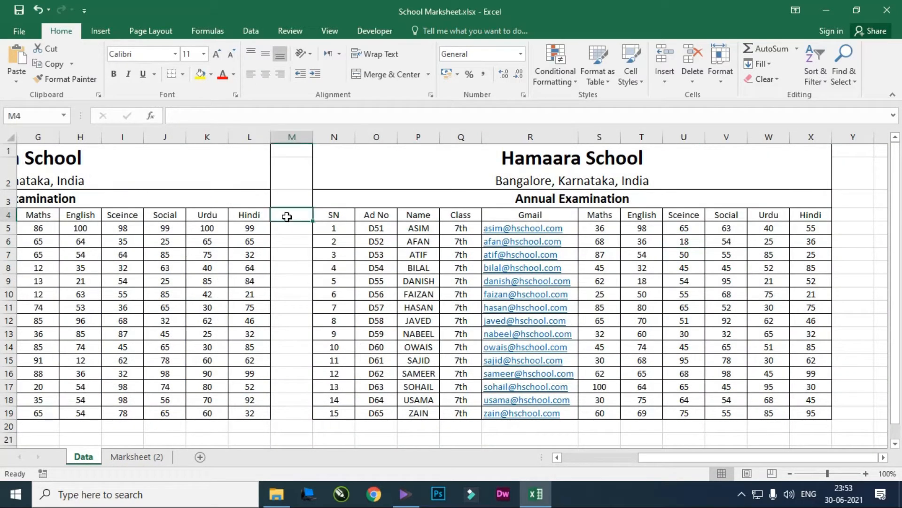
{"action": "right_click", "coordinate": [297, 137]}
{"action": "left_click", "coordinate": [330, 229]}
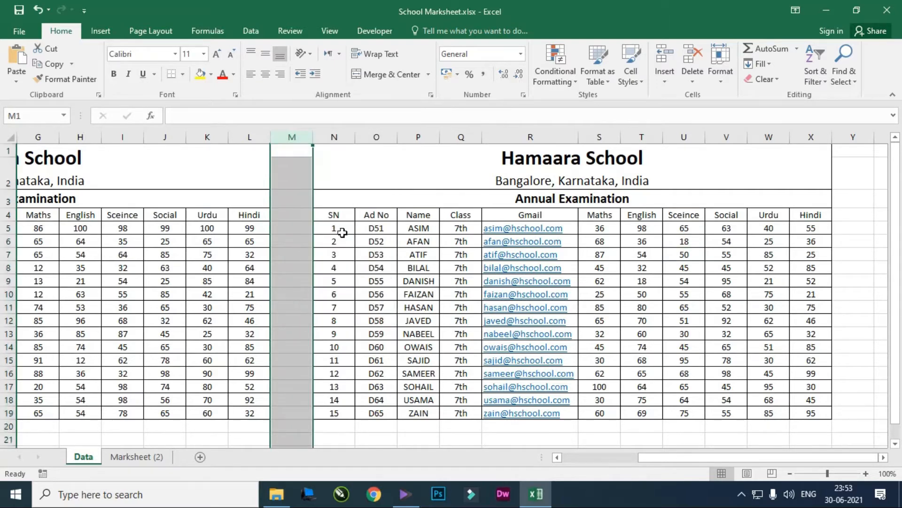
{"action": "left_click", "coordinate": [503, 280]}
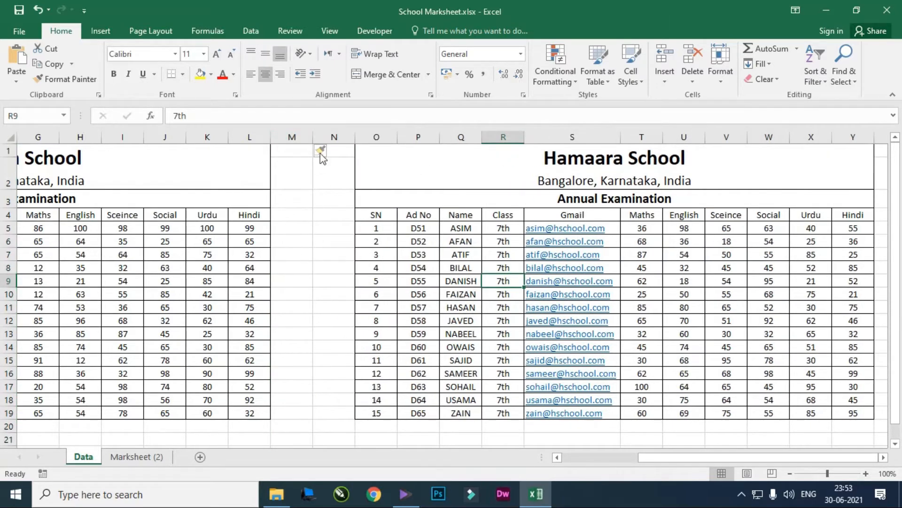
- Enter the heading Rank in M4, beside the mid-term table's Hindi column, leaving M5 empty
{"action": "left_click", "coordinate": [289, 201]}
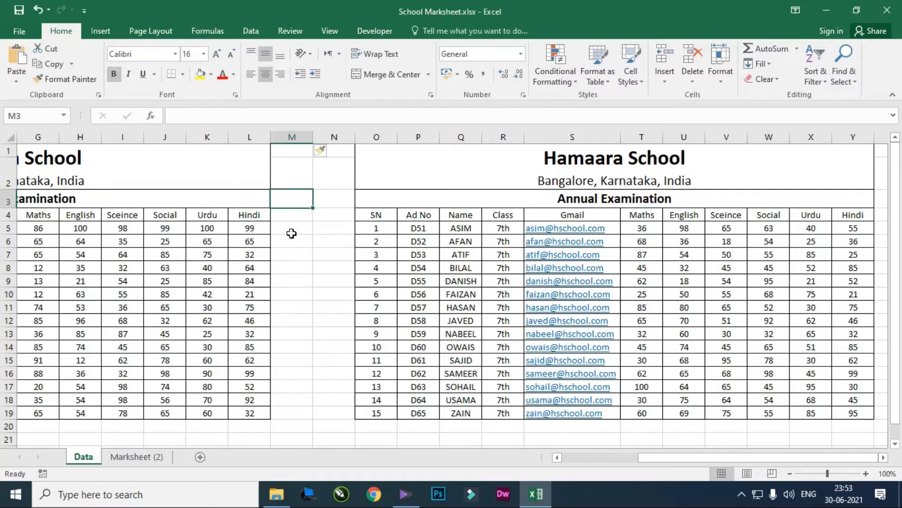
{"action": "left_click", "coordinate": [298, 215]}
{"action": "type", "text": "Rank"}
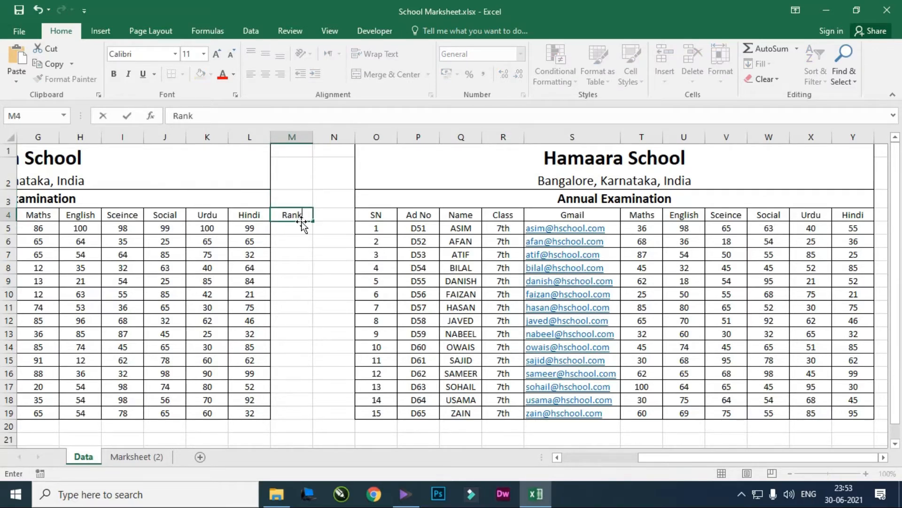
{"action": "key", "text": "Return"}
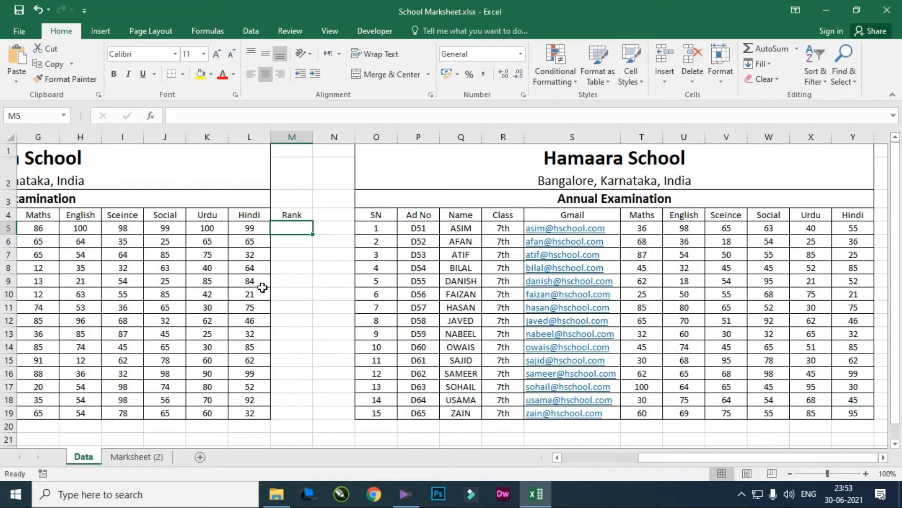
{"action": "type", "text": "="}
{"action": "key", "text": "BackSpace"}
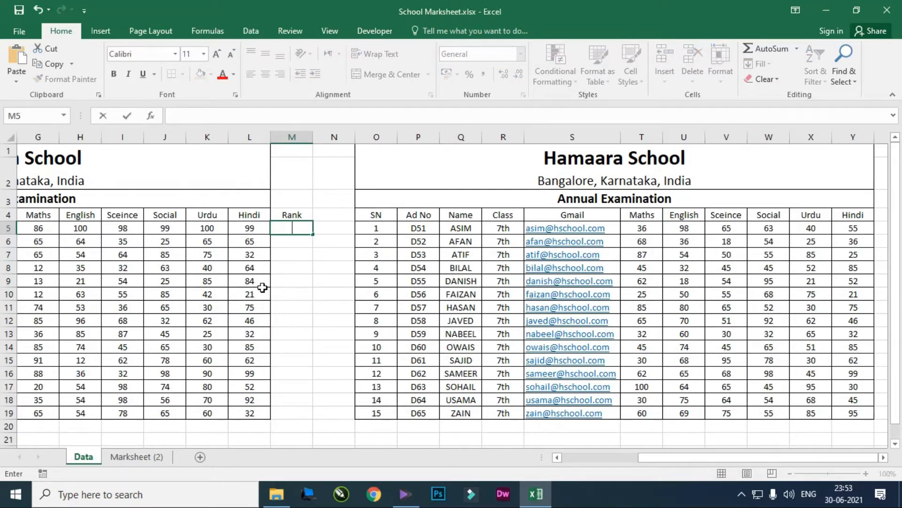
- Insert another blank column at M, between the mid-term Hindi column and the Rank column
{"action": "right_click", "coordinate": [289, 137]}
{"action": "left_click", "coordinate": [324, 229]}
{"action": "left_click", "coordinate": [365, 264]}
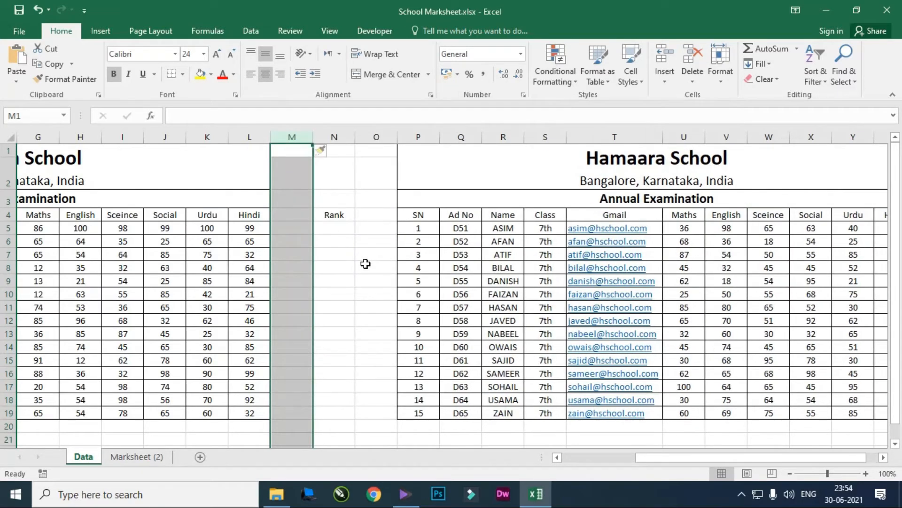
- Enter the heading Total in M4 of the Data sheet, between the mid-term Hindi and Rank columns
{"action": "left_click", "coordinate": [136, 457]}
{"action": "scroll", "coordinate": [188, 334], "scroll_direction": "down", "scroll_amount": 2}
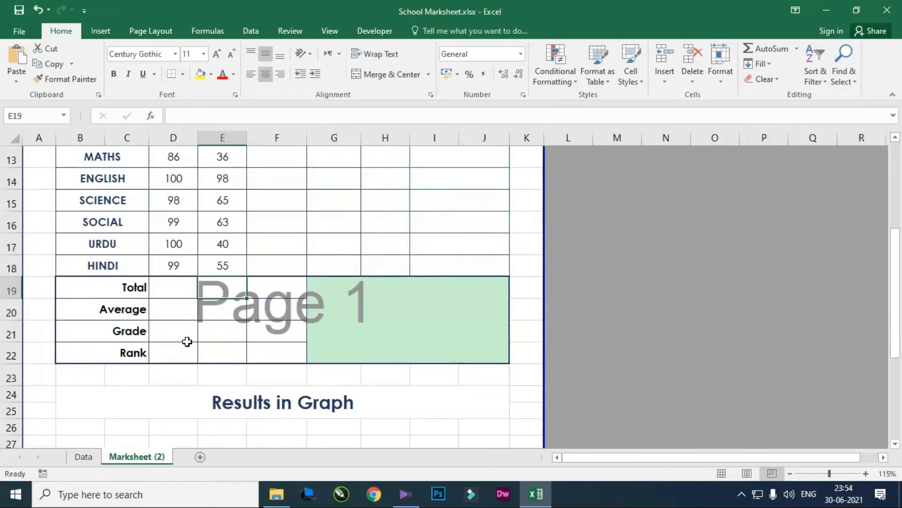
{"action": "left_click", "coordinate": [83, 456]}
{"action": "left_click", "coordinate": [346, 236]}
{"action": "left_click", "coordinate": [292, 215]}
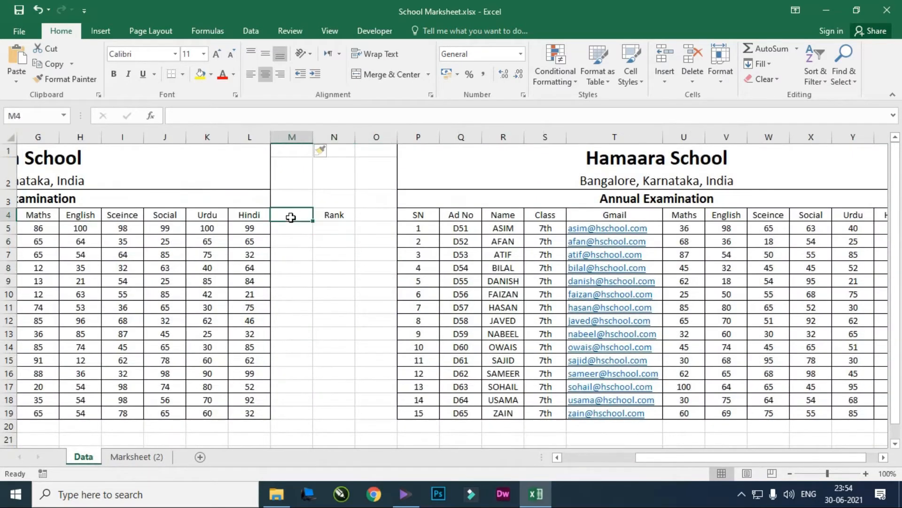
{"action": "type", "text": "Tpotal"}
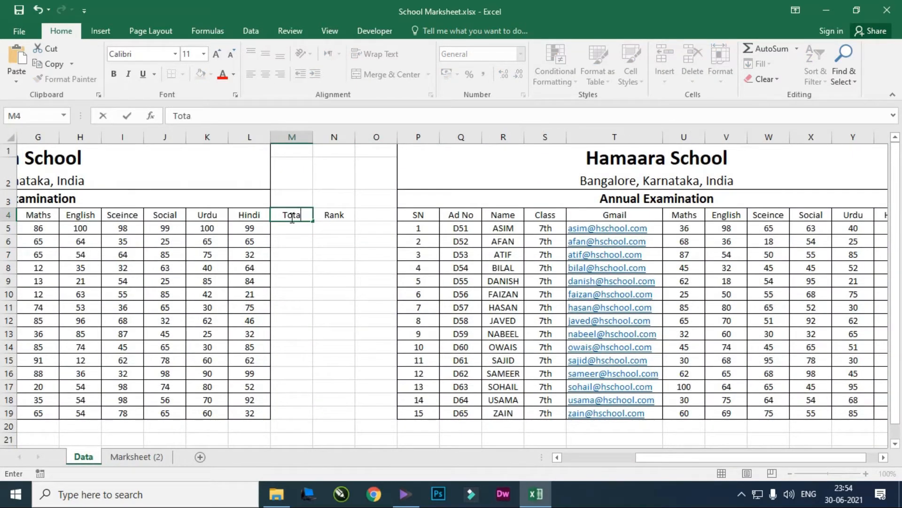
{"action": "key", "text": "Return"}
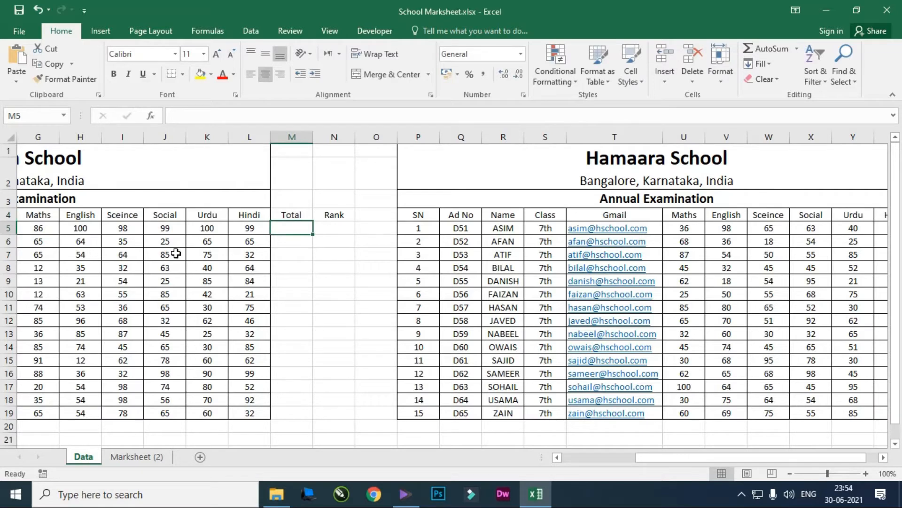
- Enter =SUM(G5:L5) in M5 to total the first student's mid-term marks
{"action": "type", "text": "="}
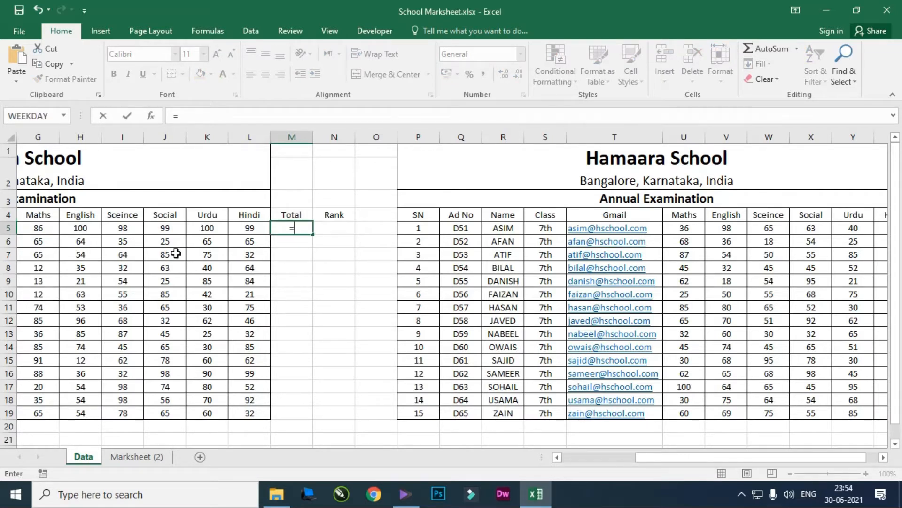
{"action": "type", "text": "sum"}
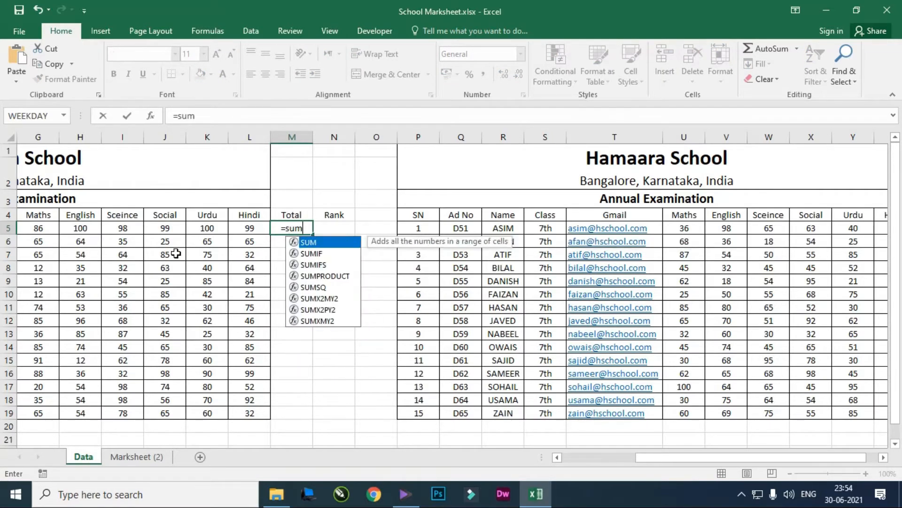
{"action": "key", "text": "Tab"}
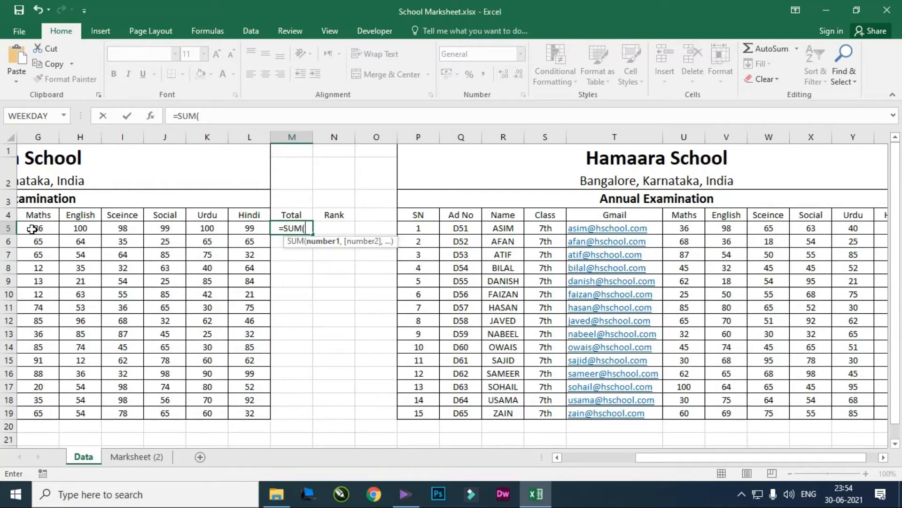
{"action": "left_click_drag", "start_coordinate": [32, 229], "coordinate": [249, 228]}
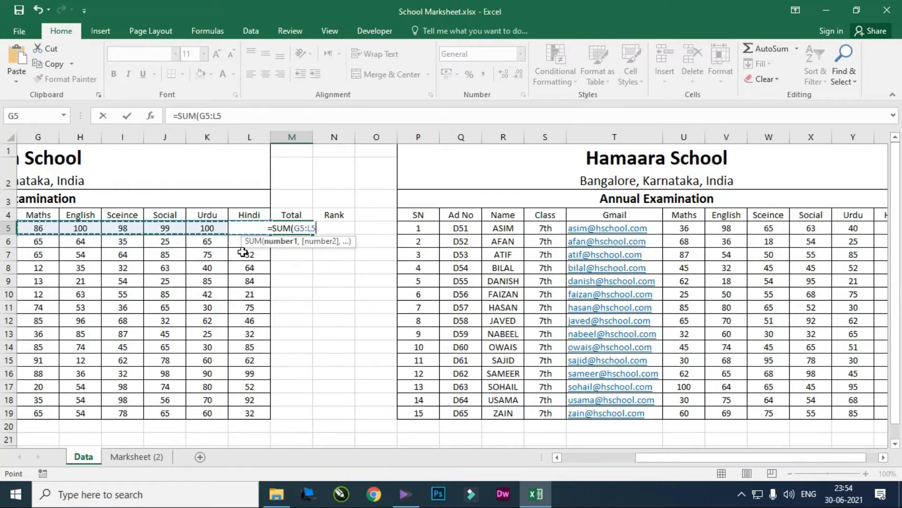
{"action": "key", "text": "Return"}
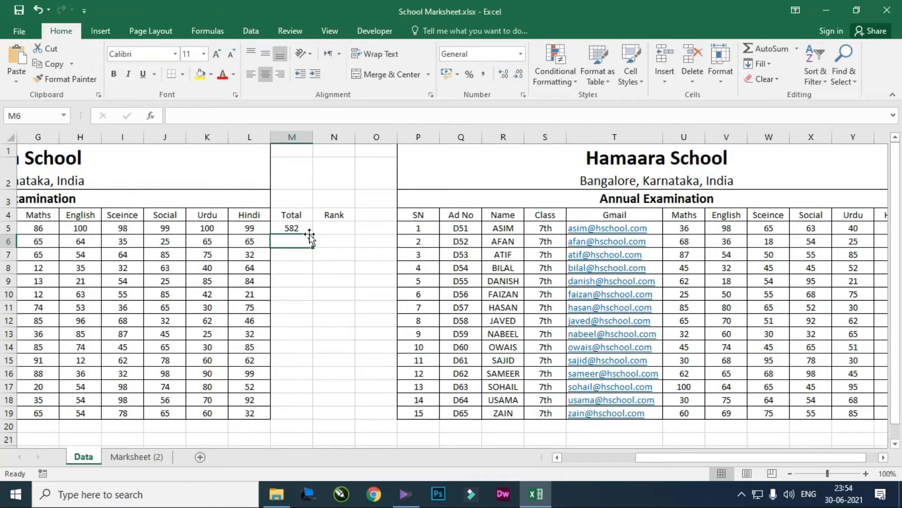
- Fill the total formula from M5 down to M19 for all the students
{"action": "left_click", "coordinate": [296, 228]}
{"action": "mouse_move", "coordinate": [312, 234]}
{"action": "left_mouse_down"}
{"action": "mouse_move", "coordinate": [315, 252]}
{"action": "mouse_move", "coordinate": [316, 234]}
{"action": "left_mouse_up"}
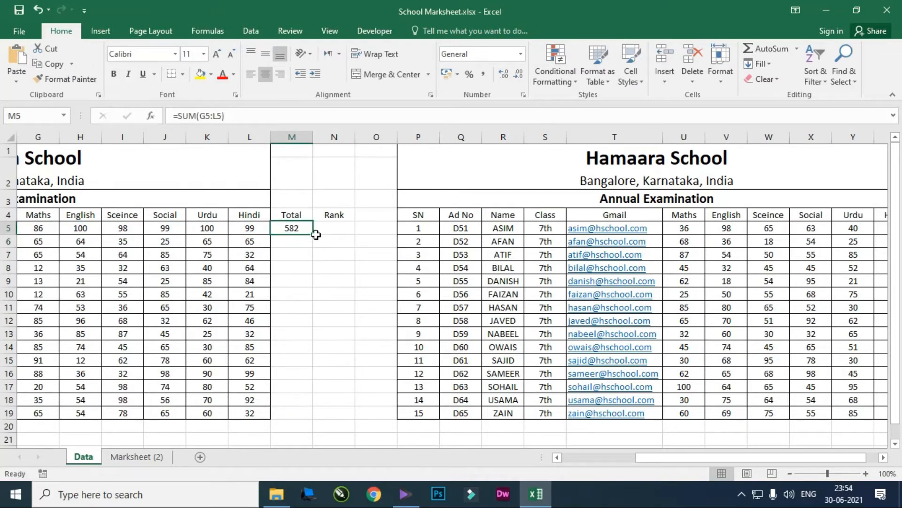
{"action": "double_click", "coordinate": [313, 235]}
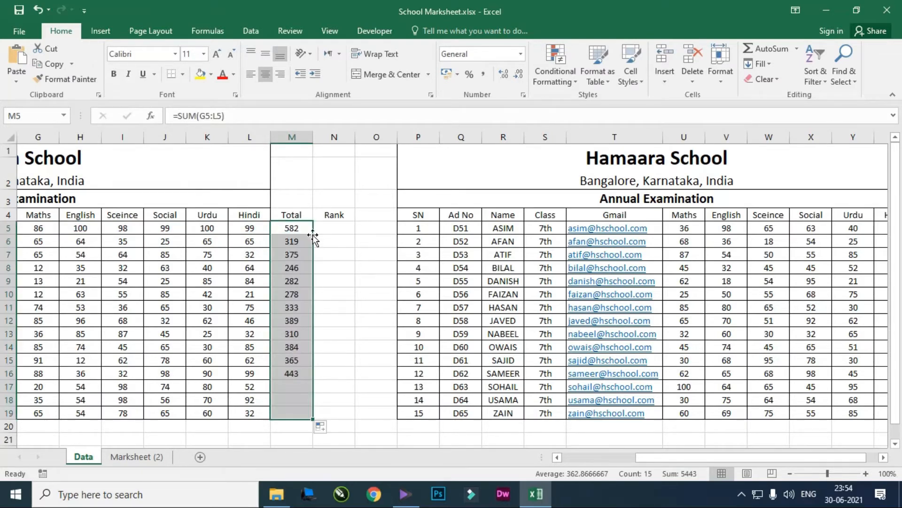
- Enter =RANK(M5,M5:M19,0) in N5 to rank the first student's total in descending order
{"action": "left_click", "coordinate": [347, 232]}
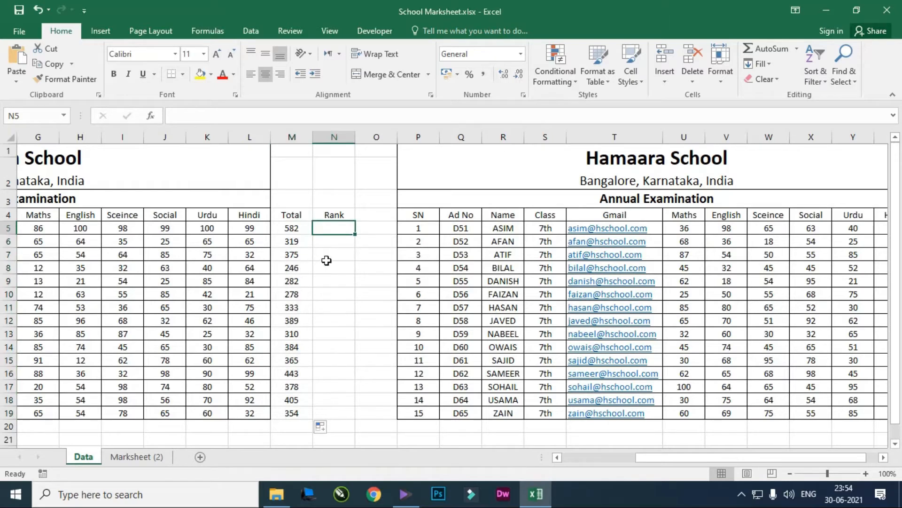
{"action": "type", "text": "="}
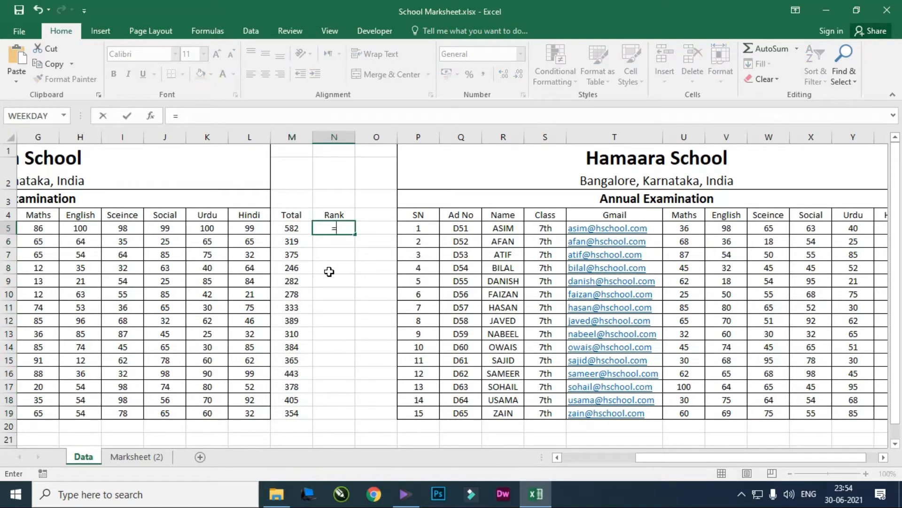
{"action": "type", "text": "rank"}
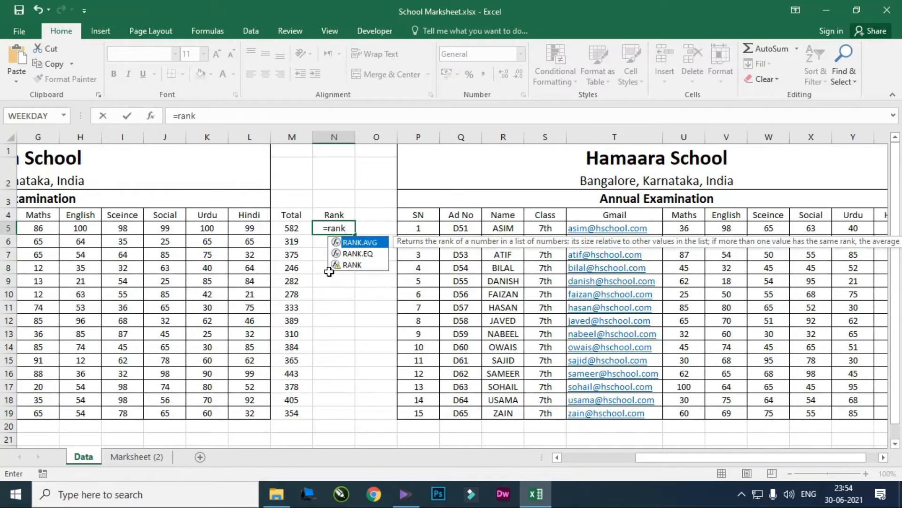
{"action": "left_click", "coordinate": [353, 266]}
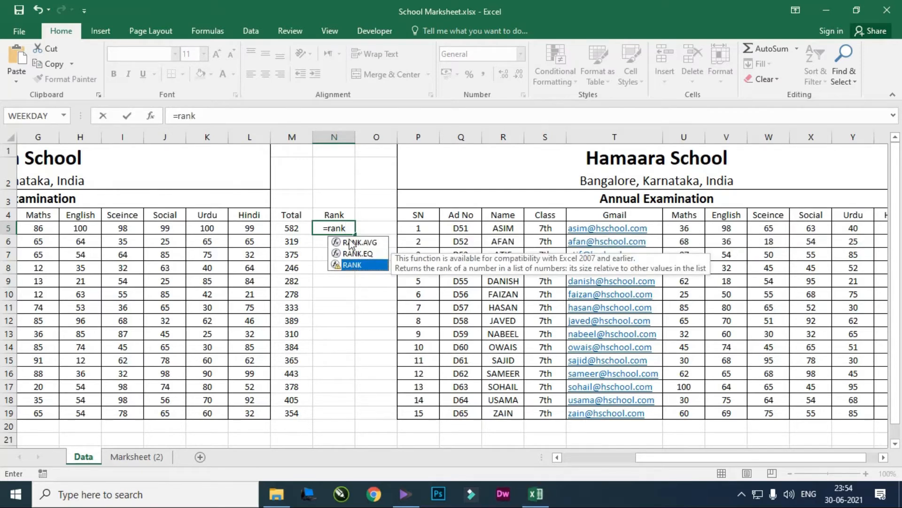
{"action": "left_click", "coordinate": [346, 228]}
{"action": "type", "text": "("}
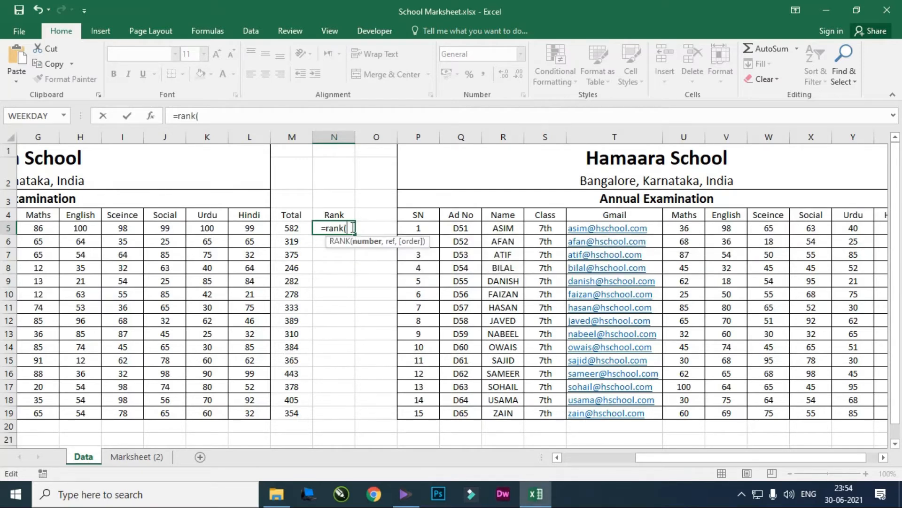
{"action": "left_click", "coordinate": [292, 228]}
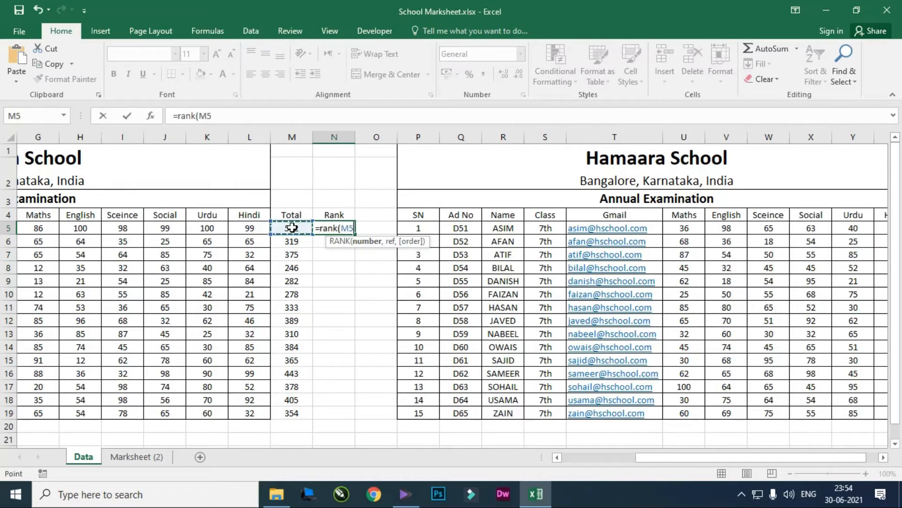
{"action": "type", "text": ","}
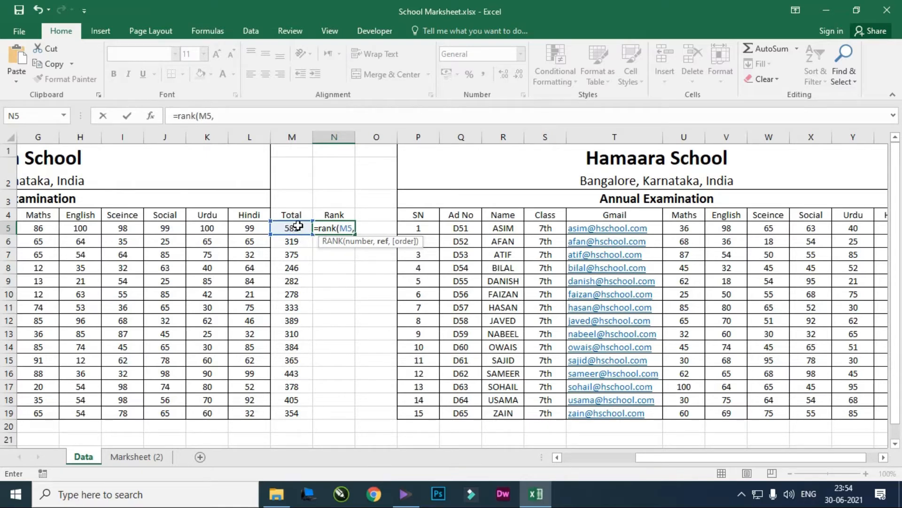
{"action": "left_click_drag", "start_coordinate": [298, 225], "coordinate": [292, 411]}
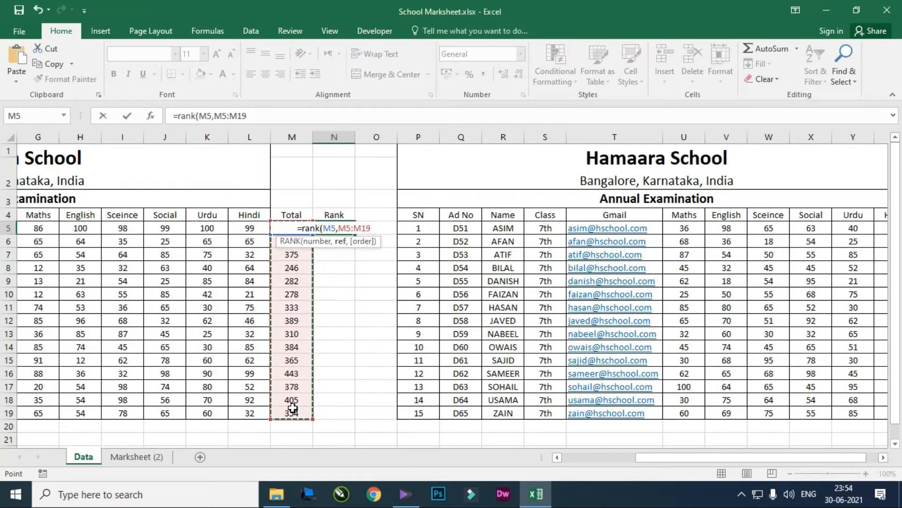
{"action": "type", "text": ","}
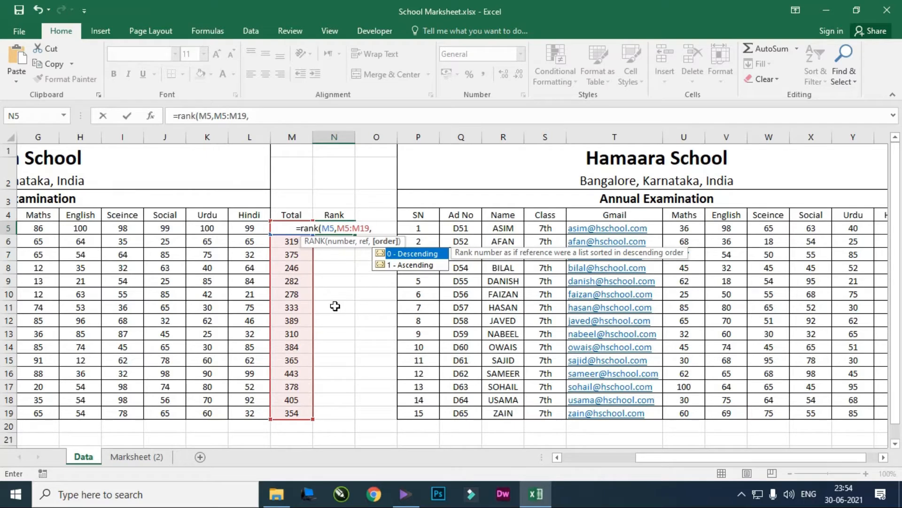
{"action": "type", "text": "0"}
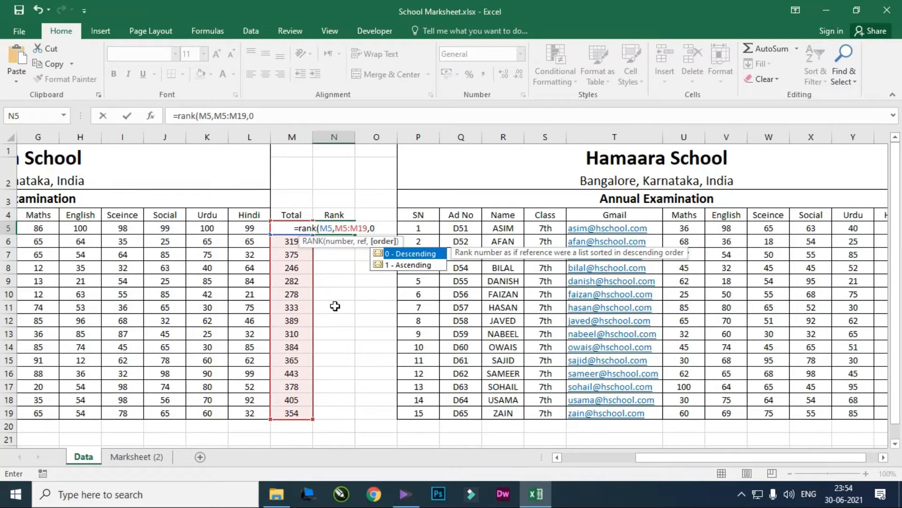
{"action": "type", "text": ")"}
{"action": "key", "text": "Return"}
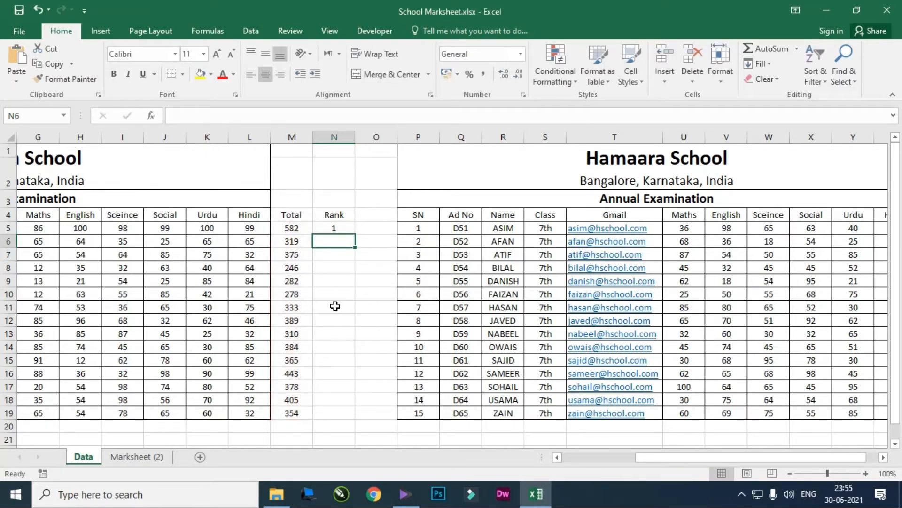
- Fill the rank formula from N5 down to N19
{"action": "left_click", "coordinate": [348, 230]}
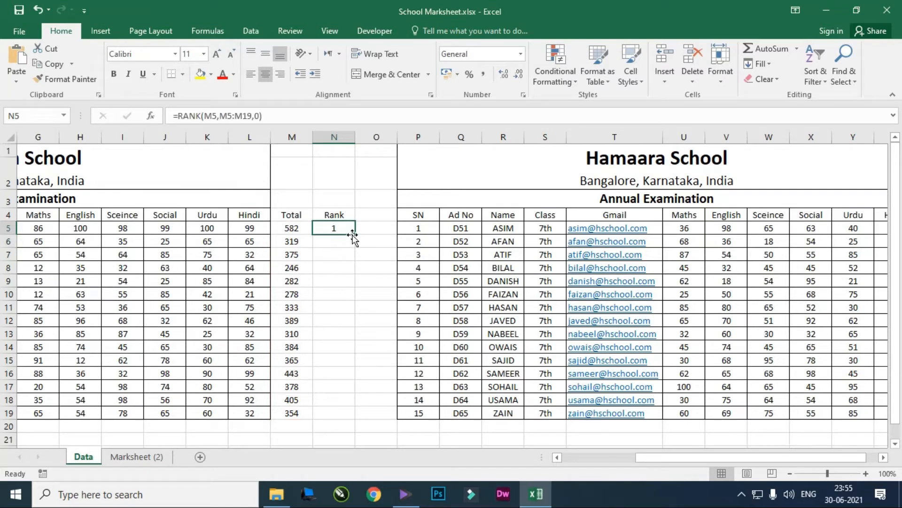
{"action": "left_click_drag", "start_coordinate": [355, 233], "coordinate": [346, 415]}
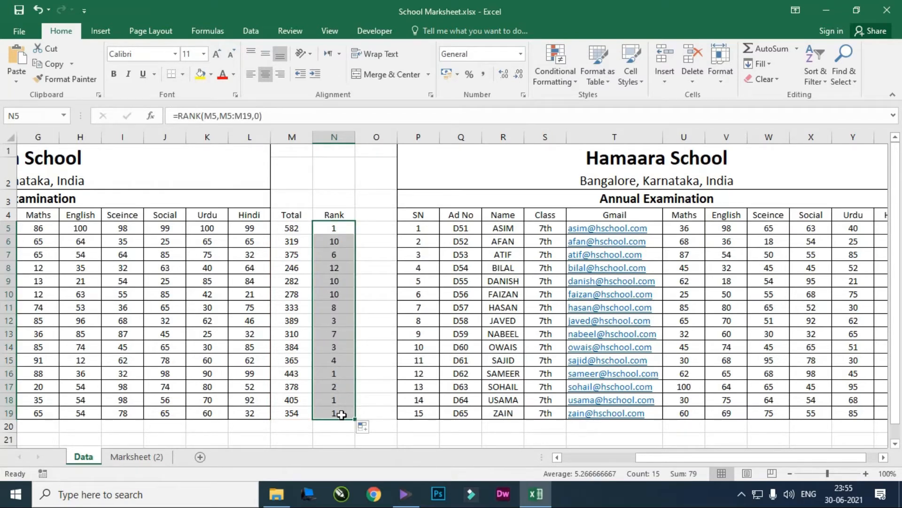
{"action": "left_click", "coordinate": [341, 398]}
{"action": "left_click", "coordinate": [342, 385]}
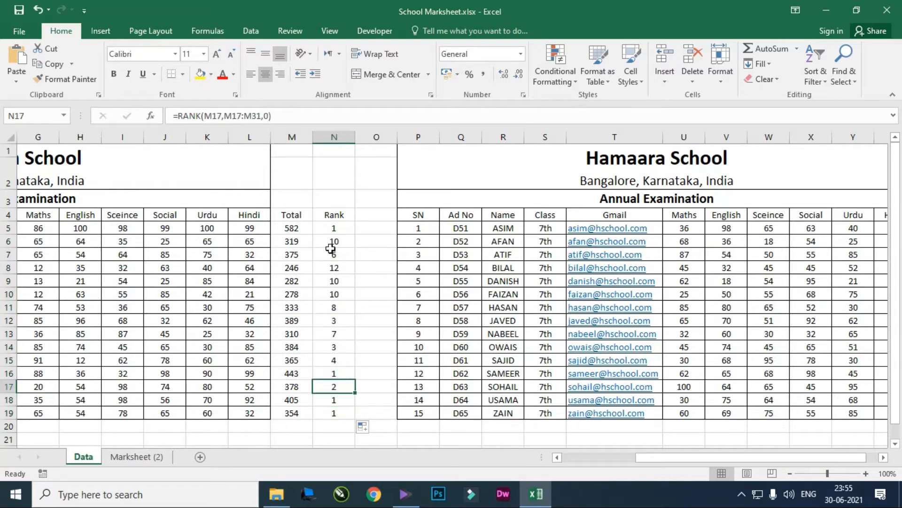
- Examine the ranges referenced by the RANK formulas in N5, N6, N7 and N19 without changing them
{"action": "left_click", "coordinate": [343, 228]}
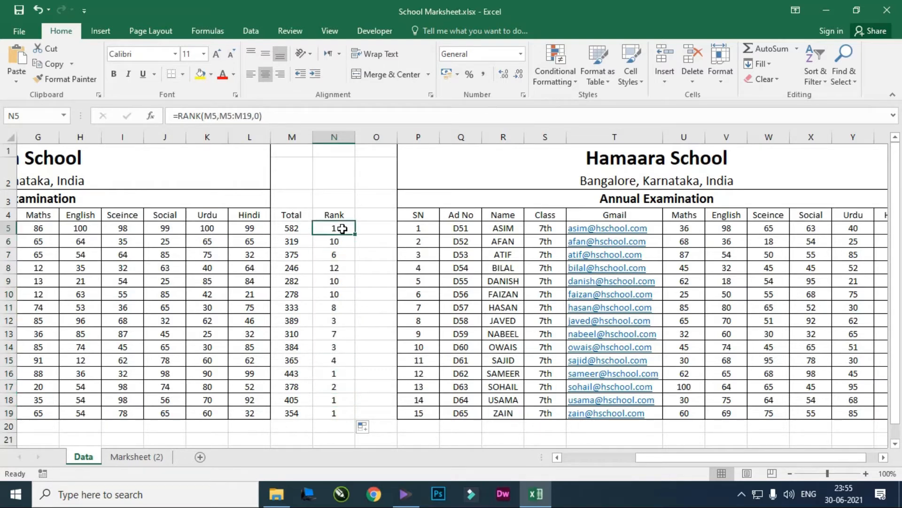
{"action": "double_click", "coordinate": [343, 228]}
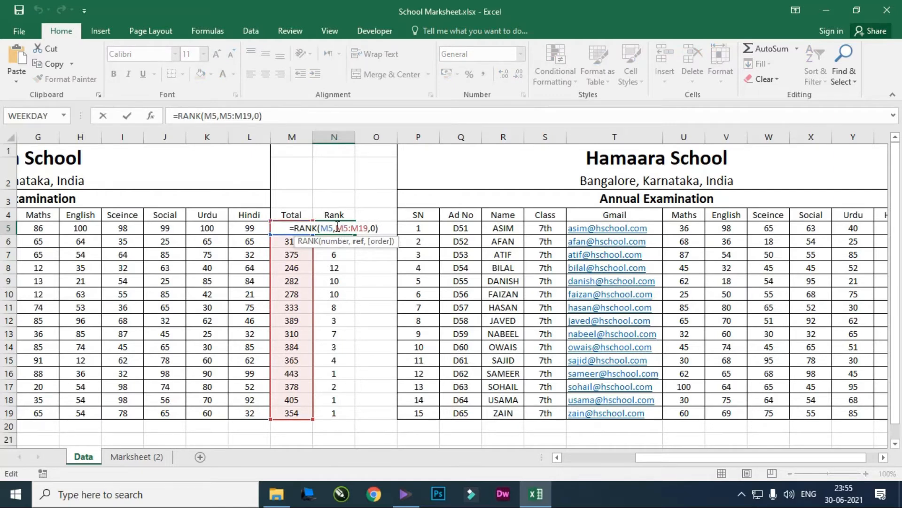
{"action": "left_click_drag", "start_coordinate": [337, 228], "coordinate": [365, 228]}
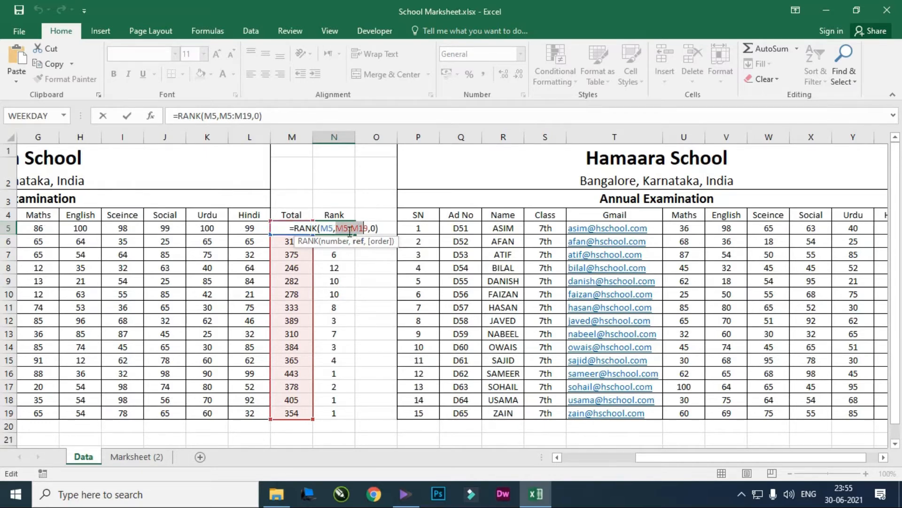
{"action": "key", "text": "Return"}
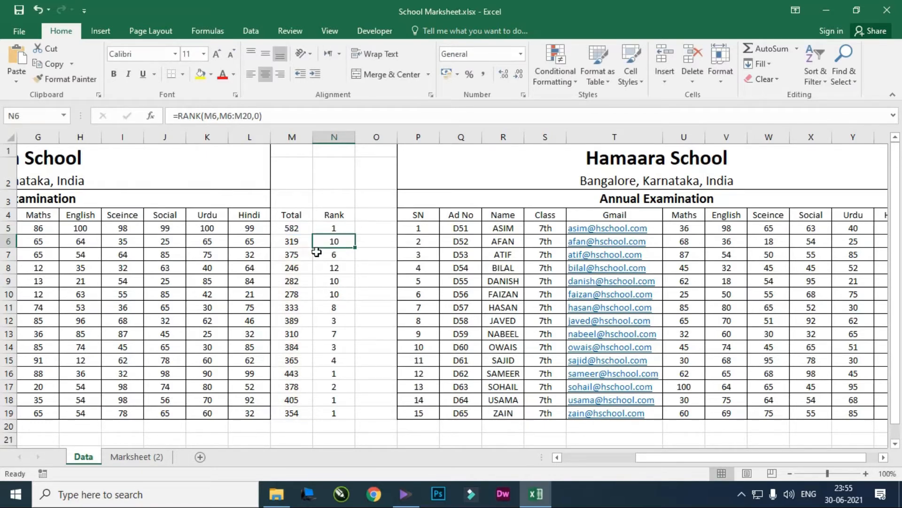
{"action": "double_click", "coordinate": [337, 239]}
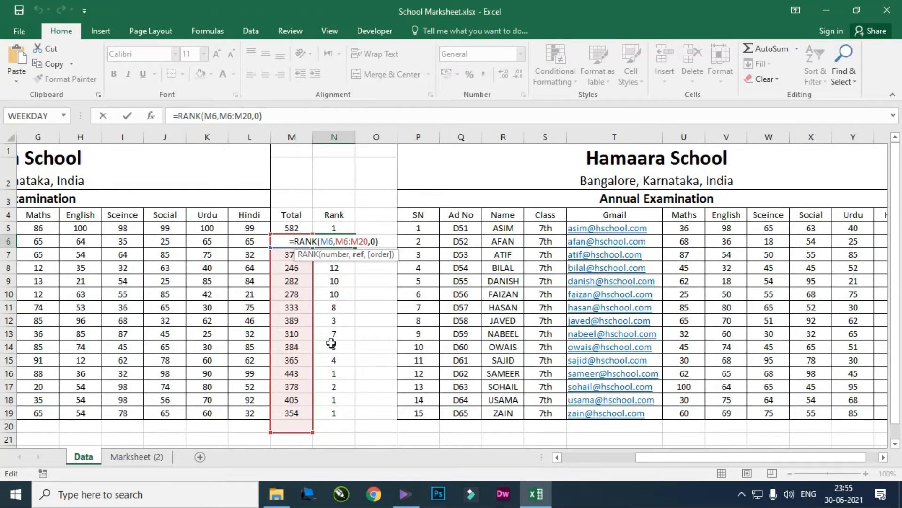
{"action": "left_click", "coordinate": [342, 254]}
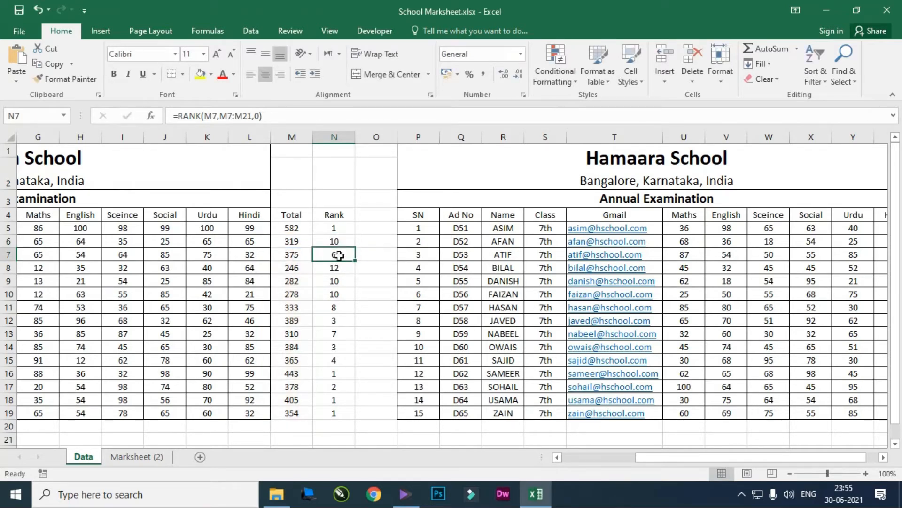
{"action": "double_click", "coordinate": [339, 255]}
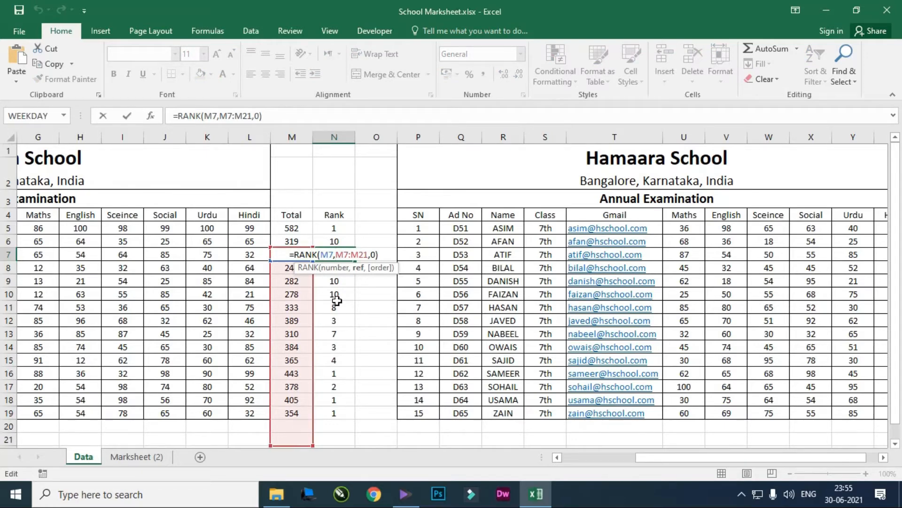
{"action": "key", "text": "Return"}
{"action": "left_click", "coordinate": [334, 413]}
{"action": "double_click", "coordinate": [335, 413]}
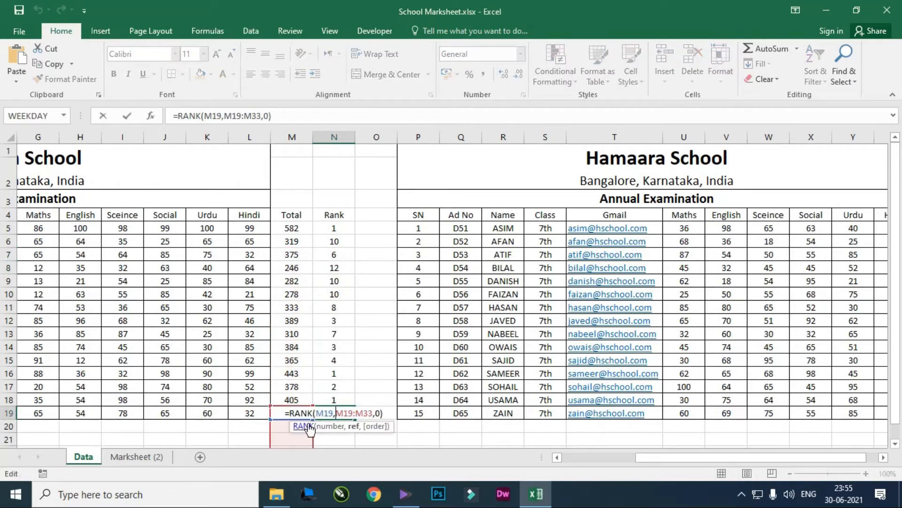
{"action": "scroll", "coordinate": [309, 429], "scroll_direction": "down", "scroll_amount": 3}
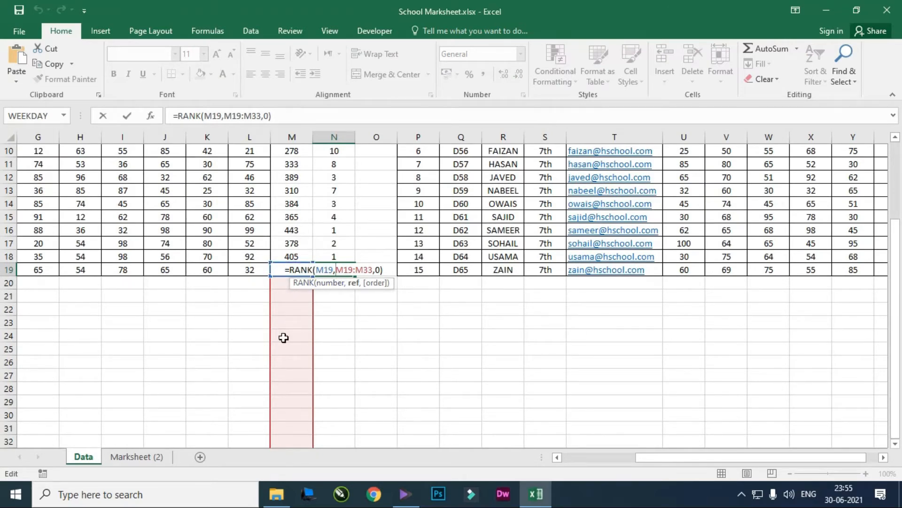
{"action": "key", "text": "Return"}
{"action": "scroll", "coordinate": [336, 268], "scroll_direction": "up", "scroll_amount": 3}
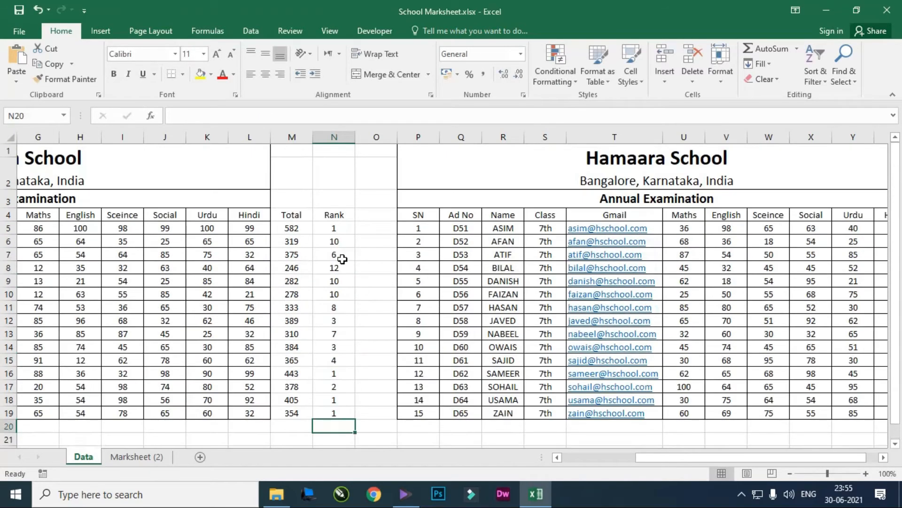
- Clear the rank formulas from N6 to N19, keeping only the first student's rank in N5
{"action": "left_click_drag", "start_coordinate": [334, 240], "coordinate": [334, 409]}
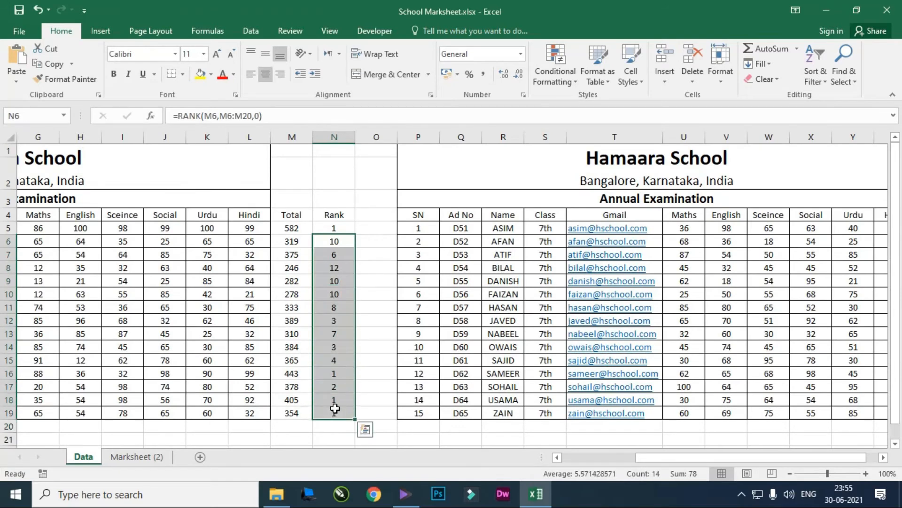
{"action": "key", "text": "Delete"}
{"action": "left_click", "coordinate": [344, 228]}
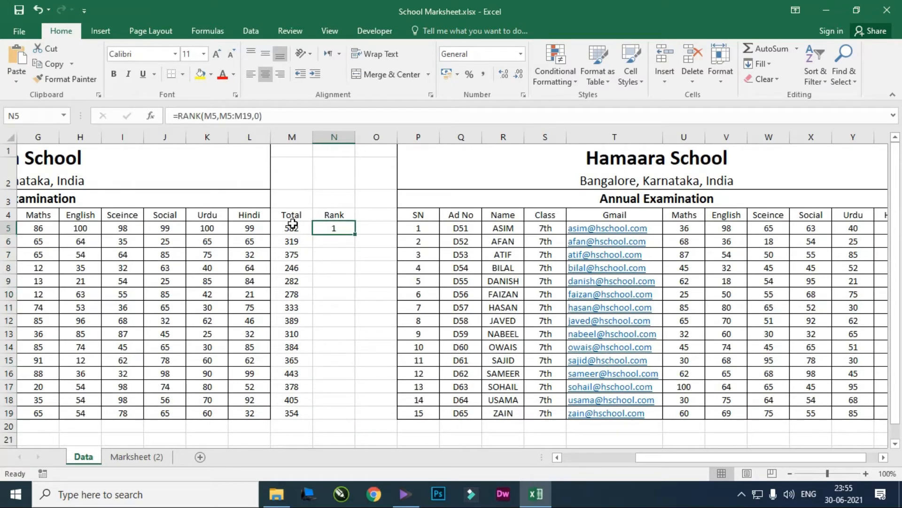
{"action": "left_click_drag", "start_coordinate": [293, 227], "coordinate": [292, 413]}
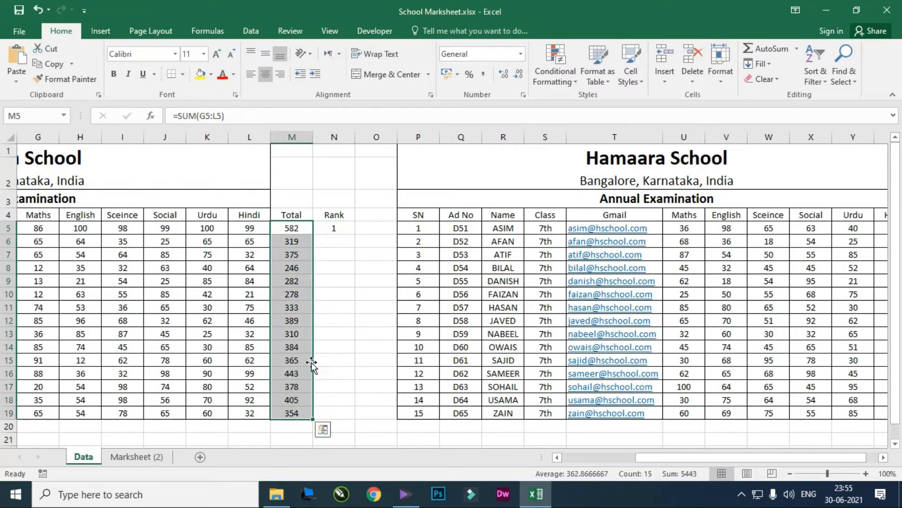
{"action": "left_click", "coordinate": [335, 229]}
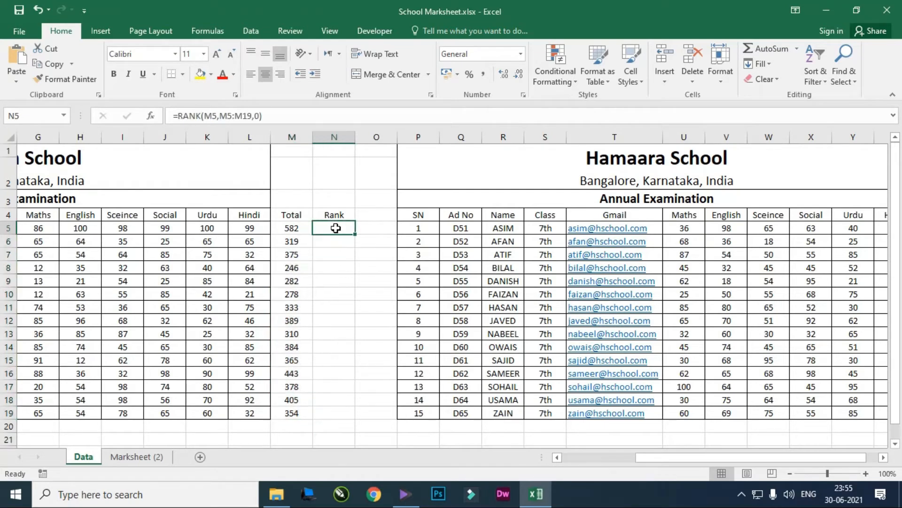
{"action": "left_click", "coordinate": [242, 115]}
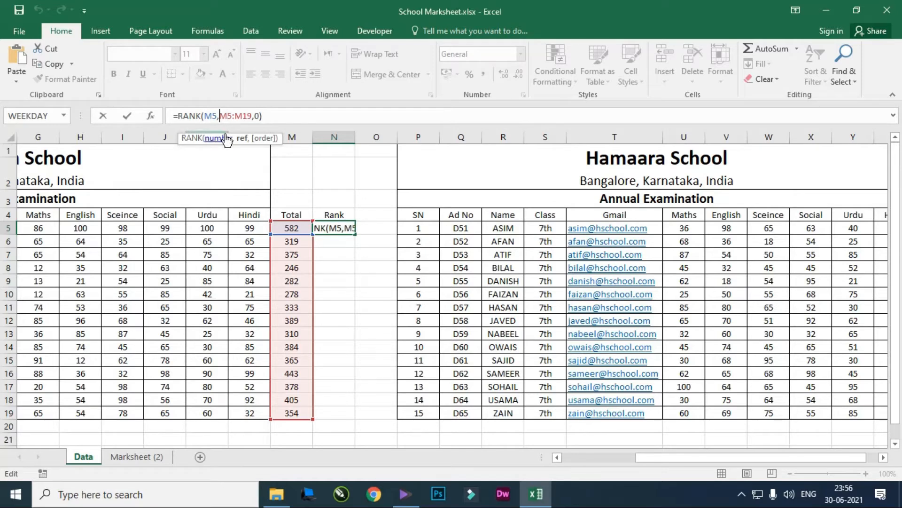
{"action": "type", "text": "$"}
{"action": "key", "text": "Right"}
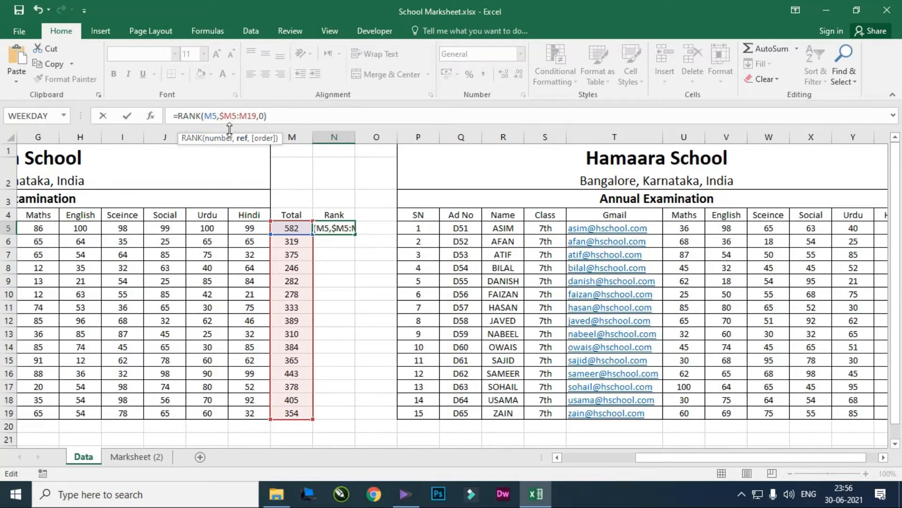
{"action": "type", "text": "$"}
{"action": "key", "text": "BackSpace"}
{"action": "left_click", "coordinate": [225, 118]}
{"action": "key", "text": "BackSpace"}
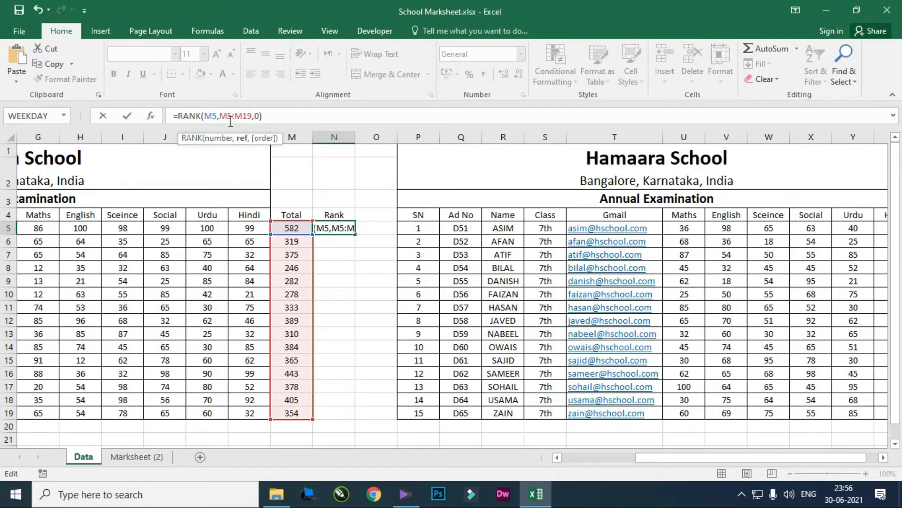
- Make the ranking range in N5 absolute so the formula reads =RANK(M5,$M$5:$M$19,0)
{"action": "left_click_drag", "start_coordinate": [229, 118], "coordinate": [253, 117]}
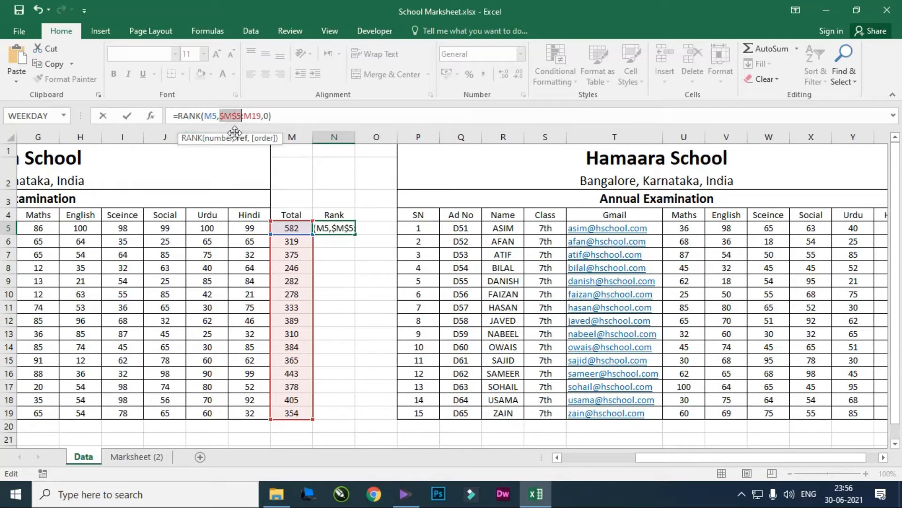
{"action": "key", "text": "F4"}
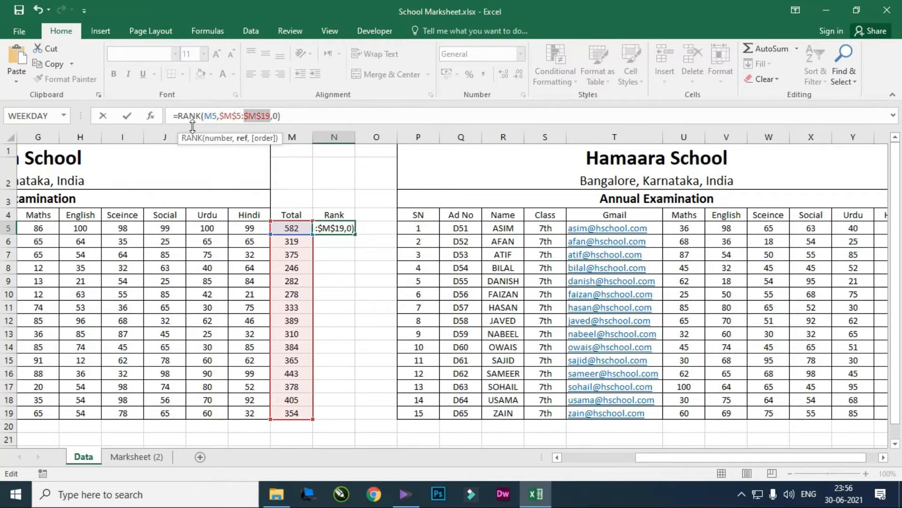
{"action": "left_click_drag", "start_coordinate": [223, 115], "coordinate": [270, 119]}
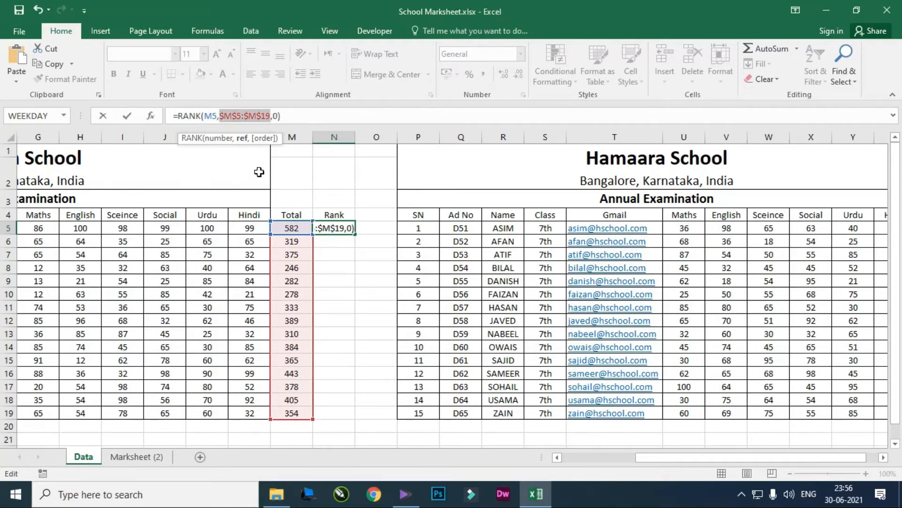
{"action": "key", "text": "Return"}
- Fill the rank formula with the absolute range from N5 down to N19 and check the top-ranked students
{"action": "left_click", "coordinate": [339, 229]}
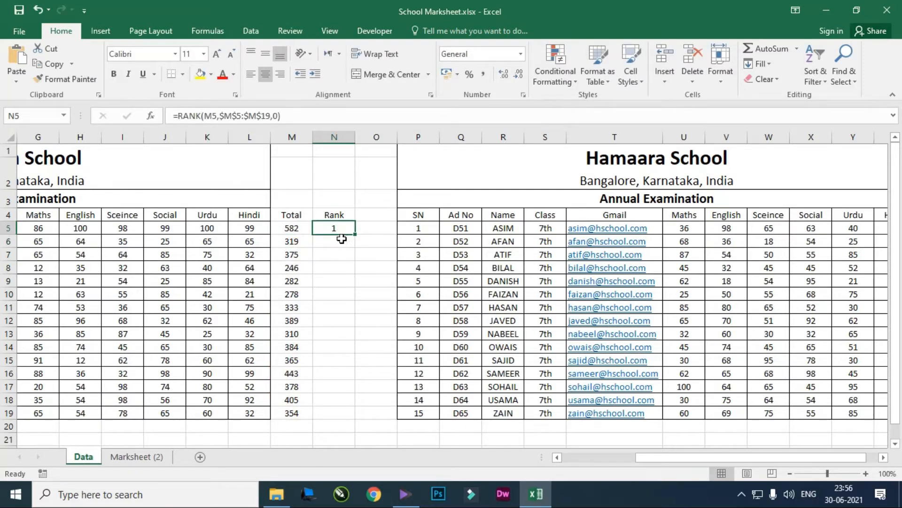
{"action": "left_click_drag", "start_coordinate": [354, 236], "coordinate": [340, 417]}
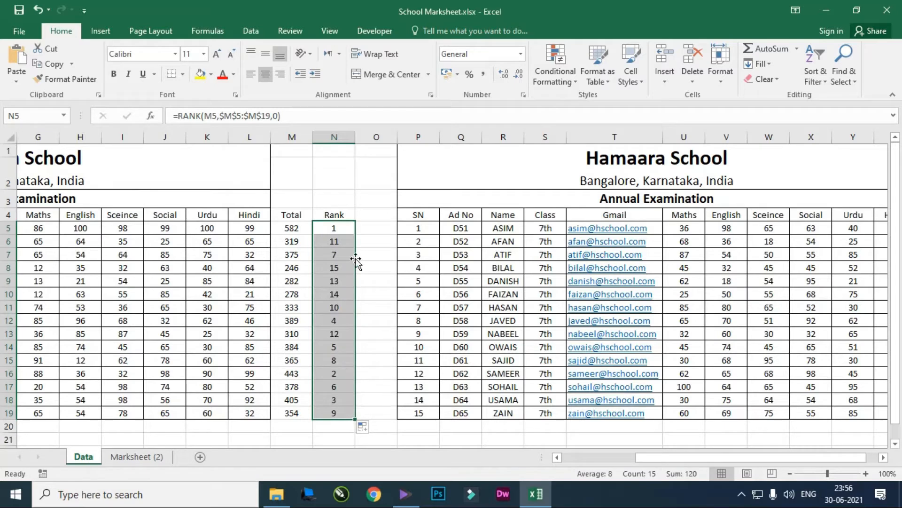
{"action": "left_click", "coordinate": [345, 230]}
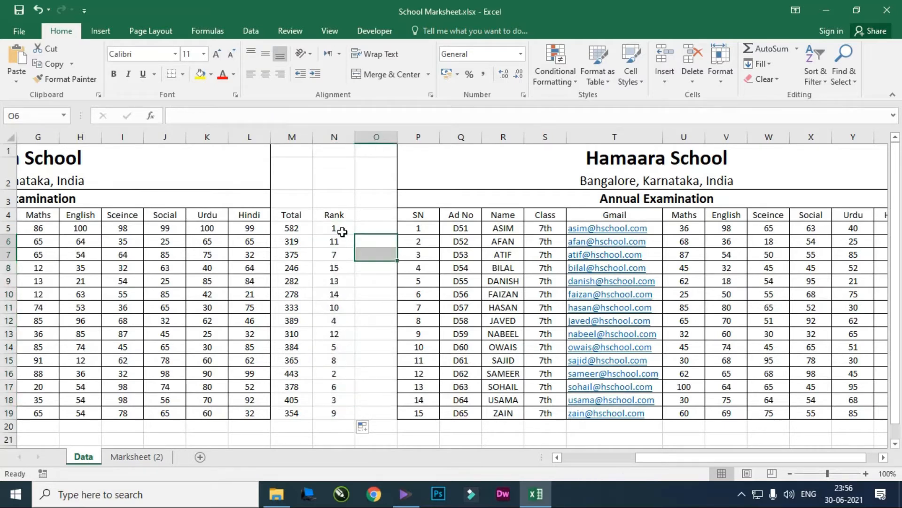
{"action": "left_click", "coordinate": [341, 374]}
{"action": "left_click", "coordinate": [337, 402]}
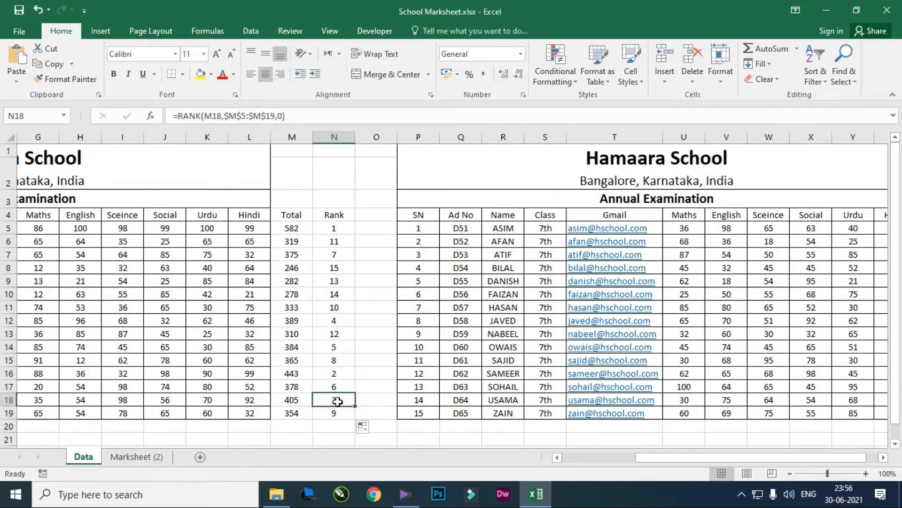
{"action": "left_click", "coordinate": [337, 320]}
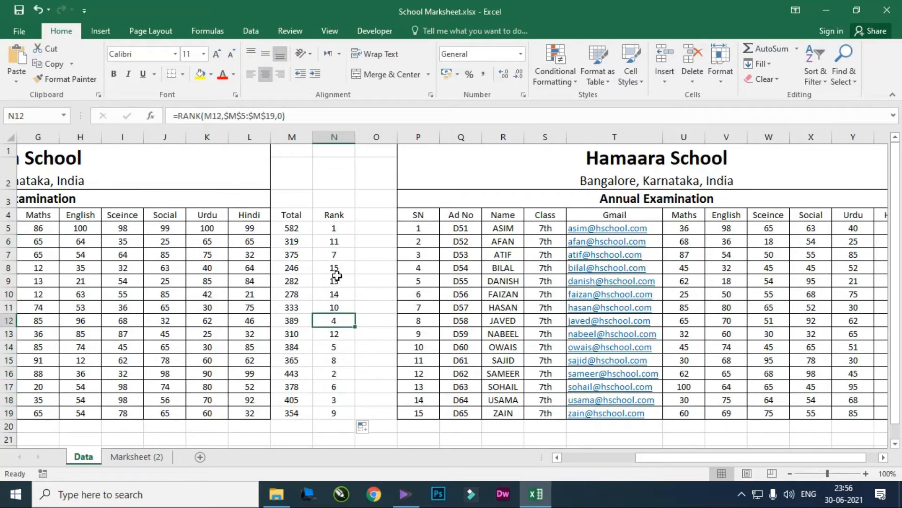
{"action": "left_click", "coordinate": [338, 349]}
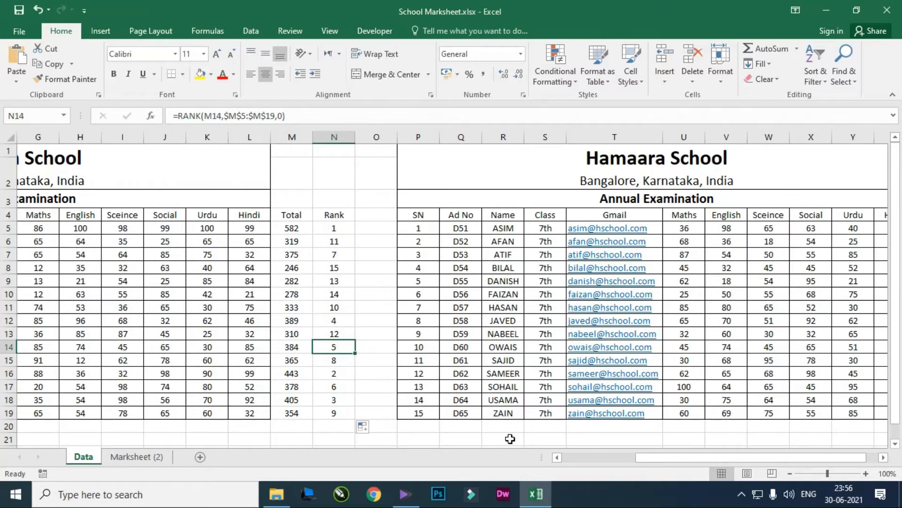
- Add the heading Total in AA4 beside the annual examination's Hindi column
{"action": "left_click_drag", "start_coordinate": [702, 457], "coordinate": [721, 457]}
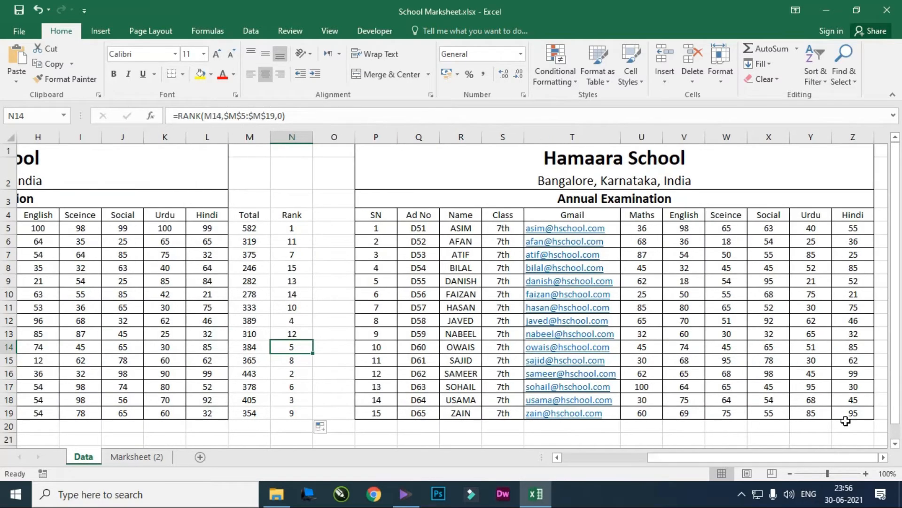
{"action": "left_click", "coordinate": [884, 457]}
{"action": "left_click", "coordinate": [883, 457]}
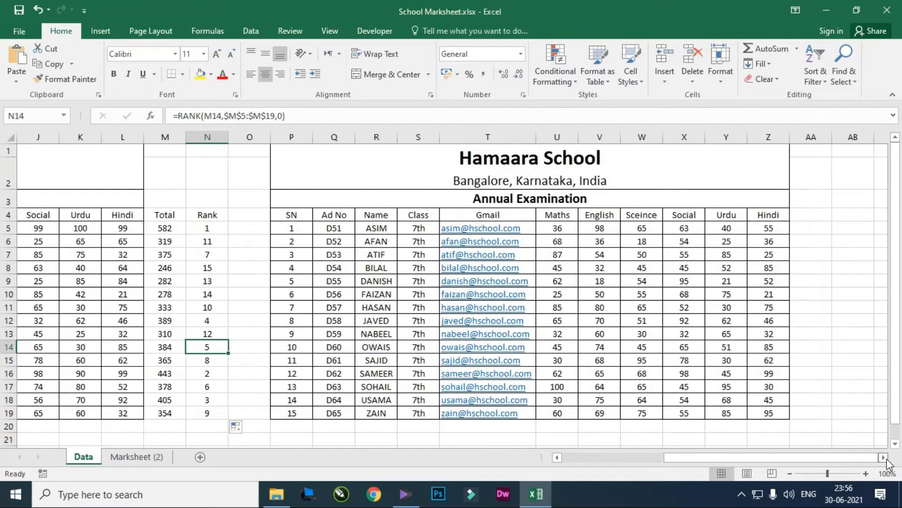
{"action": "left_click", "coordinate": [812, 214]}
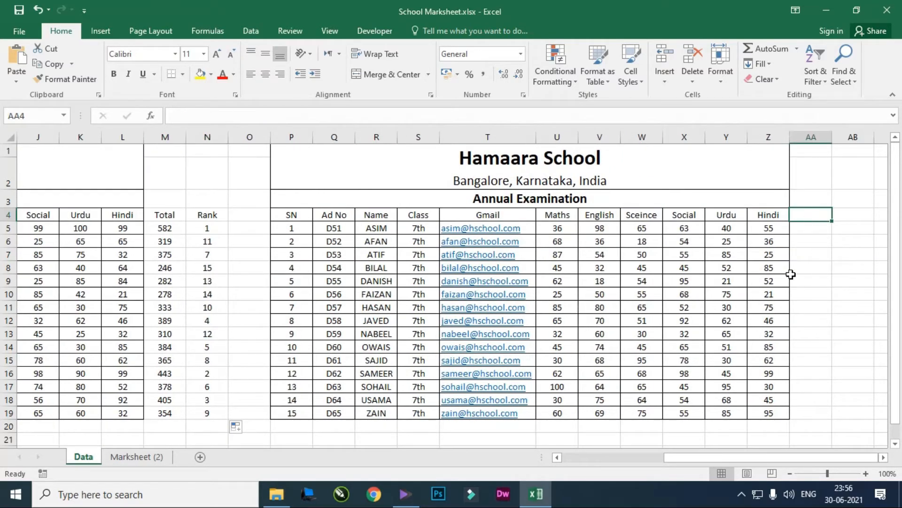
{"action": "type", "text": "TO"}
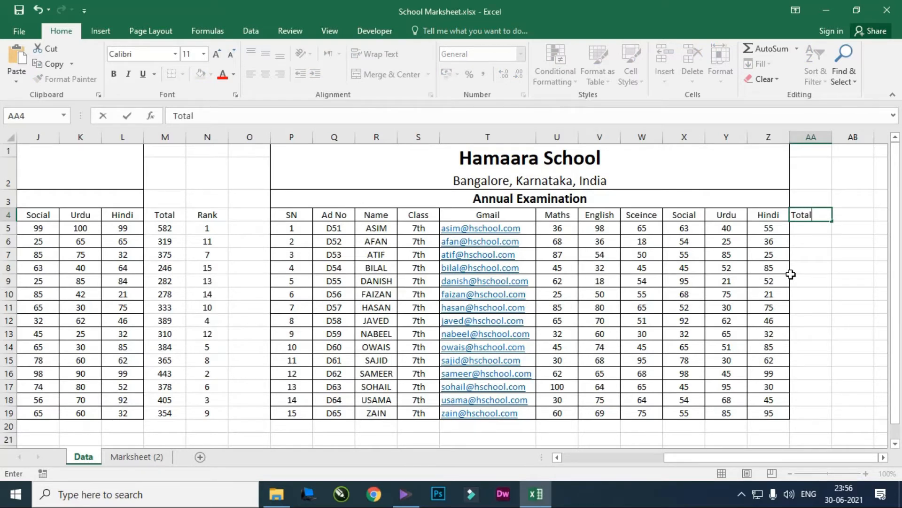
{"action": "key", "text": "Return"}
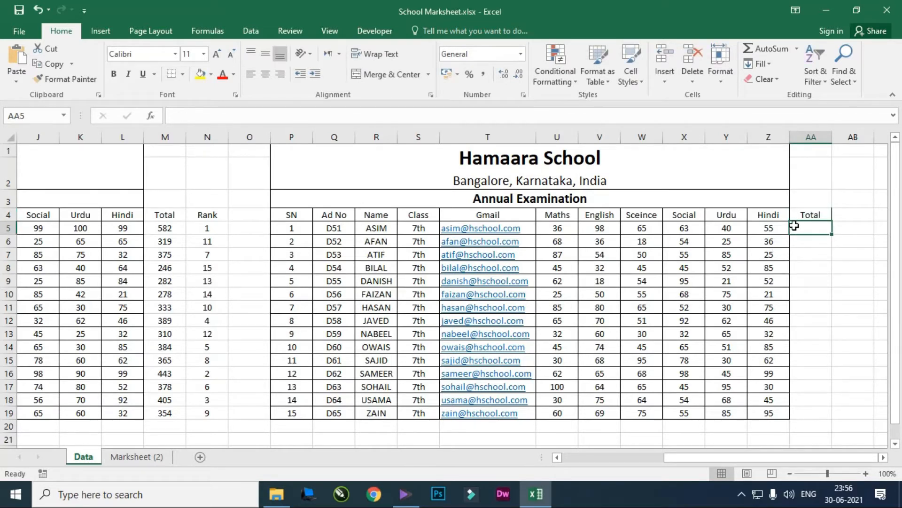
- Enter =SUM(U5:Z5) in AA5 to total the first student's annual marks and fill it down to AA19
{"action": "type", "text": "=SUM("}
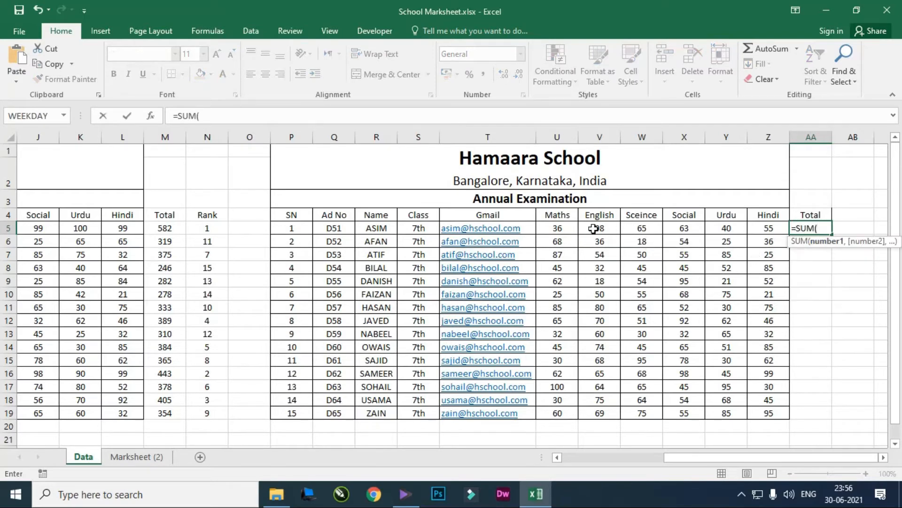
{"action": "left_click_drag", "start_coordinate": [540, 228], "coordinate": [770, 227]}
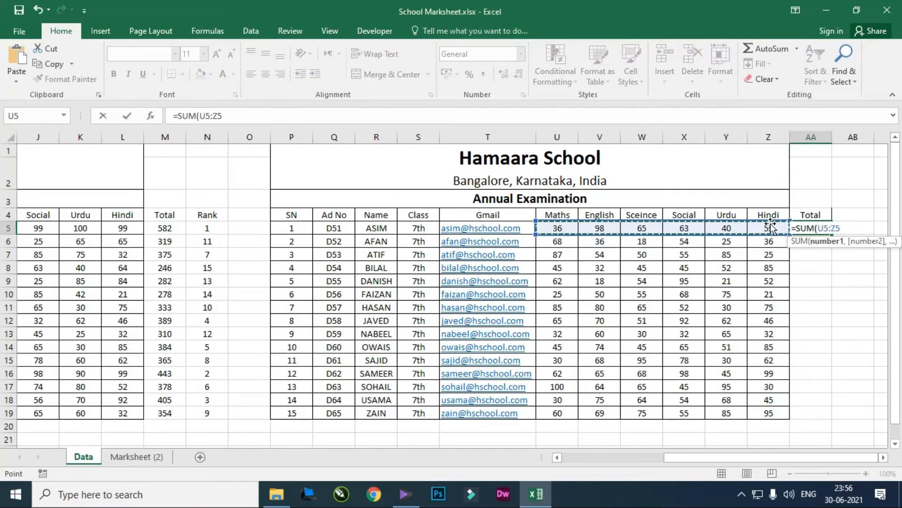
{"action": "key", "text": "Return"}
{"action": "left_click", "coordinate": [827, 231]}
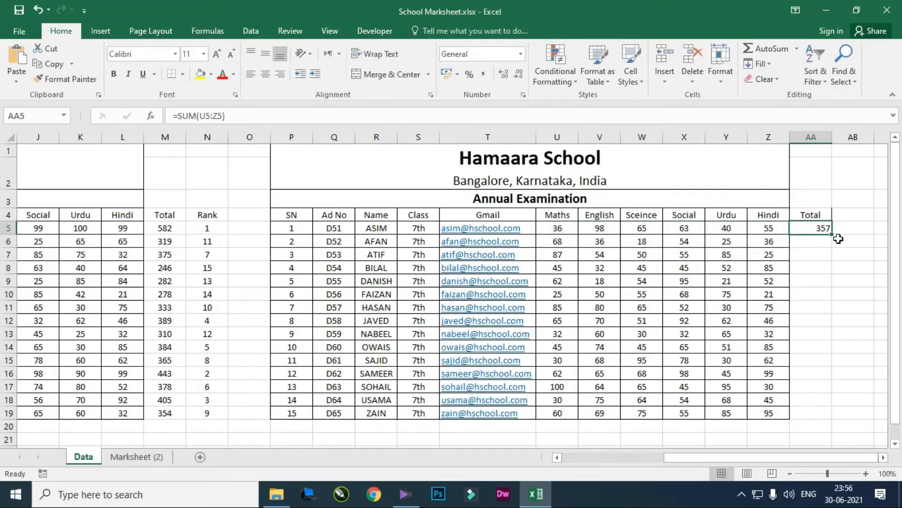
{"action": "double_click", "coordinate": [838, 238]}
- Add the heading Rank in AB4 beside the annual examination's Total heading
{"action": "left_click", "coordinate": [856, 204]}
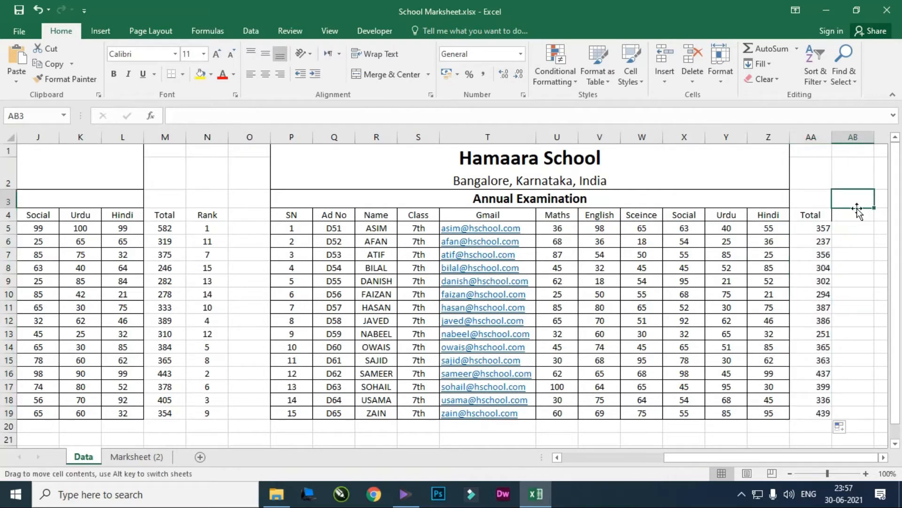
{"action": "left_click", "coordinate": [855, 212]}
{"action": "type", "text": "T"}
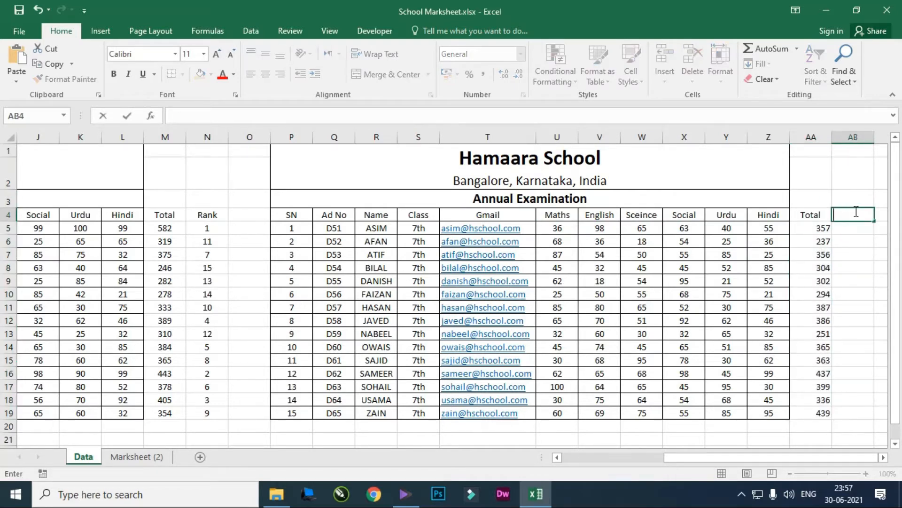
{"action": "key", "text": "Return"}
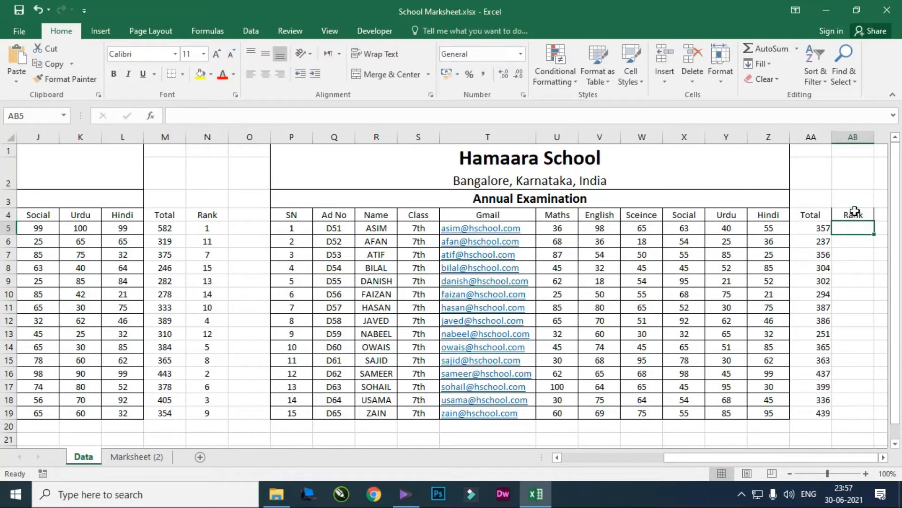
- Enter =RANK(AA5,AA5:AA19,0) in AB5 to rank the first student's annual total in descending order
{"action": "type", "text": "=r"}
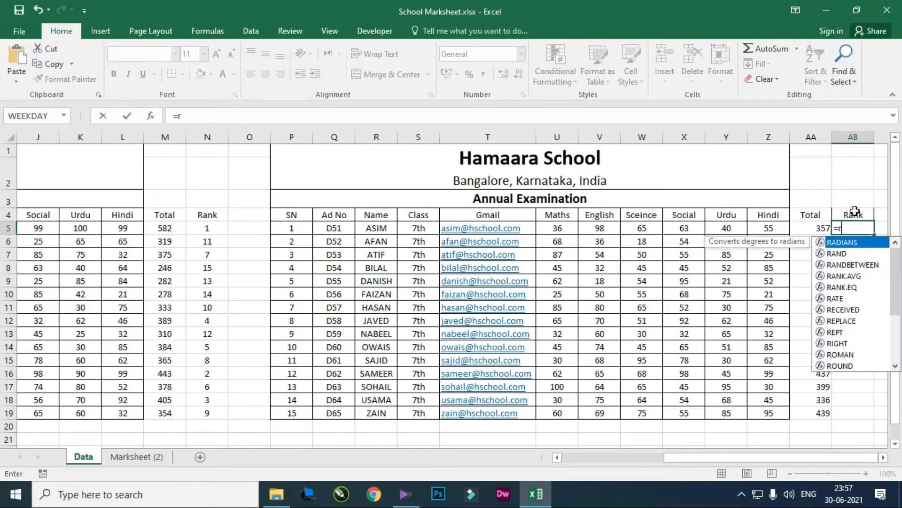
{"action": "type", "text": "ank("}
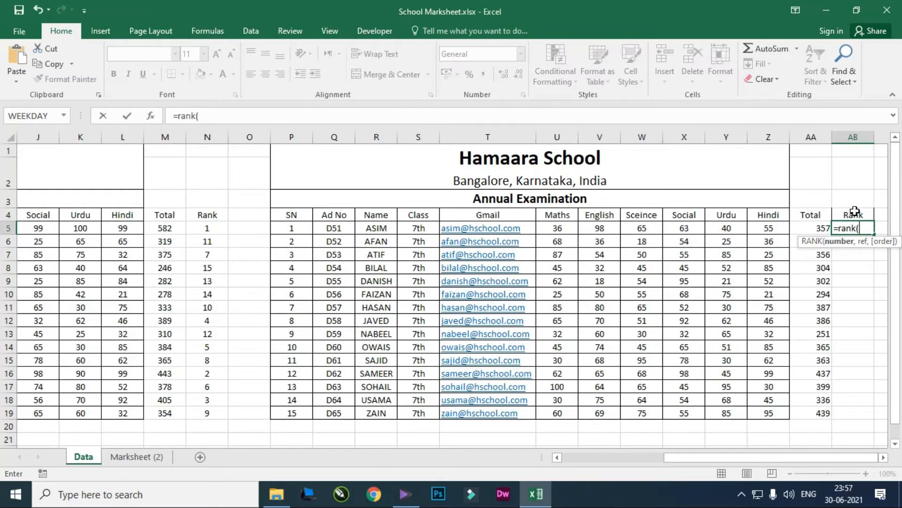
{"action": "left_click", "coordinate": [813, 227]}
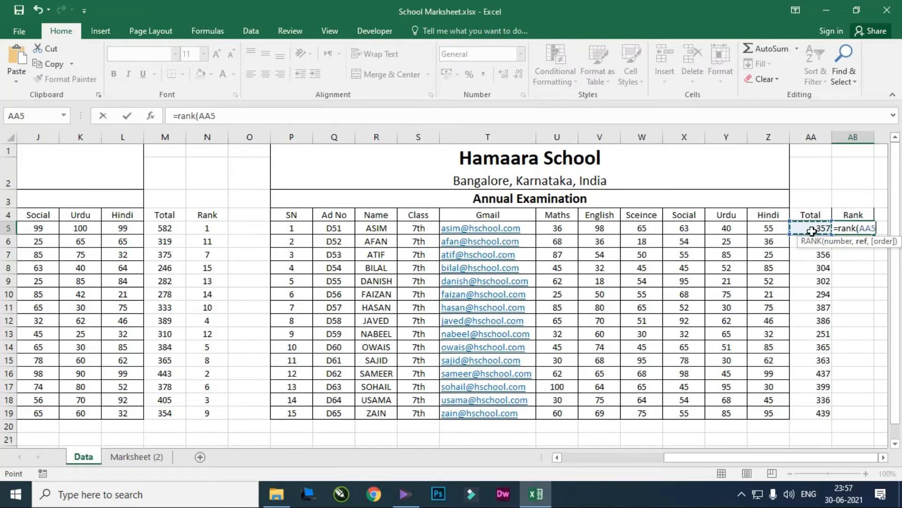
{"action": "type", "text": ","}
{"action": "left_click_drag", "start_coordinate": [816, 227], "coordinate": [816, 409]}
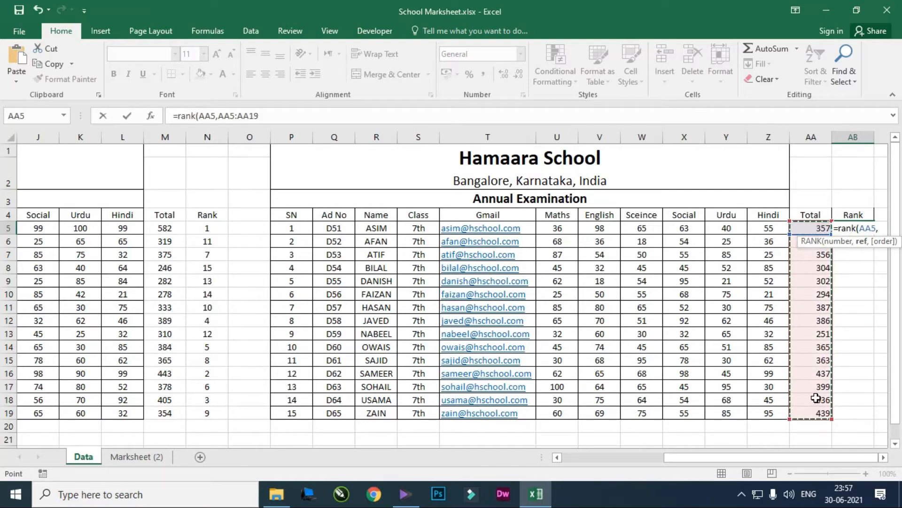
{"action": "type", "text": ","}
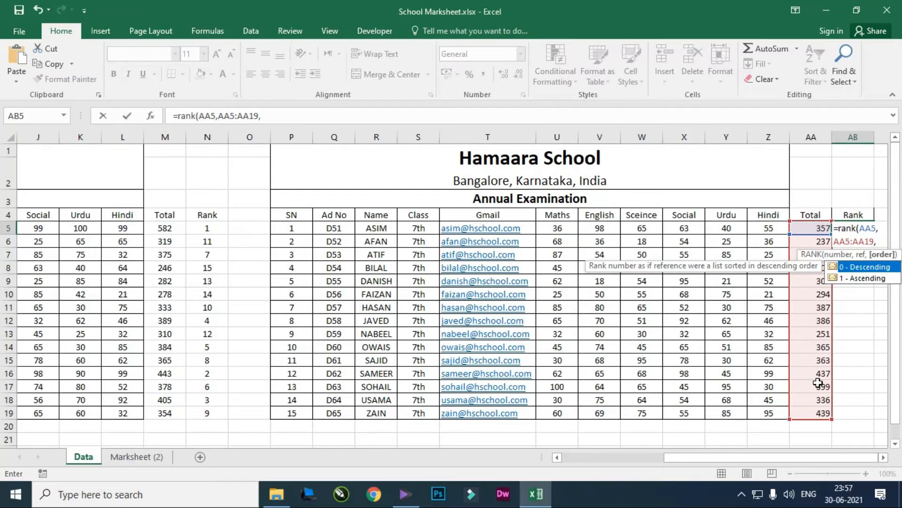
{"action": "type", "text": "0)"}
{"action": "key", "text": "Return"}
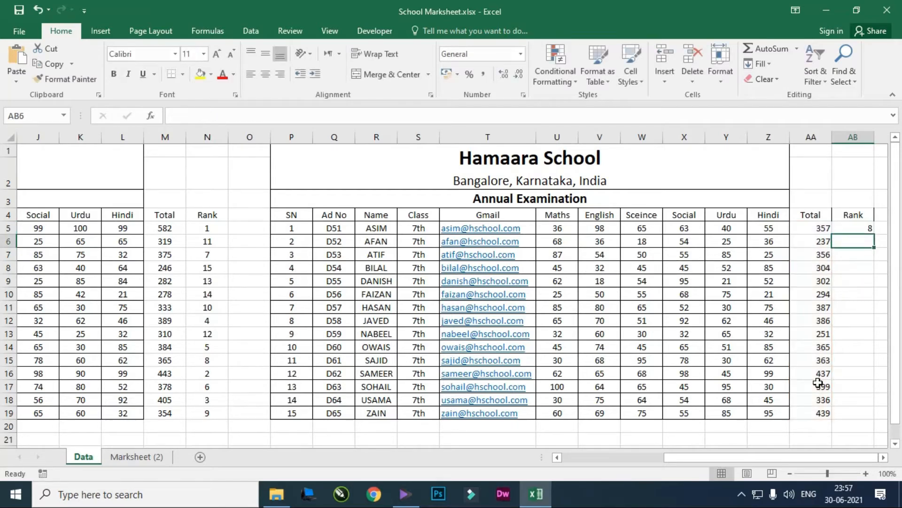
- Make the range in AB5's rank formula absolute as $AA$5:$AA$19 and fill the formula down to AB19
{"action": "left_click", "coordinate": [857, 229]}
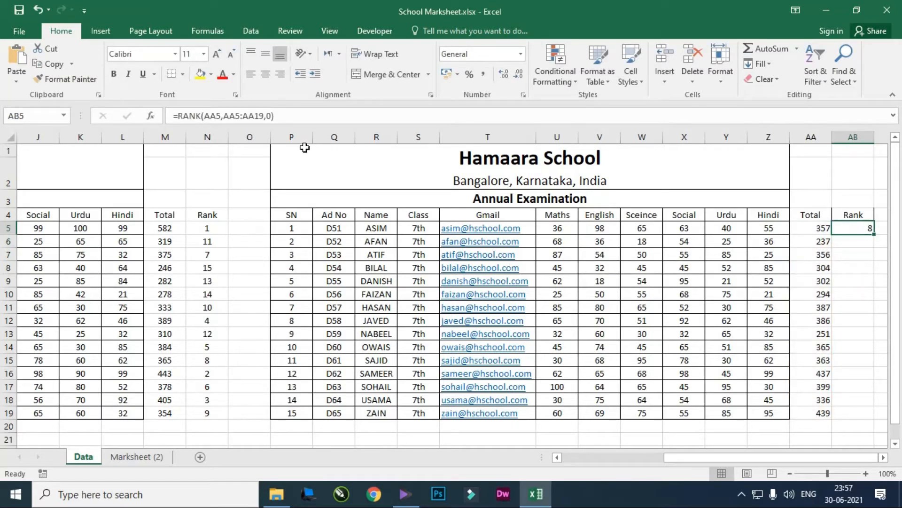
{"action": "left_click", "coordinate": [231, 116]}
{"action": "key", "text": "F4"}
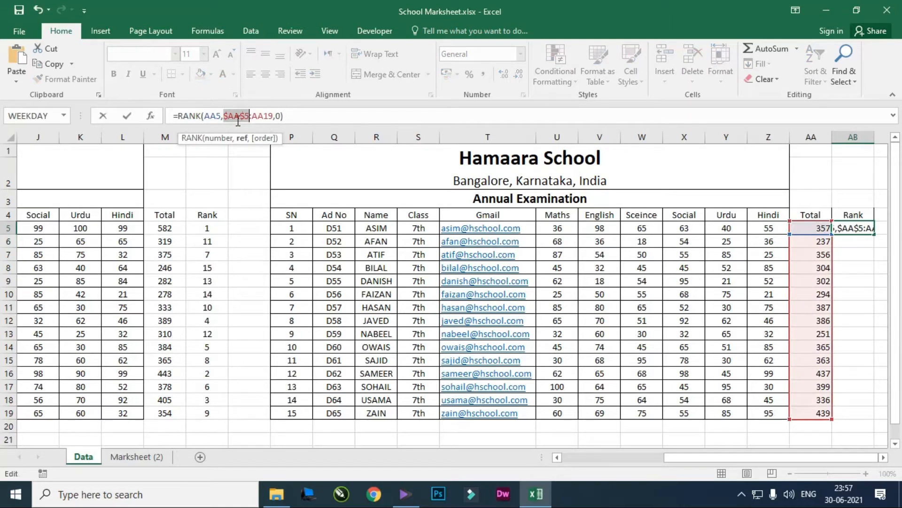
{"action": "left_click", "coordinate": [263, 116]}
{"action": "key", "text": "F4"}
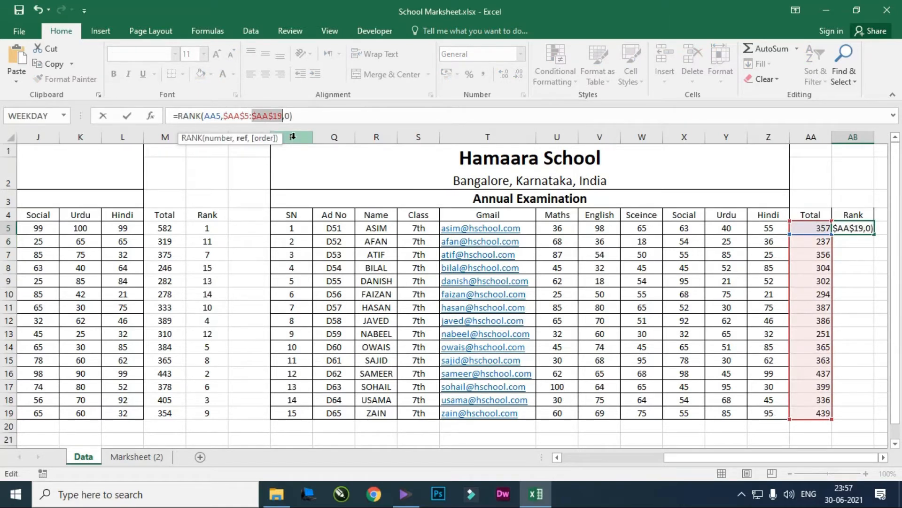
{"action": "key", "text": "Return"}
{"action": "left_click", "coordinate": [863, 230]}
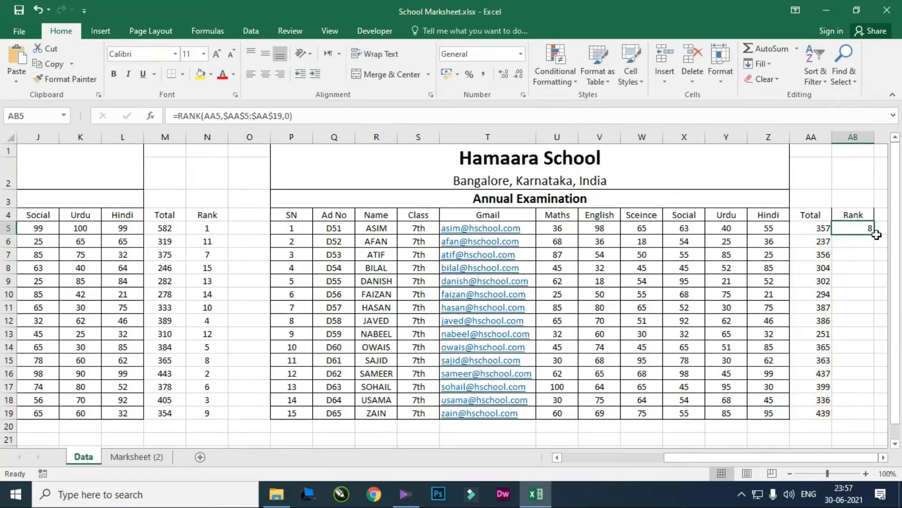
{"action": "left_click_drag", "start_coordinate": [877, 234], "coordinate": [867, 419]}
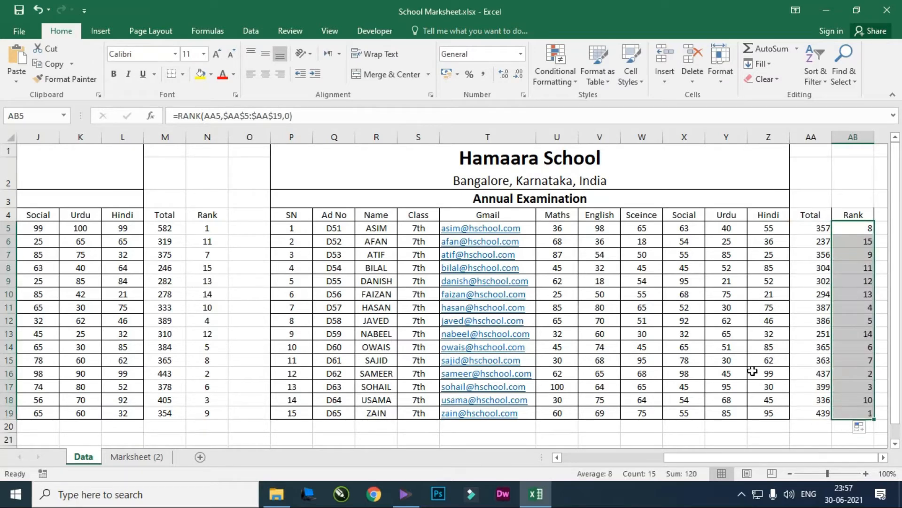
- Return to the Marksheet (2) sheet and review the subject marks table and its Total, Average, Grade and Rank rows
{"action": "left_click", "coordinate": [135, 457]}
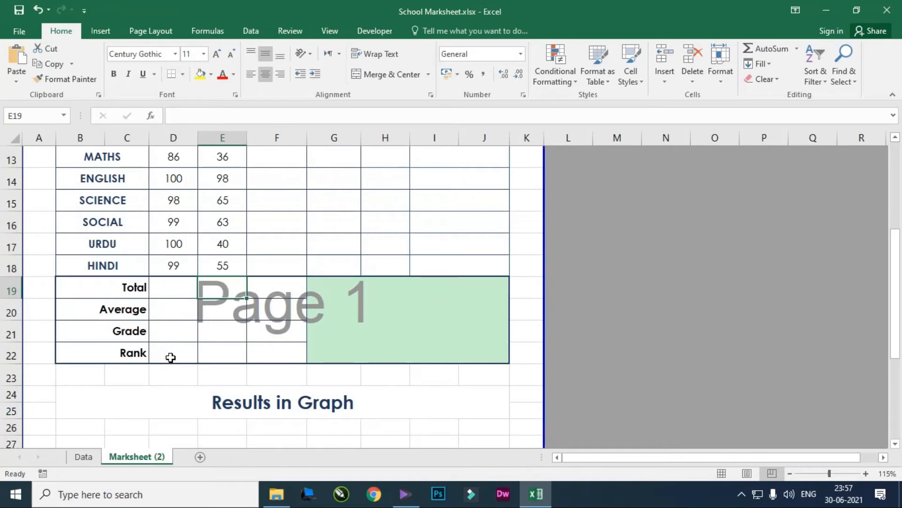
{"action": "left_click_drag", "start_coordinate": [170, 357], "coordinate": [268, 355]}
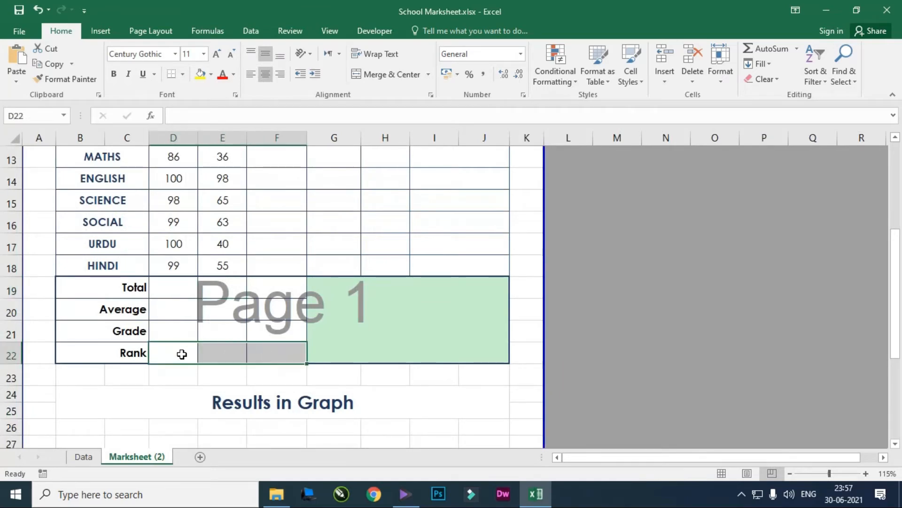
{"action": "left_click", "coordinate": [182, 354]}
{"action": "left_click", "coordinate": [84, 457]}
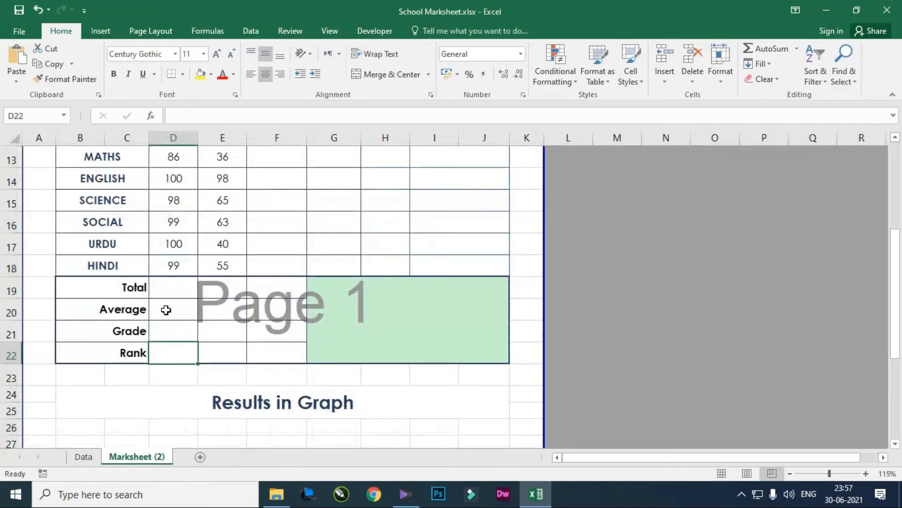
{"action": "left_click", "coordinate": [160, 285]}
{"action": "scroll", "coordinate": [221, 259], "scroll_direction": "up", "scroll_amount": 4}
{"action": "scroll", "coordinate": [235, 272], "scroll_direction": "down", "scroll_amount": 3}
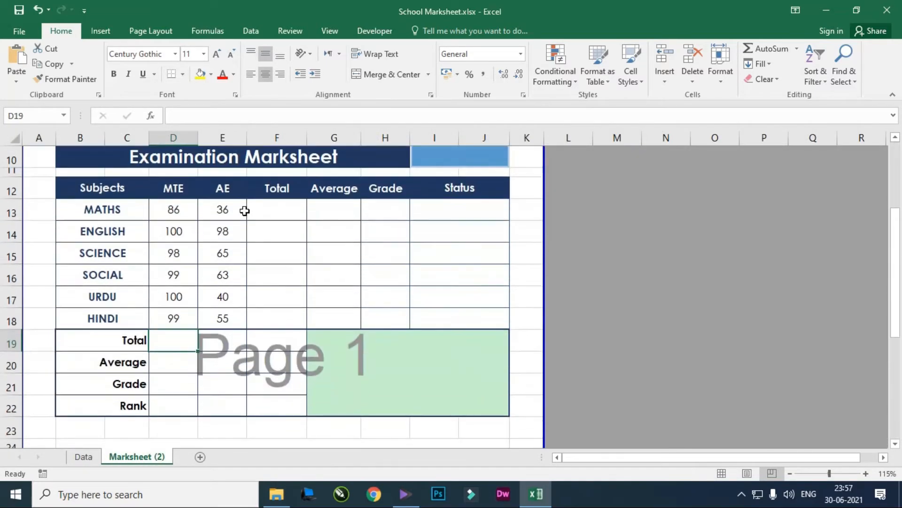
- Enter =SUM(D13:E13) in F13 to total the Maths marks and fill it down to F18 for the other subjects
{"action": "left_click", "coordinate": [291, 212]}
{"action": "type", "text": "=sum"}
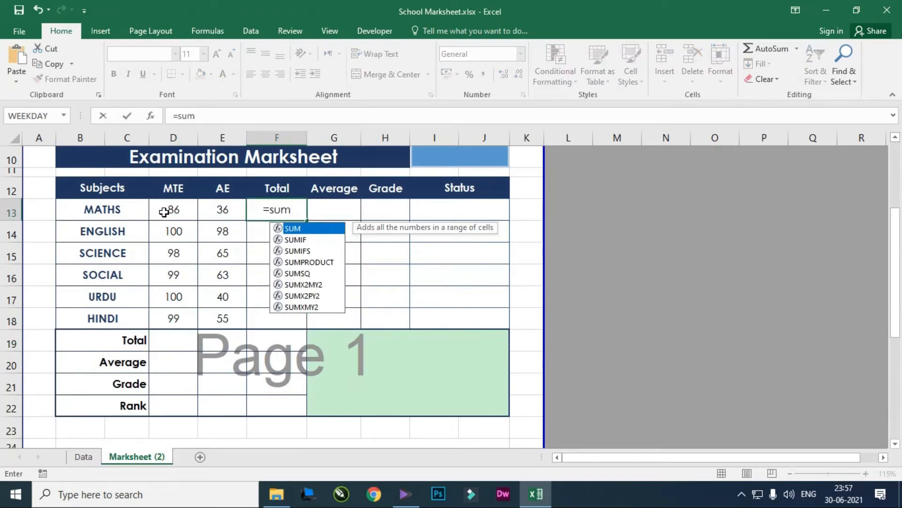
{"action": "key", "text": "Tab"}
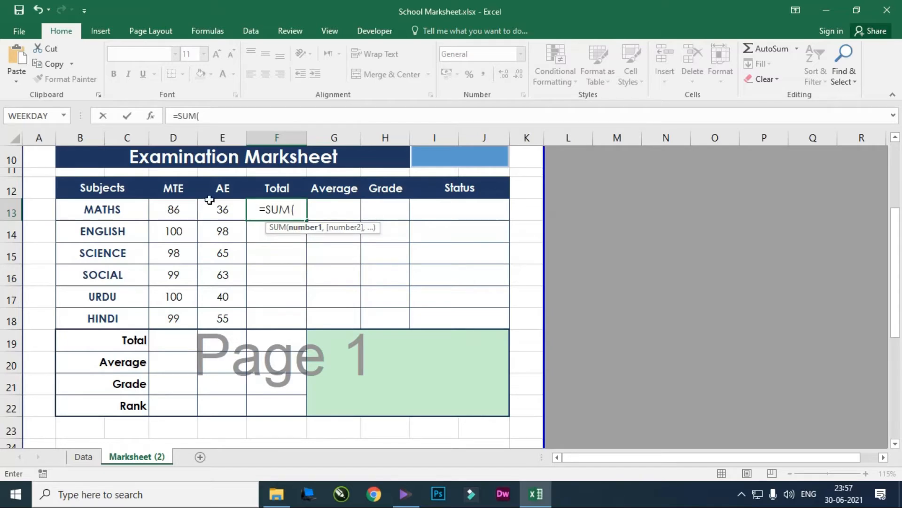
{"action": "left_click_drag", "start_coordinate": [177, 211], "coordinate": [221, 210]}
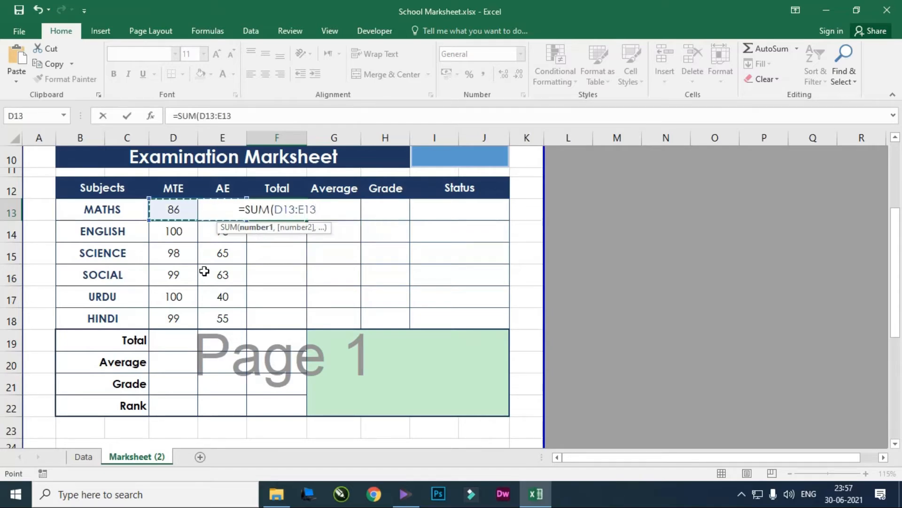
{"action": "key", "text": "Return"}
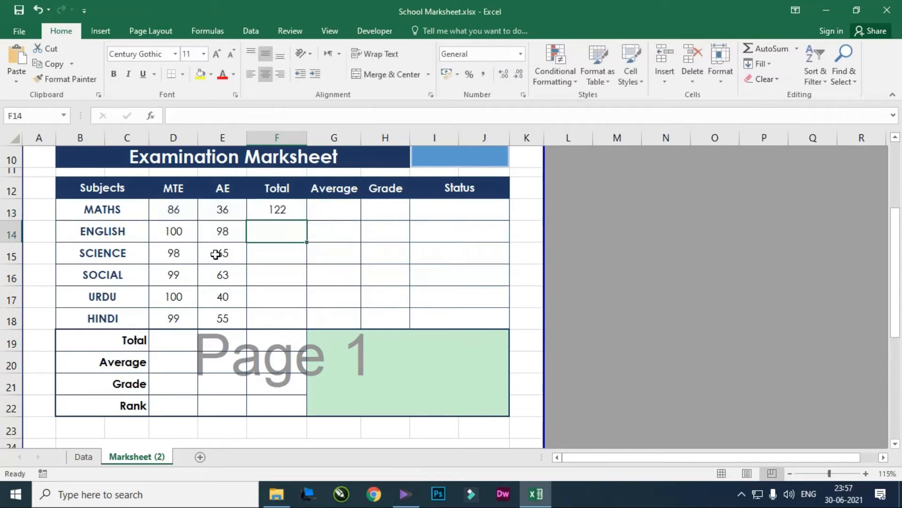
{"action": "left_click", "coordinate": [268, 214]}
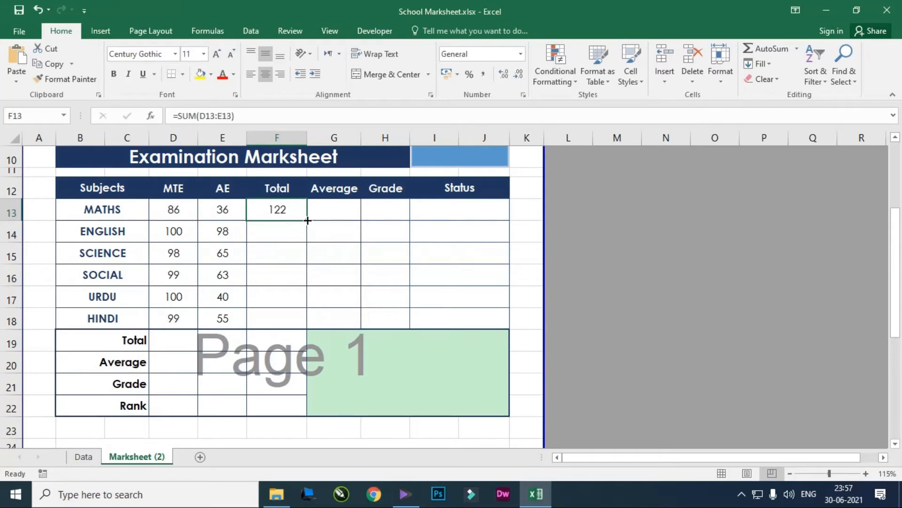
{"action": "left_click_drag", "start_coordinate": [308, 220], "coordinate": [306, 327]}
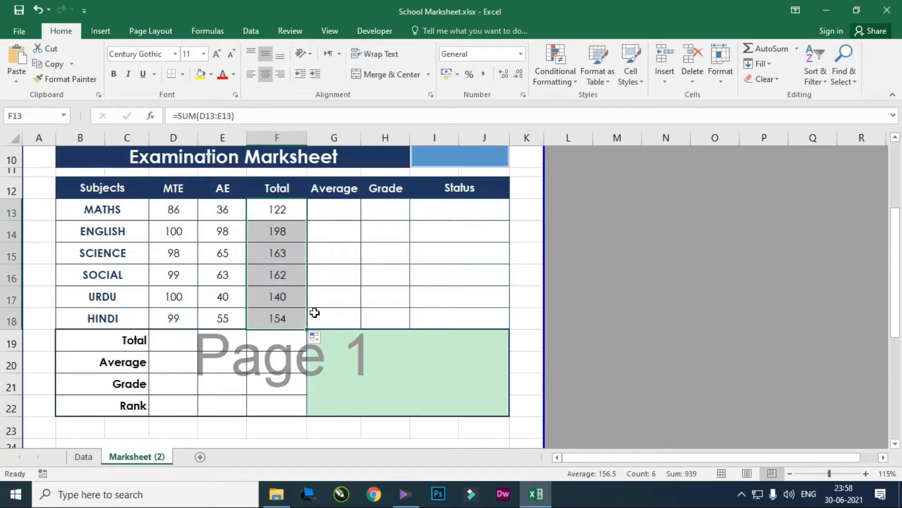
{"action": "left_click", "coordinate": [369, 256]}
- Enter =AVERAGE(D13:E13) in G13 to average the Maths marks and fill it down to G18 for the other subjects
{"action": "left_click", "coordinate": [341, 211]}
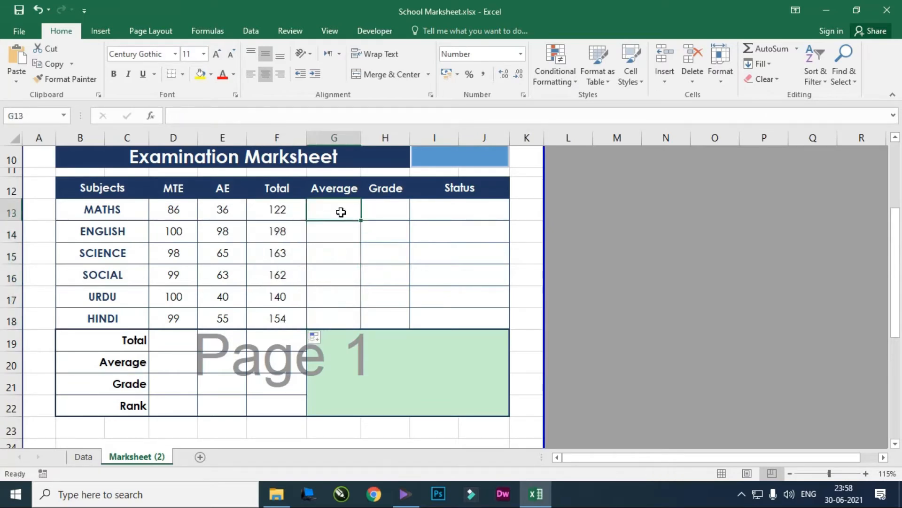
{"action": "type", "text": "=aver"}
{"action": "key", "text": "Tab"}
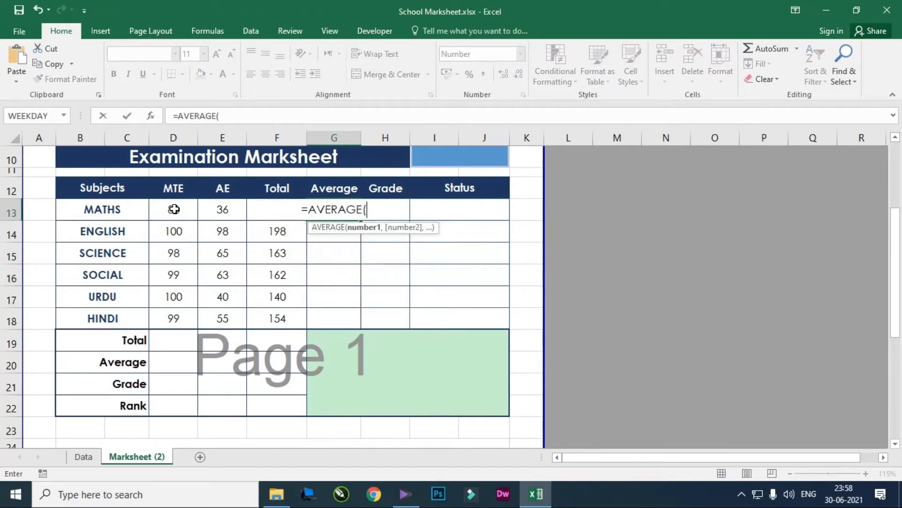
{"action": "left_click_drag", "start_coordinate": [177, 207], "coordinate": [218, 210]}
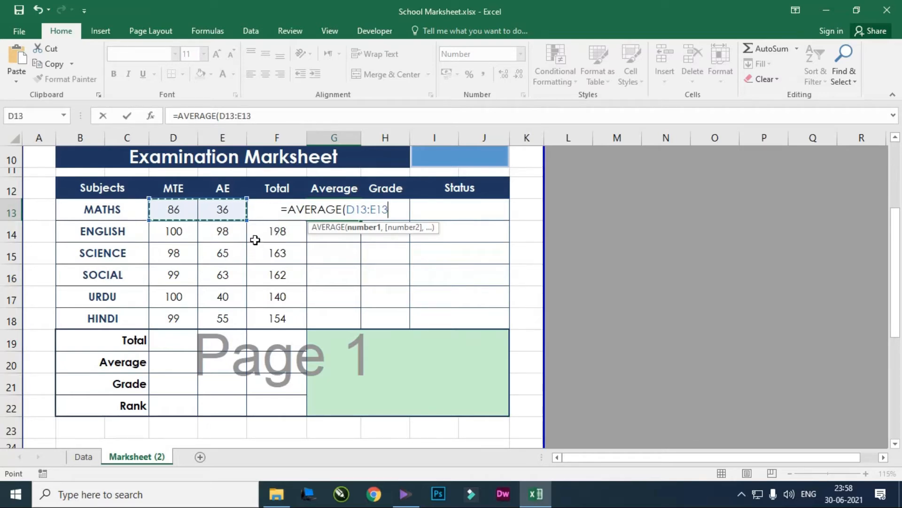
{"action": "type", "text": ")"}
{"action": "key", "text": "Return"}
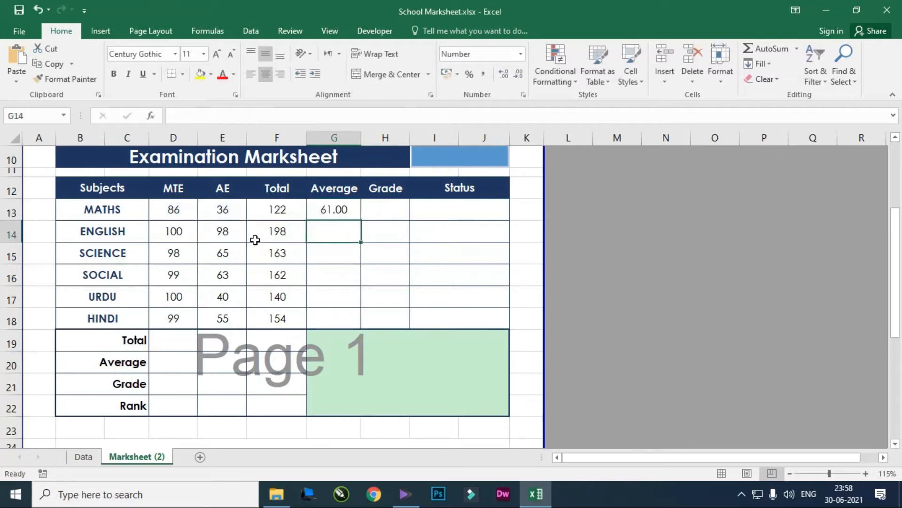
{"action": "left_click", "coordinate": [345, 210]}
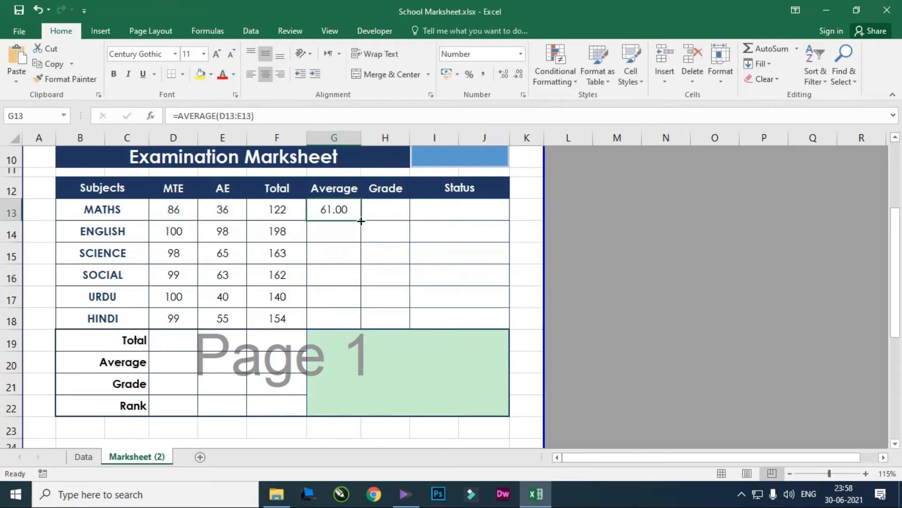
{"action": "left_click_drag", "start_coordinate": [361, 220], "coordinate": [359, 325]}
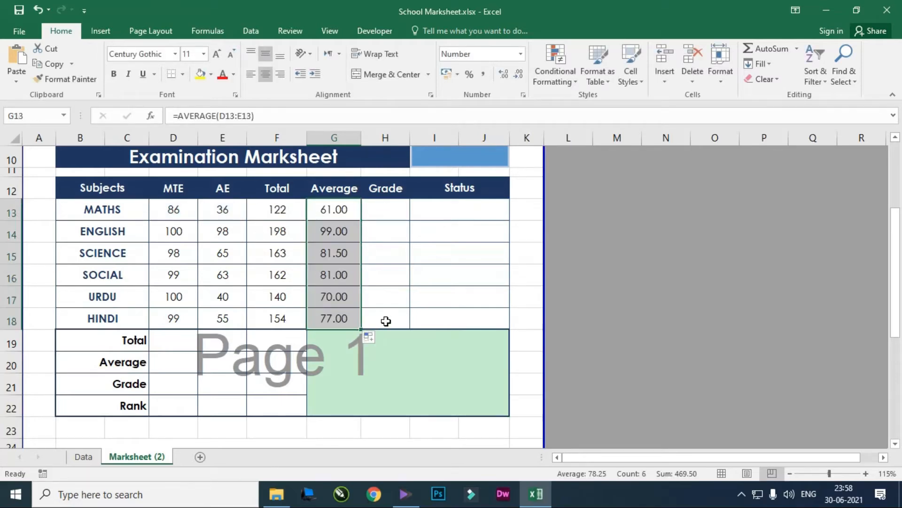
- Enter =SUM(D13:D18) in D19 to total the mid-term marks of all subjects
{"action": "left_click", "coordinate": [401, 208]}
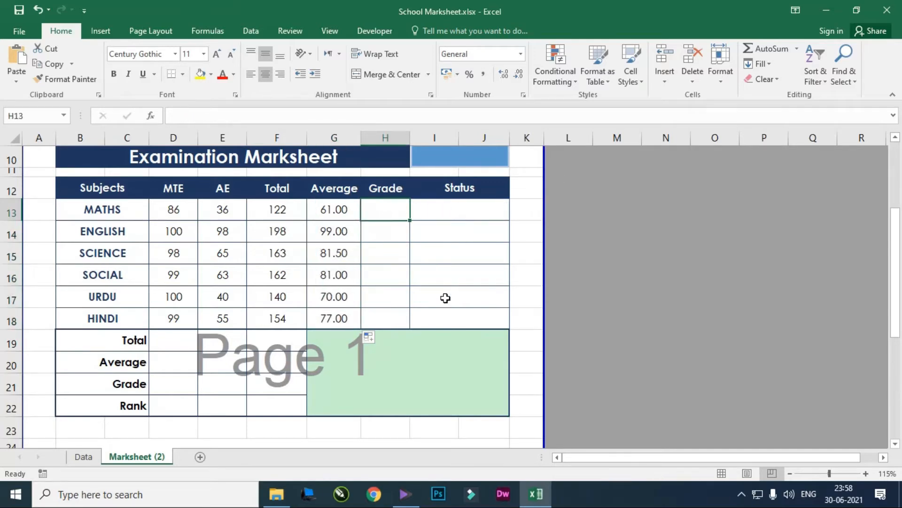
{"action": "left_click", "coordinate": [182, 345]}
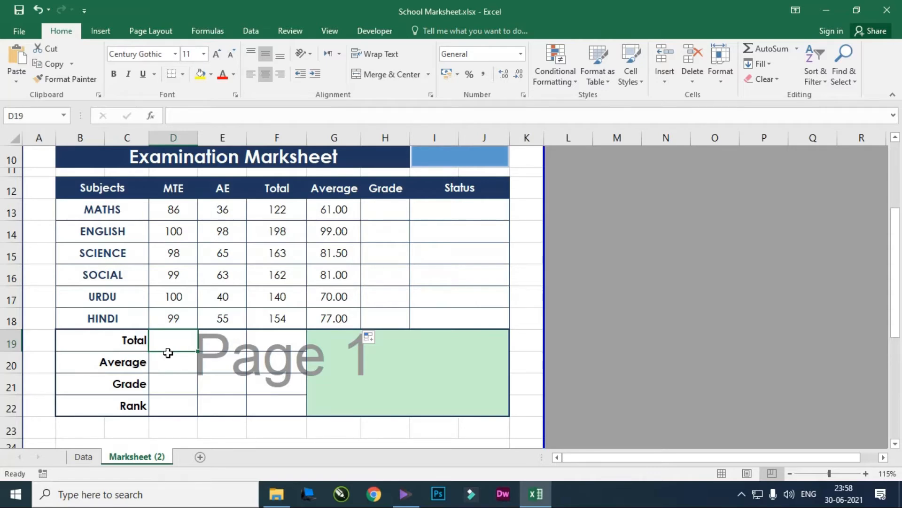
{"action": "type", "text": "=SUM("}
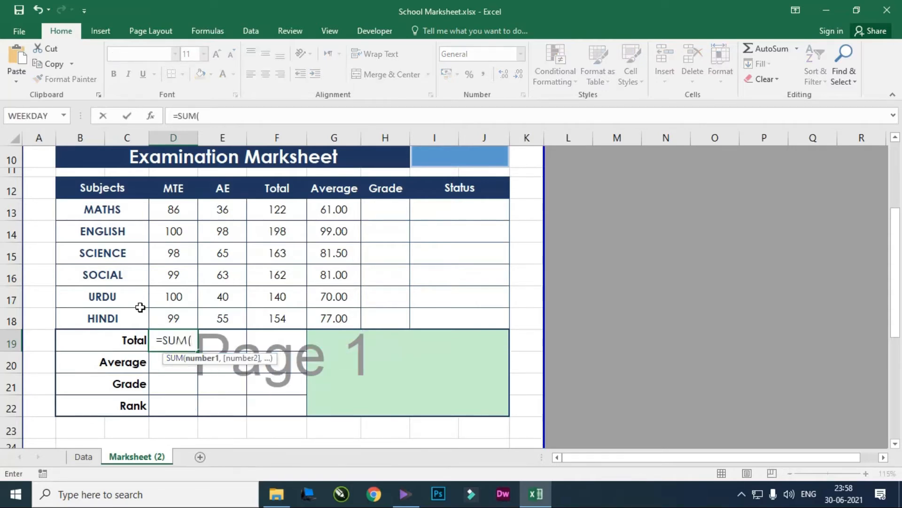
{"action": "left_click_drag", "start_coordinate": [174, 209], "coordinate": [185, 316]}
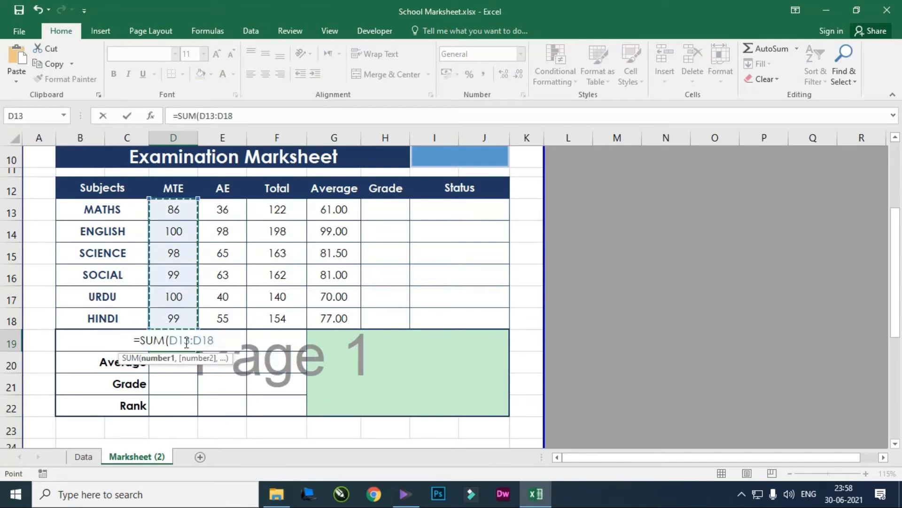
{"action": "key", "text": "Return"}
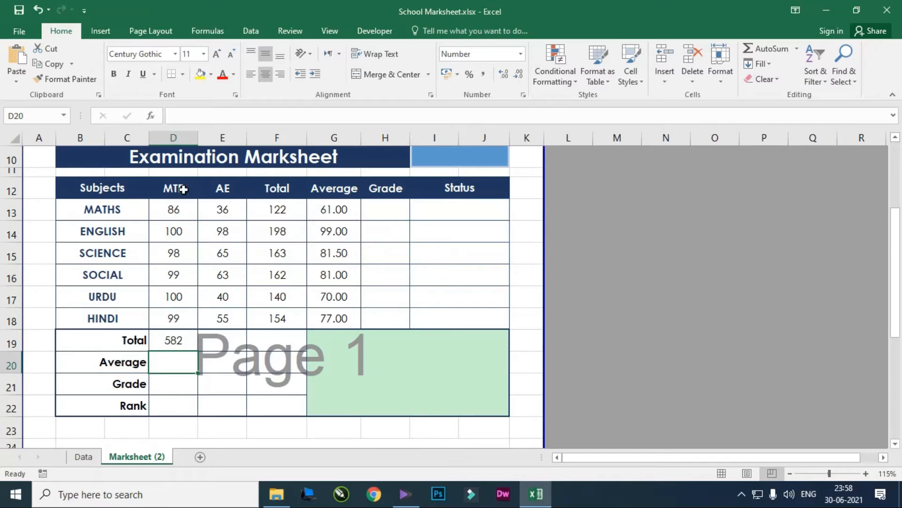
{"action": "left_click", "coordinate": [178, 341]}
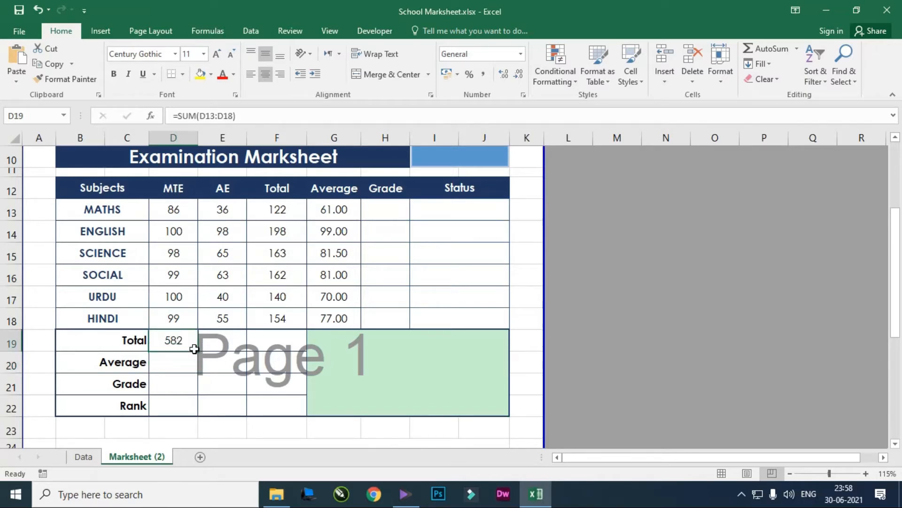
{"action": "left_click", "coordinate": [224, 343]}
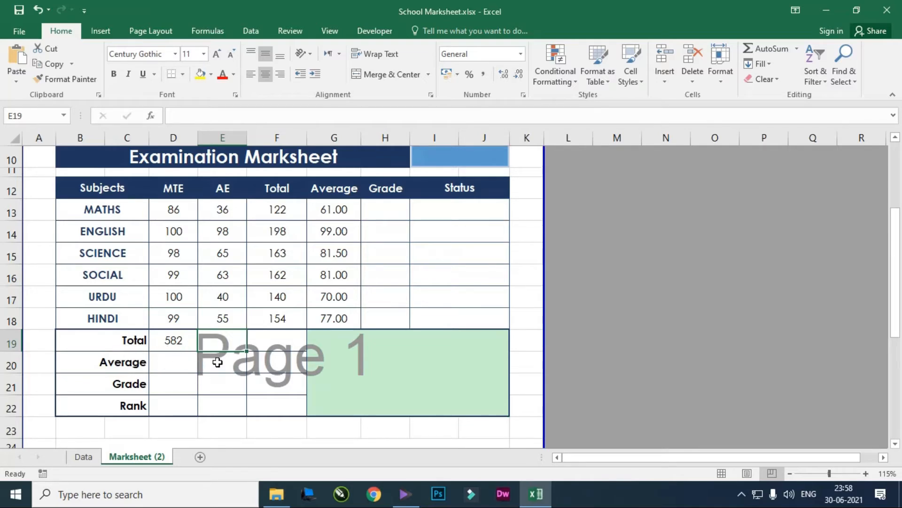
{"action": "type", "text": "=sum"}
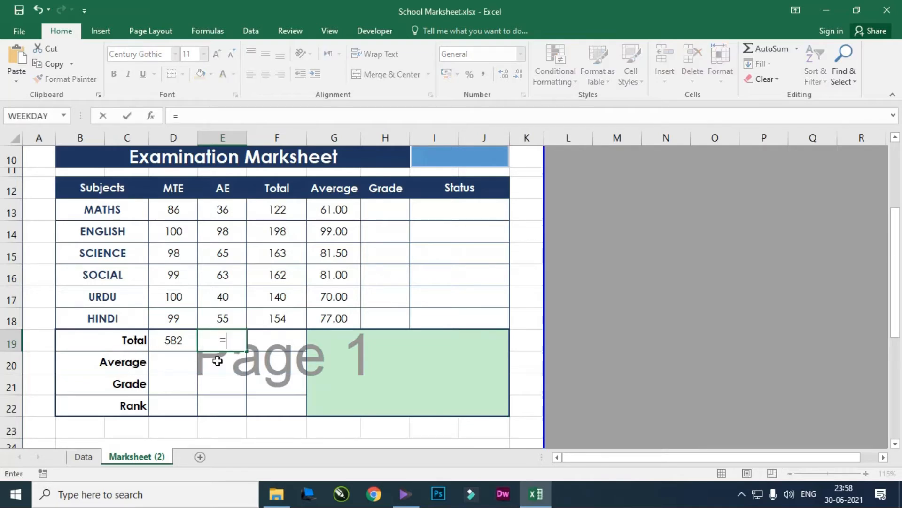
{"action": "key", "text": "BackSpace"}
{"action": "key", "text": "BackSpace"}
{"action": "key", "text": "BackSpace"}
{"action": "key", "text": "BackSpace"}
{"action": "key", "text": "Return"}
- Copy the mid-term total formula from D19 across to E19 to total the annual examination marks
{"action": "left_click", "coordinate": [172, 340]}
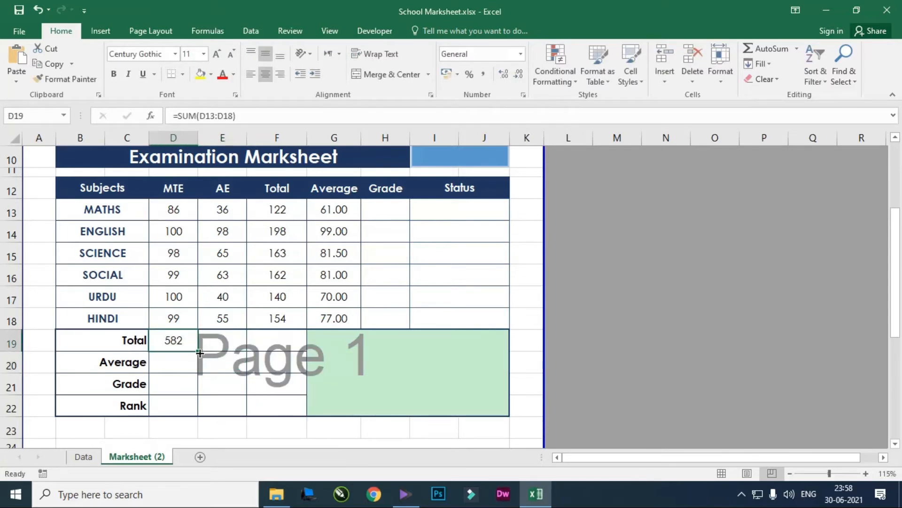
{"action": "left_click", "coordinate": [201, 349]}
{"action": "left_click", "coordinate": [184, 342]}
{"action": "left_click_drag", "start_coordinate": [198, 351], "coordinate": [235, 349]}
- Enter =SUM(D19:E19) in F19 to add the mid-term and annual totals
{"action": "left_click", "coordinate": [294, 336]}
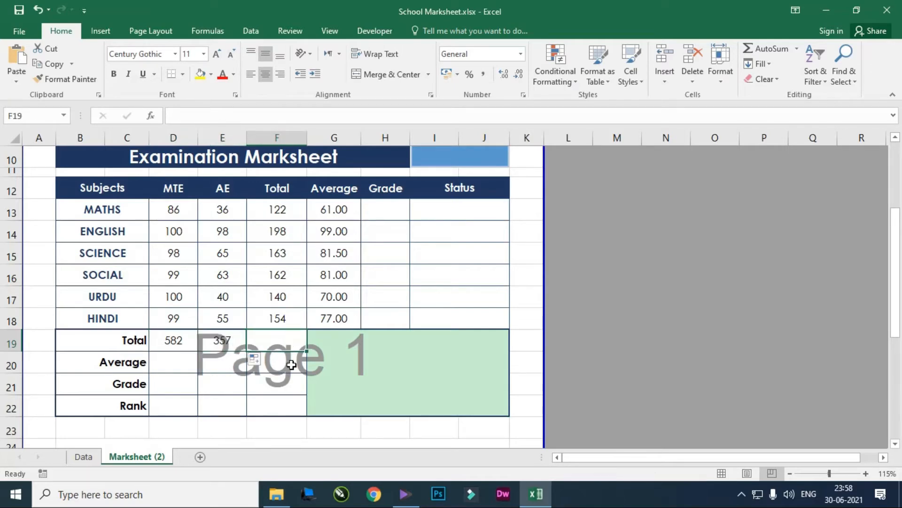
{"action": "type", "text": "=sum"}
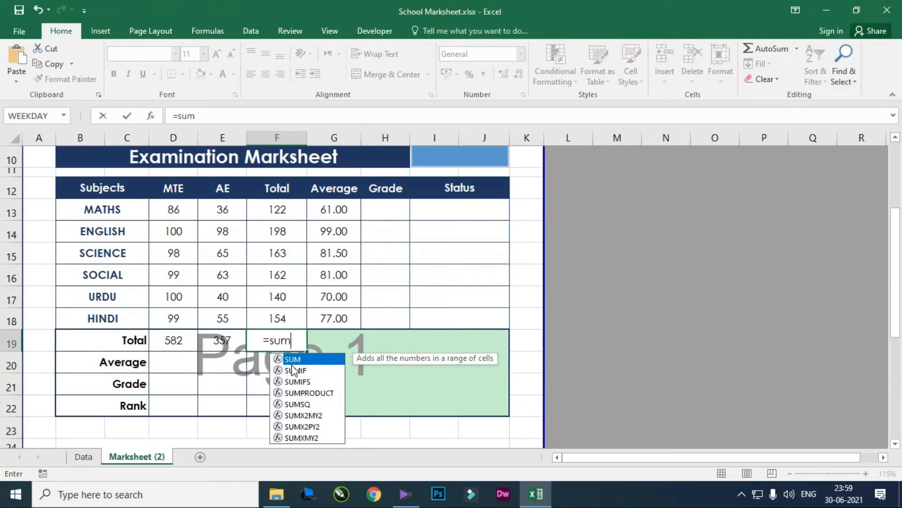
{"action": "key", "text": "Tab"}
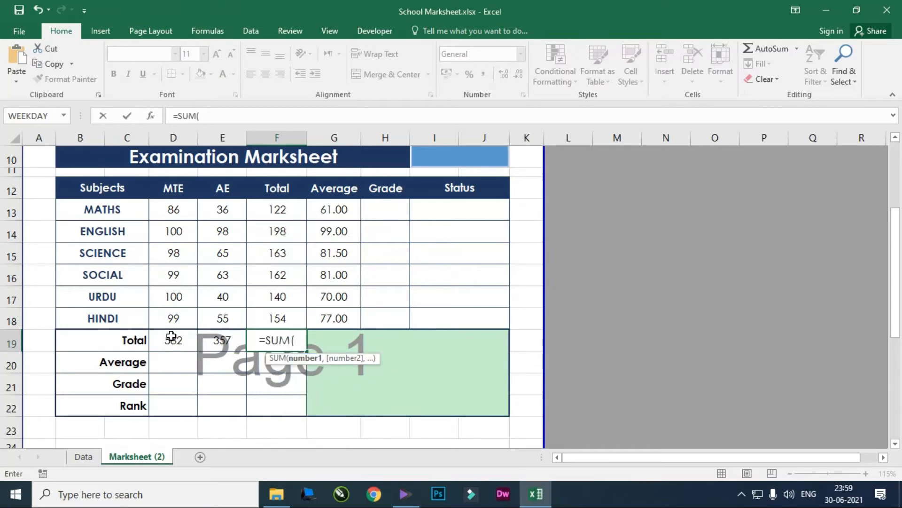
{"action": "left_click_drag", "start_coordinate": [173, 338], "coordinate": [222, 341]}
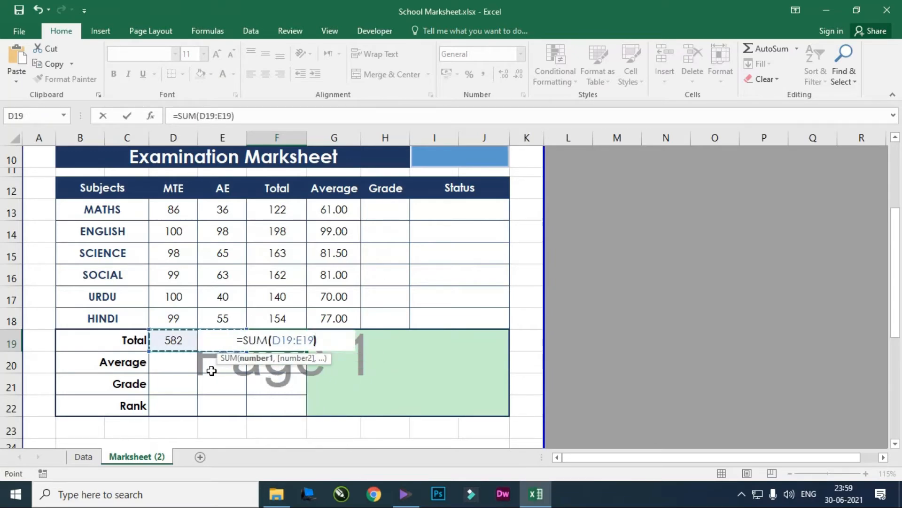
{"action": "key", "text": "Return"}
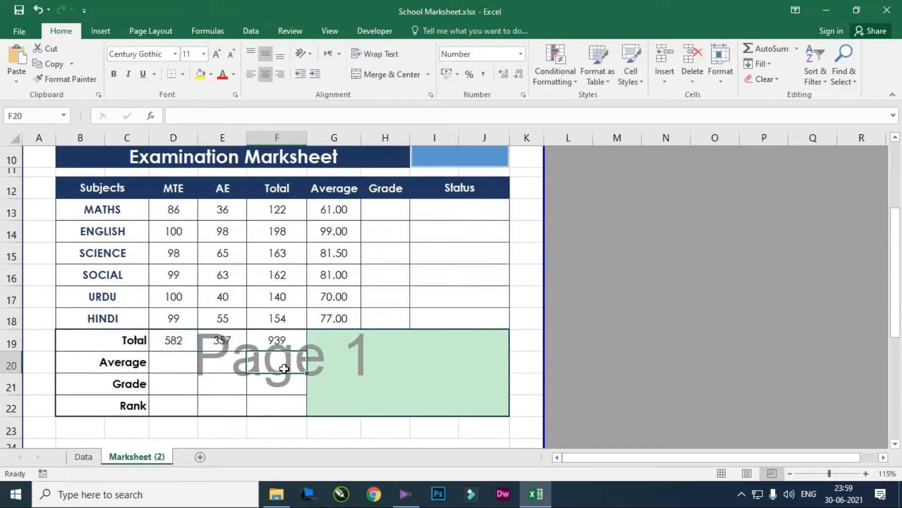
- Enter =AVERAGE(D13:D18) in D20 to average the mid-term marks of all subjects
{"action": "left_click", "coordinate": [279, 384]}
{"action": "left_click", "coordinate": [179, 363]}
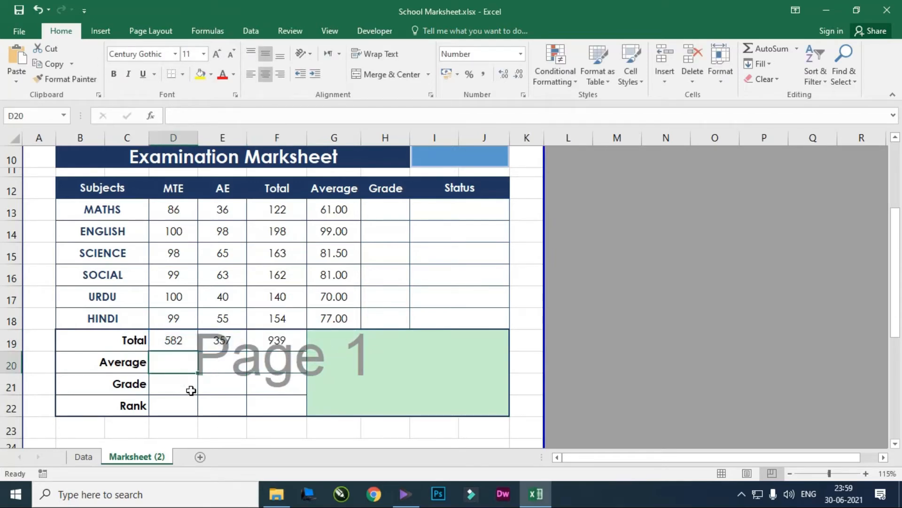
{"action": "type", "text": "=AVERAGE("}
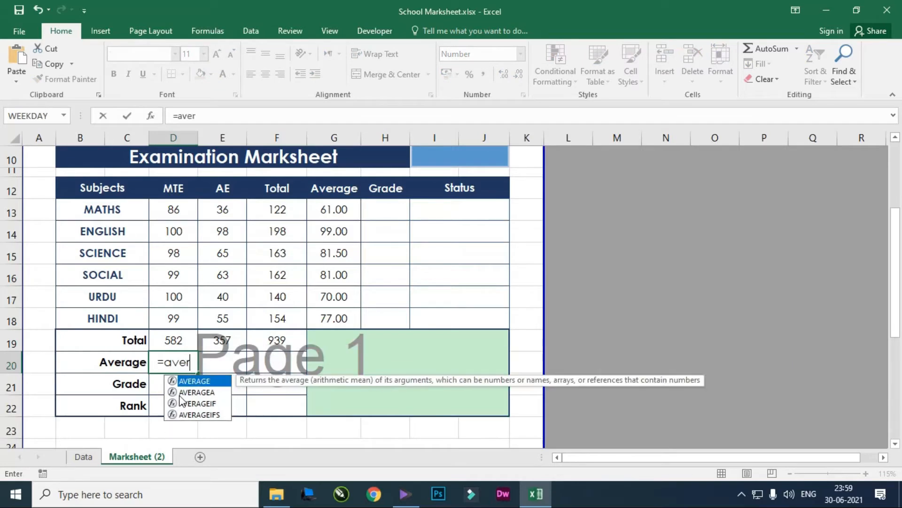
{"action": "left_click_drag", "start_coordinate": [181, 208], "coordinate": [179, 319]}
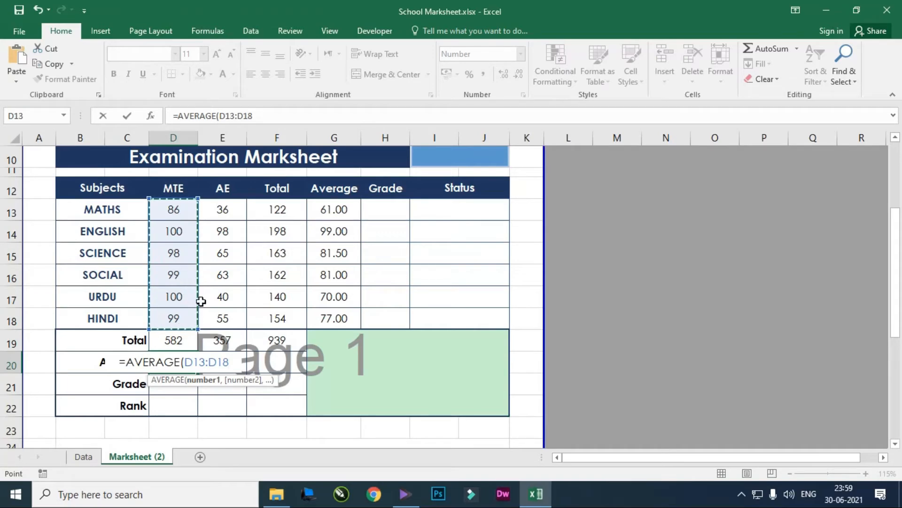
{"action": "type", "text": ")"}
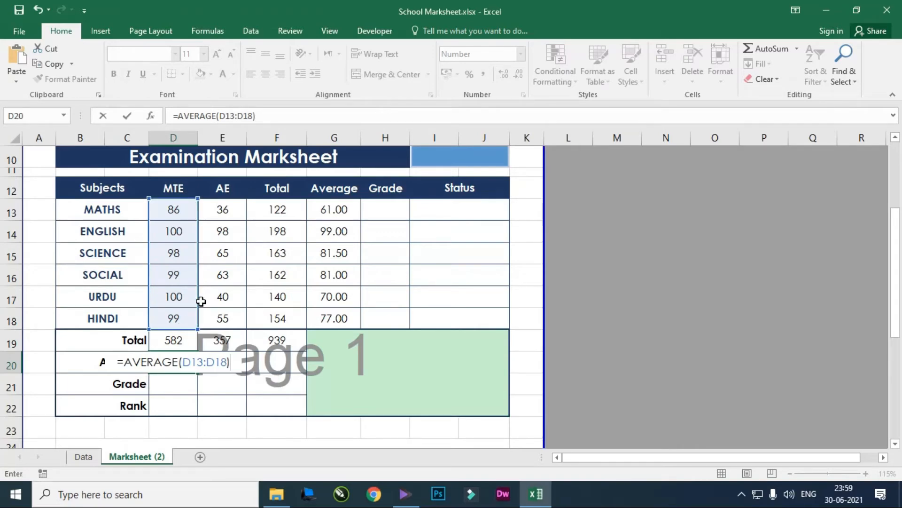
{"action": "key", "text": "Return"}
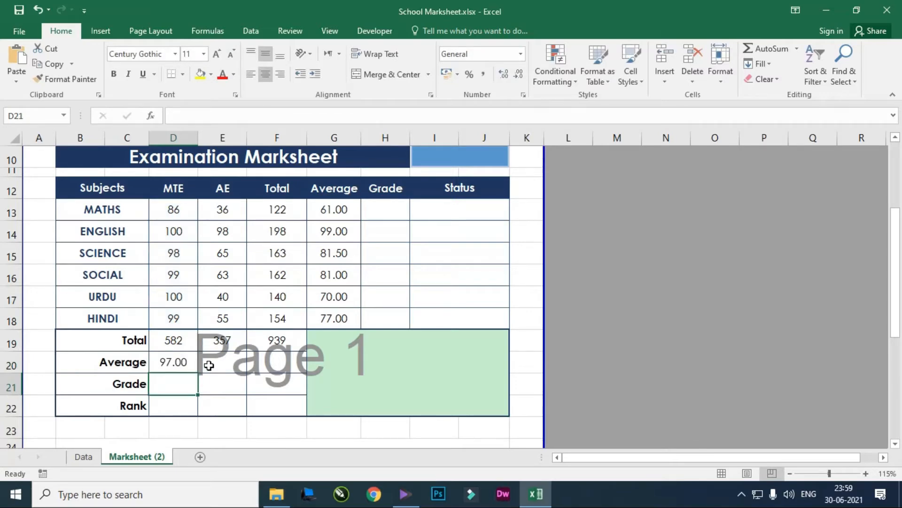
- Fill the average formula from D20 across to F20 and check the formula copied into F20
{"action": "left_click", "coordinate": [190, 362]}
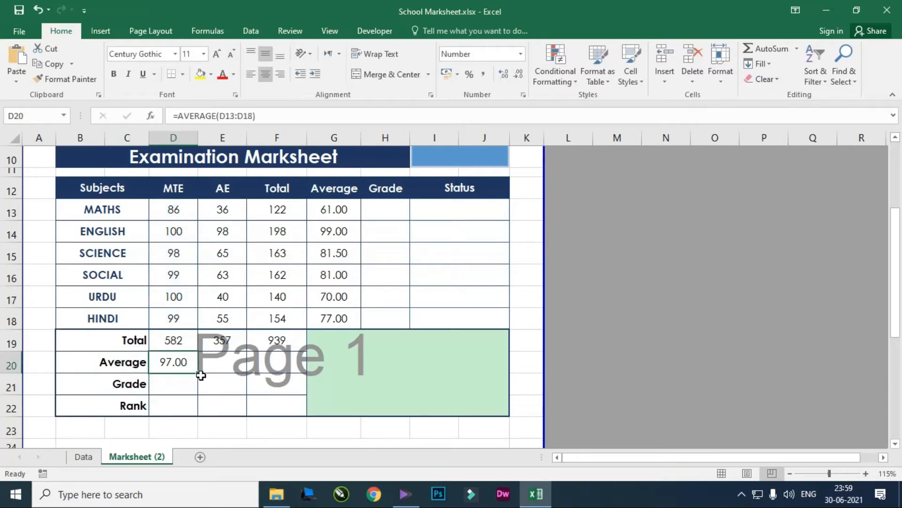
{"action": "left_click_drag", "start_coordinate": [198, 374], "coordinate": [284, 377]}
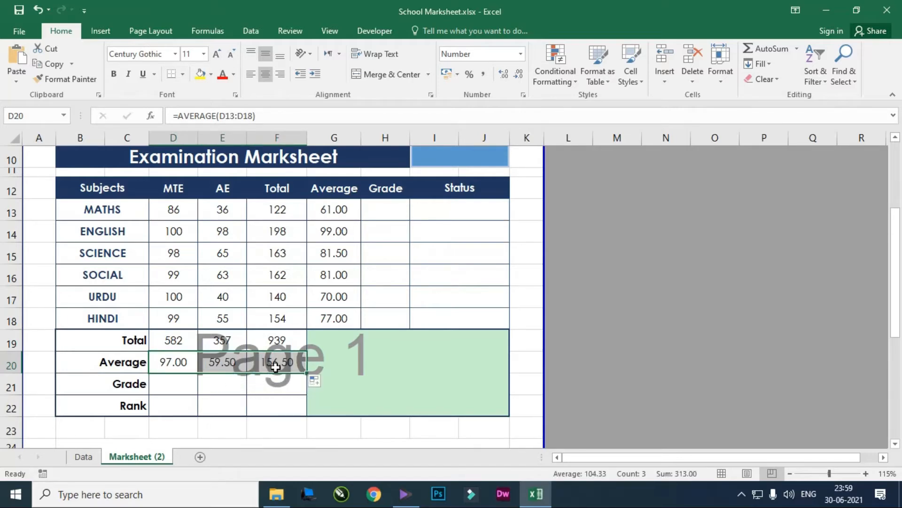
{"action": "left_click", "coordinate": [284, 362]}
{"action": "double_click", "coordinate": [278, 362]}
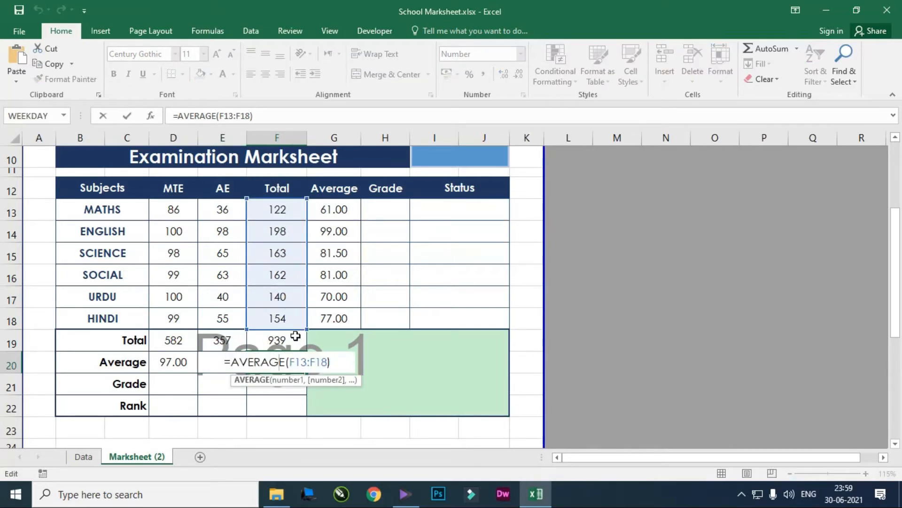
{"action": "key", "text": "Return"}
{"action": "left_click", "coordinate": [284, 361]}
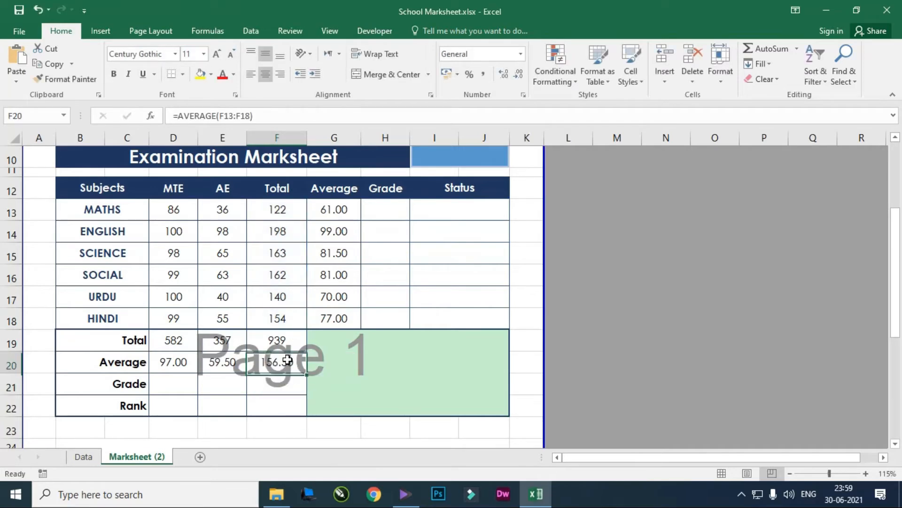
- Replace the formula in F20 with =AVERAGE(D20:E20) to average the mid-term and annual averages
{"action": "left_click", "coordinate": [175, 362]}
{"action": "left_click_drag", "start_coordinate": [201, 363], "coordinate": [229, 363]}
{"action": "left_click", "coordinate": [278, 362]}
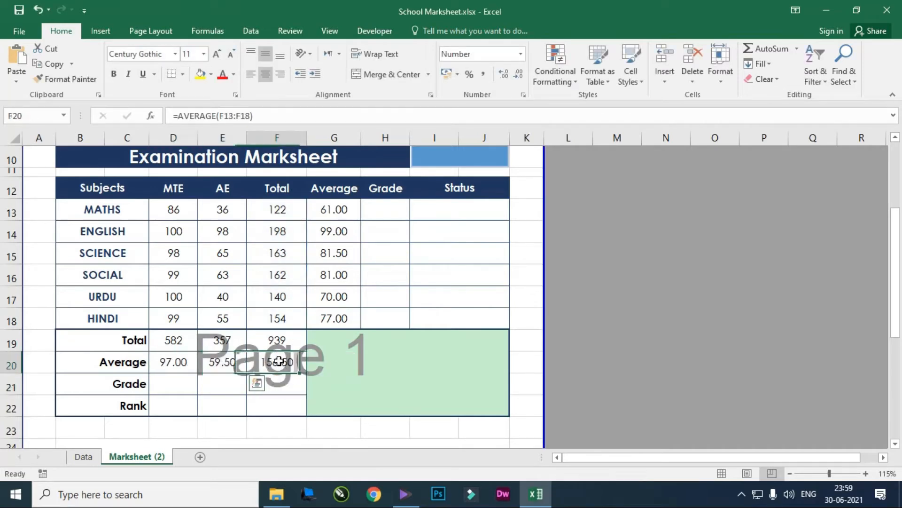
{"action": "type", "text": "=aver"}
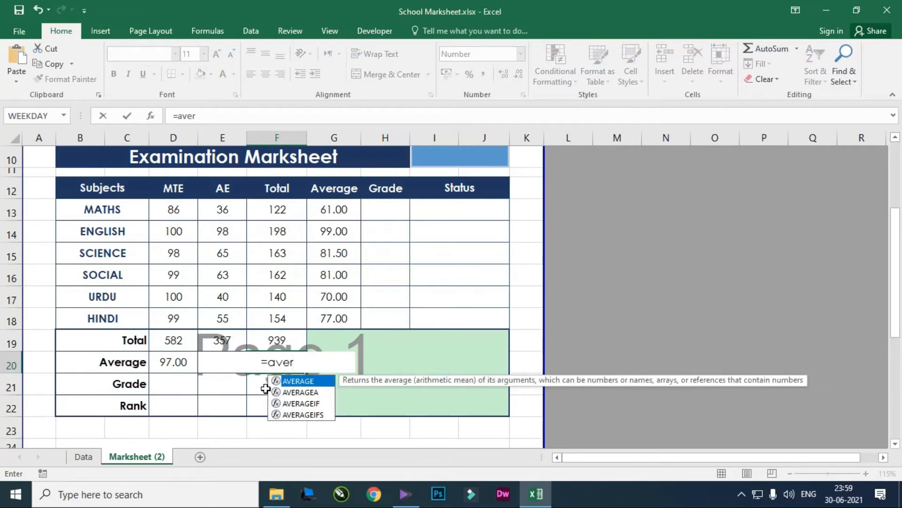
{"action": "key", "text": "Tab"}
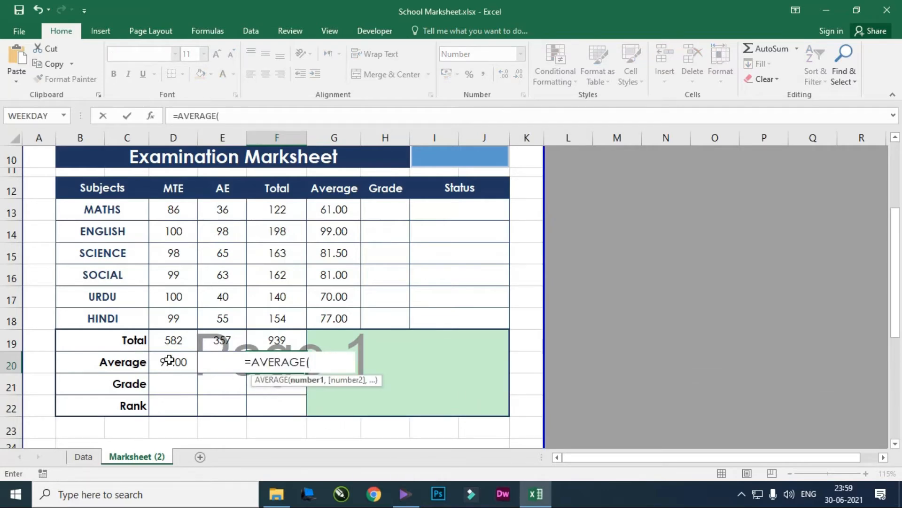
{"action": "left_click_drag", "start_coordinate": [171, 362], "coordinate": [227, 361]}
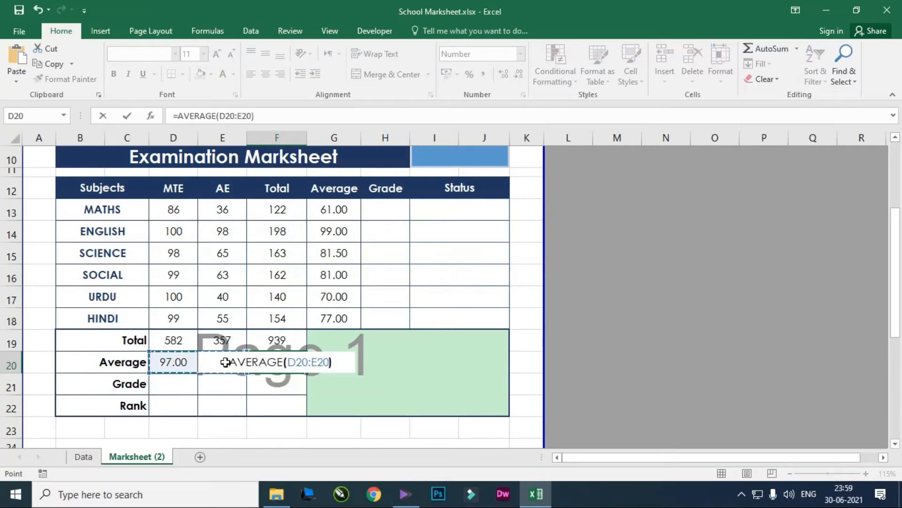
{"action": "key", "text": "Return"}
{"action": "left_click", "coordinate": [275, 360]}
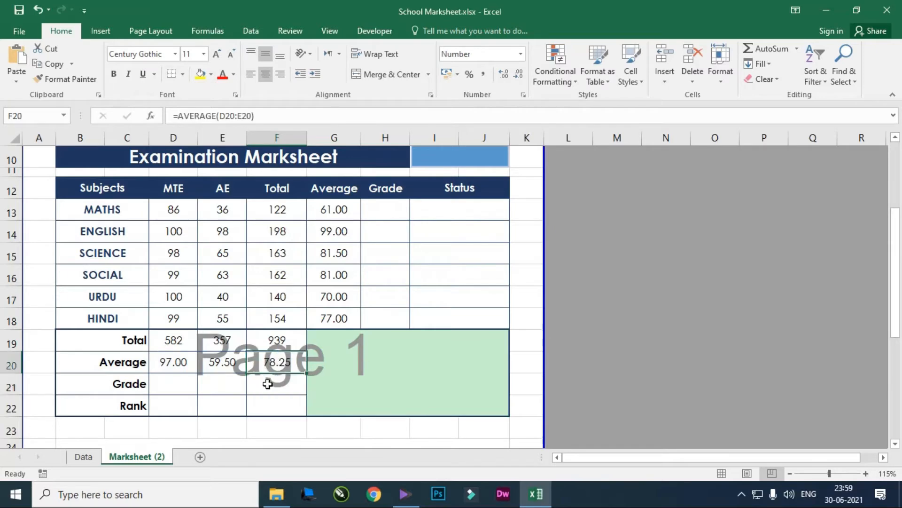
- Copy the Science mid-term lookup formula from D15 into the mid-term Rank cell D22
{"action": "left_click", "coordinate": [180, 410]}
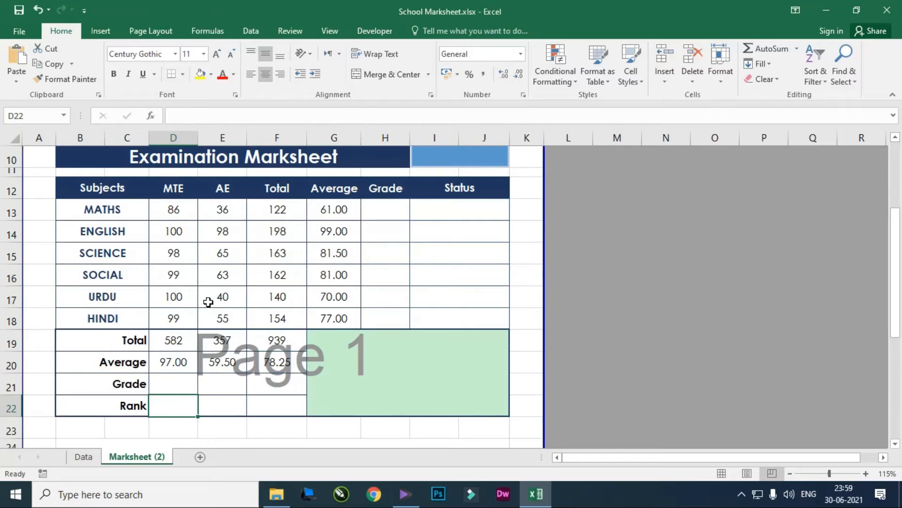
{"action": "left_click", "coordinate": [193, 247]}
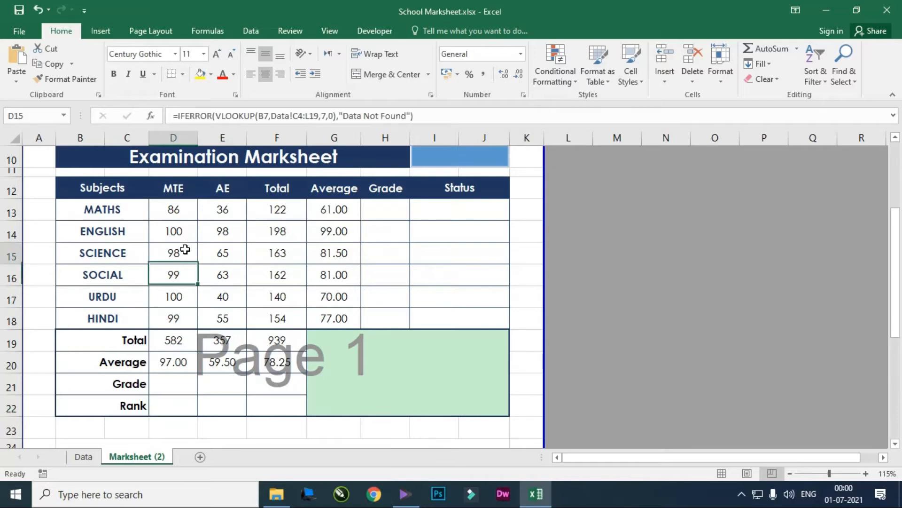
{"action": "left_click_drag", "start_coordinate": [423, 116], "coordinate": [173, 115]}
{"action": "key", "text": "ctrl+c"}
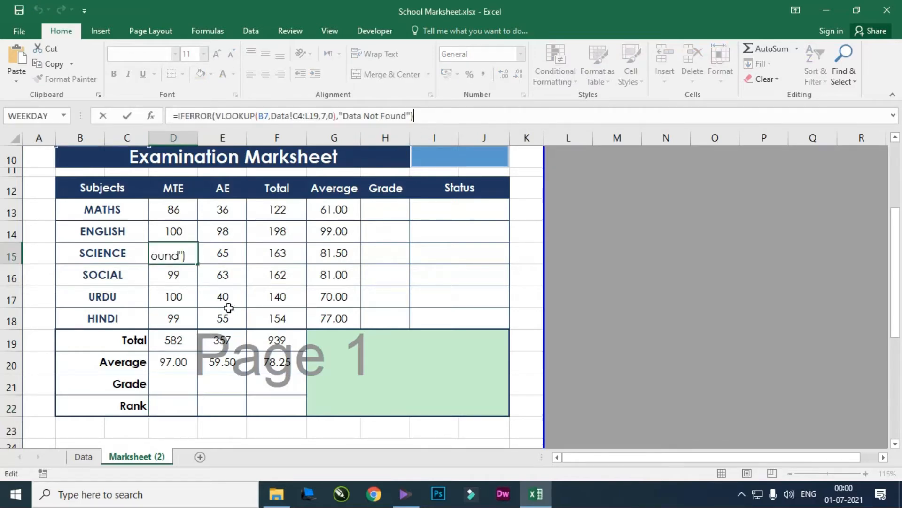
{"action": "left_click", "coordinate": [181, 397]}
{"action": "left_click", "coordinate": [253, 118]}
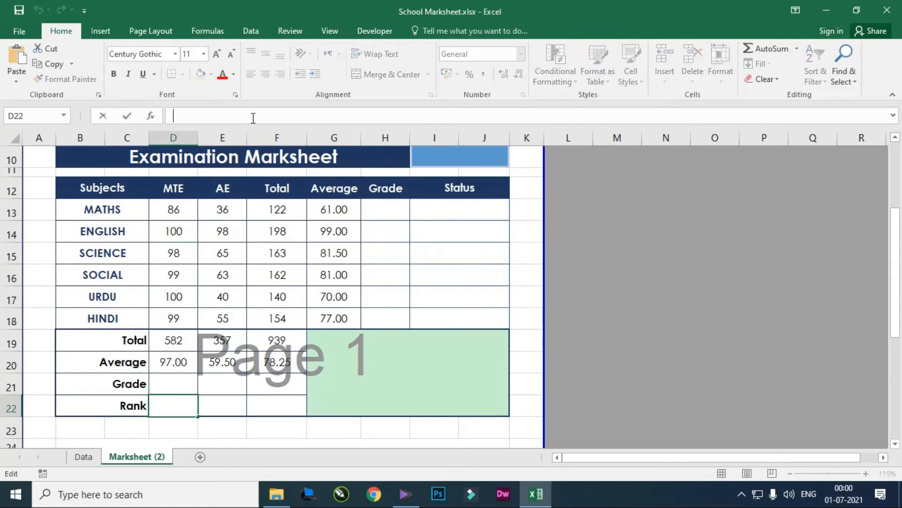
{"action": "key", "text": "ctrl+v"}
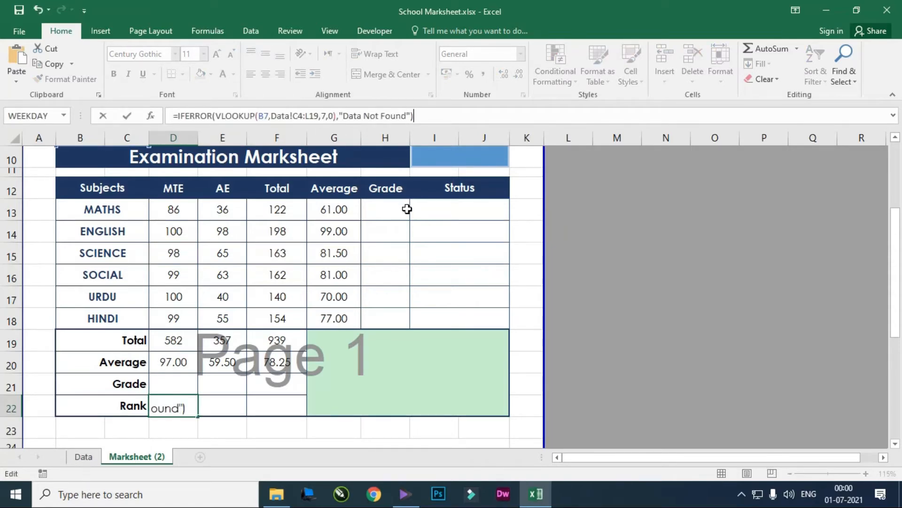
- Extend the lookup range in D22 to Data!C4:N19 after checking the Total and Rank columns on the Data sheet
{"action": "left_click", "coordinate": [83, 456]}
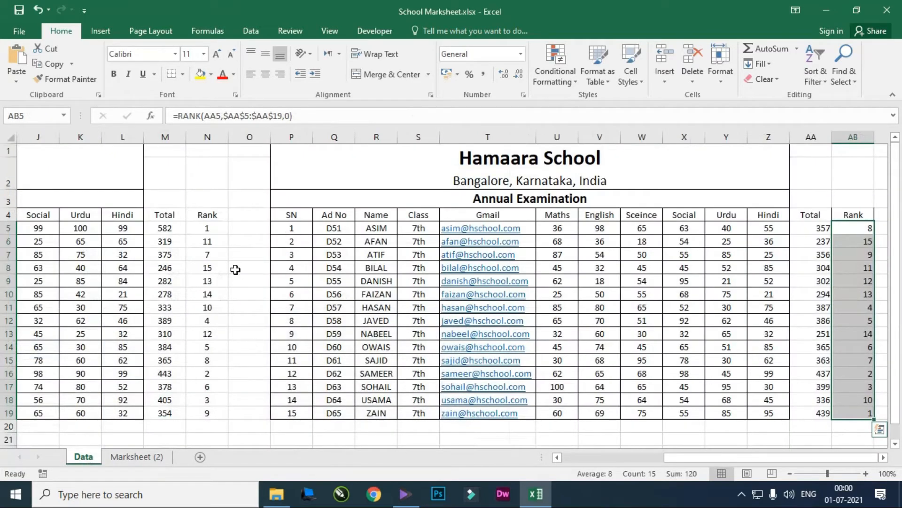
{"action": "mouse_move", "coordinate": [169, 137]}
{"action": "left_mouse_down"}
{"action": "mouse_move", "coordinate": [214, 137]}
{"action": "mouse_move", "coordinate": [170, 137]}
{"action": "left_mouse_up"}
{"action": "left_click", "coordinate": [171, 263]}
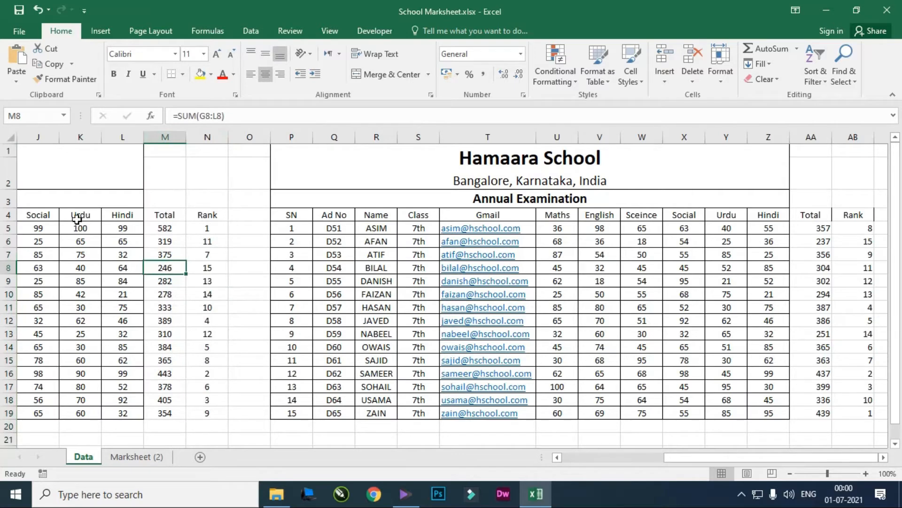
{"action": "left_click_drag", "start_coordinate": [78, 217], "coordinate": [126, 412]}
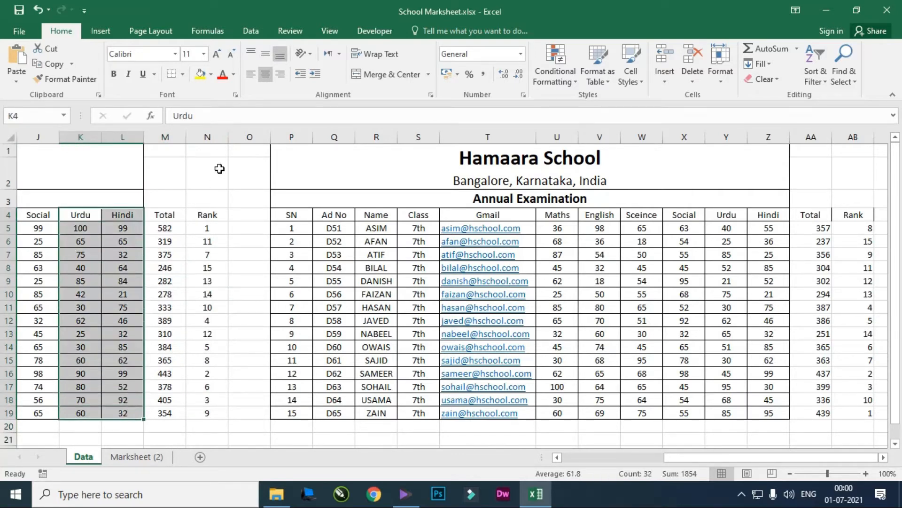
{"action": "left_click", "coordinate": [202, 416]}
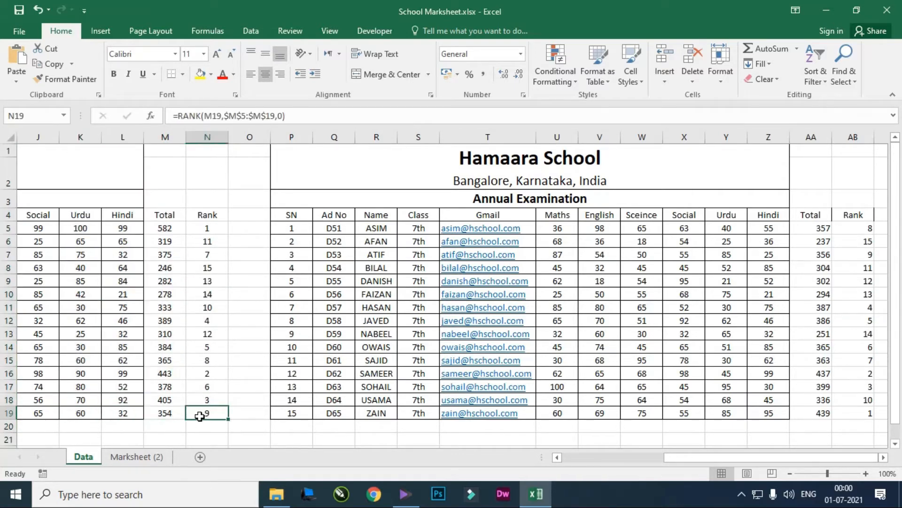
{"action": "left_click_drag", "start_coordinate": [75, 216], "coordinate": [212, 413]}
{"action": "left_click", "coordinate": [155, 456]}
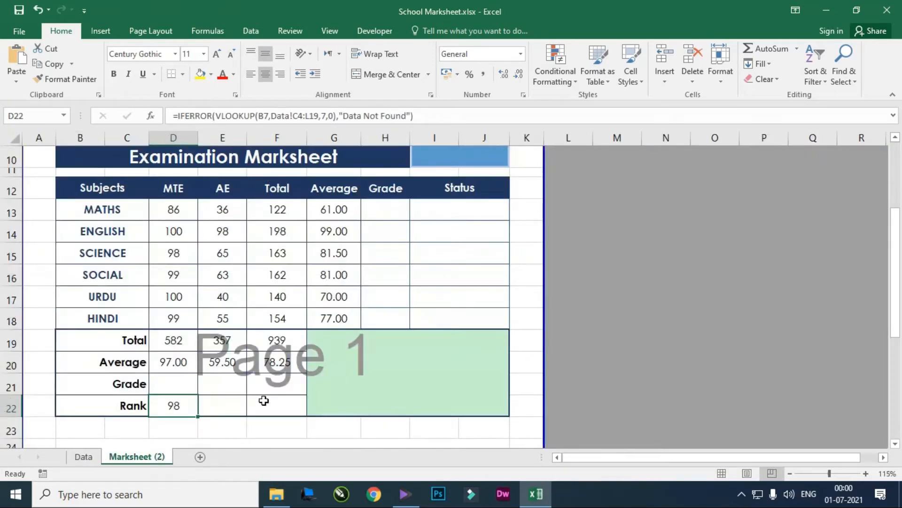
{"action": "left_click", "coordinate": [308, 115]}
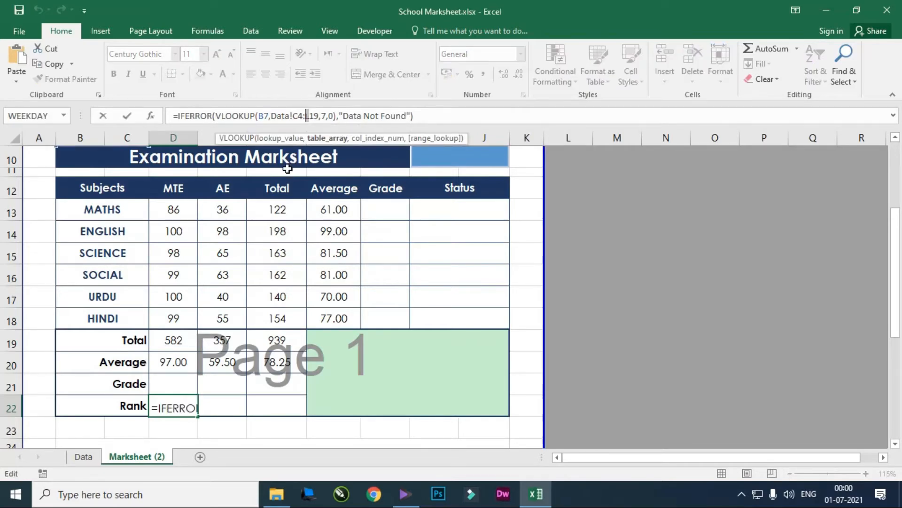
{"action": "key", "text": "Delete"}
{"action": "type", "text": "N"}
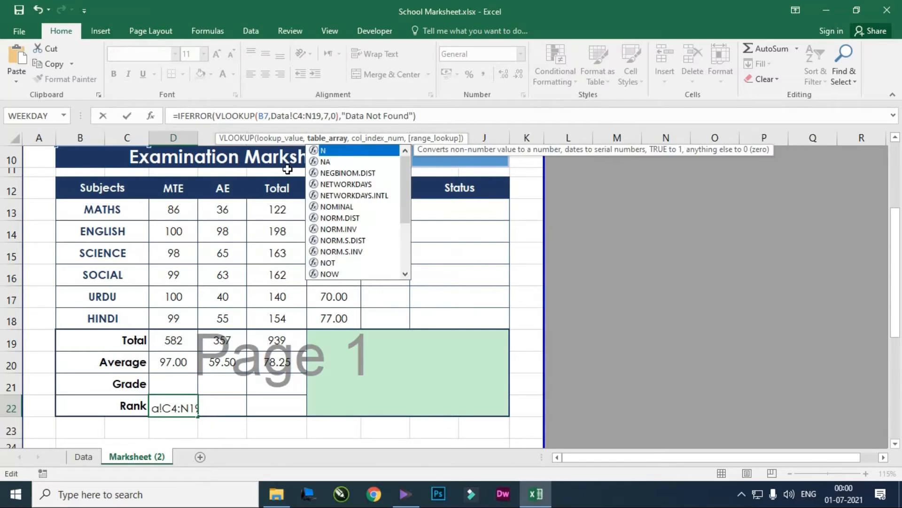
{"action": "key", "text": "Return"}
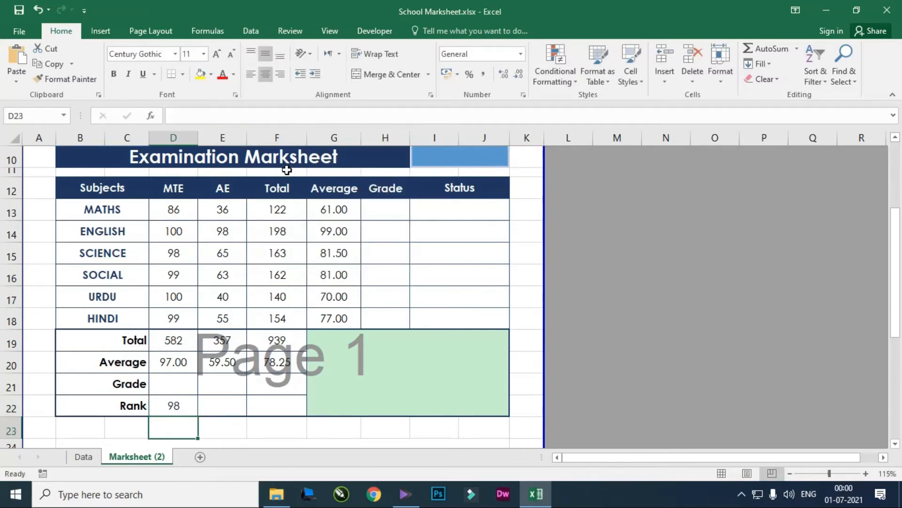
- Set the column index of the lookup in D22 to 12 and compare the result with the mid-term rank on the Data sheet
{"action": "left_click", "coordinate": [171, 407]}
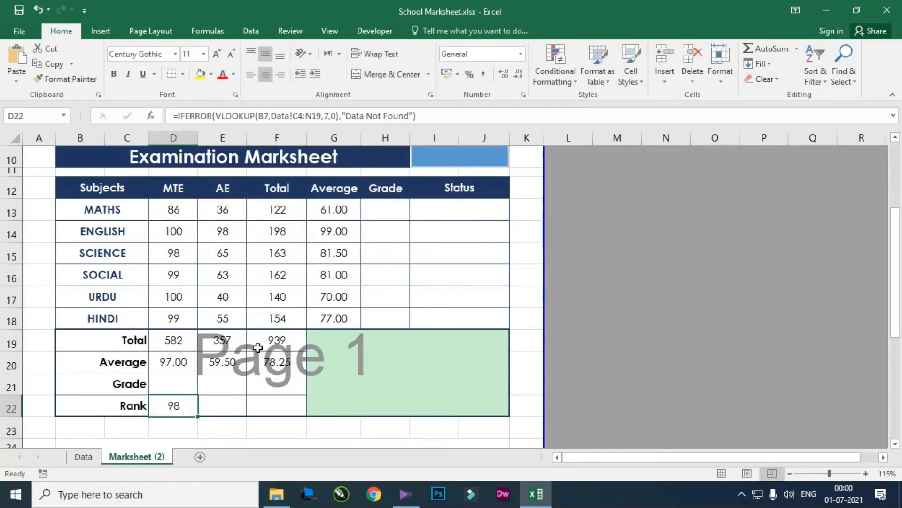
{"action": "left_click", "coordinate": [328, 115]}
{"action": "double_click", "coordinate": [329, 115]}
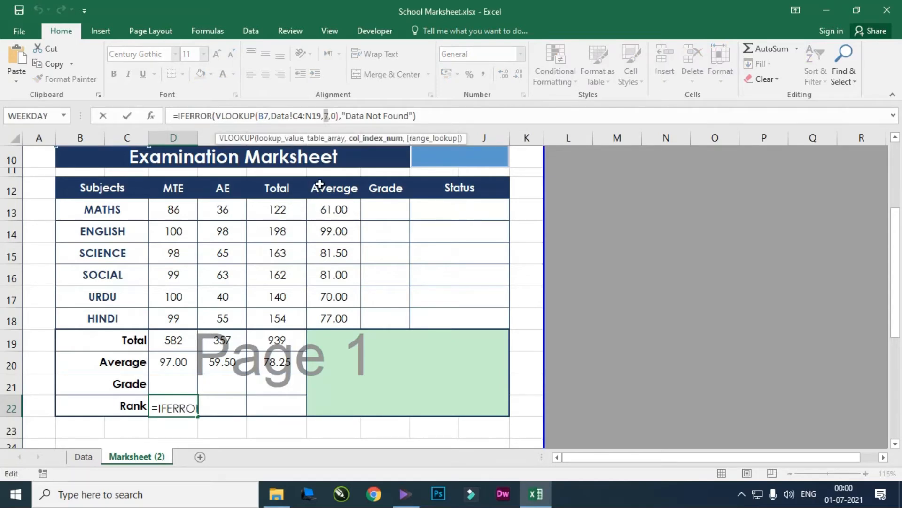
{"action": "type", "text": "12"}
{"action": "key", "text": "Return"}
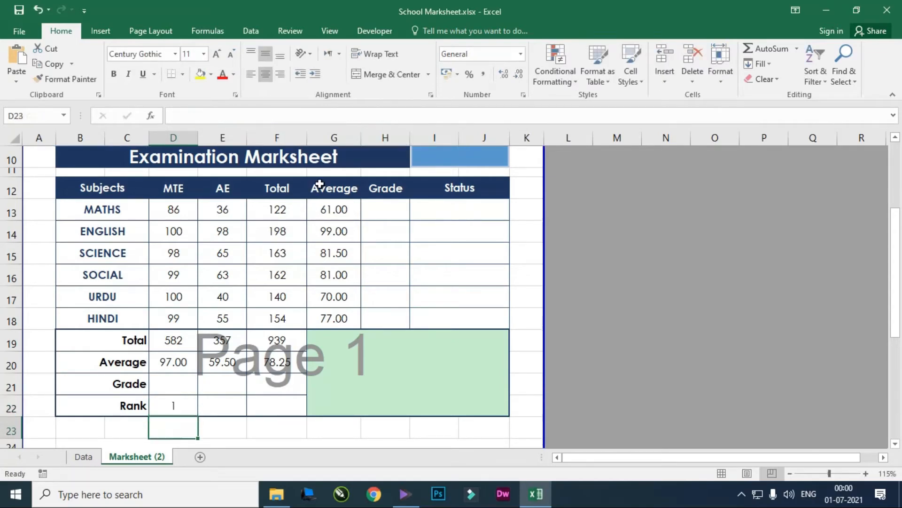
{"action": "left_click", "coordinate": [83, 457]}
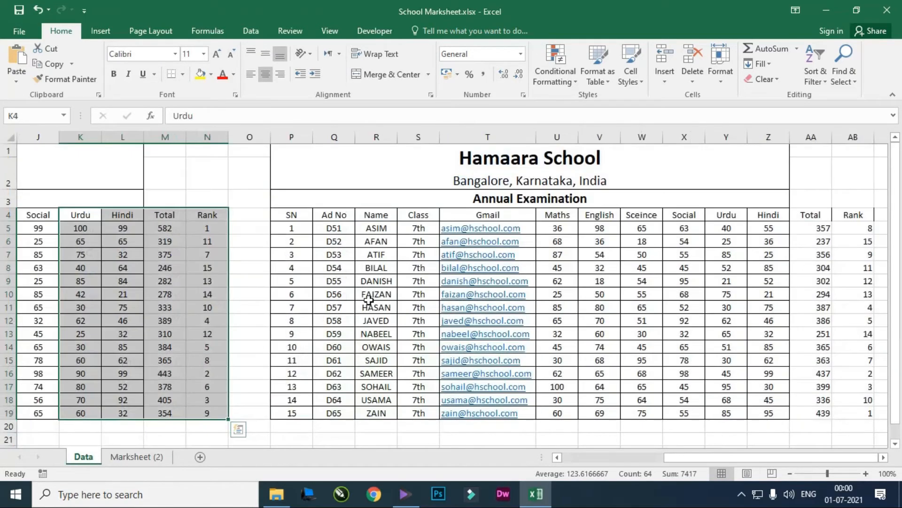
{"action": "left_click", "coordinate": [209, 234]}
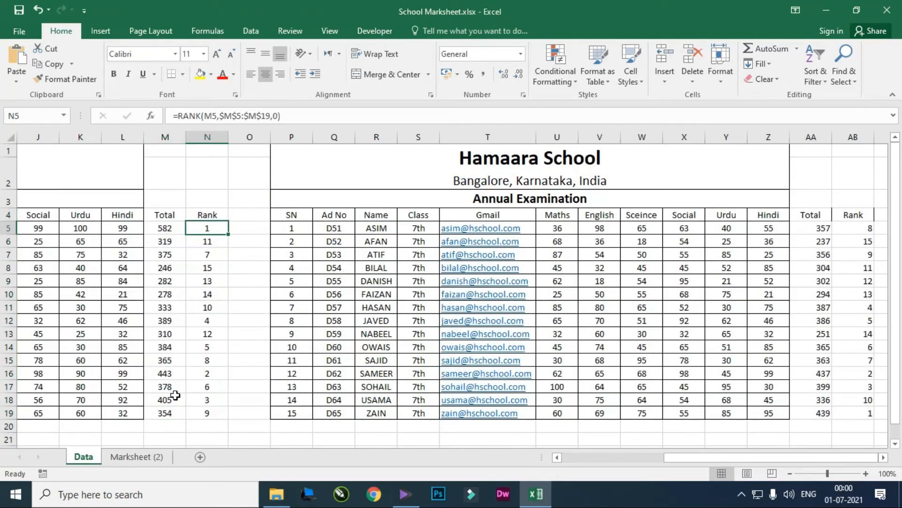
{"action": "left_click", "coordinate": [134, 457]}
{"action": "left_click", "coordinate": [211, 405]}
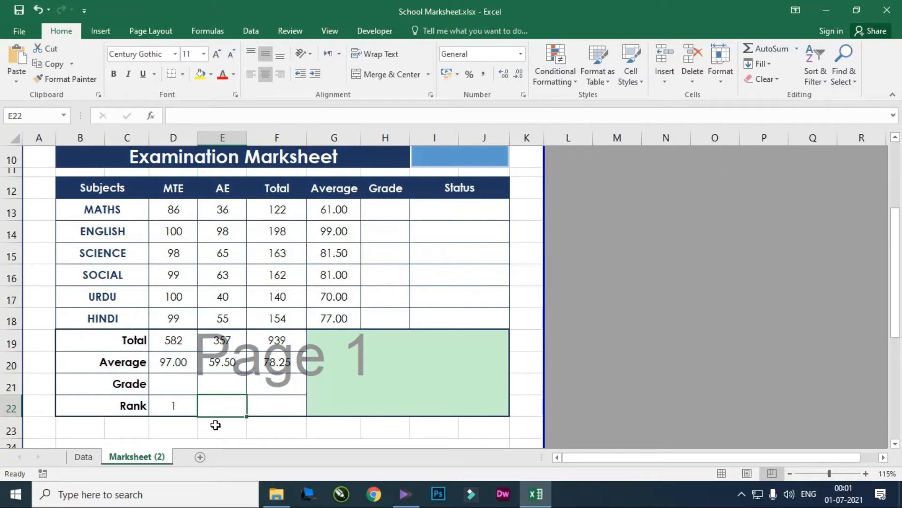
{"action": "left_click", "coordinate": [160, 400]}
{"action": "left_click", "coordinate": [423, 117]}
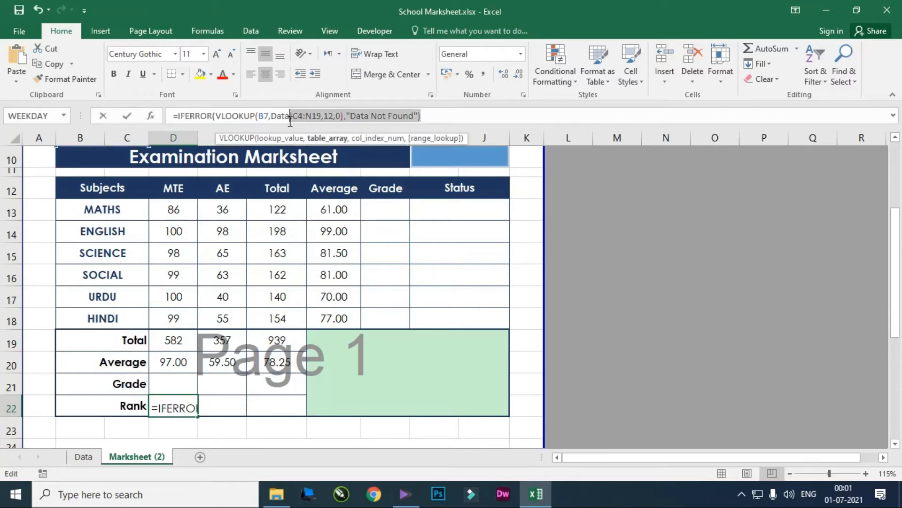
{"action": "key", "text": "Return"}
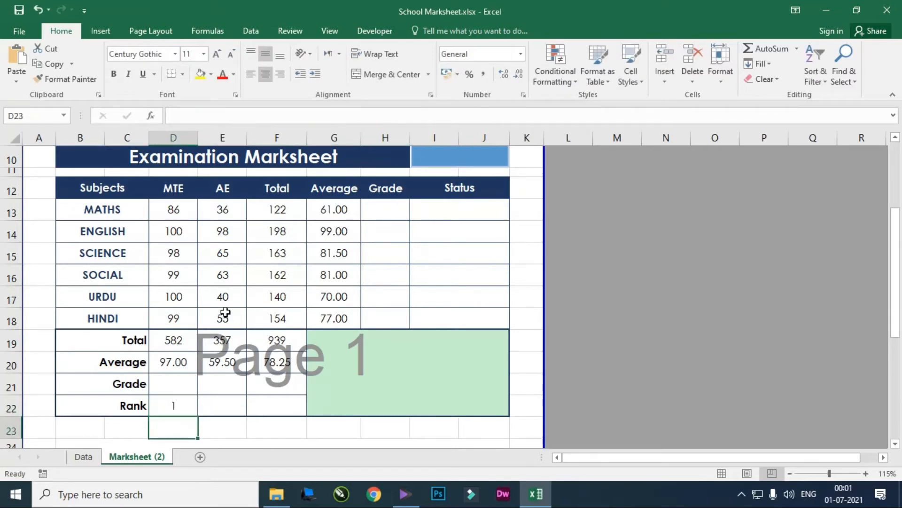
- Copy the Hindi annual exam lookup formula from E18 into the annual Rank cell E22
{"action": "left_click", "coordinate": [225, 313]}
{"action": "left_click_drag", "start_coordinate": [433, 117], "coordinate": [169, 117]}
{"action": "key", "text": "ctrl+c"}
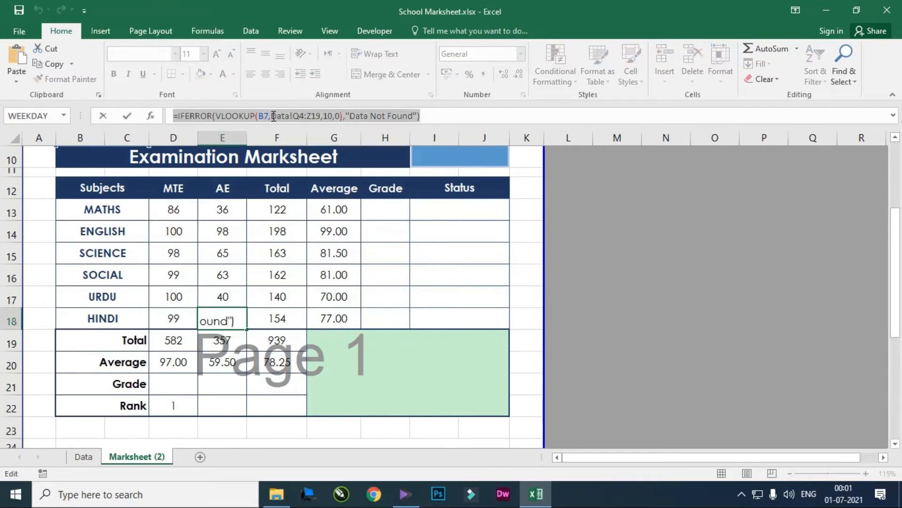
{"action": "left_click", "coordinate": [432, 117]}
{"action": "left_click", "coordinate": [224, 404]}
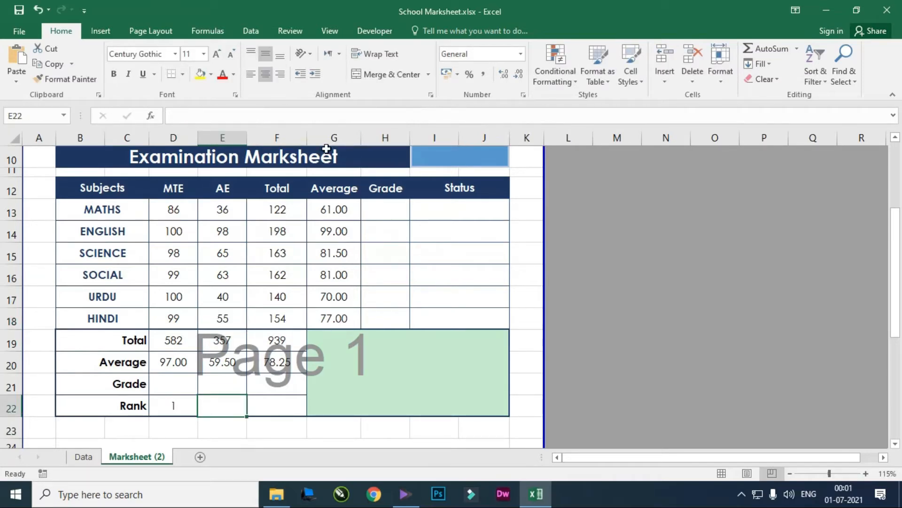
{"action": "left_click", "coordinate": [341, 118]}
{"action": "key", "text": "ctrl+v"}
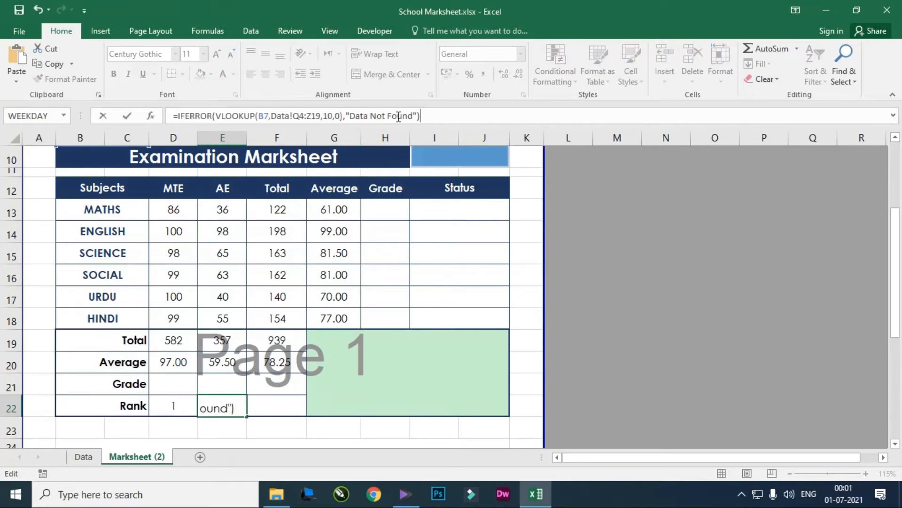
- Extend the lookup range in E22 to Data!Q4:AB19
{"action": "left_click", "coordinate": [315, 116]}
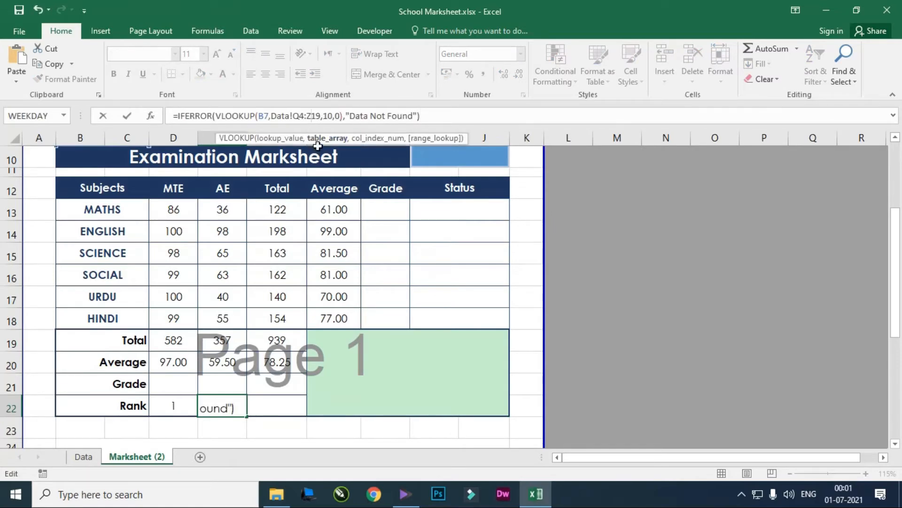
{"action": "key", "text": "F4"}
{"action": "key", "text": "Left"}
{"action": "key", "text": "Delete"}
{"action": "type", "text": "AB"}
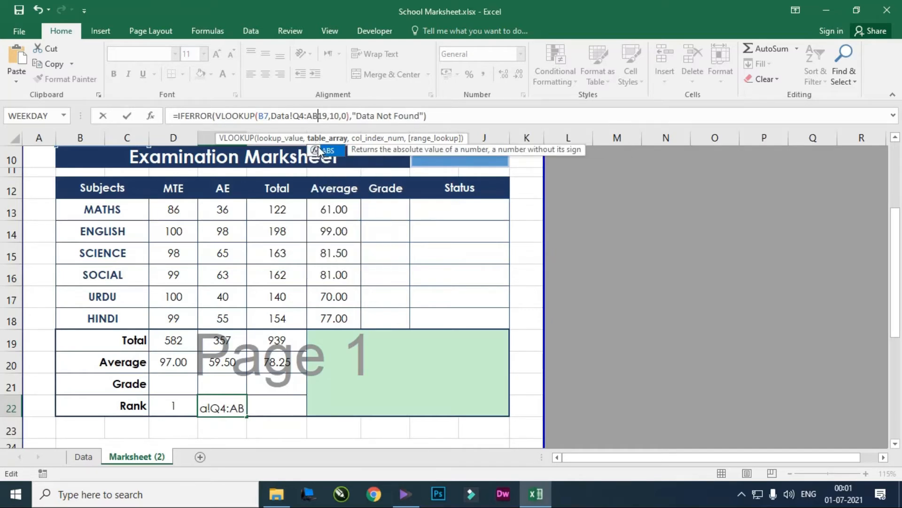
{"action": "key", "text": "Return"}
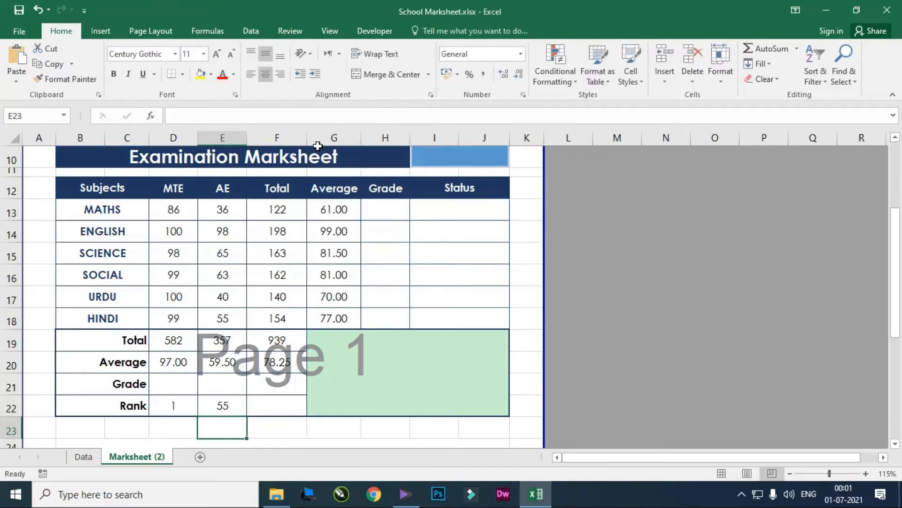
- Change the column index of the lookup in E22 to the annual Rank column and compare the result with AB5 on the Data sheet
{"action": "left_click", "coordinate": [231, 399]}
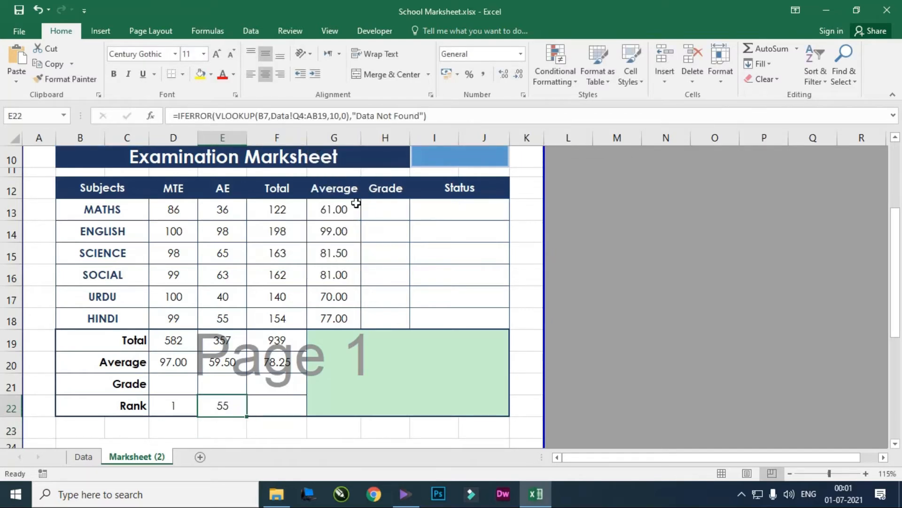
{"action": "left_click", "coordinate": [331, 115]}
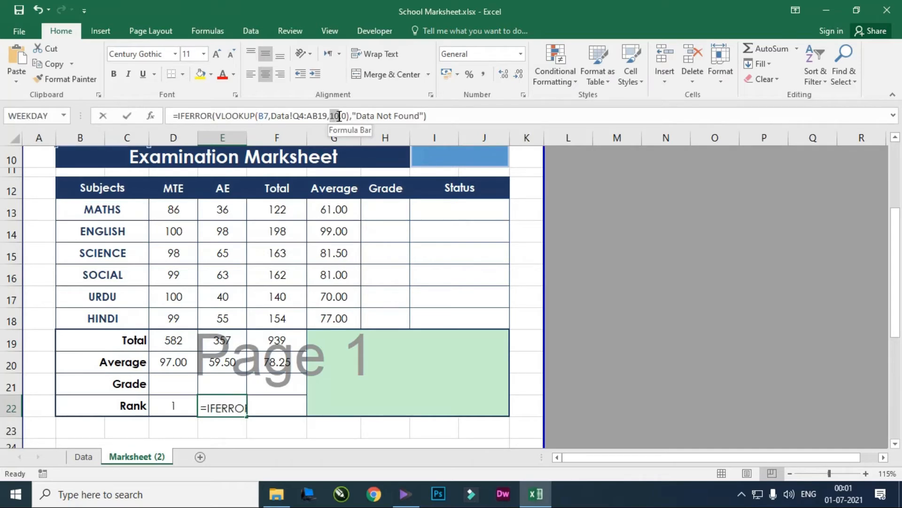
{"action": "type", "text": "13"}
{"action": "key", "text": "Return"}
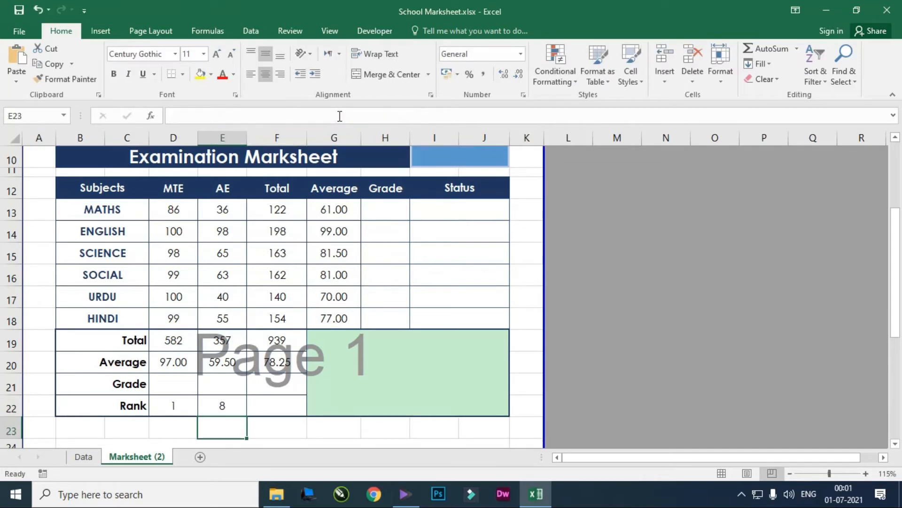
{"action": "left_click", "coordinate": [225, 408]}
{"action": "left_click", "coordinate": [84, 457]}
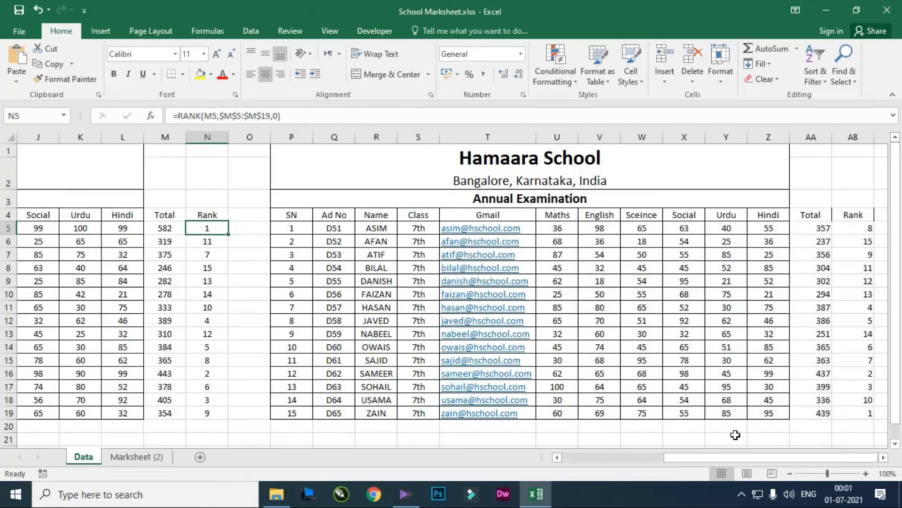
{"action": "left_click", "coordinate": [865, 228]}
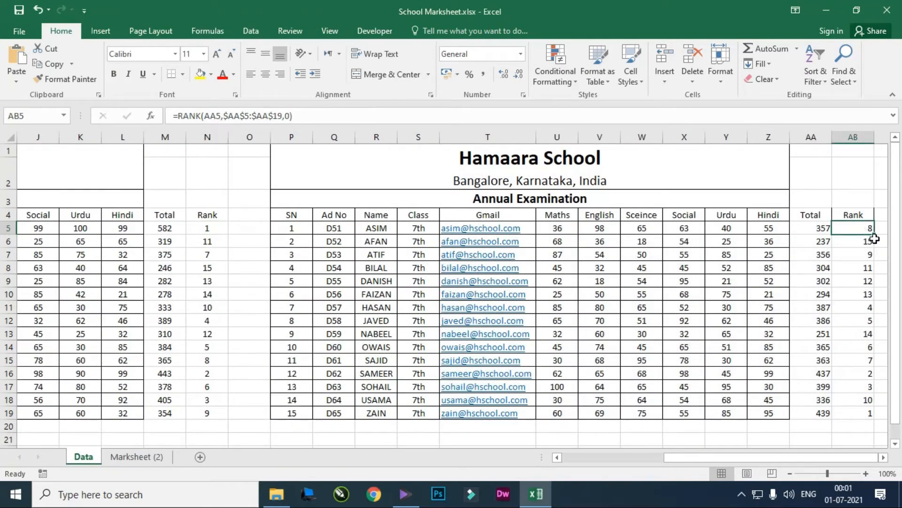
- Add the heading Total Rank in AD4 on the Data sheet, beyond the annual Rank column
{"action": "left_click", "coordinate": [142, 457]}
{"action": "left_click", "coordinate": [272, 407]}
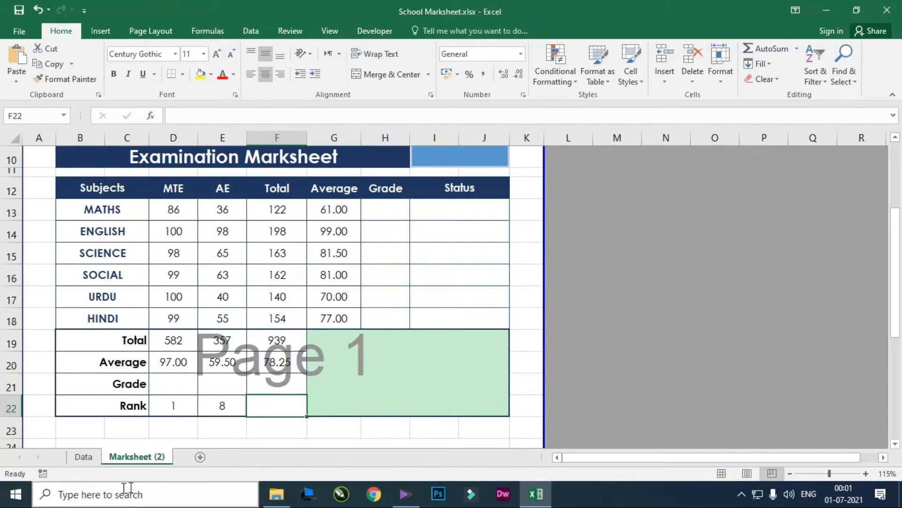
{"action": "left_click", "coordinate": [89, 455]}
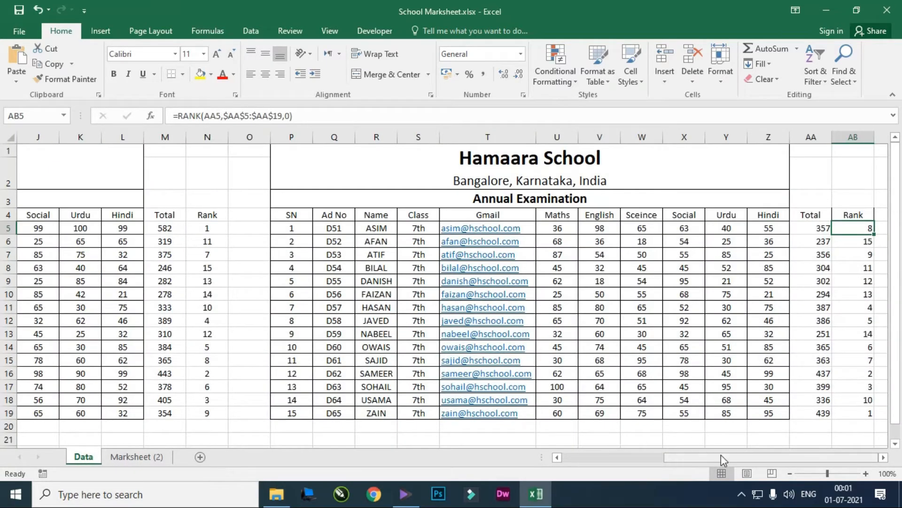
{"action": "left_click_drag", "start_coordinate": [723, 458], "coordinate": [739, 459]}
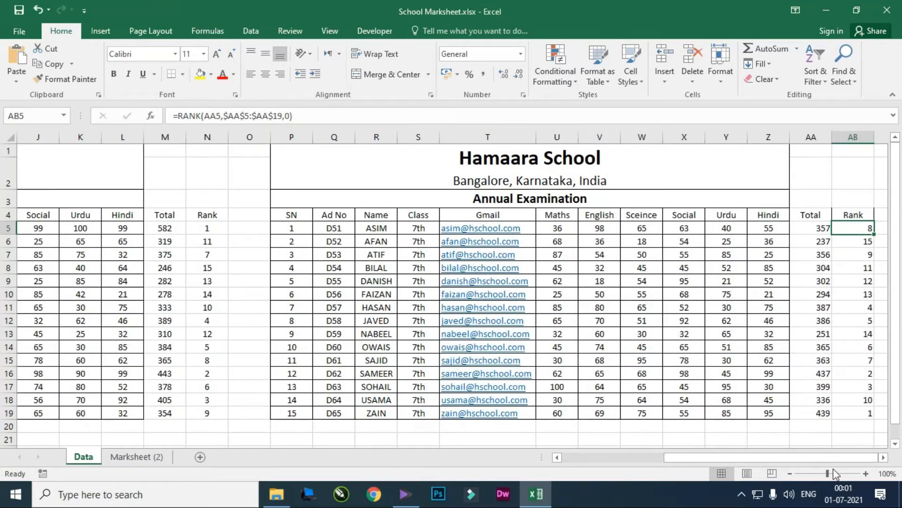
{"action": "left_click", "coordinate": [884, 457]}
{"action": "left_click", "coordinate": [884, 457]}
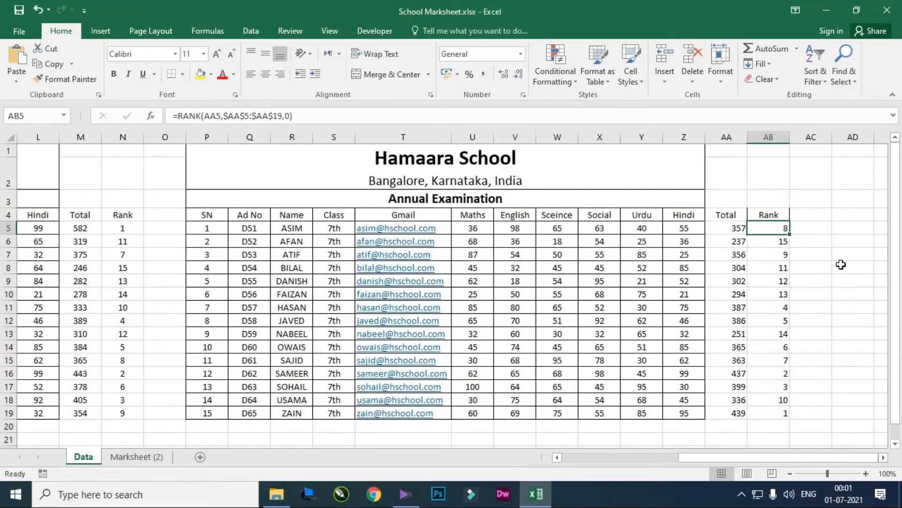
{"action": "left_click", "coordinate": [847, 229]}
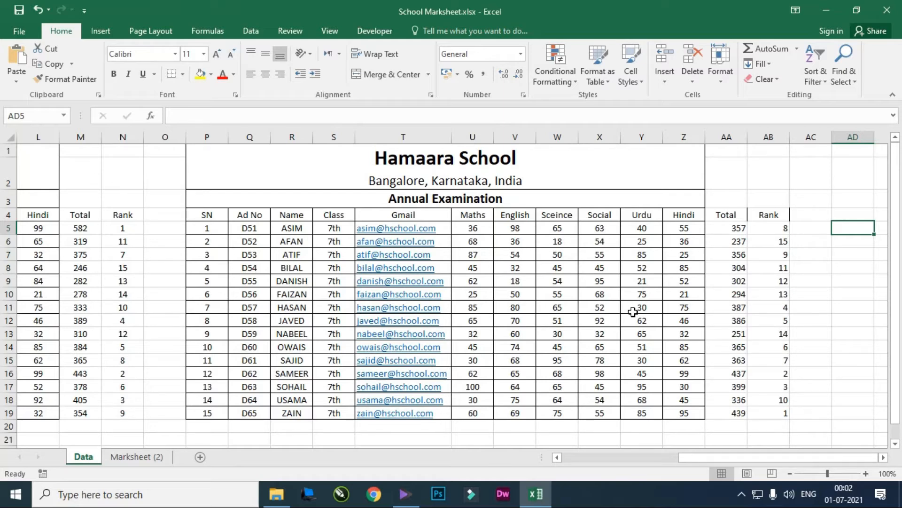
{"action": "key", "text": "Up"}
{"action": "type", "text": "Tota"}
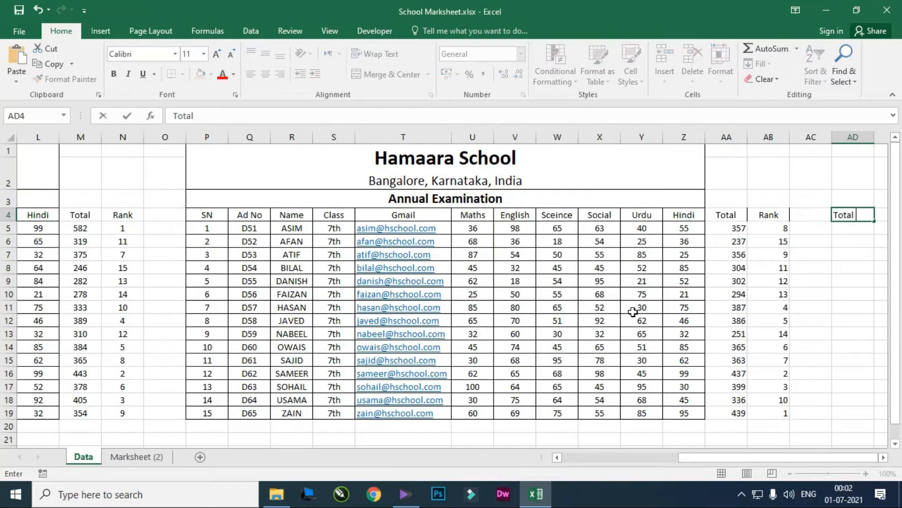
{"action": "key", "text": "Return"}
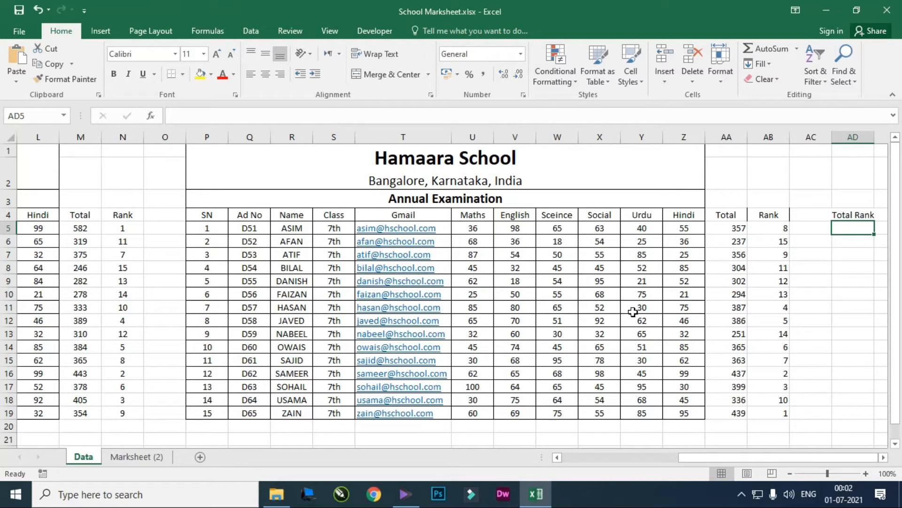
{"action": "type", "text": "=rank"}
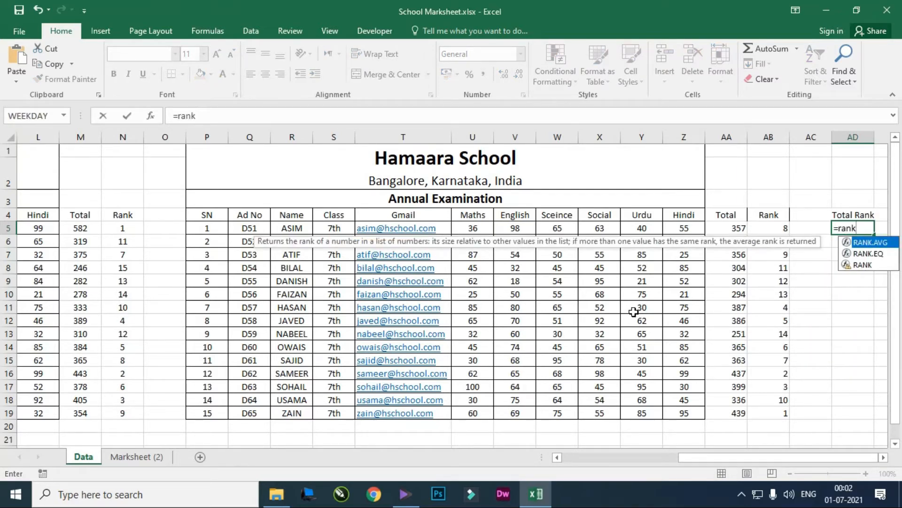
{"action": "type", "text": "("}
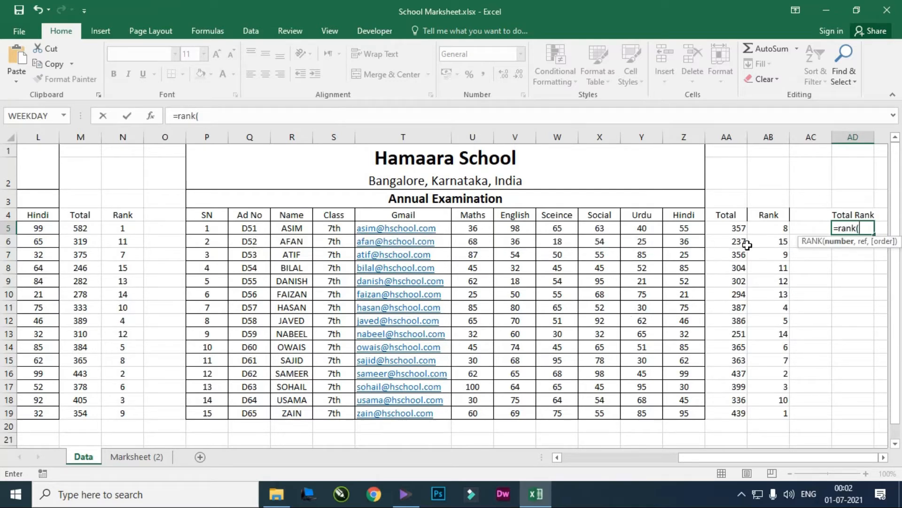
{"action": "left_click", "coordinate": [78, 229]}
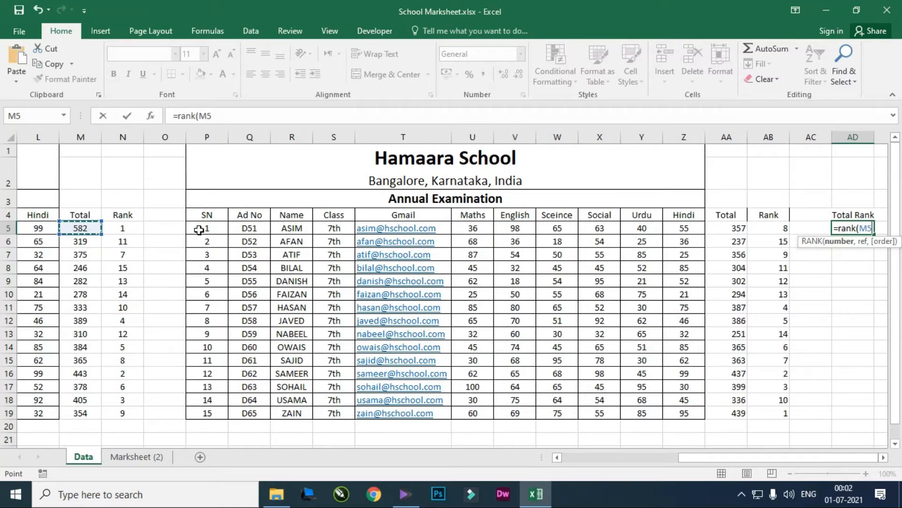
{"action": "type", "text": ","}
{"action": "left_click", "coordinate": [737, 228]}
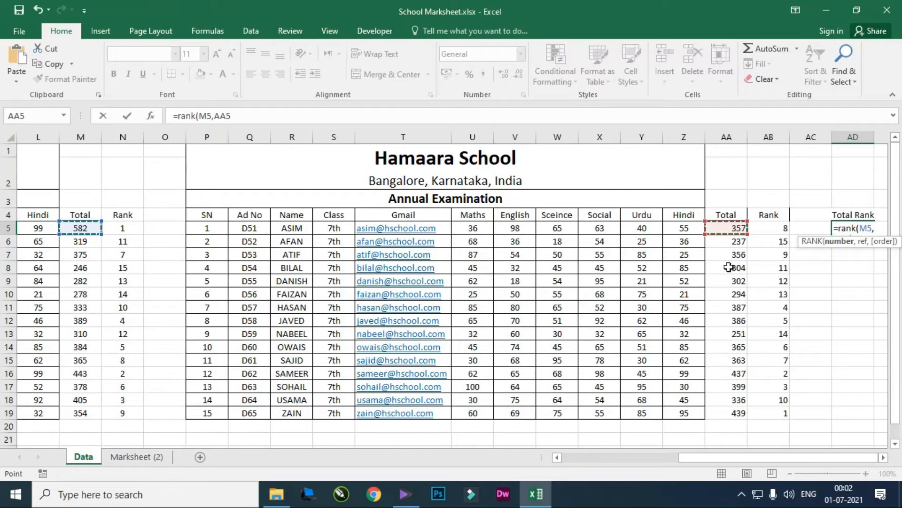
{"action": "type", "text": ","}
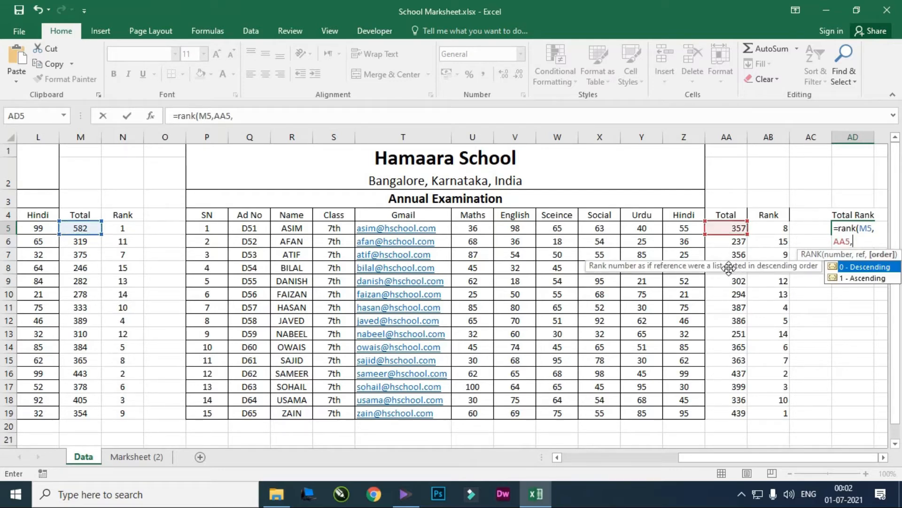
{"action": "key", "text": "BackSpace"}
{"action": "key", "text": "BackSpace"}
{"action": "key", "text": "BackSpace"}
{"action": "key", "text": "BackSpace"}
{"action": "key", "text": "BackSpace"}
{"action": "key", "text": "BackSpace"}
{"action": "key", "text": "BackSpace"}
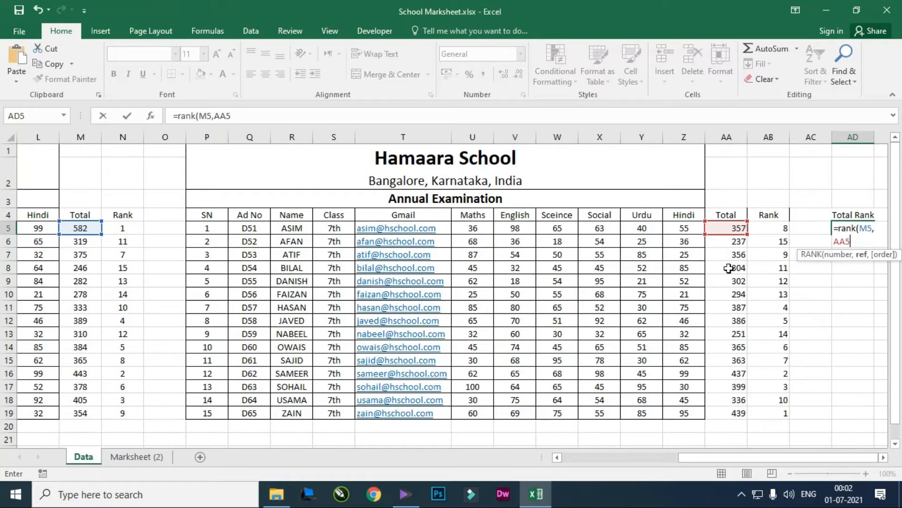
{"action": "key", "text": "BackSpace"}
{"action": "key", "text": "BackSpace"}
{"action": "key", "text": "BackSpace"}
{"action": "key", "text": "BackSpace"}
{"action": "key", "text": "BackSpace"}
{"action": "key", "text": "BackSpace"}
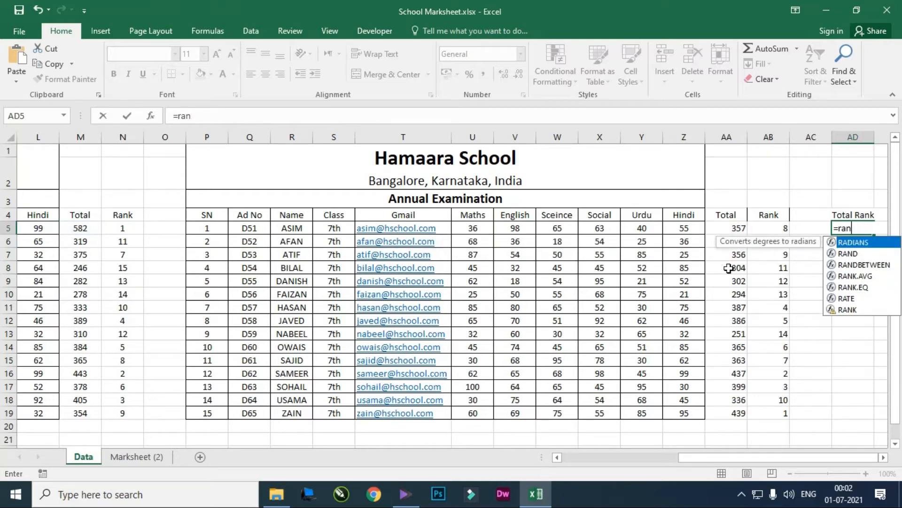
{"action": "left_click", "coordinate": [799, 254]}
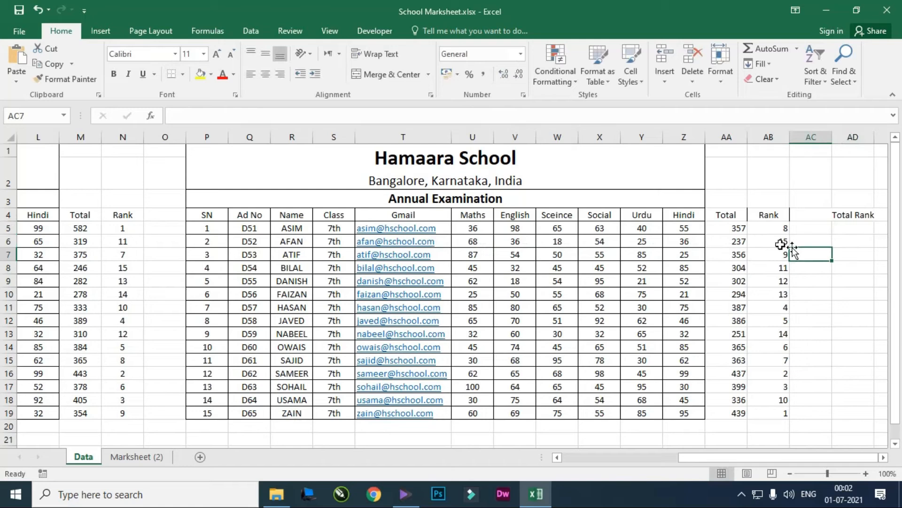
- Check the mid-term and annual totals in M5 and AA5, and insert an empty column before the Total Rank column
{"action": "left_click", "coordinate": [733, 228]}
{"action": "left_click", "coordinate": [76, 228]}
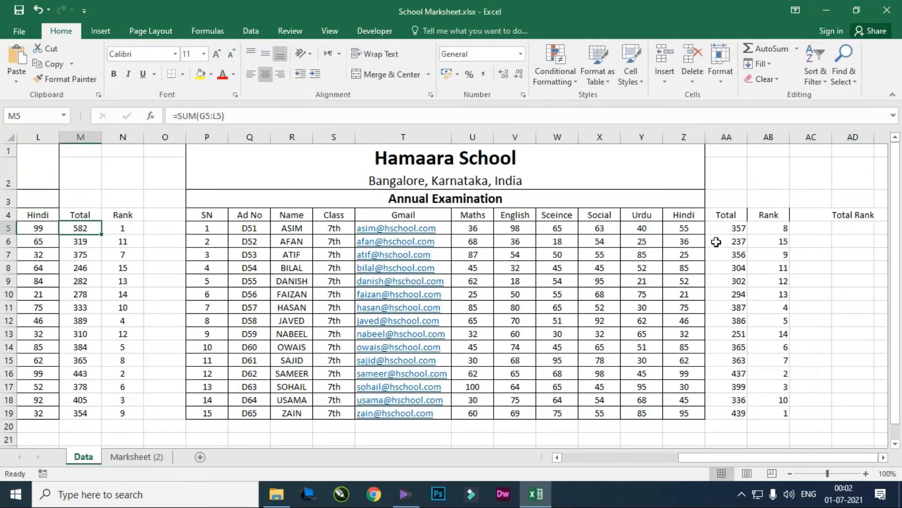
{"action": "left_click", "coordinate": [737, 228]}
{"action": "left_click", "coordinate": [815, 218]}
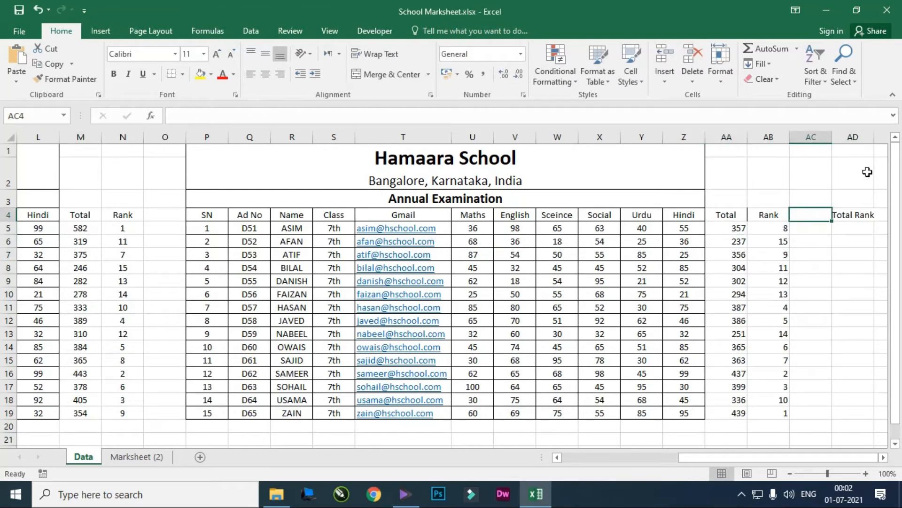
{"action": "right_click", "coordinate": [852, 137]}
{"action": "left_click", "coordinate": [797, 228]}
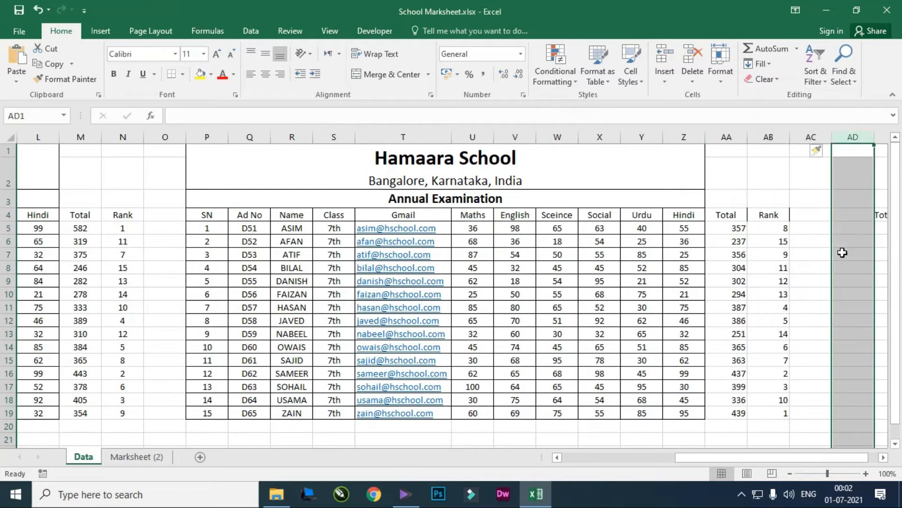
- Enter the heading Total Mark in AD4 and widen column AD slightly to fit it
{"action": "left_click", "coordinate": [854, 216]}
{"action": "type", "text": "Tota"}
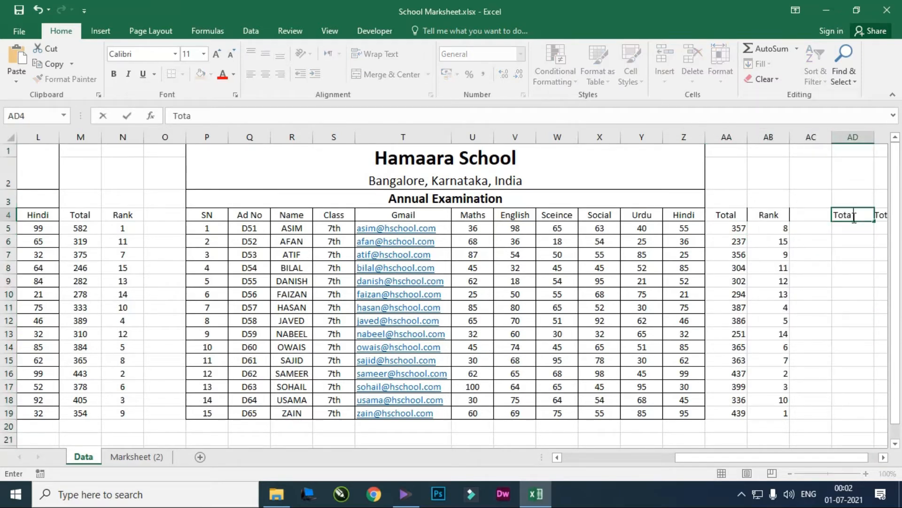
{"action": "type", "text": "l Marks"}
{"action": "key", "text": "Return"}
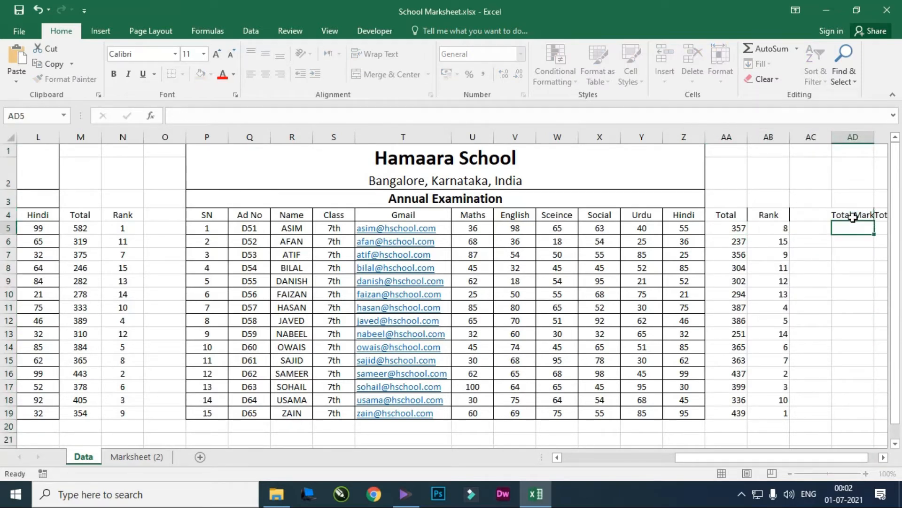
{"action": "left_click_drag", "start_coordinate": [878, 142], "coordinate": [882, 141]}
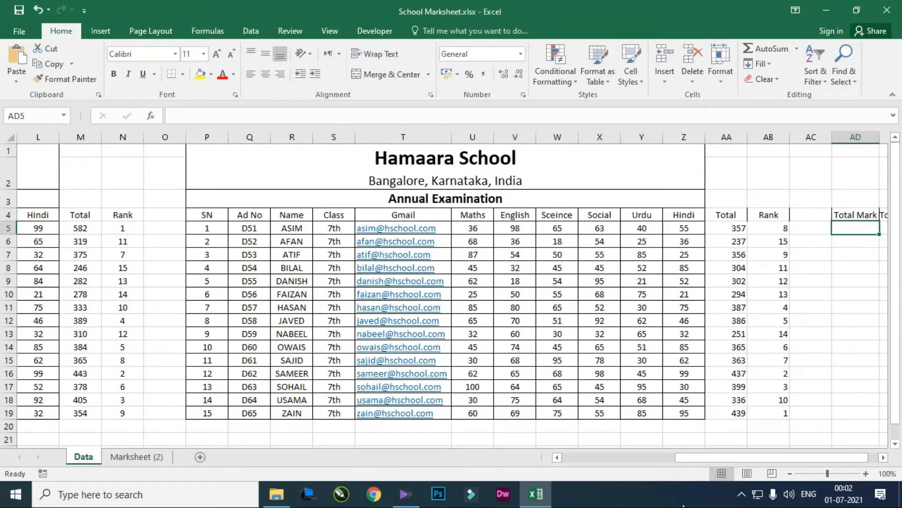
- Enter a SUM formula in AD5 under Total Mark that references only the mid-term total, =SUM(M5)
{"action": "left_click_drag", "start_coordinate": [730, 459], "coordinate": [740, 458]}
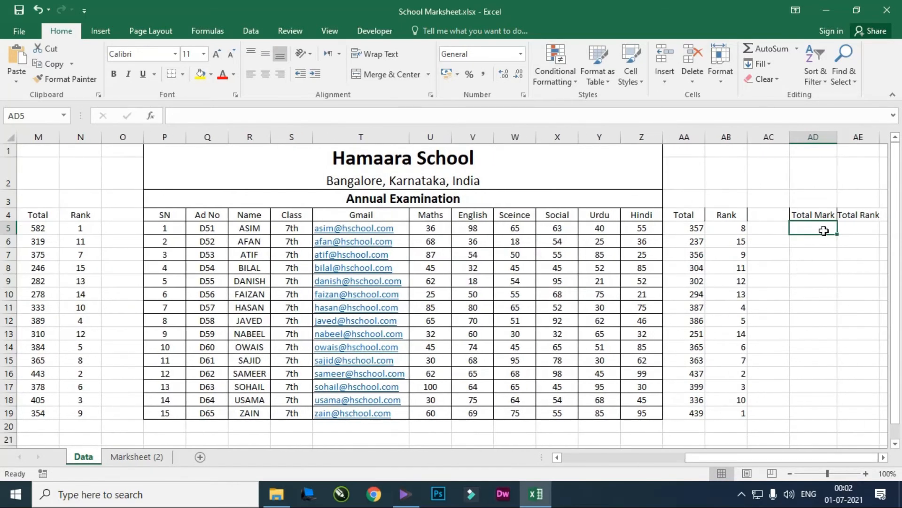
{"action": "type", "text": "=sum"}
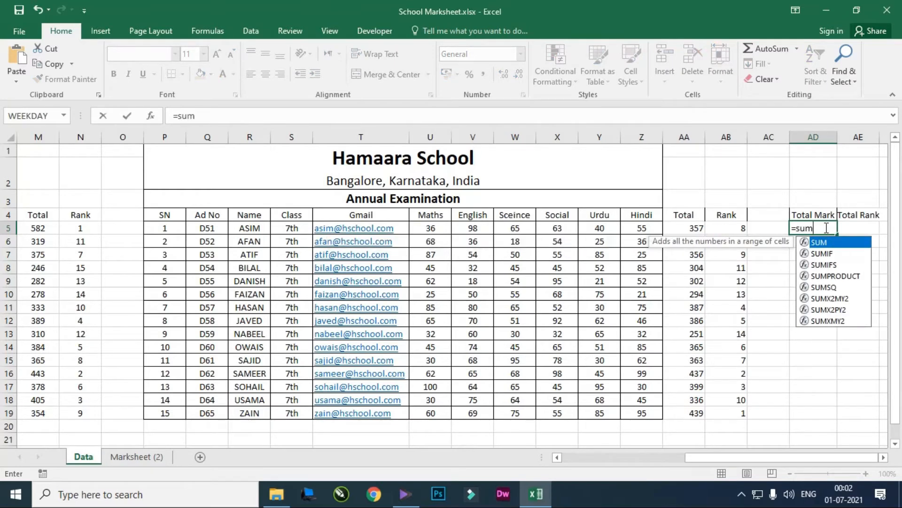
{"action": "key", "text": "Tab"}
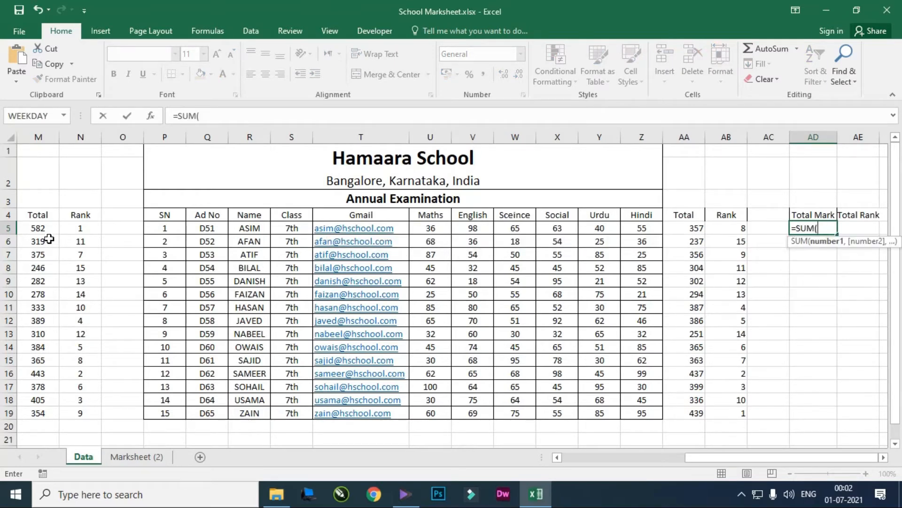
{"action": "left_click", "coordinate": [37, 229]}
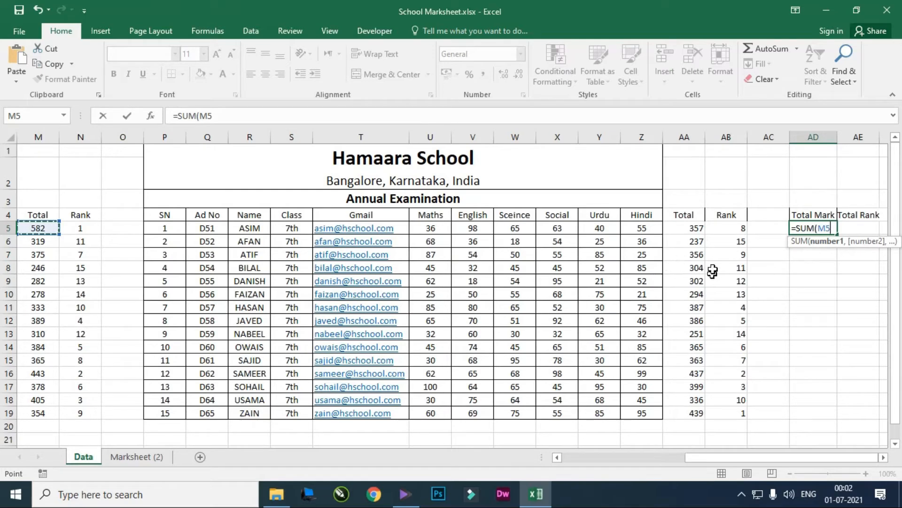
{"action": "left_click", "coordinate": [693, 229], "text": "shift"}
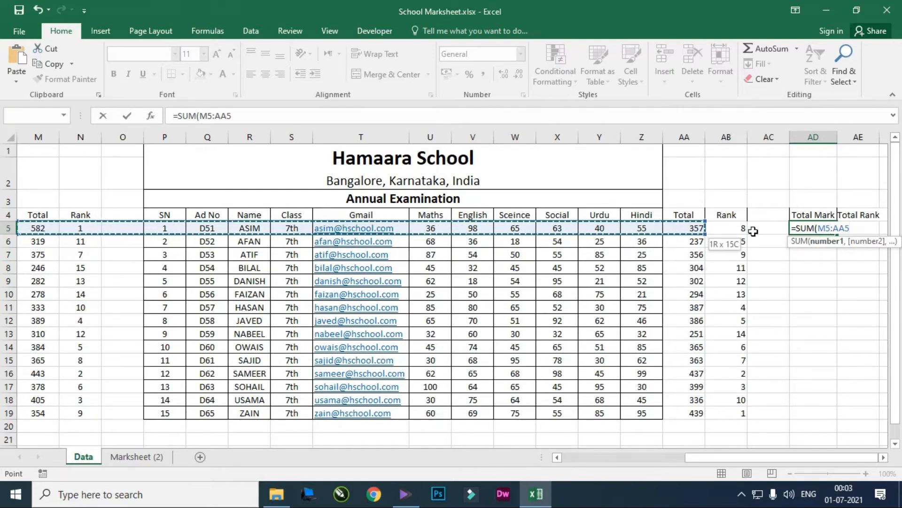
{"action": "left_click_drag", "start_coordinate": [231, 116], "coordinate": [213, 117]}
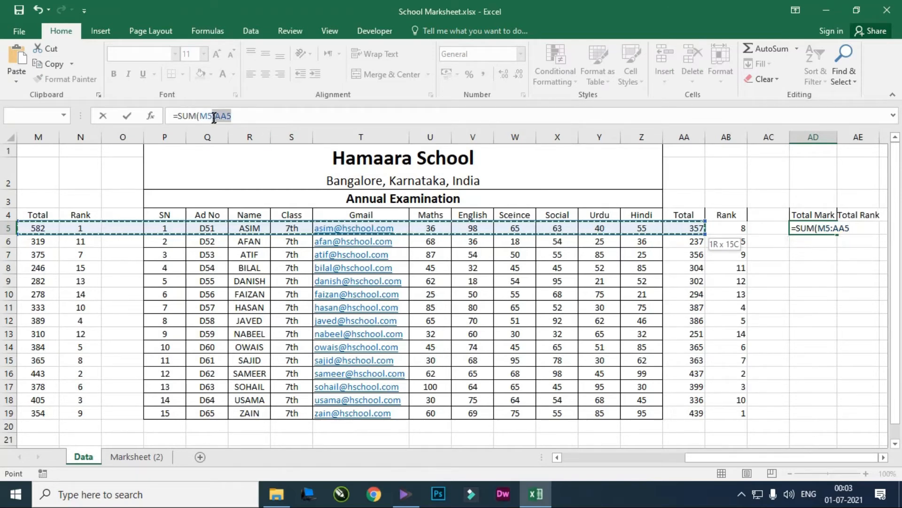
{"action": "key", "text": "BackSpace"}
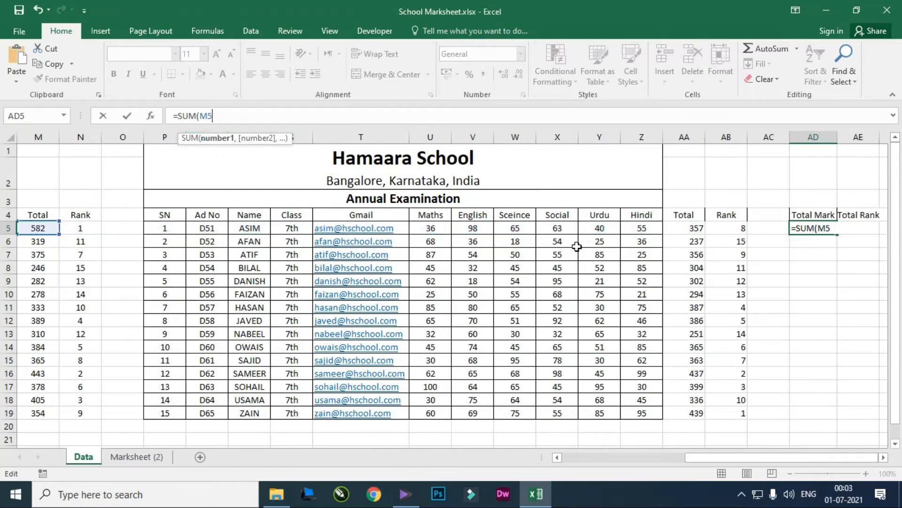
{"action": "key", "text": "ctrl+Return"}
- Try to add the annual total AA5 to the sum in AD5, and fill the formula down to AD19
{"action": "left_click", "coordinate": [691, 230], "text": "ctrl"}
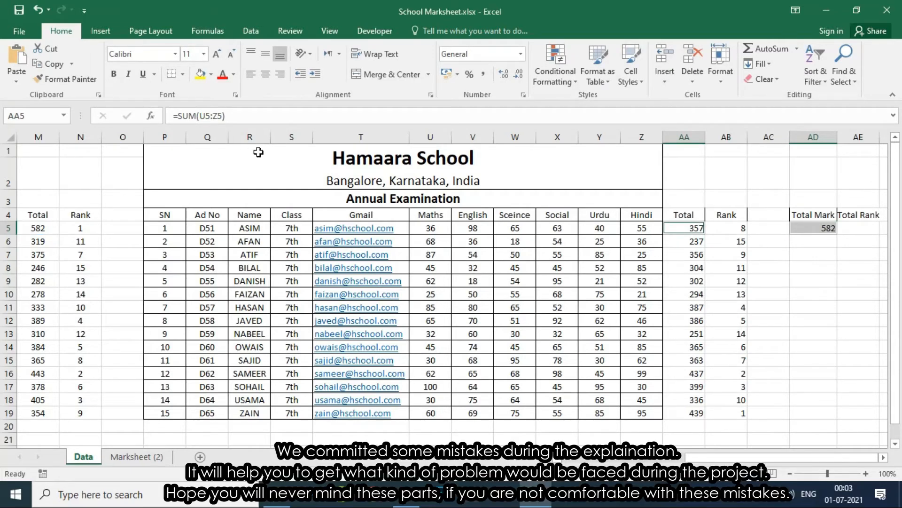
{"action": "key", "text": "Return"}
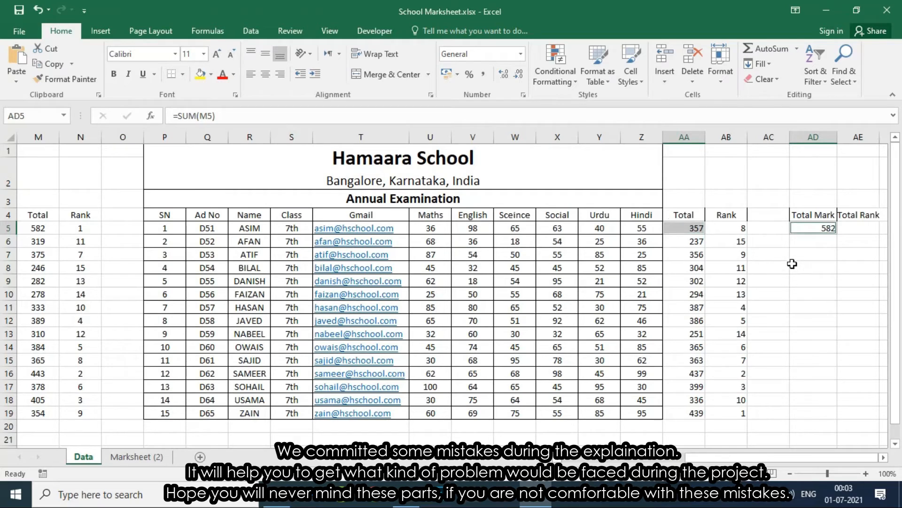
{"action": "key", "text": "Return"}
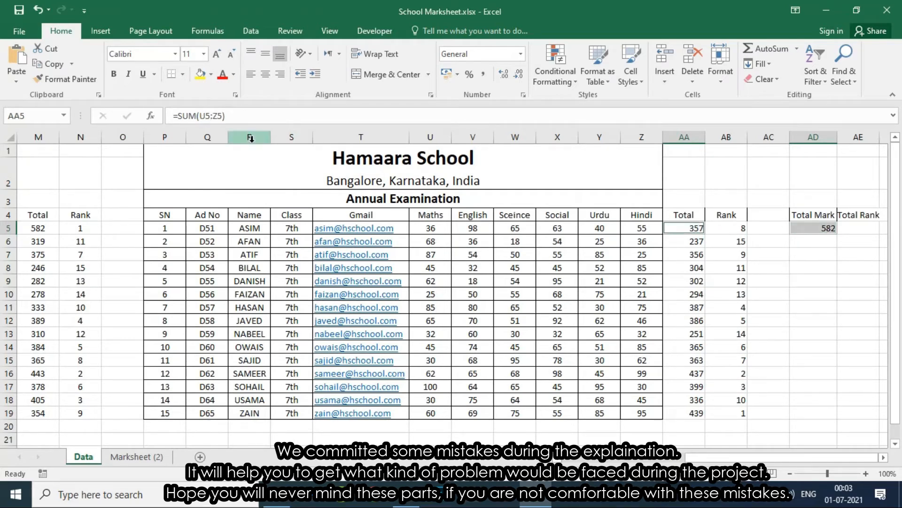
{"action": "key", "text": "F2"}
{"action": "key", "text": "Return"}
{"action": "left_click", "coordinate": [821, 256]}
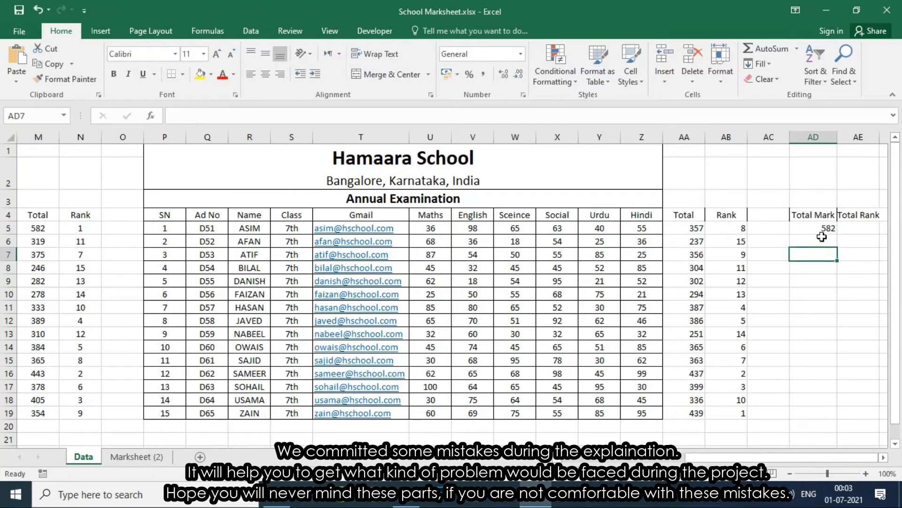
{"action": "left_click", "coordinate": [817, 227]}
{"action": "left_click_drag", "start_coordinate": [836, 234], "coordinate": [836, 414]}
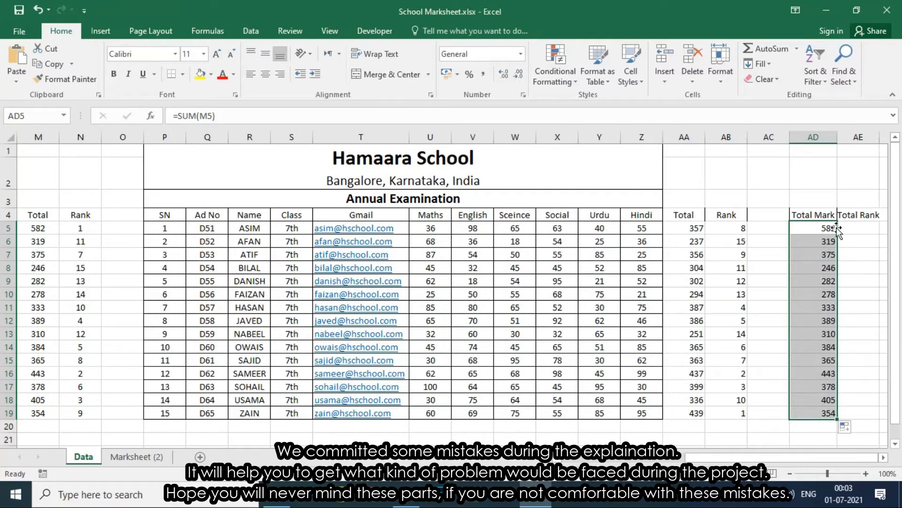
- Extend the AD5 formula with the annual total as a second argument, making it =SUM(M5,AA5)
{"action": "left_click", "coordinate": [824, 229]}
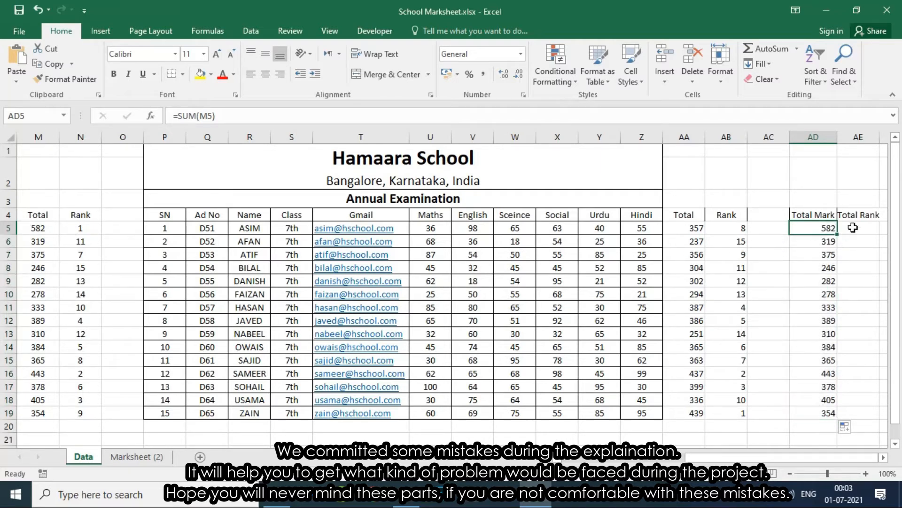
{"action": "left_click", "coordinate": [213, 115]}
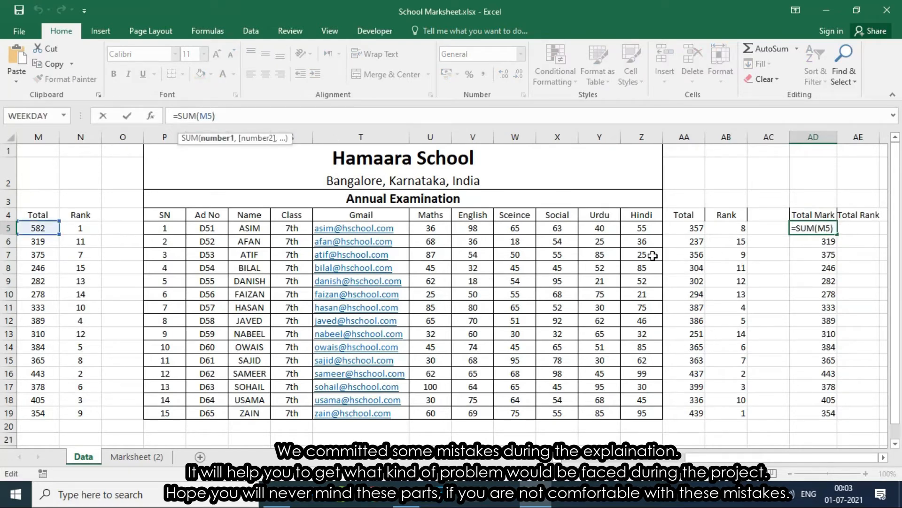
{"action": "type", "text": ","}
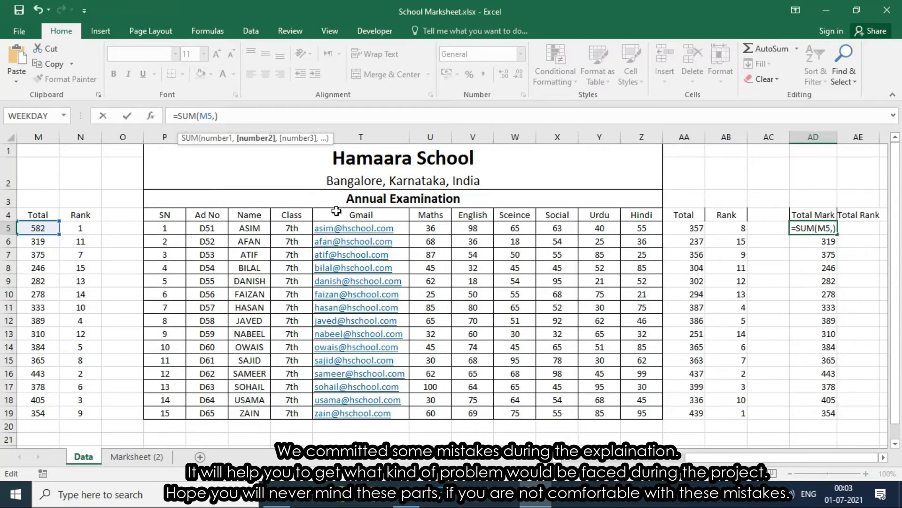
{"action": "type", "text": "AA"}
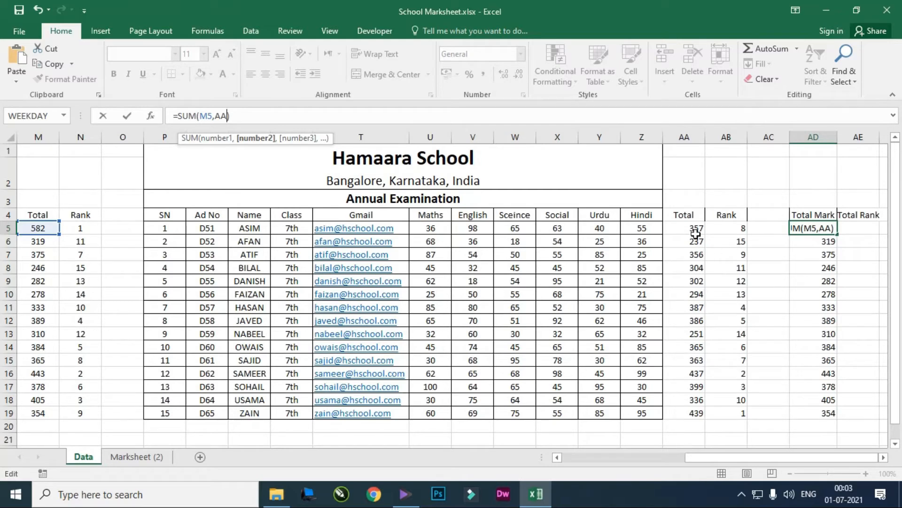
{"action": "type", "text": "5"}
{"action": "key", "text": "Return"}
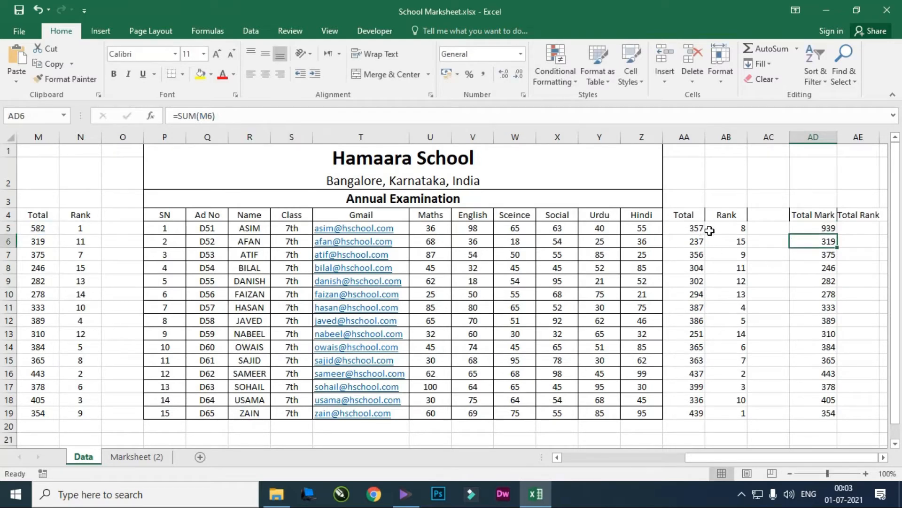
- Fill the Total Mark formula from AD5 down to AD19 and check the cell references in AD5 and AD7
{"action": "left_click", "coordinate": [831, 228]}
{"action": "left_click_drag", "start_coordinate": [836, 234], "coordinate": [835, 415]}
{"action": "double_click", "coordinate": [828, 228]}
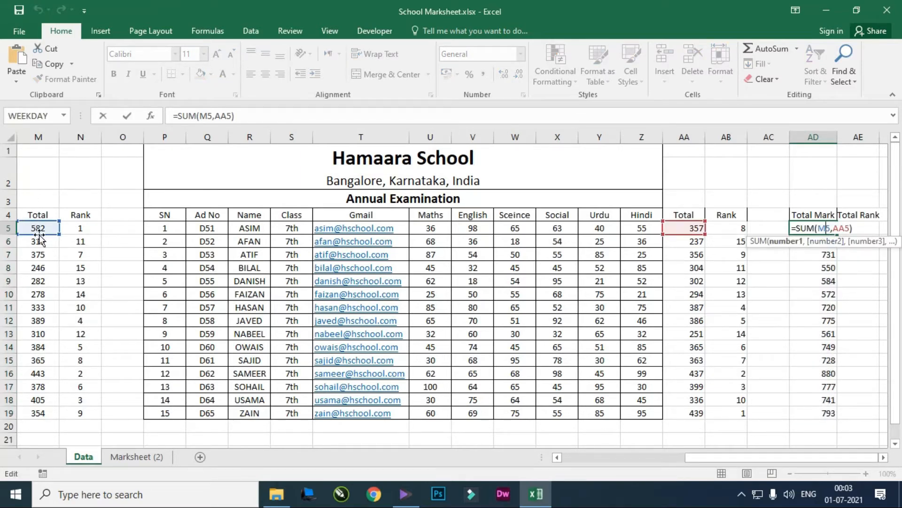
{"action": "left_click", "coordinate": [824, 252]}
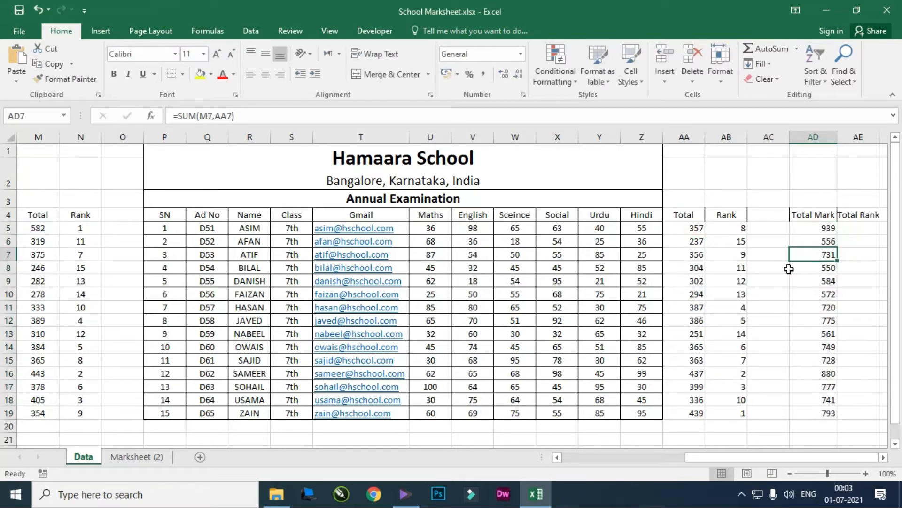
{"action": "double_click", "coordinate": [821, 256]}
{"action": "left_click", "coordinate": [830, 309]}
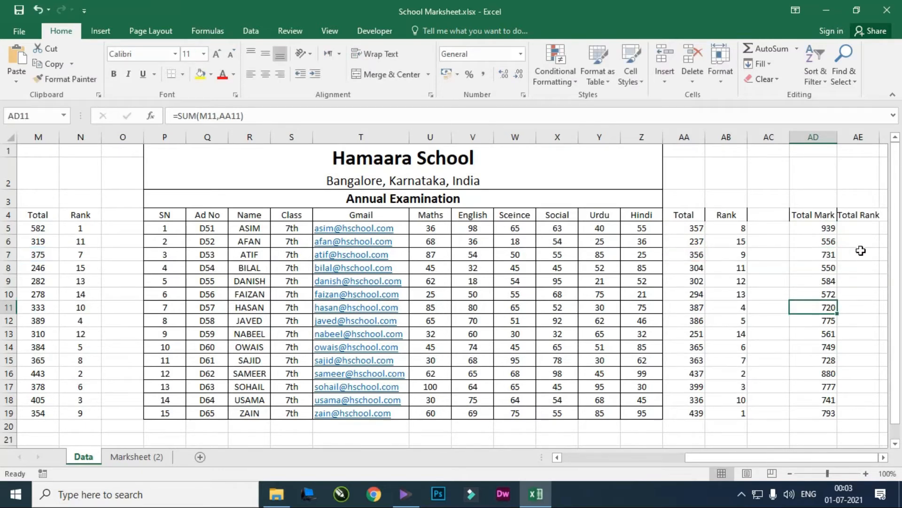
- Enter =RANK(AD5,AD5:AD19,0) in AE5 to rank the first student's total mark in descending order
{"action": "left_click", "coordinate": [866, 228]}
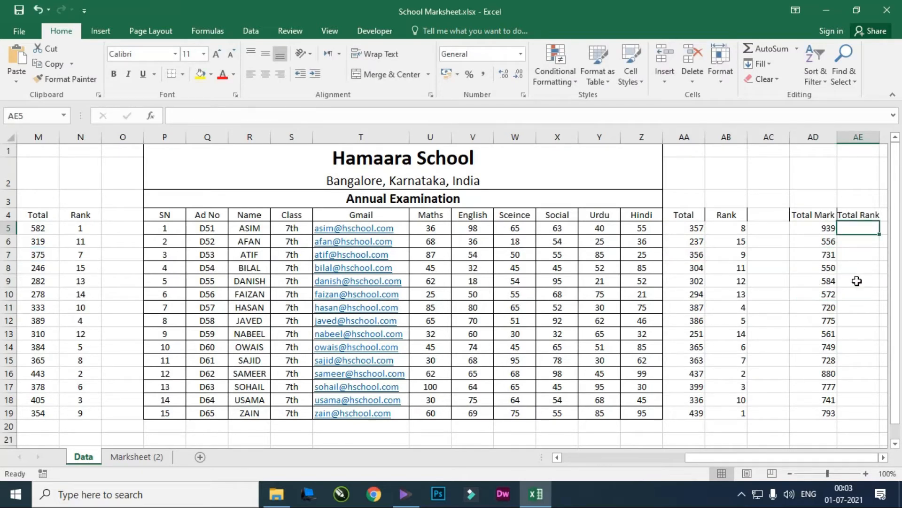
{"action": "type", "text": "="}
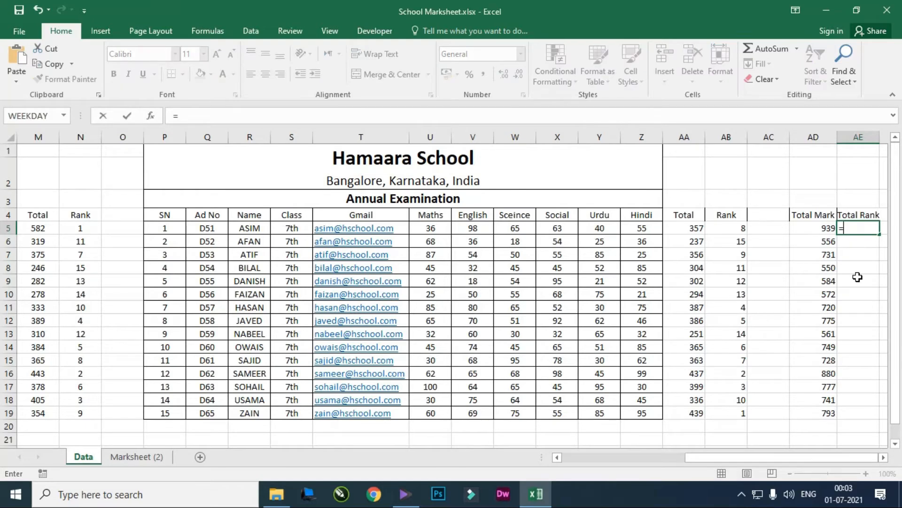
{"action": "type", "text": "ra"}
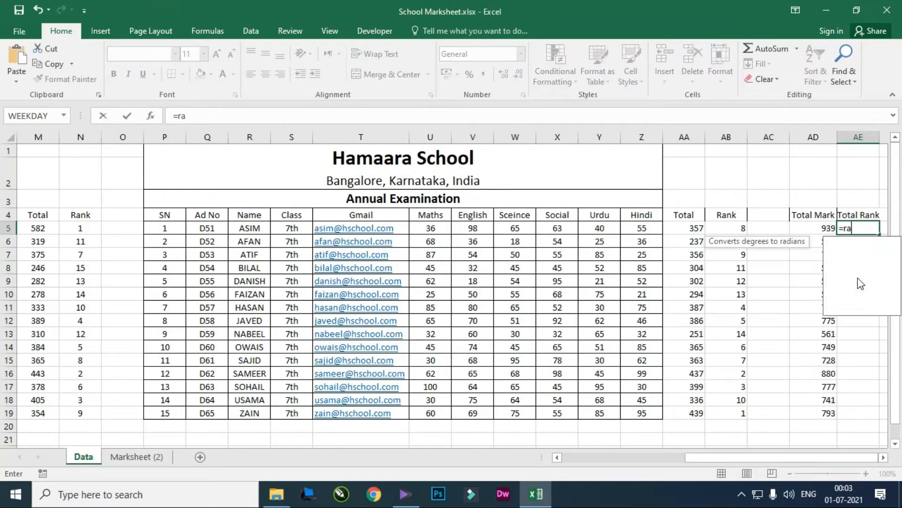
{"action": "type", "text": "nk("}
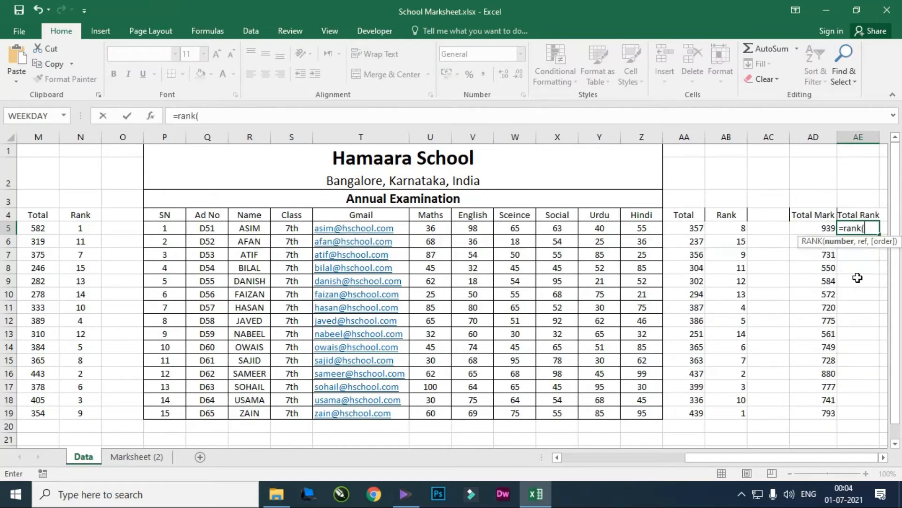
{"action": "left_click", "coordinate": [823, 228]}
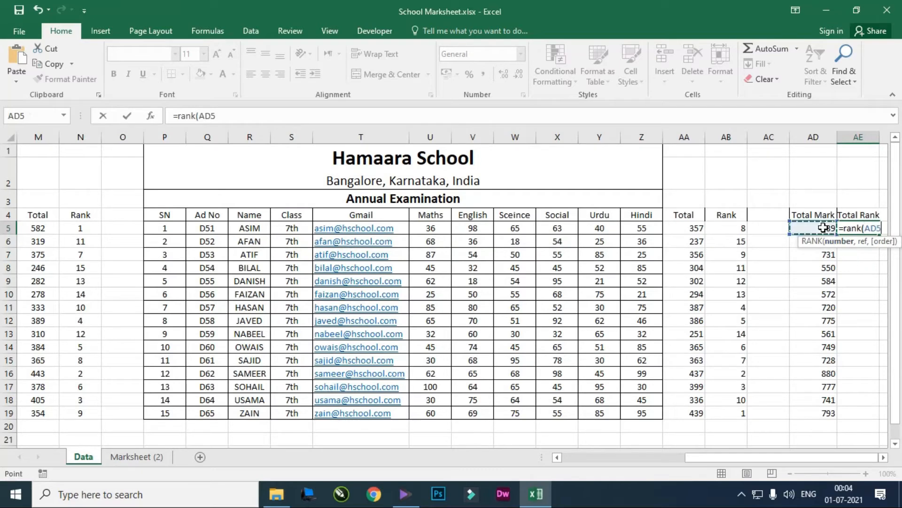
{"action": "type", "text": ","}
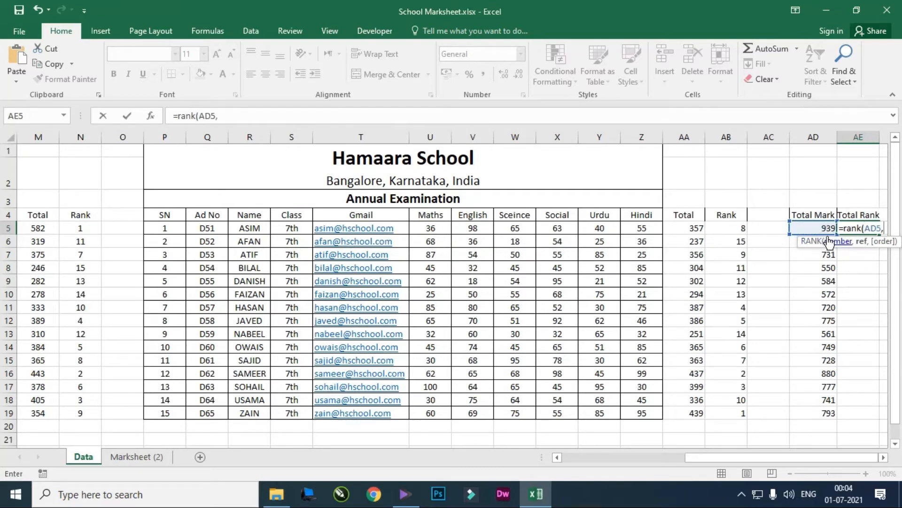
{"action": "left_click", "coordinate": [819, 233]}
{"action": "left_click_drag", "start_coordinate": [820, 236], "coordinate": [826, 413]}
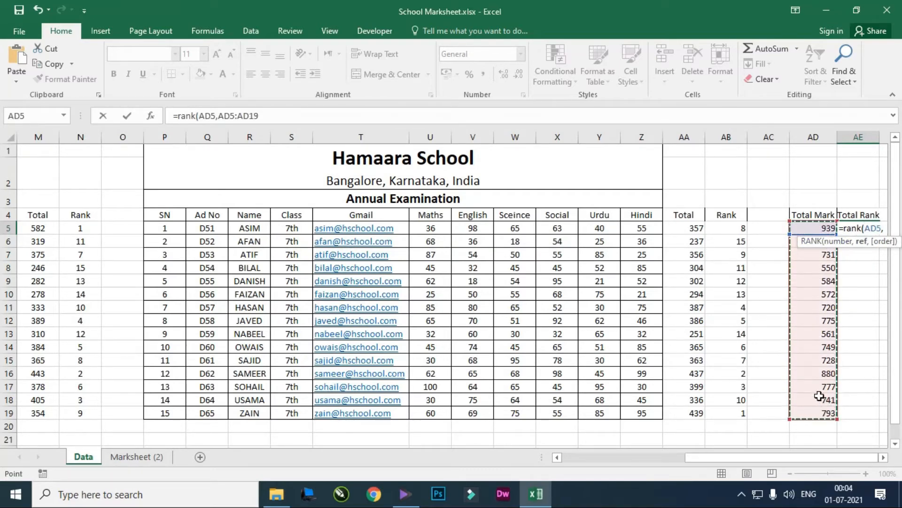
{"action": "type", "text": ","}
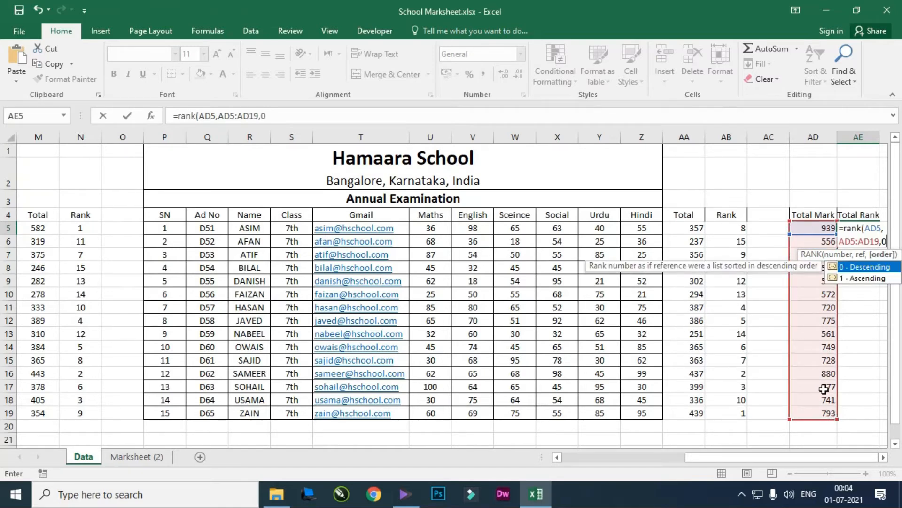
{"action": "type", "text": "0)"}
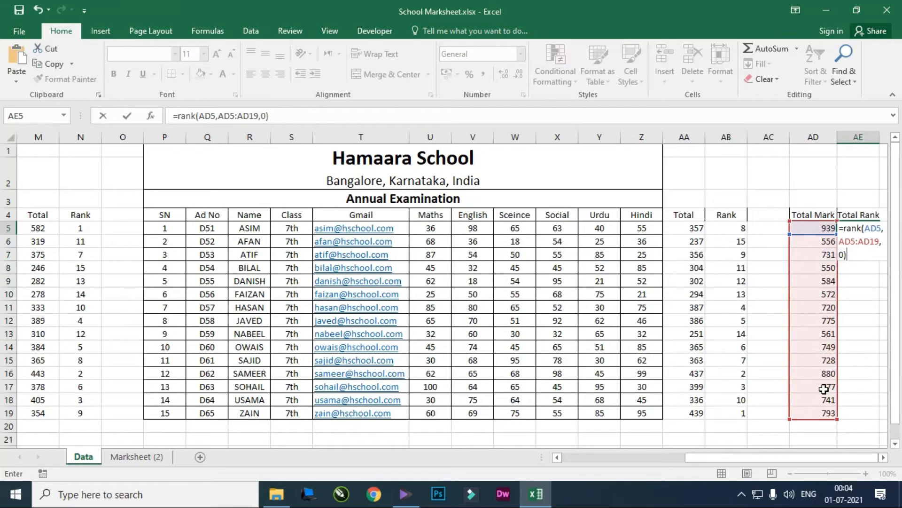
{"action": "key", "text": "Return"}
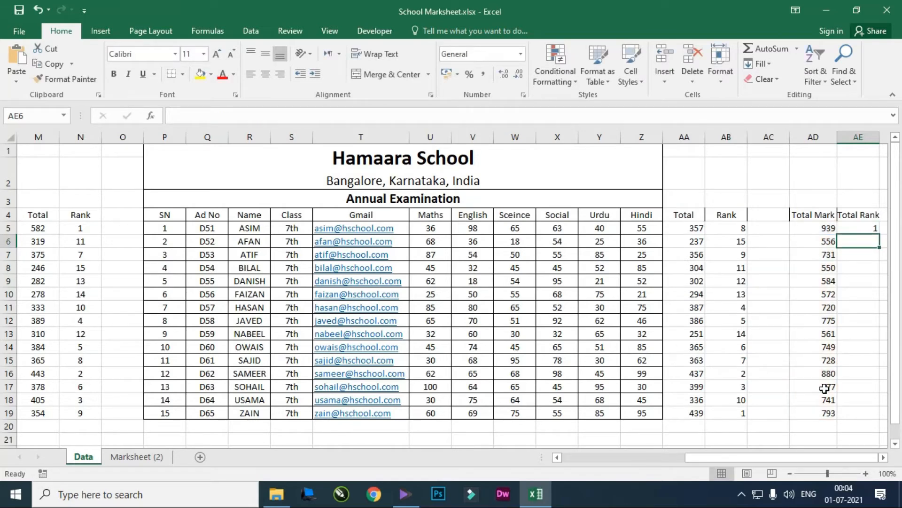
- Make the range in the AE5 rank formula absolute, as $AD$5:$AD$19
{"action": "left_click", "coordinate": [870, 228]}
{"action": "left_click", "coordinate": [232, 116]}
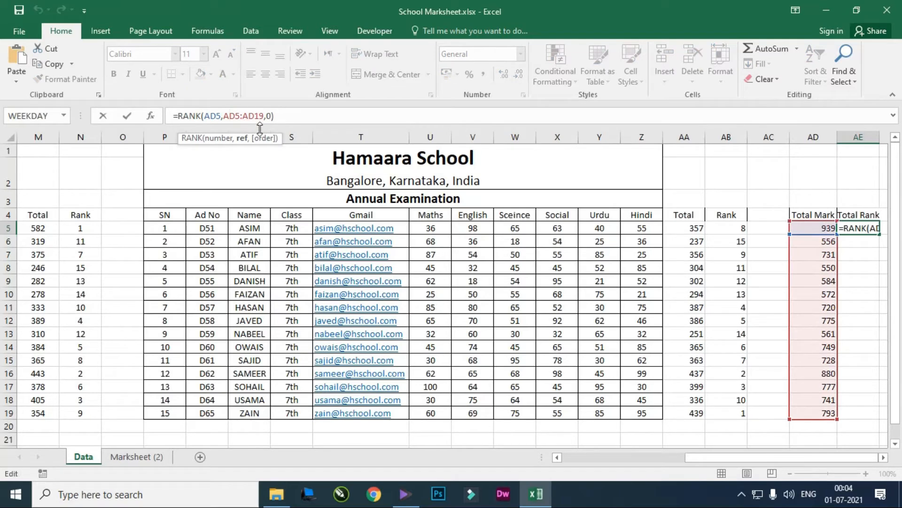
{"action": "key", "text": "F4"}
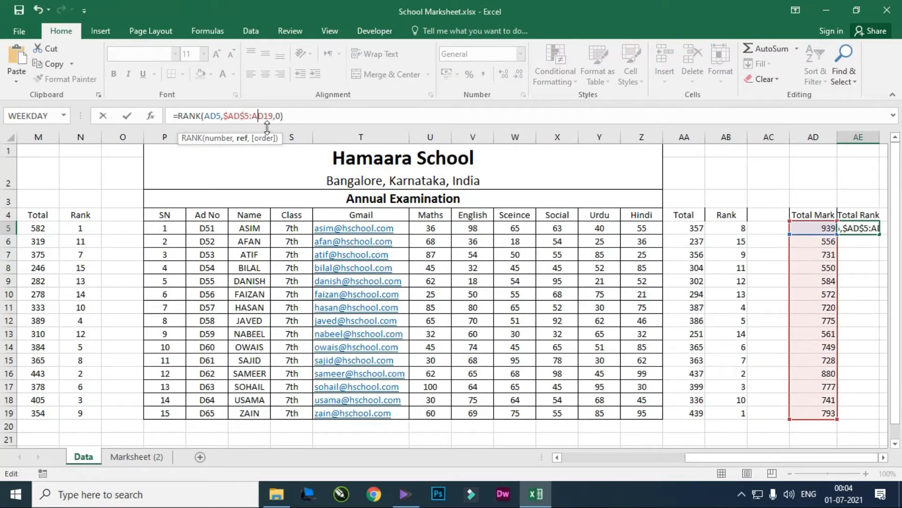
{"action": "left_click", "coordinate": [263, 115]}
{"action": "key", "text": "F4"}
{"action": "key", "text": "Return"}
- Fill the Total Rank formula from AE5 down to AE19 and review the ranks
{"action": "left_click", "coordinate": [868, 228]}
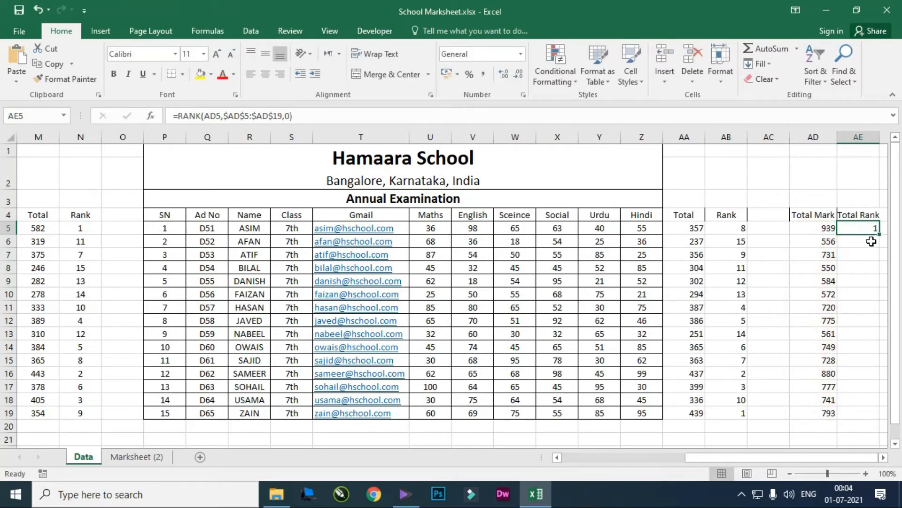
{"action": "left_click_drag", "start_coordinate": [880, 234], "coordinate": [868, 416]}
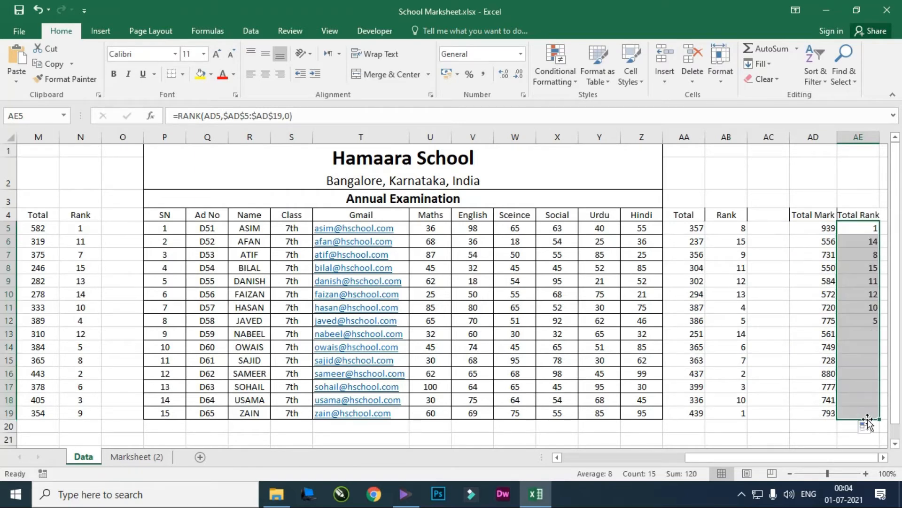
{"action": "left_click", "coordinate": [791, 321]}
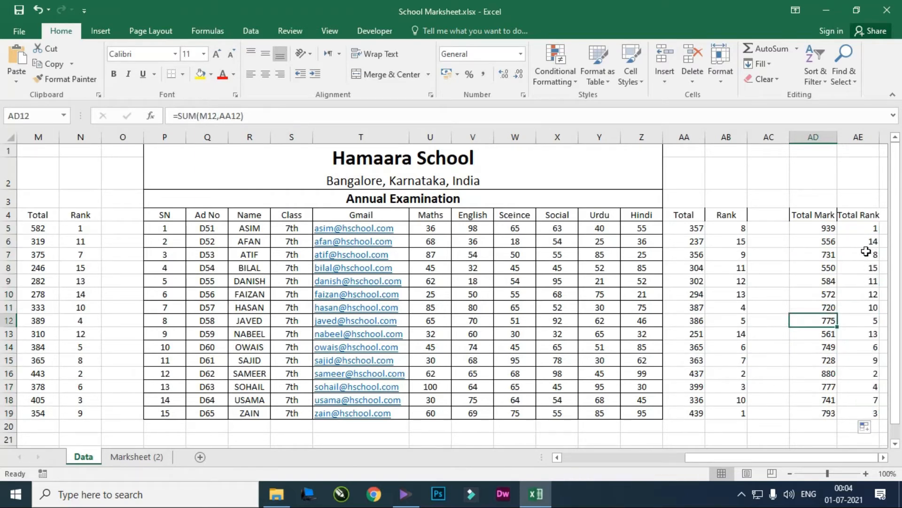
{"action": "left_click_drag", "start_coordinate": [867, 226], "coordinate": [871, 417]}
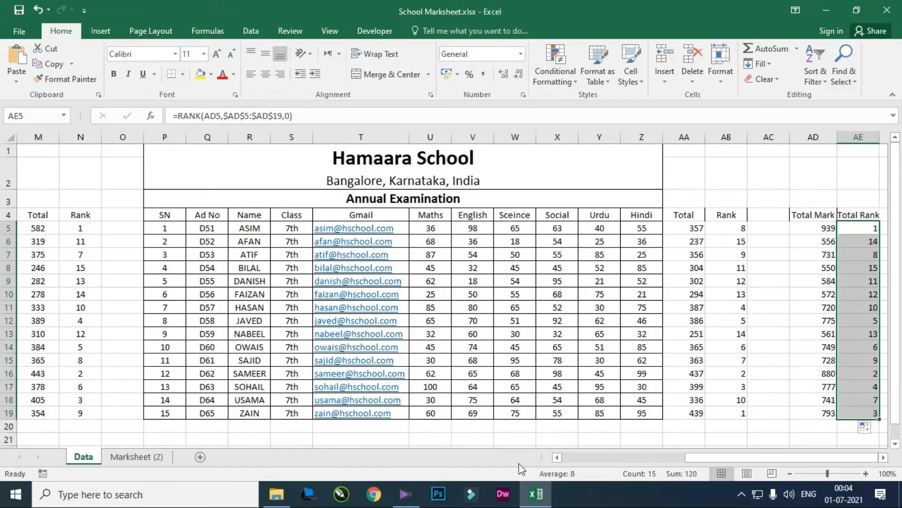
- Go to the overall Rank cell F22 on the Marksheet (2) sheet
{"action": "left_click", "coordinate": [149, 457]}
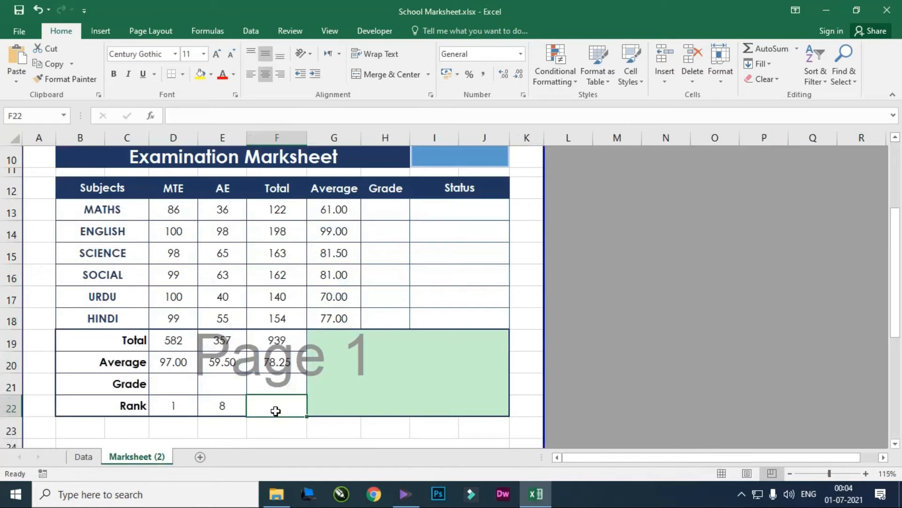
- Check the Data sheet range Q4:AE19, and copy the AE rank lookup formula from E22 into F22 on Marksheet (2)
{"action": "left_click", "coordinate": [83, 457]}
{"action": "left_click", "coordinate": [721, 269]}
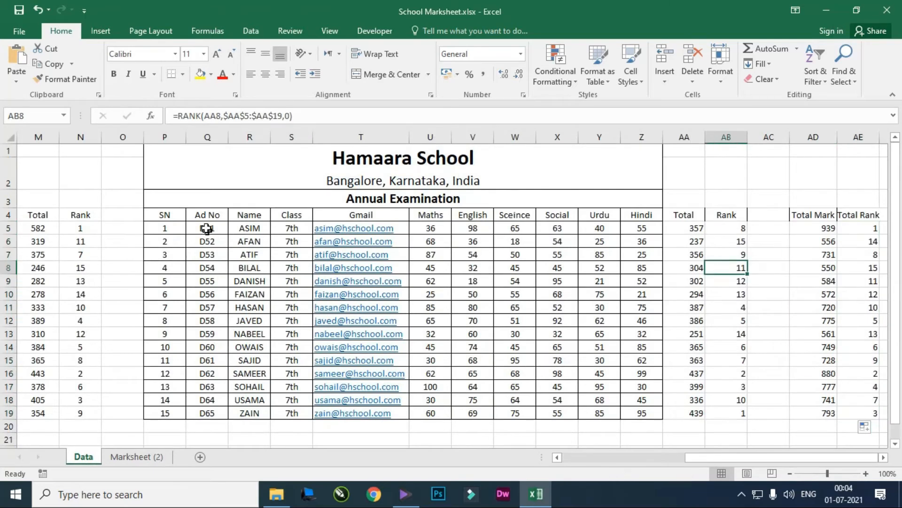
{"action": "left_click_drag", "start_coordinate": [736, 314], "coordinate": [872, 412]}
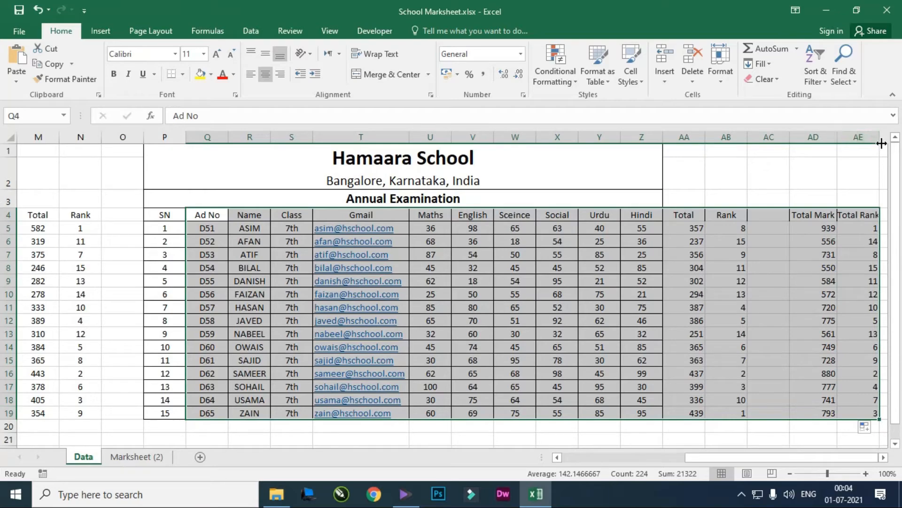
{"action": "left_click", "coordinate": [160, 459]}
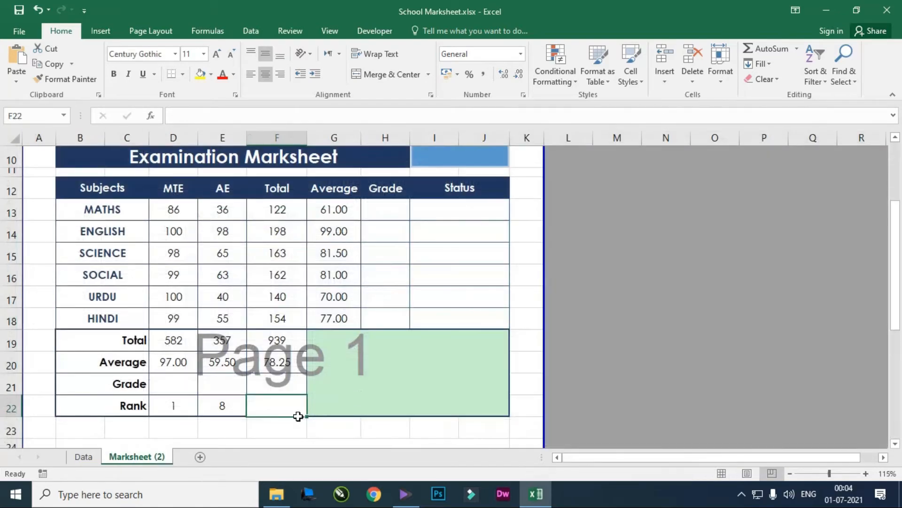
{"action": "left_click", "coordinate": [230, 406]}
{"action": "left_click_drag", "start_coordinate": [426, 116], "coordinate": [134, 118]}
{"action": "key", "text": "ctrl+c"}
{"action": "left_click", "coordinate": [448, 116]}
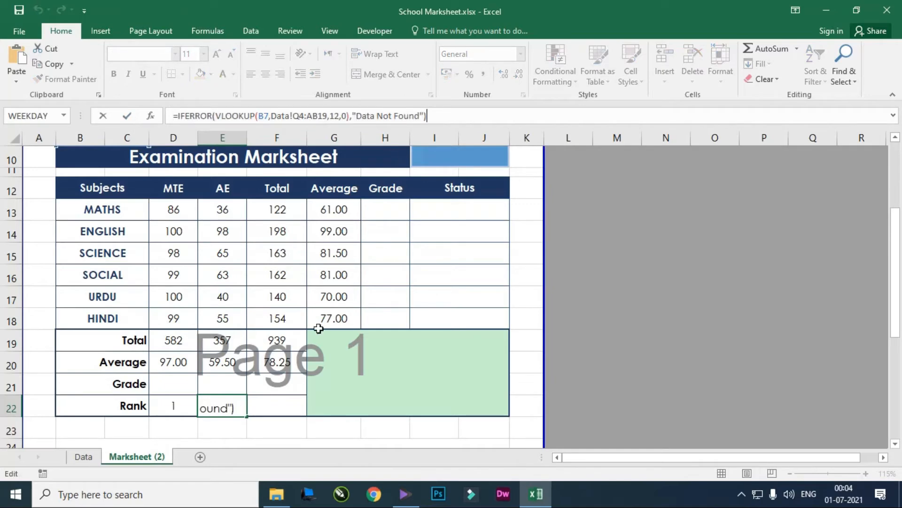
{"action": "left_click", "coordinate": [281, 405]}
{"action": "left_click", "coordinate": [346, 116]}
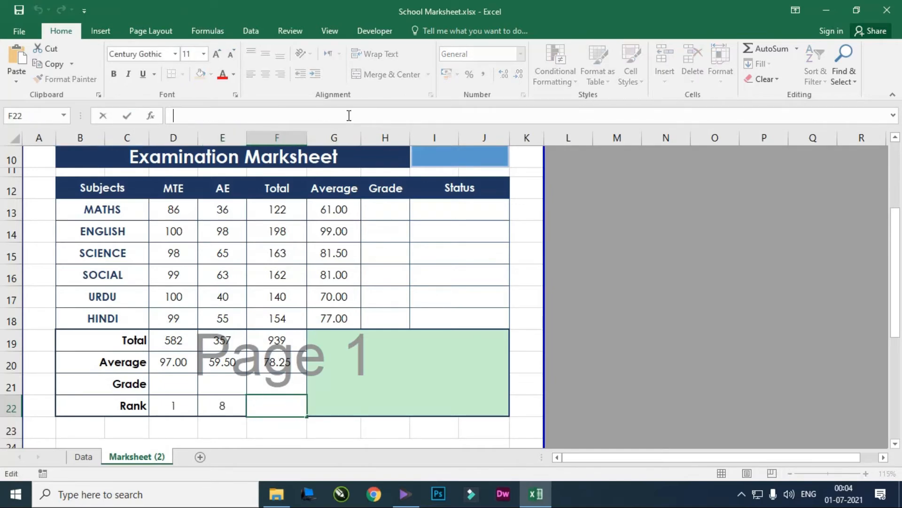
{"action": "key", "text": "ctrl+v"}
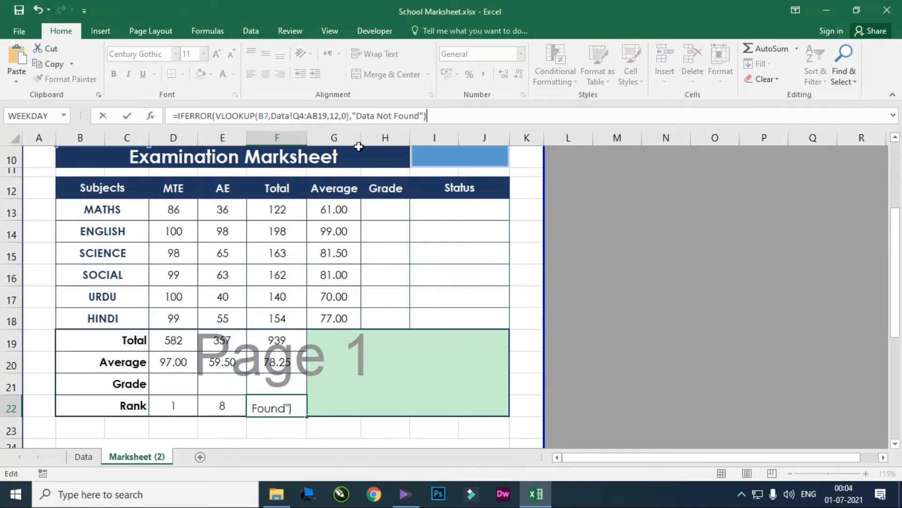
- Extend the lookup range in F22's formula to Q4:AE19 and set its column index to 15
{"action": "left_click", "coordinate": [314, 116]}
{"action": "key", "text": "Delete"}
{"action": "type", "text": "E"}
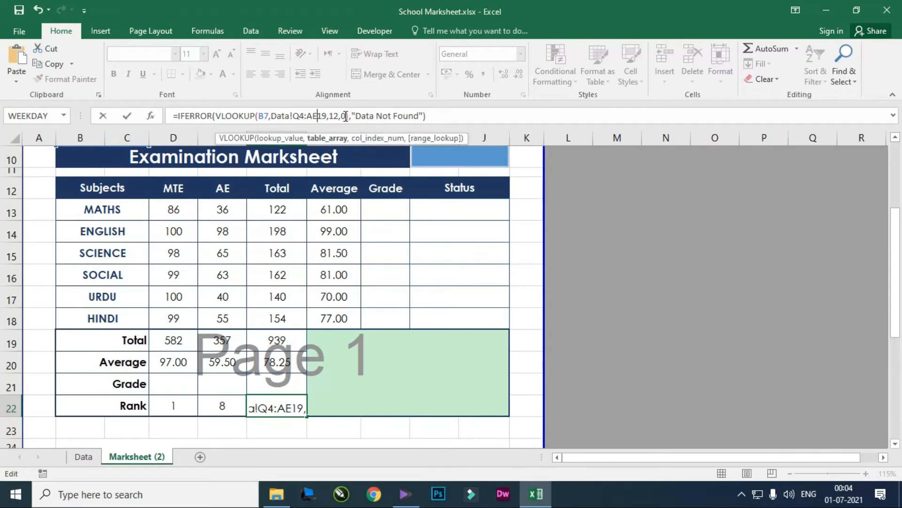
{"action": "left_click", "coordinate": [335, 116]}
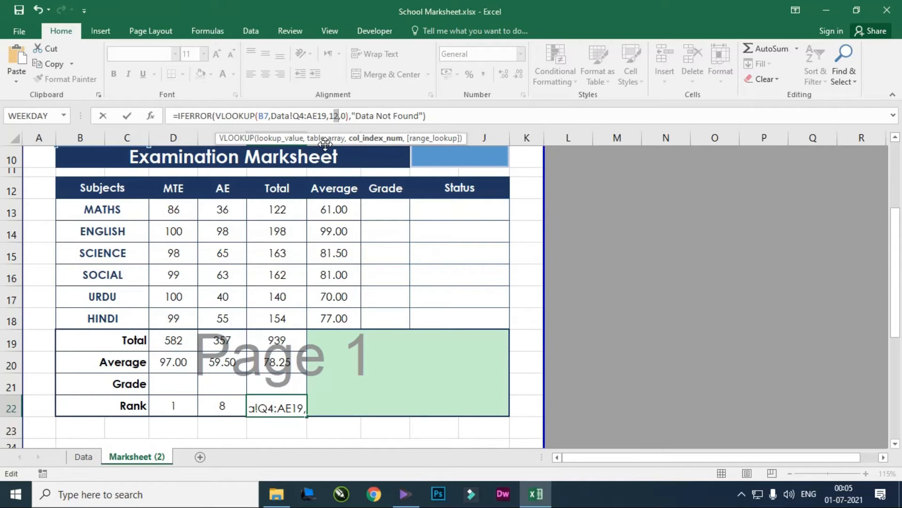
{"action": "type", "text": "3"}
{"action": "key", "text": "Return"}
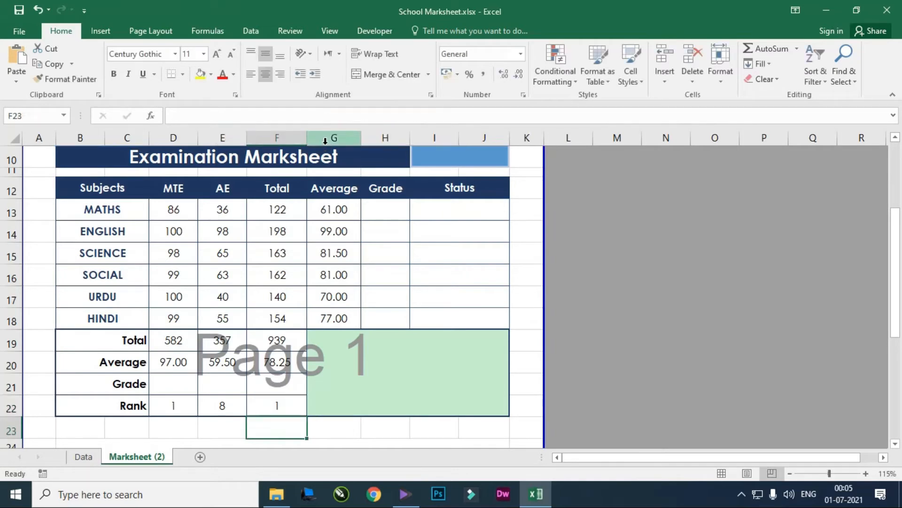
- On the Data sheet, number the columns Ad No through Total Rank from 1 to 15 in row 21
{"action": "left_click", "coordinate": [283, 409]}
{"action": "left_click", "coordinate": [90, 457]}
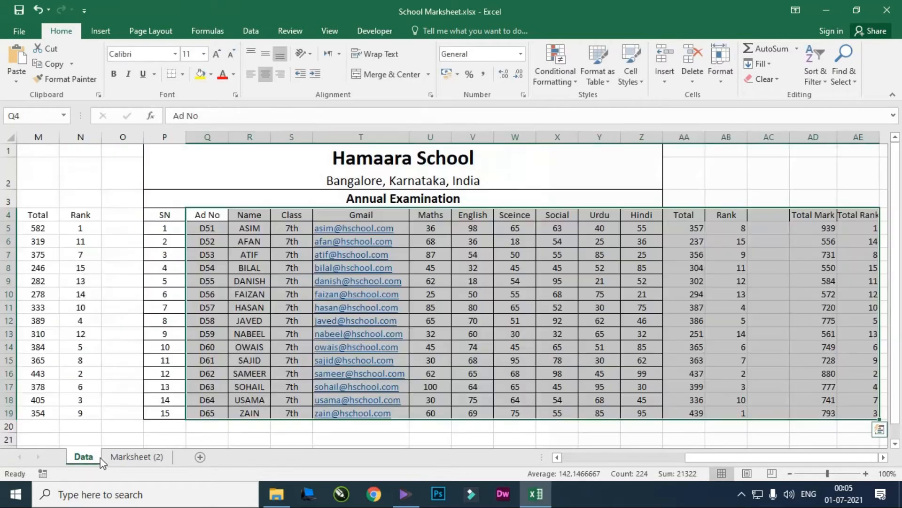
{"action": "left_click", "coordinate": [868, 229]}
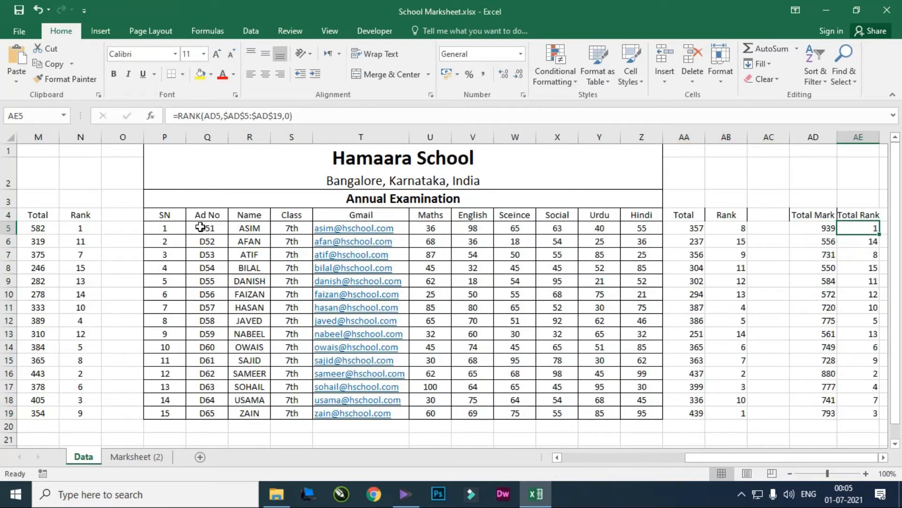
{"action": "left_click_drag", "start_coordinate": [200, 227], "coordinate": [874, 230]}
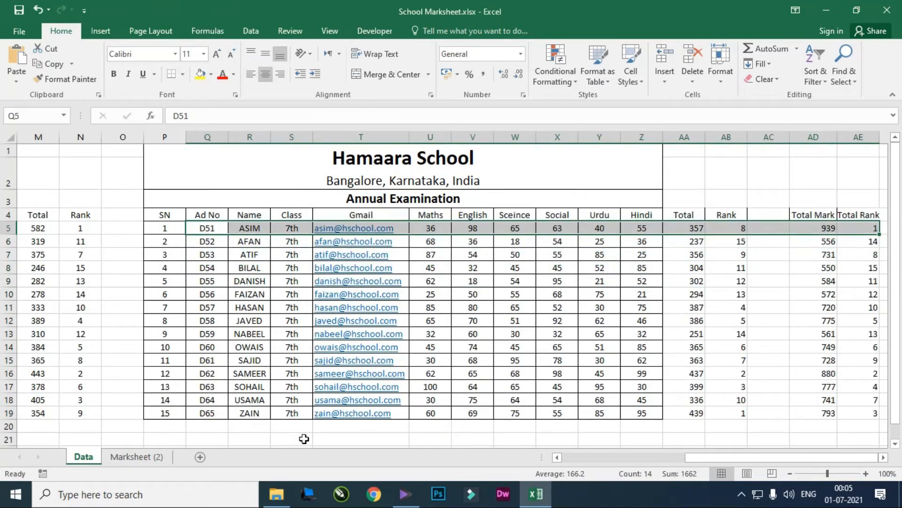
{"action": "scroll", "coordinate": [268, 423], "scroll_direction": "down", "scroll_amount": 1}
{"action": "left_click", "coordinate": [221, 372]}
{"action": "type", "text": "1"}
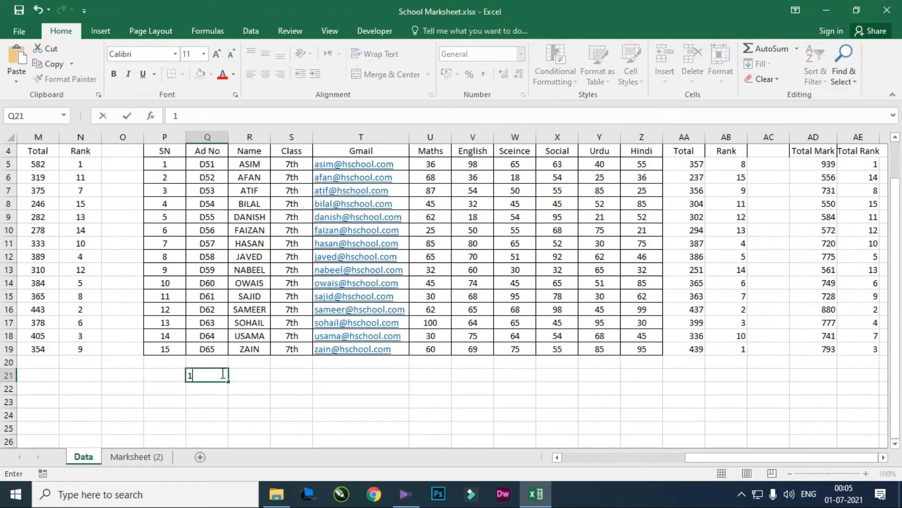
{"action": "key", "text": "Tab"}
{"action": "type", "text": "2"}
{"action": "key", "text": "Tab"}
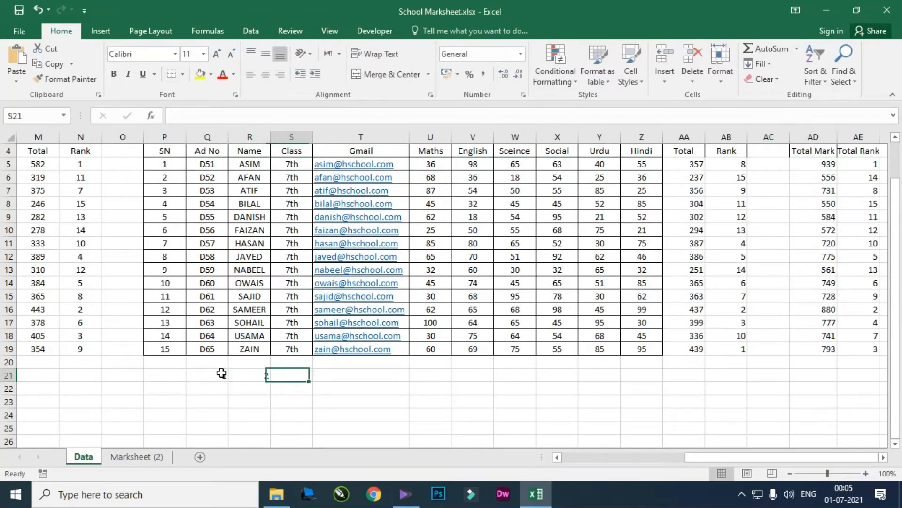
{"action": "left_click_drag", "start_coordinate": [208, 374], "coordinate": [621, 376]}
{"action": "left_click", "coordinate": [615, 375]}
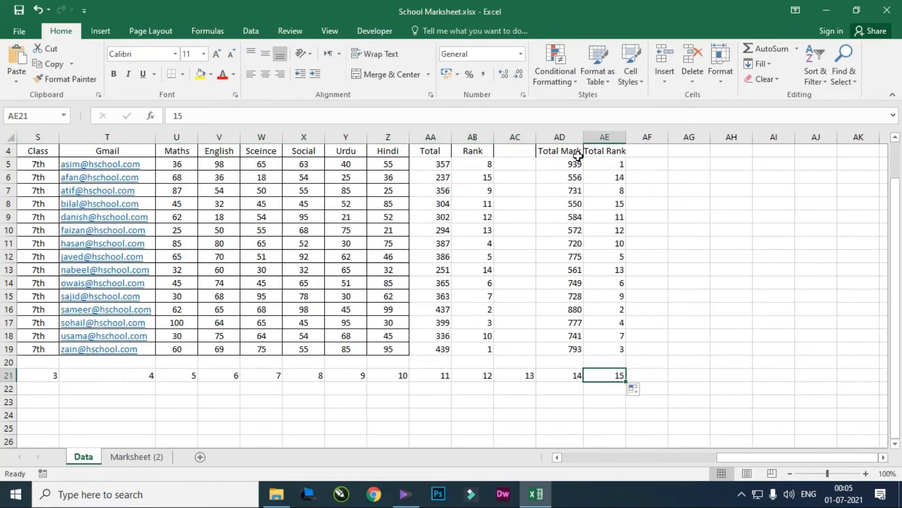
- Review the column numbers below the Data table, and look over the marks table on the Marksheet (2) sheet
{"action": "scroll", "coordinate": [611, 197], "scroll_direction": "up", "scroll_amount": 1}
{"action": "scroll", "coordinate": [594, 266], "scroll_direction": "down", "scroll_amount": 4}
{"action": "left_click", "coordinate": [569, 259]}
{"action": "left_click_drag", "start_coordinate": [568, 260], "coordinate": [205, 264]}
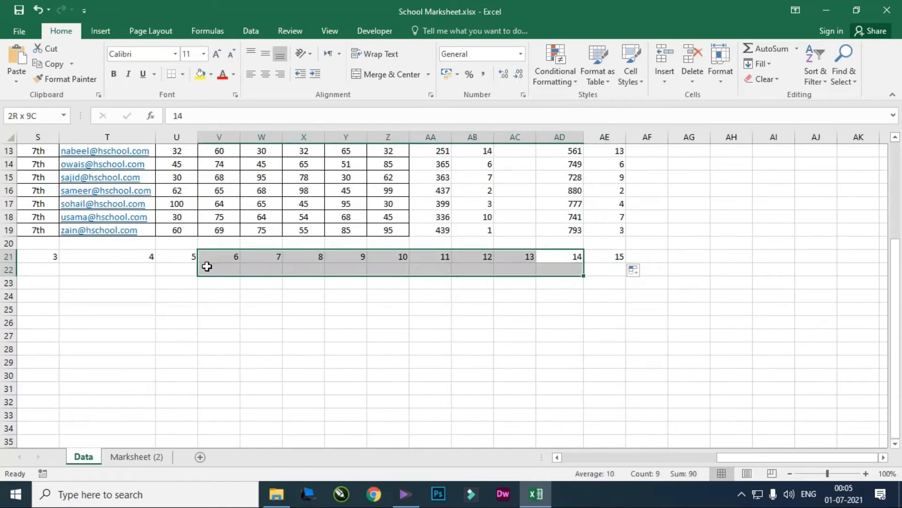
{"action": "left_click", "coordinate": [261, 348]}
{"action": "left_click_drag", "start_coordinate": [740, 457], "coordinate": [653, 460]}
{"action": "scroll", "coordinate": [564, 414], "scroll_direction": "up", "scroll_amount": 4}
{"action": "left_click", "coordinate": [136, 457]}
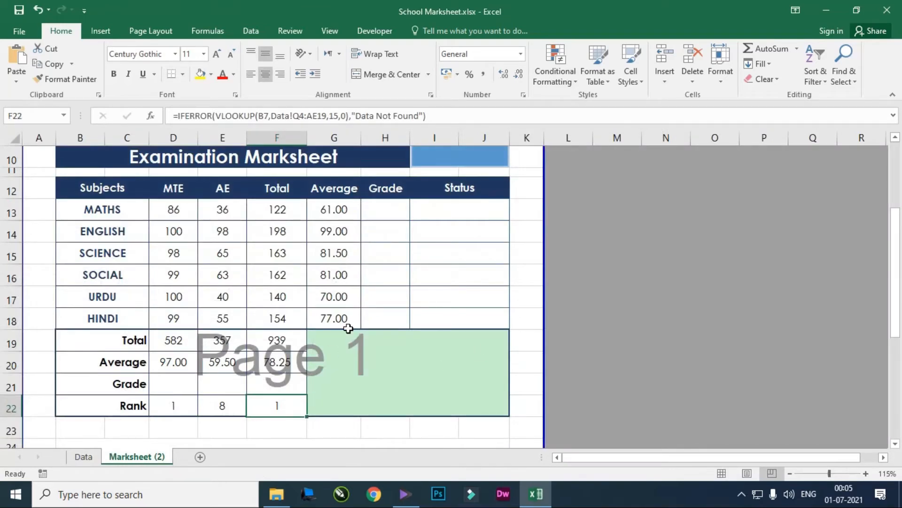
{"action": "scroll", "coordinate": [362, 363], "scroll_direction": "down", "scroll_amount": 1}
{"action": "scroll", "coordinate": [323, 378], "scroll_direction": "up", "scroll_amount": 2}
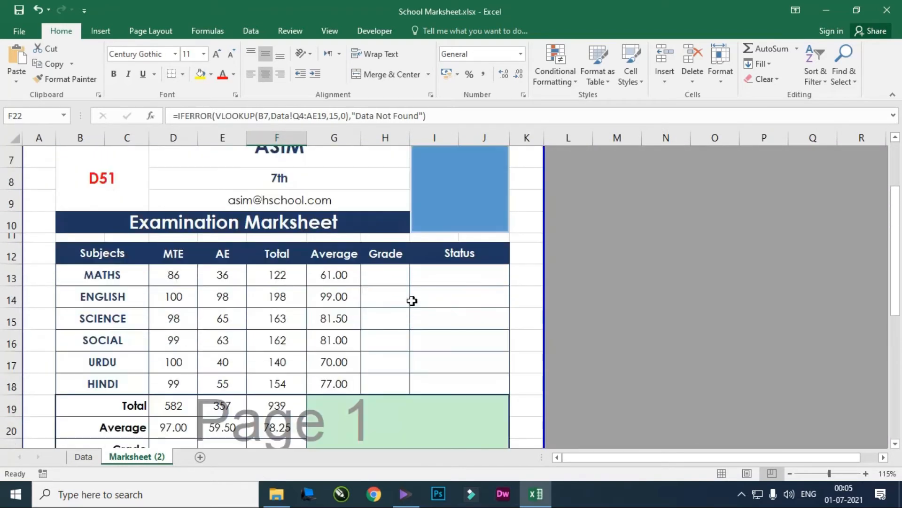
{"action": "scroll", "coordinate": [411, 300], "scroll_direction": "down", "scroll_amount": 3}
{"action": "scroll", "coordinate": [370, 312], "scroll_direction": "up", "scroll_amount": 3}
- Start the MATHS grade formula in H13 with an IF that returns "O" when G13 is greater than 90
{"action": "left_click", "coordinate": [391, 282]}
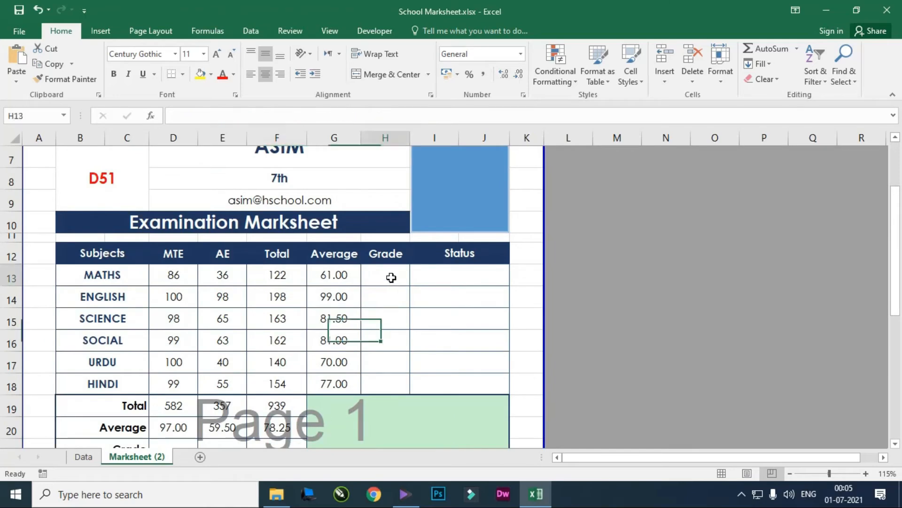
{"action": "scroll", "coordinate": [420, 325], "scroll_direction": "up", "scroll_amount": 2}
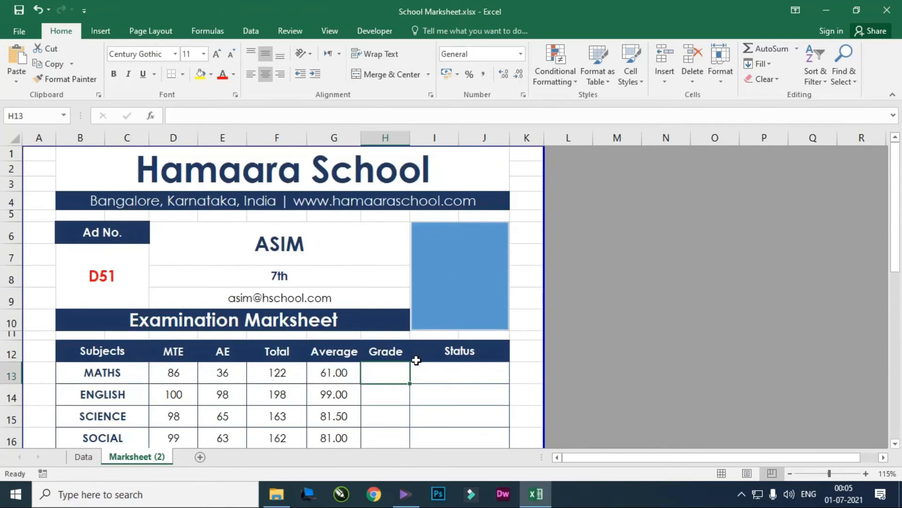
{"action": "scroll", "coordinate": [416, 363], "scroll_direction": "down", "scroll_amount": 1}
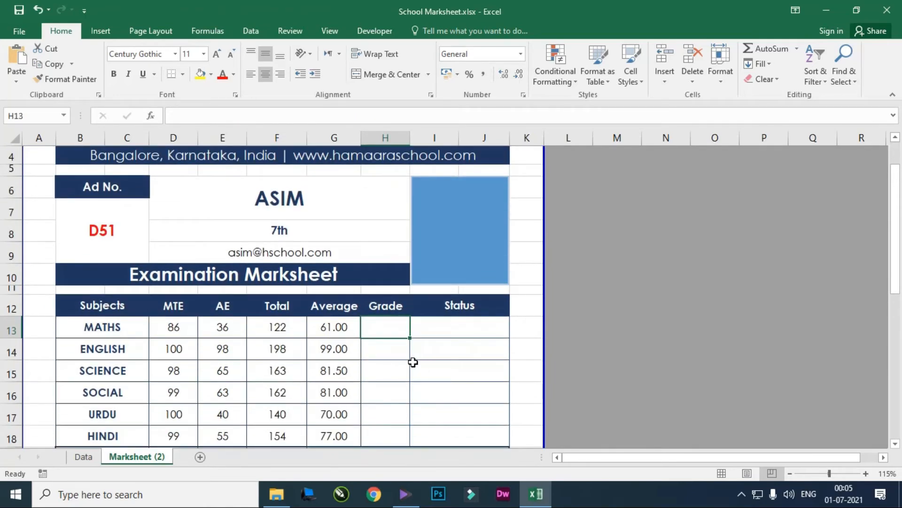
{"action": "type", "text": "="}
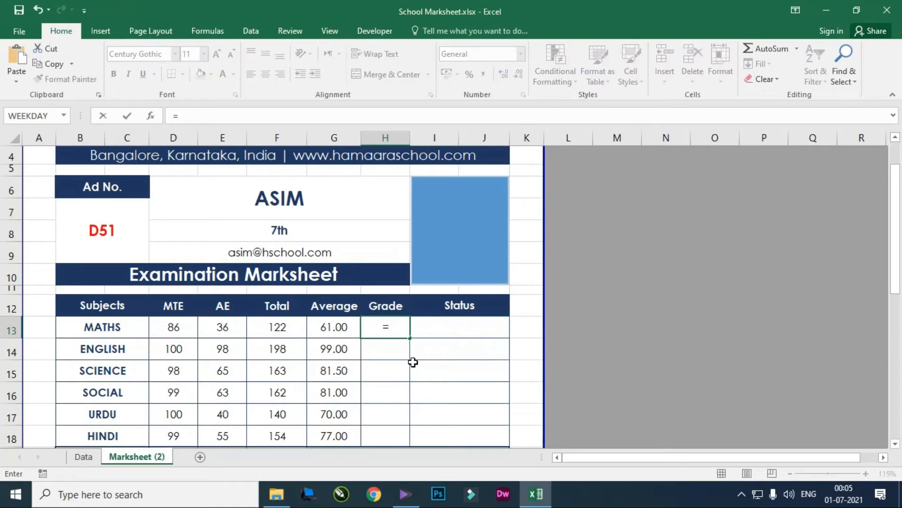
{"action": "type", "text": "if"}
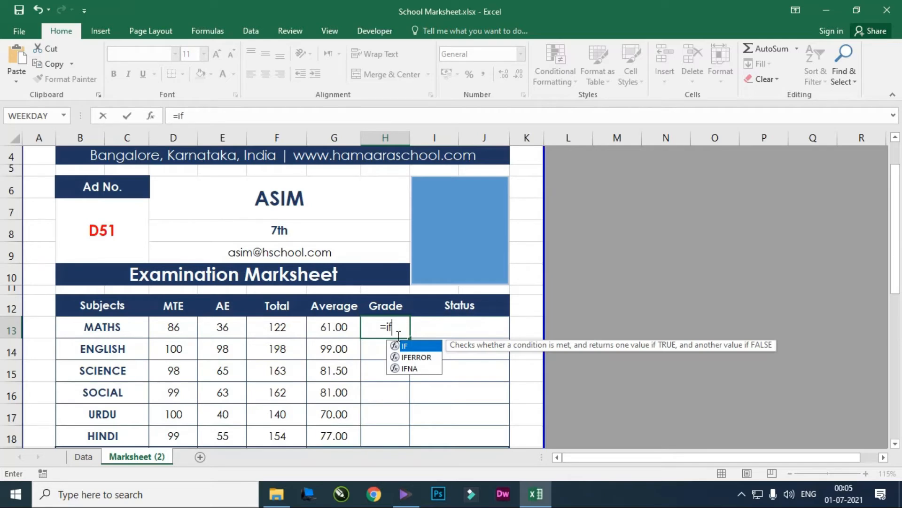
{"action": "key", "text": "Tab"}
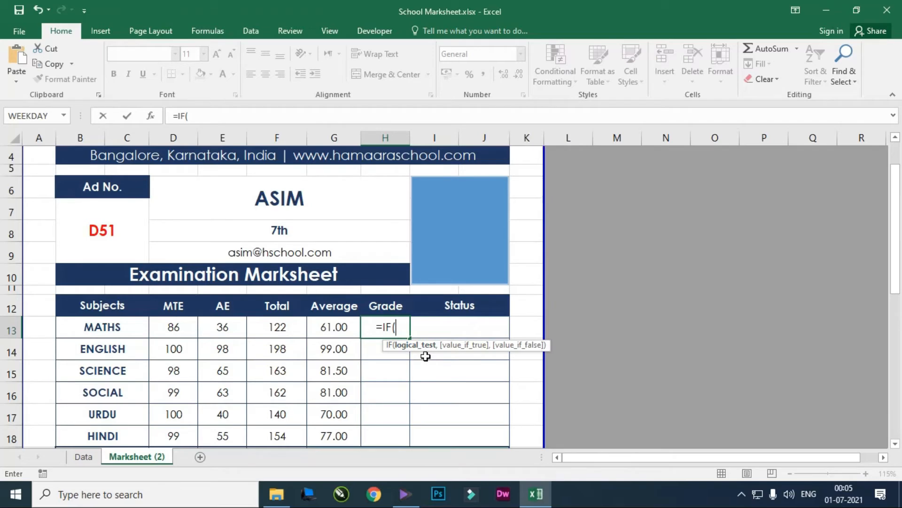
{"action": "left_click", "coordinate": [337, 327]}
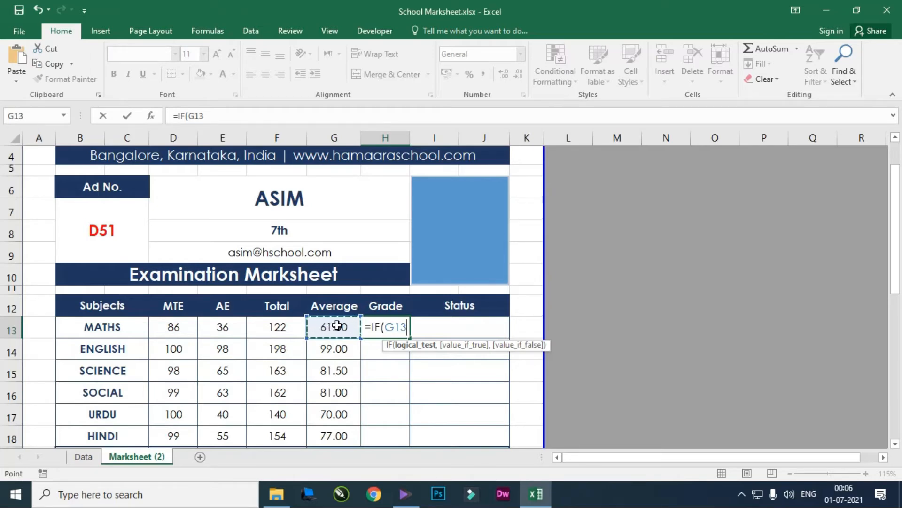
{"action": "type", "text": ">90"}
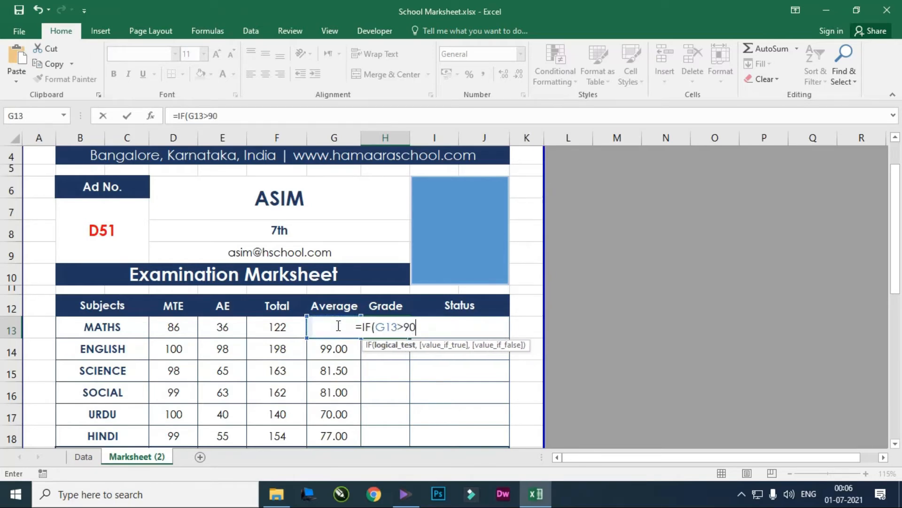
{"action": "type", "text": ","}
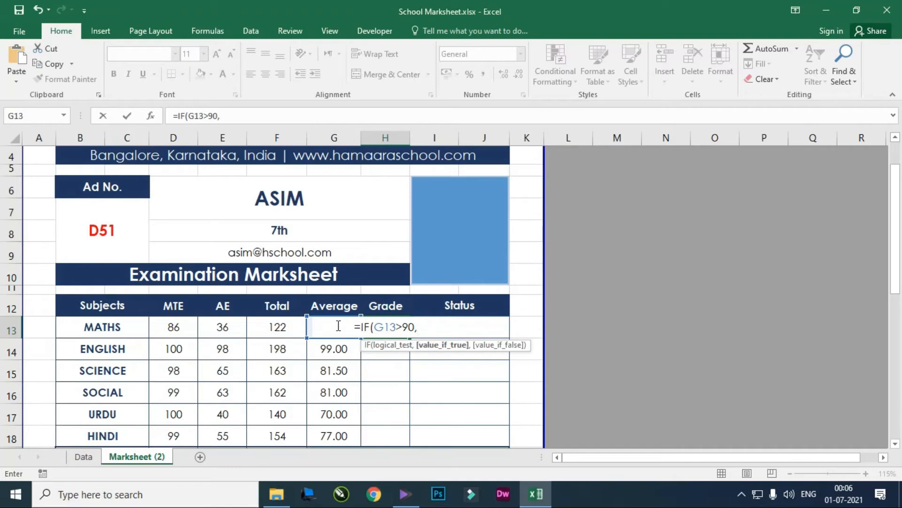
{"action": "type", "text": "\""}
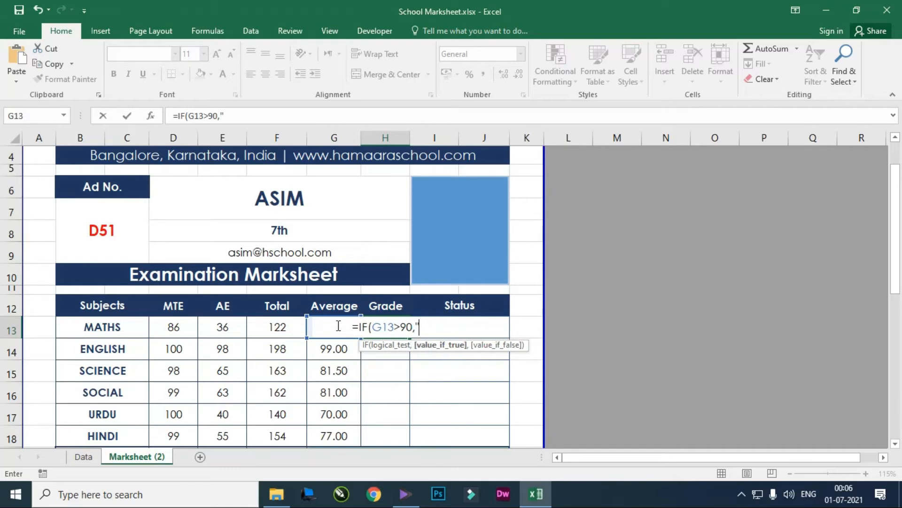
{"action": "type", "text": "O"}
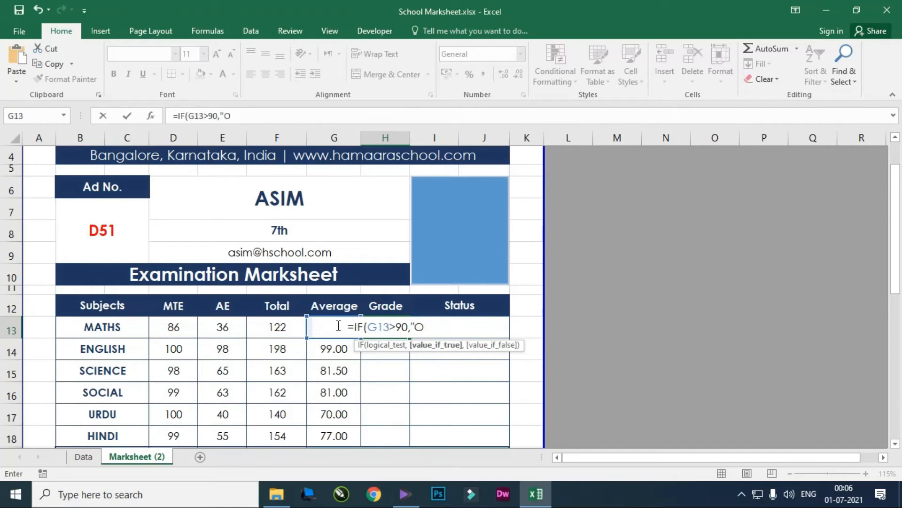
{"action": "type", "text": "\""}
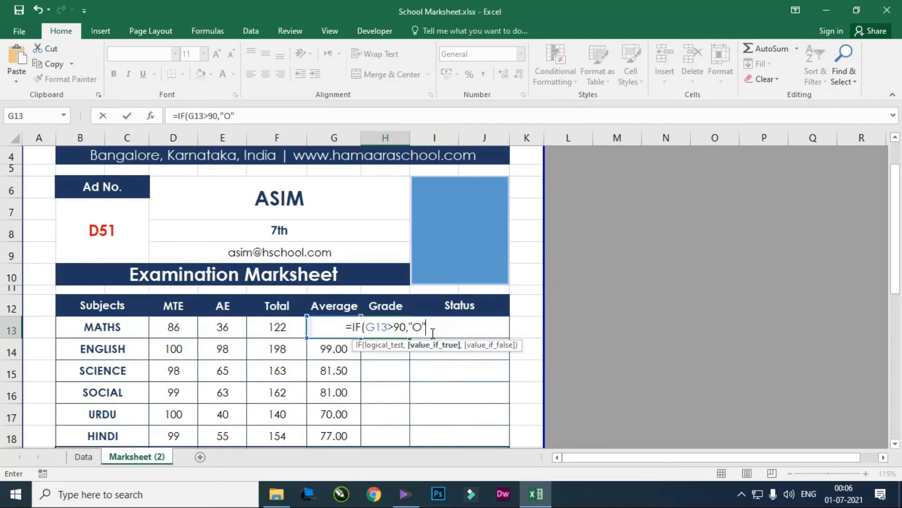
{"action": "type", "text": ","}
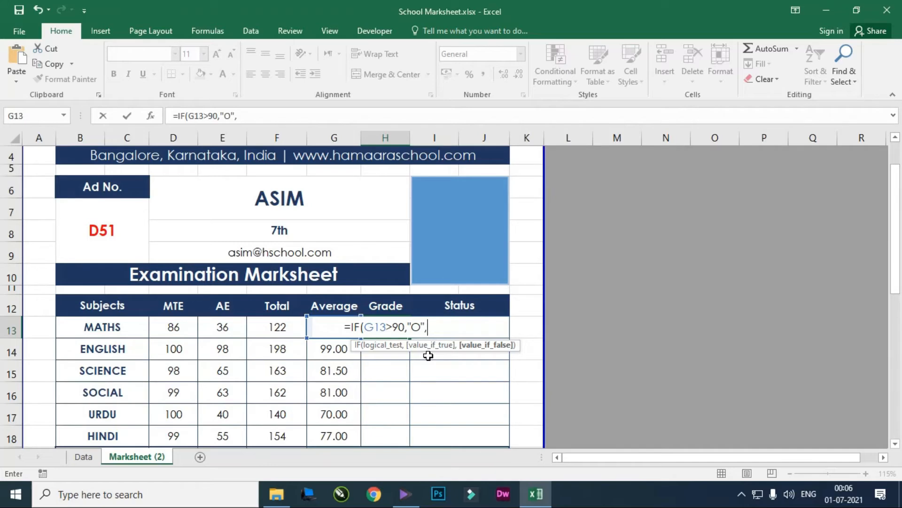
- Nest a second IF in H13's grade formula that returns "A+" when G13 is greater than 80
{"action": "type", "text": "if"}
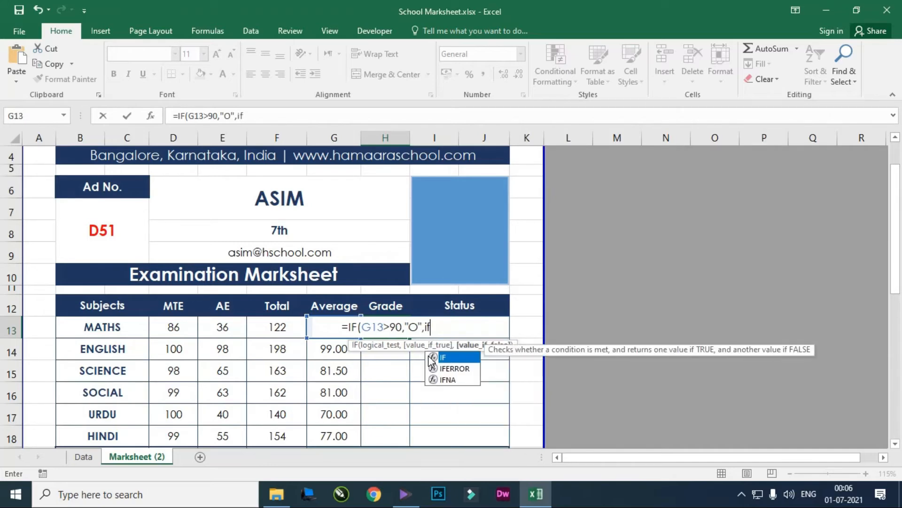
{"action": "double_click", "coordinate": [430, 357]}
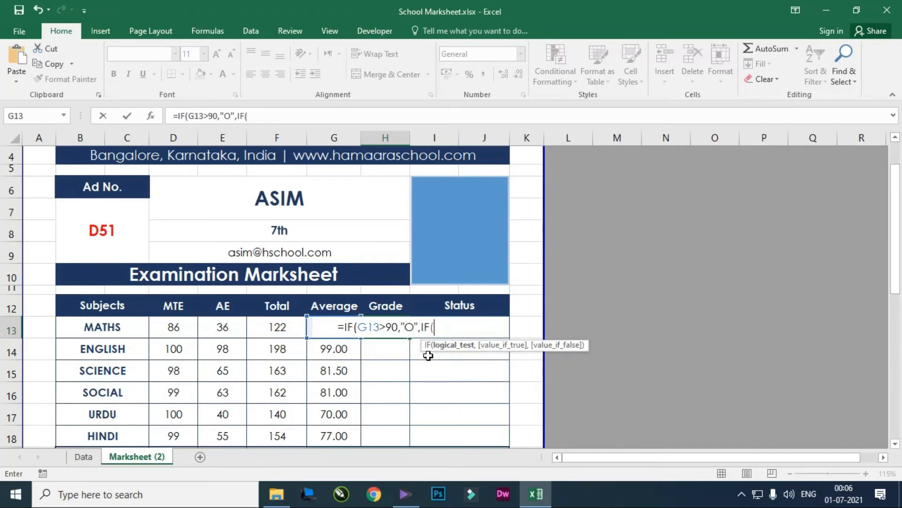
{"action": "type", "text": "G13"}
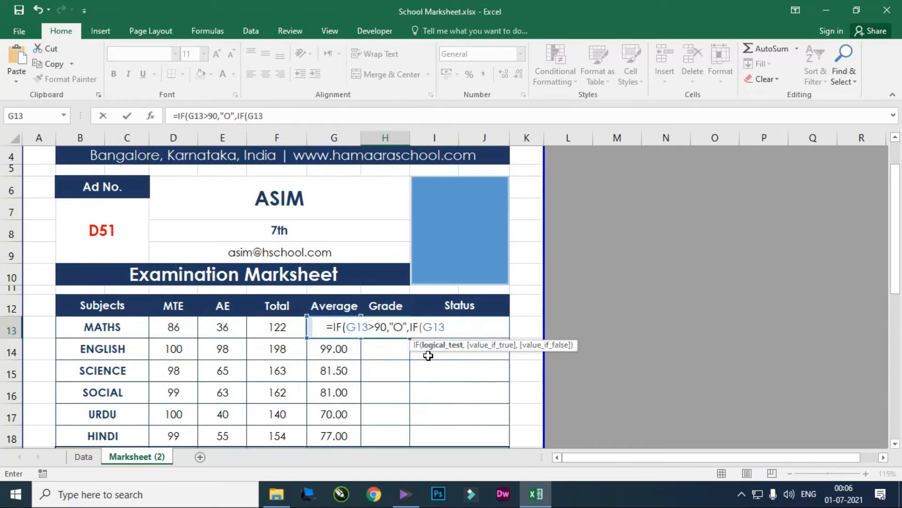
{"action": "type", "text": ">"}
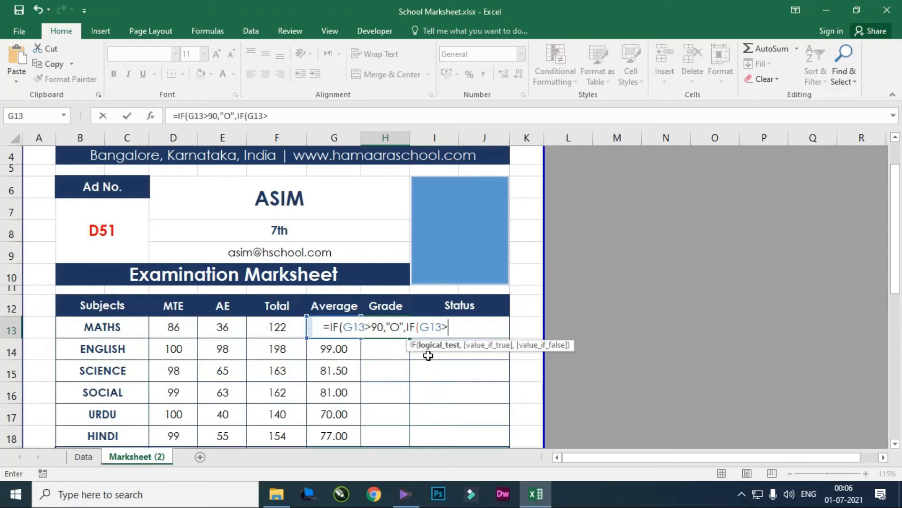
{"action": "type", "text": "8"}
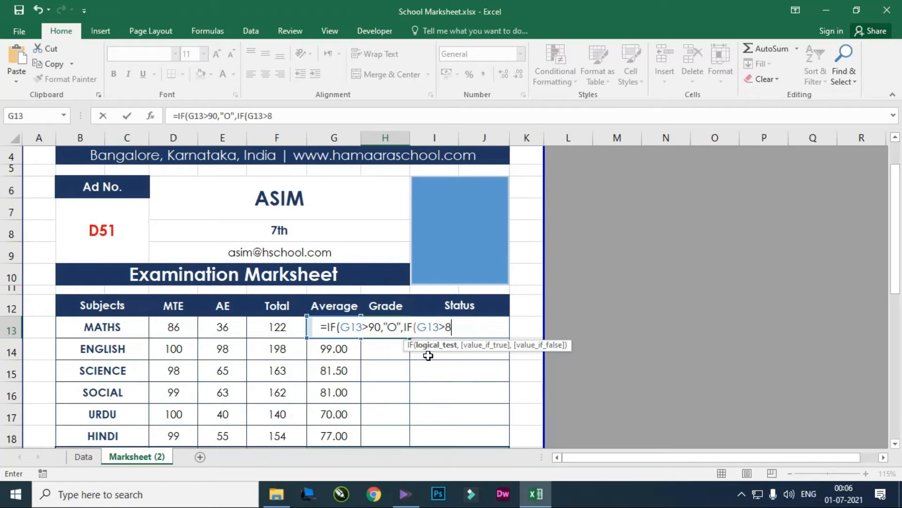
{"action": "type", "text": "0,"}
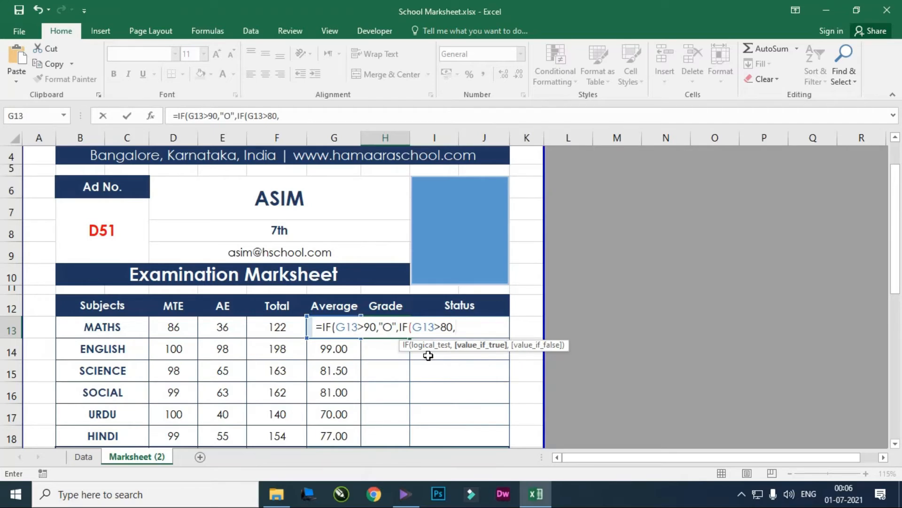
{"action": "type", "text": "\""}
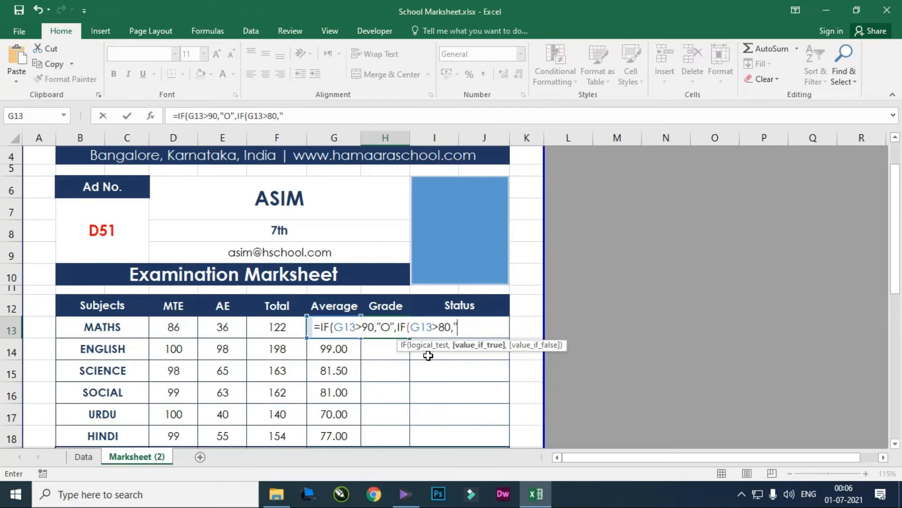
{"action": "type", "text": "A"}
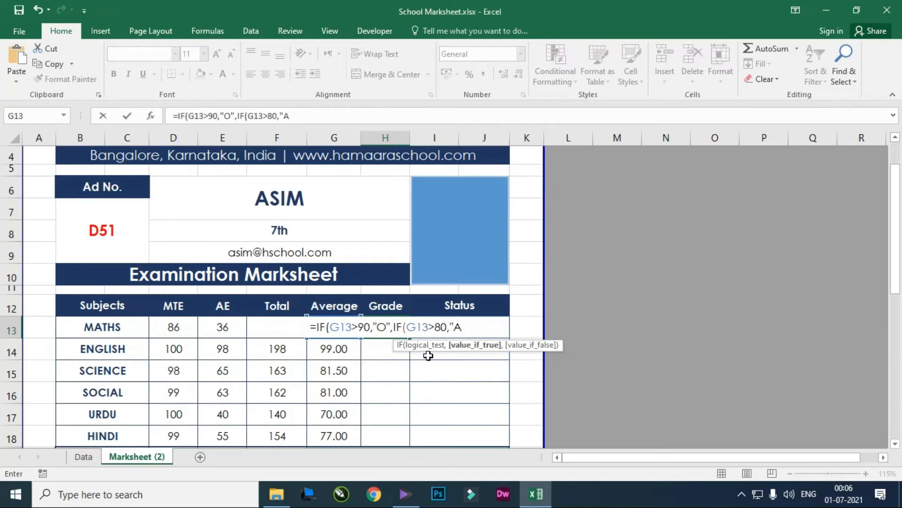
{"action": "type", "text": "+\""}
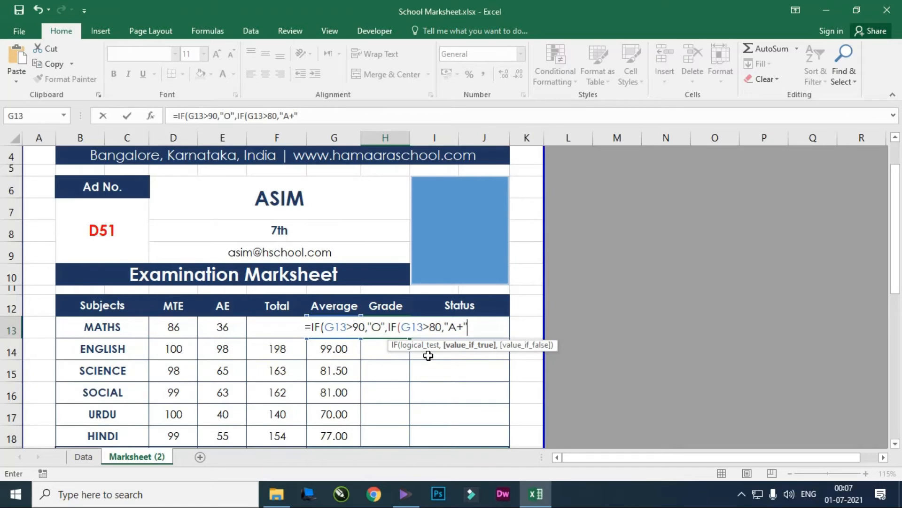
{"action": "type", "text": ","}
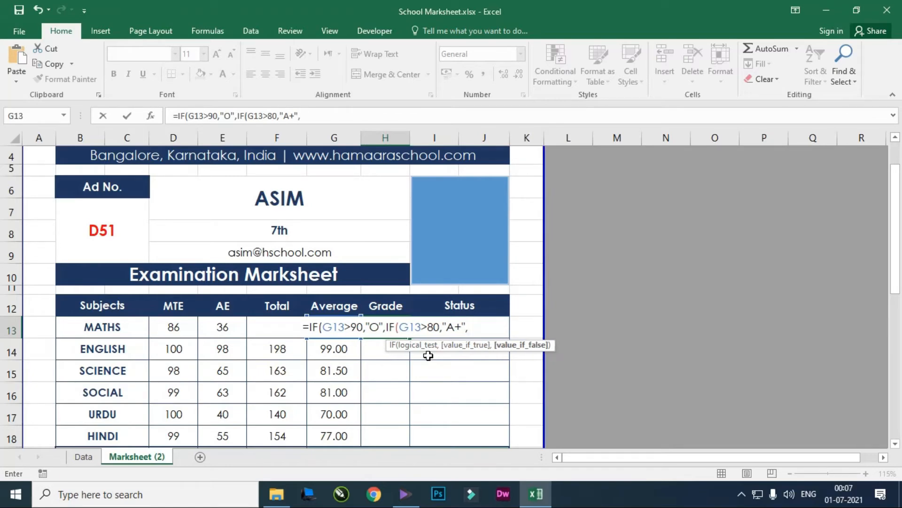
- Add a third nested IF to the H13 formula, returning "A" when G13 is greater than 70
{"action": "type", "text": "IF("}
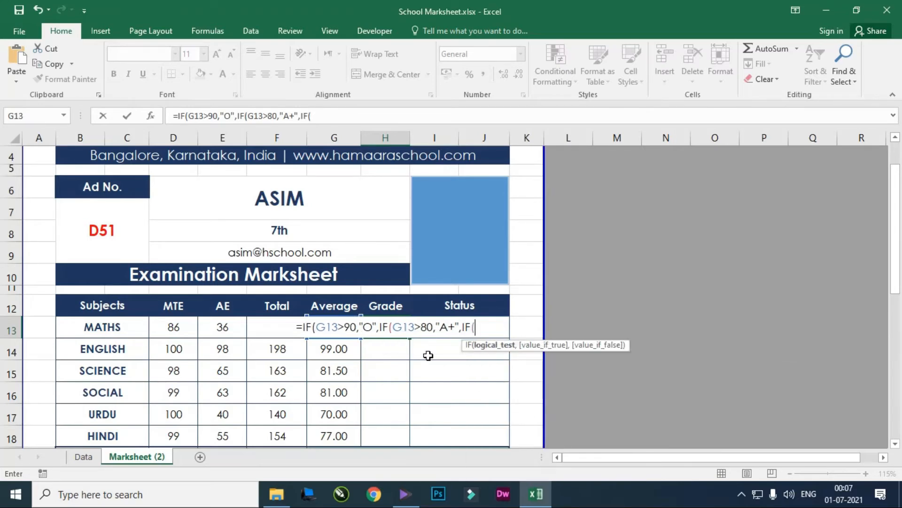
{"action": "type", "text": "G13"}
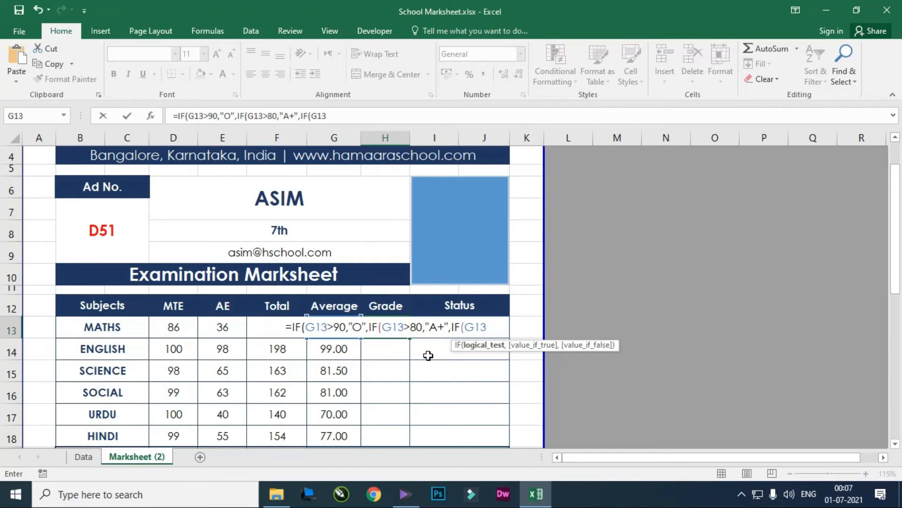
{"action": "type", "text": ">70"}
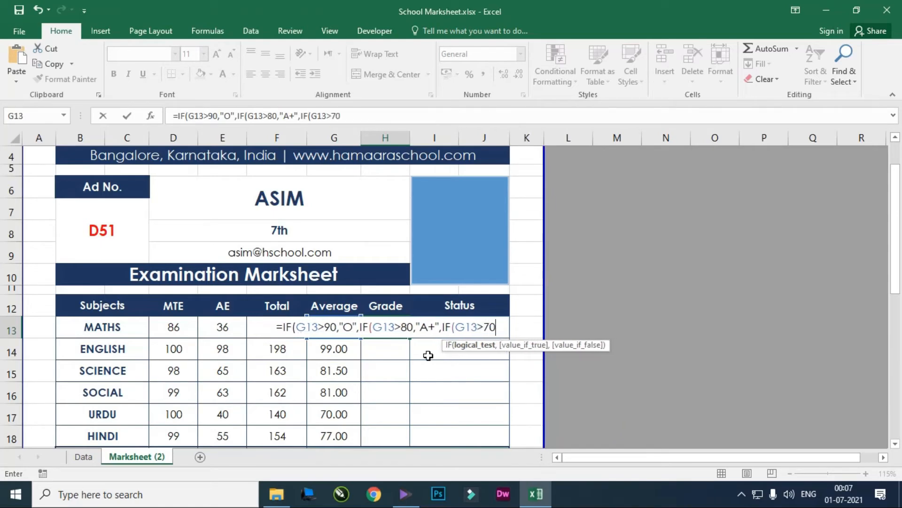
{"action": "type", "text": ",\"\""}
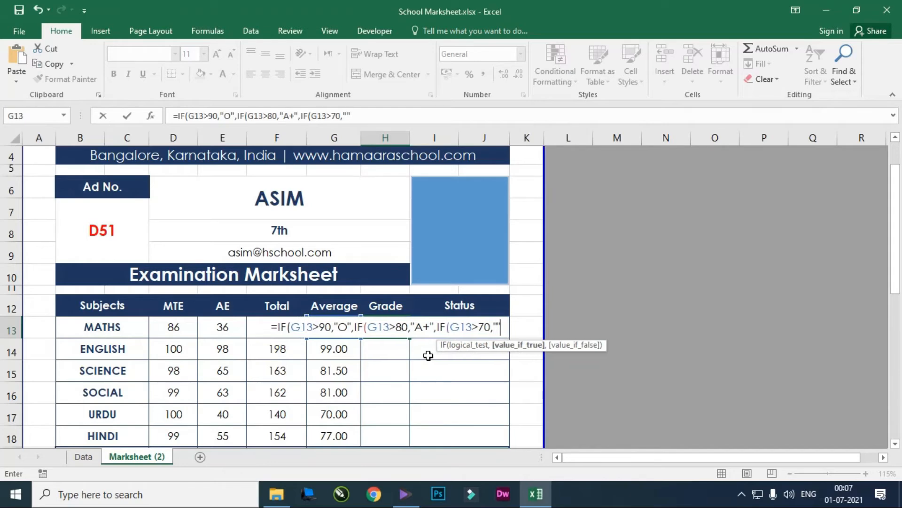
{"action": "key", "text": "BackSpace"}
{"action": "type", "text": "B"}
{"action": "key", "text": "BackSpace"}
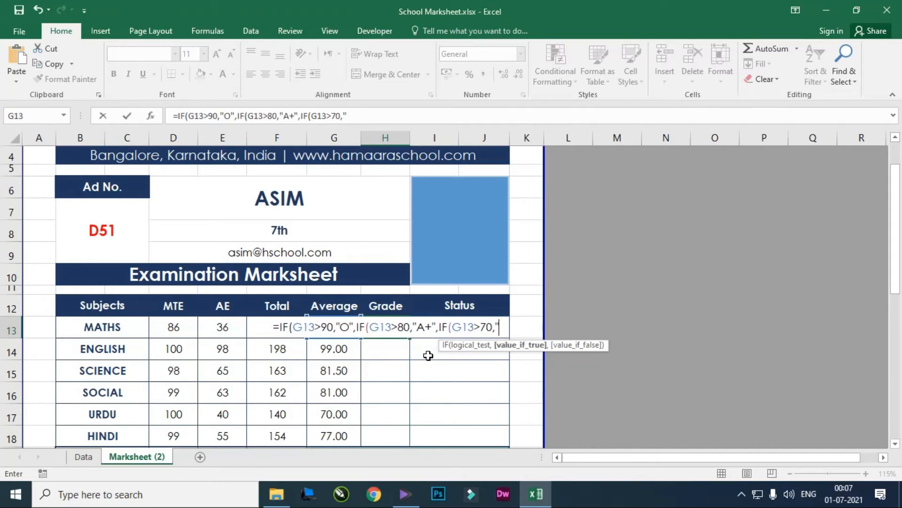
{"action": "type", "text": "A\""}
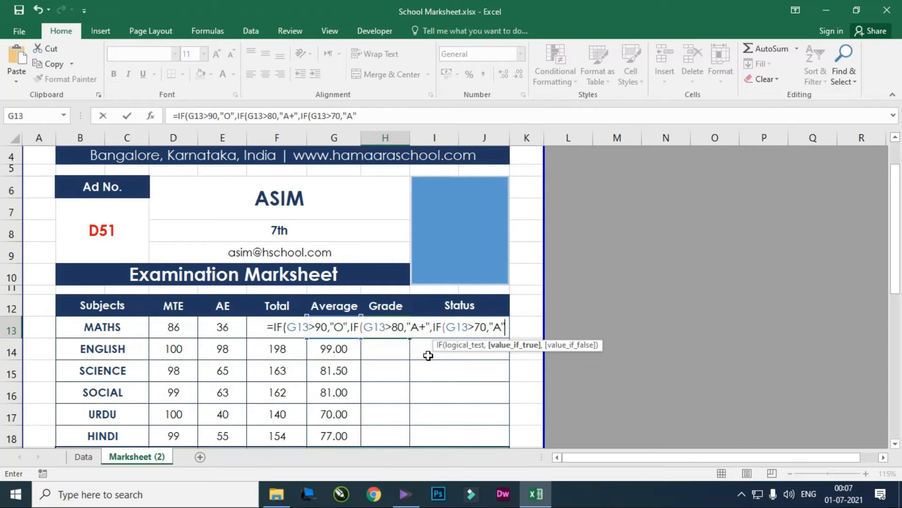
{"action": "type", "text": ","}
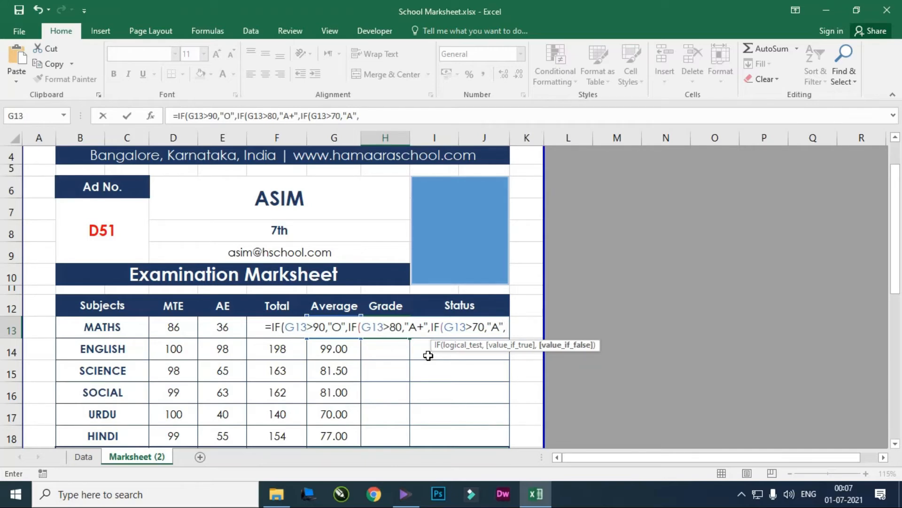
- Extend the H13 formula with a nested IF that returns "B" for G13 greater than 60
{"action": "type", "text": "if"}
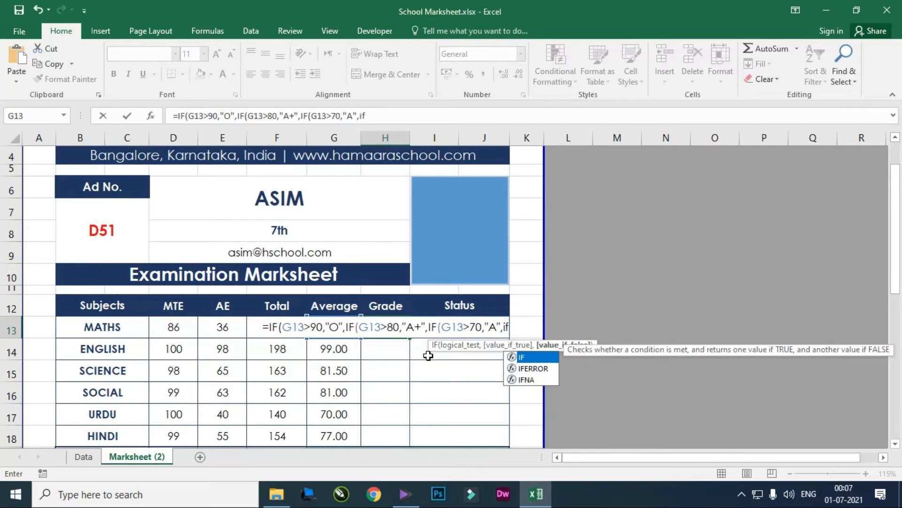
{"action": "key", "text": "Tab"}
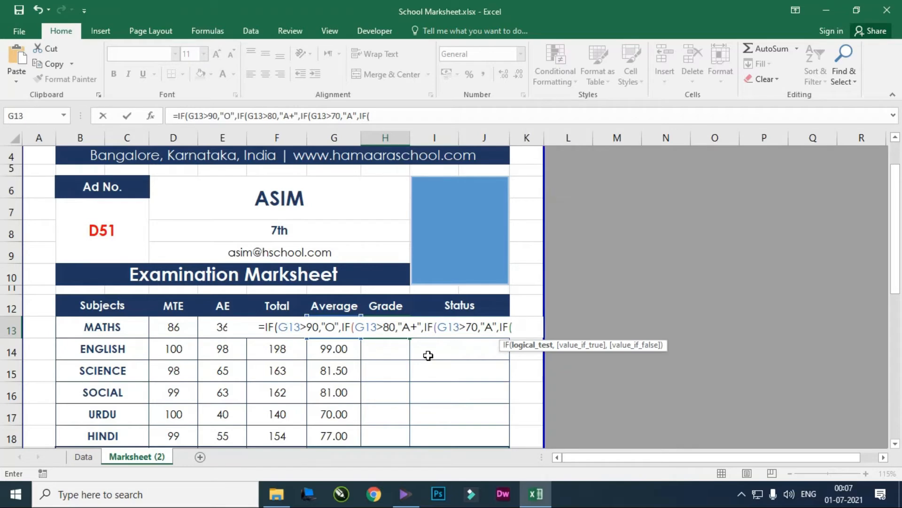
{"action": "type", "text": "G13"}
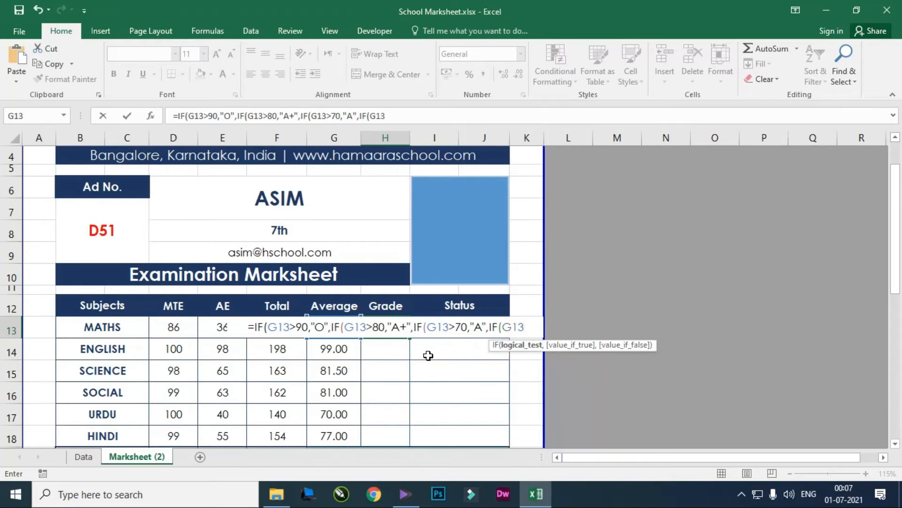
{"action": "type", "text": ">60"}
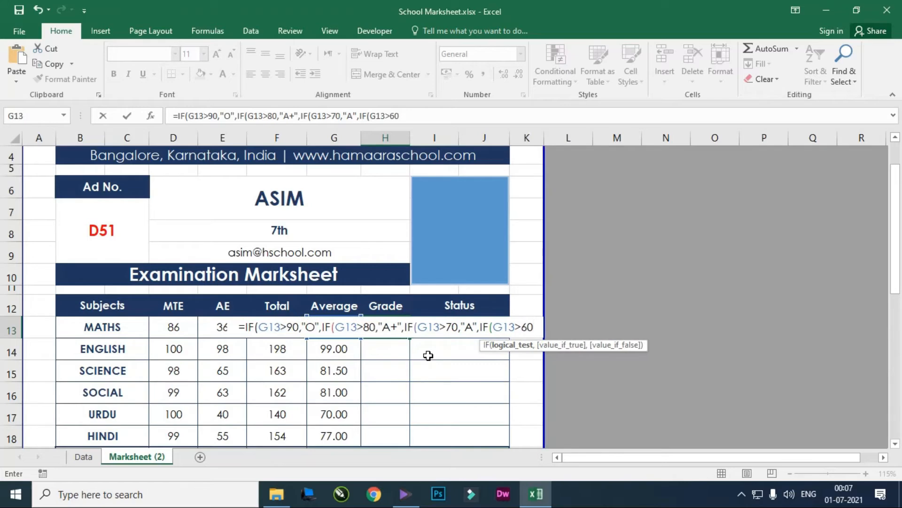
{"action": "type", "text": ","}
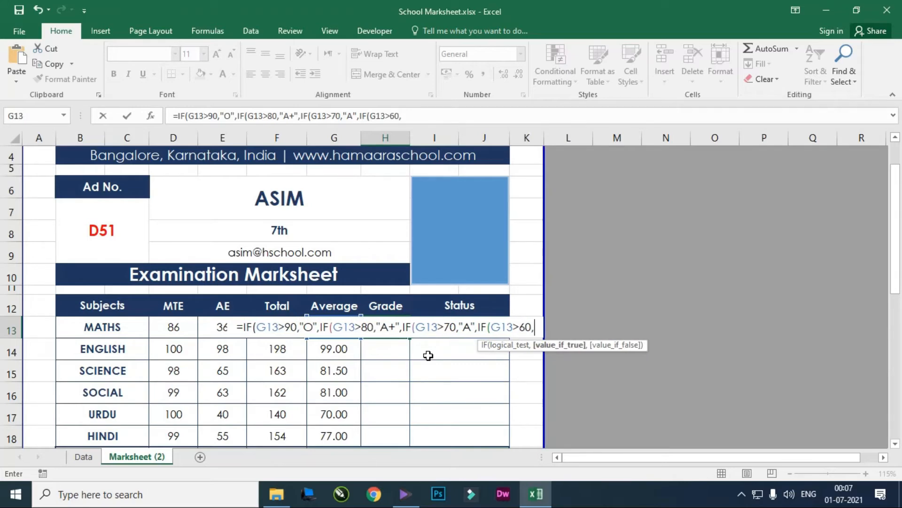
{"action": "type", "text": "\""}
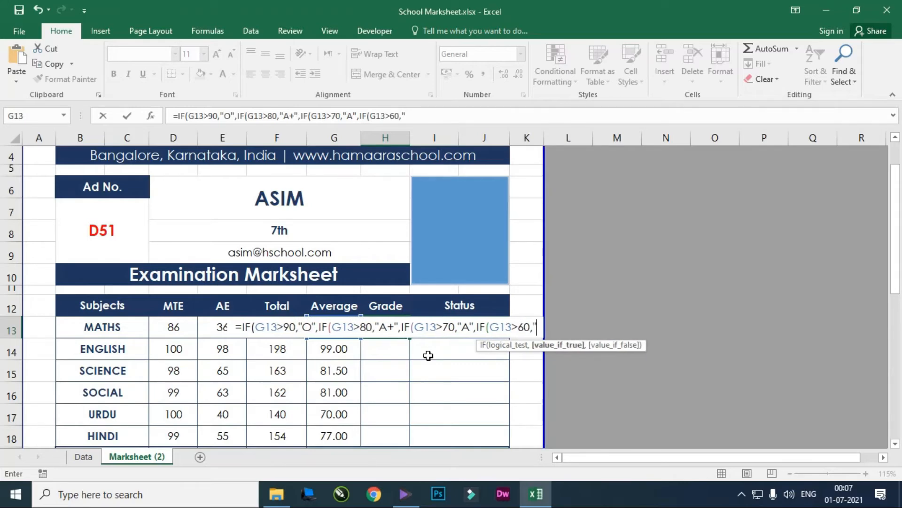
{"action": "type", "text": "B"}
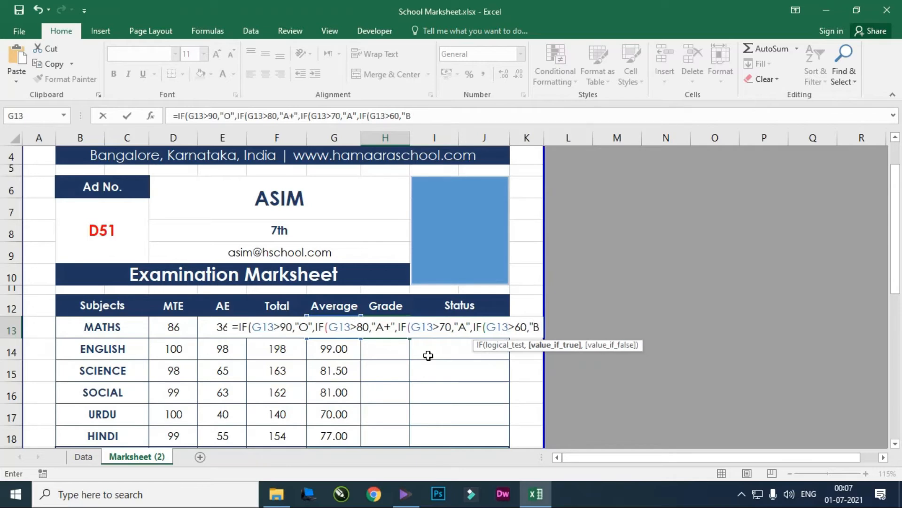
{"action": "type", "text": "\","}
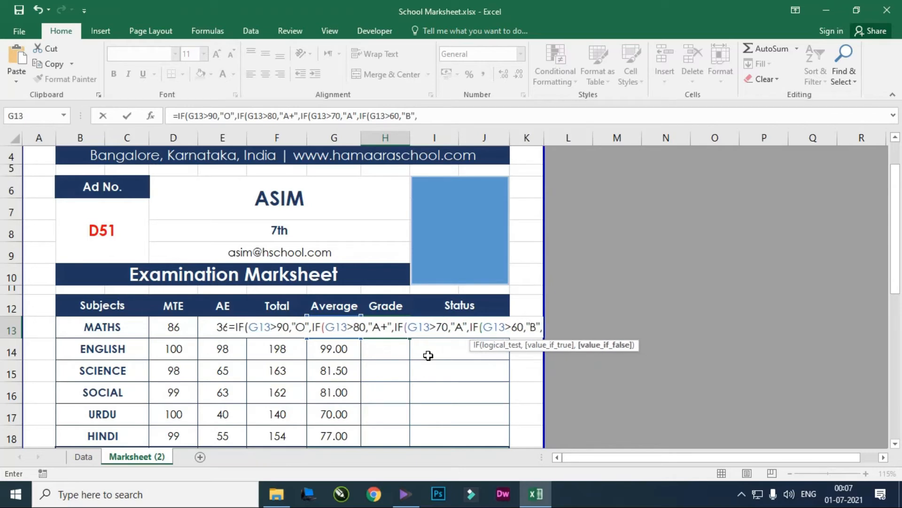
- Continue the H13 formula with a nested IF that gives "C" when G13 is greater than 50
{"action": "type", "text": "if"}
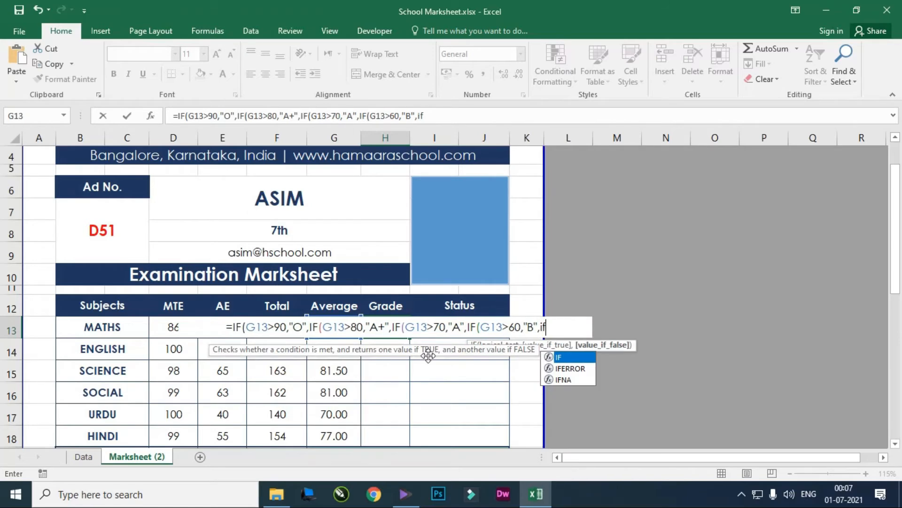
{"action": "key", "text": "Tab"}
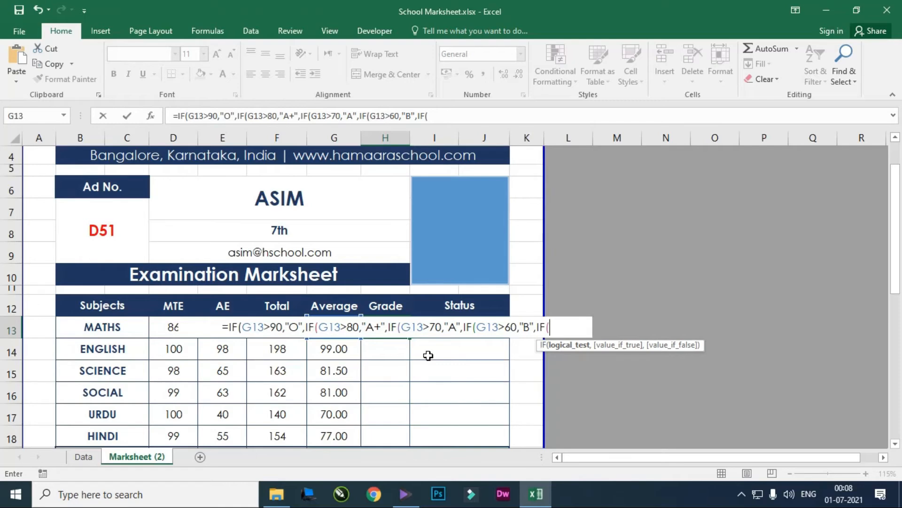
{"action": "type", "text": "G13>"}
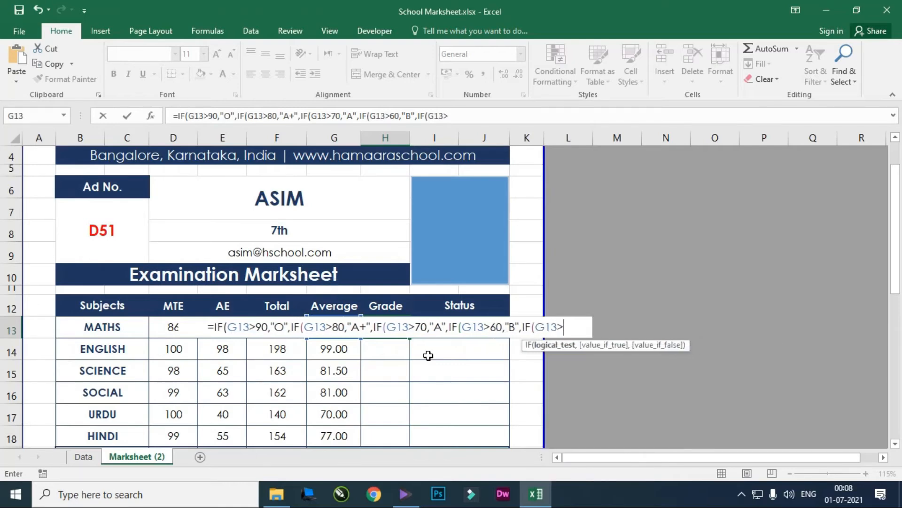
{"action": "type", "text": "50,"}
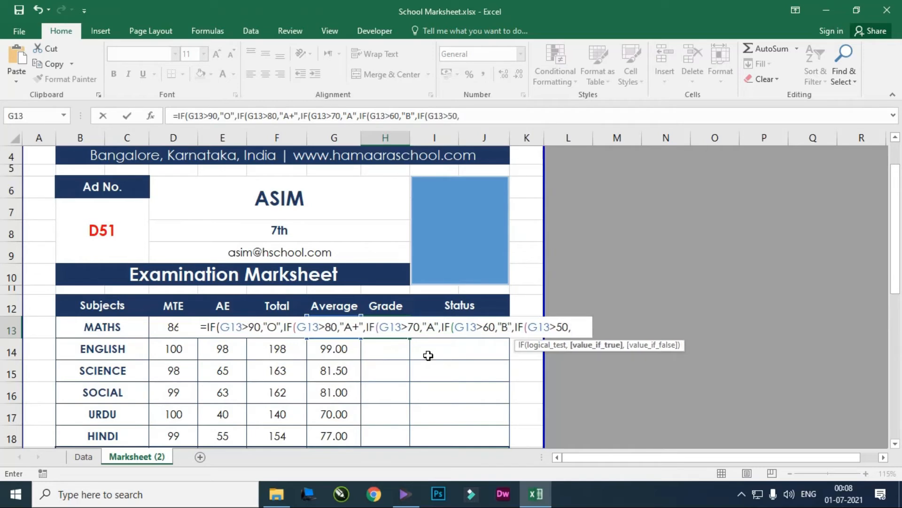
{"action": "type", "text": "\"\""}
{"action": "key", "text": "BackSpace"}
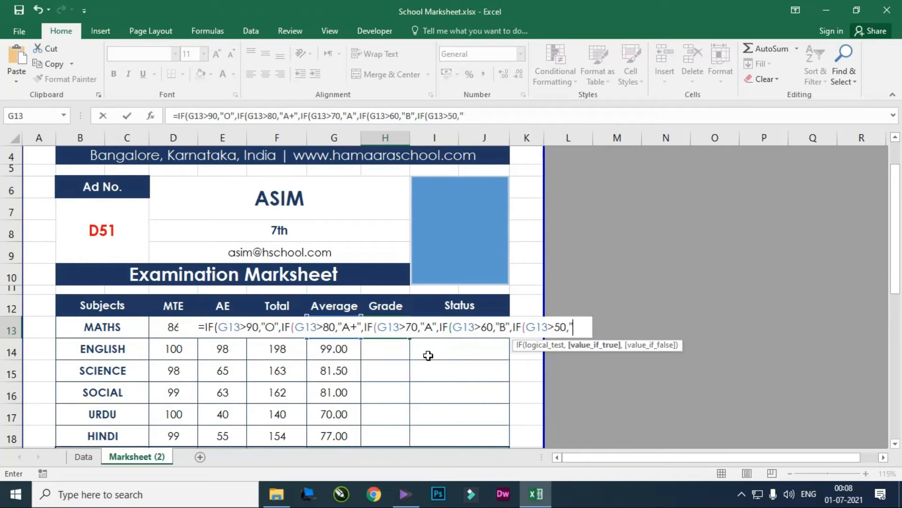
{"action": "type", "text": "C\""}
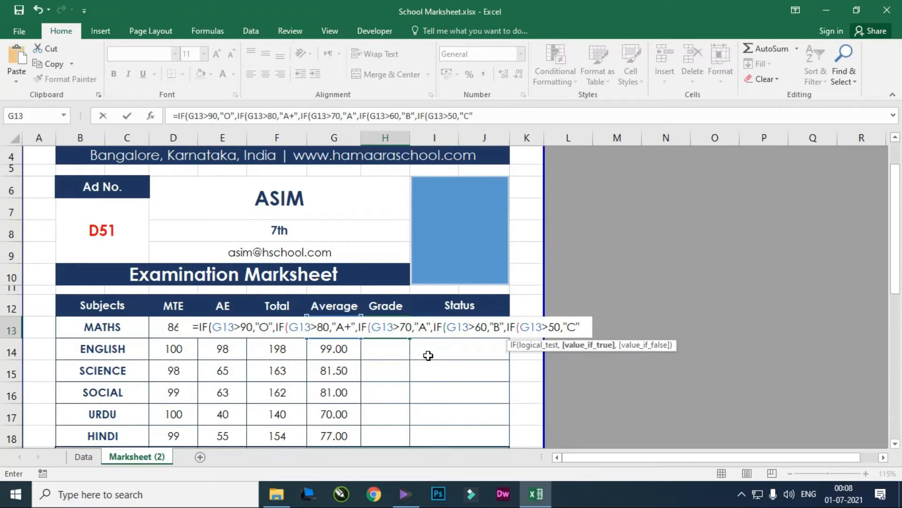
{"action": "type", "text": ","}
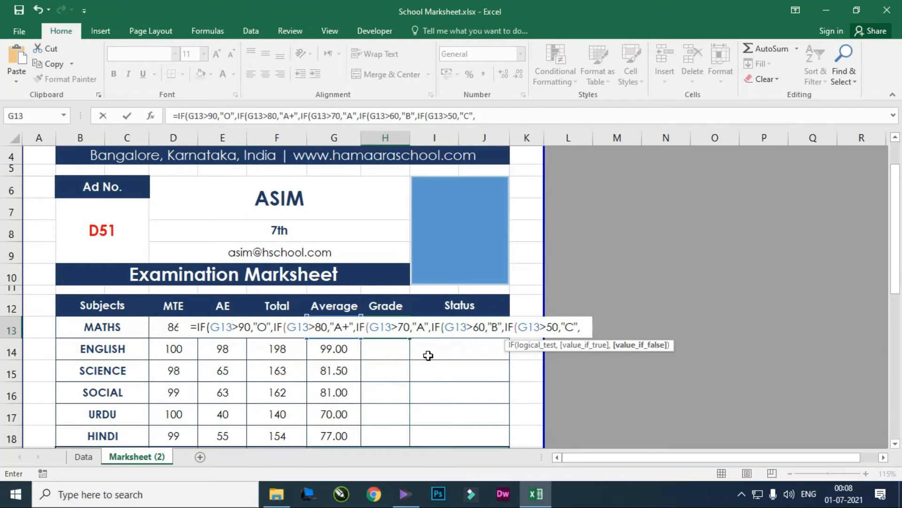
- Extend the H13 grade formula with a nested IF that returns "D" when G13 is greater than 40
{"action": "type", "text": "if"}
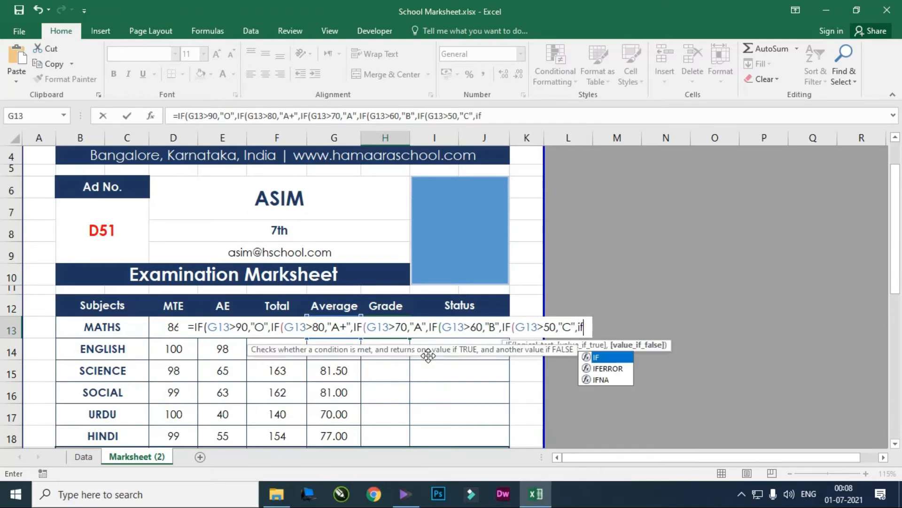
{"action": "key", "text": "Tab"}
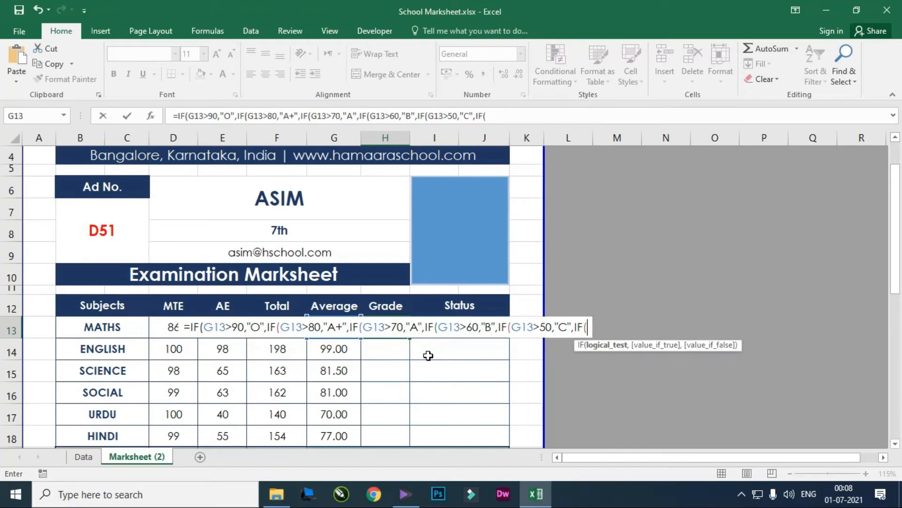
{"action": "type", "text": "G13"}
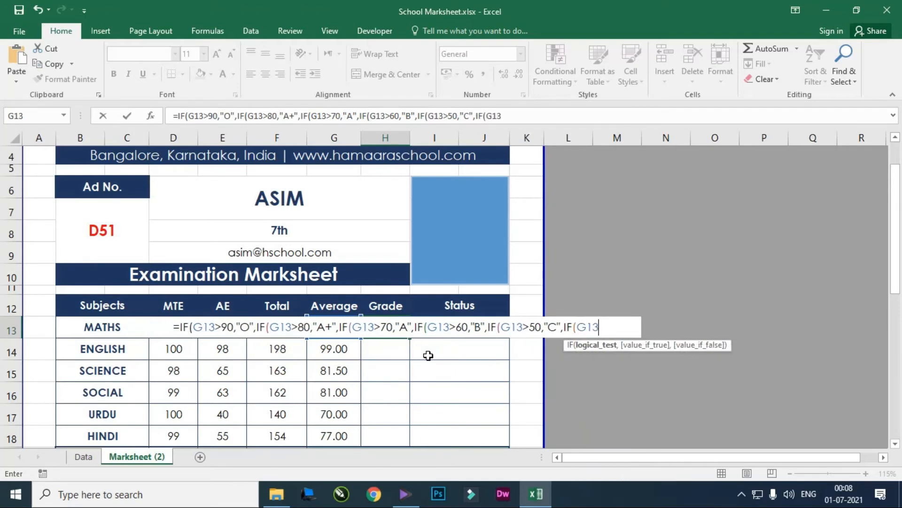
{"action": "type", "text": ">"}
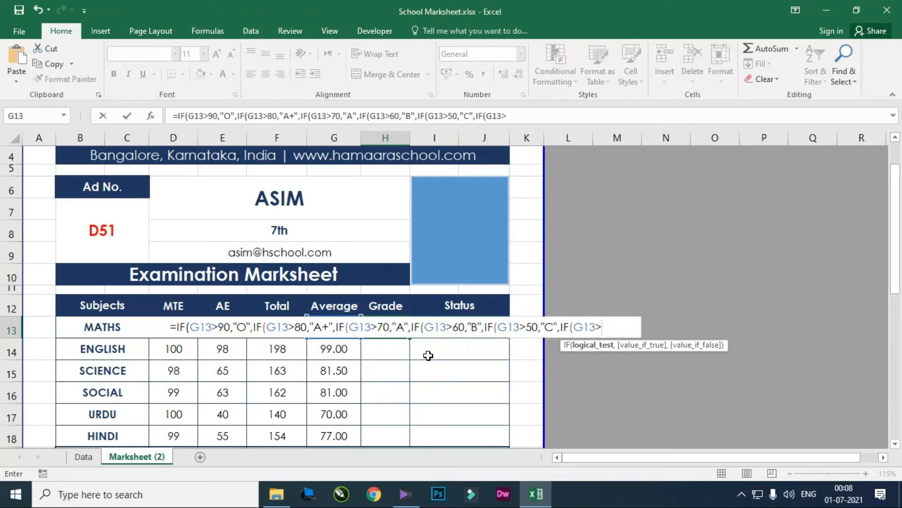
{"action": "type", "text": "40"}
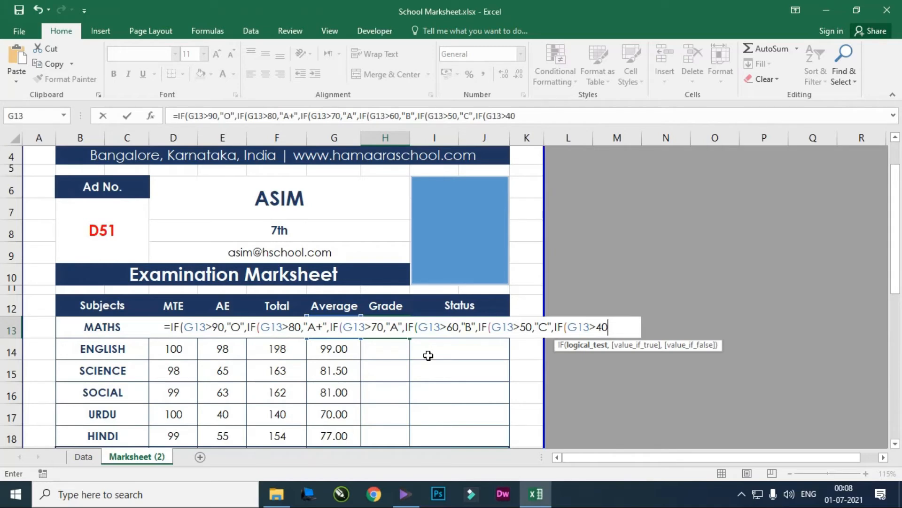
{"action": "type", "text": ","}
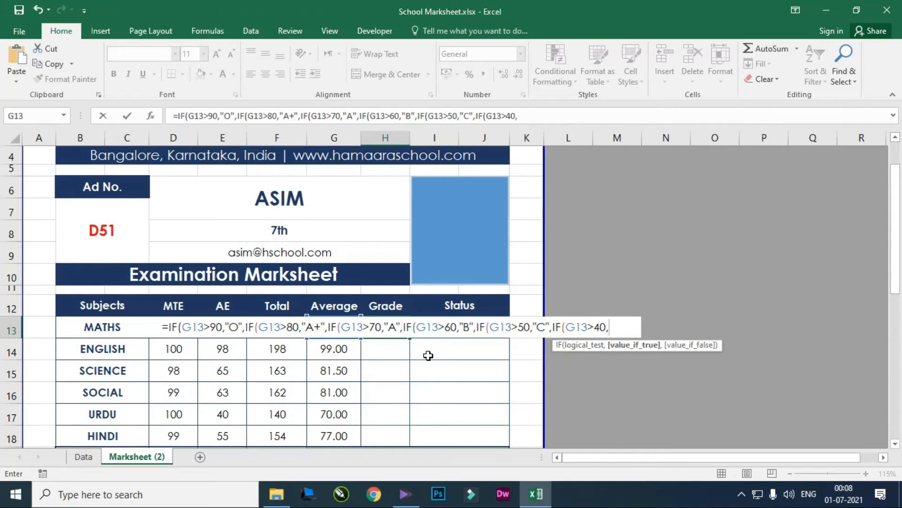
{"action": "type", "text": "\"D\""}
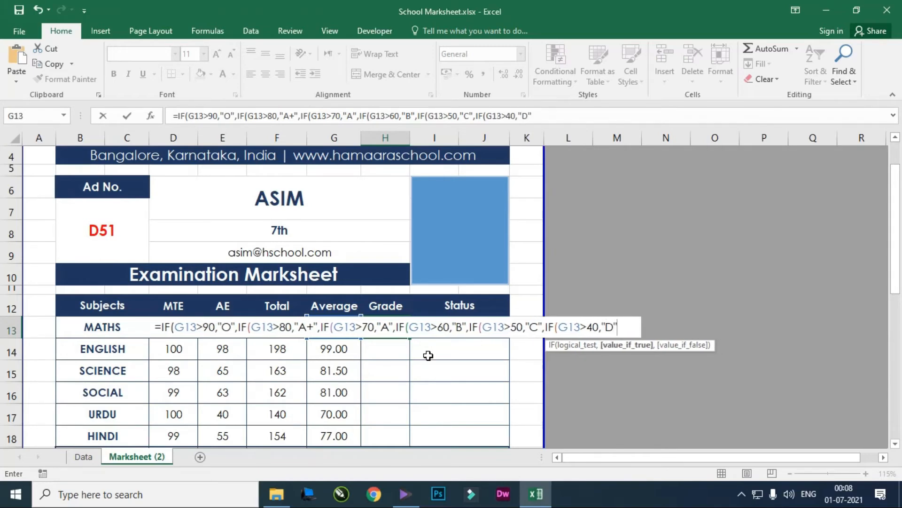
- Finish the H13 formula with "Failed" as the final fallback value, close all six IFs and enter it
{"action": "type", "text": ","}
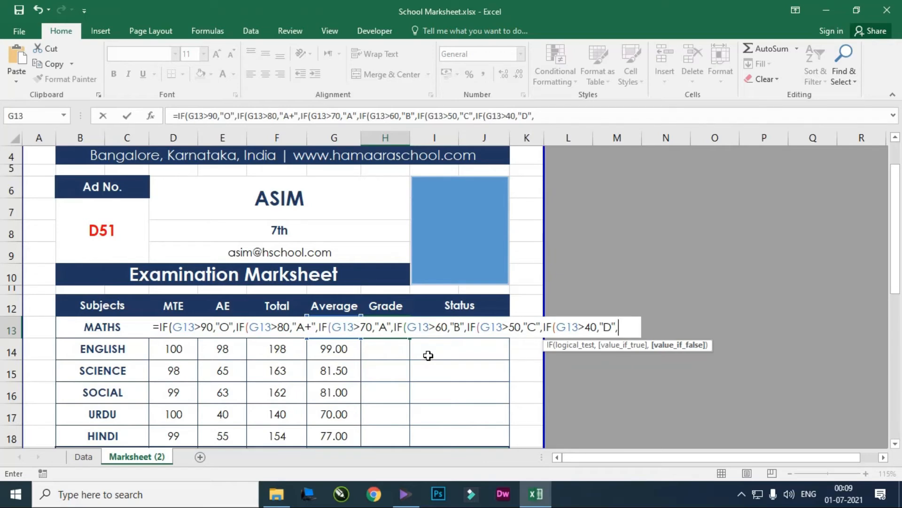
{"action": "type", "text": "\""}
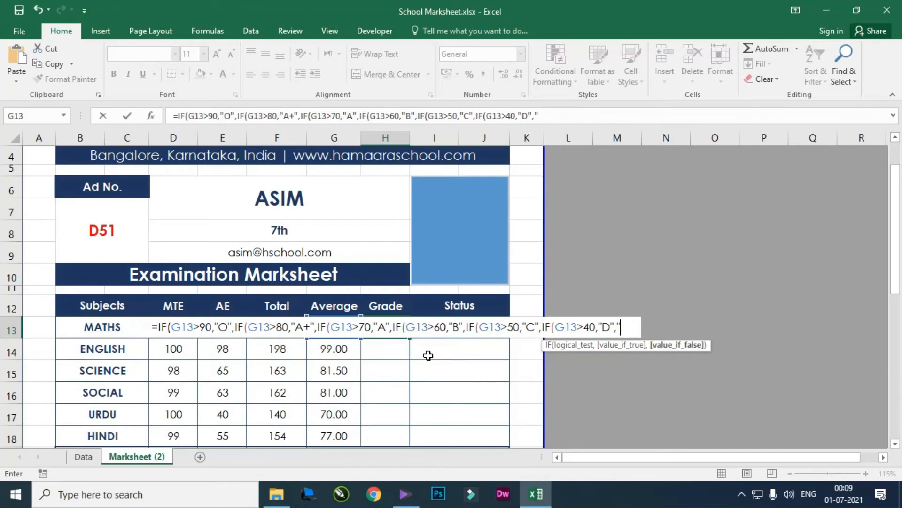
{"action": "type", "text": "Fai"}
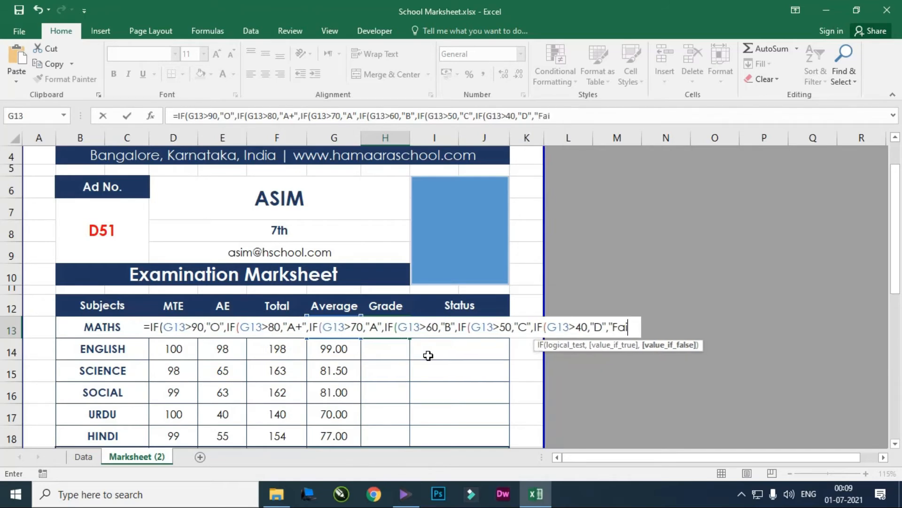
{"action": "type", "text": "led\""}
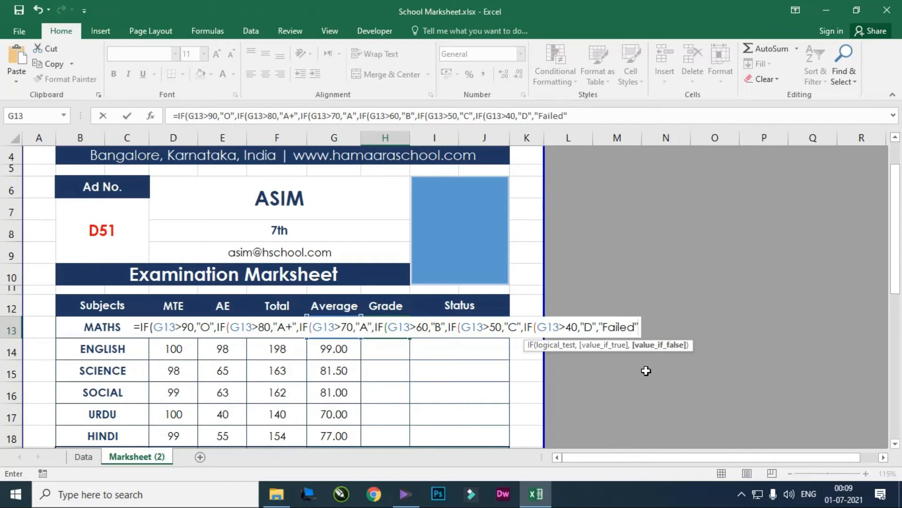
{"action": "type", "text": "))"}
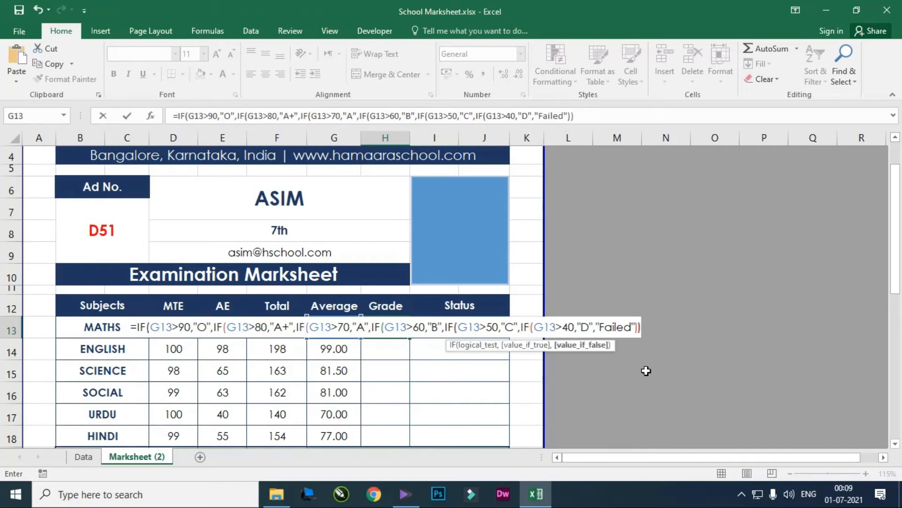
{"action": "type", "text": "))))"}
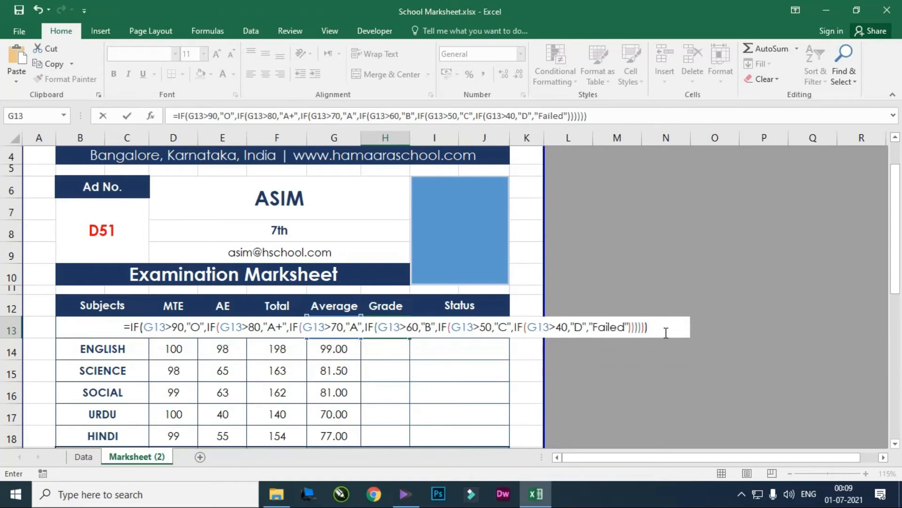
{"action": "key", "text": "Return"}
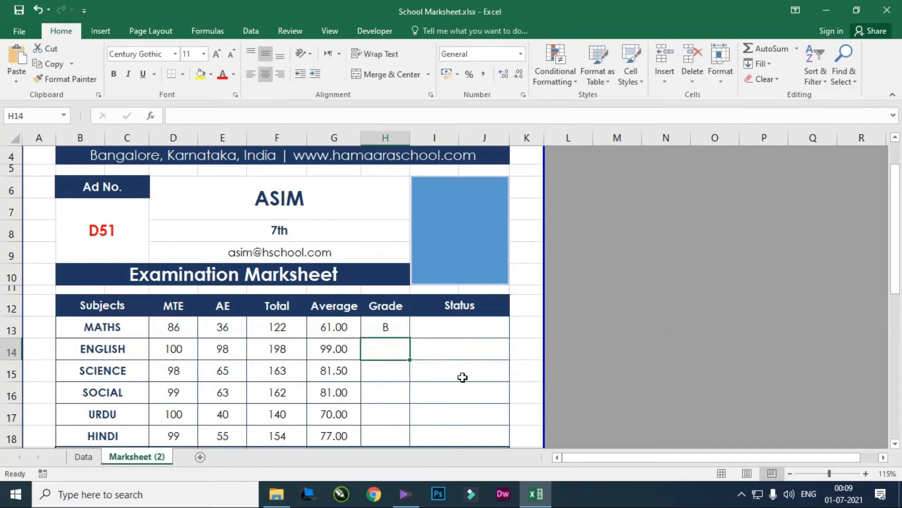
- Fill the H13 grade formula down the Grade column to the HINDI row, H18
{"action": "left_click", "coordinate": [389, 328]}
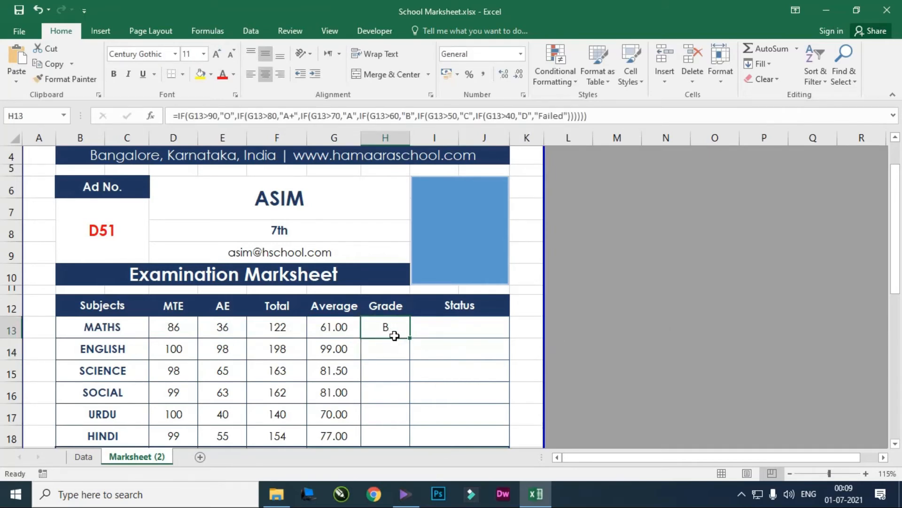
{"action": "scroll", "coordinate": [397, 324], "scroll_direction": "down", "scroll_amount": 1}
{"action": "left_click_drag", "start_coordinate": [414, 289], "coordinate": [407, 391]}
{"action": "left_click", "coordinate": [441, 316]}
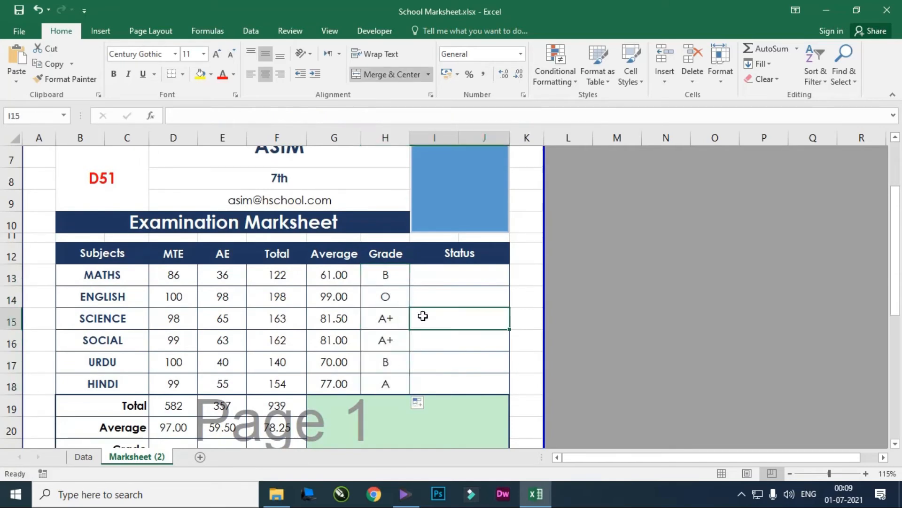
- Inspect the grade formulas in H13 to H18 and the empty Grade row beneath the subject table
{"action": "left_click", "coordinate": [398, 277]}
{"action": "key", "text": "Down"}
{"action": "key", "text": "Down"}
{"action": "key", "text": "Down"}
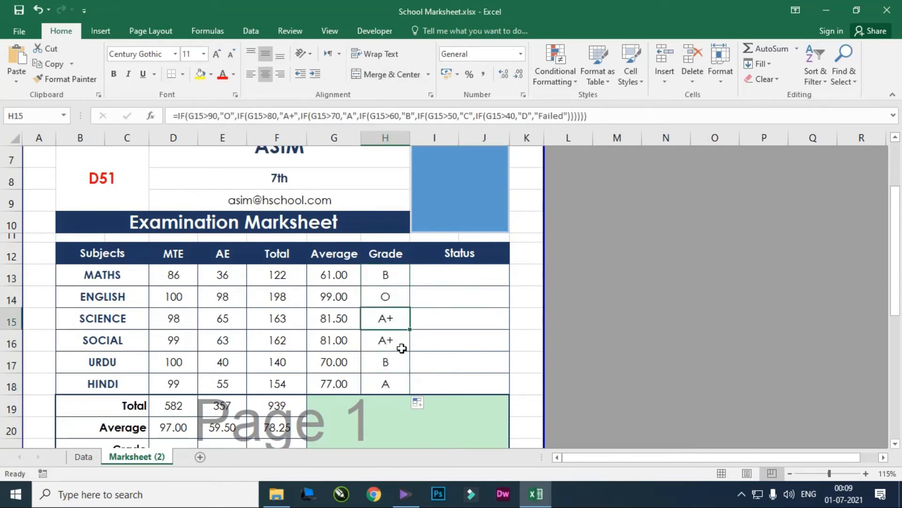
{"action": "key", "text": "Down"}
{"action": "key", "text": "Down"}
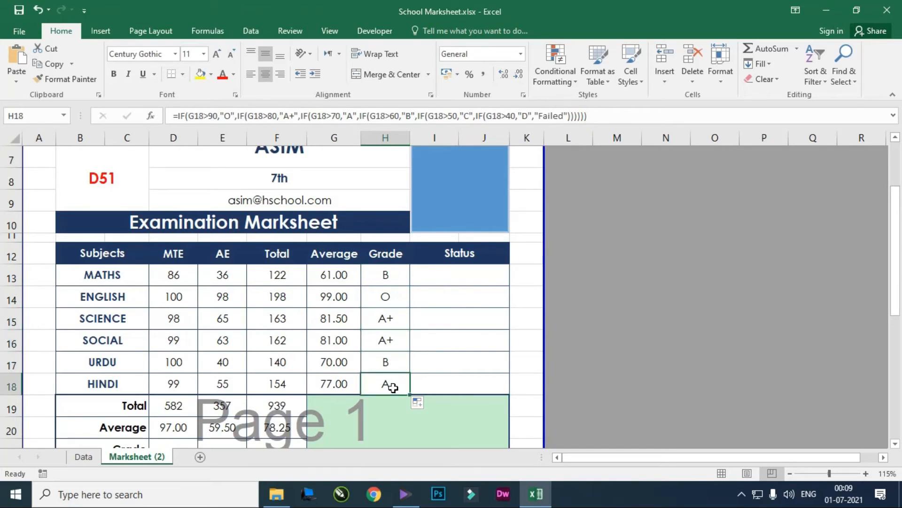
{"action": "scroll", "coordinate": [412, 329], "scroll_direction": "down", "scroll_amount": 1}
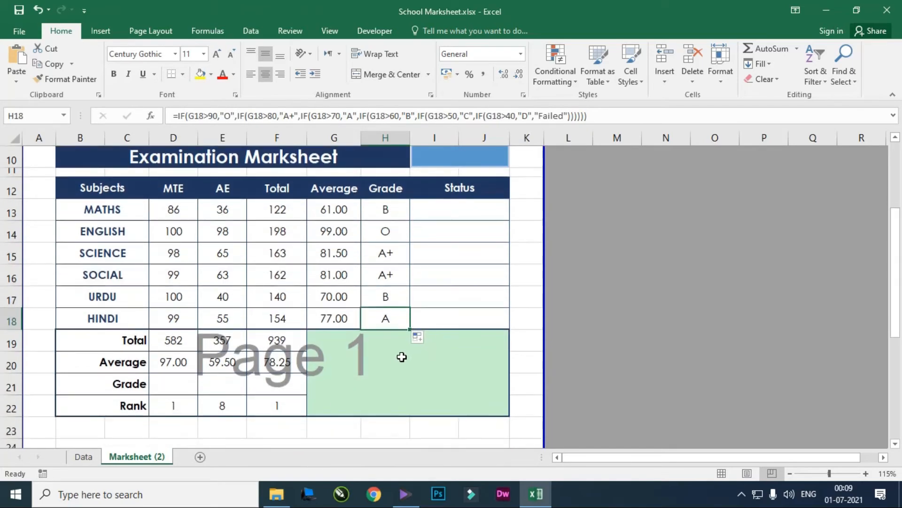
{"action": "scroll", "coordinate": [400, 348], "scroll_direction": "up", "scroll_amount": 1}
{"action": "scroll", "coordinate": [401, 349], "scroll_direction": "down", "scroll_amount": 2}
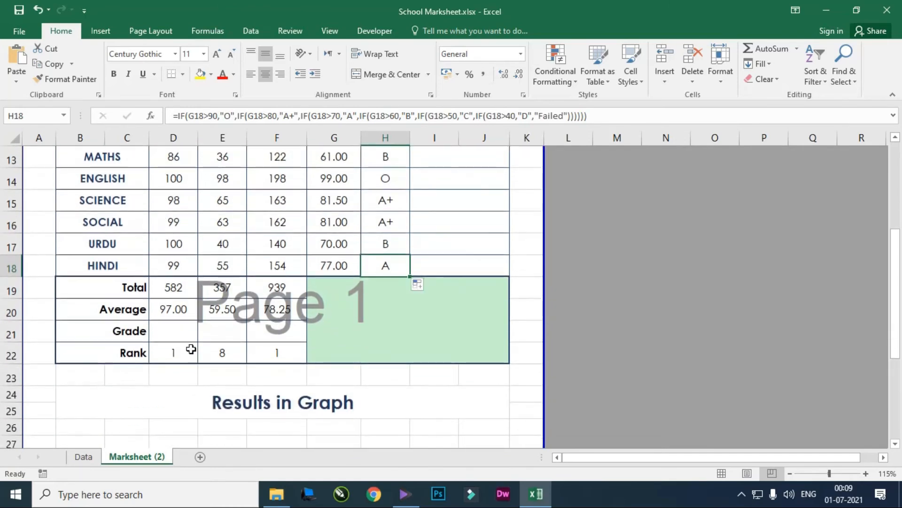
{"action": "left_click", "coordinate": [191, 343]}
{"action": "scroll", "coordinate": [272, 342], "scroll_direction": "up", "scroll_amount": 2}
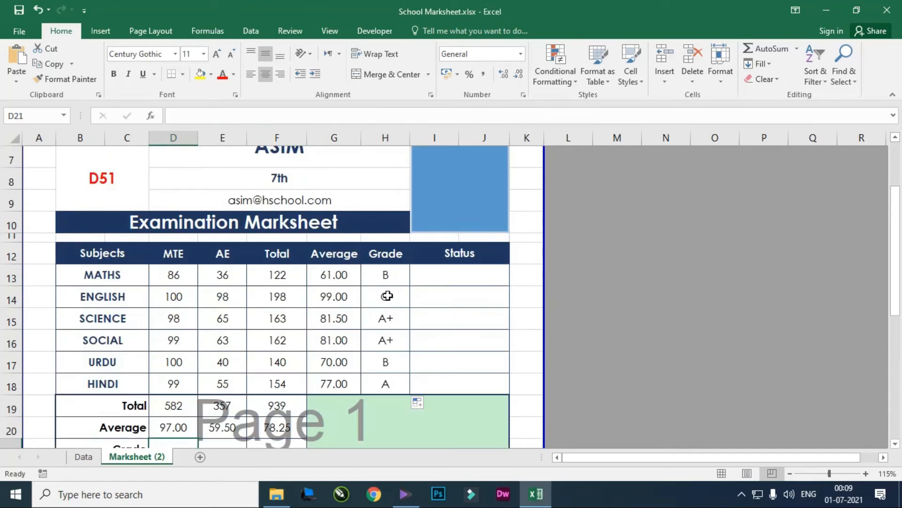
{"action": "scroll", "coordinate": [373, 324], "scroll_direction": "down", "scroll_amount": 1}
{"action": "scroll", "coordinate": [374, 324], "scroll_direction": "down", "scroll_amount": 1}
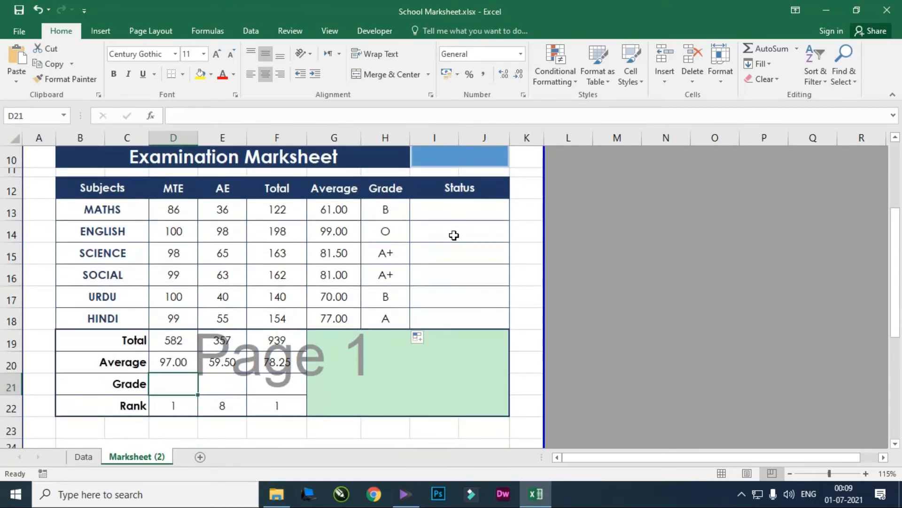
- Copy the full nested IF formula text from H13 and paste it into D21, the MTE cell of the Grade row
{"action": "left_click", "coordinate": [396, 211]}
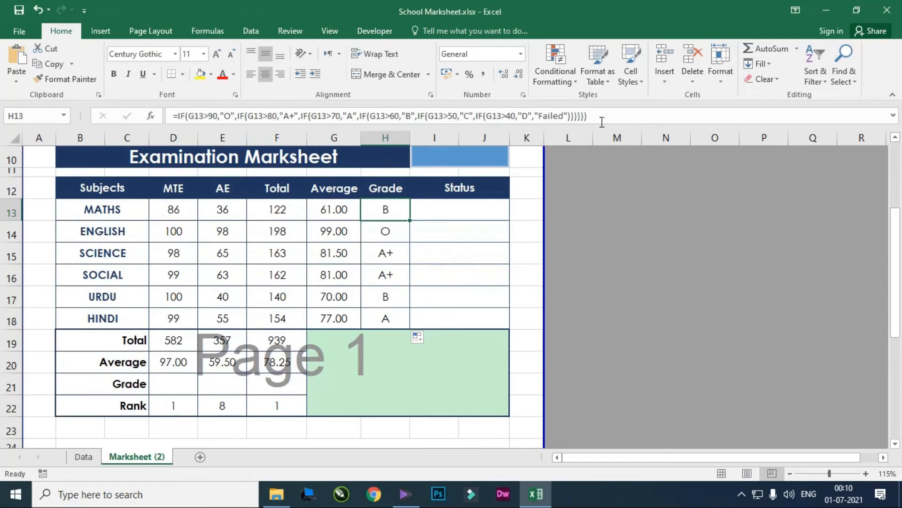
{"action": "left_click_drag", "start_coordinate": [604, 116], "coordinate": [173, 117]}
{"action": "key", "text": "ctrl+c"}
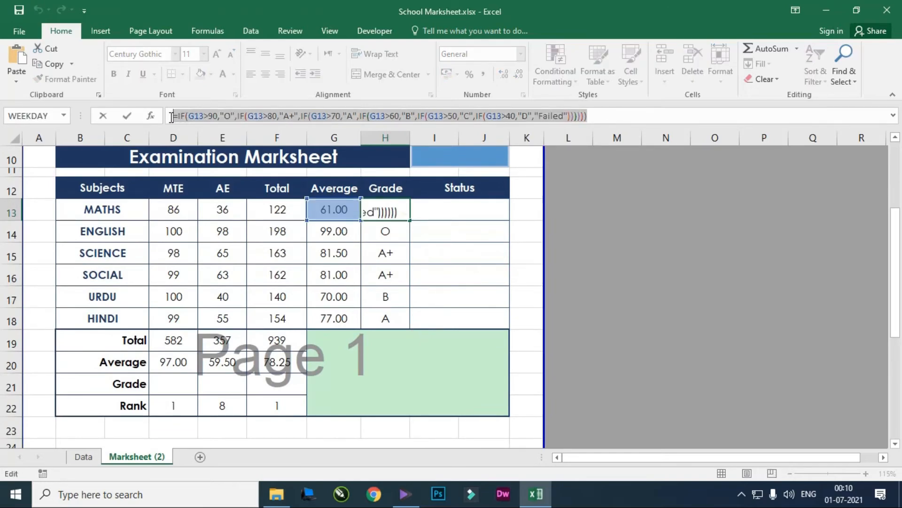
{"action": "left_click", "coordinate": [600, 118]}
{"action": "key", "text": "Return"}
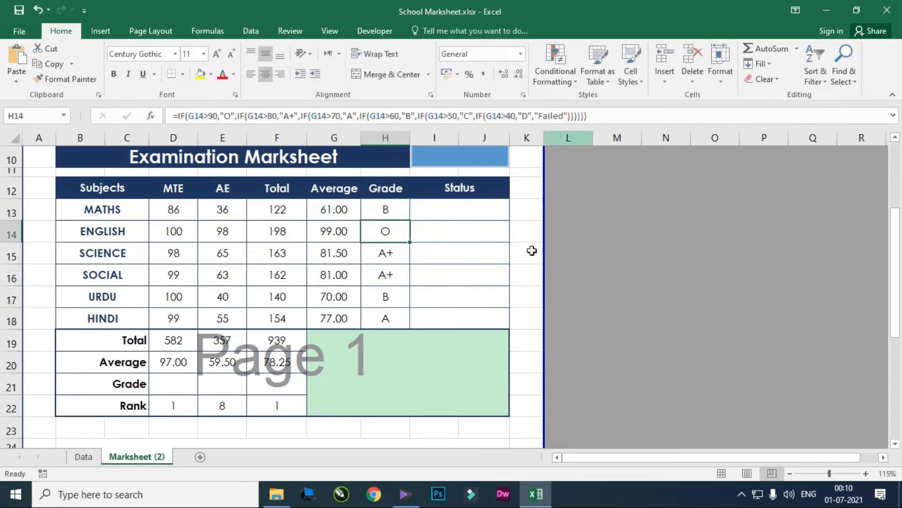
{"action": "left_click", "coordinate": [176, 379]}
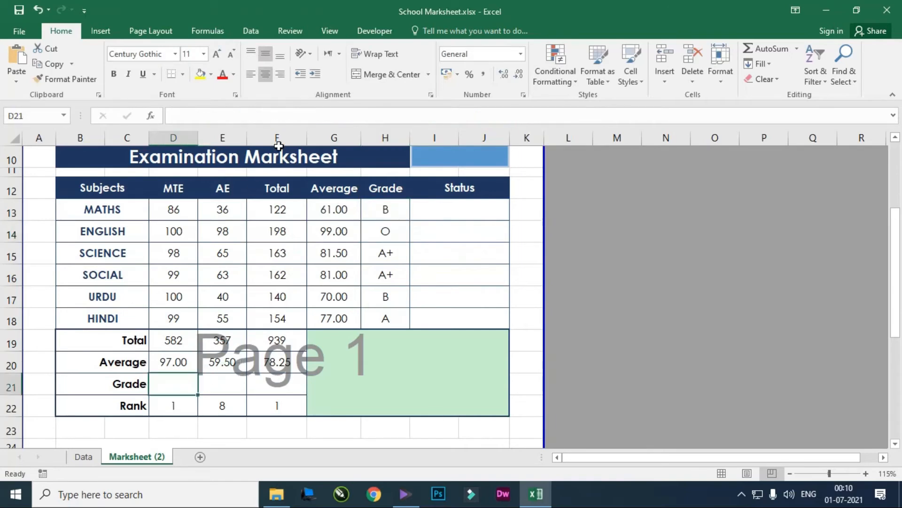
{"action": "left_click", "coordinate": [308, 117]}
{"action": "key", "text": "ctrl+v"}
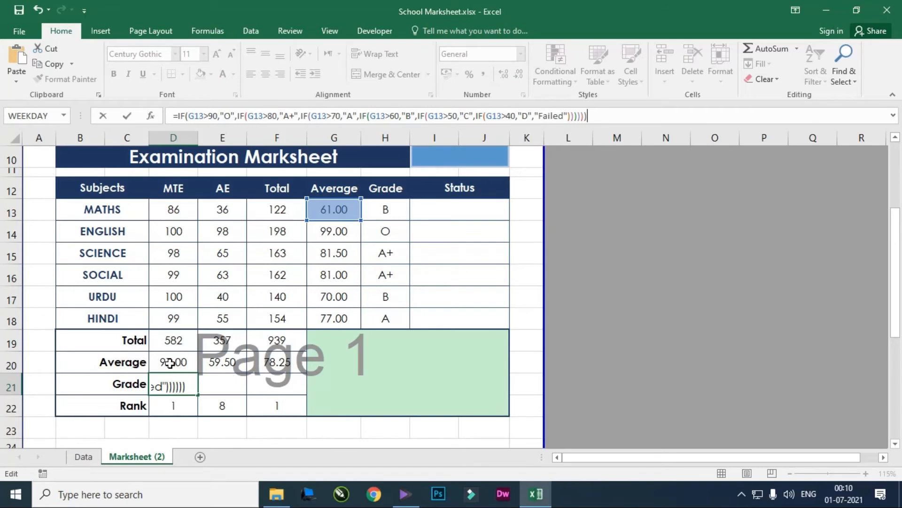
- Change the reference in the first IF test of D21's formula from G13 to D20
{"action": "left_click", "coordinate": [197, 116]}
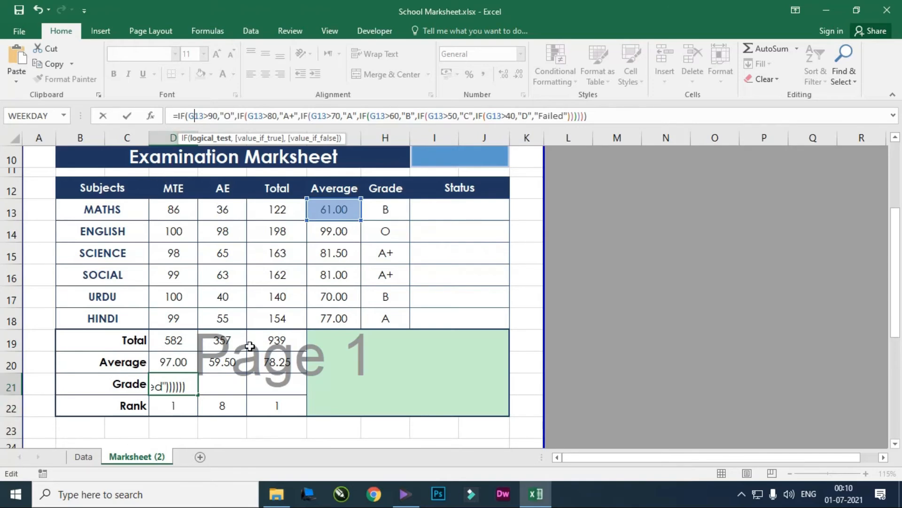
{"action": "left_click_drag", "start_coordinate": [204, 116], "coordinate": [189, 116]}
{"action": "type", "text": "D20"}
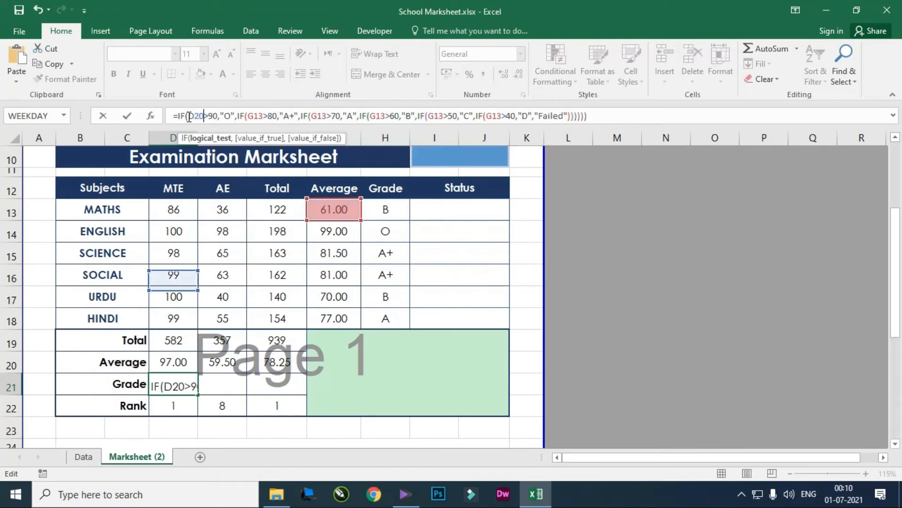
{"action": "key", "text": "shift+Left"}
{"action": "key", "text": "shift+Left"}
{"action": "key", "text": "shift+Left"}
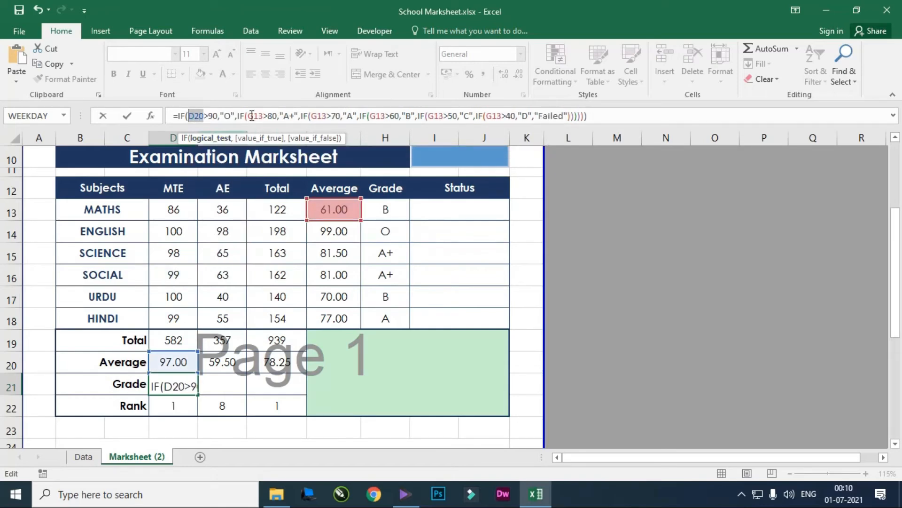
- Replace the remaining five G13 references in D21's formula with D20 and enter the formula
{"action": "left_click_drag", "start_coordinate": [249, 116], "coordinate": [321, 116]}
{"action": "type", "text": "D20"}
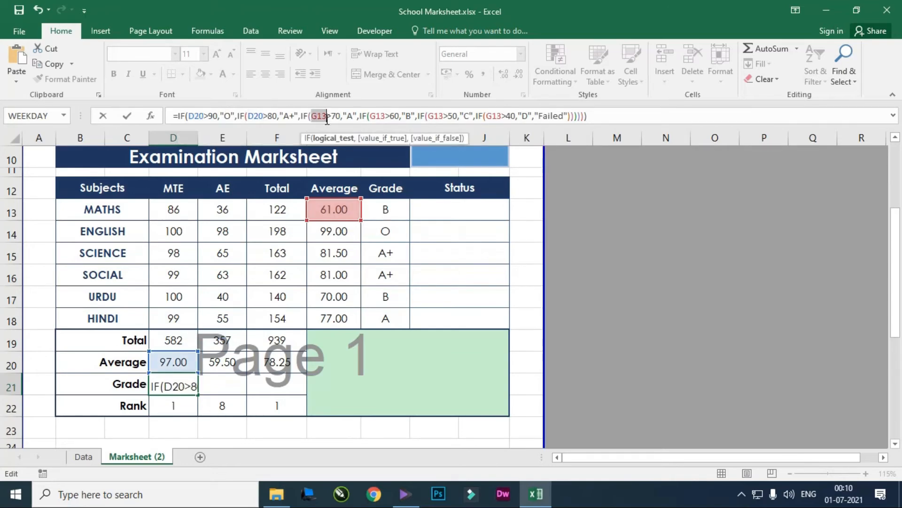
{"action": "type", "text": "D20"}
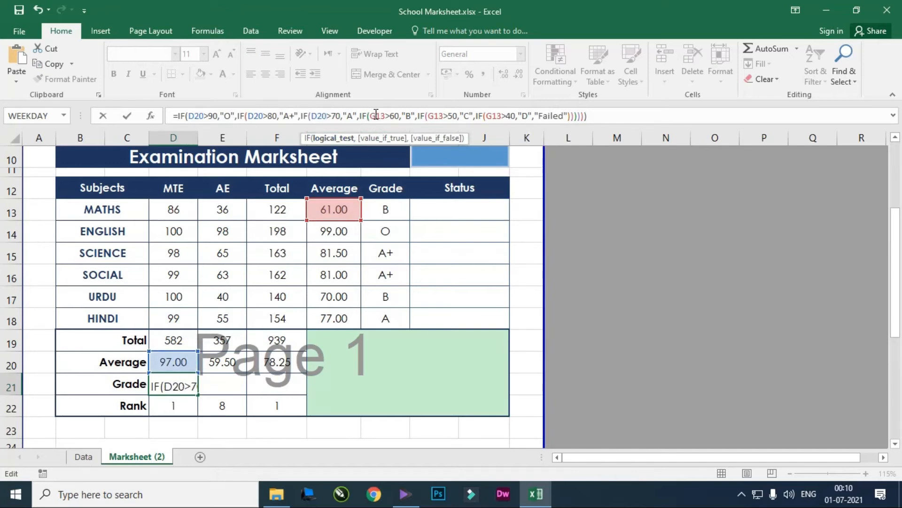
{"action": "left_click_drag", "start_coordinate": [370, 115], "coordinate": [502, 116]}
{"action": "type", "text": "D20"}
{"action": "type", "text": "D20"}
{"action": "type", "text": "D20"}
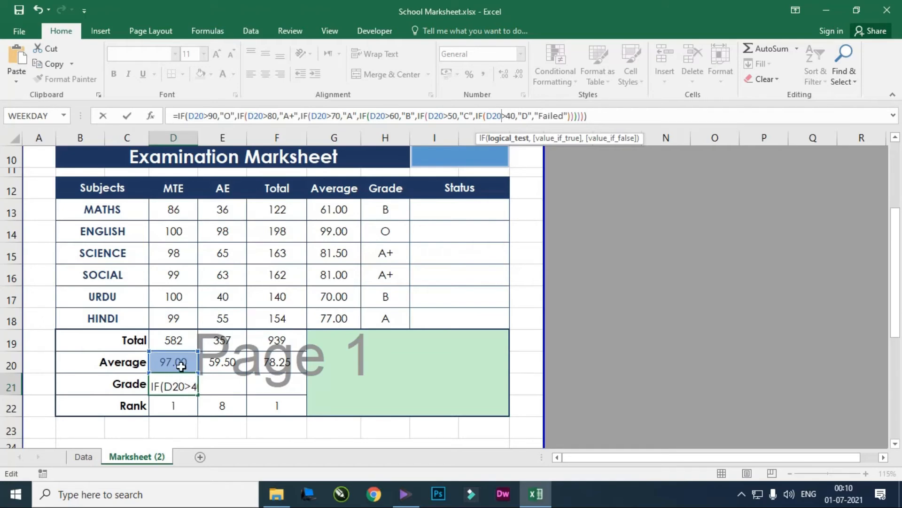
{"action": "key", "text": "Return"}
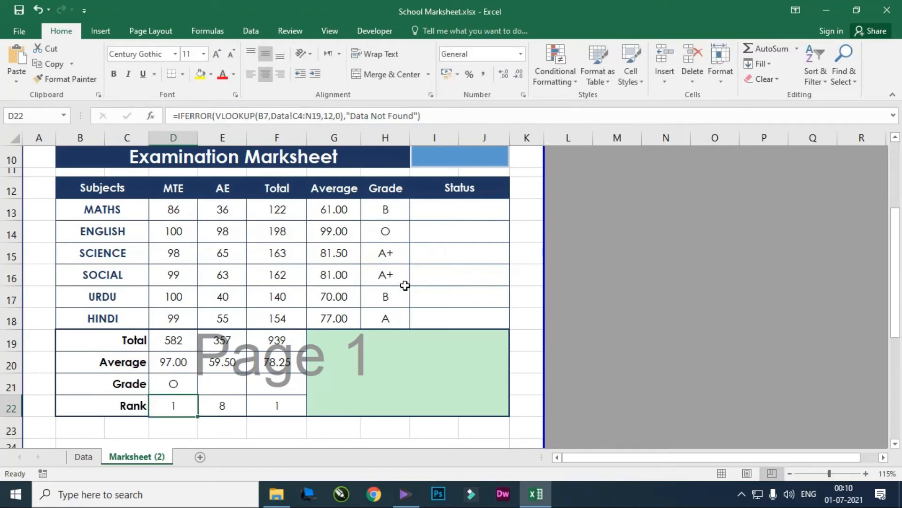
{"action": "left_click", "coordinate": [178, 361]}
{"action": "left_click", "coordinate": [179, 382]}
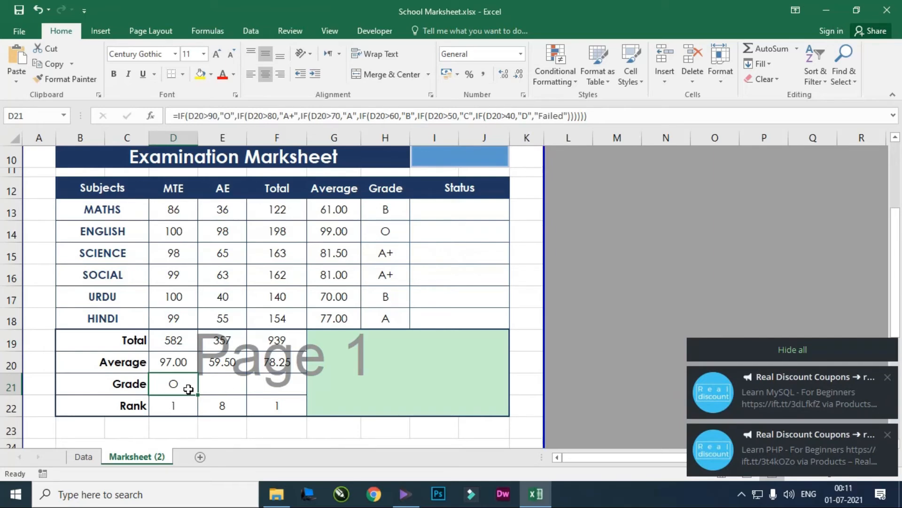
- Fill the grade formula from D21 across to E21 and F21 in the Grade row
{"action": "left_click_drag", "start_coordinate": [202, 399], "coordinate": [254, 394]}
{"action": "left_click", "coordinate": [224, 386]}
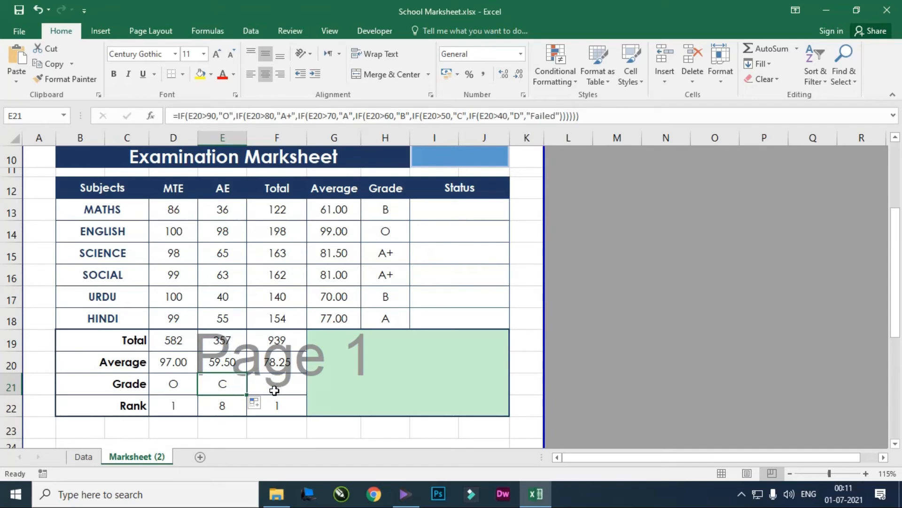
{"action": "left_click_drag", "start_coordinate": [246, 393], "coordinate": [292, 389]}
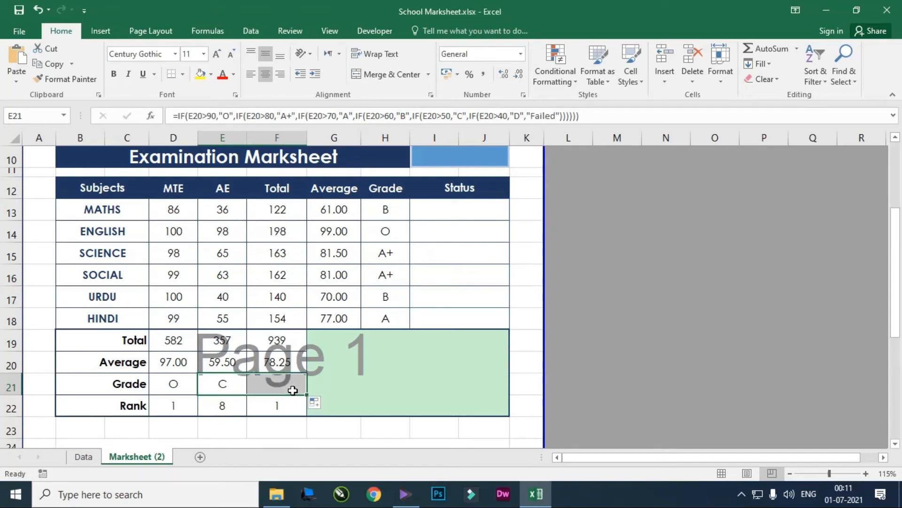
{"action": "left_click", "coordinate": [292, 383]}
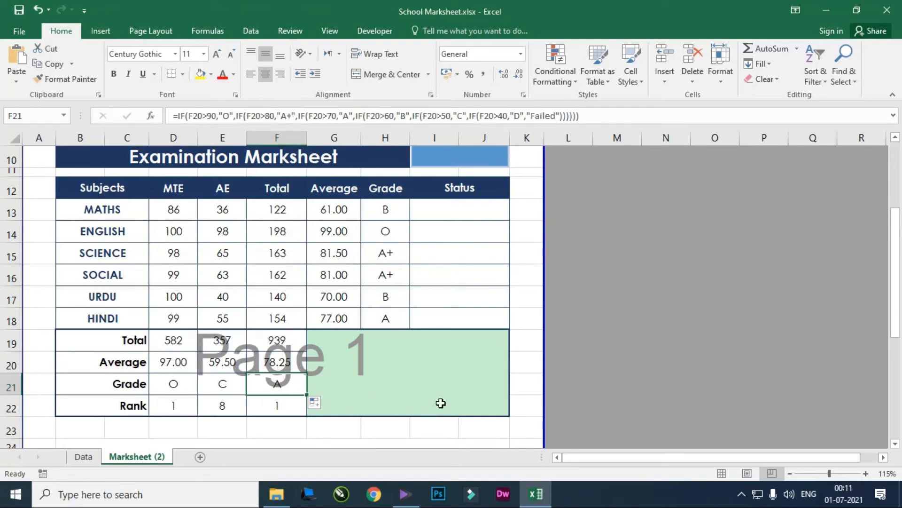
{"action": "left_click", "coordinate": [409, 381]}
- Start an IF formula in I13, the MATHS Status cell, with the test G13>40
{"action": "left_click", "coordinate": [479, 216]}
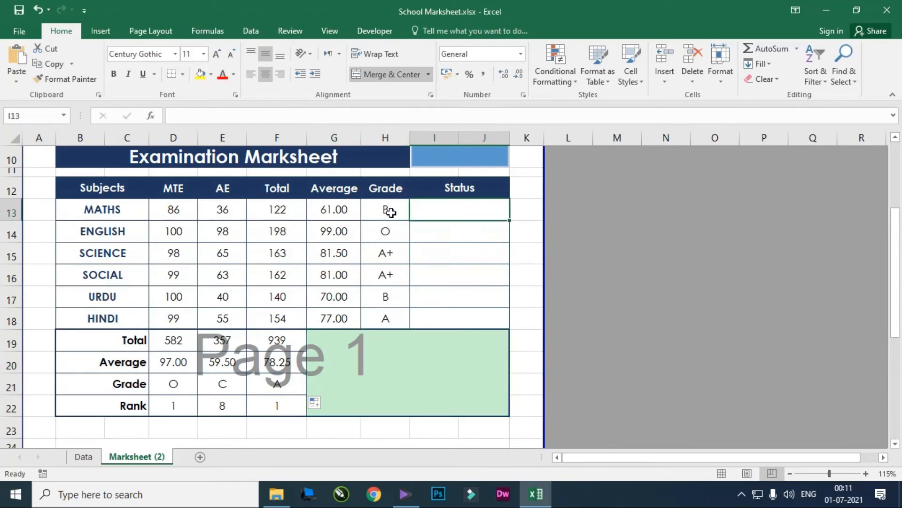
{"action": "left_click_drag", "start_coordinate": [389, 212], "coordinate": [397, 310]}
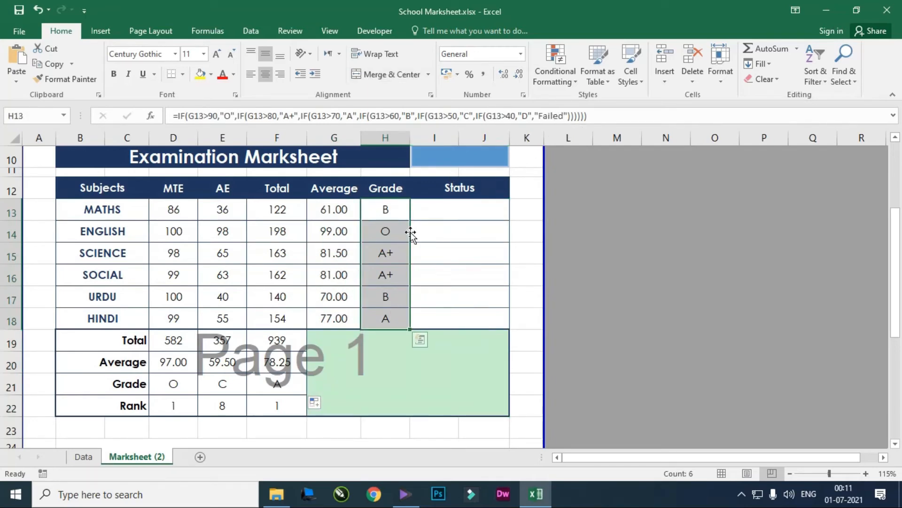
{"action": "left_click", "coordinate": [487, 209]}
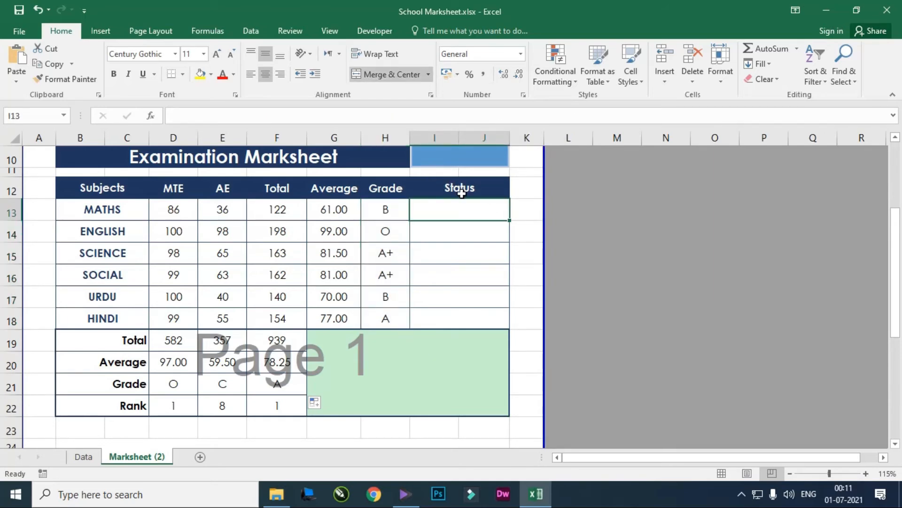
{"action": "type", "text": "=if"}
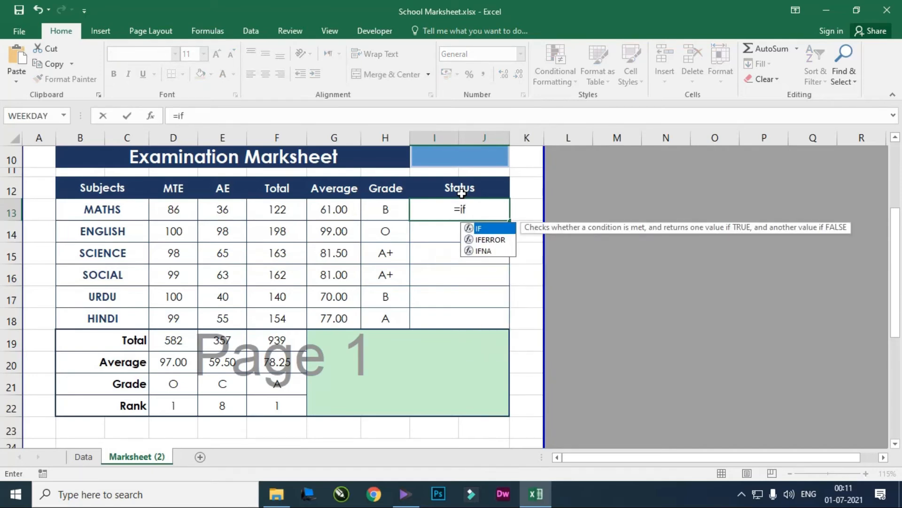
{"action": "key", "text": "Tab"}
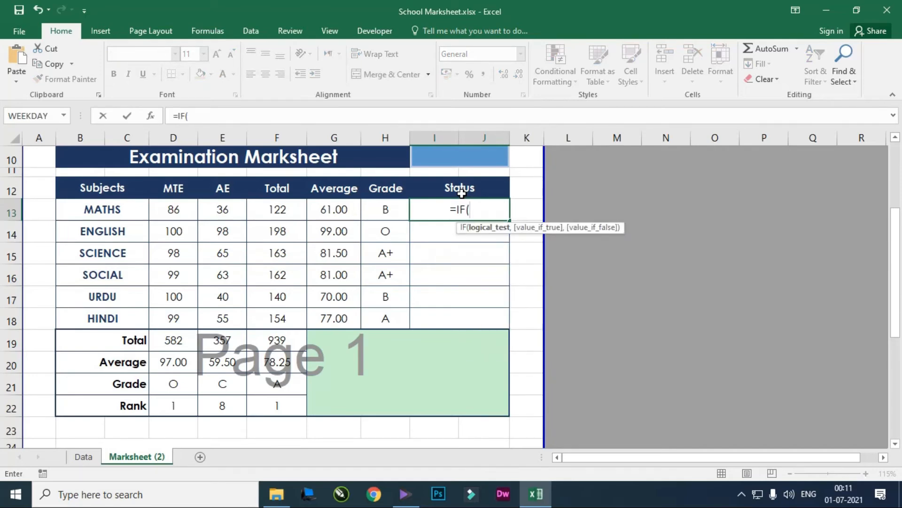
{"action": "left_click", "coordinate": [329, 209]}
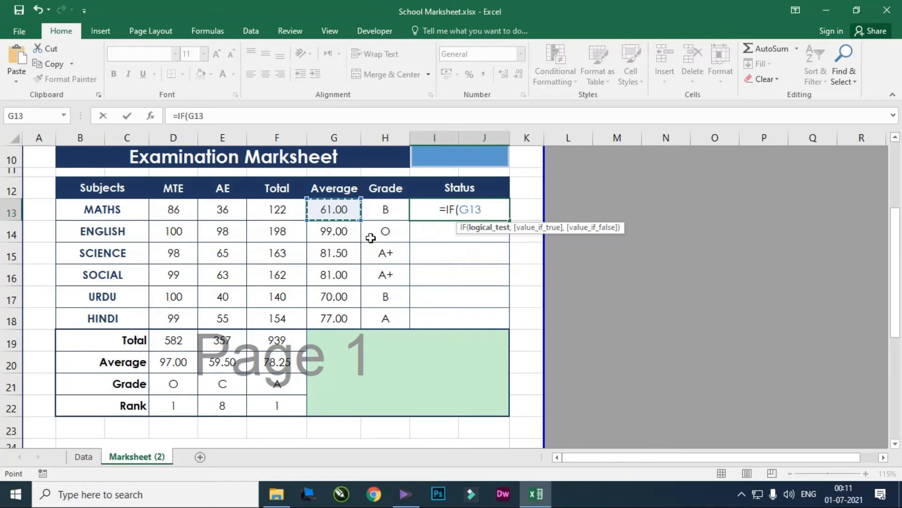
{"action": "type", "text": ">40"}
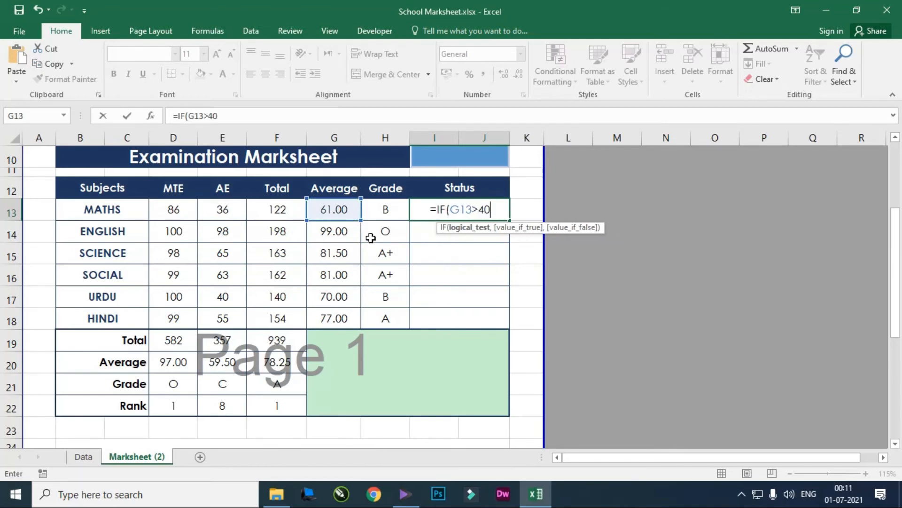
- Change the threshold in I13's IF test to 35, removing the partly entered true value
{"action": "type", "text": ","}
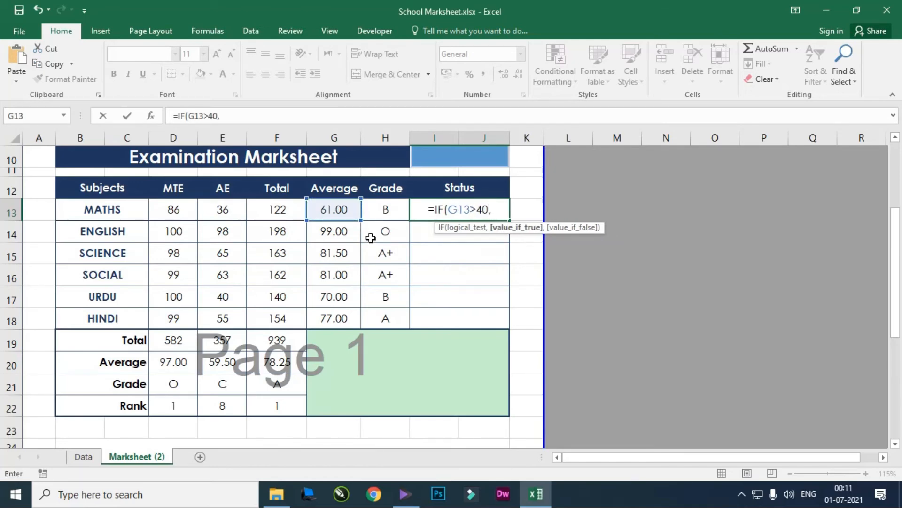
{"action": "type", "text": "\"Passed"}
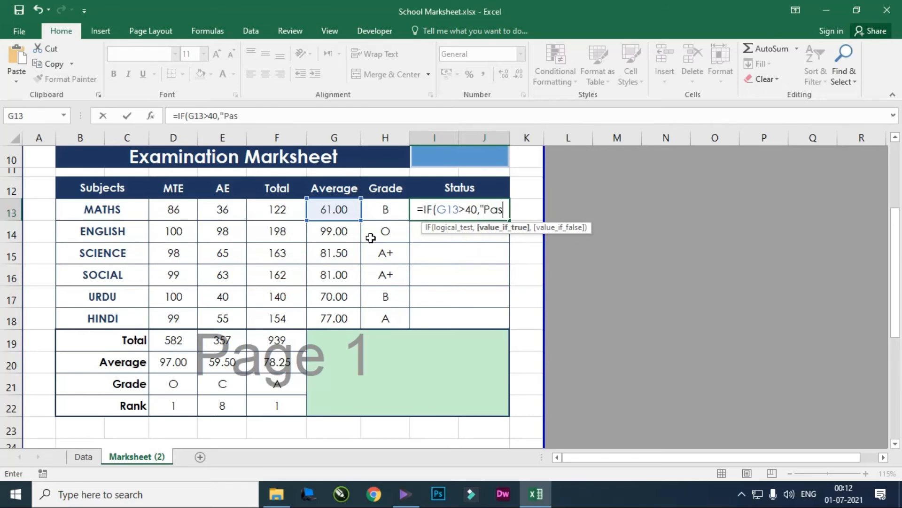
{"action": "key", "text": "BackSpace"}
{"action": "key", "text": "BackSpace"}
{"action": "key", "text": "BackSpace"}
{"action": "key", "text": "BackSpace"}
{"action": "key", "text": "BackSpace"}
{"action": "key", "text": "BackSpace"}
{"action": "key", "text": "BackSpace"}
{"action": "key", "text": "BackSpace"}
{"action": "key", "text": "BackSpace"}
{"action": "key", "text": "BackSpace"}
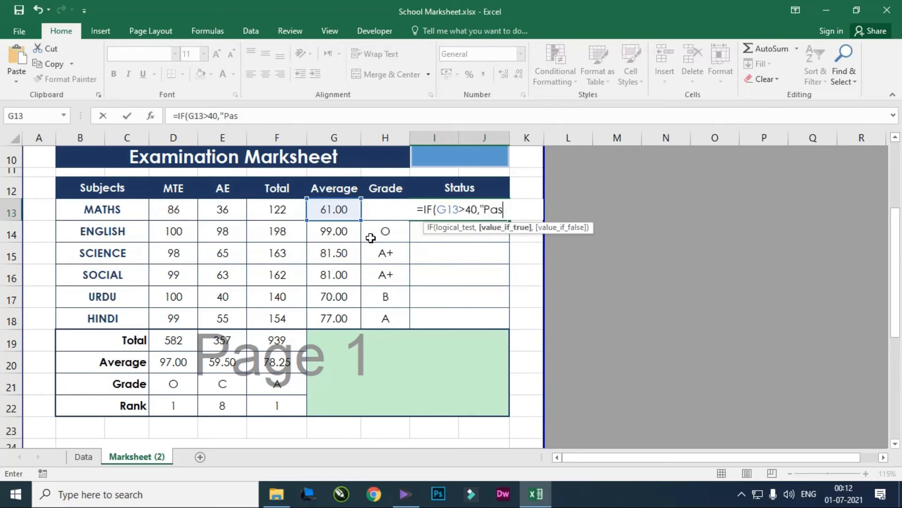
{"action": "type", "text": "35"}
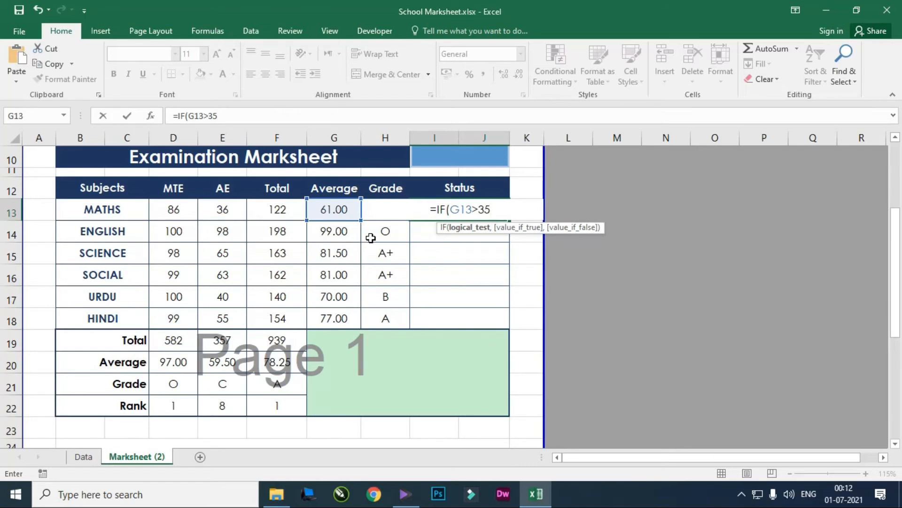
- Complete I13's formula with "Passed" if true and "Failed" if false, enter it and fill it down to I18
{"action": "type", "text": ",\""}
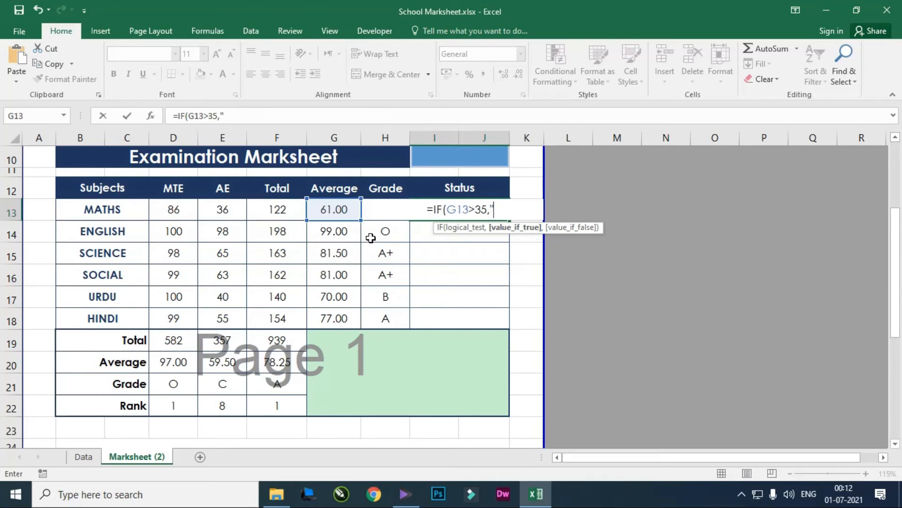
{"action": "type", "text": "Passed"}
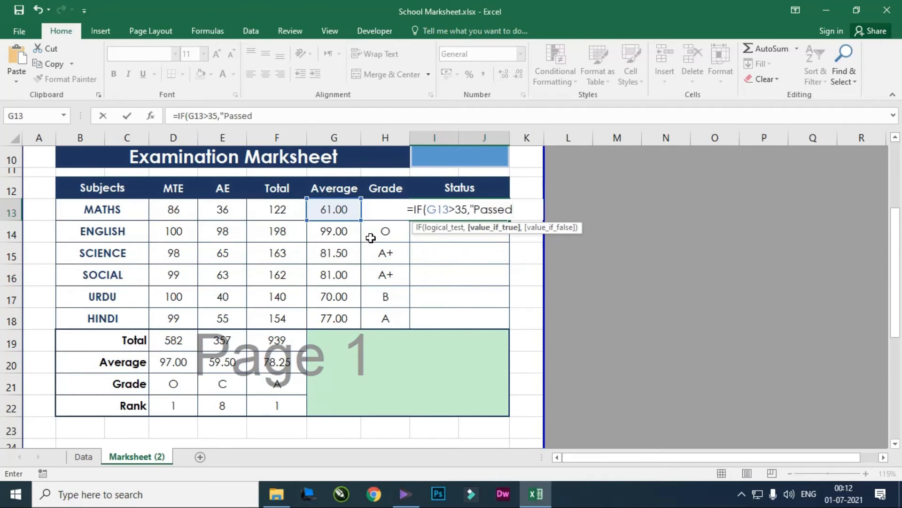
{"action": "type", "text": "\""}
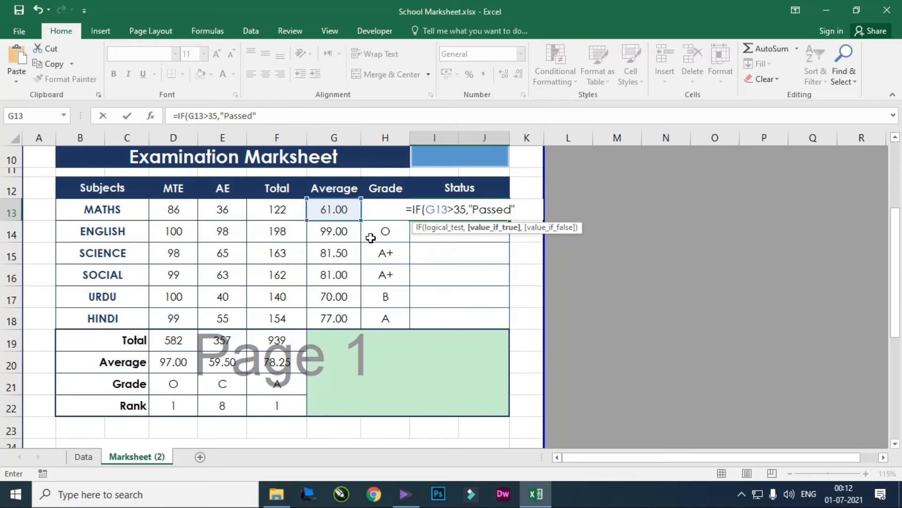
{"action": "type", "text": ","}
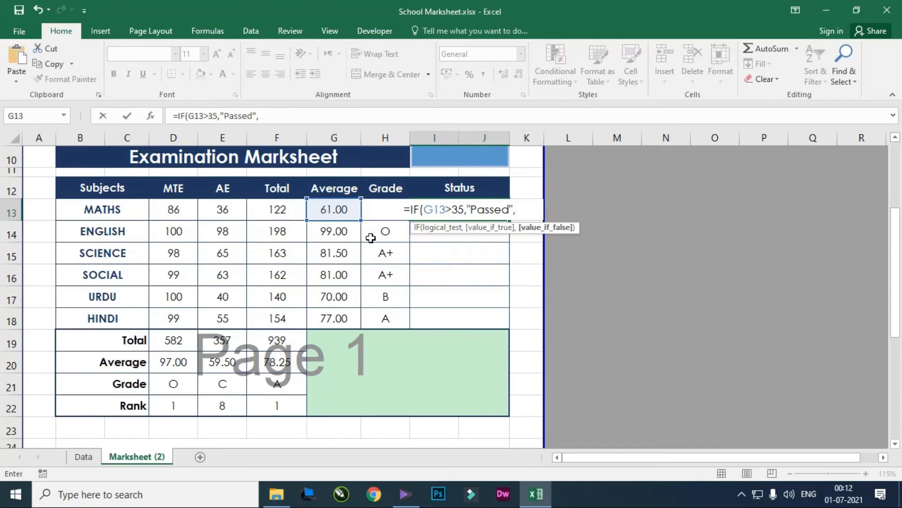
{"action": "type", "text": "\"Faile"}
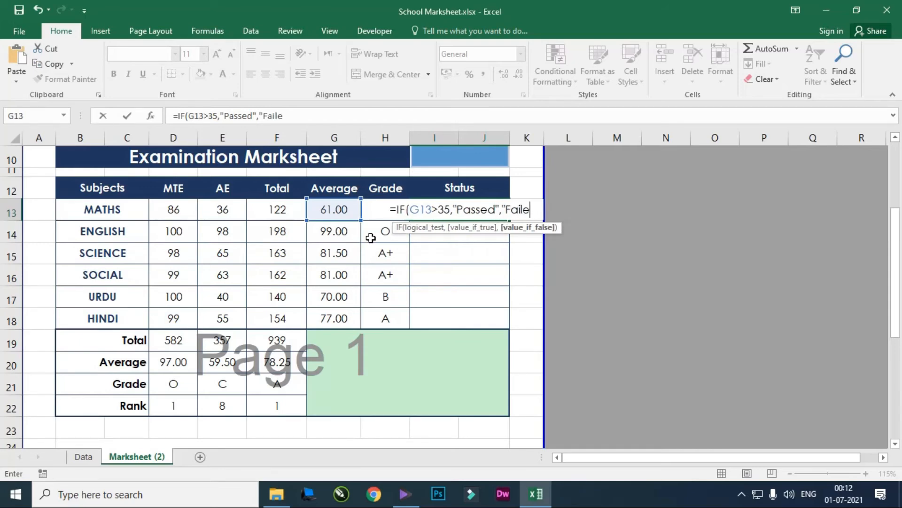
{"action": "type", "text": "d\""}
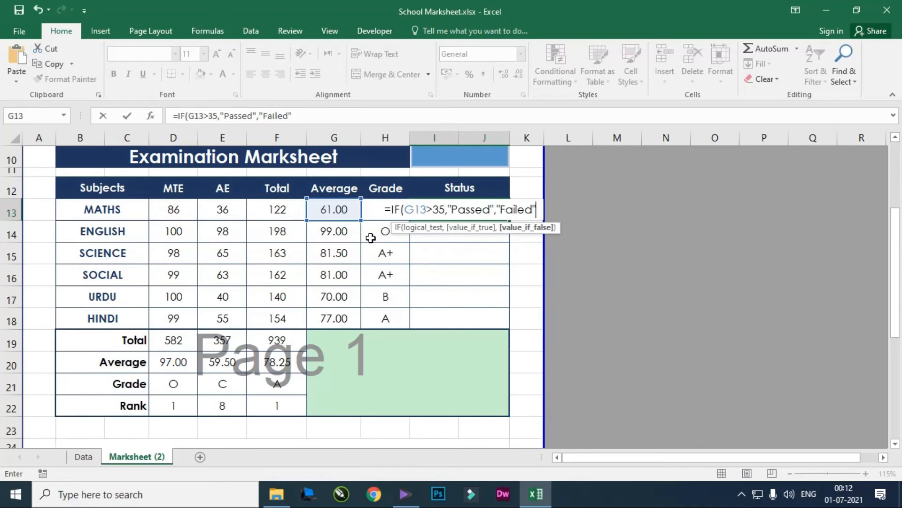
{"action": "type", "text": ")"}
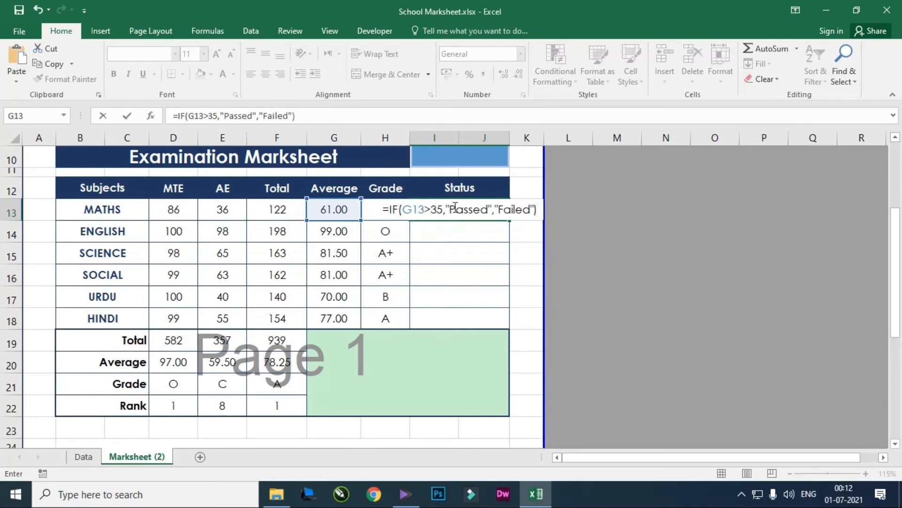
{"action": "key", "text": "Return"}
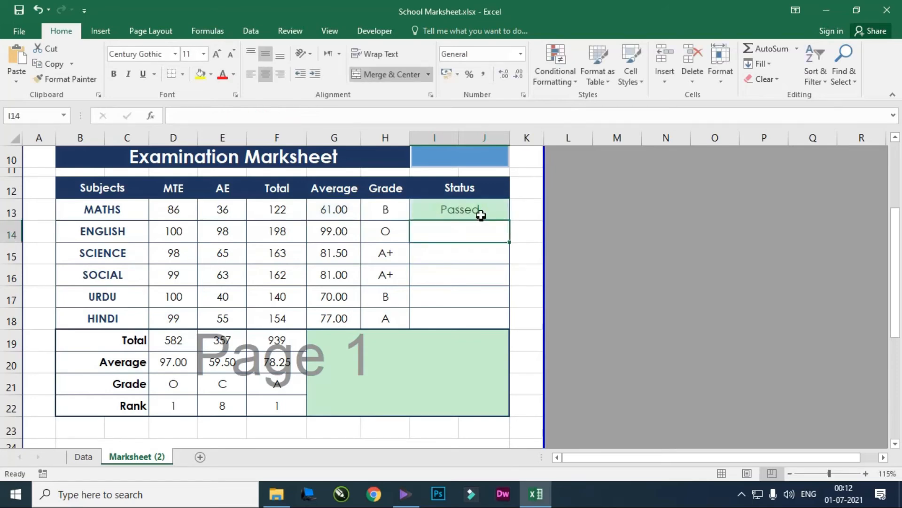
{"action": "left_click", "coordinate": [477, 212]}
{"action": "left_click_drag", "start_coordinate": [509, 221], "coordinate": [505, 325]}
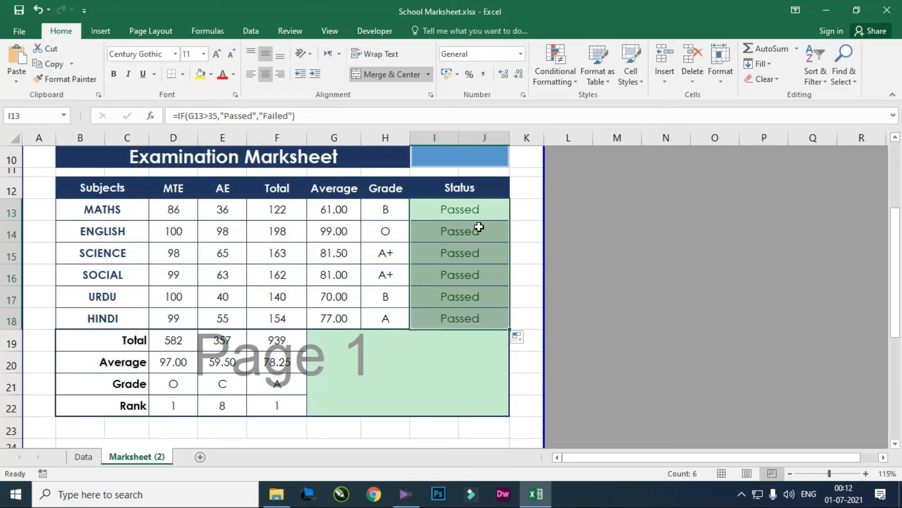
- Copy the full status formula text from I18 and paste it into the large merged cell G19 for the overall result
{"action": "left_click", "coordinate": [460, 352]}
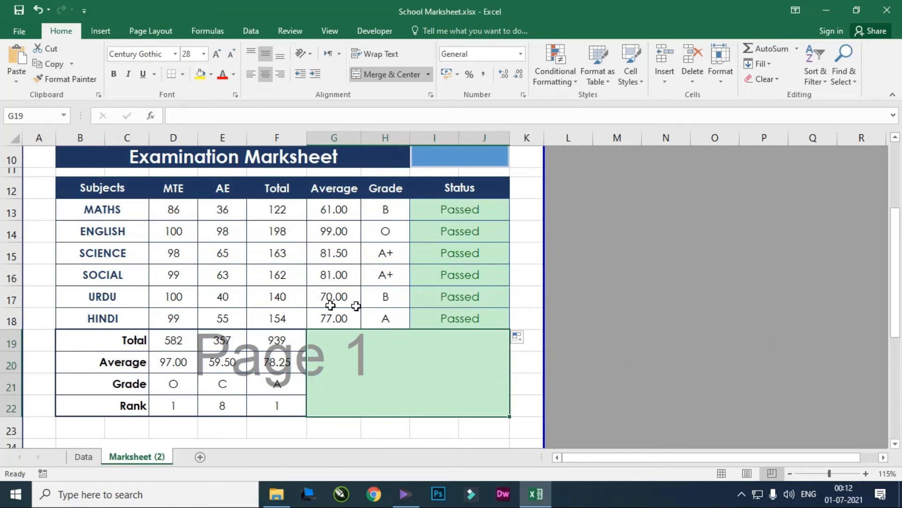
{"action": "left_click", "coordinate": [285, 365]}
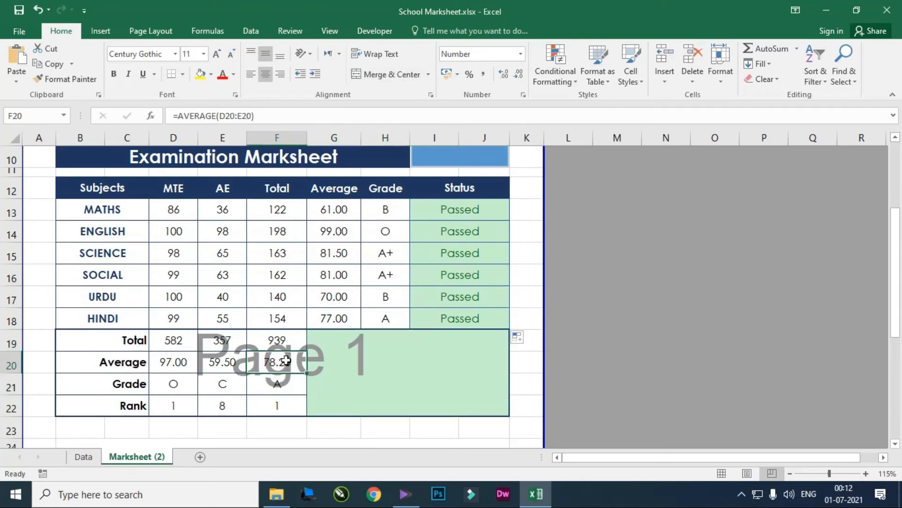
{"action": "left_click", "coordinate": [459, 317]}
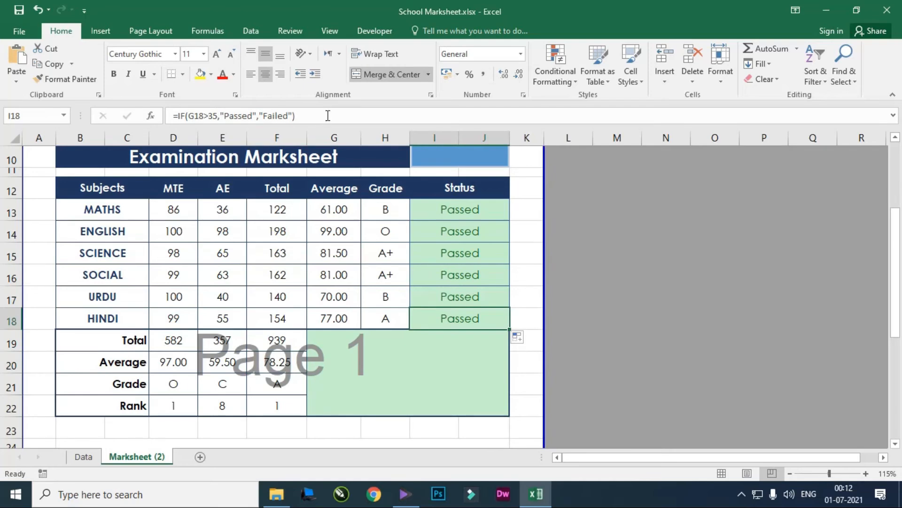
{"action": "left_click_drag", "start_coordinate": [328, 116], "coordinate": [169, 116]}
{"action": "key", "text": "ctrl+c"}
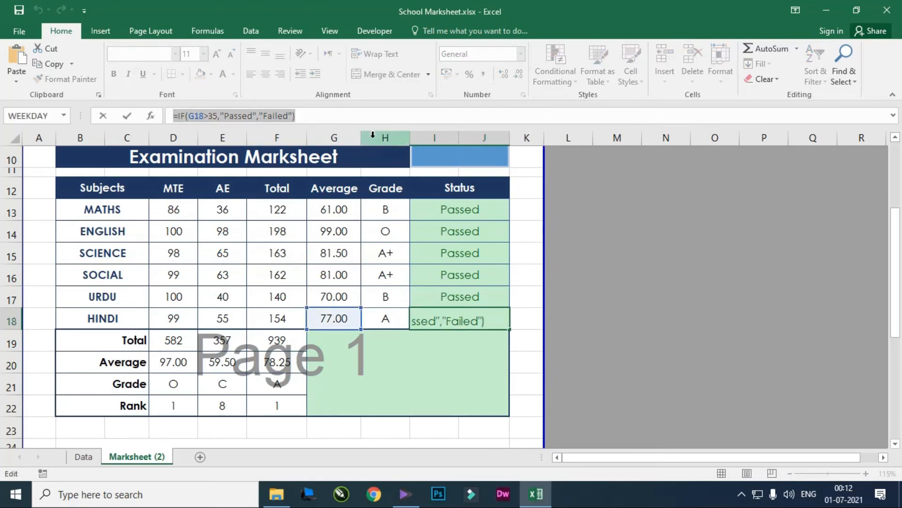
{"action": "left_click", "coordinate": [365, 119]}
{"action": "key", "text": "Return"}
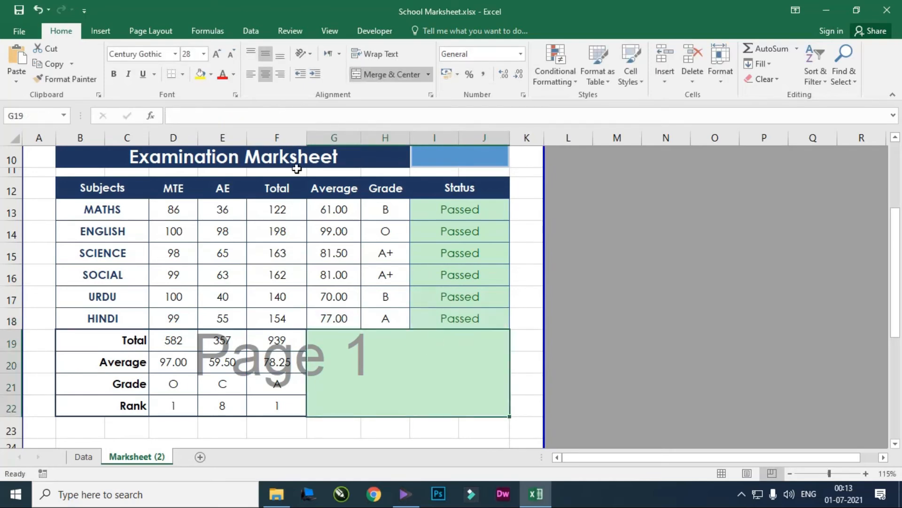
{"action": "left_click", "coordinate": [216, 120]}
{"action": "key", "text": "ctrl+v"}
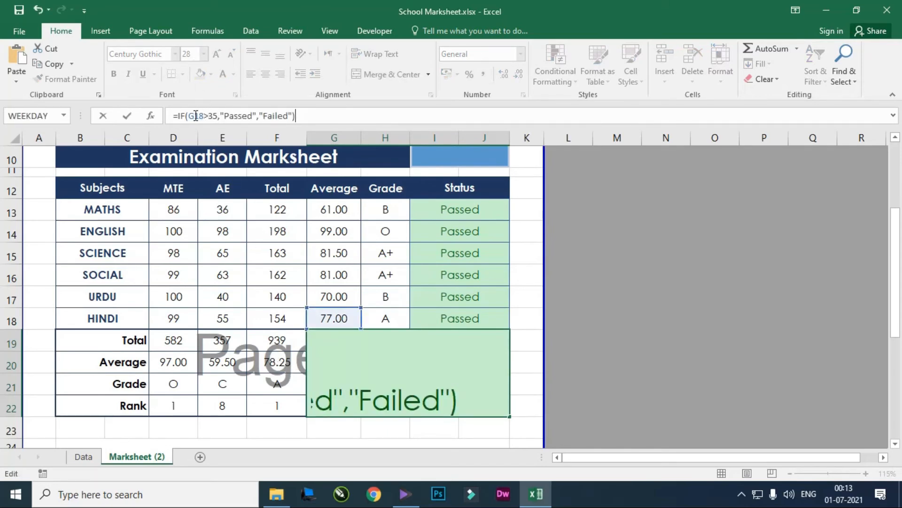
- Replace the G18 reference in G19's formula with F20, the overall average, and enter the formula
{"action": "left_click_drag", "start_coordinate": [205, 115], "coordinate": [189, 115]}
{"action": "type", "text": "F"}
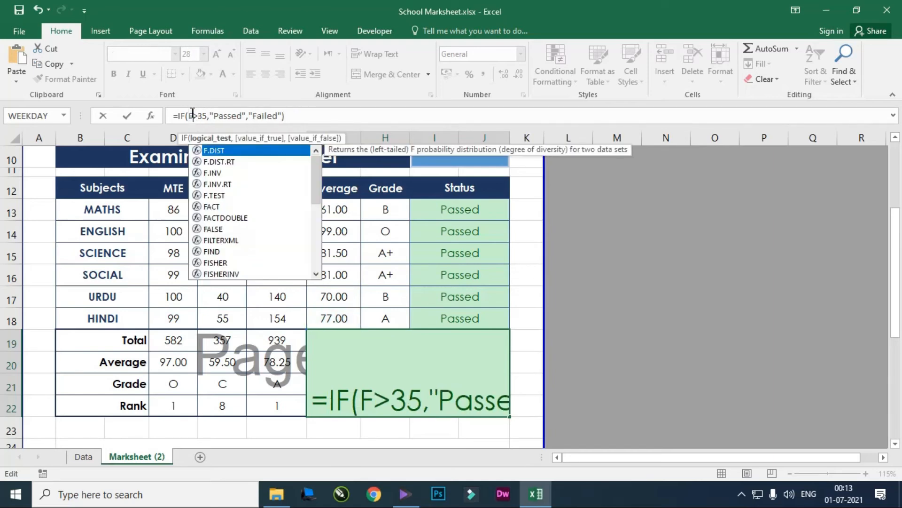
{"action": "type", "text": "20"}
{"action": "key", "text": "Return"}
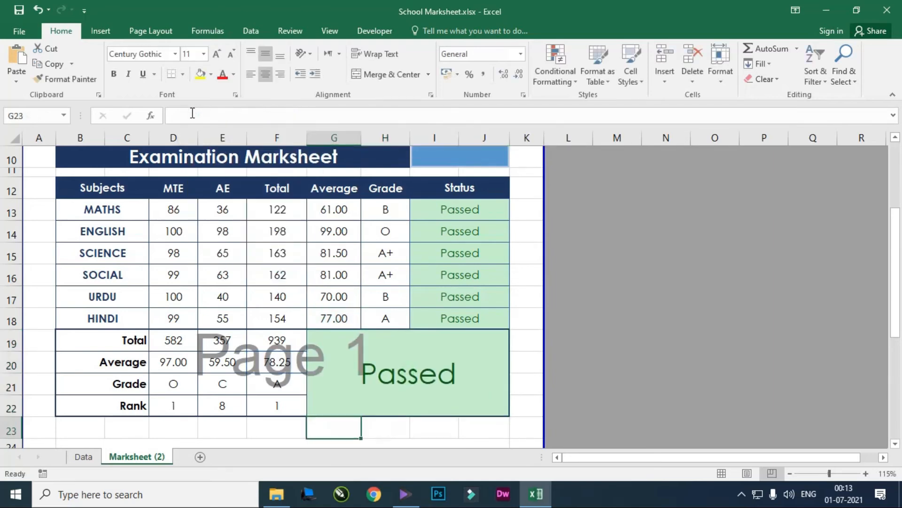
{"action": "left_click", "coordinate": [400, 371]}
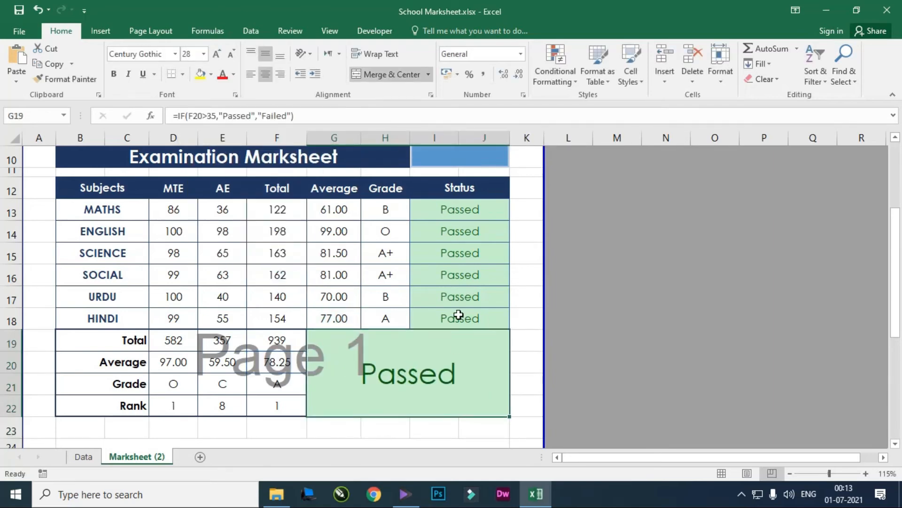
- Find a low-scoring student on the Data sheet and enter the admission number of serial number 9 in the marksheet's cell B7
{"action": "left_click", "coordinate": [453, 282]}
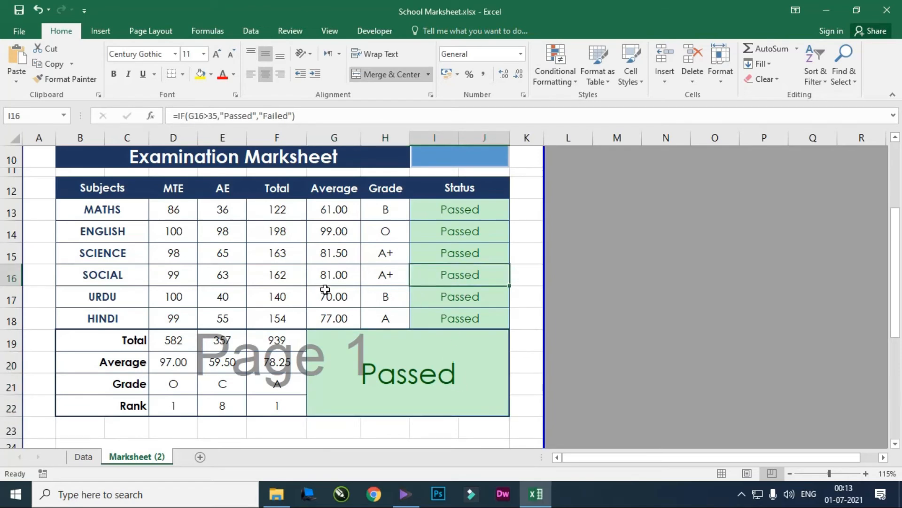
{"action": "scroll", "coordinate": [344, 304], "scroll_direction": "up", "scroll_amount": 2}
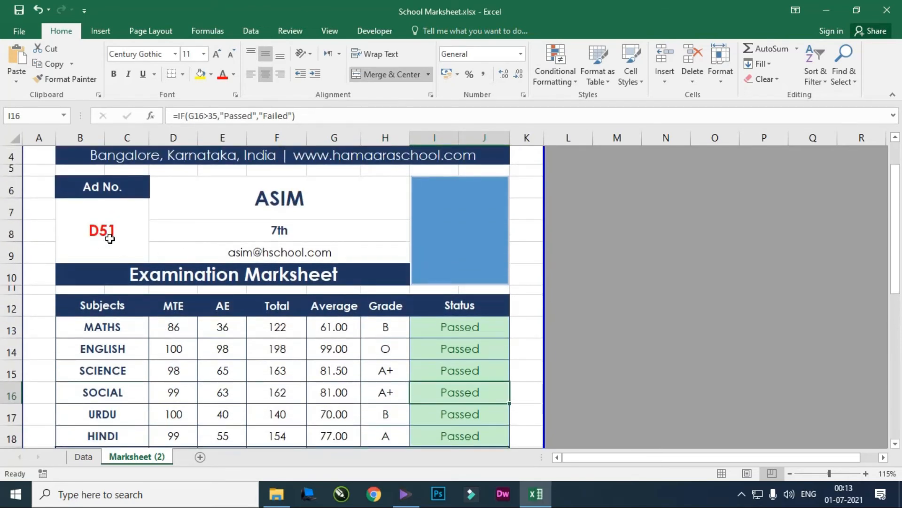
{"action": "left_click", "coordinate": [104, 232]}
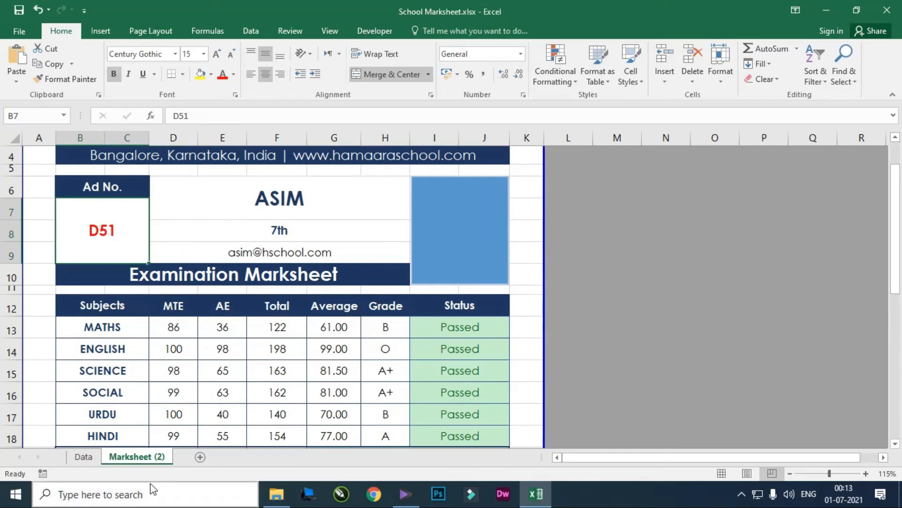
{"action": "left_click", "coordinate": [83, 456]}
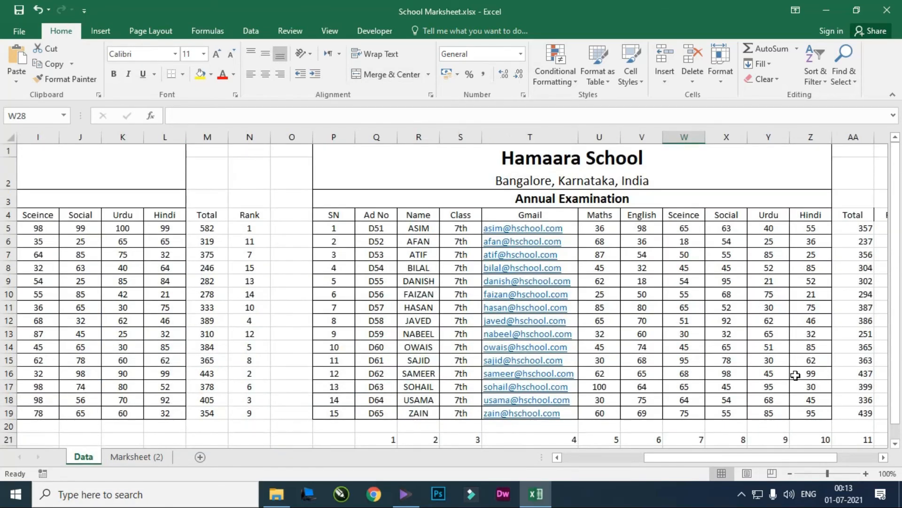
{"action": "left_click", "coordinate": [685, 336]}
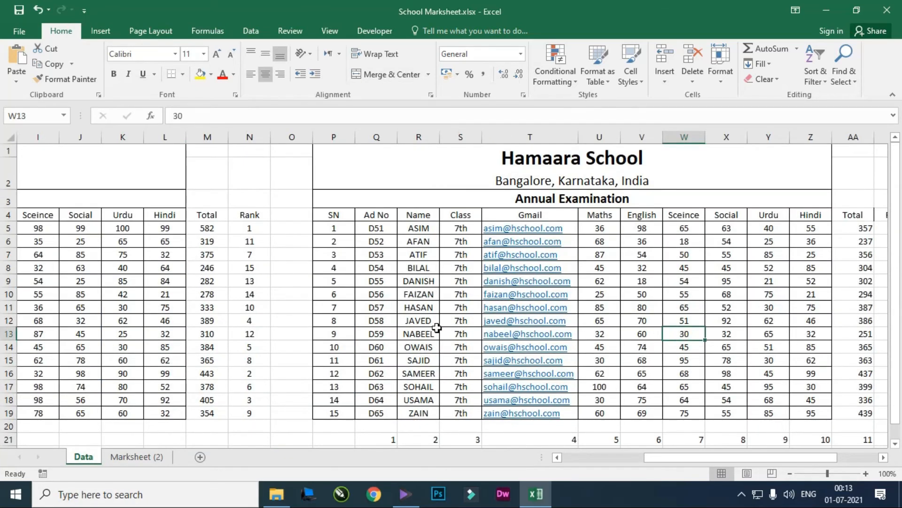
{"action": "left_click", "coordinate": [137, 456]}
{"action": "type", "text": "D"}
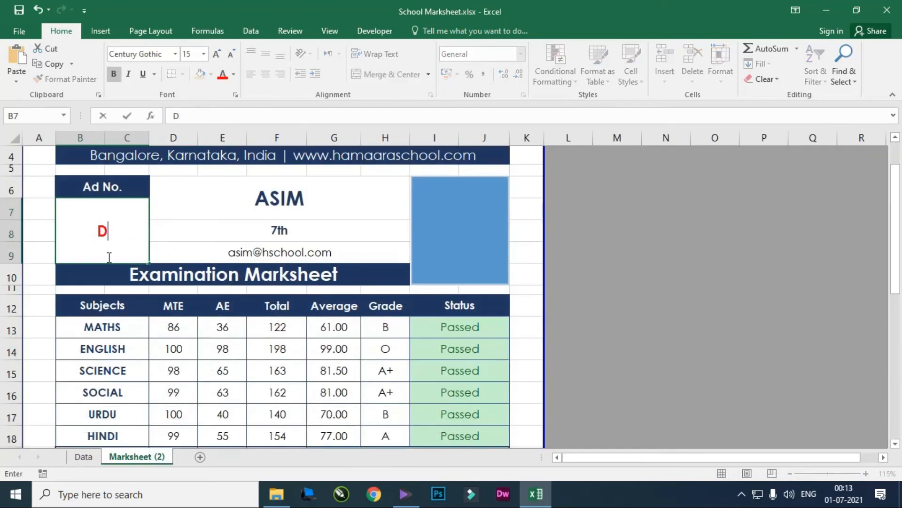
{"action": "type", "text": "59"}
{"action": "scroll", "coordinate": [439, 317], "scroll_direction": "down", "scroll_amount": 2}
{"action": "scroll", "coordinate": [437, 348], "scroll_direction": "up", "scroll_amount": 2}
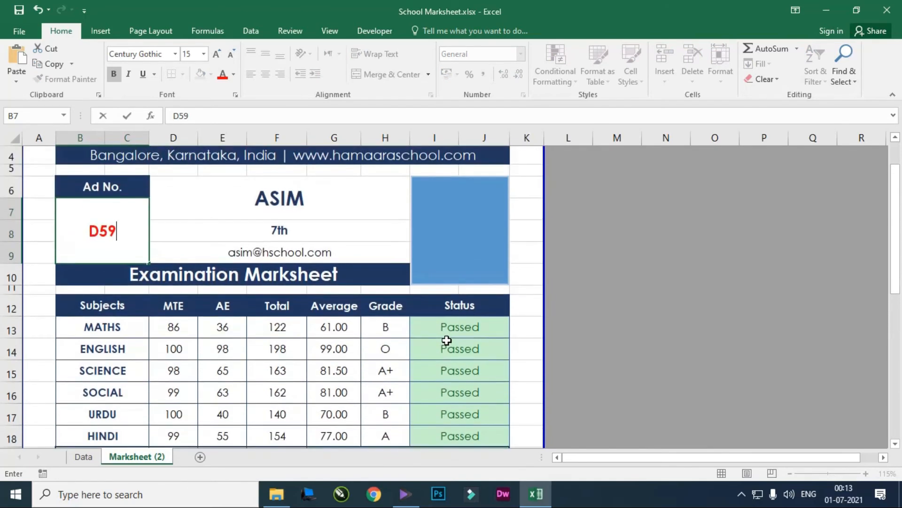
{"action": "key", "text": "Return"}
- Compare each subject's average, grade and status in rows 13 to 18, checking the formulas in G13, H16, I13 and I16
{"action": "scroll", "coordinate": [445, 337], "scroll_direction": "down", "scroll_amount": 1}
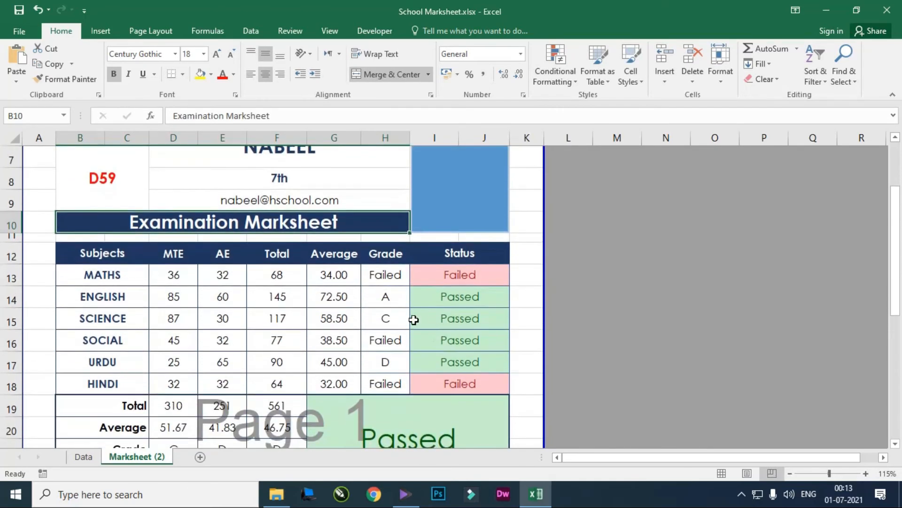
{"action": "left_click", "coordinate": [328, 275]}
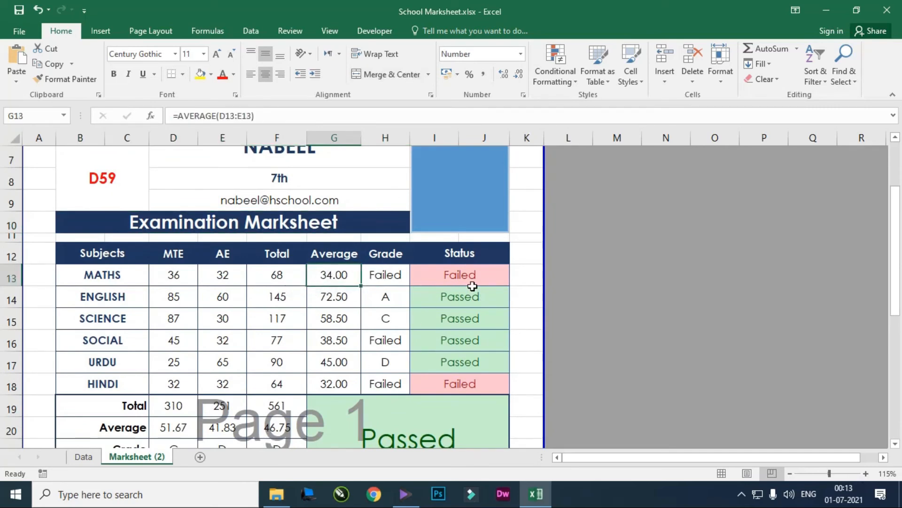
{"action": "left_click", "coordinate": [430, 282]}
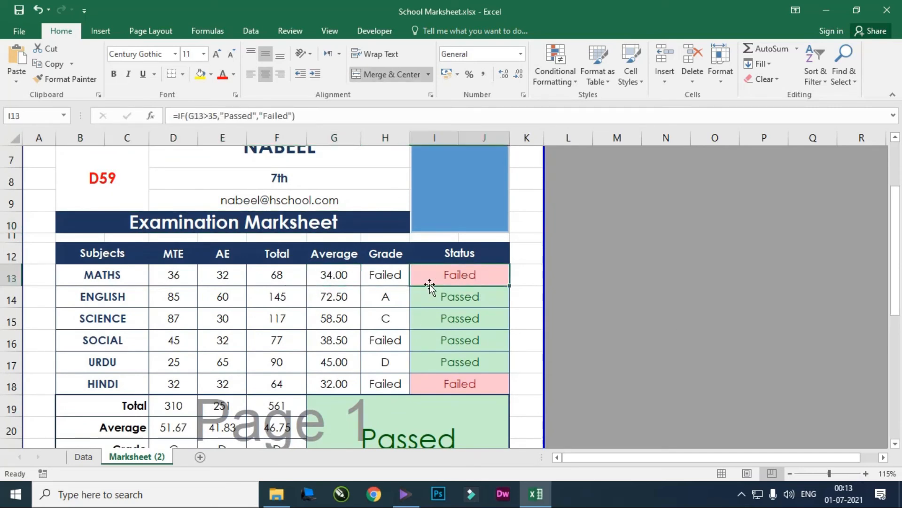
{"action": "left_click", "coordinate": [387, 385]}
{"action": "left_click", "coordinate": [452, 339]}
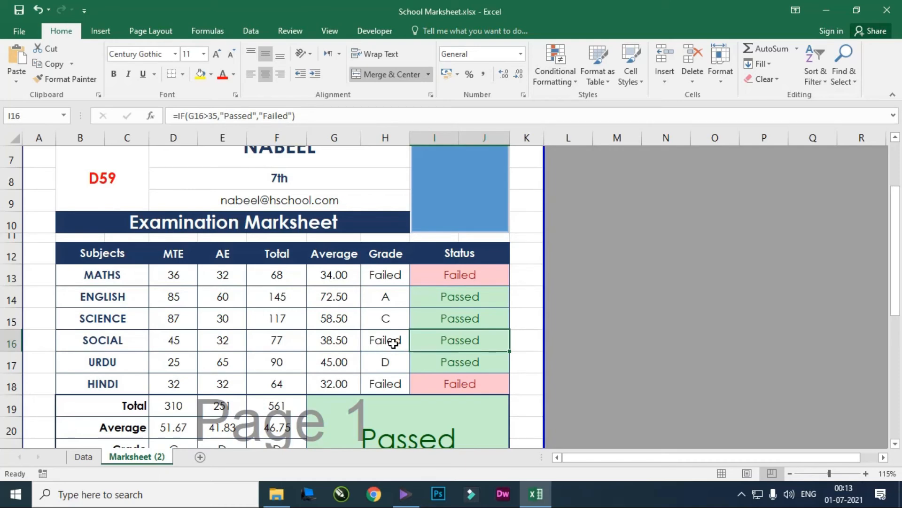
{"action": "left_click", "coordinate": [394, 343]}
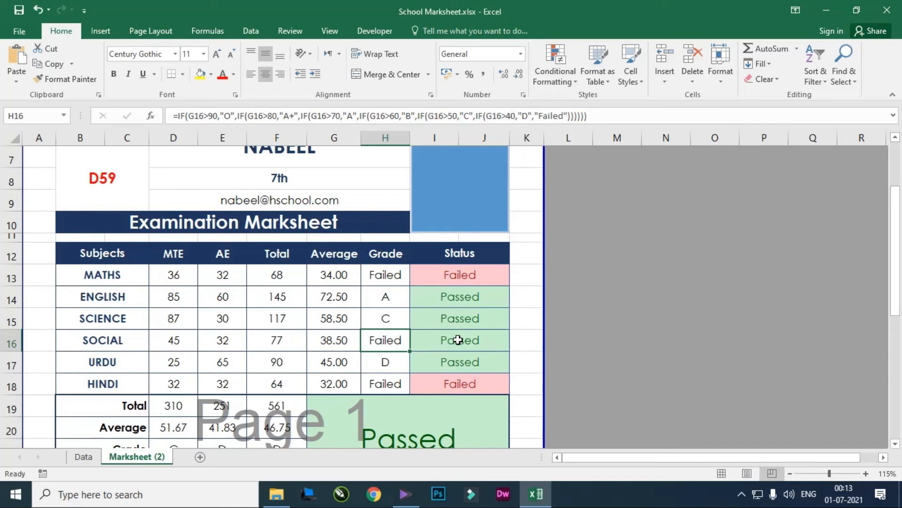
{"action": "left_click", "coordinate": [473, 340]}
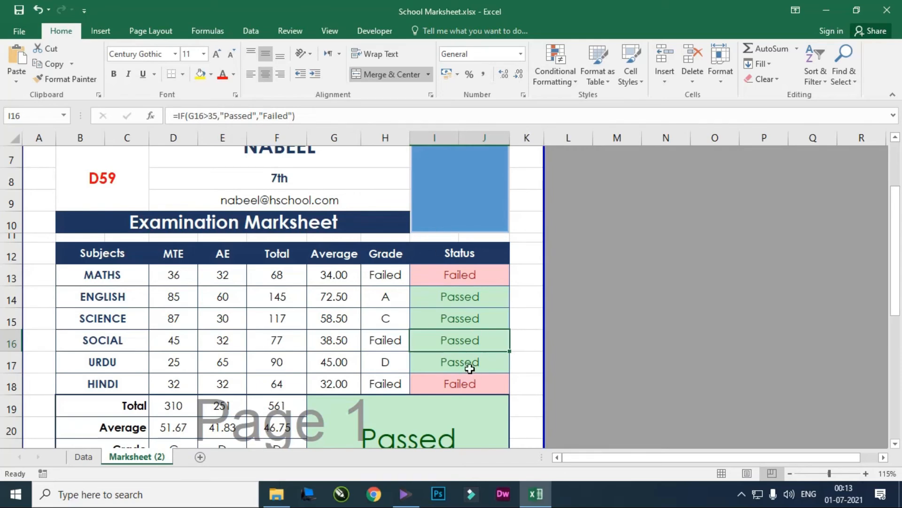
{"action": "left_click", "coordinate": [460, 319]}
{"action": "left_click", "coordinate": [469, 342]}
{"action": "scroll", "coordinate": [388, 342], "scroll_direction": "down", "scroll_amount": 2}
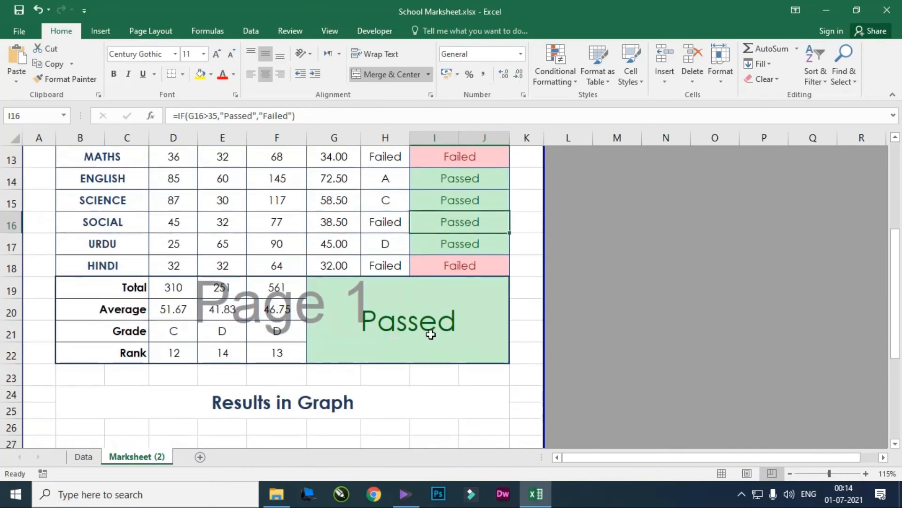
- Check the overall result in G19 against the average in F20, and review the rank lookups in D22, E22 and F22
{"action": "left_click", "coordinate": [444, 322]}
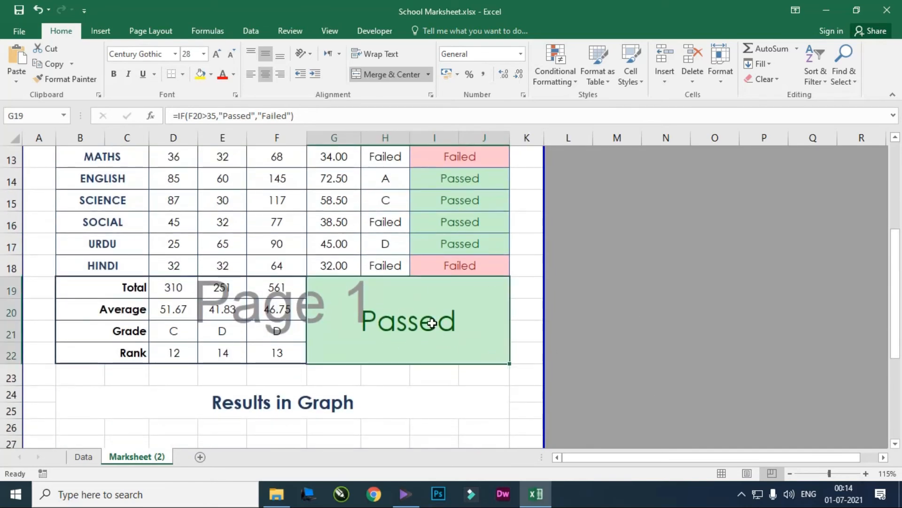
{"action": "scroll", "coordinate": [433, 322], "scroll_direction": "up", "scroll_amount": 2}
{"action": "scroll", "coordinate": [348, 385], "scroll_direction": "down", "scroll_amount": 1}
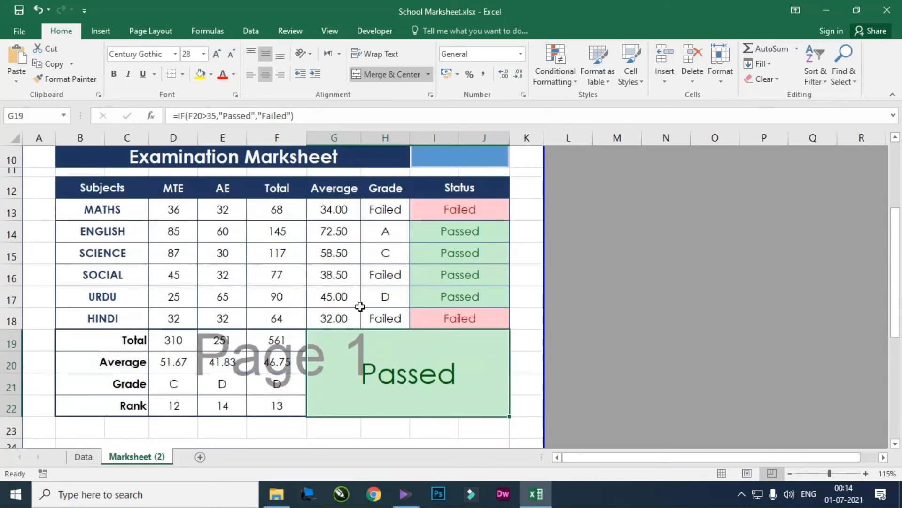
{"action": "left_click", "coordinate": [278, 367]}
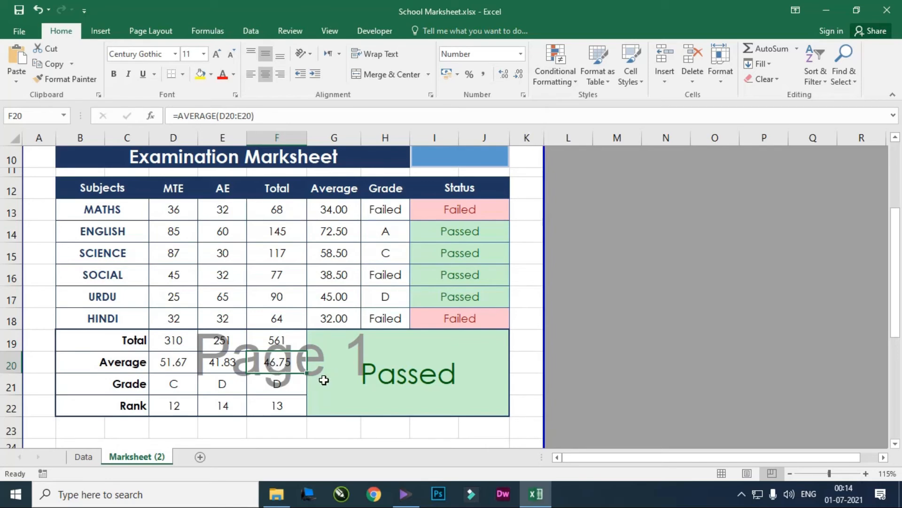
{"action": "left_click", "coordinate": [473, 210]}
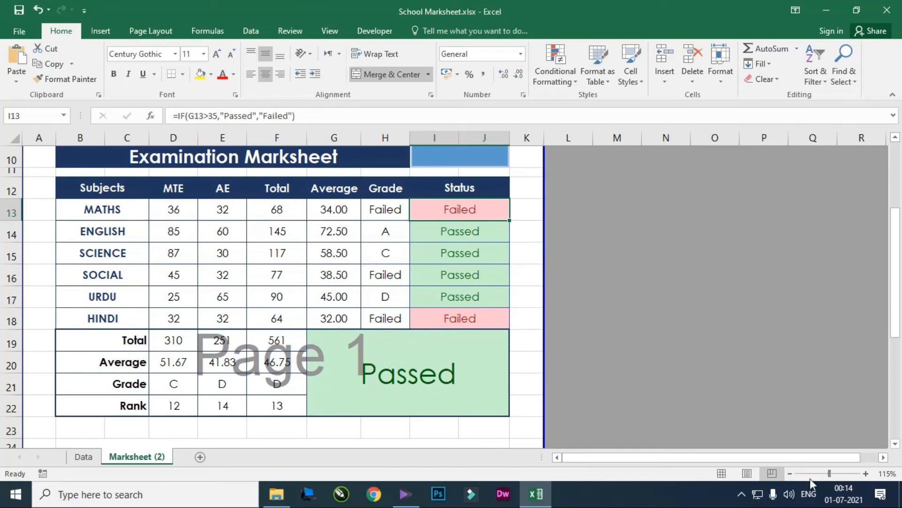
{"action": "left_click", "coordinate": [450, 376]}
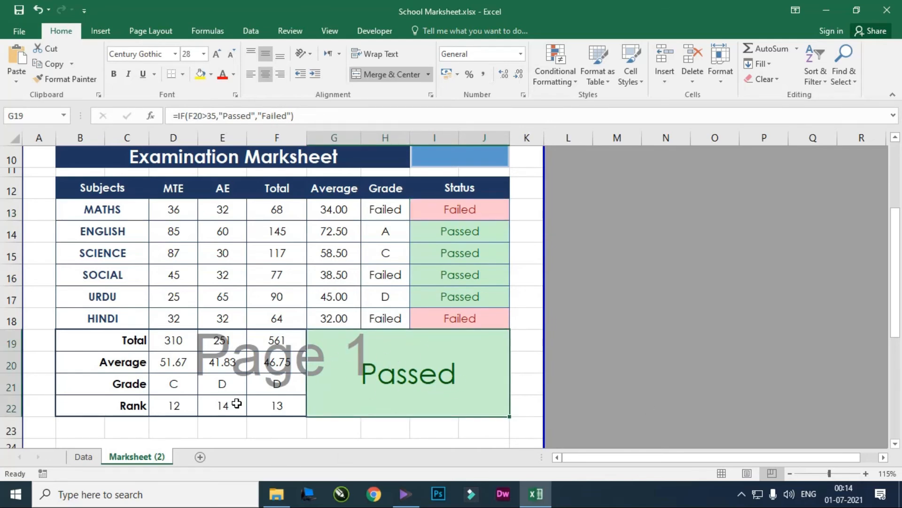
{"action": "left_click", "coordinate": [281, 403]}
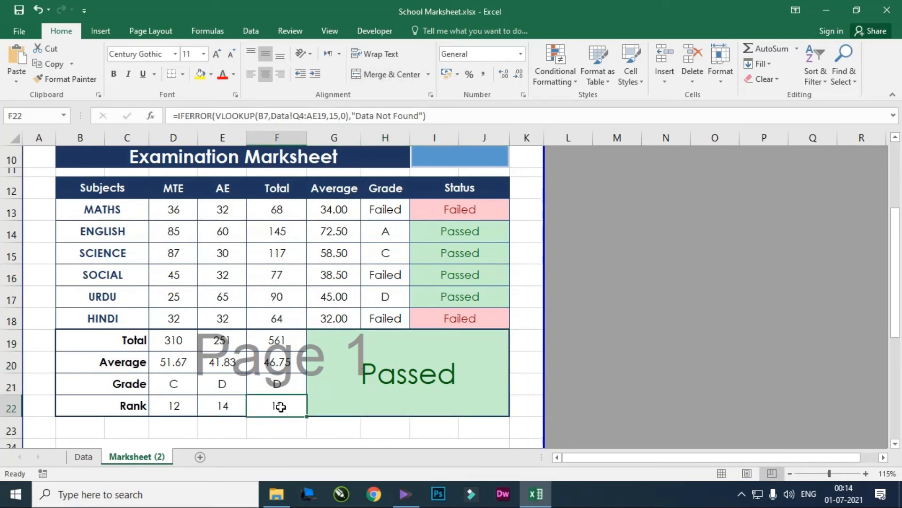
{"action": "left_click", "coordinate": [168, 409]}
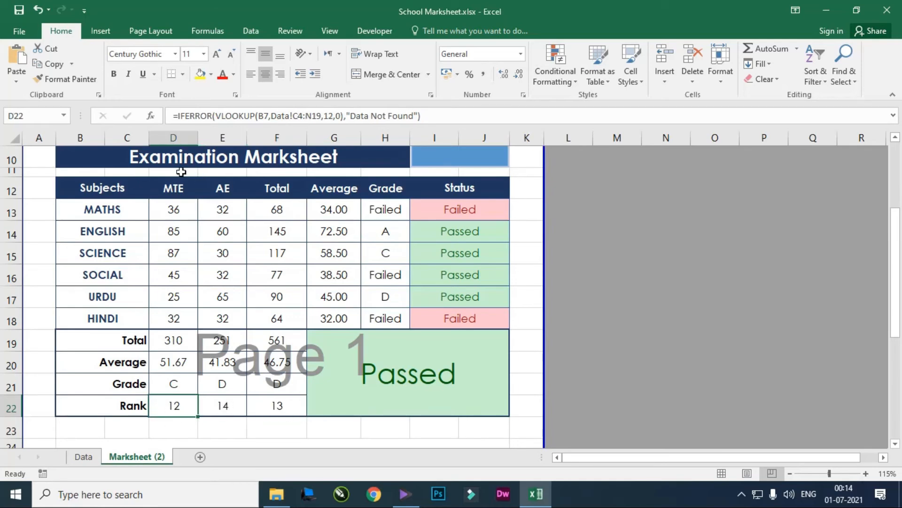
{"action": "left_click", "coordinate": [230, 411]}
- Examine the empty area below the Results in Graph heading as the place for a chart
{"action": "scroll", "coordinate": [207, 331], "scroll_direction": "down", "scroll_amount": 4}
{"action": "left_click", "coordinate": [126, 243]}
{"action": "scroll", "coordinate": [182, 296], "scroll_direction": "up", "scroll_amount": 4}
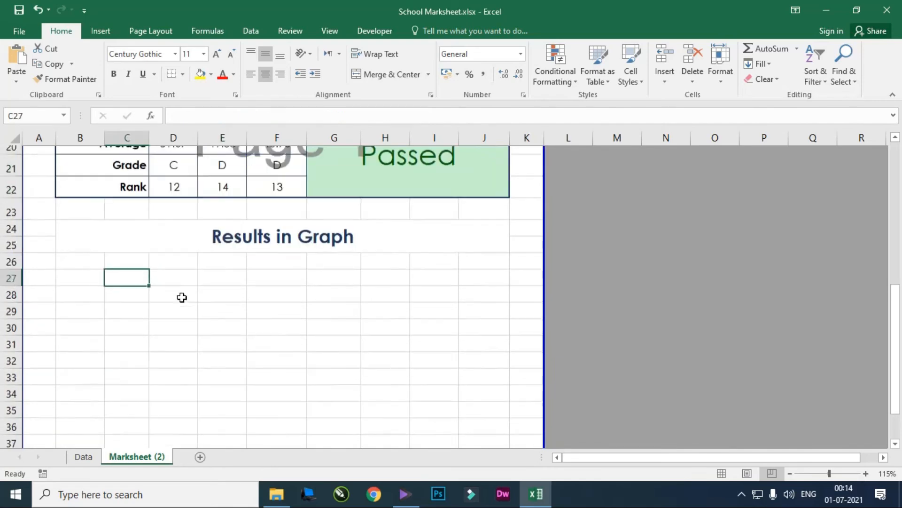
{"action": "scroll", "coordinate": [196, 381], "scroll_direction": "down", "scroll_amount": 3}
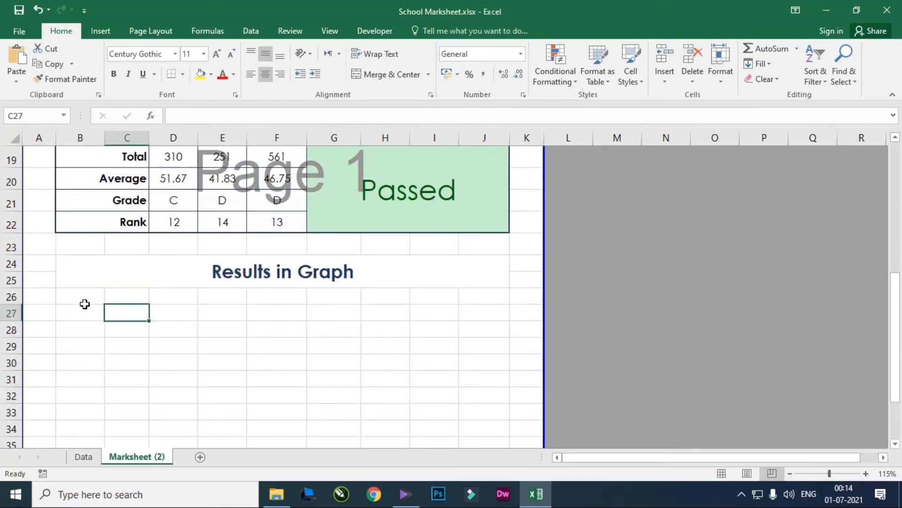
{"action": "left_click_drag", "start_coordinate": [84, 300], "coordinate": [252, 429]}
{"action": "left_click", "coordinate": [435, 375]}
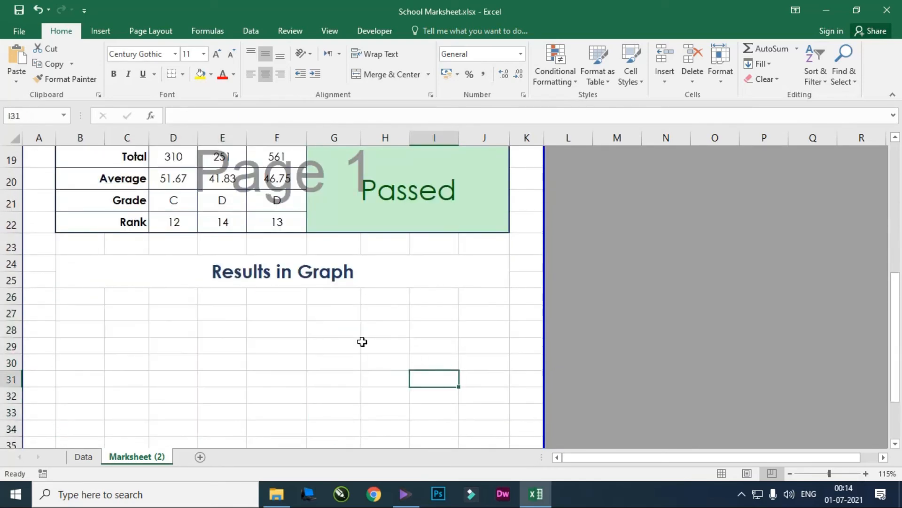
{"action": "scroll", "coordinate": [329, 335], "scroll_direction": "down", "scroll_amount": 3}
{"action": "scroll", "coordinate": [287, 329], "scroll_direction": "up", "scroll_amount": 9}
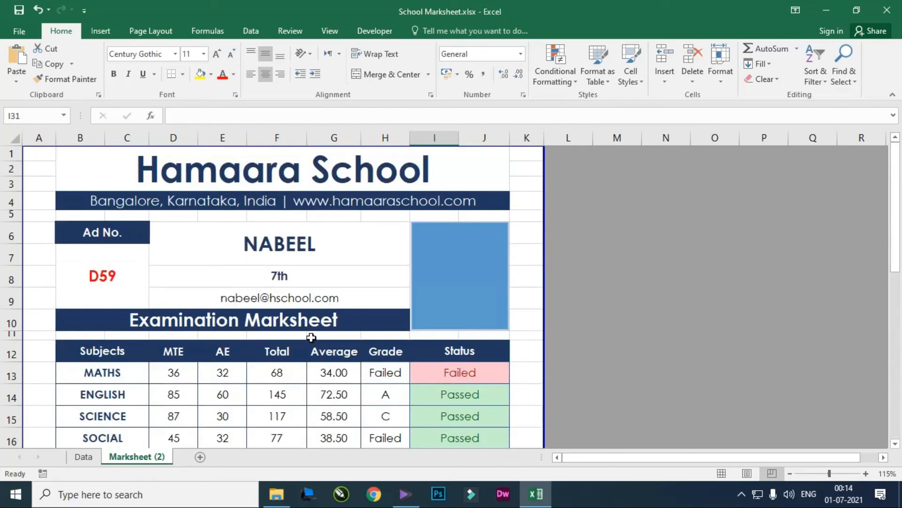
- Review the MTE and AE marks in D13:E18 and the rest of the marksheet as source data for the graph
{"action": "scroll", "coordinate": [312, 249], "scroll_direction": "down", "scroll_amount": 3}
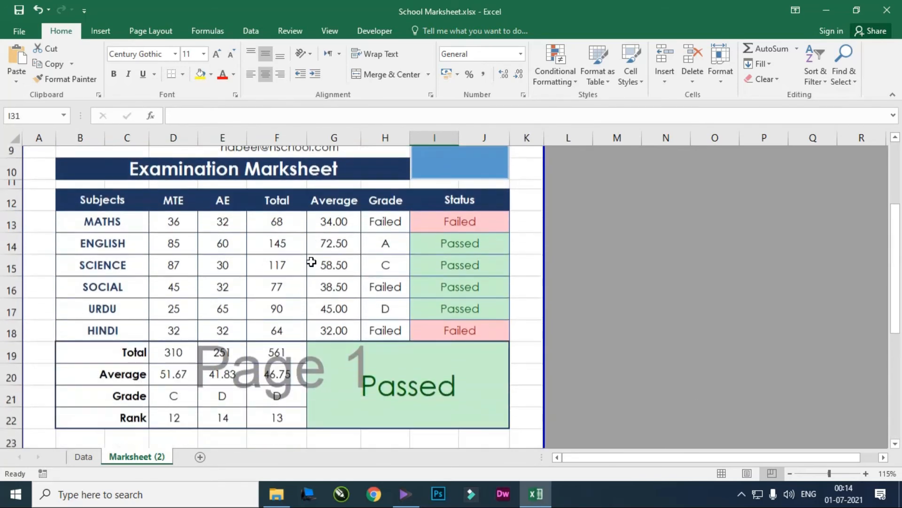
{"action": "left_click_drag", "start_coordinate": [174, 210], "coordinate": [240, 318]}
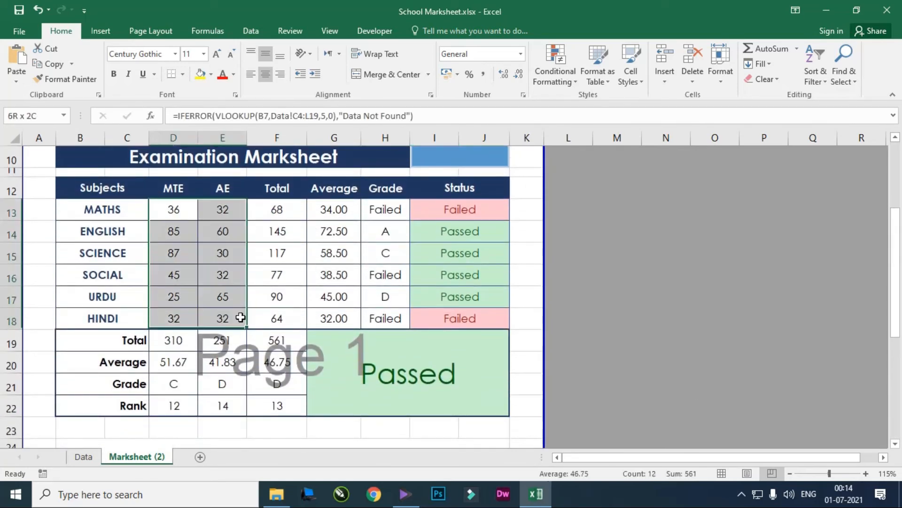
{"action": "left_click", "coordinate": [293, 311]}
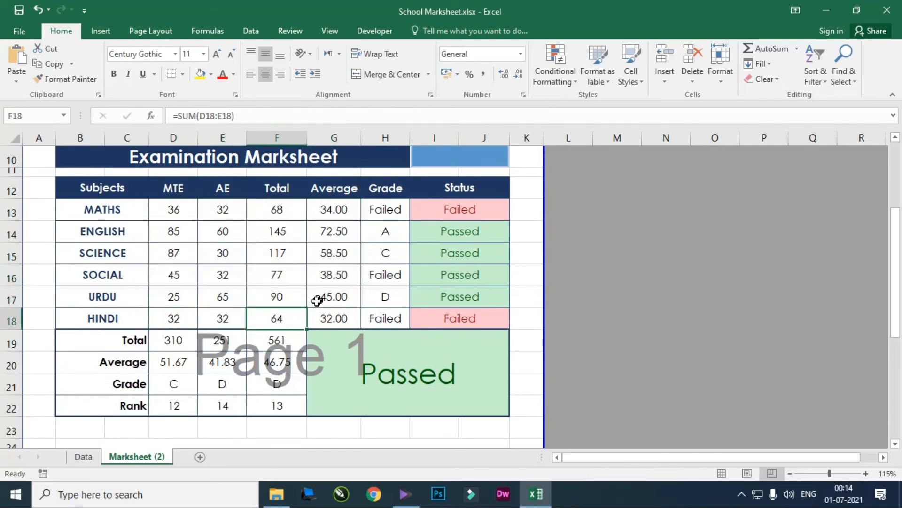
{"action": "scroll", "coordinate": [289, 297], "scroll_direction": "down", "scroll_amount": 2}
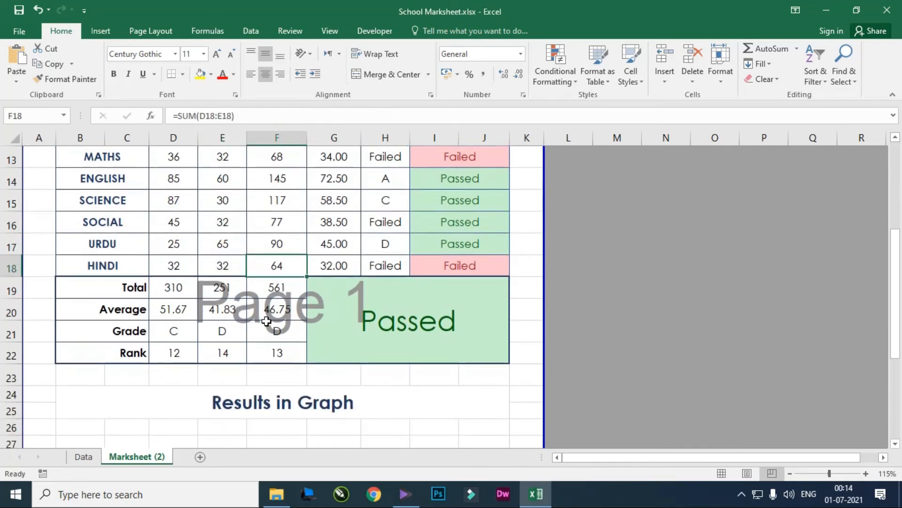
{"action": "scroll", "coordinate": [276, 338], "scroll_direction": "up", "scroll_amount": 3}
{"action": "scroll", "coordinate": [276, 337], "scroll_direction": "up", "scroll_amount": 2}
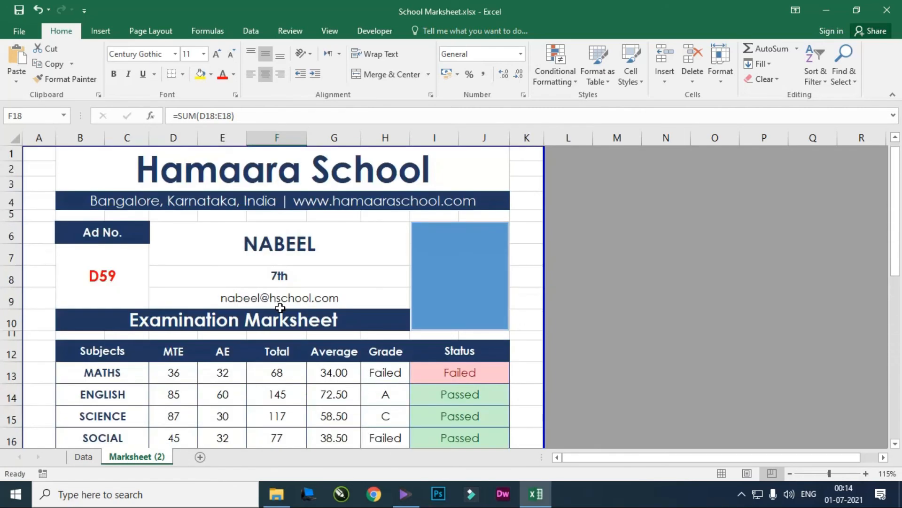
{"action": "scroll", "coordinate": [300, 310], "scroll_direction": "down", "scroll_amount": 1}
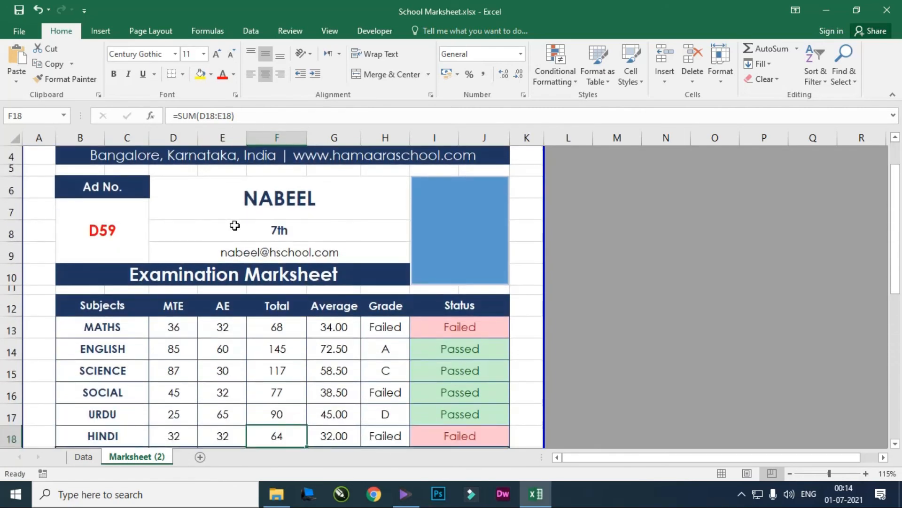
{"action": "scroll", "coordinate": [263, 294], "scroll_direction": "down", "scroll_amount": 4}
{"action": "scroll", "coordinate": [252, 298], "scroll_direction": "up", "scroll_amount": 2}
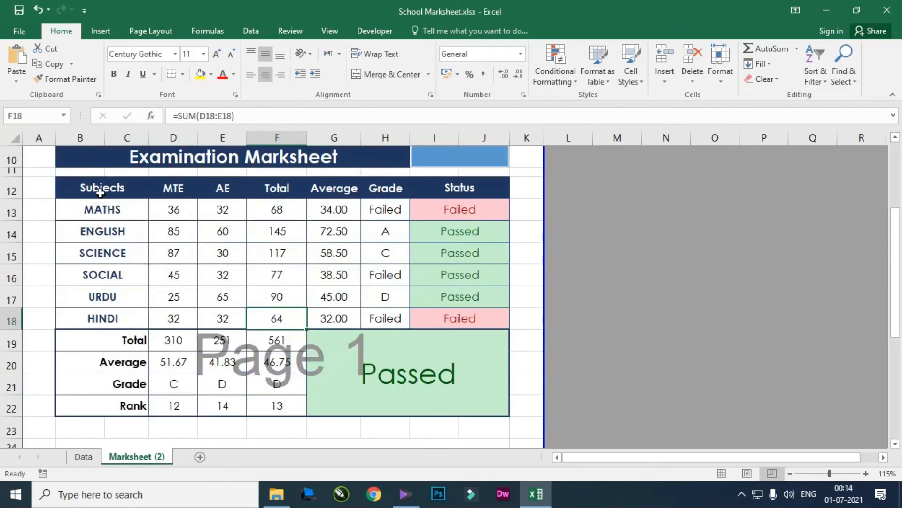
- Insert a 2-D clustered column chart from the Subjects, MTE and AE data in B12:E18
{"action": "left_click_drag", "start_coordinate": [90, 191], "coordinate": [180, 318]}
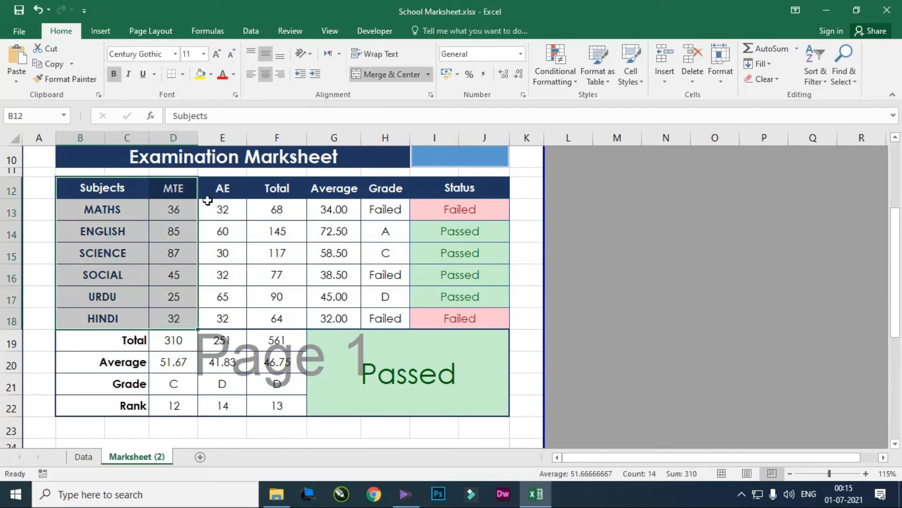
{"action": "left_click", "coordinate": [270, 210]}
{"action": "left_click_drag", "start_coordinate": [101, 188], "coordinate": [223, 317]}
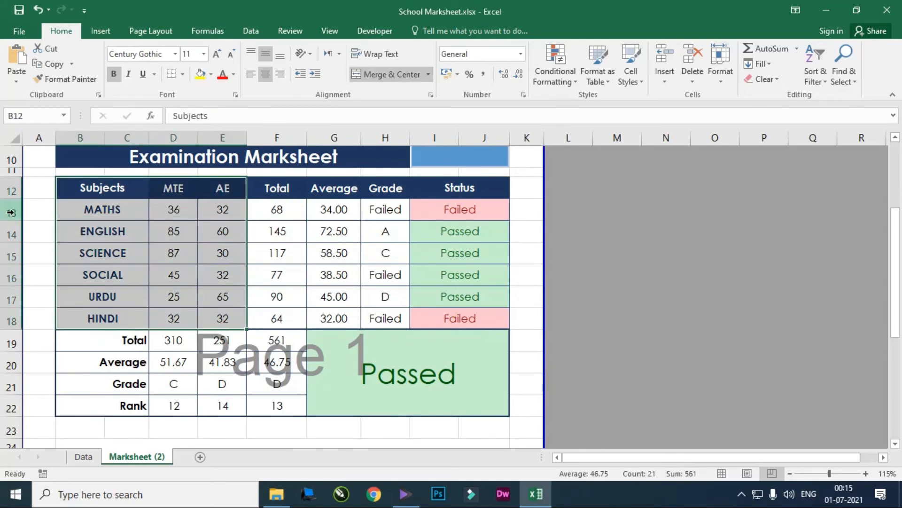
{"action": "left_click", "coordinate": [111, 29]}
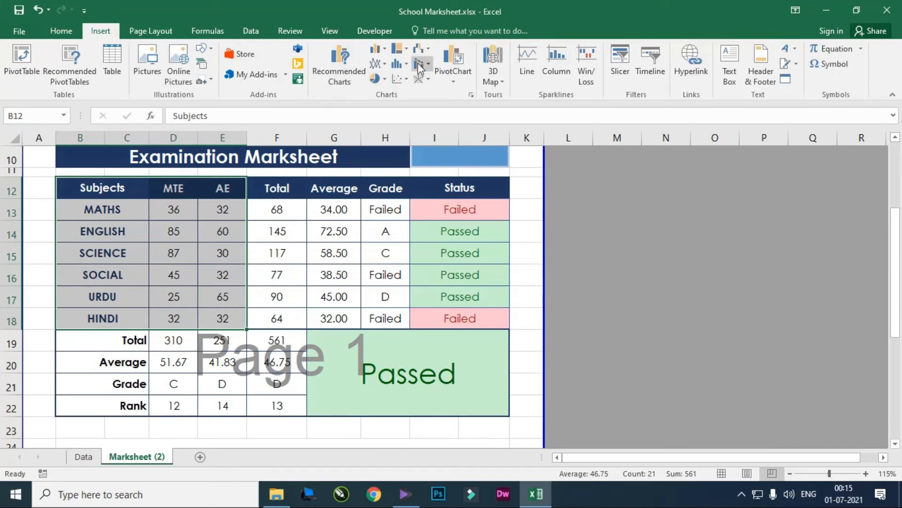
{"action": "left_click", "coordinate": [398, 47]}
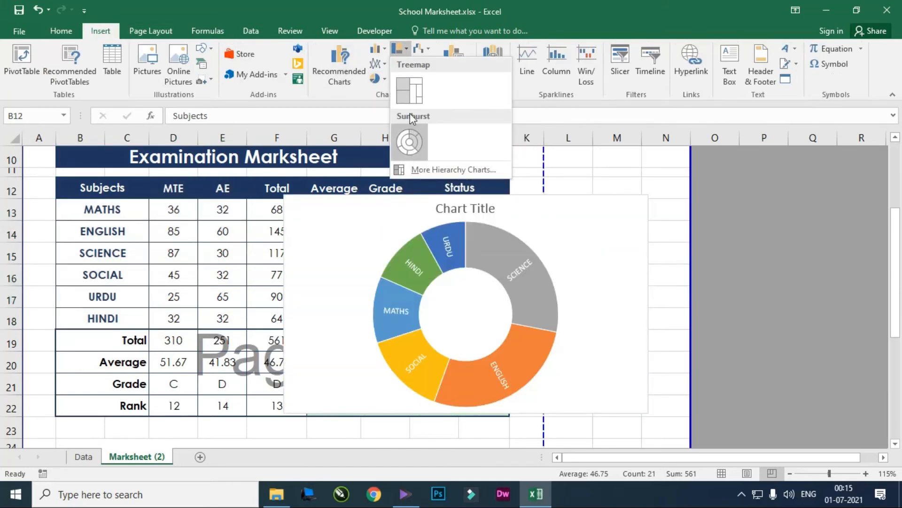
{"action": "left_click", "coordinate": [379, 50]}
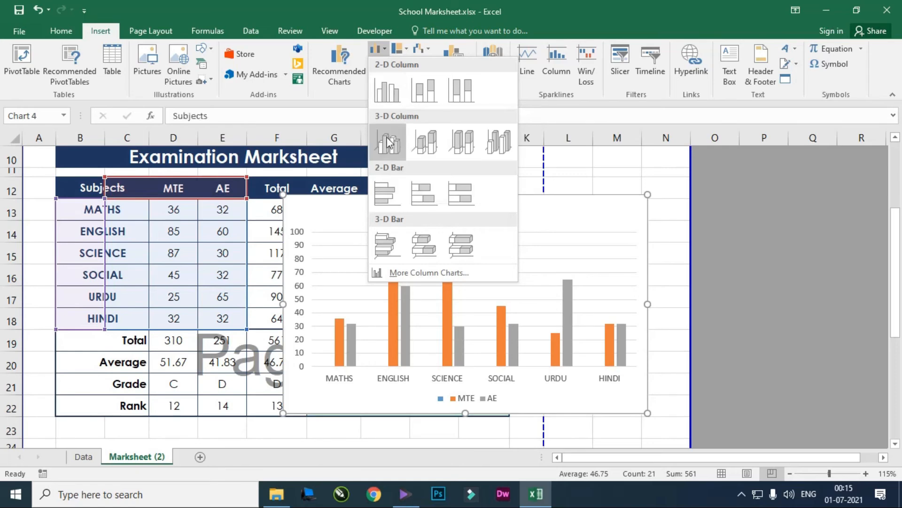
{"action": "left_click", "coordinate": [399, 96]}
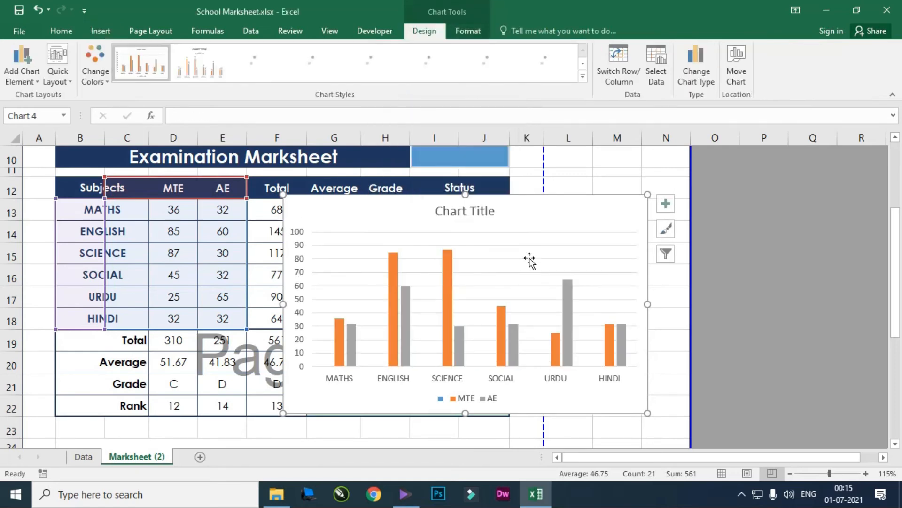
- Shrink the column chart and move it beneath the Results in Graph heading, starting at about B26
{"action": "left_click_drag", "start_coordinate": [649, 195], "coordinate": [414, 320]}
{"action": "scroll", "coordinate": [391, 286], "scroll_direction": "down", "scroll_amount": 4}
{"action": "scroll", "coordinate": [351, 247], "scroll_direction": "up", "scroll_amount": 1}
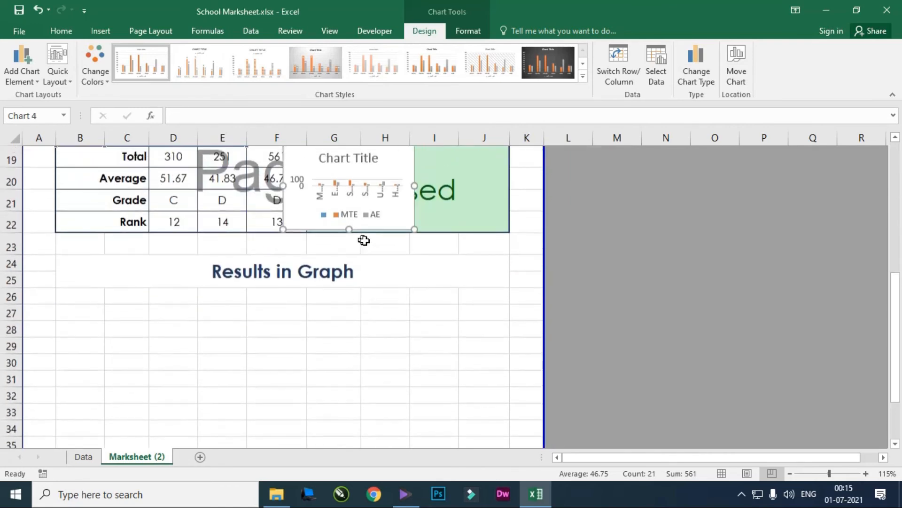
{"action": "left_click_drag", "start_coordinate": [390, 165], "coordinate": [254, 335]}
{"action": "left_click_drag", "start_coordinate": [157, 380], "coordinate": [154, 440]}
- Enlarge the chart to span about columns B to F and rows 26 to 37, flush with column B and row 26
{"action": "scroll", "coordinate": [191, 349], "scroll_direction": "down", "scroll_amount": 2}
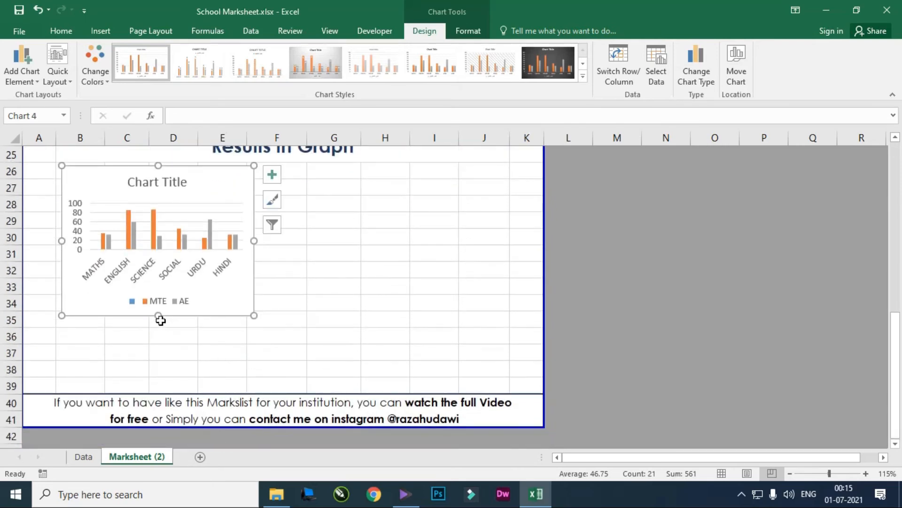
{"action": "left_click_drag", "start_coordinate": [159, 318], "coordinate": [158, 348]}
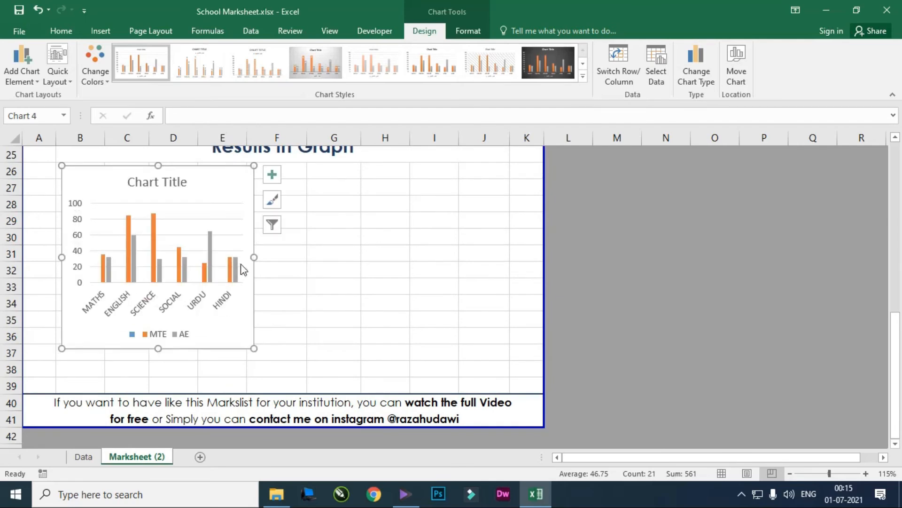
{"action": "left_click_drag", "start_coordinate": [253, 258], "coordinate": [285, 258]}
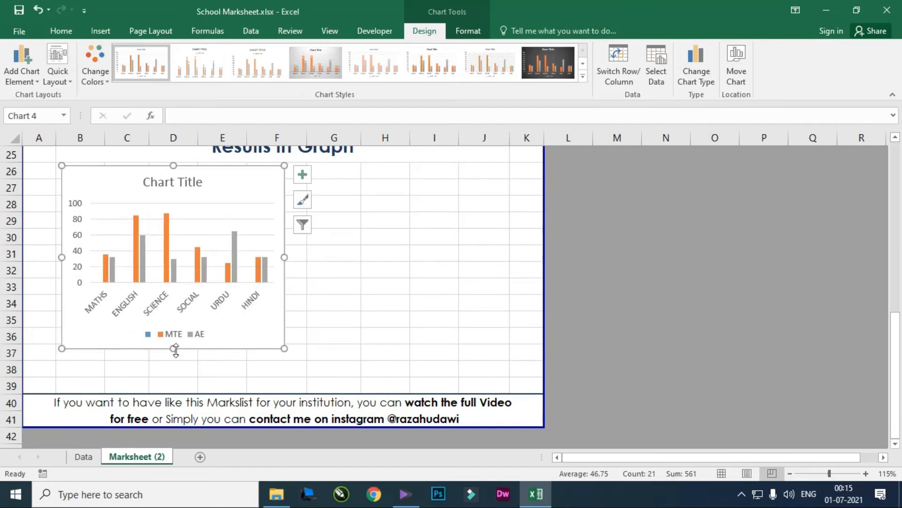
{"action": "left_click_drag", "start_coordinate": [176, 350], "coordinate": [175, 356]}
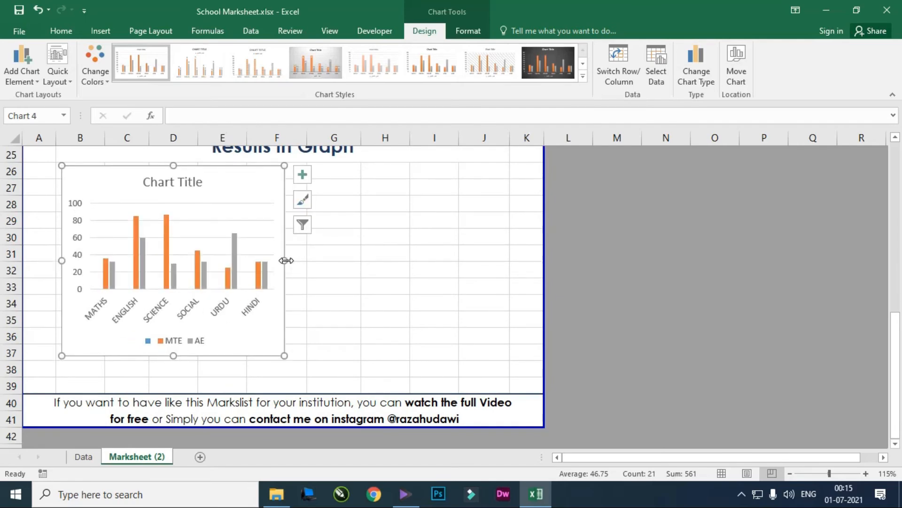
{"action": "left_click_drag", "start_coordinate": [286, 261], "coordinate": [298, 261]}
{"action": "left_click_drag", "start_coordinate": [183, 355], "coordinate": [185, 362]}
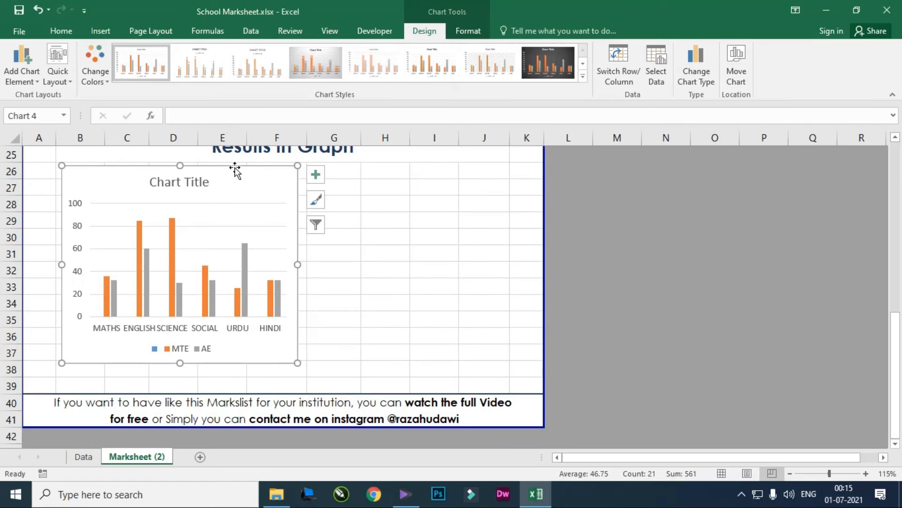
{"action": "left_click_drag", "start_coordinate": [233, 167], "coordinate": [230, 165]}
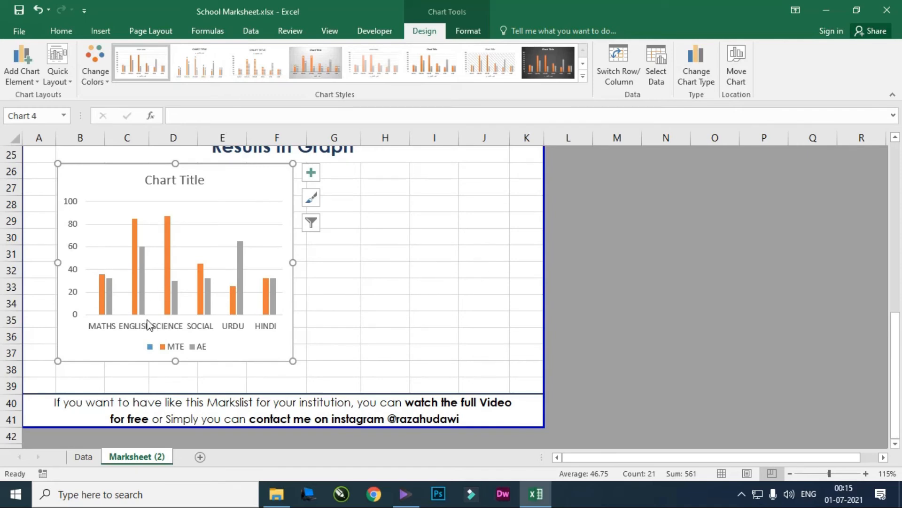
- Replace the chart's placeholder title with "Subject Wise Graph"
{"action": "left_click", "coordinate": [186, 181]}
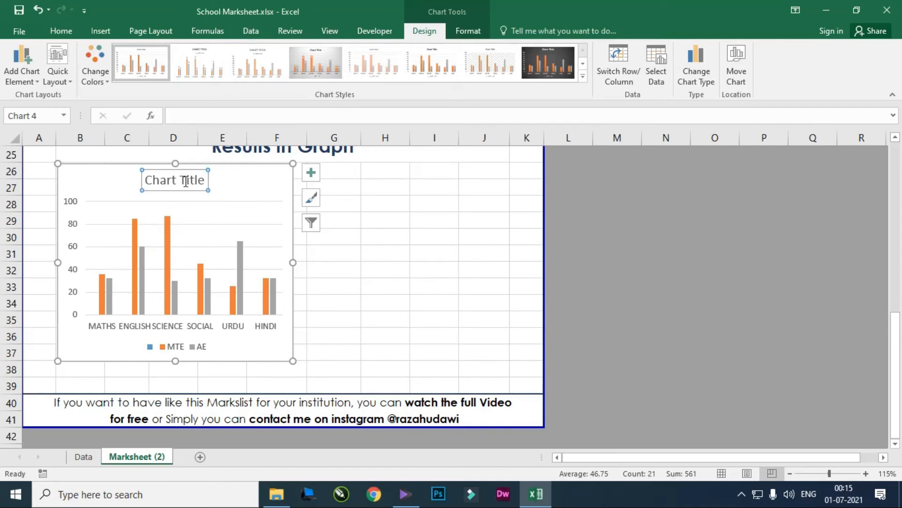
{"action": "triple_click", "coordinate": [186, 181]}
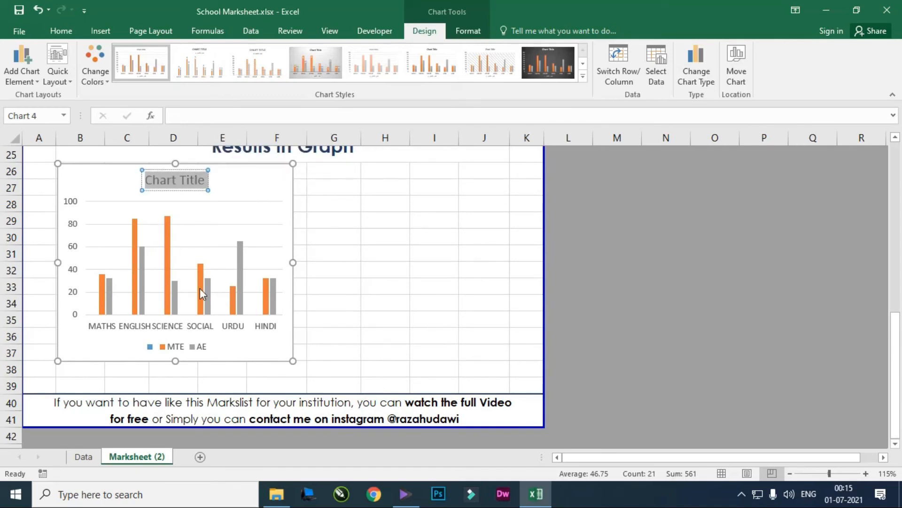
{"action": "mouse_move", "coordinate": [199, 288]}
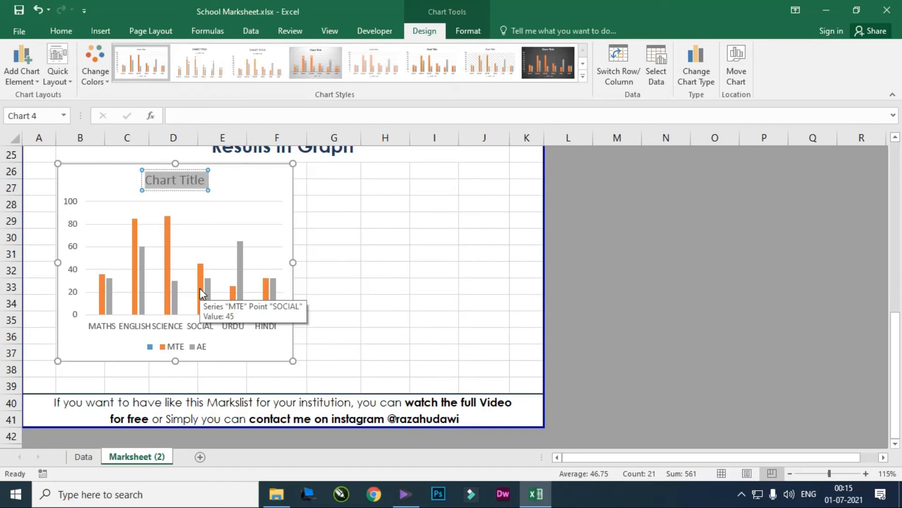
{"action": "type", "text": "Subjec"}
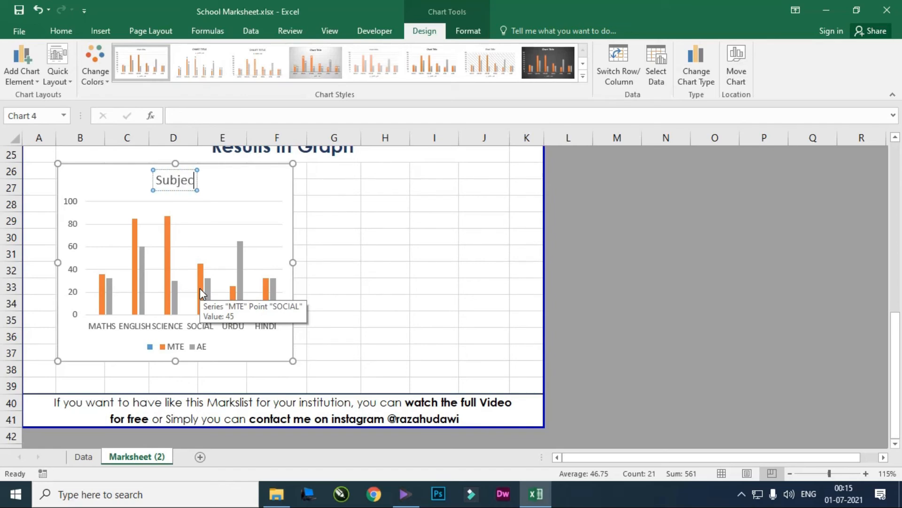
{"action": "type", "text": "t Wi"}
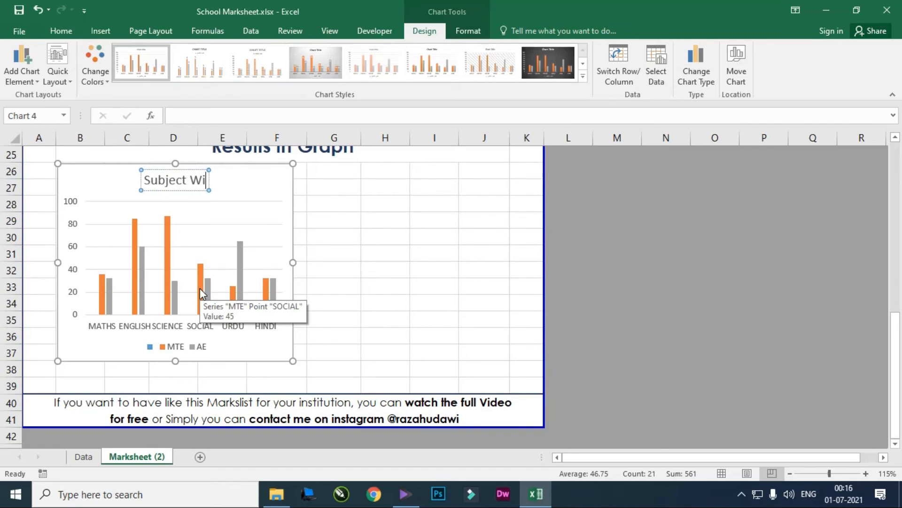
{"action": "type", "text": "se"}
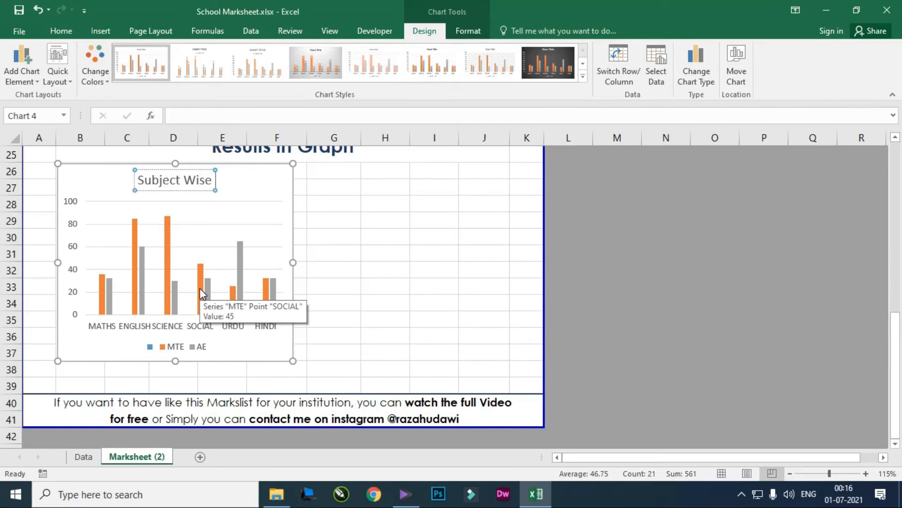
{"action": "type", "text": " Graph"}
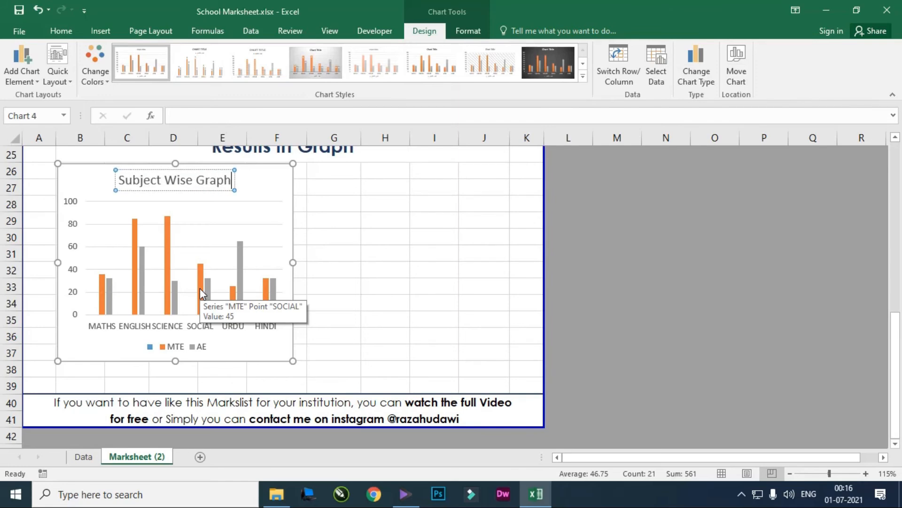
{"action": "key", "text": "Return"}
{"action": "key", "text": "BackSpace"}
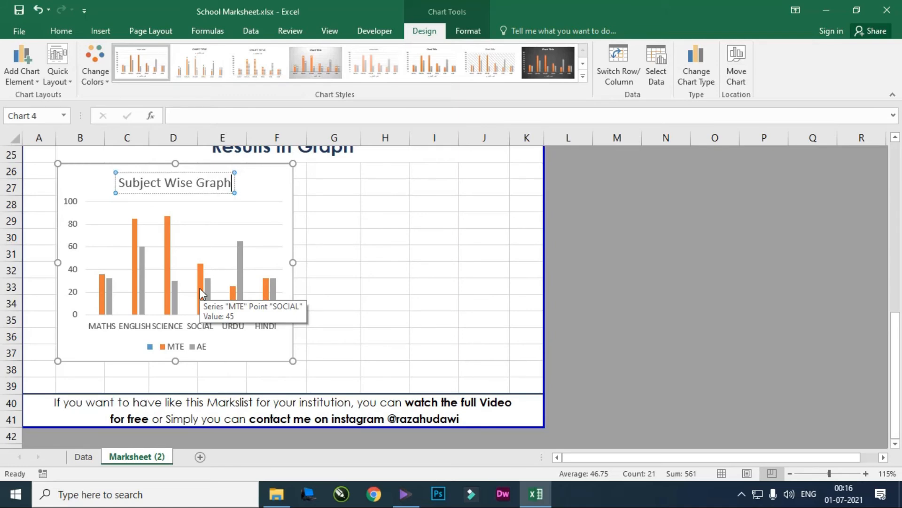
{"action": "left_click", "coordinate": [366, 252]}
- Apply the blue monochromatic palette Color 9 to the Subject Wise Graph chart
{"action": "left_click", "coordinate": [274, 204]}
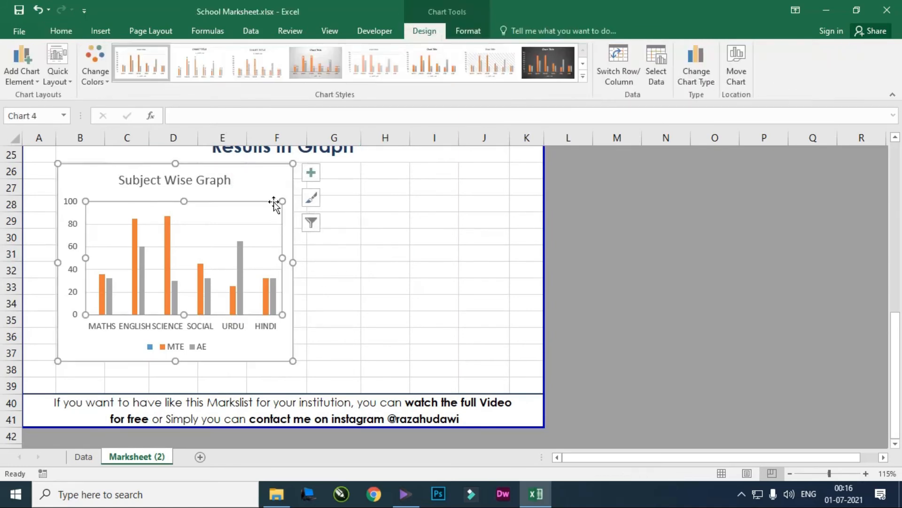
{"action": "left_click", "coordinate": [311, 198]}
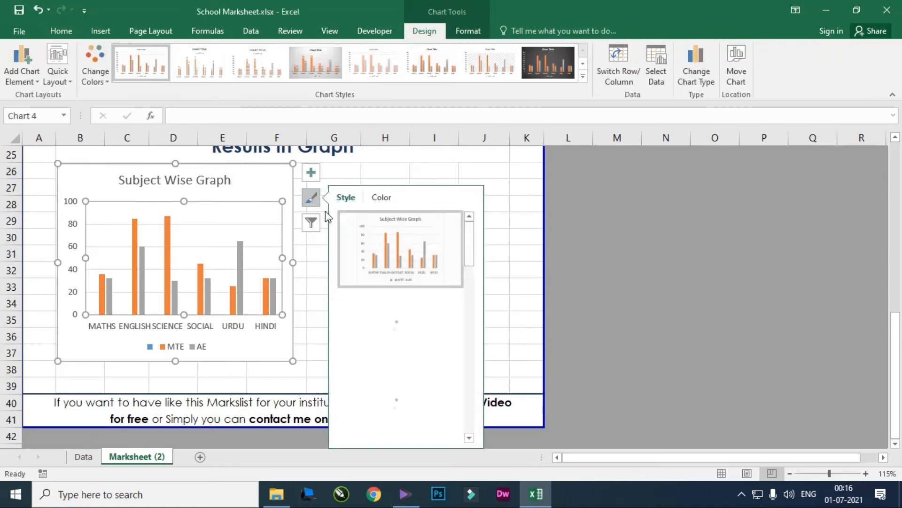
{"action": "left_click", "coordinate": [381, 197]}
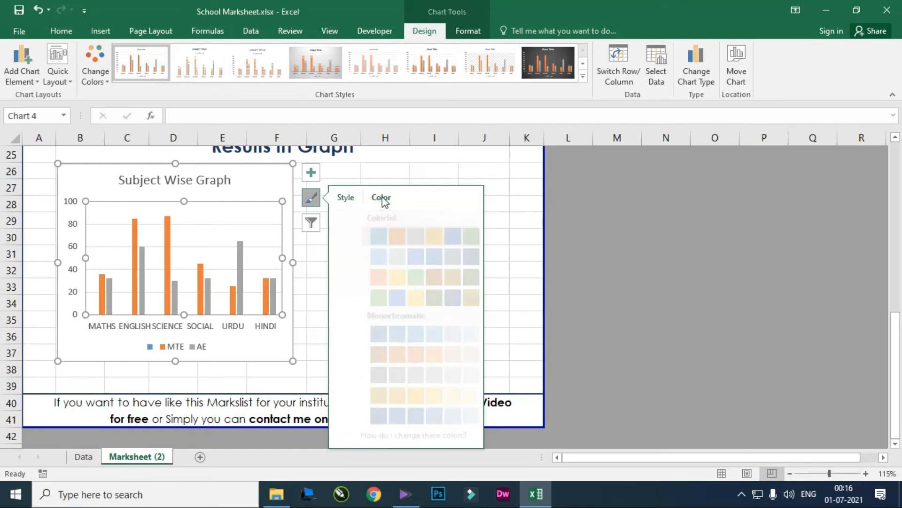
{"action": "scroll", "coordinate": [404, 355], "scroll_direction": "down", "scroll_amount": 1}
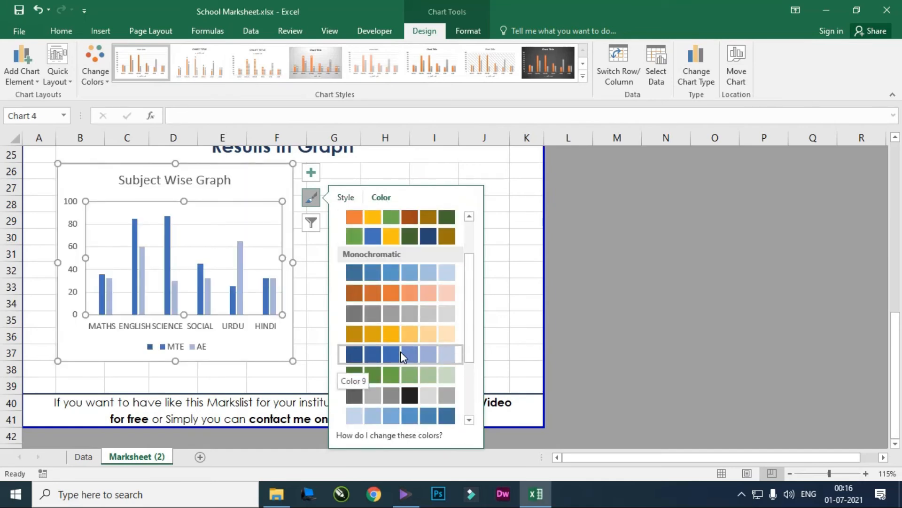
{"action": "left_click", "coordinate": [400, 351]}
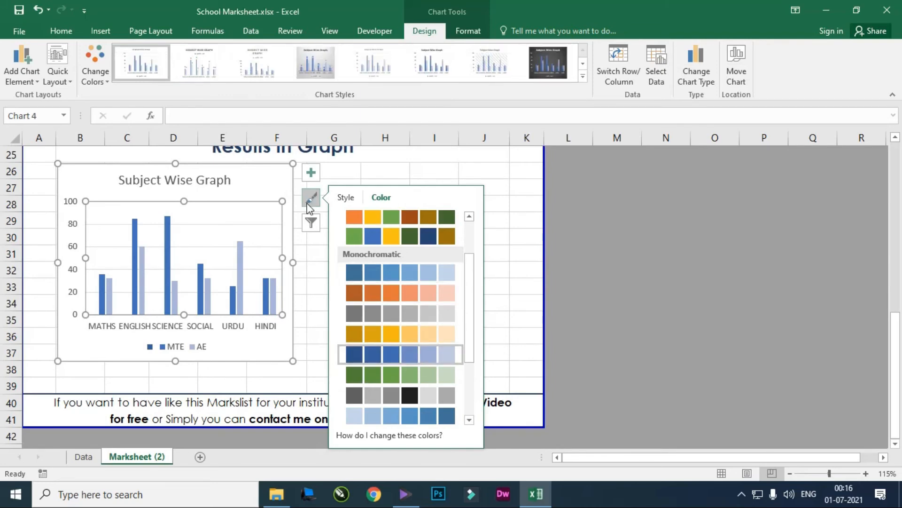
{"action": "left_click", "coordinate": [283, 182]}
{"action": "left_click", "coordinate": [451, 172]}
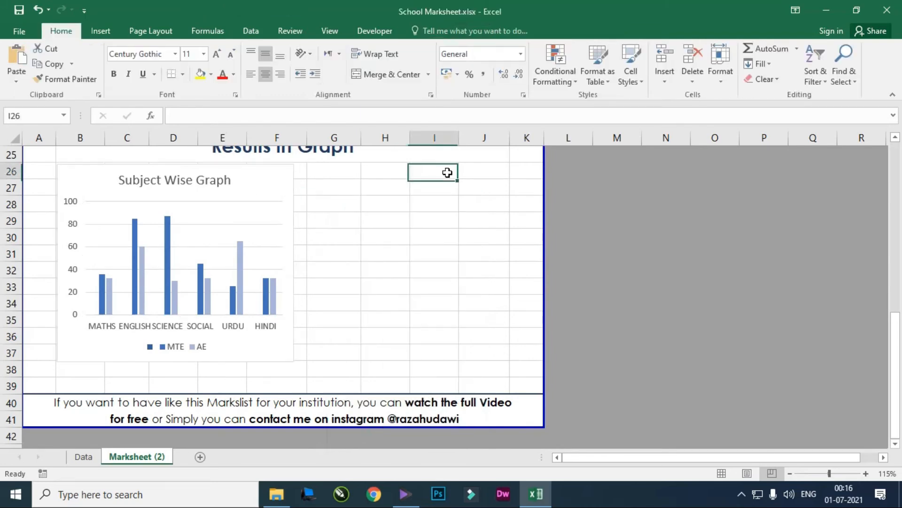
- Format the chart title in bold Century Gothic
{"action": "left_click", "coordinate": [207, 178]}
{"action": "double_click", "coordinate": [207, 179]}
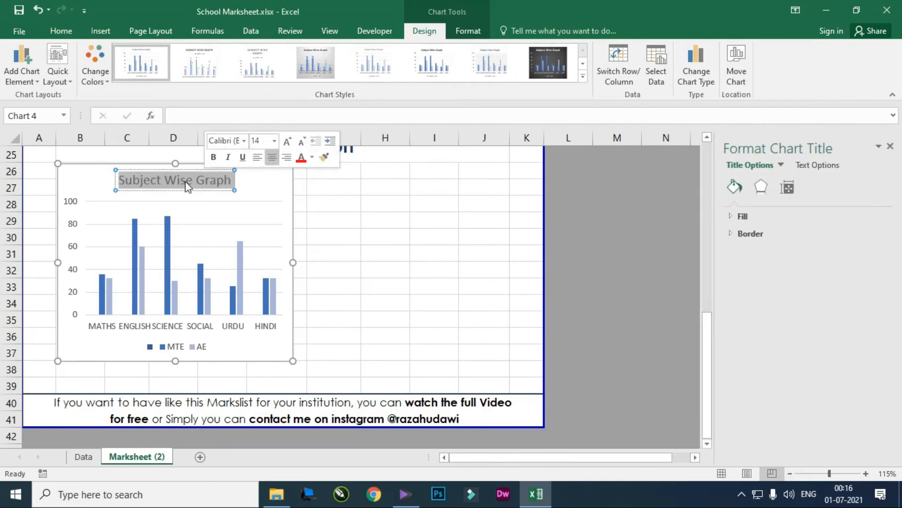
{"action": "left_click", "coordinate": [61, 31]}
{"action": "left_click", "coordinate": [155, 54]}
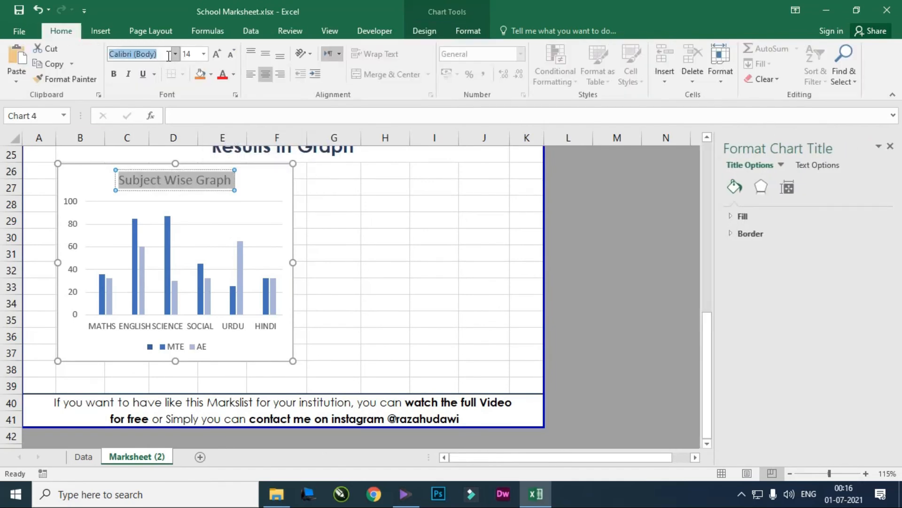
{"action": "type", "text": "Century Gothic"}
{"action": "key", "text": "Return"}
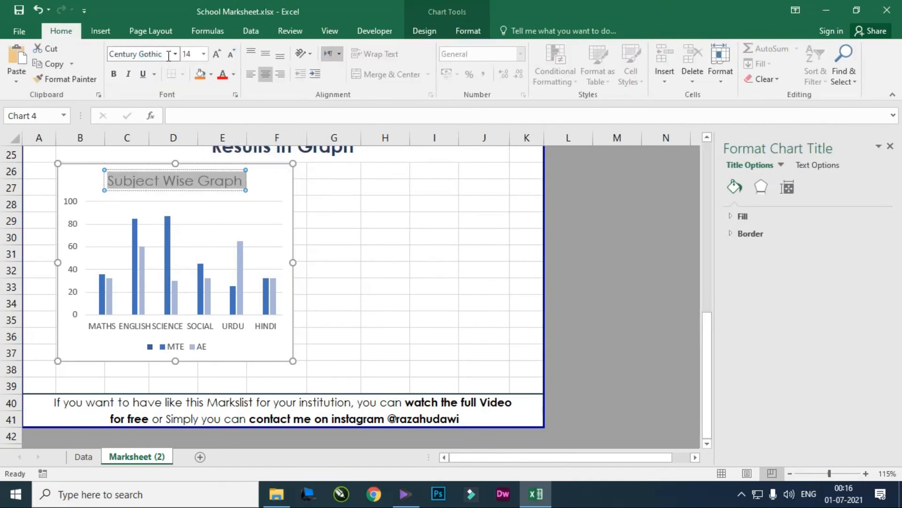
{"action": "left_click", "coordinate": [113, 74]}
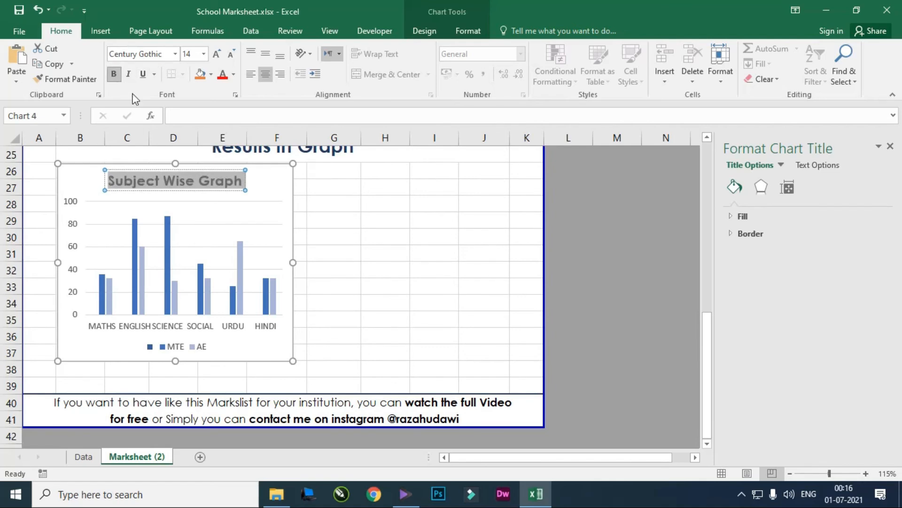
{"action": "left_click", "coordinate": [393, 221]}
- Insert a treemap chart from the subjects, MTE and AE marks in B12:E18
{"action": "scroll", "coordinate": [332, 284], "scroll_direction": "up", "scroll_amount": 1}
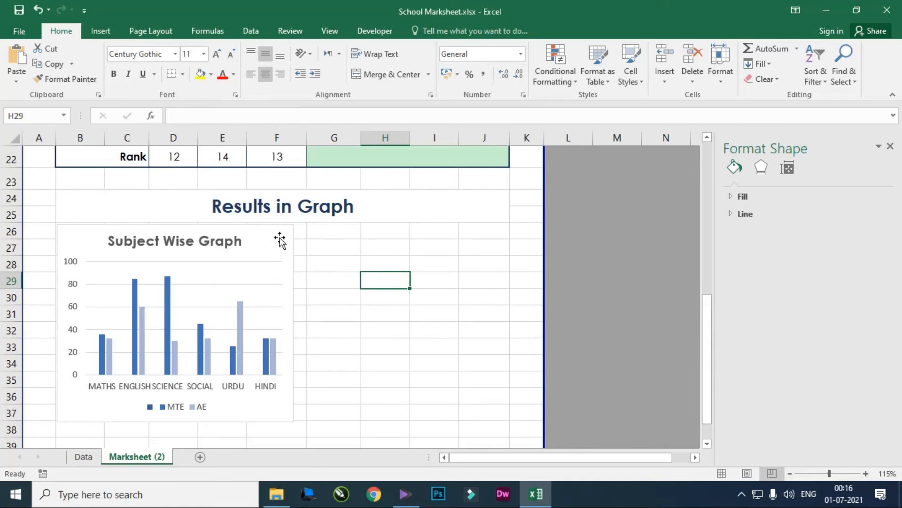
{"action": "scroll", "coordinate": [303, 255], "scroll_direction": "up", "scroll_amount": 5}
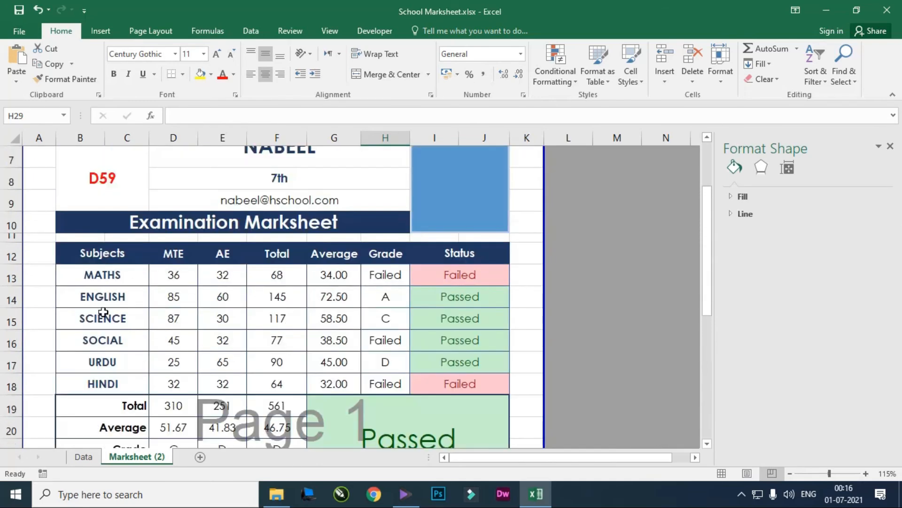
{"action": "left_click_drag", "start_coordinate": [99, 247], "coordinate": [221, 379]}
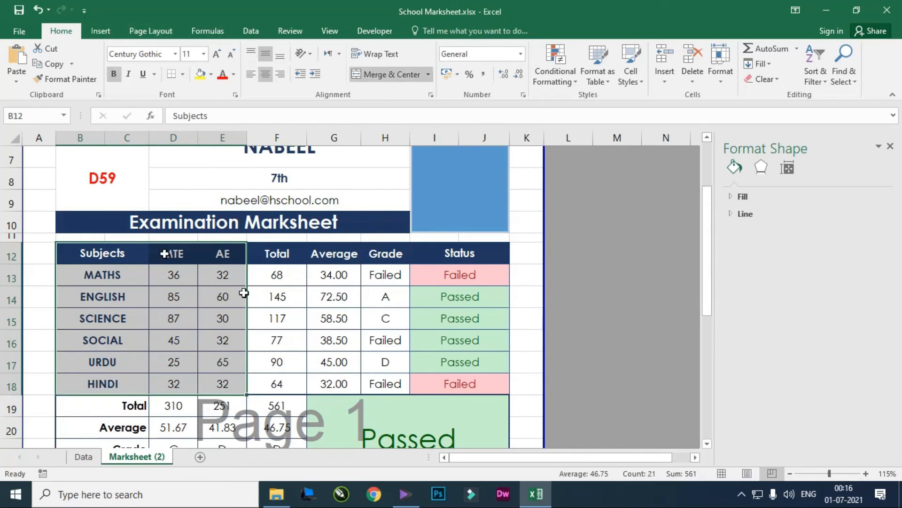
{"action": "left_click", "coordinate": [104, 32]}
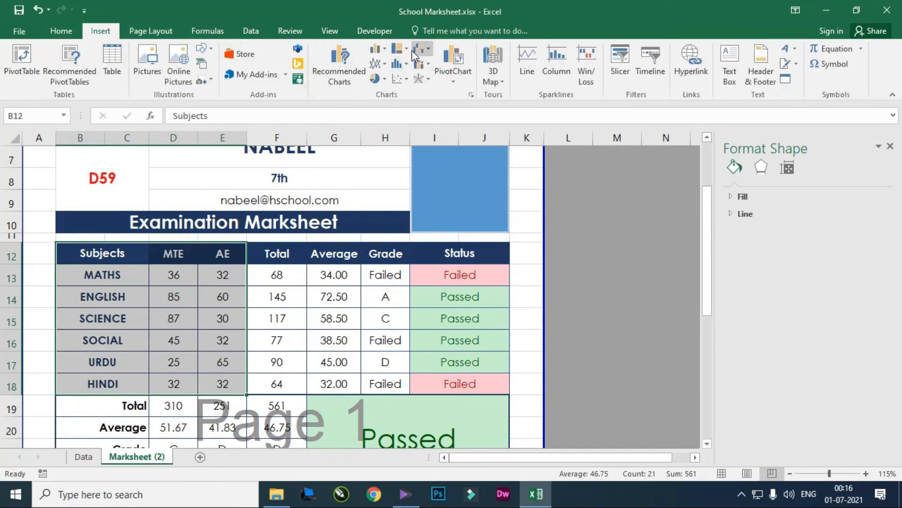
{"action": "left_click", "coordinate": [409, 52]}
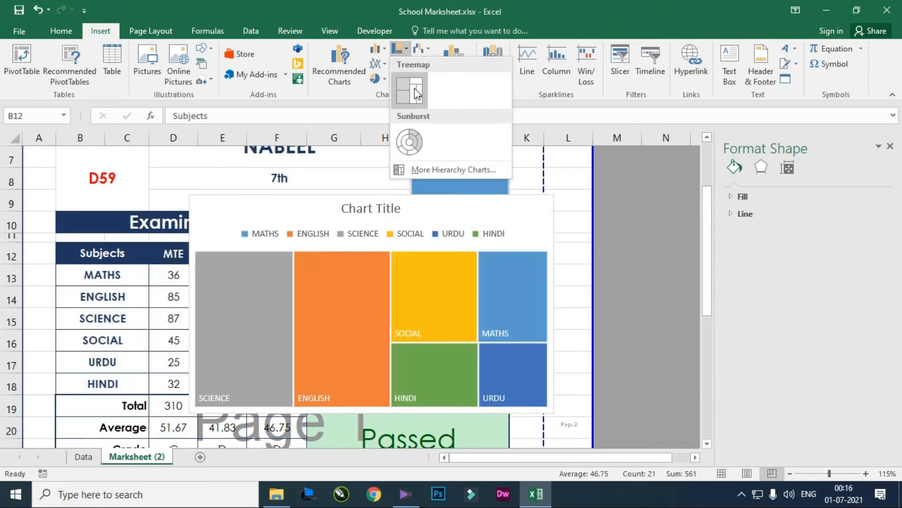
{"action": "left_click", "coordinate": [416, 94]}
{"action": "scroll", "coordinate": [368, 239], "scroll_direction": "down", "scroll_amount": 2}
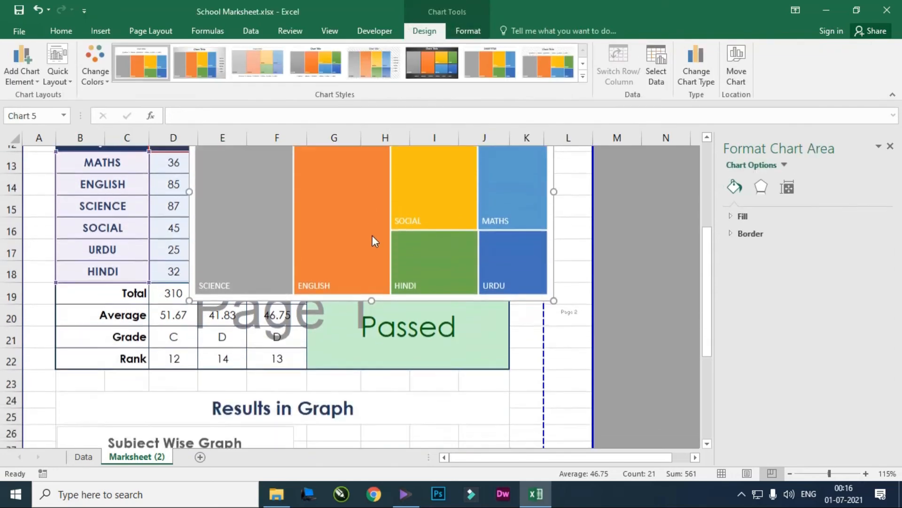
{"action": "scroll", "coordinate": [461, 256], "scroll_direction": "up", "scroll_amount": 2}
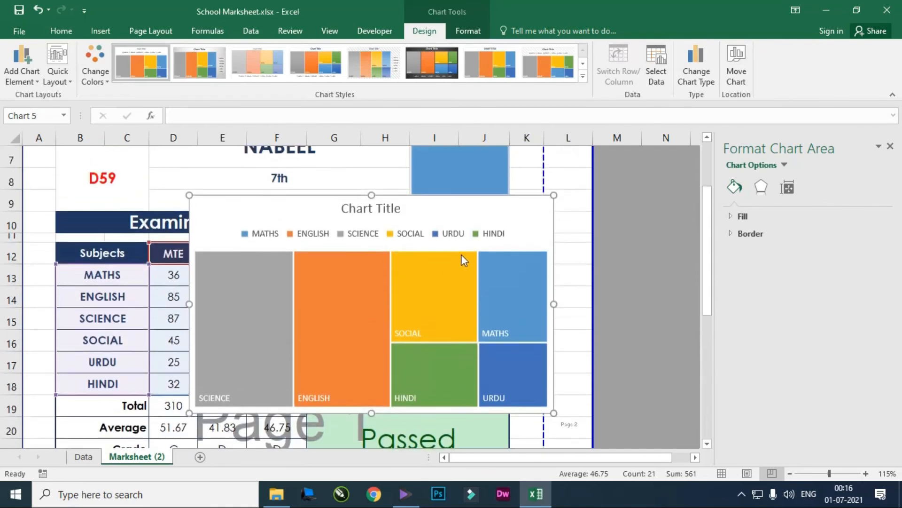
- Resize the treemap and place it beside the Subject Wise Graph, covering about columns G to J and rows 26 to 37
{"action": "left_click", "coordinate": [559, 195]}
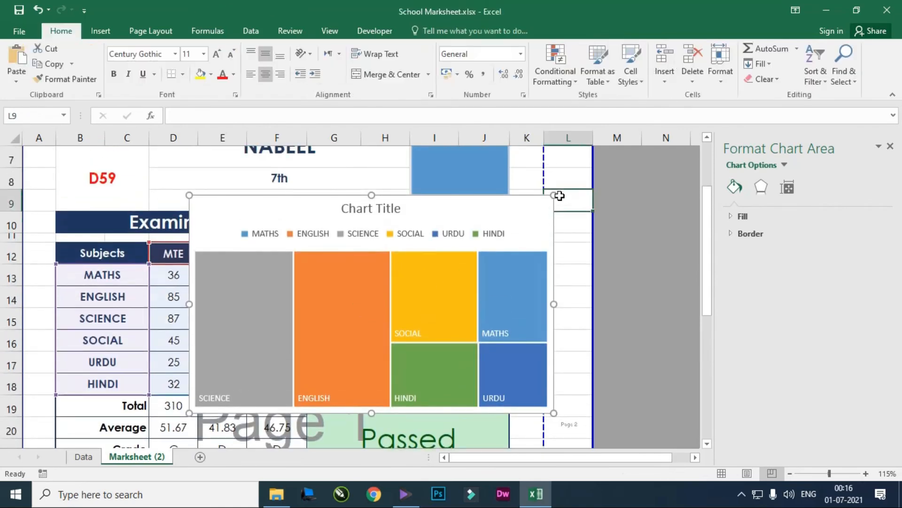
{"action": "left_click", "coordinate": [541, 210]}
{"action": "left_click_drag", "start_coordinate": [553, 193], "coordinate": [390, 299]}
{"action": "scroll", "coordinate": [376, 282], "scroll_direction": "down", "scroll_amount": 3}
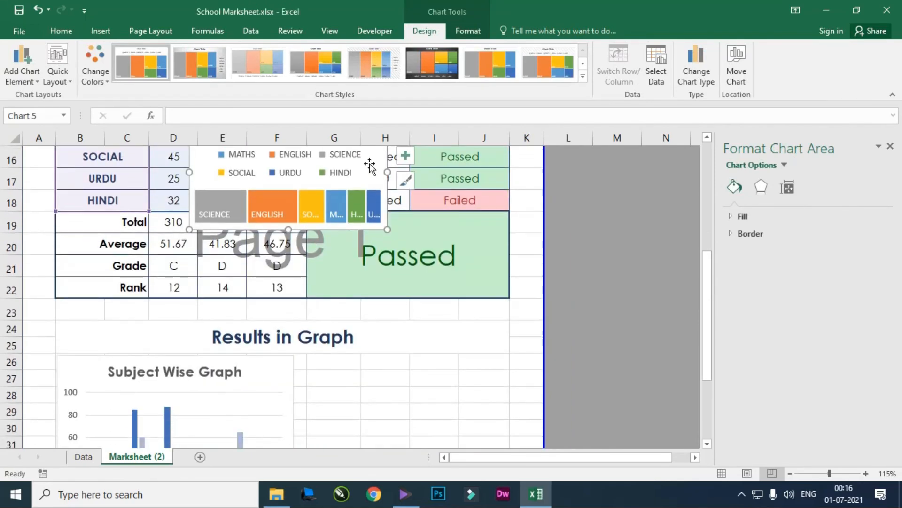
{"action": "left_click_drag", "start_coordinate": [369, 164], "coordinate": [447, 354]}
{"action": "scroll", "coordinate": [415, 309], "scroll_direction": "down", "scroll_amount": 3}
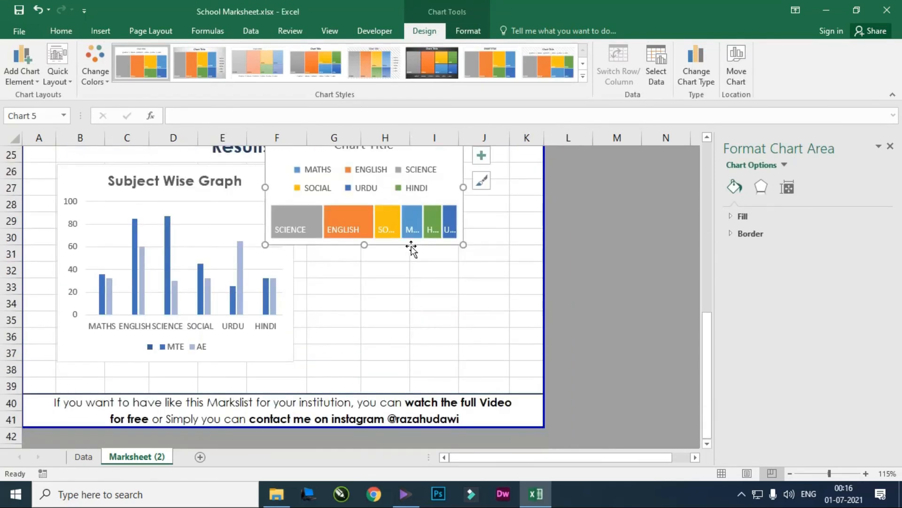
{"action": "scroll", "coordinate": [411, 249], "scroll_direction": "up", "scroll_amount": 1}
{"action": "mouse_move", "coordinate": [437, 227]}
{"action": "left_mouse_down"}
{"action": "mouse_move", "coordinate": [462, 250]}
{"action": "mouse_move", "coordinate": [466, 333]}
{"action": "mouse_move", "coordinate": [525, 227]}
{"action": "left_mouse_up"}
- Narrow the Subject Wise Graph slightly to clear the treemap and extend its lower edge to row 38
{"action": "left_click", "coordinate": [280, 253]}
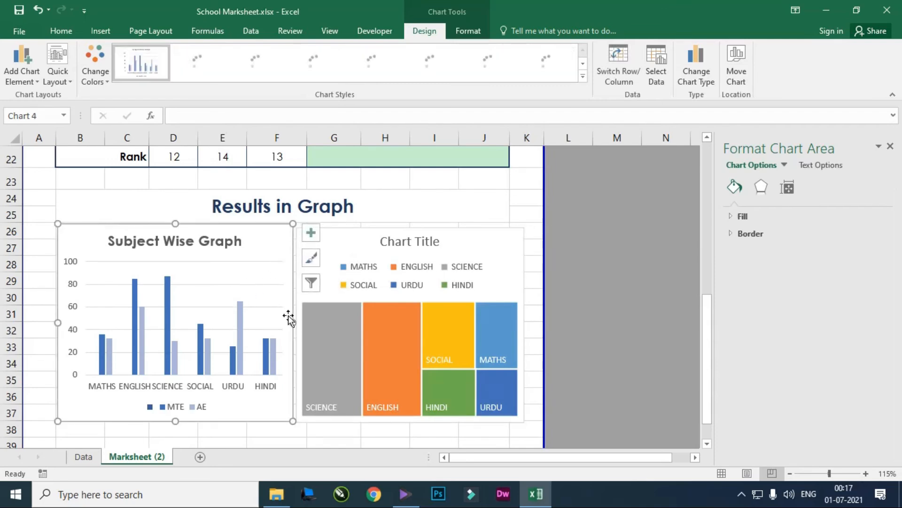
{"action": "left_click_drag", "start_coordinate": [293, 323], "coordinate": [285, 324]}
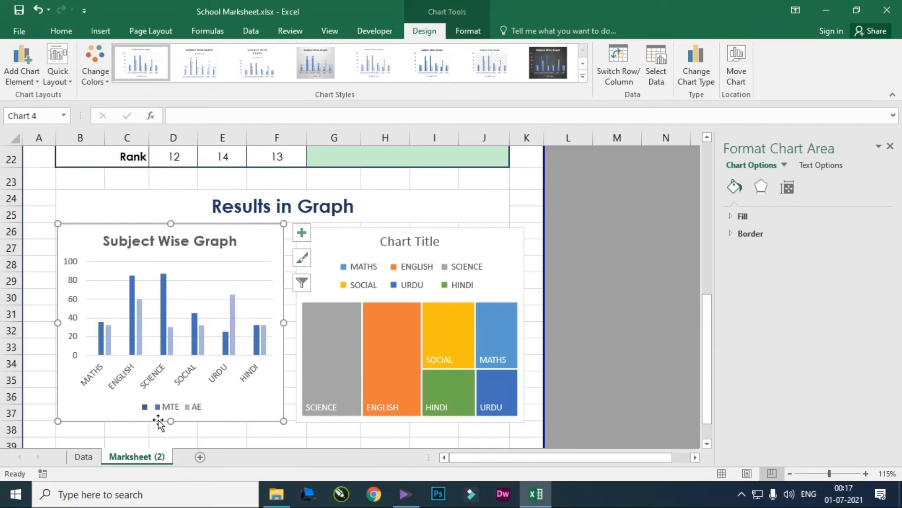
{"action": "scroll", "coordinate": [169, 365], "scroll_direction": "down", "scroll_amount": 1}
{"action": "left_click_drag", "start_coordinate": [171, 362], "coordinate": [176, 376]}
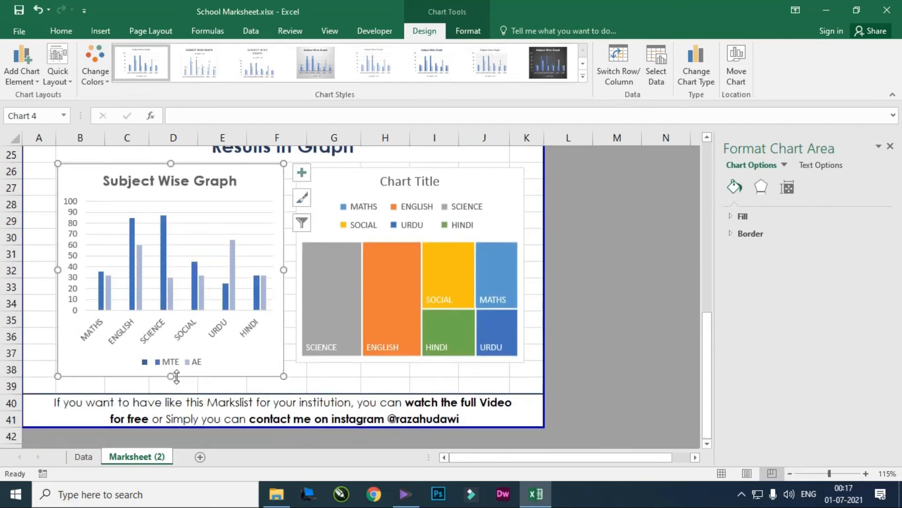
- Align the treemap's upper edge with the Subject Wise Graph and extend its lower edge to row 38
{"action": "left_click", "coordinate": [509, 185]}
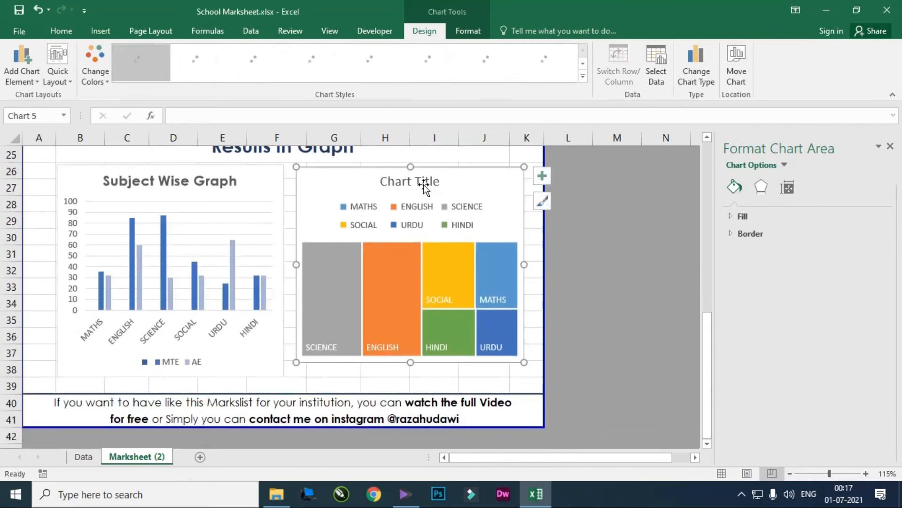
{"action": "left_click_drag", "start_coordinate": [454, 170], "coordinate": [450, 167]}
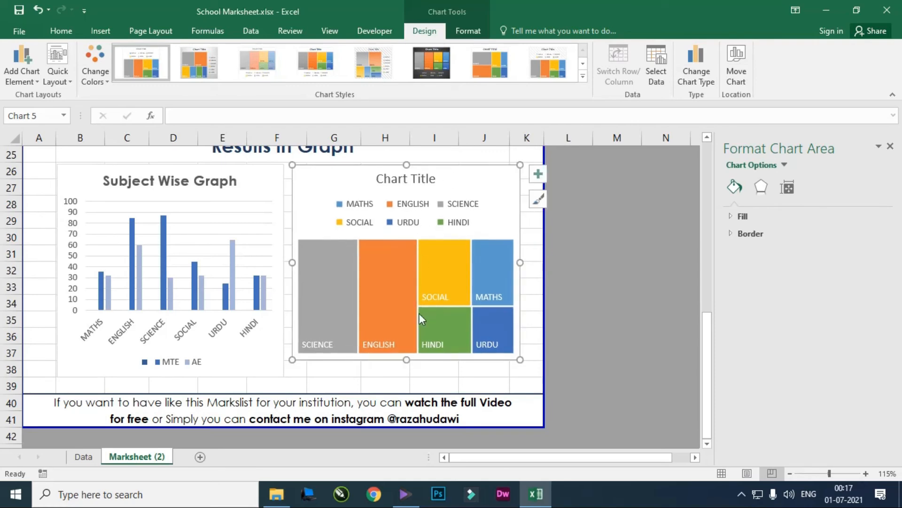
{"action": "left_click_drag", "start_coordinate": [408, 359], "coordinate": [407, 376]}
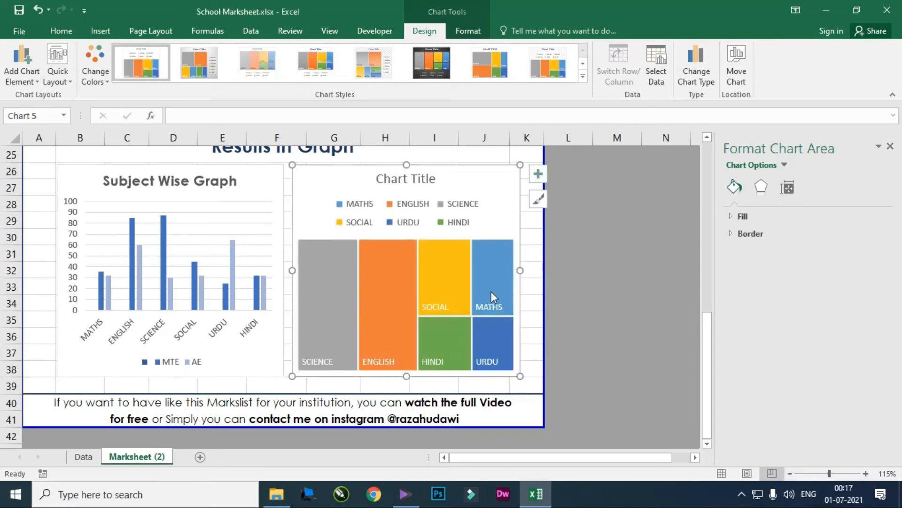
{"action": "mouse_move", "coordinate": [499, 289]}
{"action": "left_click_drag", "start_coordinate": [406, 164], "coordinate": [407, 164]}
- Apply the first blue monochromatic palette to the treemap
{"action": "left_click", "coordinate": [539, 199]}
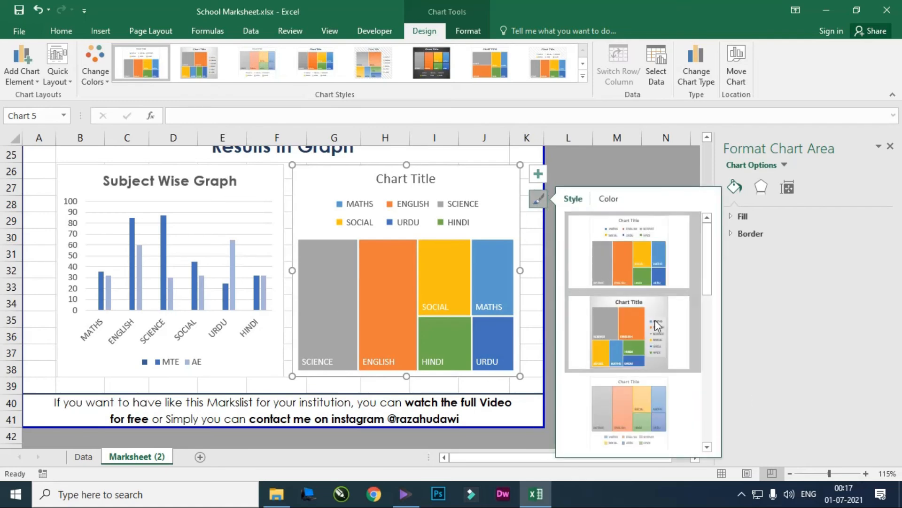
{"action": "left_click", "coordinate": [609, 198]}
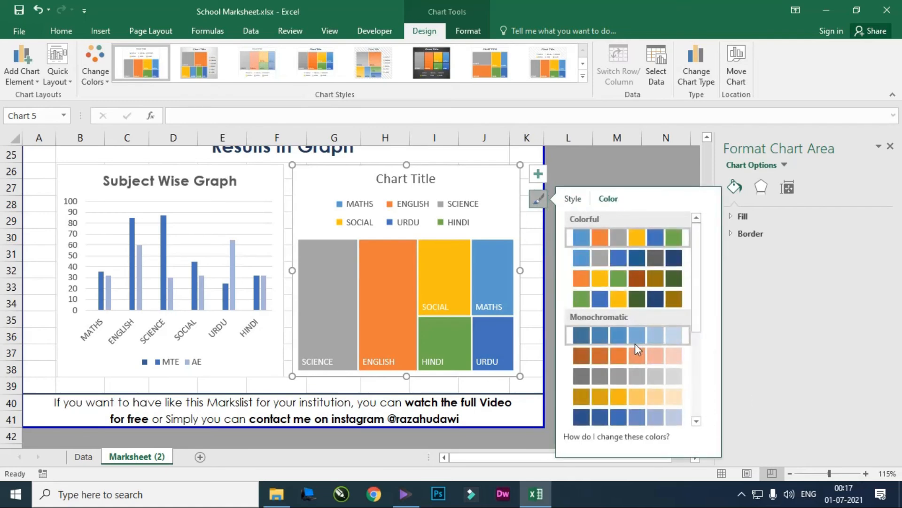
{"action": "scroll", "coordinate": [635, 343], "scroll_direction": "down", "scroll_amount": 3}
{"action": "left_click", "coordinate": [647, 274]}
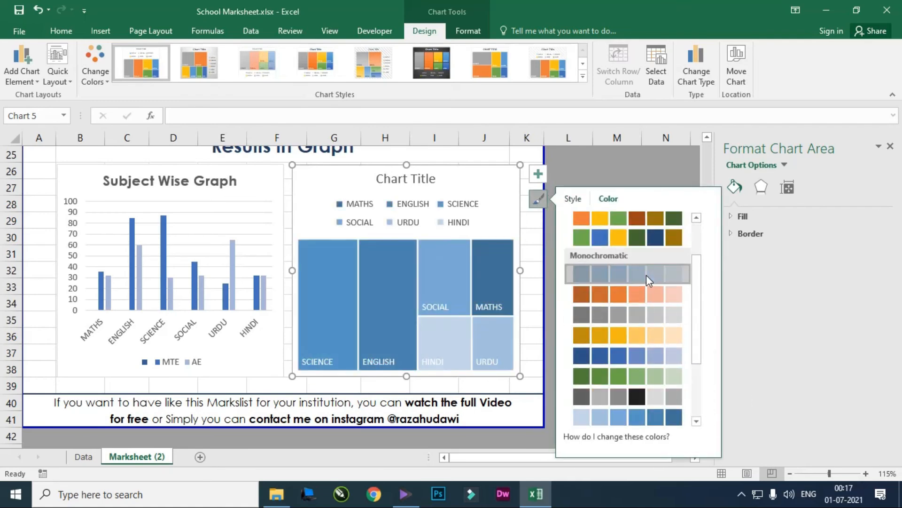
{"action": "left_click", "coordinate": [568, 171]}
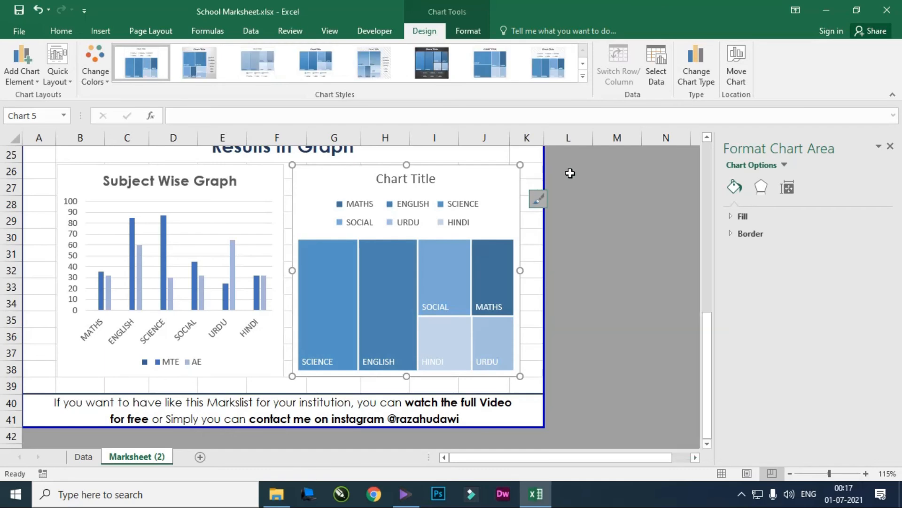
- Examine each subject's tile in the treemap and compare it with the Subject Wise Graph
{"action": "left_click", "coordinate": [325, 292]}
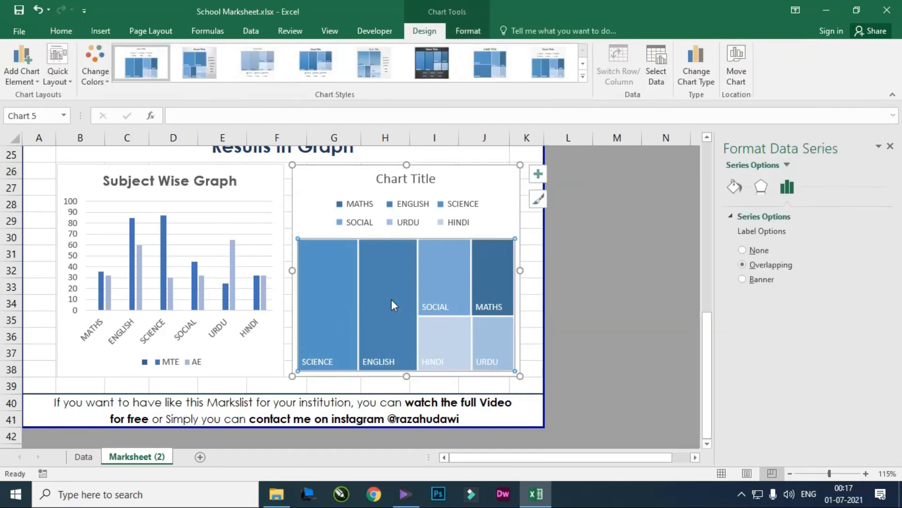
{"action": "left_click", "coordinate": [375, 306]}
{"action": "left_click", "coordinate": [338, 299]}
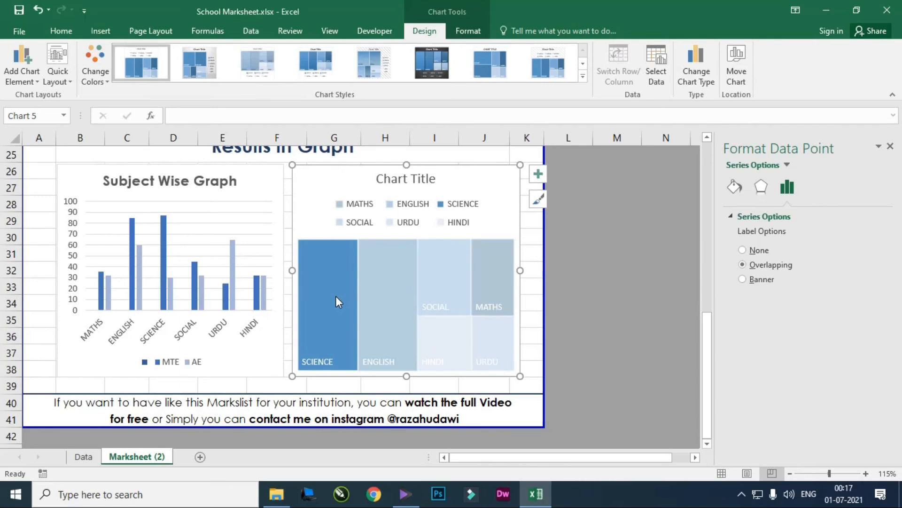
{"action": "left_click", "coordinate": [385, 289]}
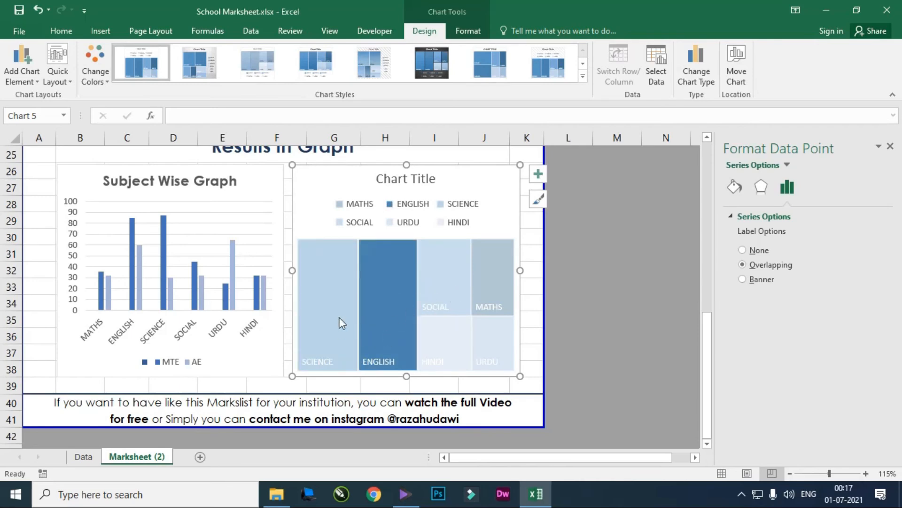
{"action": "left_click", "coordinate": [339, 299]}
{"action": "left_click", "coordinate": [398, 298]}
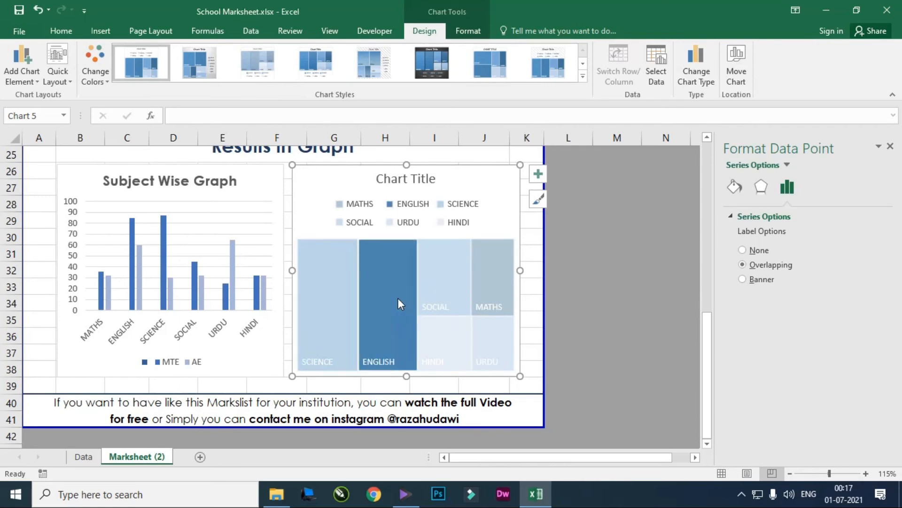
{"action": "left_click", "coordinate": [448, 289]}
{"action": "left_click", "coordinate": [494, 280]}
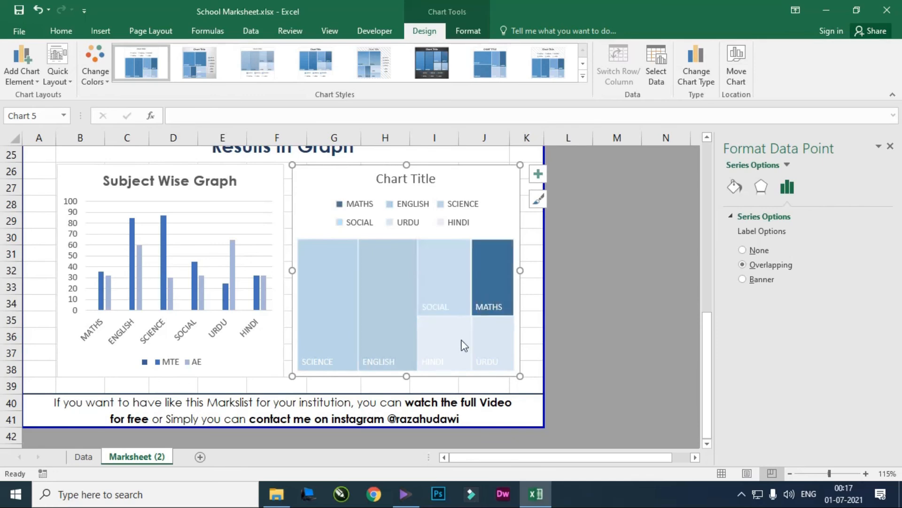
{"action": "left_click", "coordinate": [447, 357]}
{"action": "left_click", "coordinate": [497, 356]}
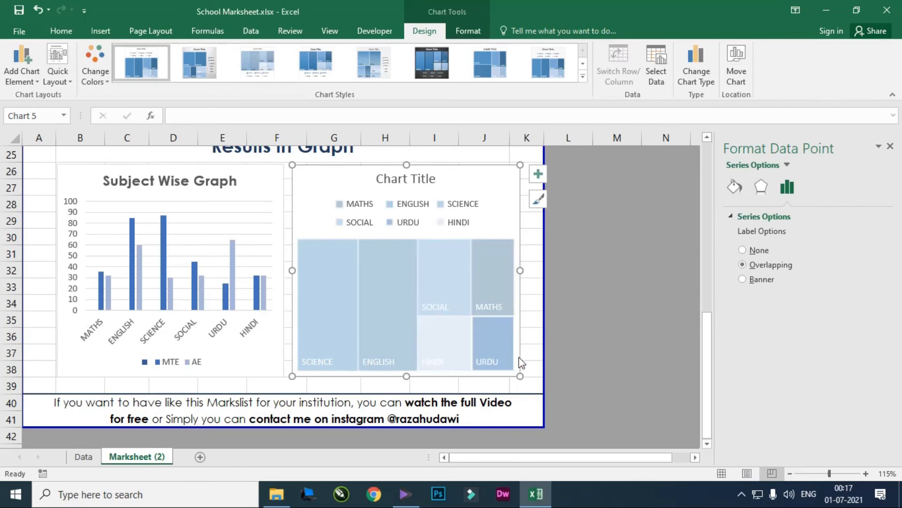
{"action": "left_click", "coordinate": [558, 292]}
{"action": "left_click", "coordinate": [217, 238]}
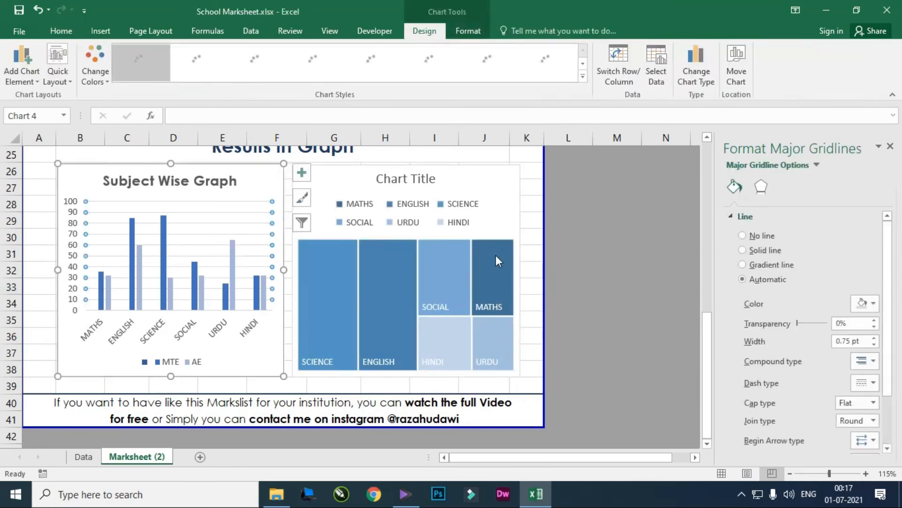
{"action": "left_click", "coordinate": [536, 193]}
- Replace the treemap's placeholder title with "Subject Expertise"
{"action": "scroll", "coordinate": [382, 278], "scroll_direction": "up", "scroll_amount": 3}
{"action": "left_click", "coordinate": [421, 371]}
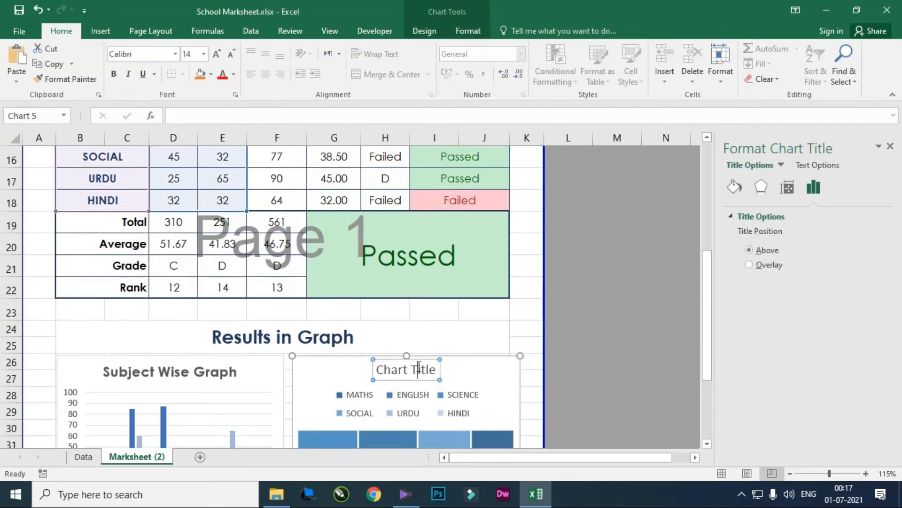
{"action": "triple_click", "coordinate": [420, 370]}
{"action": "type", "text": "Su"}
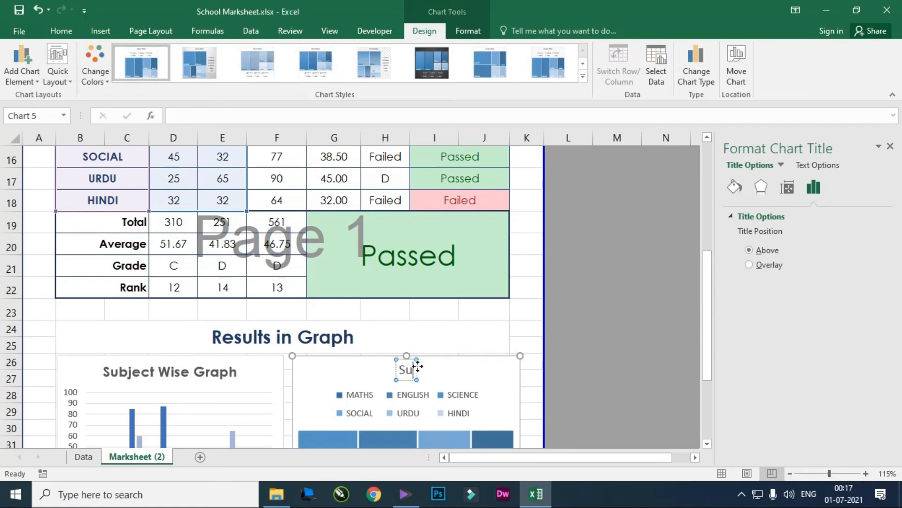
{"action": "type", "text": "bject Ex"}
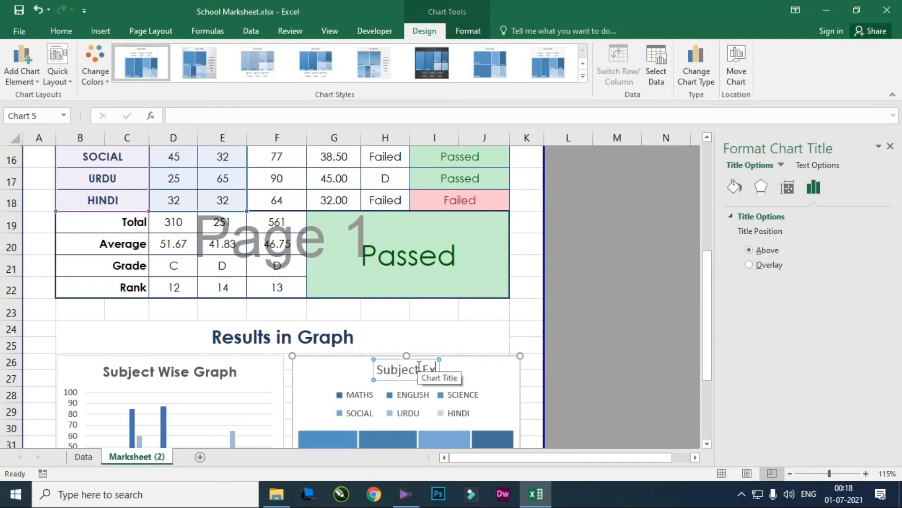
{"action": "type", "text": "pertise"}
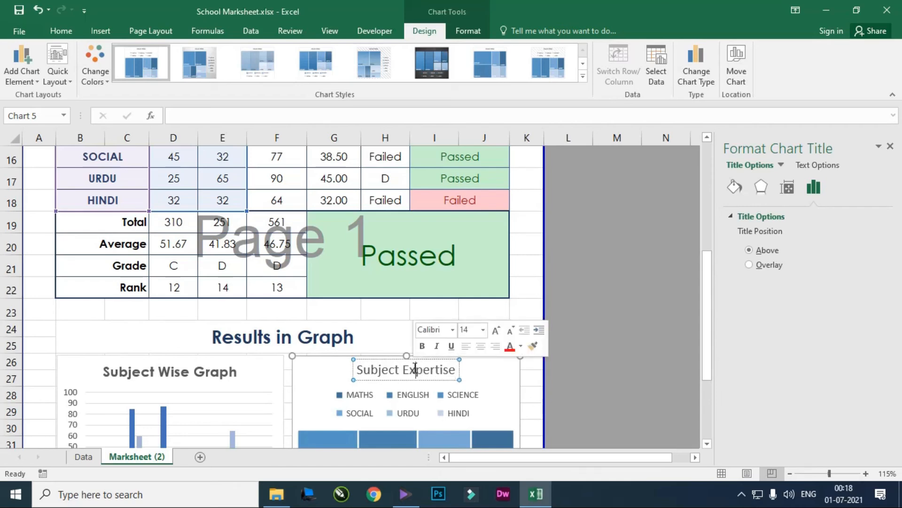
- Format the Subject Expertise title in bold Century Gothic
{"action": "triple_click", "coordinate": [416, 370]}
{"action": "left_click", "coordinate": [153, 53]}
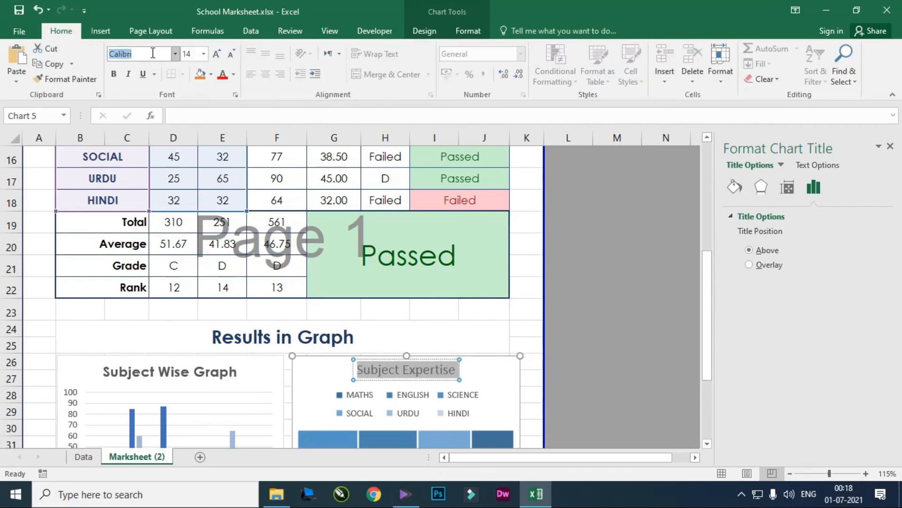
{"action": "type", "text": "Century Gothic"}
{"action": "key", "text": "Return"}
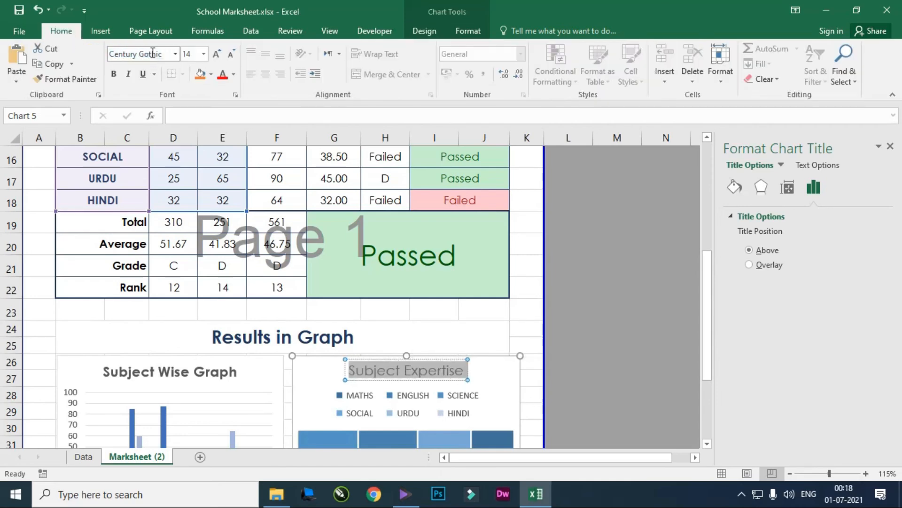
{"action": "left_click", "coordinate": [113, 73]}
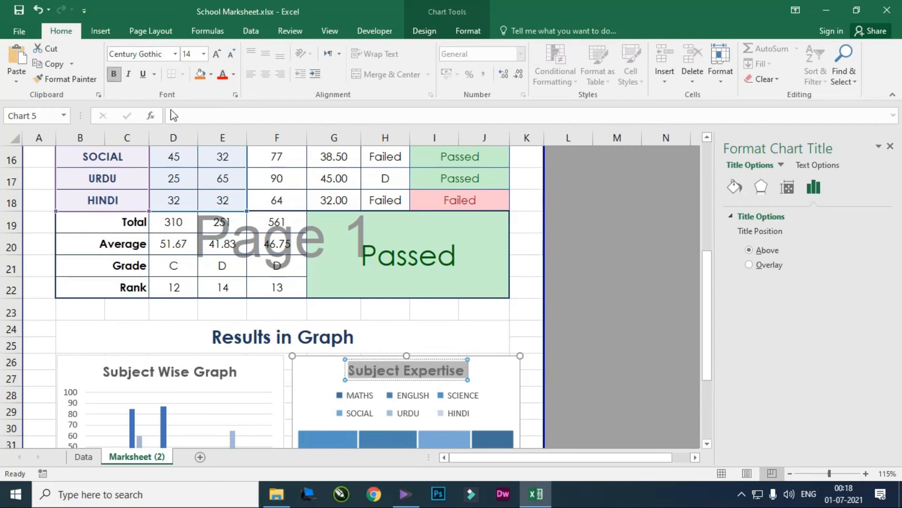
{"action": "left_click", "coordinate": [471, 338]}
{"action": "left_click", "coordinate": [444, 373]}
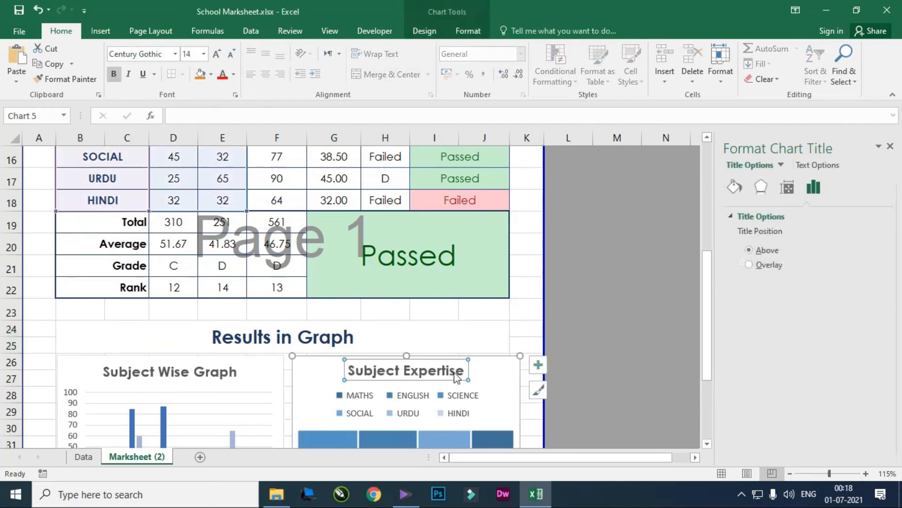
- Review the whole marksheet, from the student details and subject results to the two charts under Results in Graph
{"action": "left_click", "coordinate": [529, 339]}
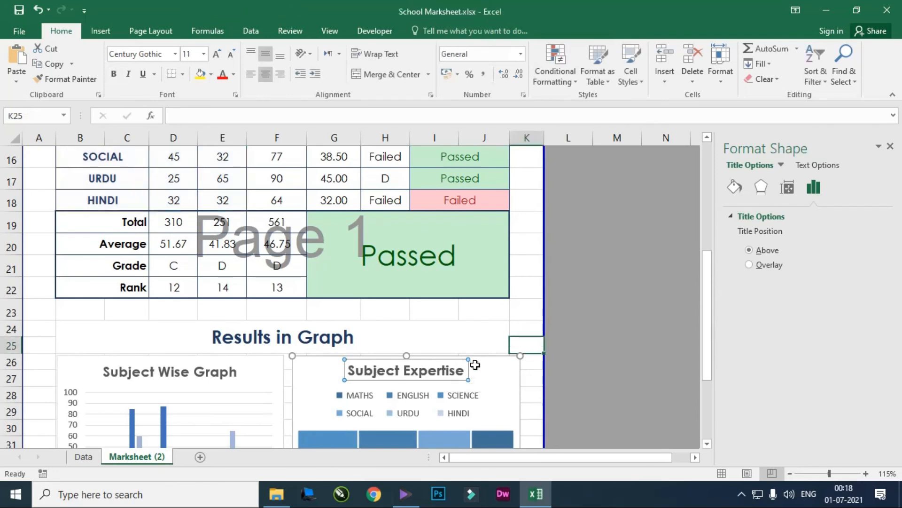
{"action": "scroll", "coordinate": [488, 338], "scroll_direction": "down", "scroll_amount": 2}
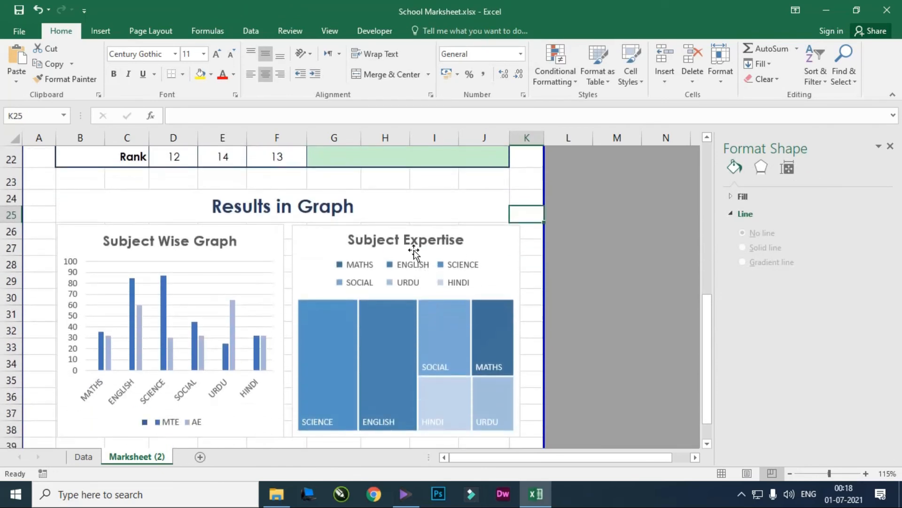
{"action": "scroll", "coordinate": [397, 307], "scroll_direction": "down", "scroll_amount": 1}
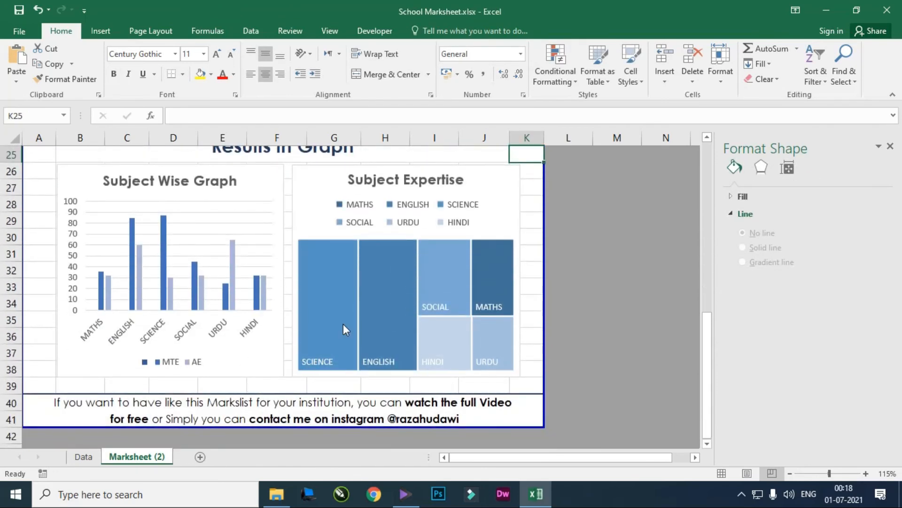
{"action": "scroll", "coordinate": [343, 324], "scroll_direction": "up", "scroll_amount": 4}
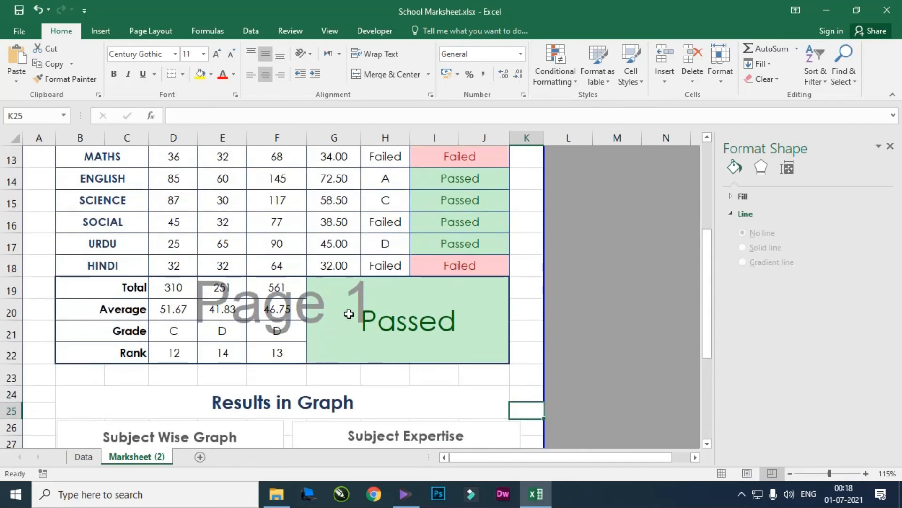
{"action": "scroll", "coordinate": [349, 314], "scroll_direction": "up", "scroll_amount": 4}
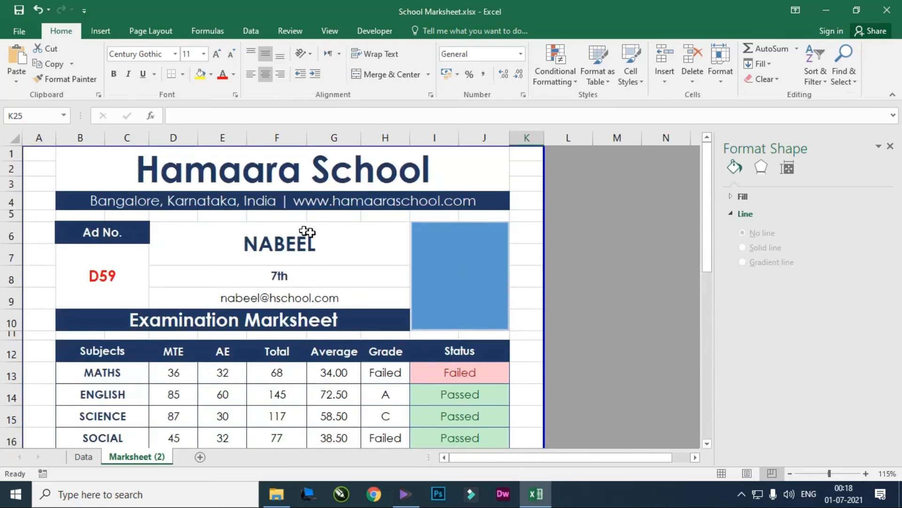
{"action": "scroll", "coordinate": [373, 284], "scroll_direction": "down", "scroll_amount": 4}
{"action": "scroll", "coordinate": [373, 284], "scroll_direction": "down", "scroll_amount": 5}
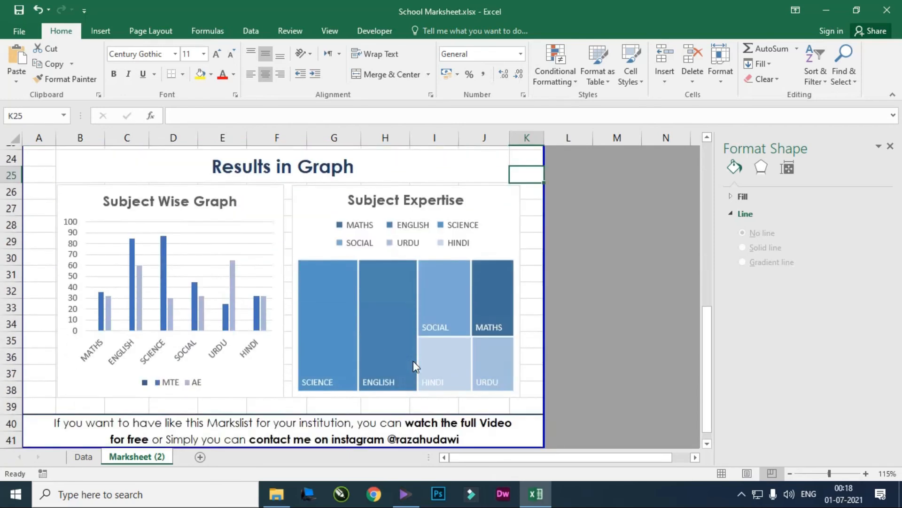
{"action": "left_click", "coordinate": [285, 381]}
{"action": "scroll", "coordinate": [341, 373], "scroll_direction": "up", "scroll_amount": 8}
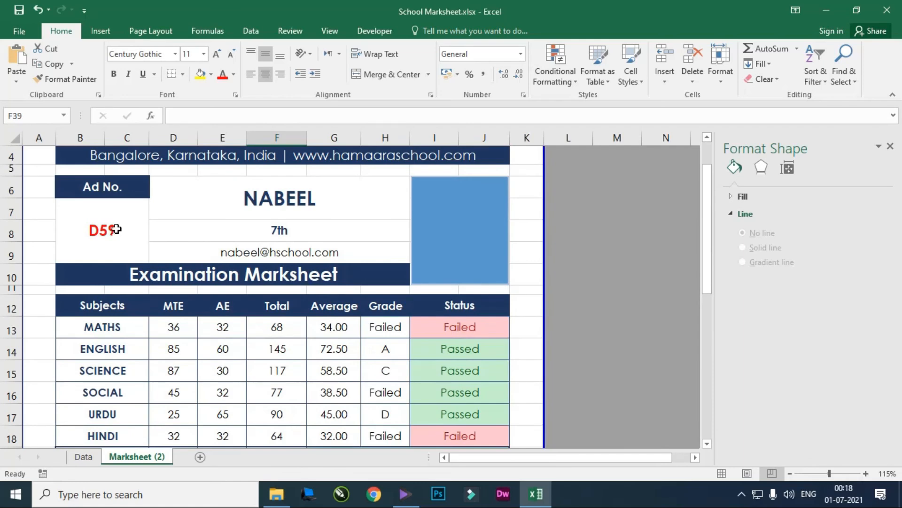
- Replace the value under Ad No. with another student's admission number to load that student's marksheet
{"action": "left_click", "coordinate": [118, 226]}
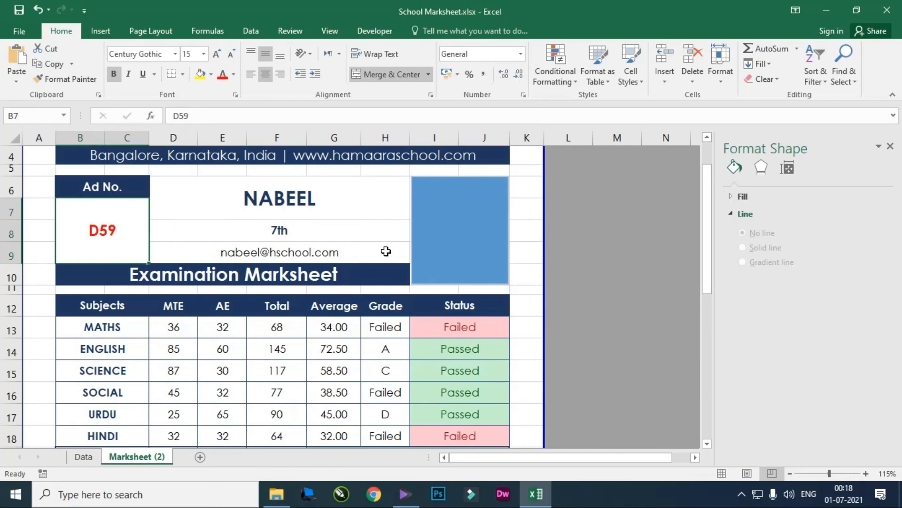
{"action": "scroll", "coordinate": [383, 250], "scroll_direction": "down", "scroll_amount": 7}
{"action": "scroll", "coordinate": [407, 348], "scroll_direction": "down", "scroll_amount": 1}
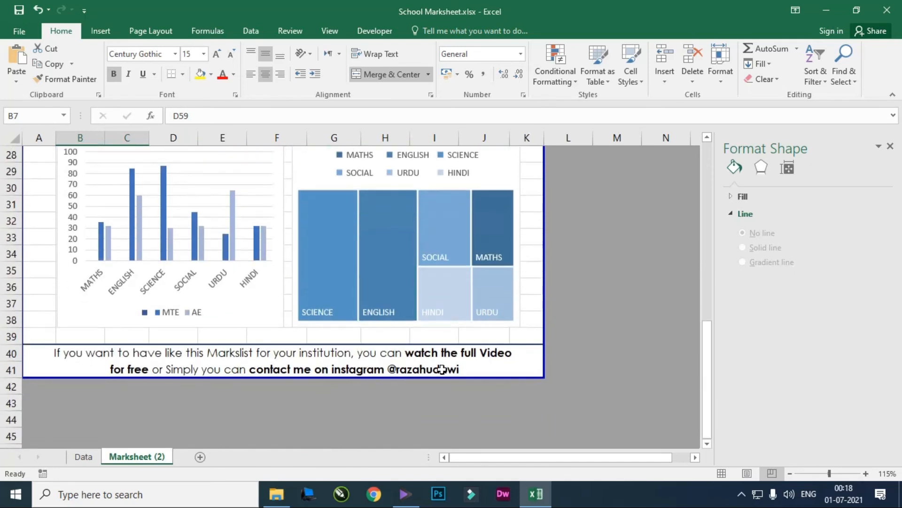
{"action": "scroll", "coordinate": [468, 368], "scroll_direction": "up", "scroll_amount": 9}
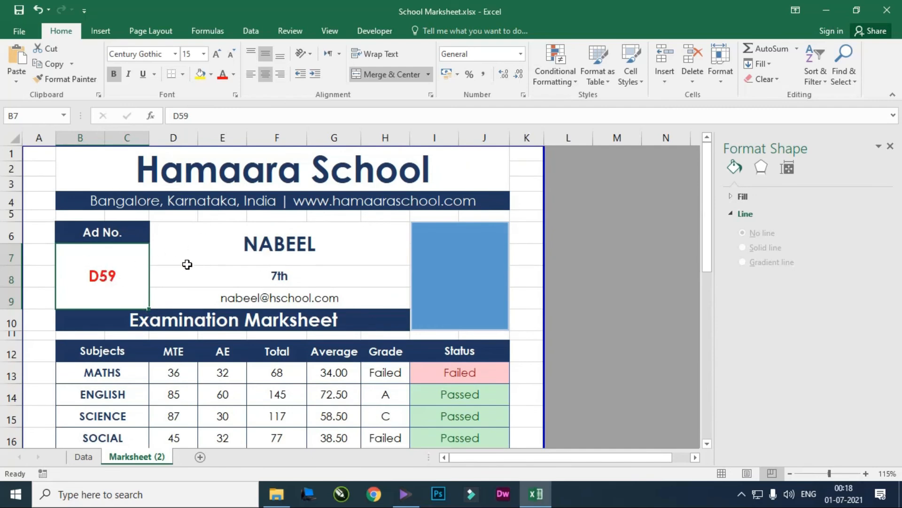
{"action": "scroll", "coordinate": [187, 265], "scroll_direction": "down", "scroll_amount": 2}
{"action": "scroll", "coordinate": [147, 302], "scroll_direction": "up", "scroll_amount": 2}
{"action": "type", "text": "D"}
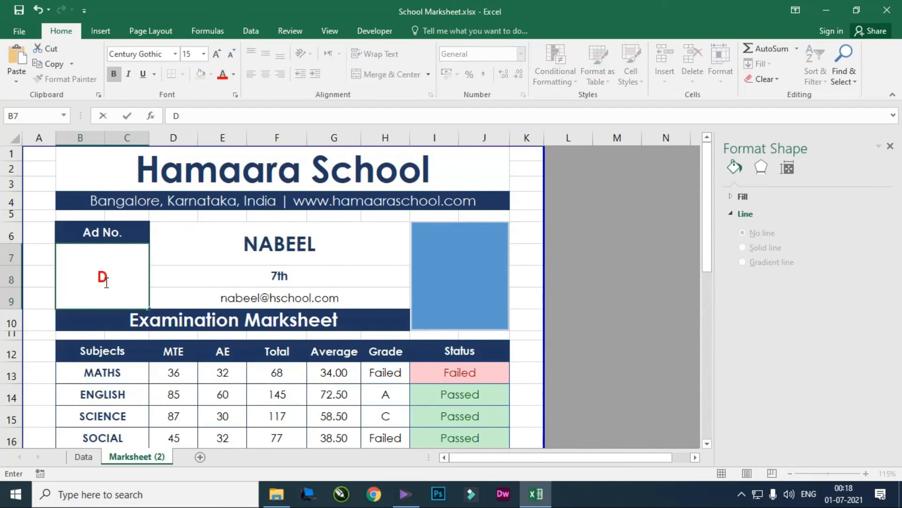
{"action": "type", "text": "6"}
{"action": "key", "text": "BackSpace"}
{"action": "type", "text": "55"}
{"action": "key", "text": "Return"}
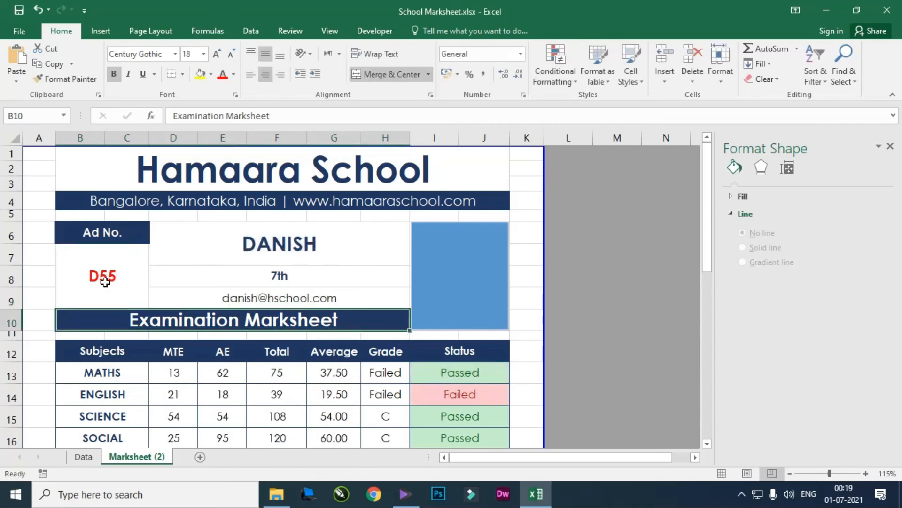
- Check the name lookup and the MATHS and ENGLISH average, grade and status cells for the loaded student
{"action": "left_click", "coordinate": [295, 238]}
{"action": "scroll", "coordinate": [320, 273], "scroll_direction": "down", "scroll_amount": 2}
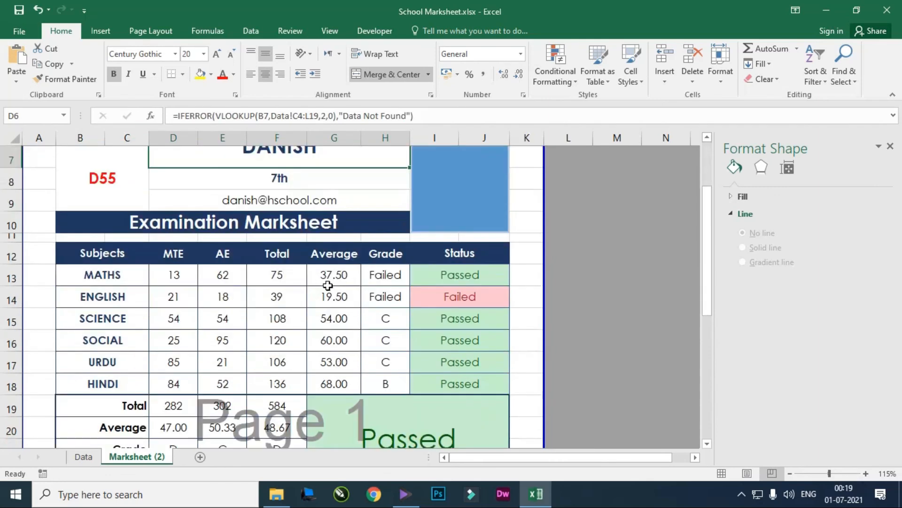
{"action": "left_click", "coordinate": [459, 297]}
{"action": "scroll", "coordinate": [401, 258], "scroll_direction": "down", "scroll_amount": 1}
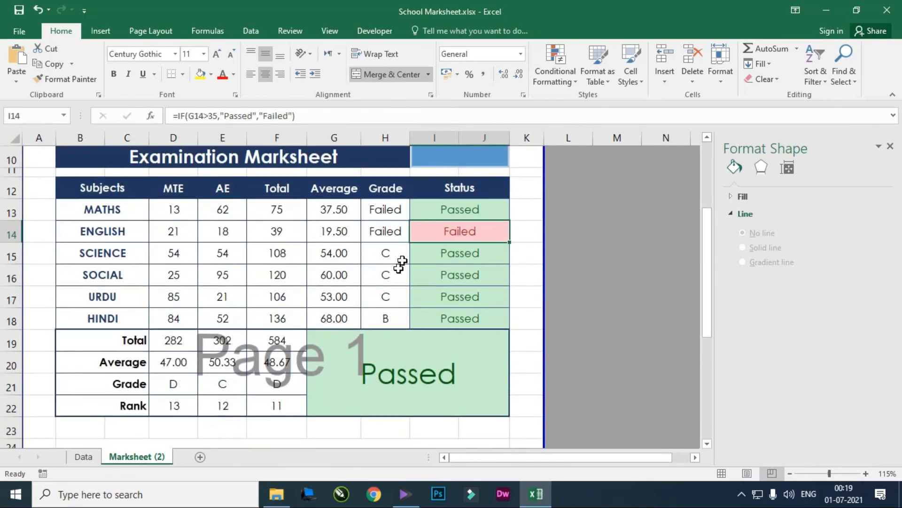
{"action": "left_click", "coordinate": [392, 220]}
{"action": "left_click_drag", "start_coordinate": [410, 220], "coordinate": [413, 239]}
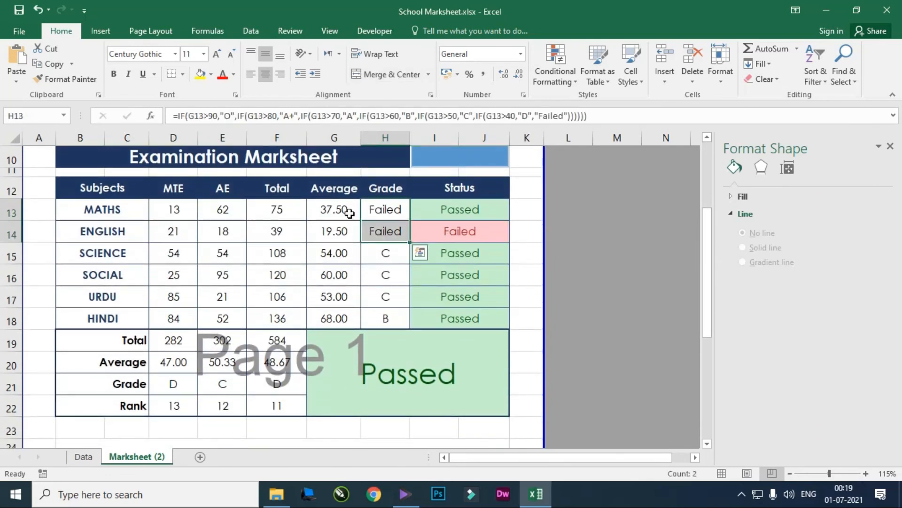
{"action": "left_click", "coordinate": [336, 212]}
{"action": "left_click", "coordinate": [397, 207]}
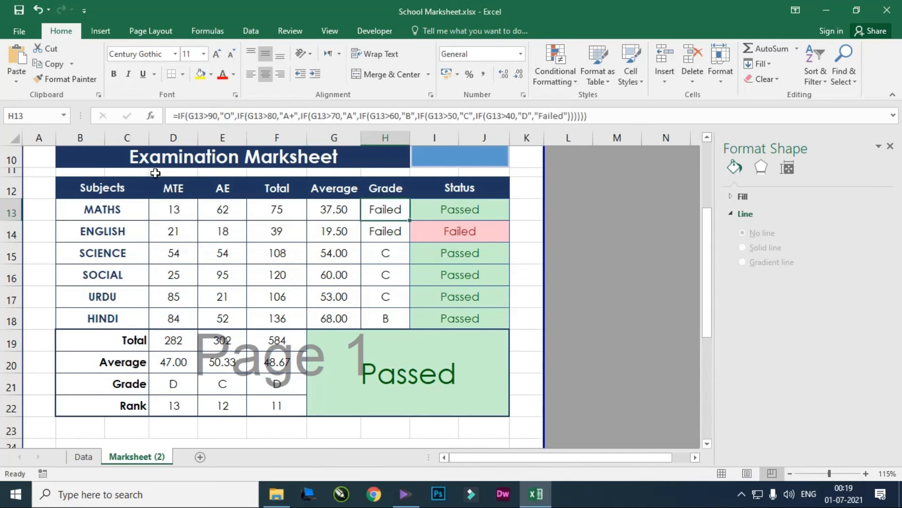
{"action": "left_click", "coordinate": [479, 210]}
{"action": "left_click", "coordinate": [467, 229]}
{"action": "scroll", "coordinate": [292, 342], "scroll_direction": "down", "scroll_amount": 2}
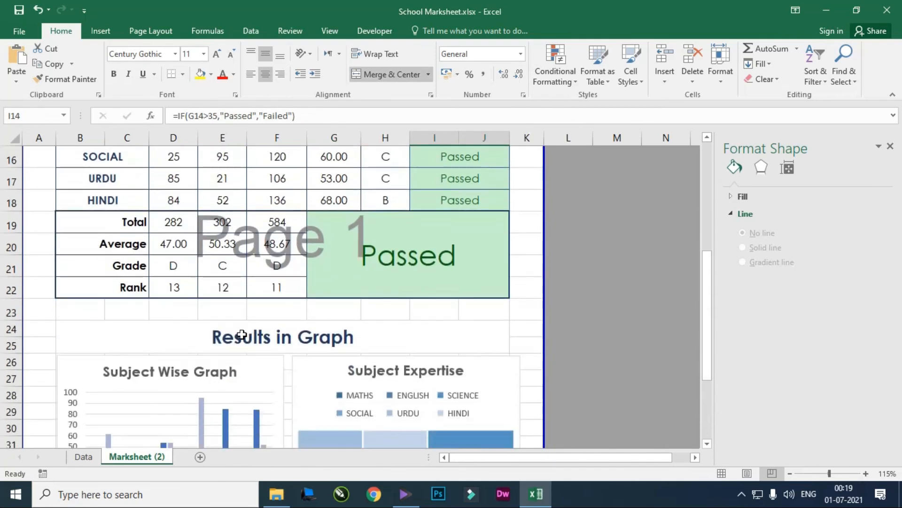
- Check the Grade and Rank cells for the MTE, AE and Total columns
{"action": "left_click", "coordinate": [174, 265]}
{"action": "left_click", "coordinate": [227, 268]}
{"action": "left_click", "coordinate": [278, 264]}
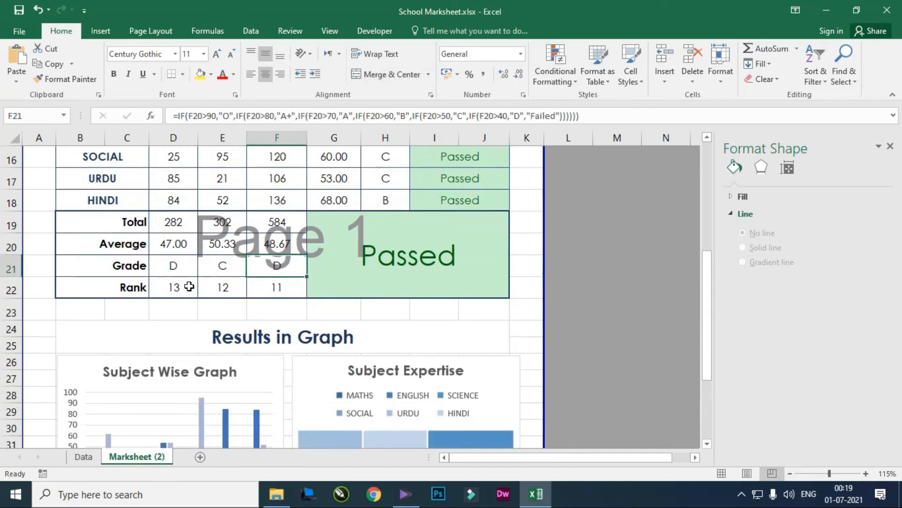
{"action": "left_click", "coordinate": [184, 288]}
{"action": "left_click", "coordinate": [233, 288]}
{"action": "left_click", "coordinate": [272, 288]}
{"action": "left_click", "coordinate": [175, 288]}
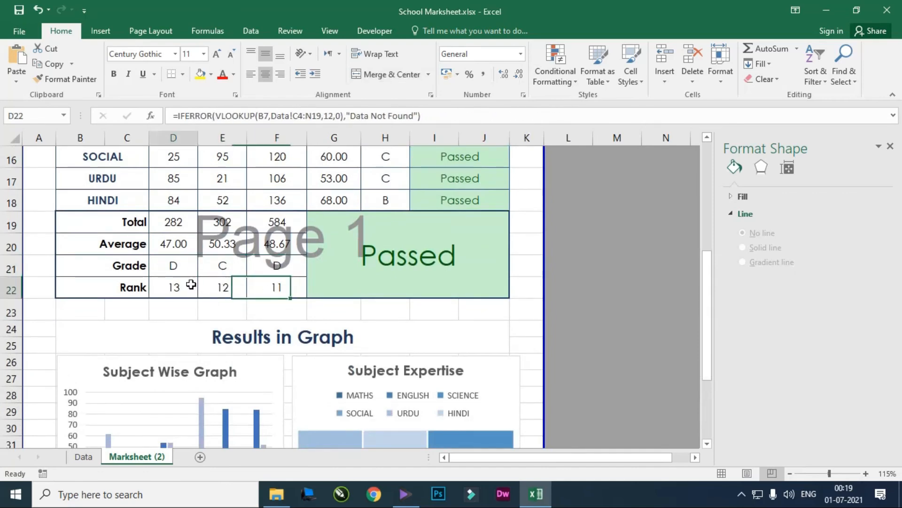
- Compare the loaded student's subject marks in the Subject Wise Graph with the tiles in the Subject Expertise treemap
{"action": "scroll", "coordinate": [461, 288], "scroll_direction": "up", "scroll_amount": 3}
{"action": "scroll", "coordinate": [476, 272], "scroll_direction": "down", "scroll_amount": 6}
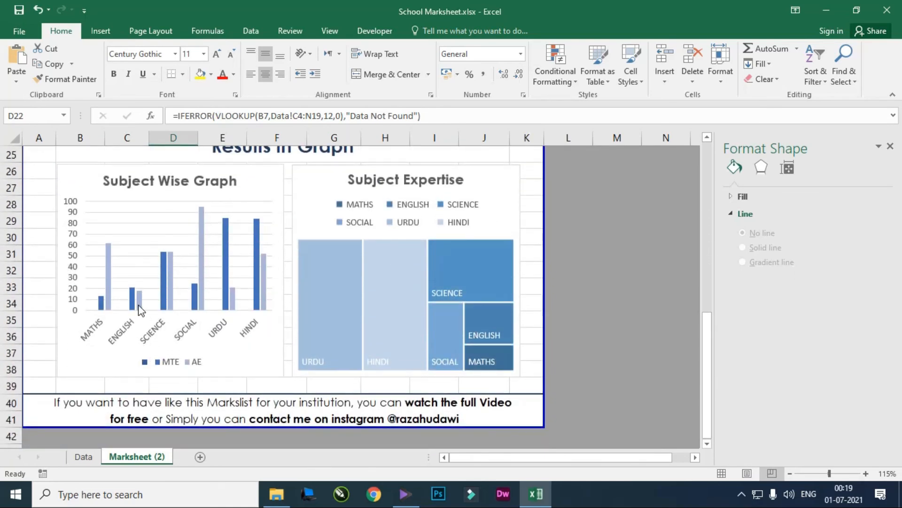
{"action": "scroll", "coordinate": [99, 282], "scroll_direction": "up", "scroll_amount": 1}
{"action": "scroll", "coordinate": [148, 273], "scroll_direction": "down", "scroll_amount": 1}
{"action": "mouse_move", "coordinate": [336, 357]}
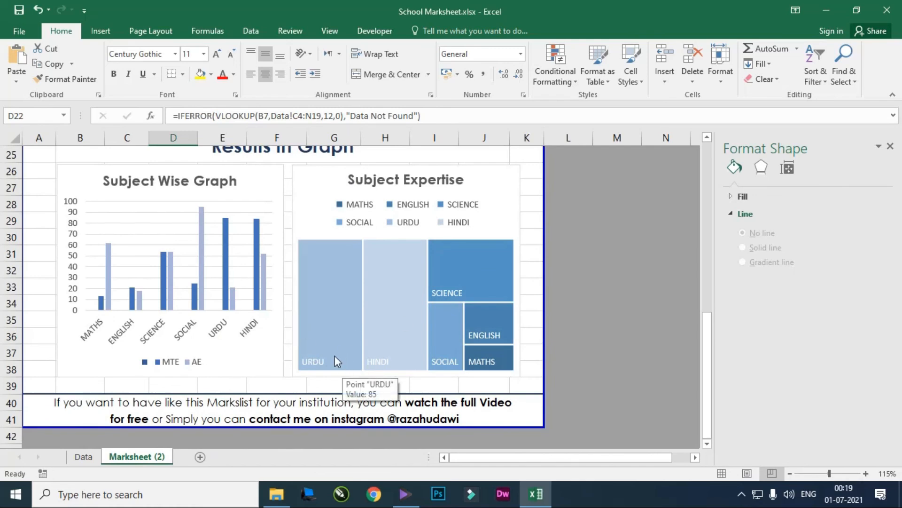
{"action": "mouse_move", "coordinate": [411, 314]}
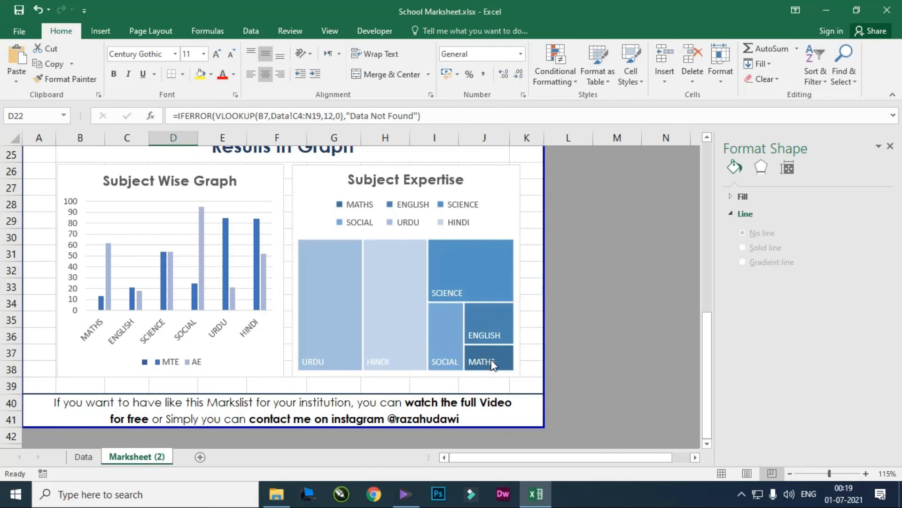
{"action": "scroll", "coordinate": [298, 291], "scroll_direction": "up", "scroll_amount": 1}
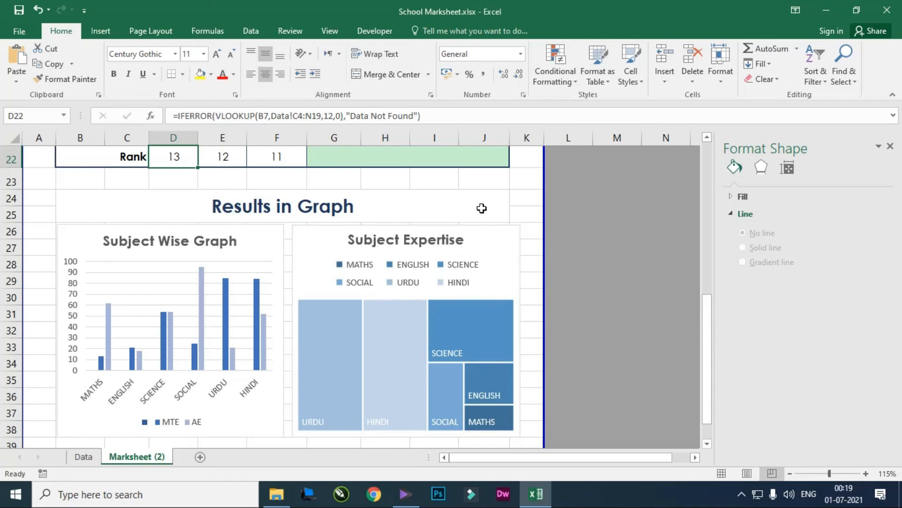
- Move the Subject Expertise treemap slightly closer to the Subject Wise Graph and narrow it a little from its outer edge
{"action": "left_click", "coordinate": [503, 239]}
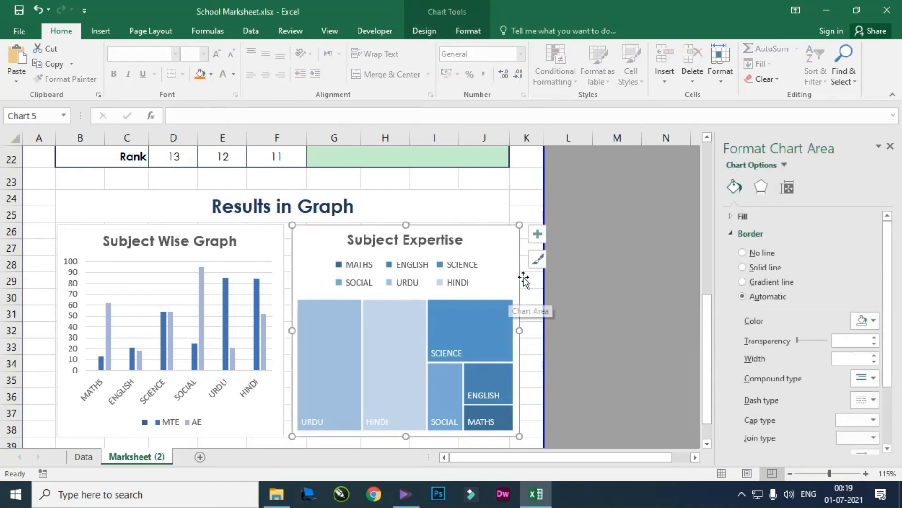
{"action": "left_click_drag", "start_coordinate": [515, 236], "coordinate": [510, 235]}
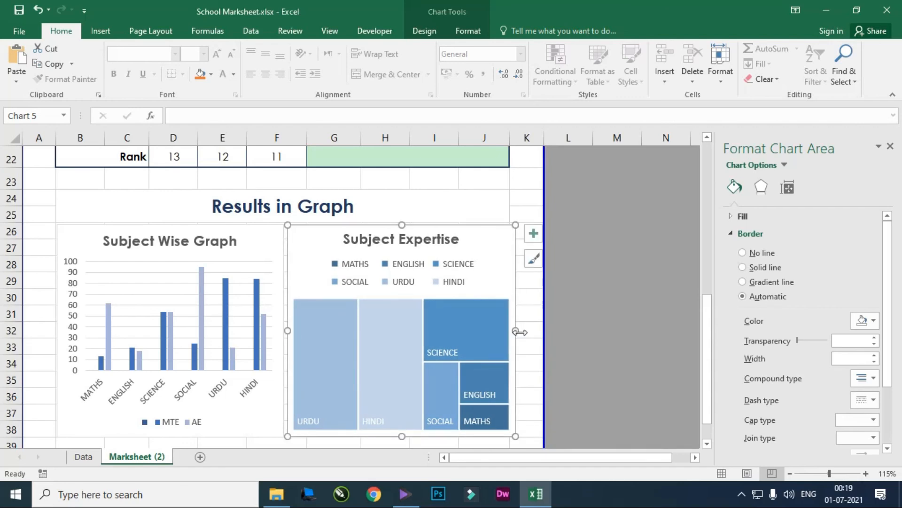
{"action": "left_click_drag", "start_coordinate": [520, 332], "coordinate": [514, 332]}
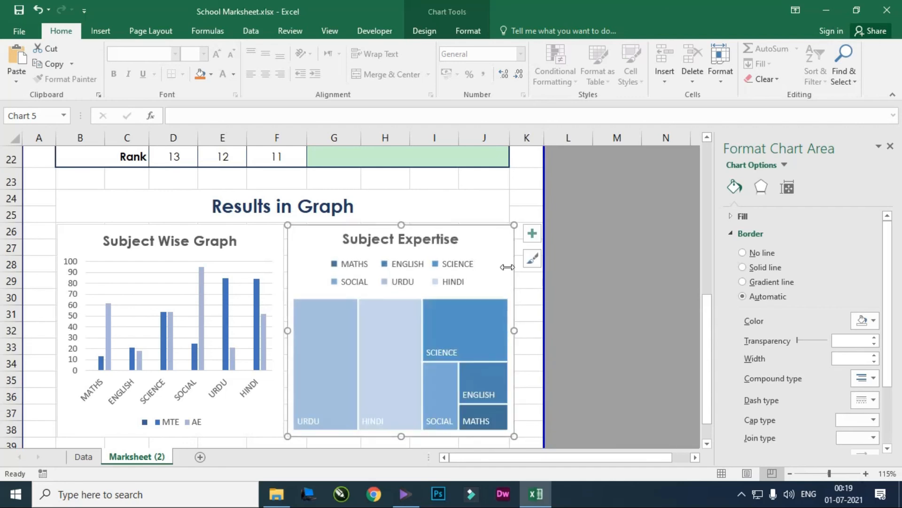
{"action": "left_click", "coordinate": [498, 218]}
{"action": "left_click", "coordinate": [448, 184]}
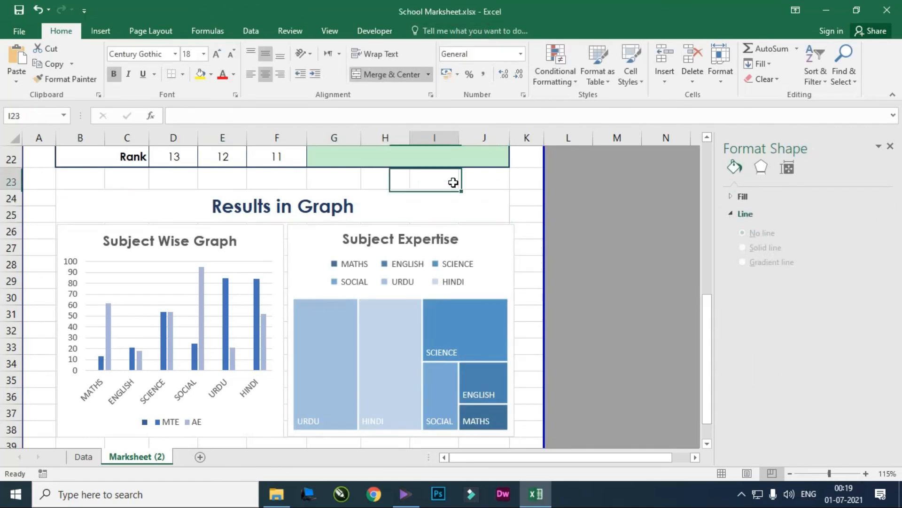
- Examine the marksheet's header block, including the blue photo placeholder, the student name formula and the school title
{"action": "scroll", "coordinate": [347, 284], "scroll_direction": "down", "scroll_amount": 2}
{"action": "scroll", "coordinate": [347, 284], "scroll_direction": "down", "scroll_amount": 1}
{"action": "scroll", "coordinate": [344, 343], "scroll_direction": "up", "scroll_amount": 10}
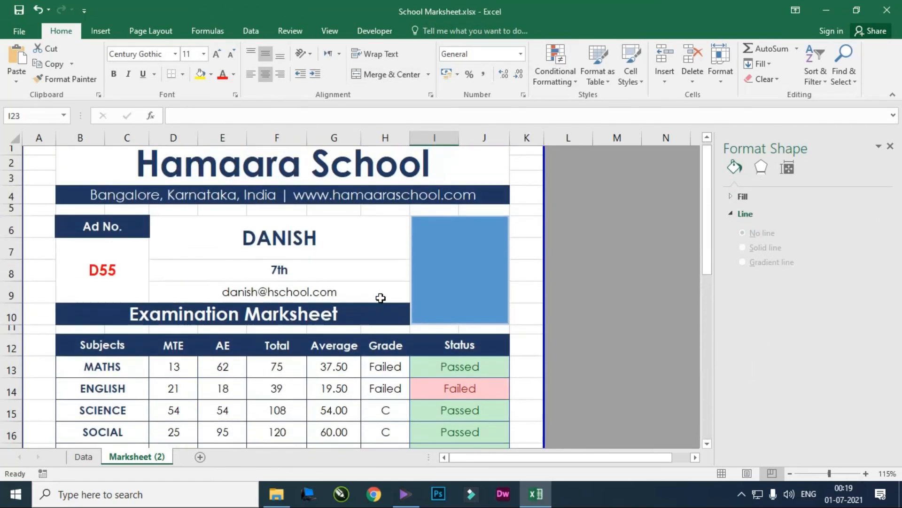
{"action": "left_click", "coordinate": [489, 259]}
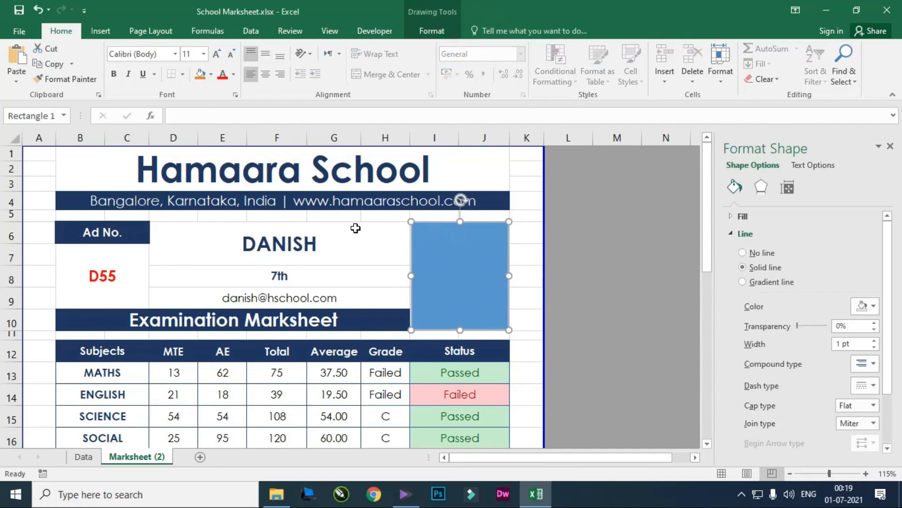
{"action": "left_click", "coordinate": [378, 244]}
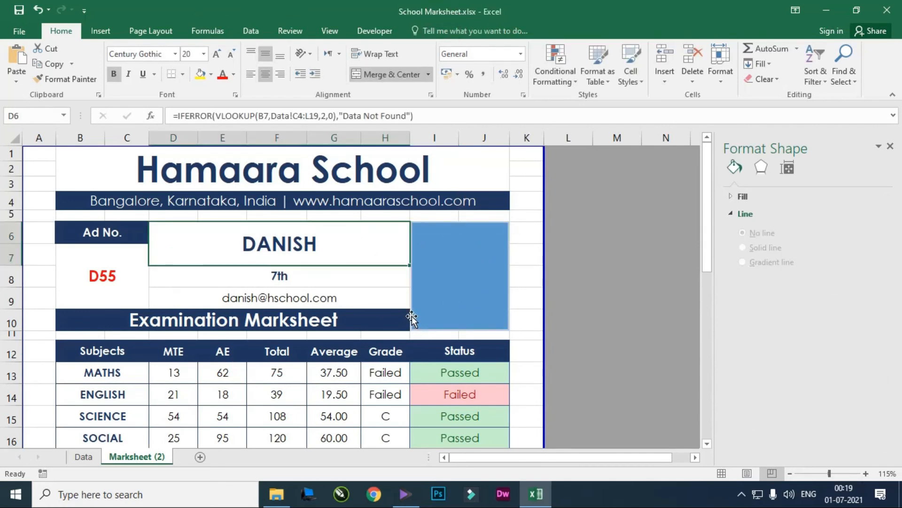
{"action": "left_click", "coordinate": [474, 214]}
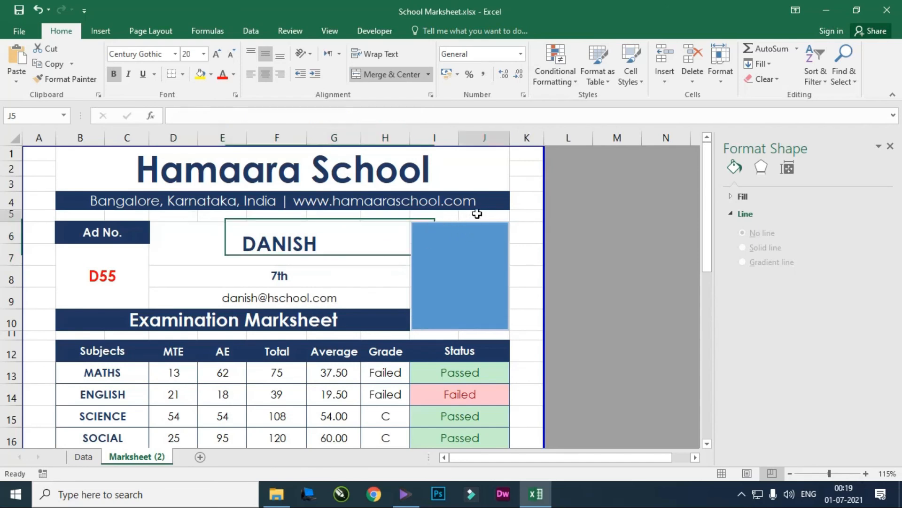
{"action": "left_click", "coordinate": [479, 172]}
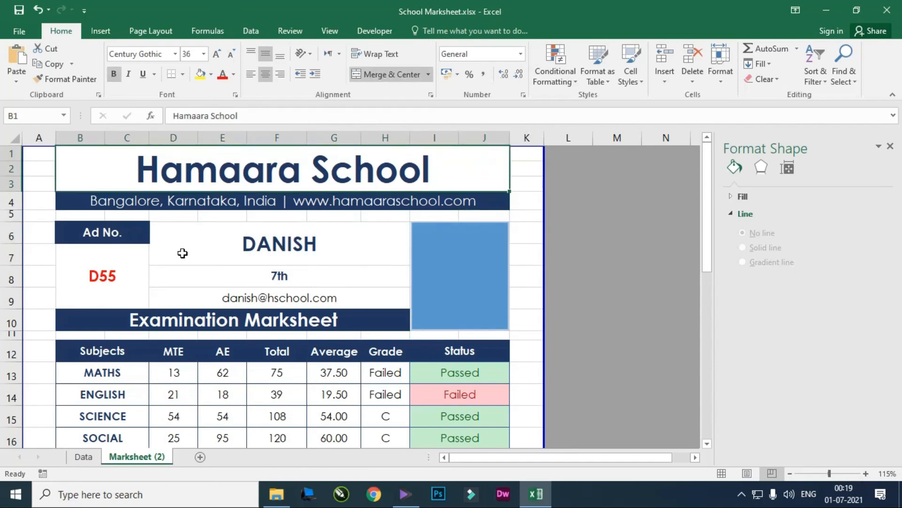
{"action": "left_click", "coordinate": [212, 239]}
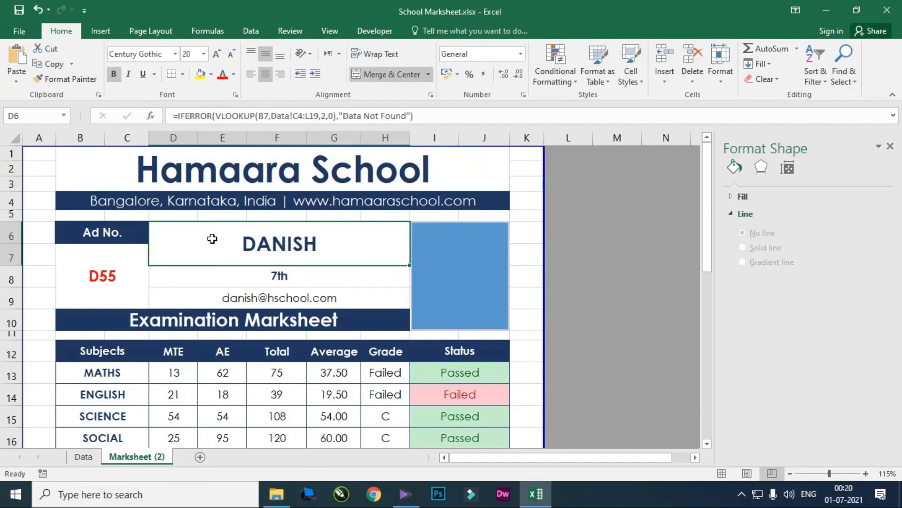
- Look over the finished marksheet once more and open its print preview
{"action": "left_click", "coordinate": [528, 169]}
{"action": "scroll", "coordinate": [537, 303], "scroll_direction": "down", "scroll_amount": 4}
{"action": "scroll", "coordinate": [521, 329], "scroll_direction": "down", "scroll_amount": 4}
{"action": "scroll", "coordinate": [510, 348], "scroll_direction": "up", "scroll_amount": 8}
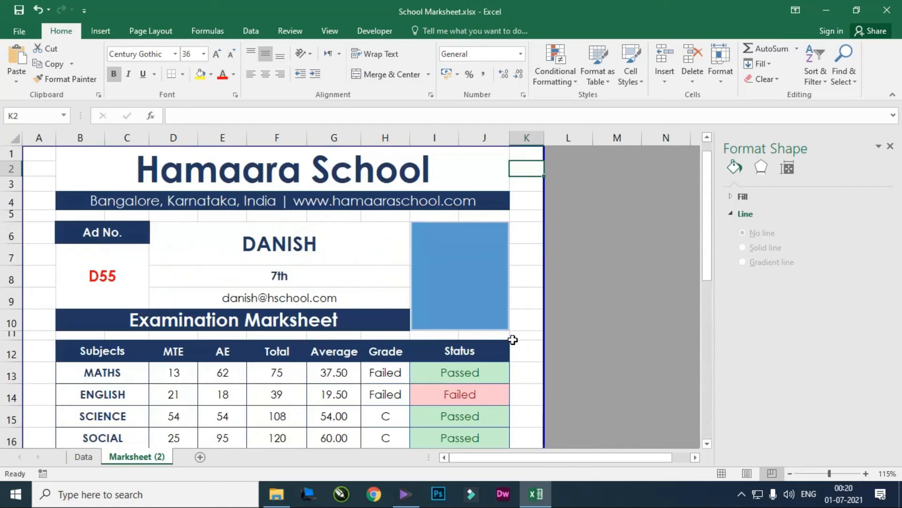
{"action": "key", "text": "ctrl+p"}
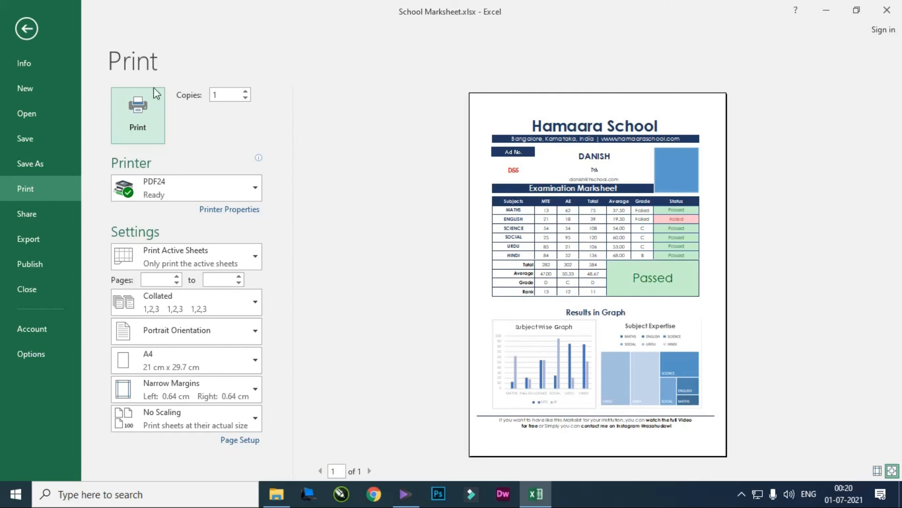
- Leave the print preview and load another student's marksheet by entering a different admission number in the Ad No. cell
{"action": "left_click", "coordinate": [29, 27]}
{"action": "left_click", "coordinate": [106, 291]}
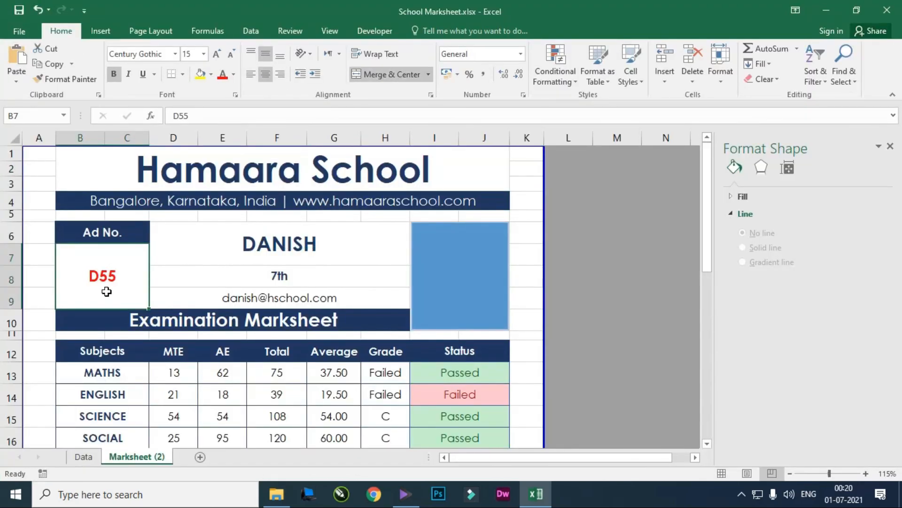
{"action": "type", "text": "D"}
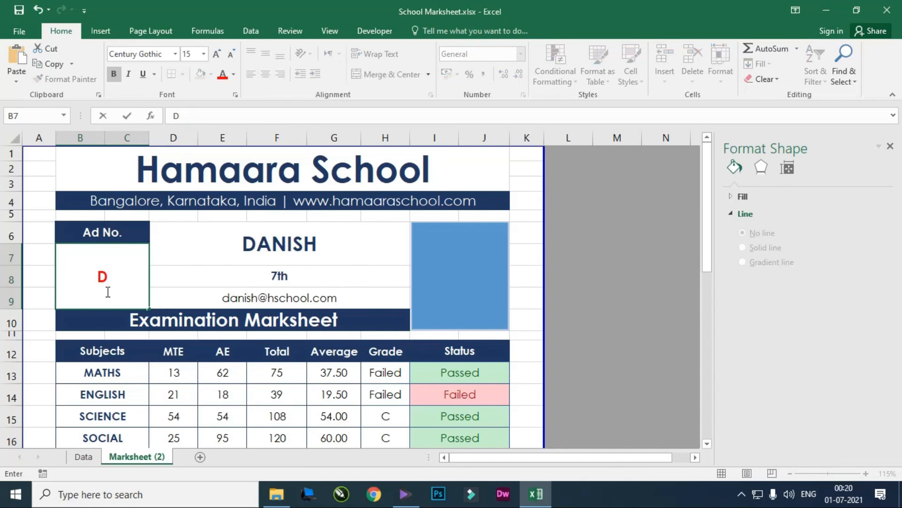
{"action": "type", "text": "59"}
{"action": "key", "text": "Return"}
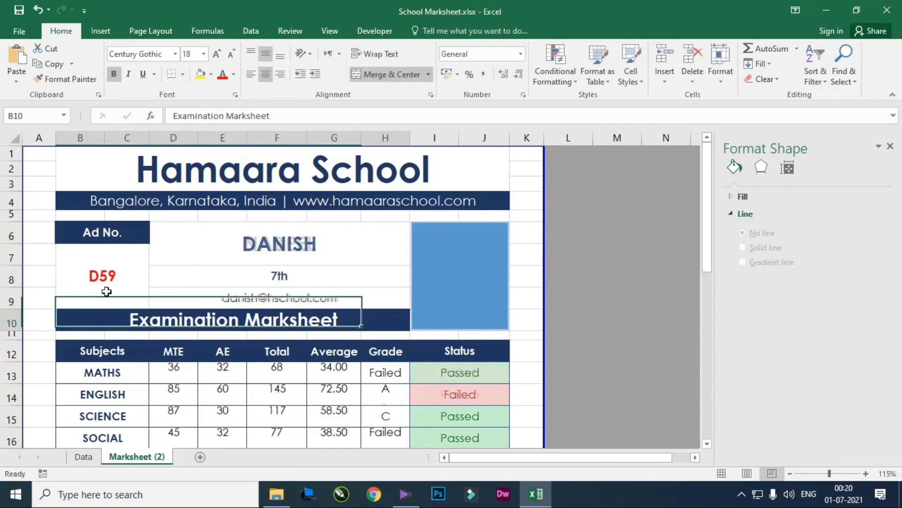
- Review the newly loaded student's marksheet, covering the header details, subject marks, grades, pass/fail status, totals and both result charts
{"action": "scroll", "coordinate": [350, 296], "scroll_direction": "down", "scroll_amount": 3}
{"action": "scroll", "coordinate": [350, 296], "scroll_direction": "down", "scroll_amount": 6}
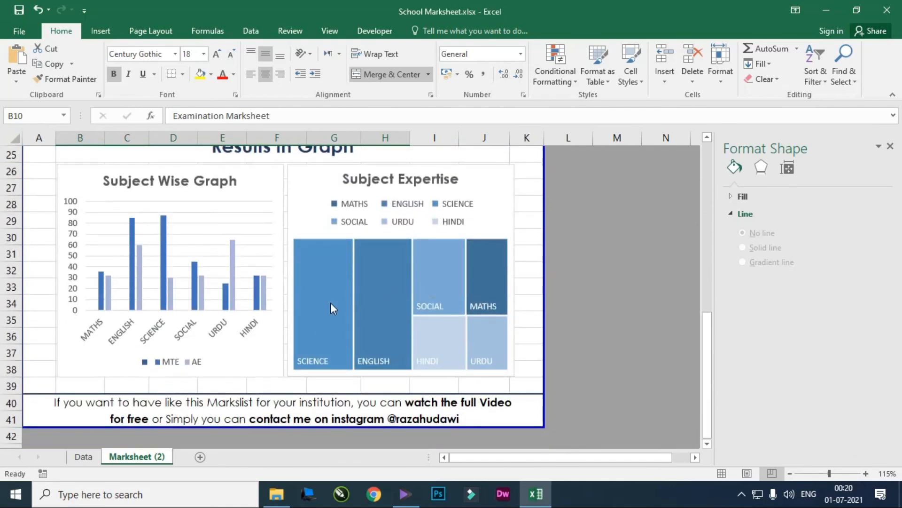
{"action": "scroll", "coordinate": [345, 330], "scroll_direction": "up", "scroll_amount": 8}
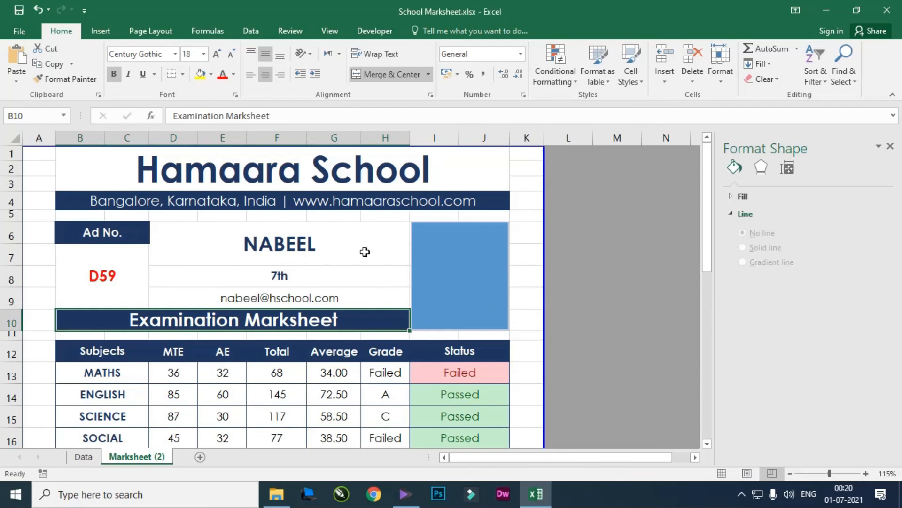
{"action": "left_click", "coordinate": [365, 252]}
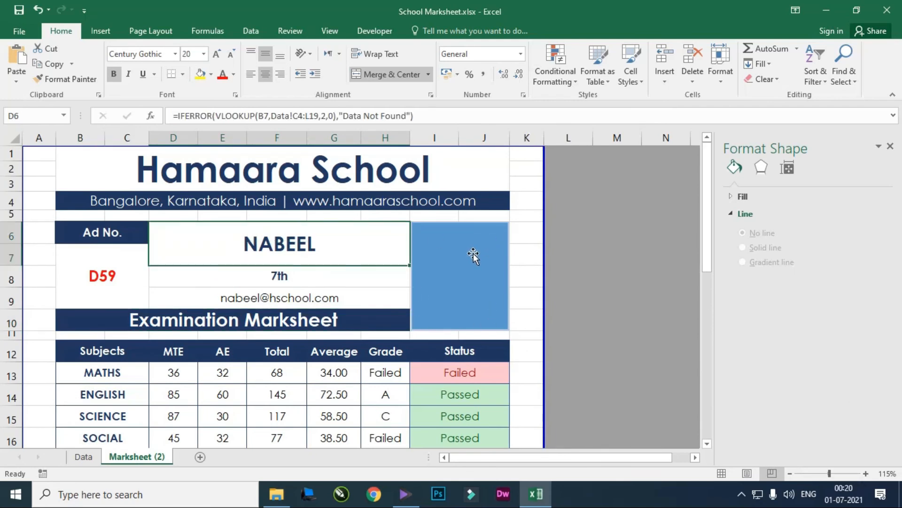
{"action": "left_click", "coordinate": [523, 229]}
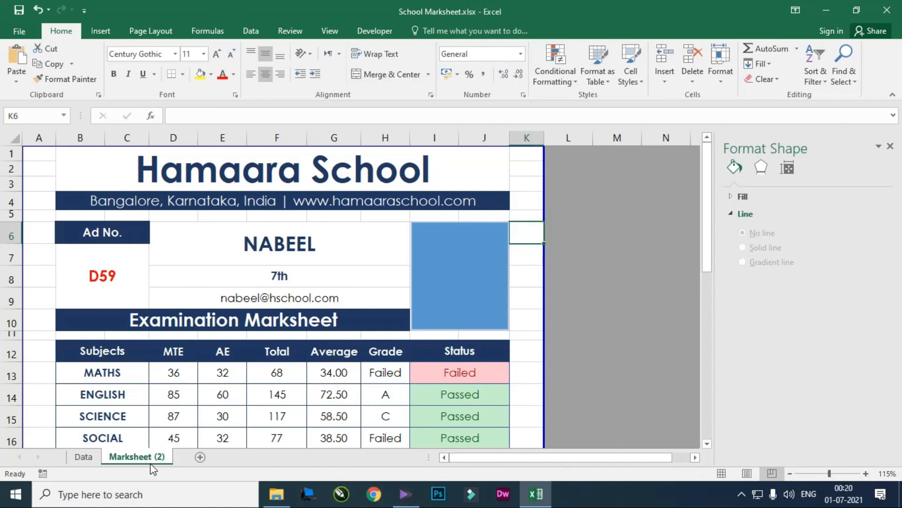
{"action": "scroll", "coordinate": [319, 320], "scroll_direction": "down", "scroll_amount": 3}
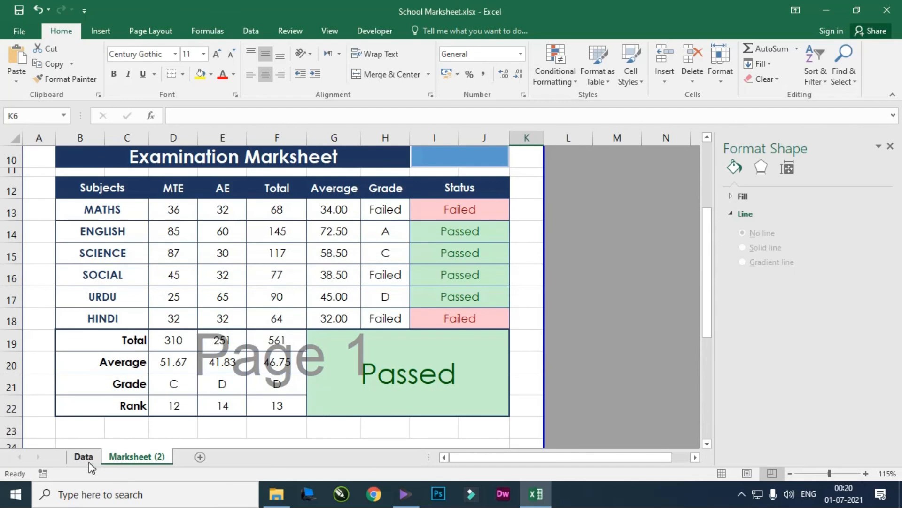
{"action": "scroll", "coordinate": [275, 370], "scroll_direction": "up", "scroll_amount": 3}
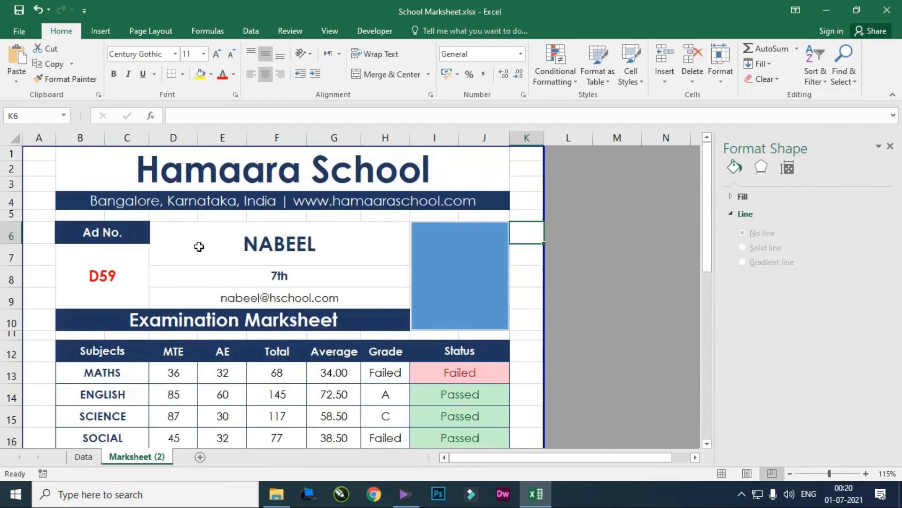
{"action": "left_click", "coordinate": [120, 275]}
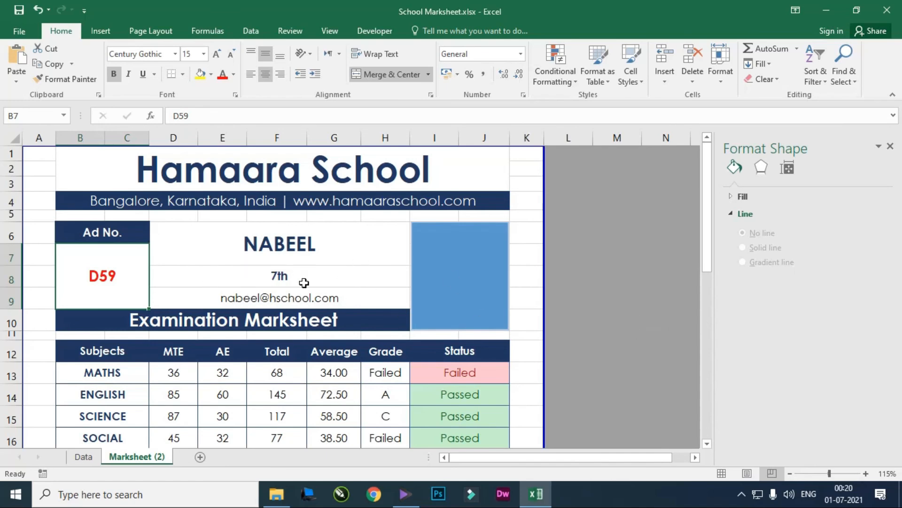
{"action": "left_click", "coordinate": [520, 258]}
{"action": "scroll", "coordinate": [373, 296], "scroll_direction": "down", "scroll_amount": 4}
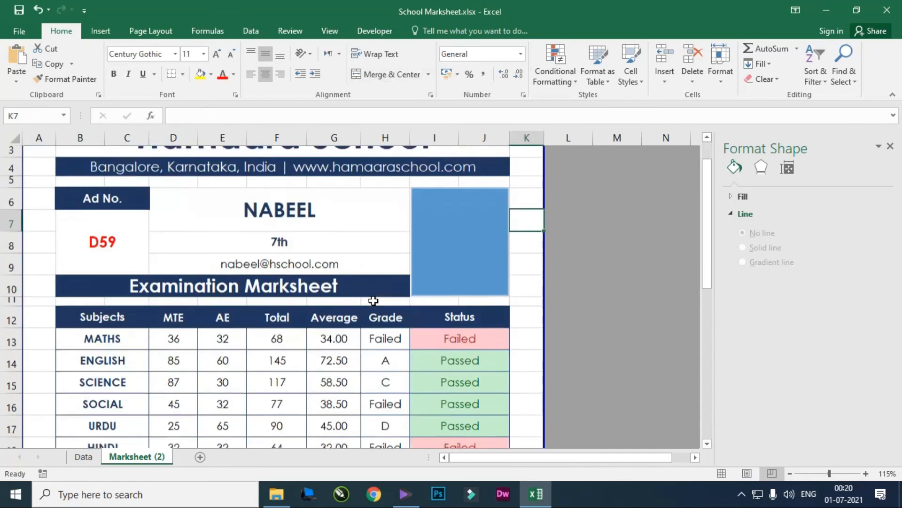
{"action": "scroll", "coordinate": [367, 359], "scroll_direction": "down", "scroll_amount": 2}
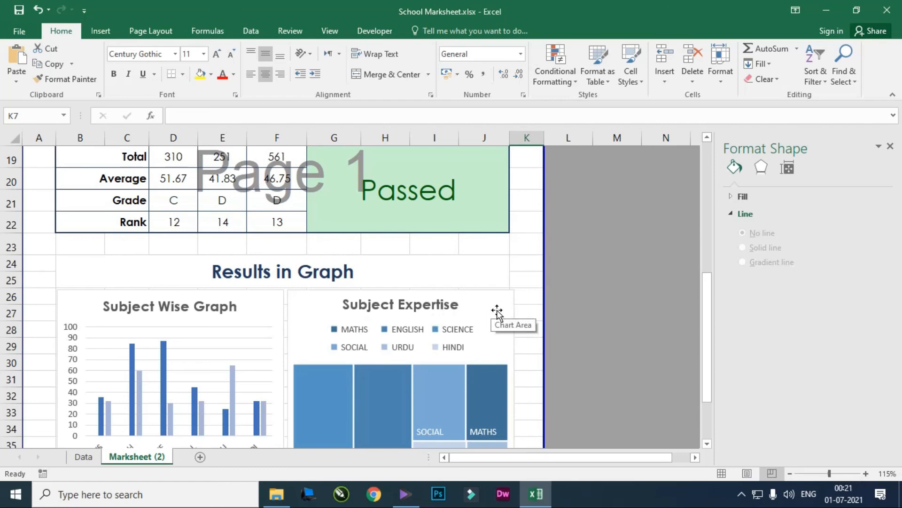
{"action": "scroll", "coordinate": [278, 389], "scroll_direction": "down", "scroll_amount": 3}
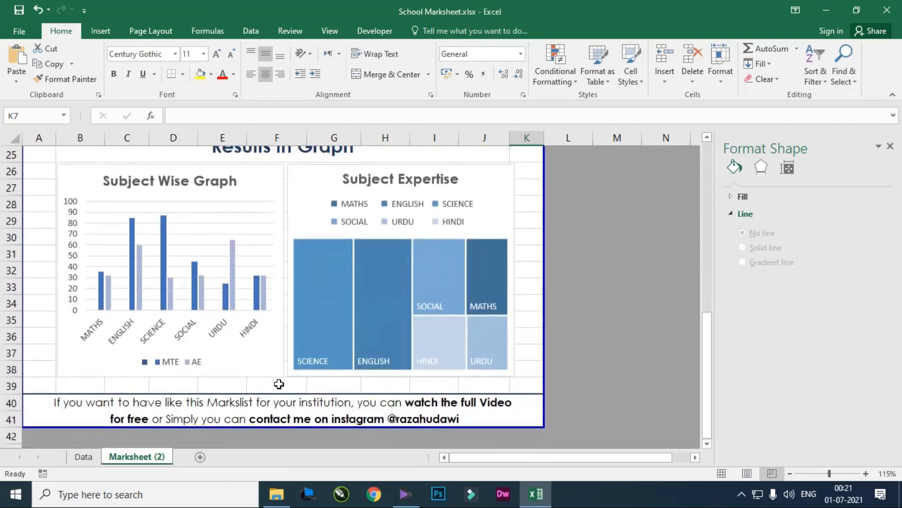